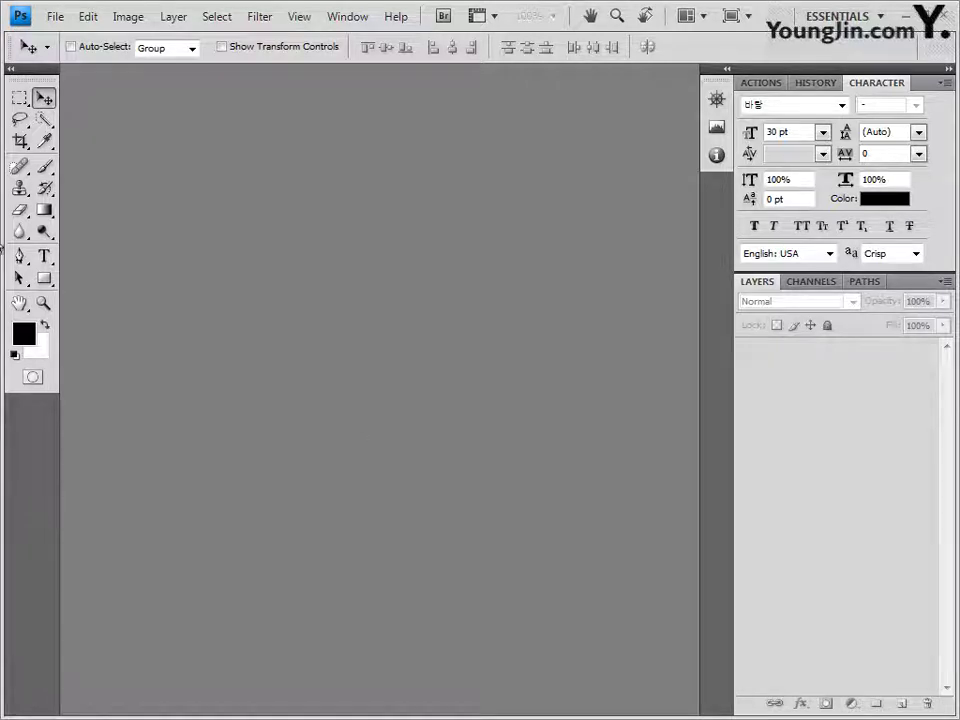
# Step: Create a new RGB document 400 pixels wide and 500 pixels high at 72 pixels/inch with a white background
pyautogui.hotkey('ctrl', 'n')
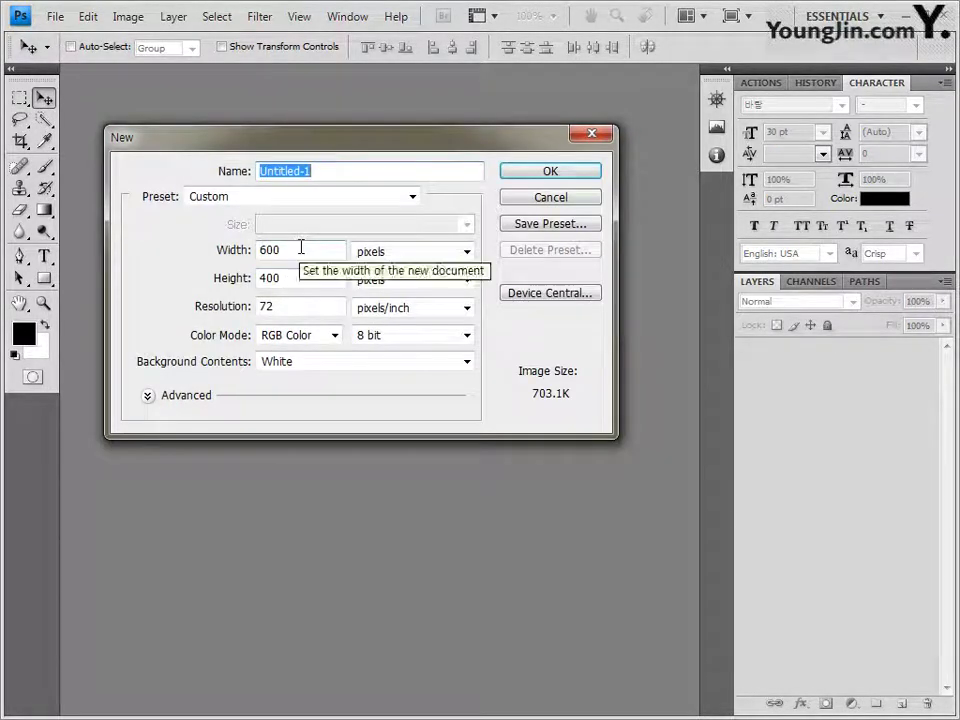
pyautogui.click(300, 247)
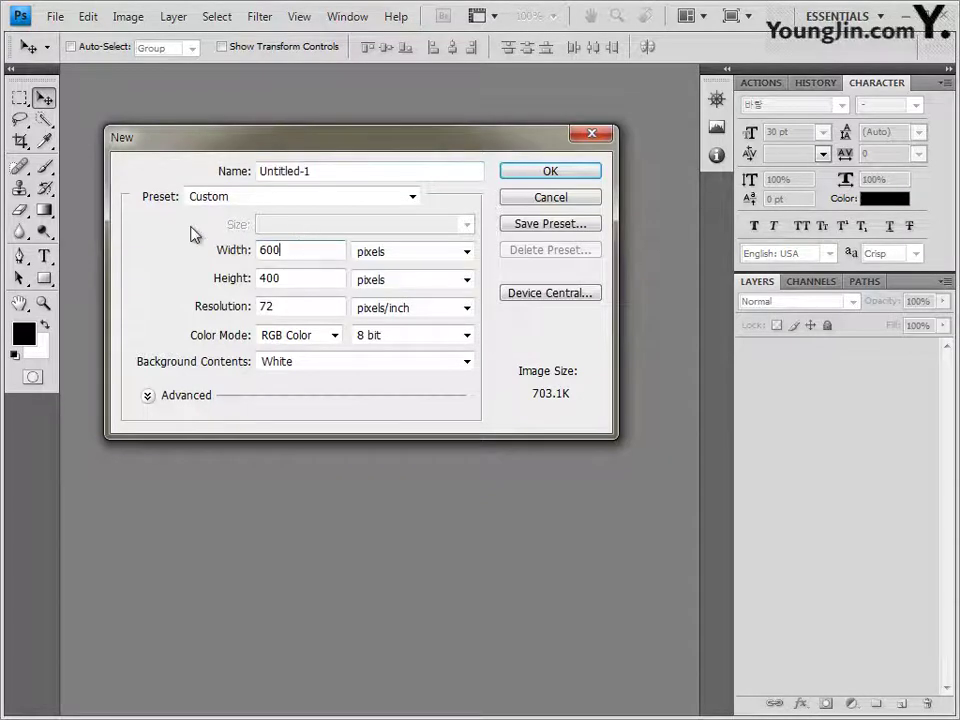
pyautogui.doubleClick(318, 251)
pyautogui.write('400')
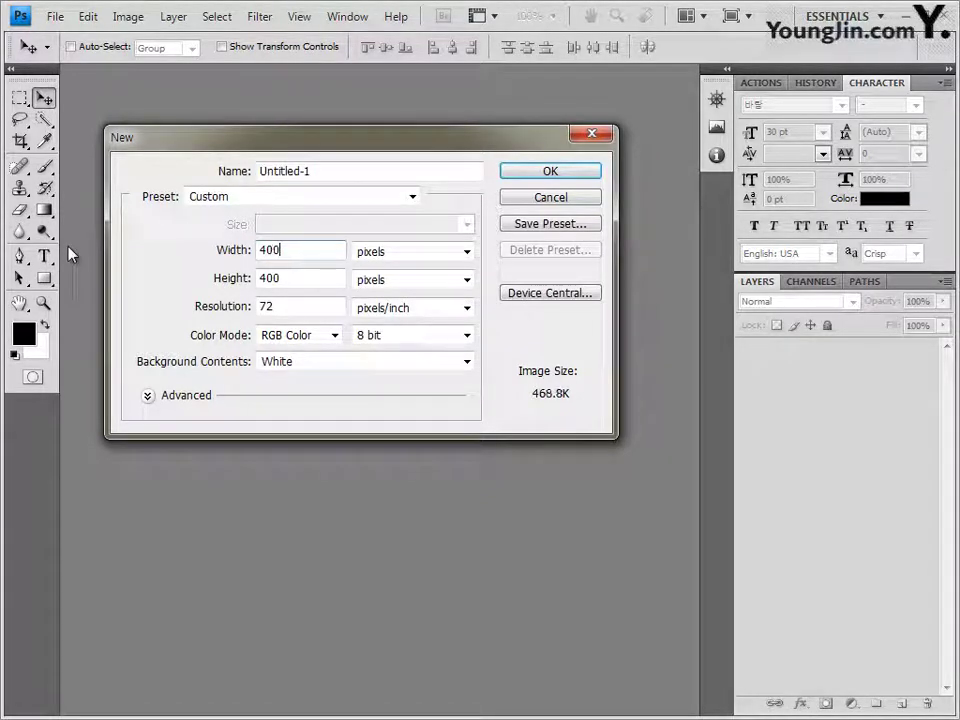
pyautogui.press('Tab')
pyautogui.write('500')
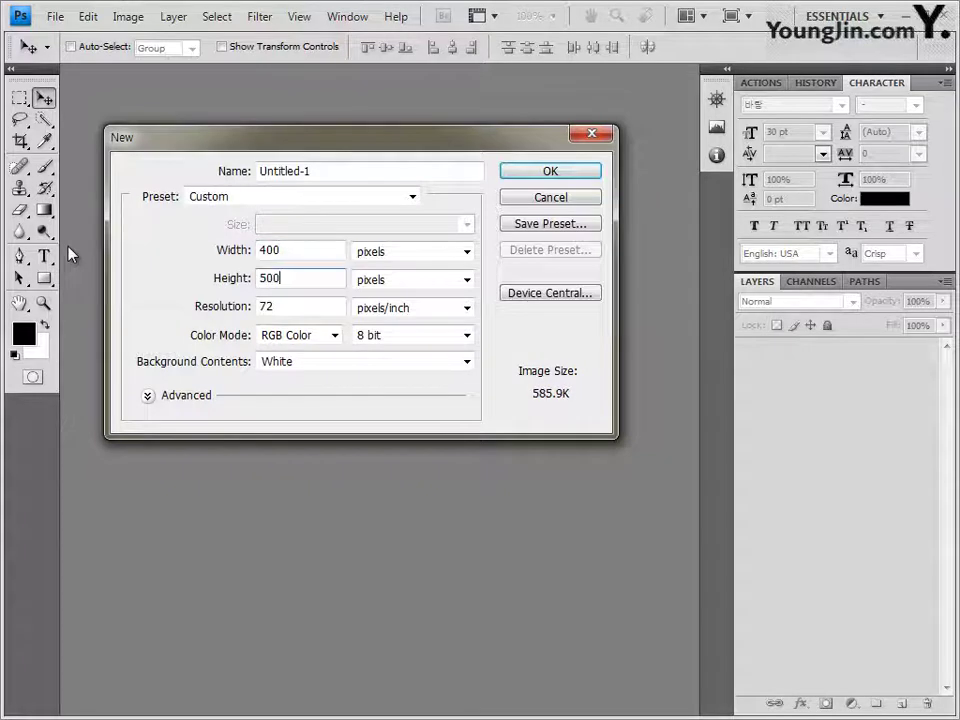
pyautogui.click(580, 173)
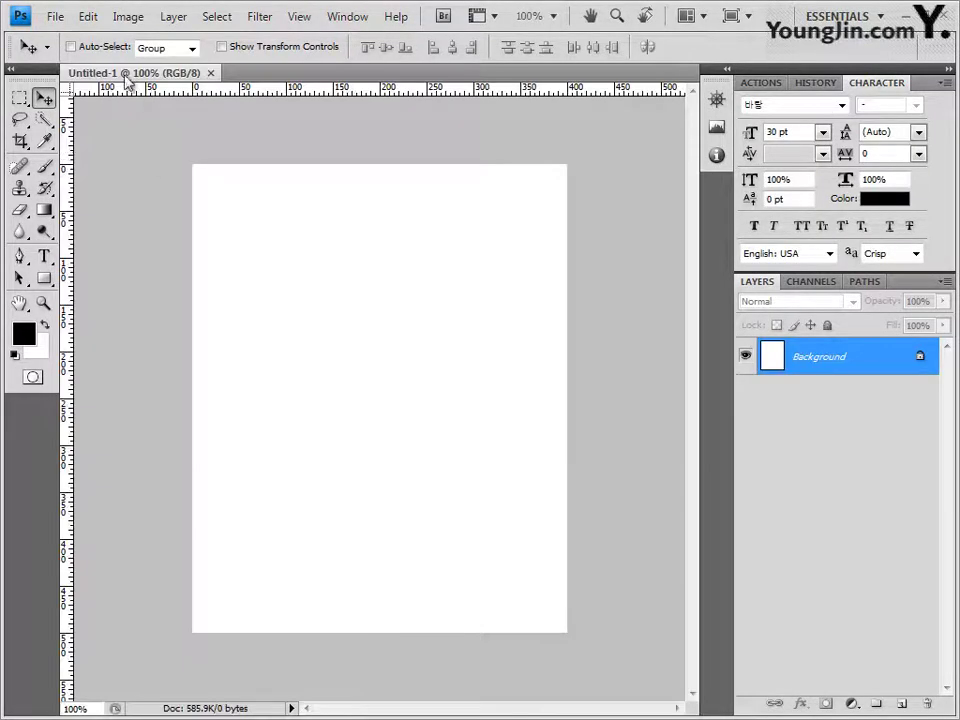
# Step: Float the new document in its own window and show the grid over the canvas
pyautogui.moveTo(127, 83); pyautogui.dragTo(296, 146)
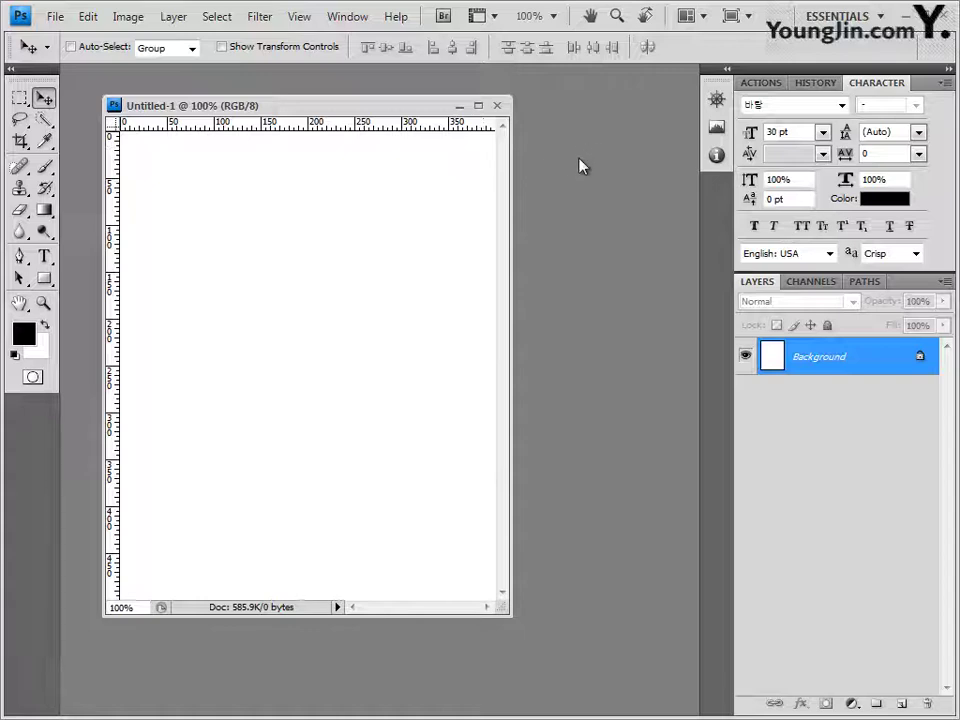
pyautogui.hotkey('ctrl', "'")
pyautogui.moveTo(364, 107); pyautogui.dragTo(391, 118)
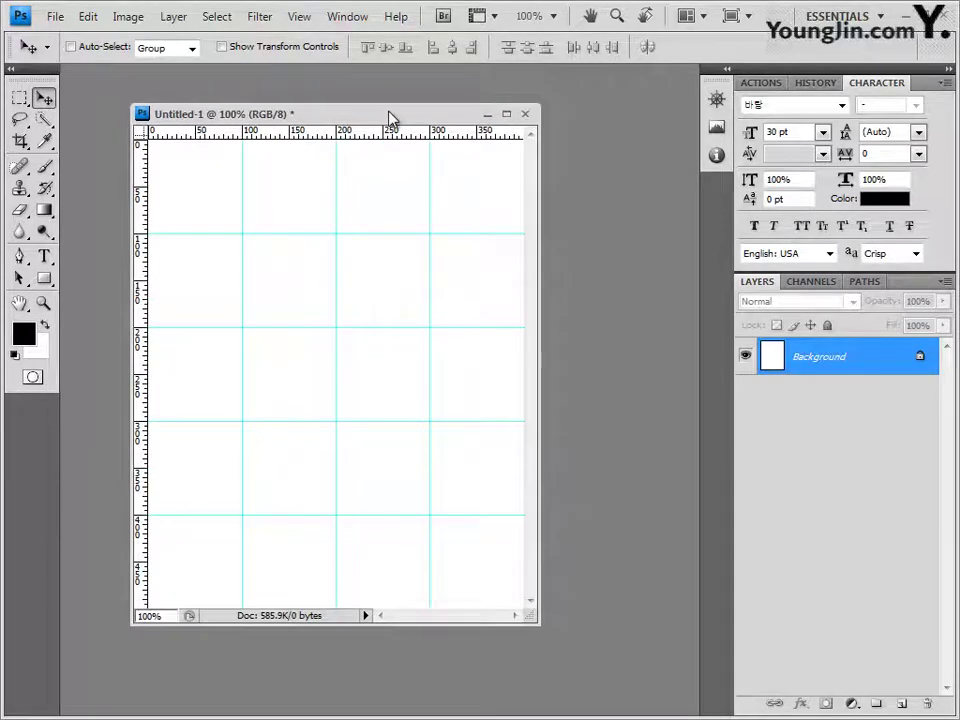
# Step: Save the document in Photoshop format as 1.psd in the GTQ folder
pyautogui.click(56, 17)
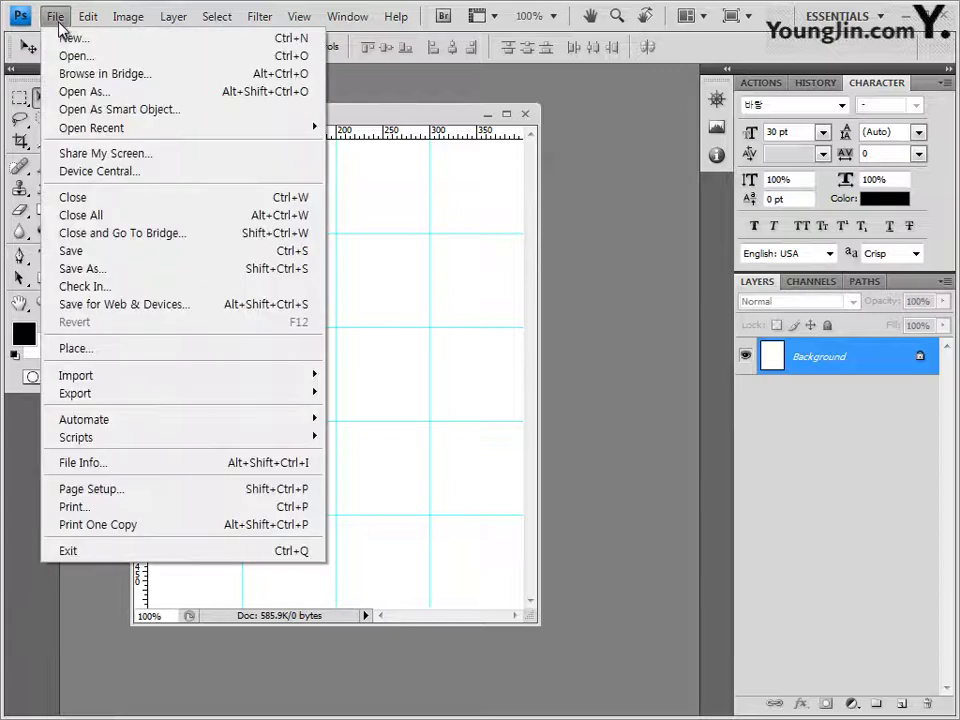
pyautogui.click(99, 272)
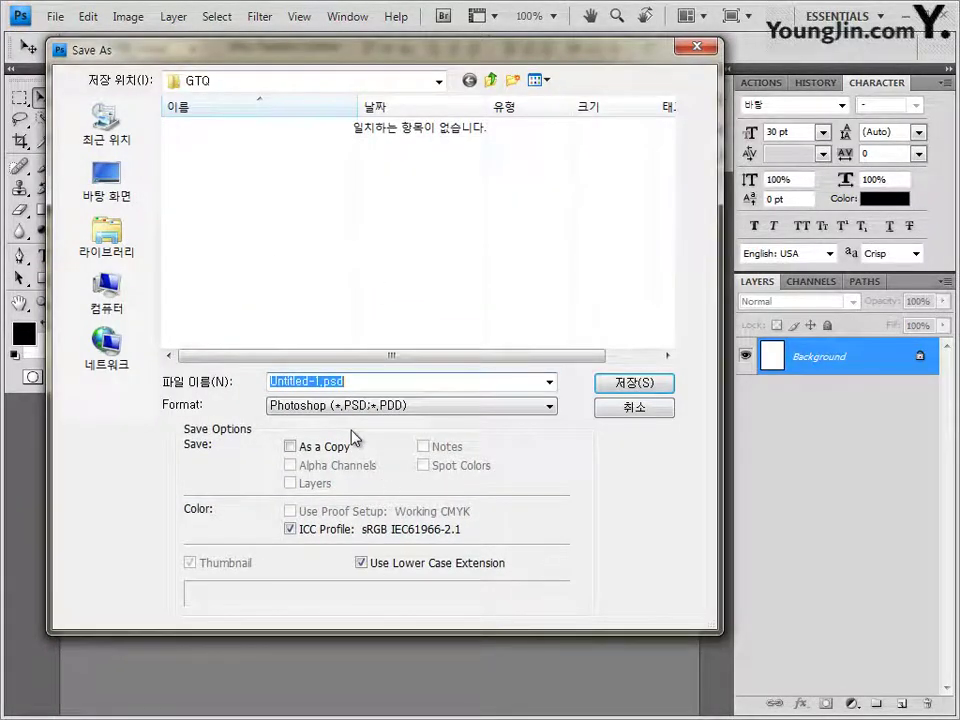
pyautogui.write('1')
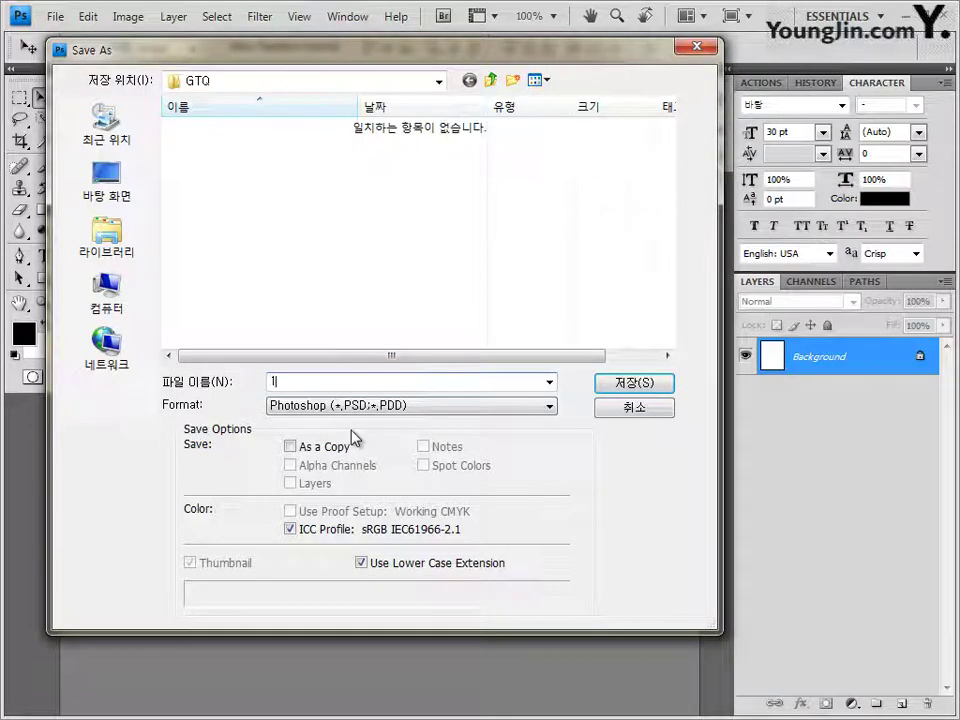
pyautogui.press('Return')
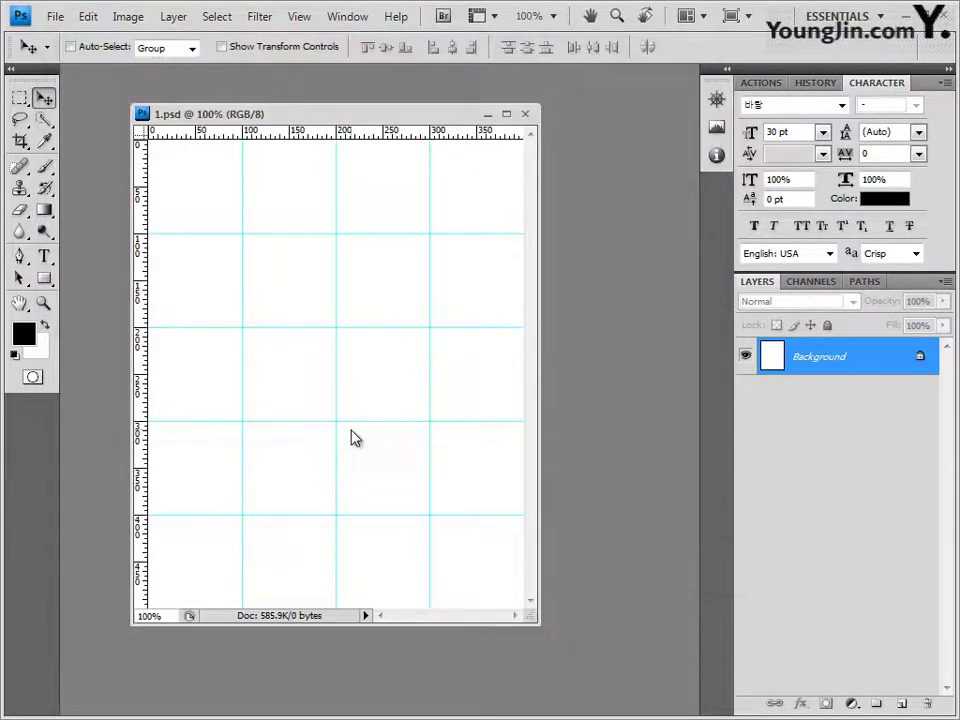
pyautogui.moveTo(359, 116); pyautogui.dragTo(352, 120)
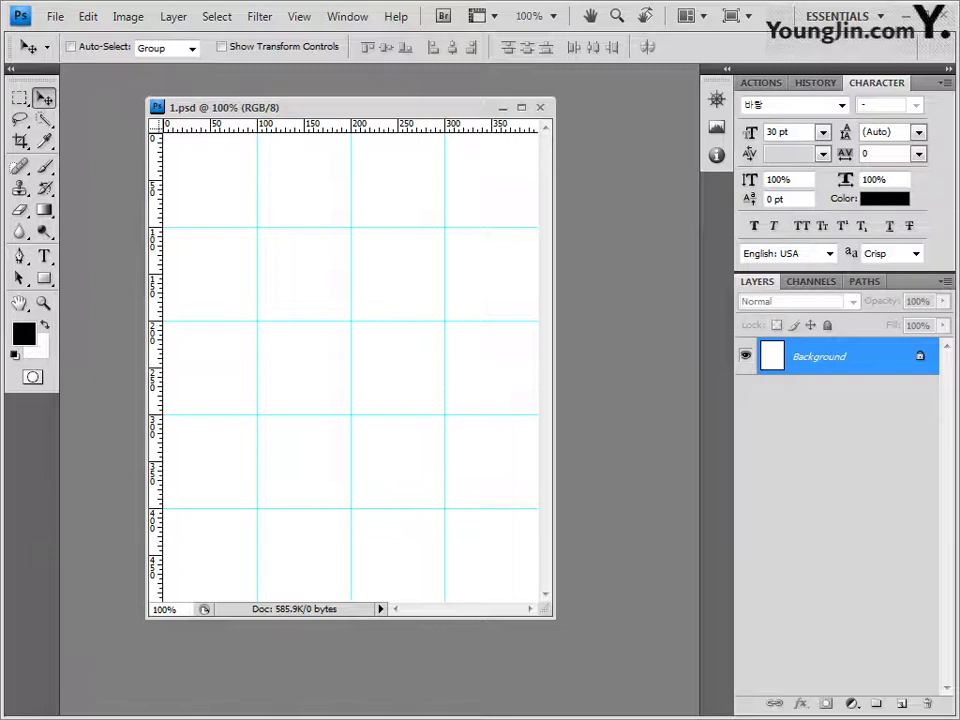
# Step: Switch to the file browser, open 2급-1.JPG from the 기출문제09 folder in Photoshop, and float it in its own window
pyautogui.hotkey('alt', 'Tab')
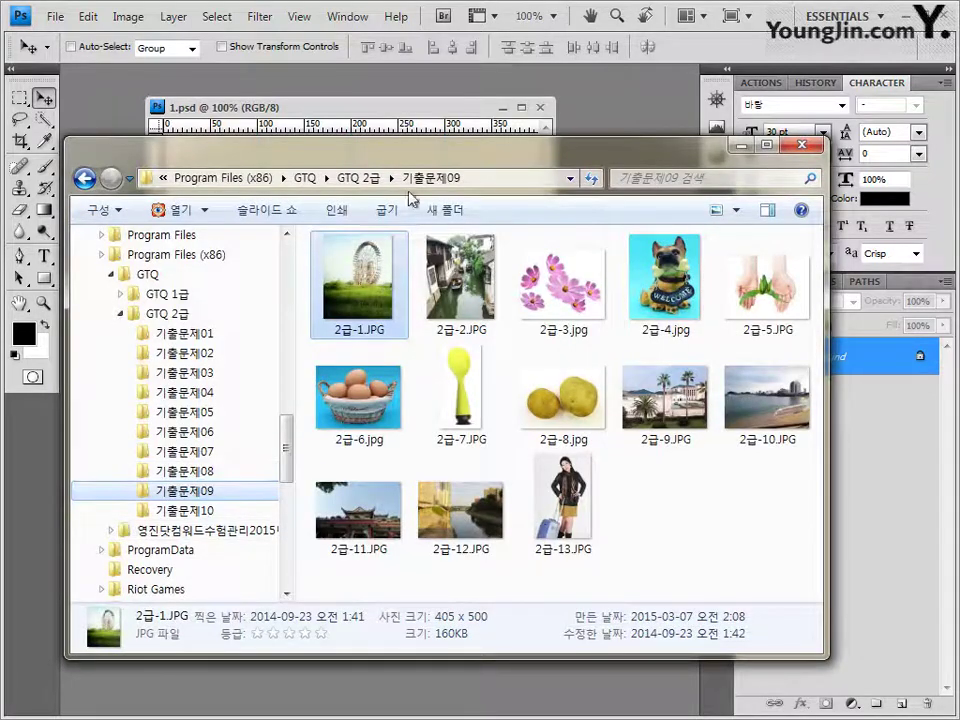
pyautogui.moveTo(411, 196); pyautogui.dragTo(418, 219)
pyautogui.moveTo(398, 283); pyautogui.dragTo(582, 150)
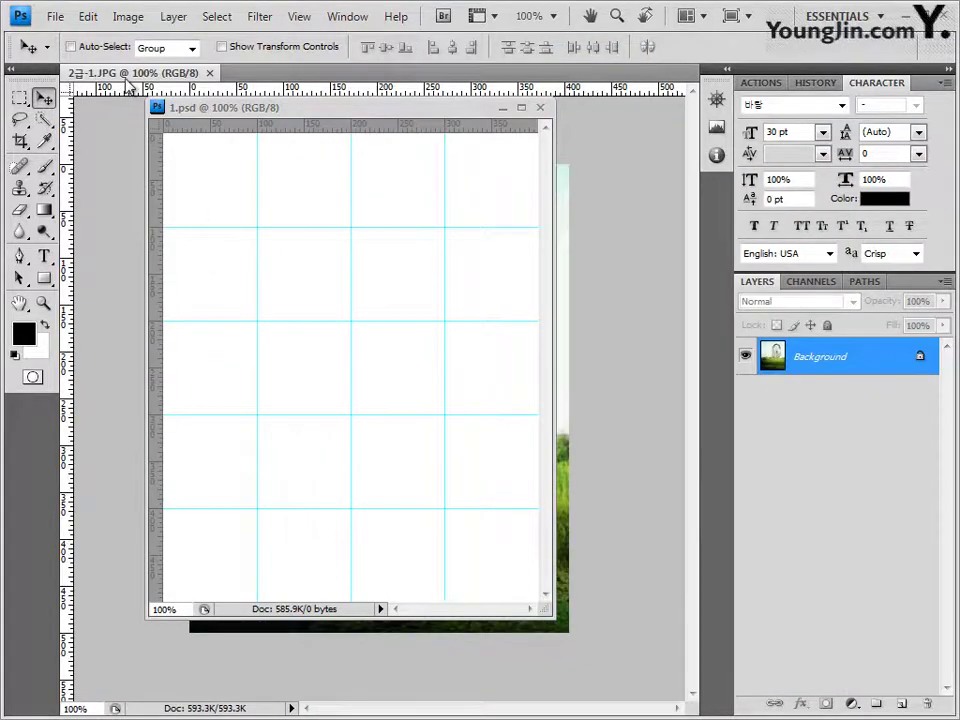
pyautogui.moveTo(128, 85); pyautogui.dragTo(140, 135)
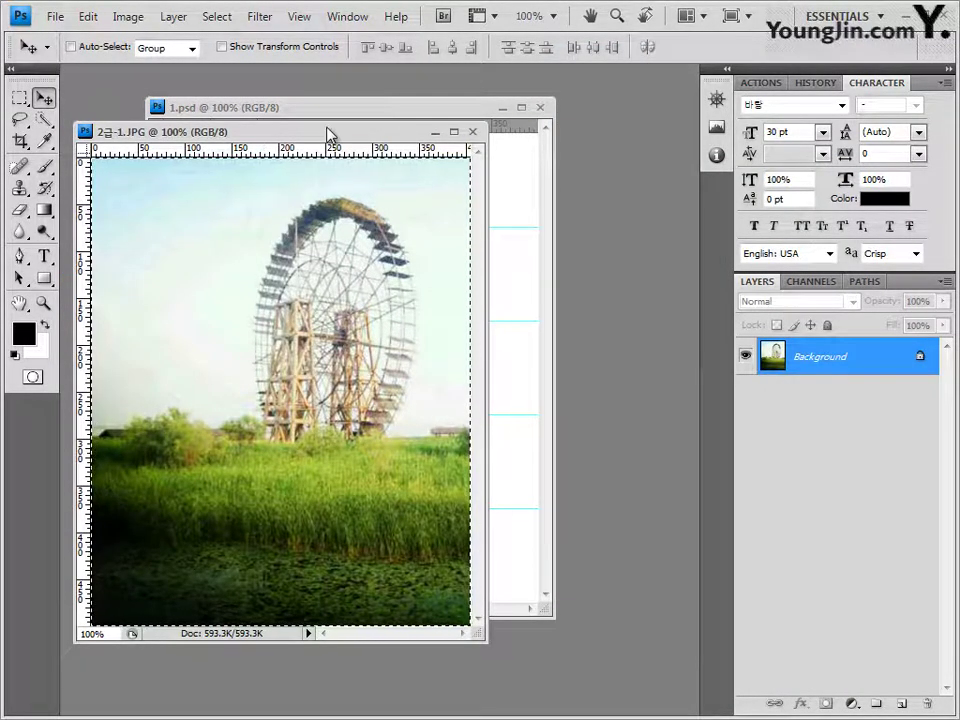
# Step: Copy the entire 2급-1.JPG image, close that file, and paste the image into 1.psd
pyautogui.moveTo(328, 135); pyautogui.dragTo(354, 146)
pyautogui.hotkey('ctrl', 'a')
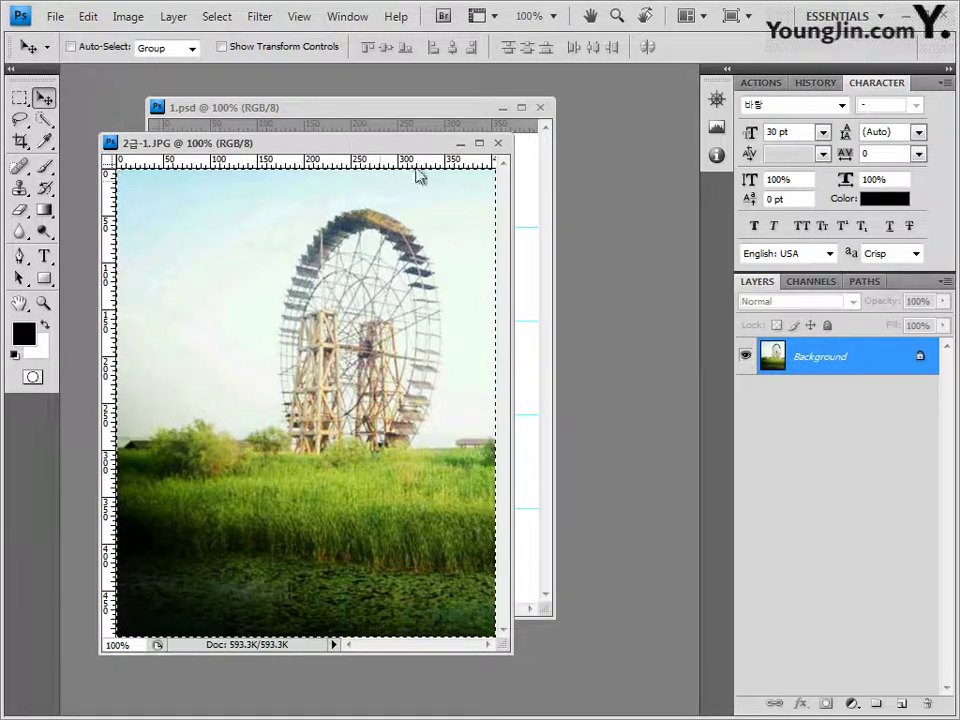
pyautogui.click(498, 143)
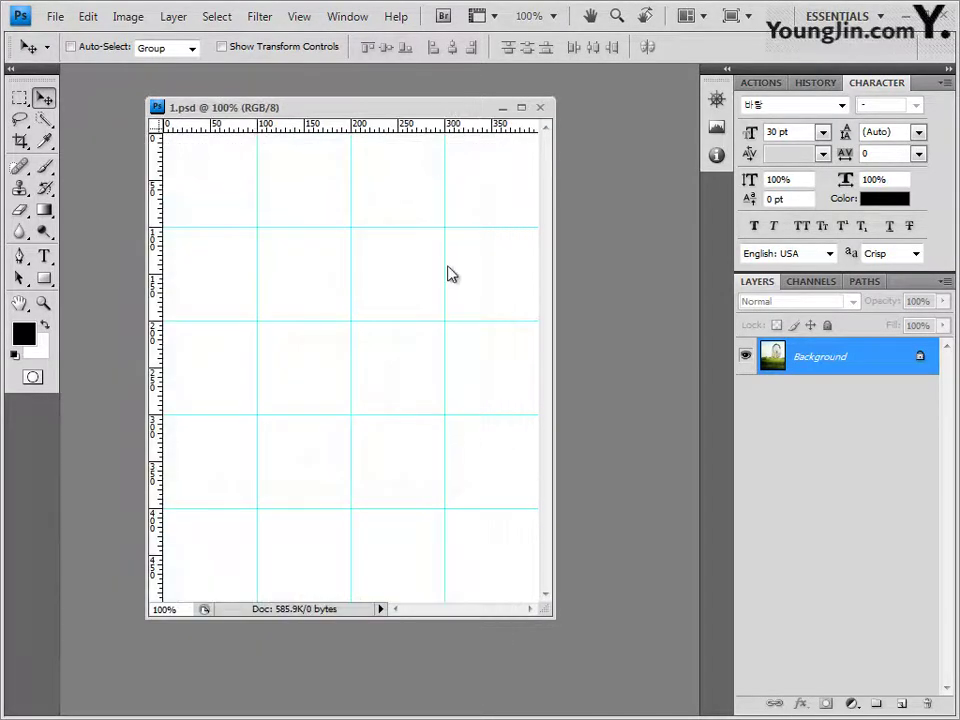
pyautogui.hotkey('ctrl', 'v')
pyautogui.moveTo(291, 109); pyautogui.dragTo(298, 114)
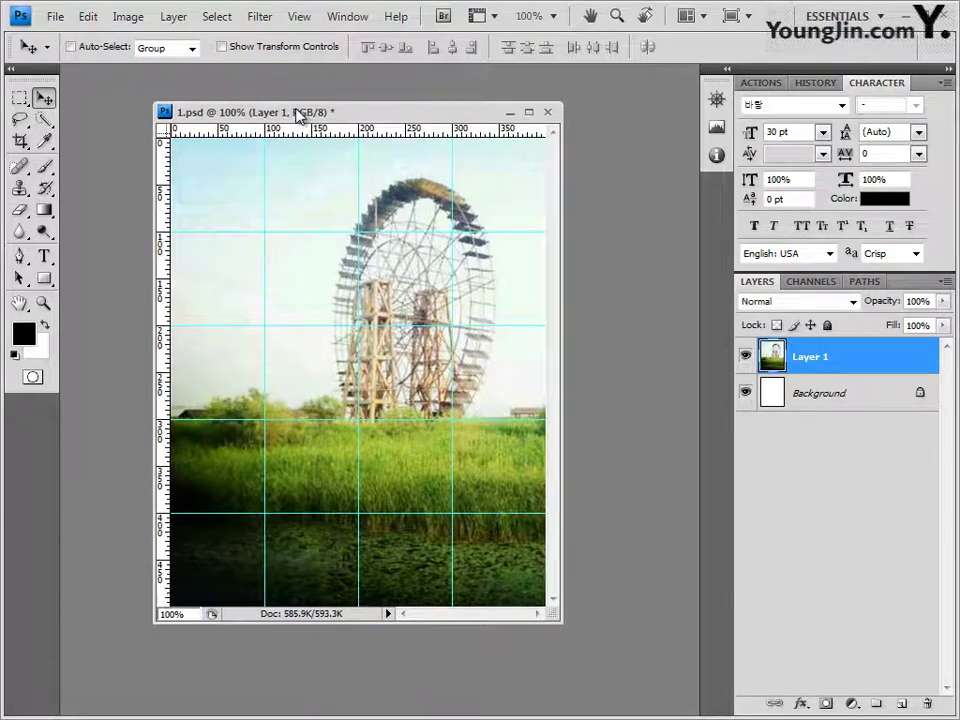
# Step: Select the whole waterwheel, including its wooden supports, with the Quick Selection tool
pyautogui.click(44, 118)
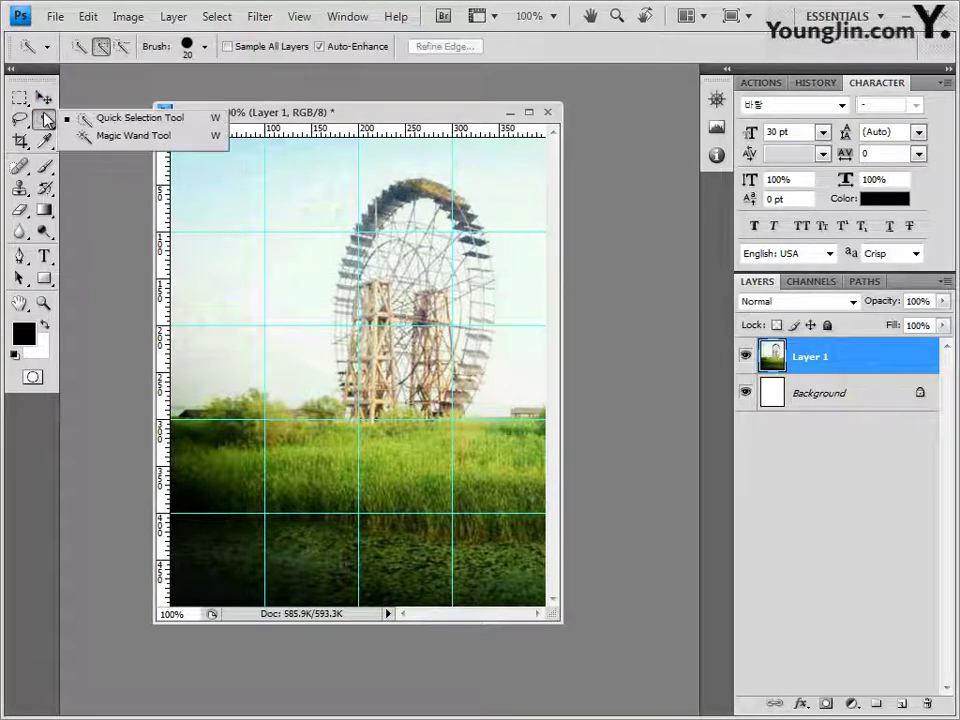
pyautogui.click(99, 121)
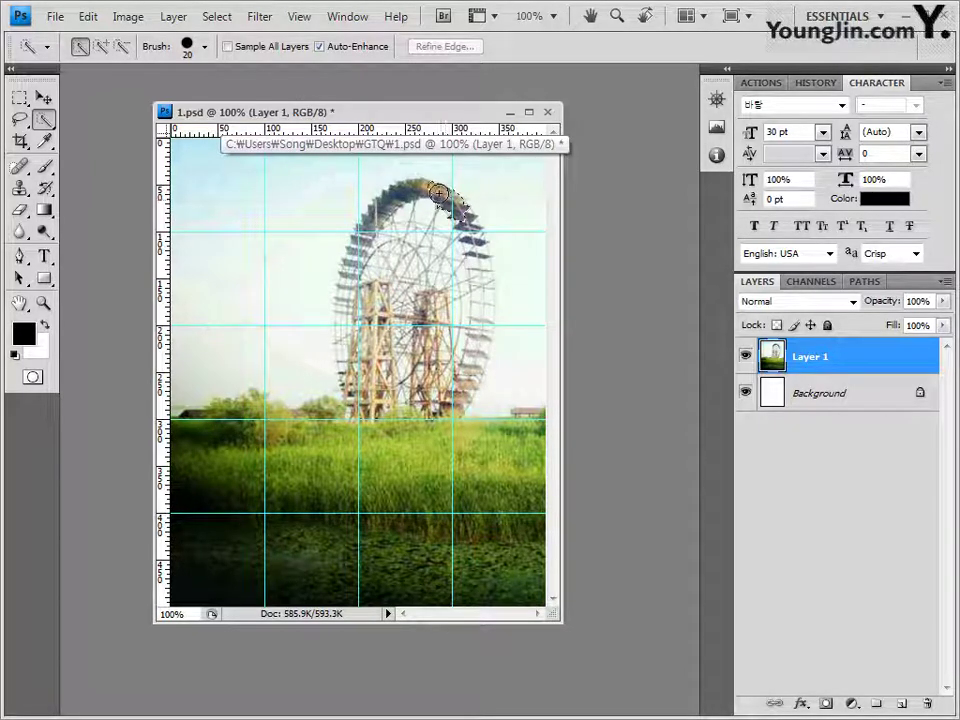
pyautogui.moveTo(439, 192)
pyautogui.mouseDown()
pyautogui.moveTo(400, 188)
pyautogui.moveTo(373, 215)
pyautogui.moveTo(349, 308)
pyautogui.moveTo(357, 396)
pyautogui.moveTo(362, 404)
pyautogui.moveTo(387, 393)
pyautogui.moveTo(443, 396)
pyautogui.moveTo(477, 358)
pyautogui.mouseUp()
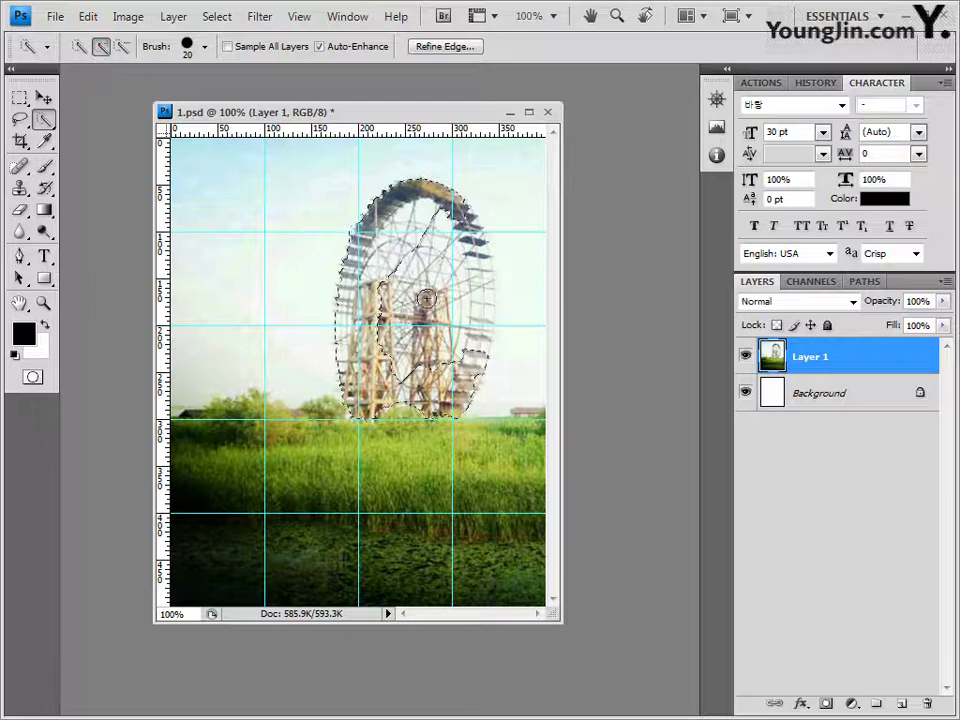
pyautogui.moveTo(382, 312)
pyautogui.mouseDown()
pyautogui.moveTo(386, 289)
pyautogui.moveTo(428, 231)
pyautogui.moveTo(464, 215)
pyautogui.mouseUp()
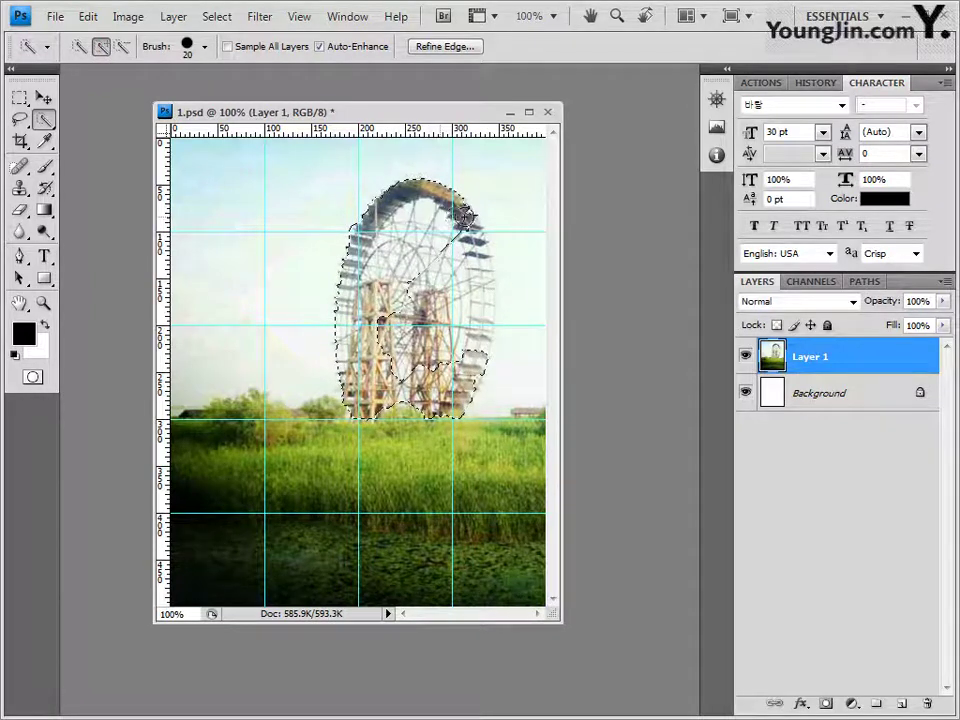
pyautogui.moveTo(477, 259); pyautogui.dragTo(472, 370)
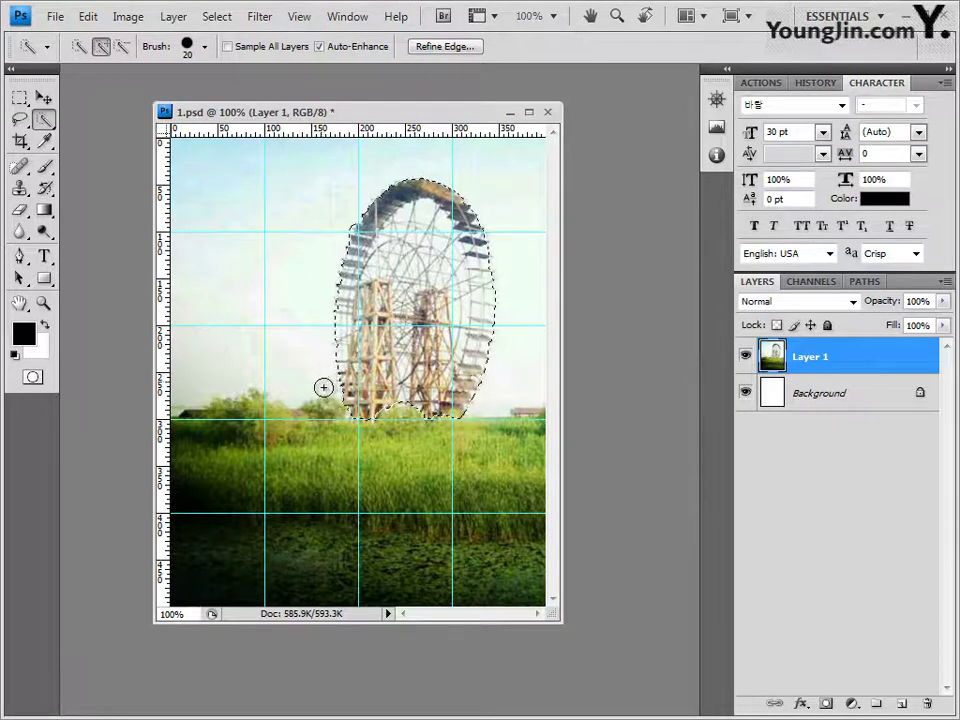
# Step: Duplicate the selected waterwheel to the left of the original, scale the copy proportionally to about 71.3%, set it on the grass line, and deselect
pyautogui.click(46, 101)
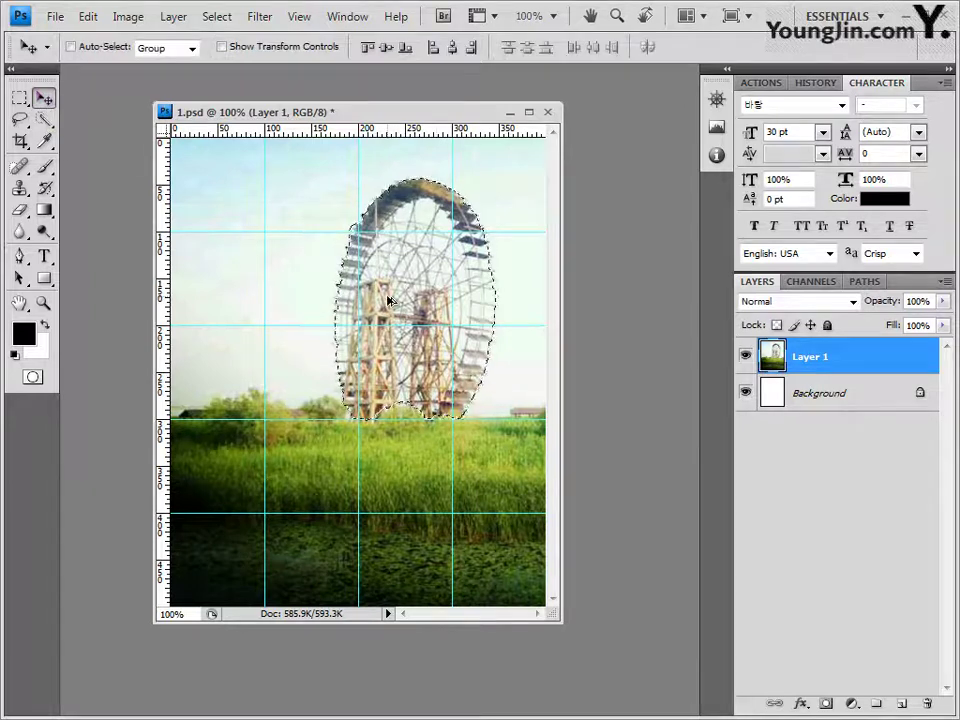
pyautogui.moveTo(396, 295); pyautogui.dragTo(235, 282)
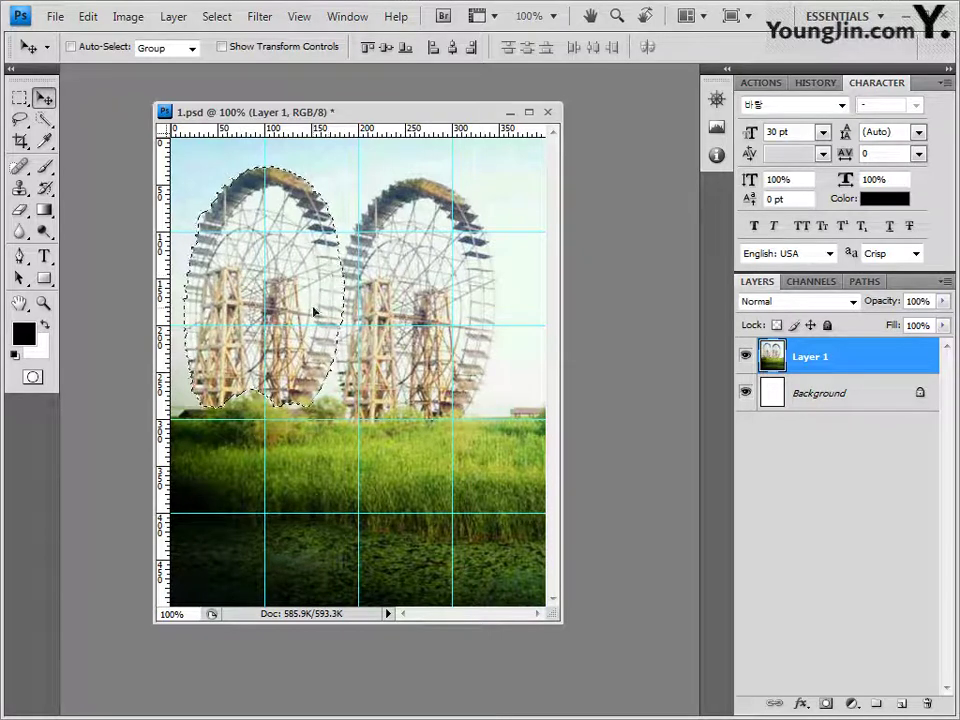
pyautogui.hotkey('ctrl', 't')
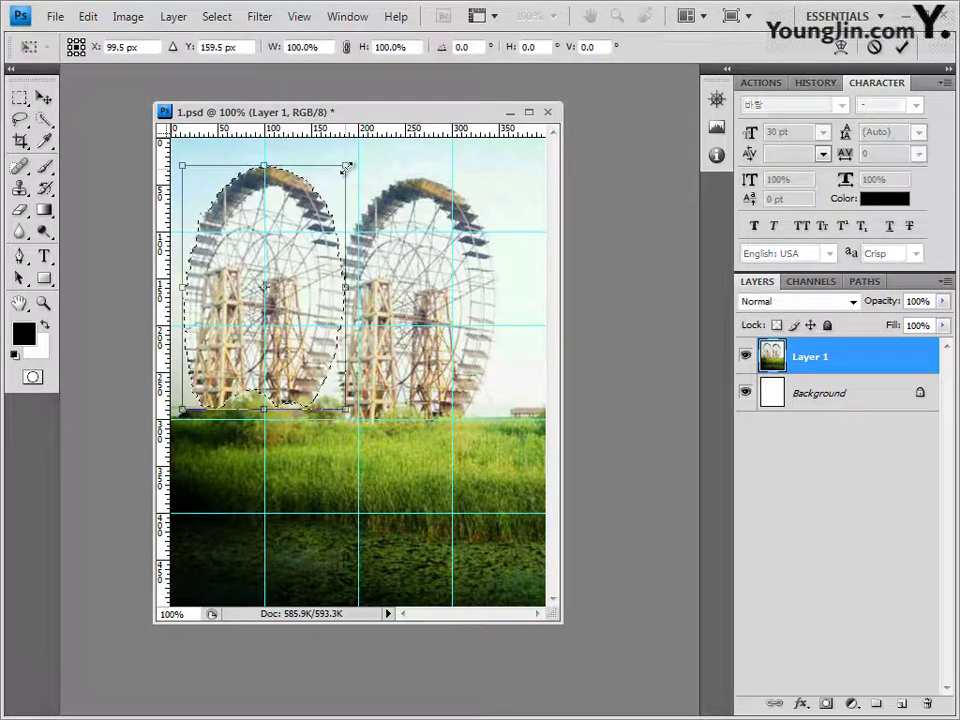
pyautogui.moveTo(346, 166); pyautogui.dragTo(306, 216)
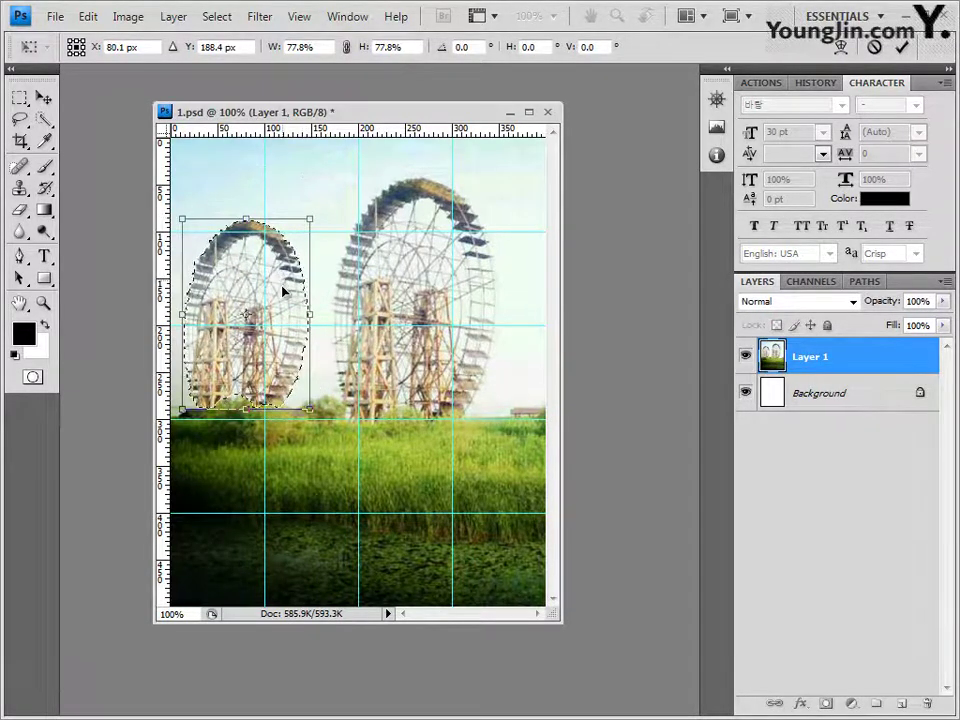
pyautogui.moveTo(282, 293); pyautogui.dragTo(272, 292)
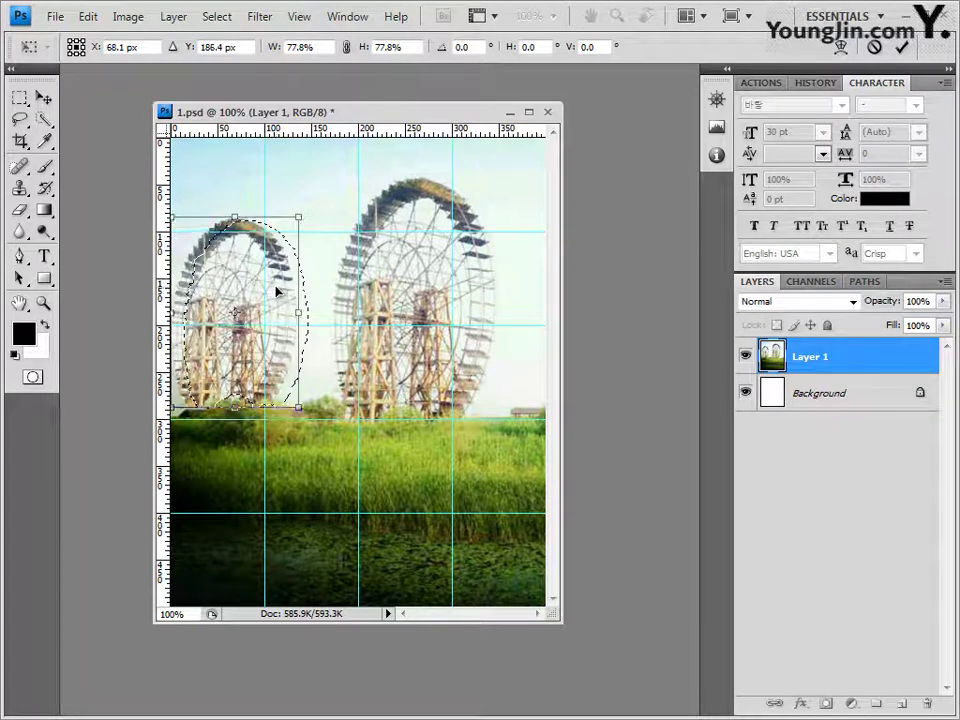
pyautogui.press('Up')
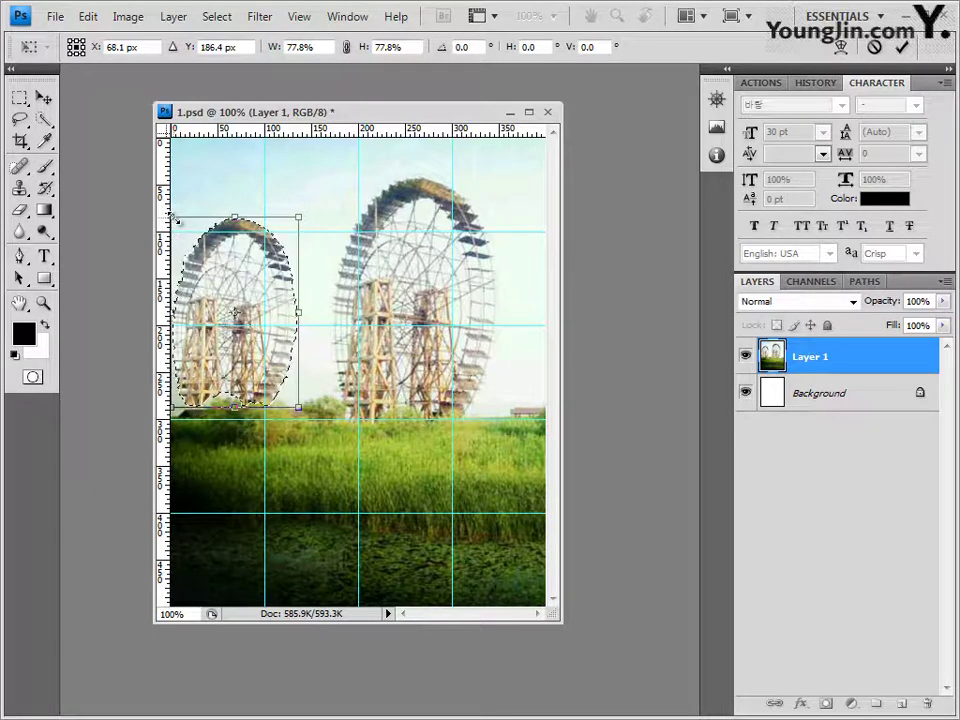
pyautogui.moveTo(176, 217); pyautogui.dragTo(180, 234)
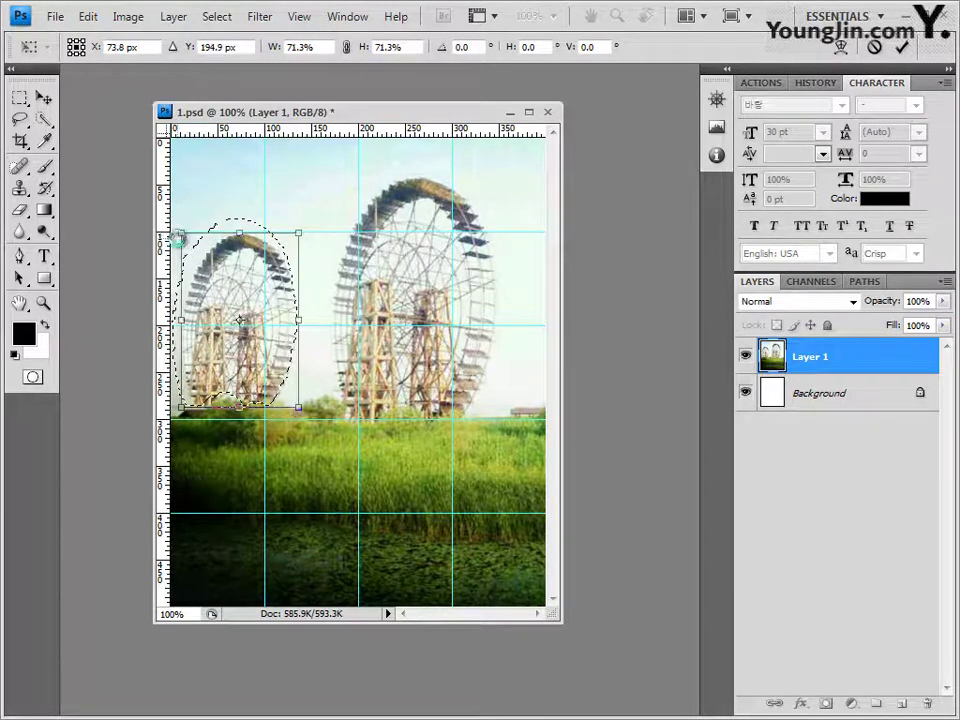
pyautogui.press('Return')
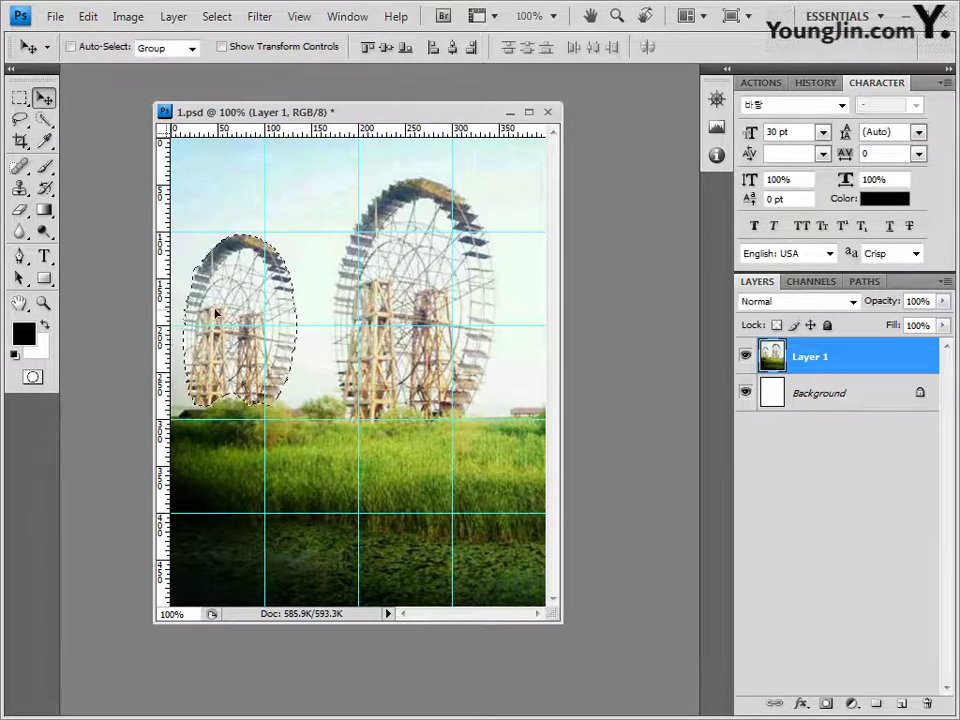
pyautogui.hotkey('ctrl', 'd')
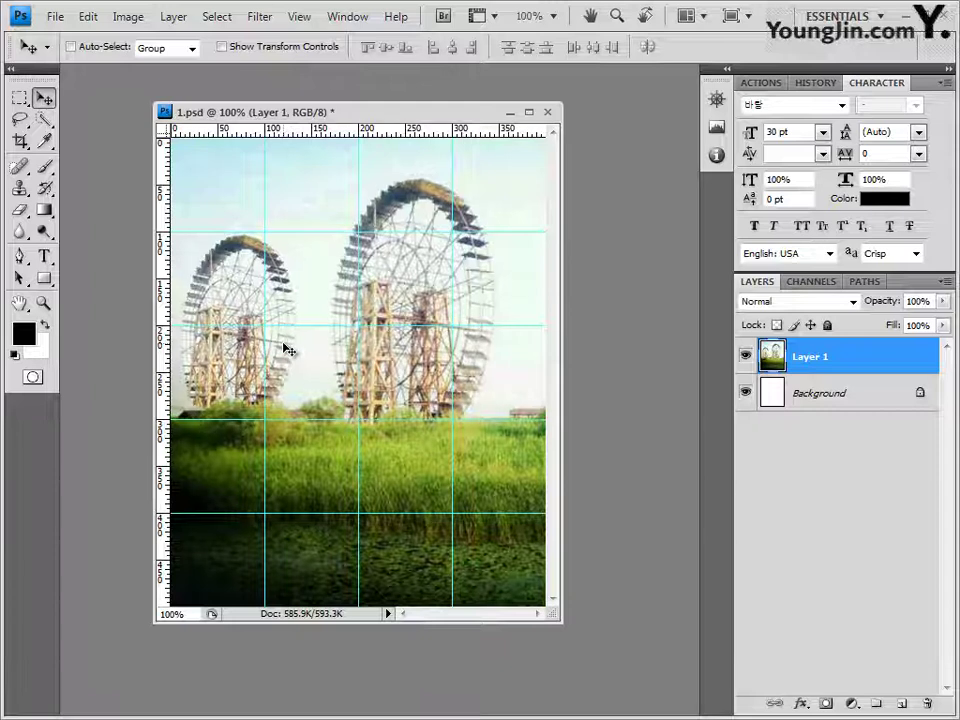
pyautogui.hotkey('ctrl', 'z')
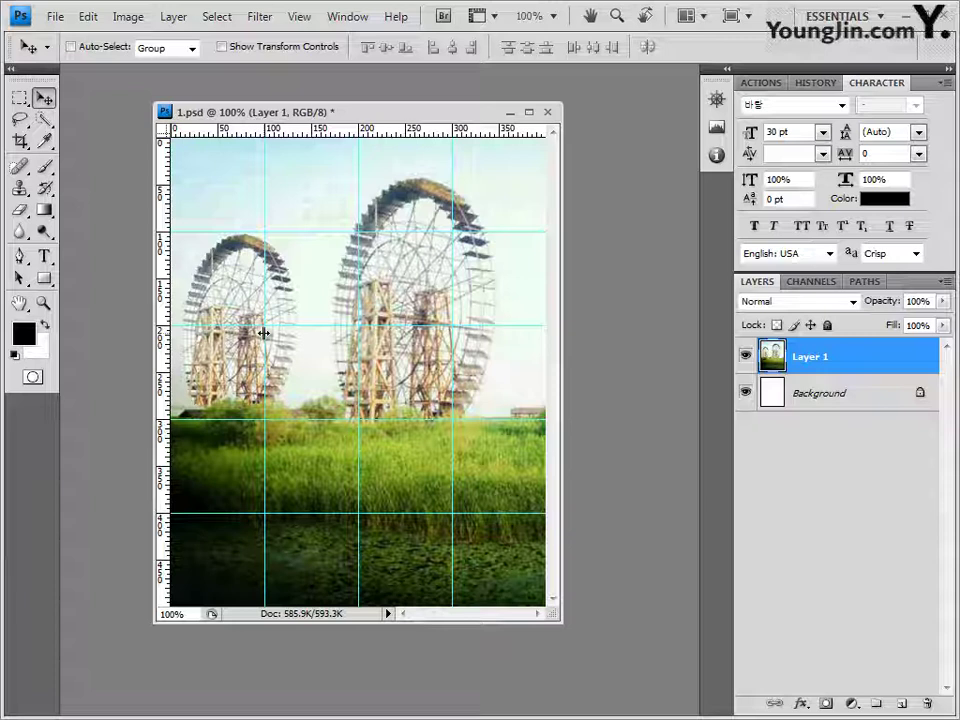
# Step: Activate the Custom Shape tool and replace the available shapes with the Nature set
pyautogui.click(47, 280)
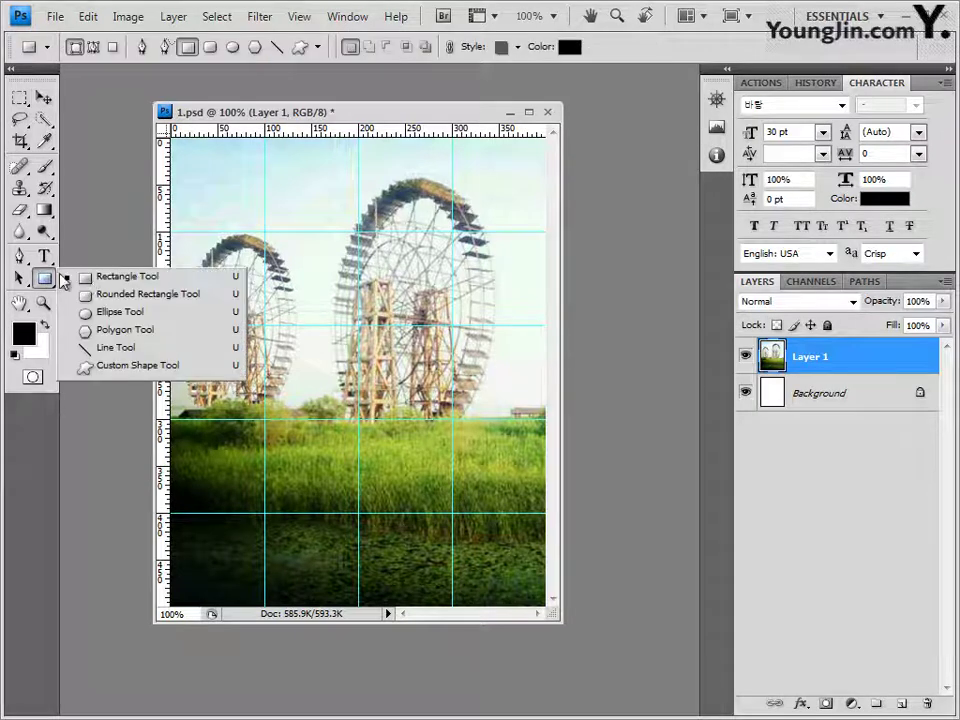
pyautogui.click(118, 366)
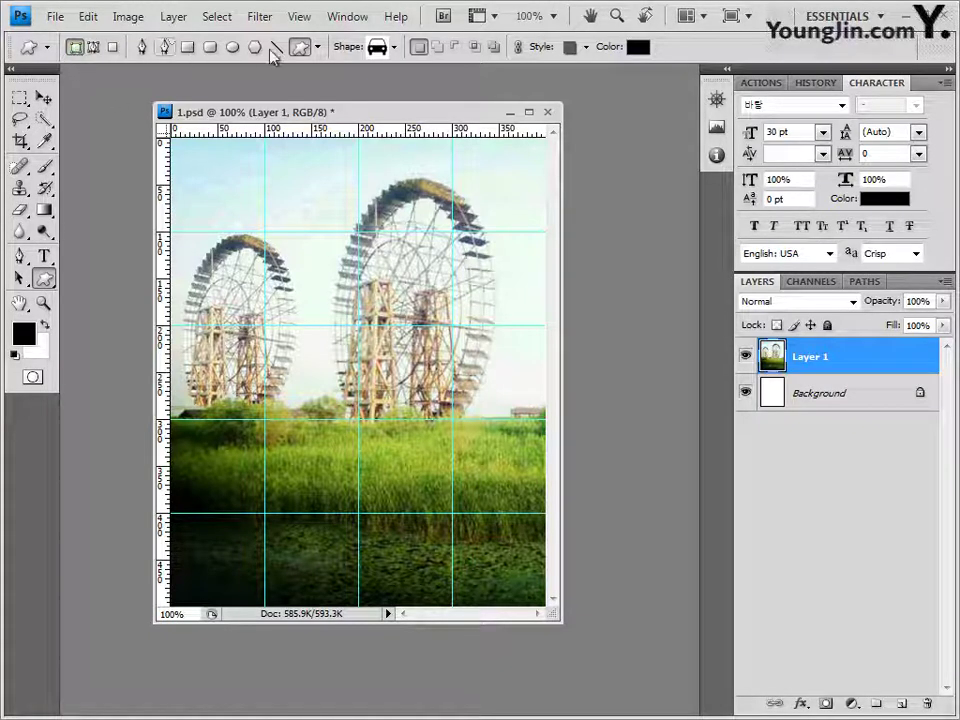
pyautogui.click(396, 50)
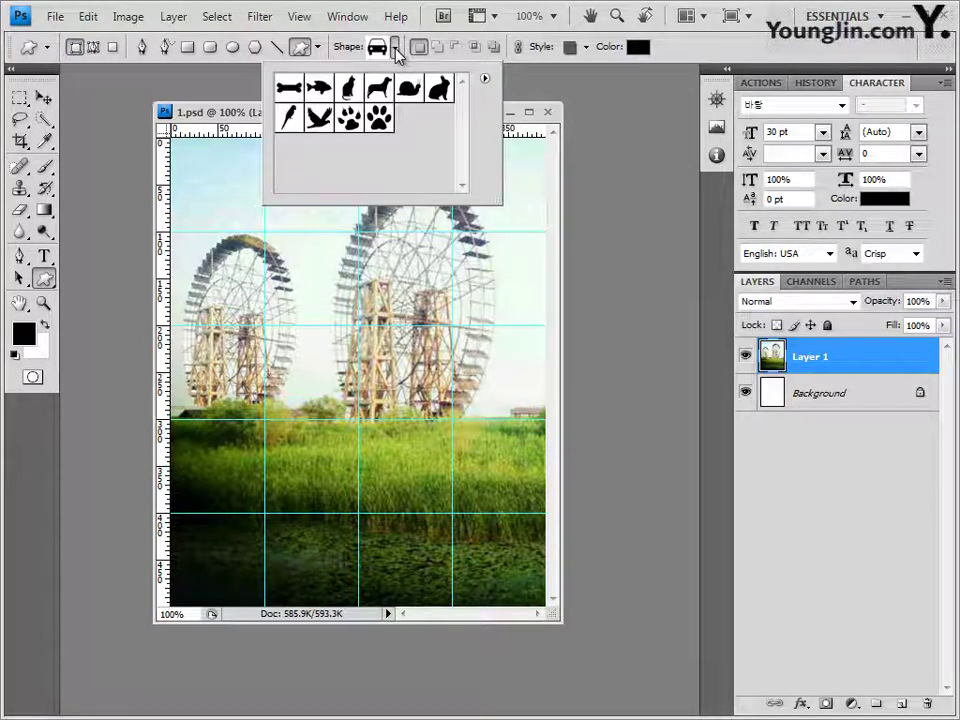
pyautogui.click(485, 80)
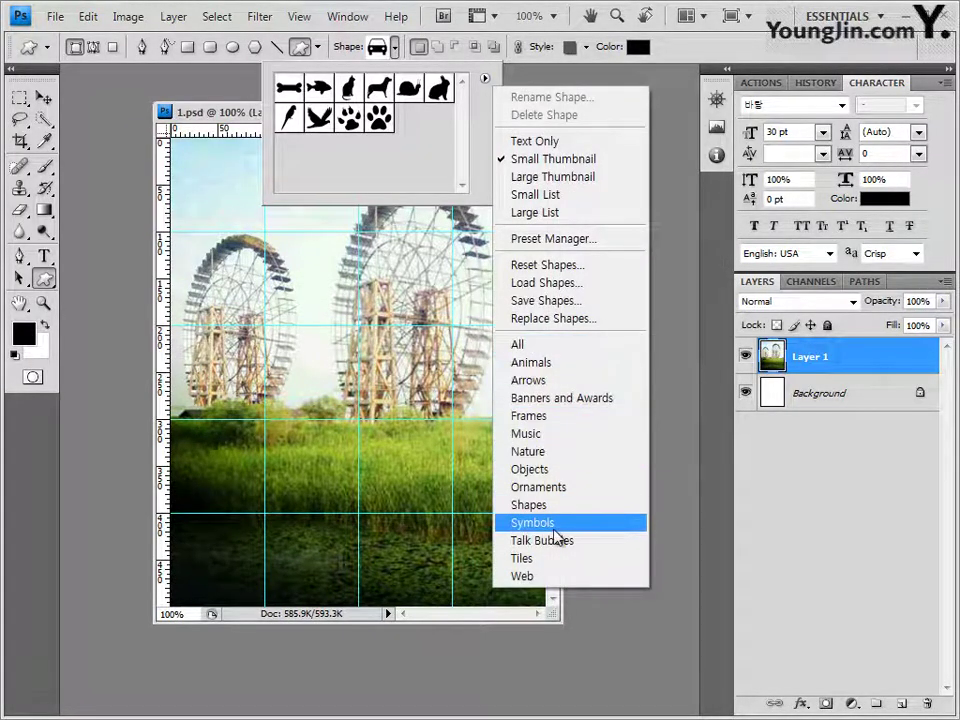
pyautogui.click(560, 453)
pyautogui.click(458, 402)
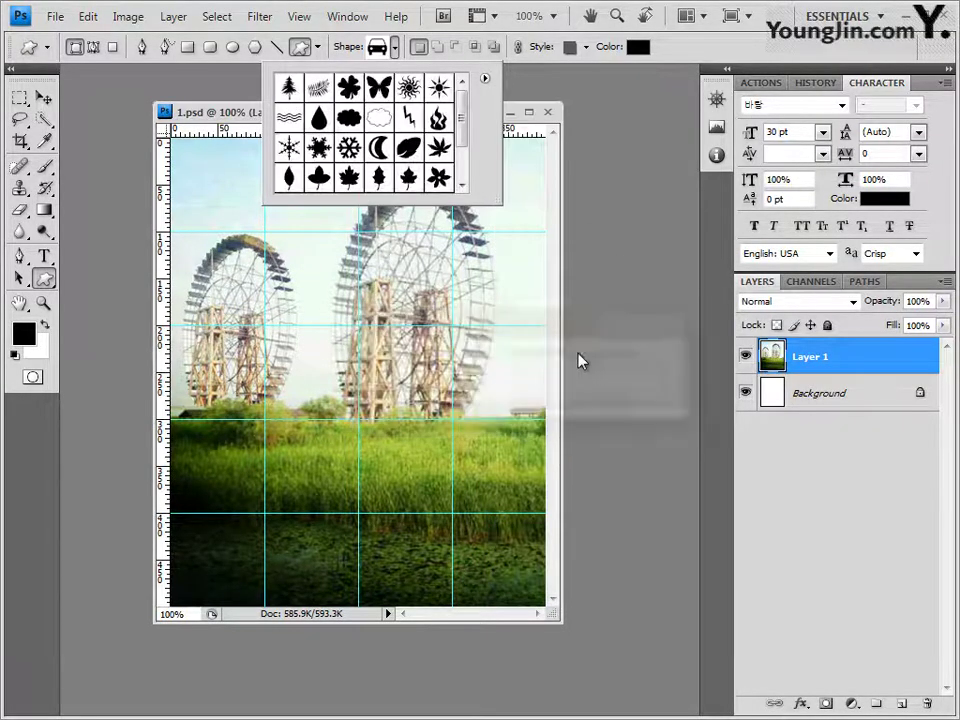
# Step: Draw a small clover custom shape to the right of the large waterwheel, just above the grass line
pyautogui.click(351, 92)
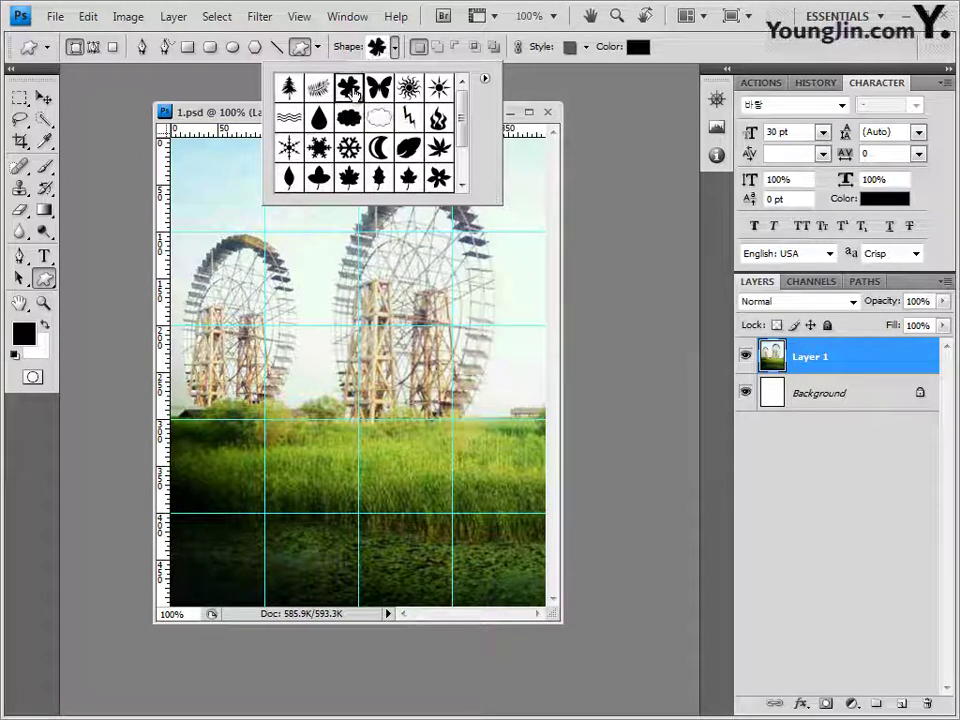
pyautogui.click(252, 118)
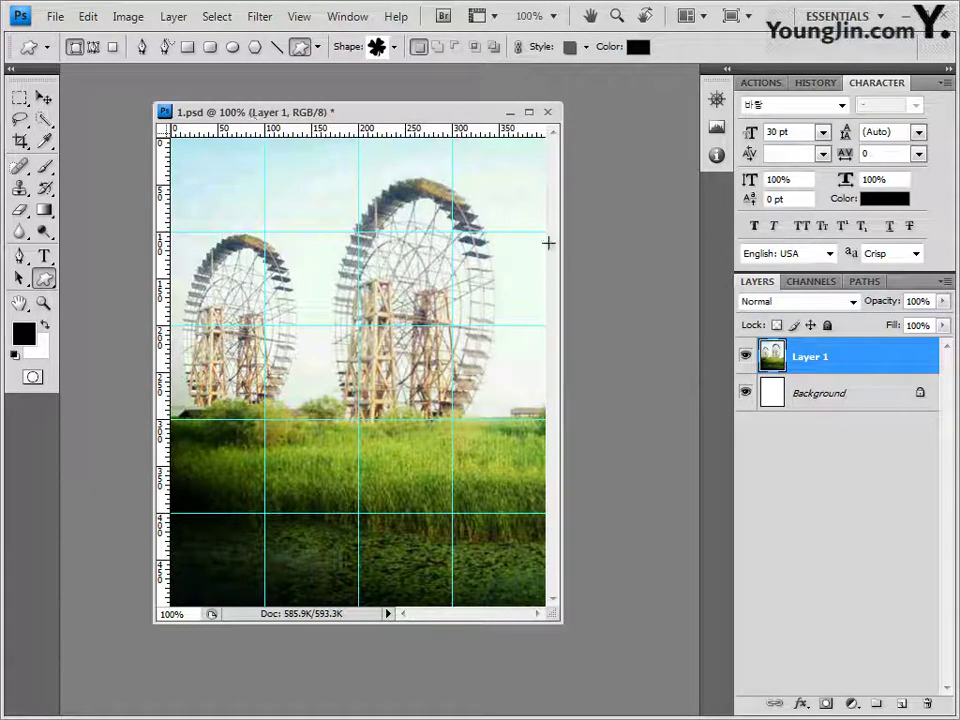
pyautogui.moveTo(501, 382); pyautogui.dragTo(521, 411)
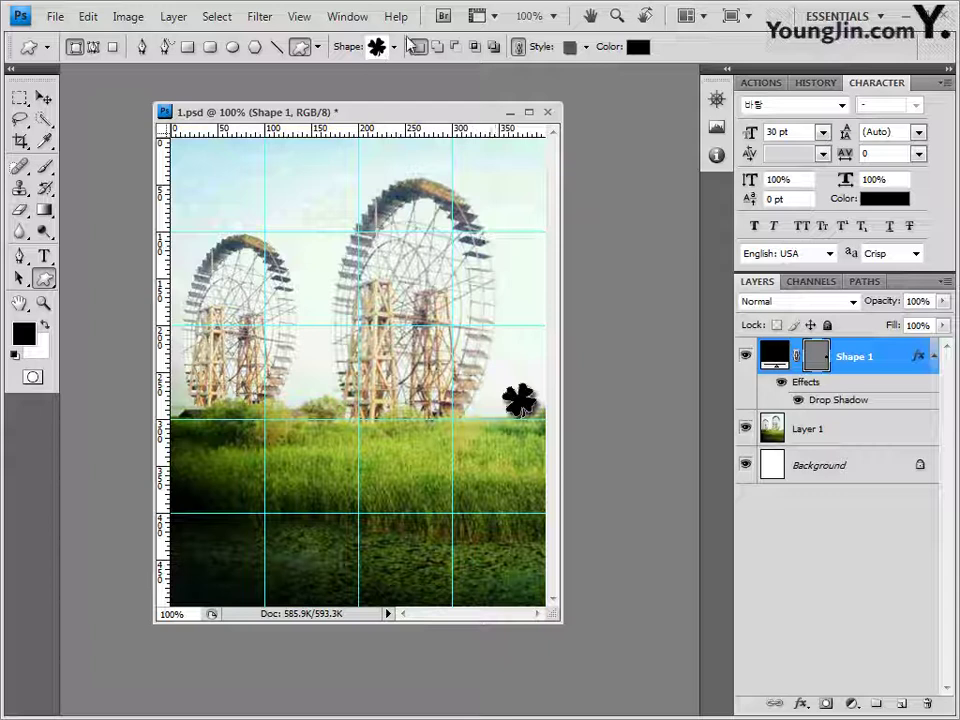
# Step: Remove the preset layer style from the clover shape and set its fill color to #99cc66
pyautogui.click(586, 48)
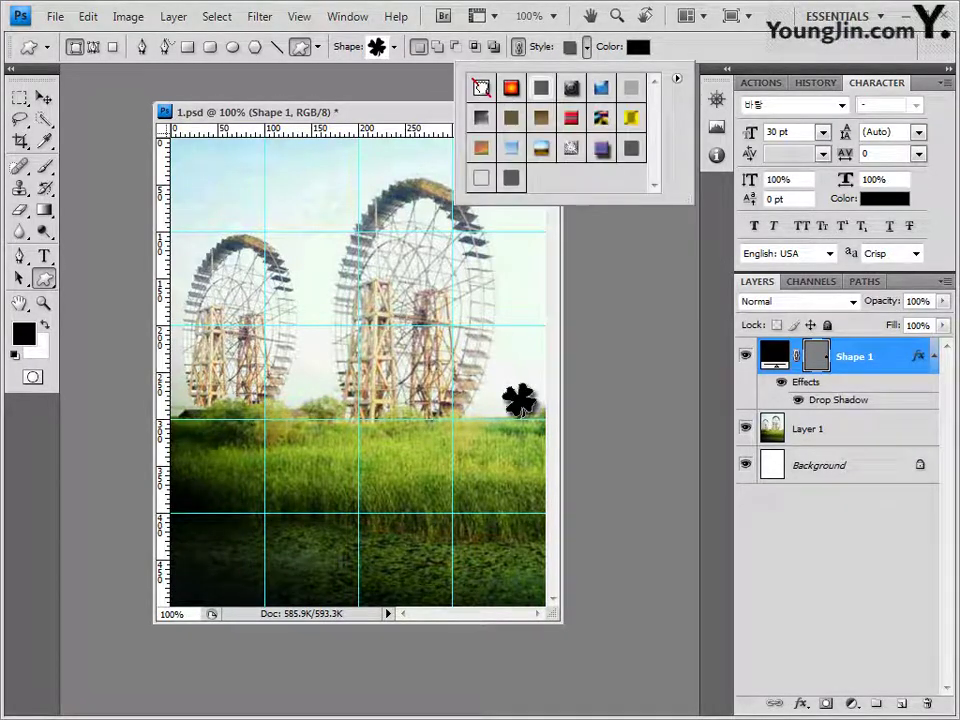
pyautogui.click(481, 87)
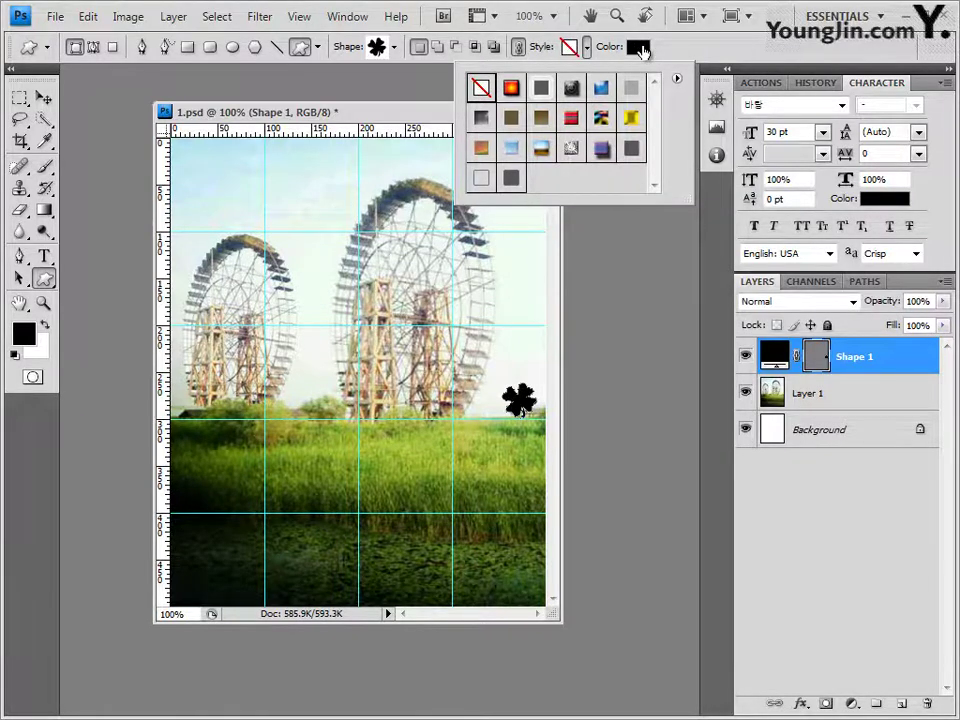
pyautogui.click(638, 48)
pyautogui.doubleClick(540, 517)
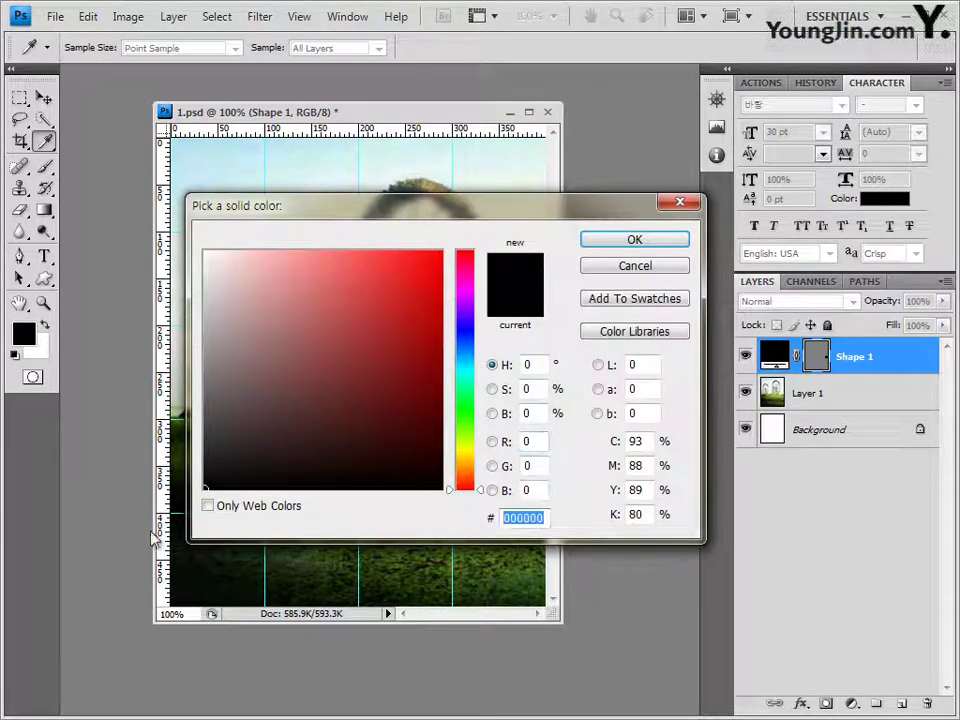
pyautogui.write('9')
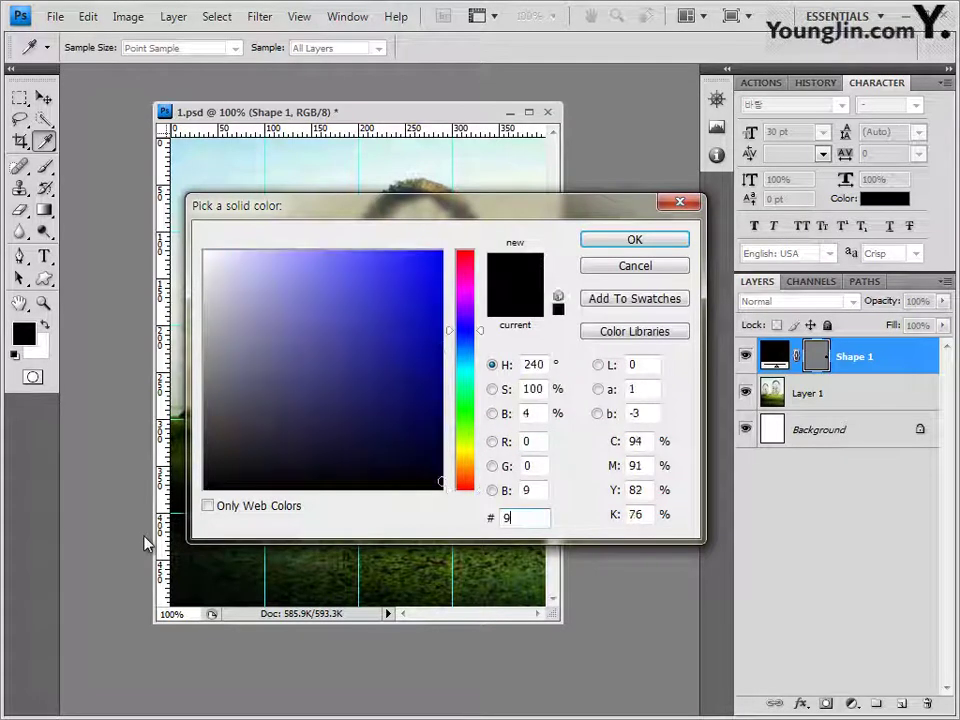
pyautogui.write('9cc66')
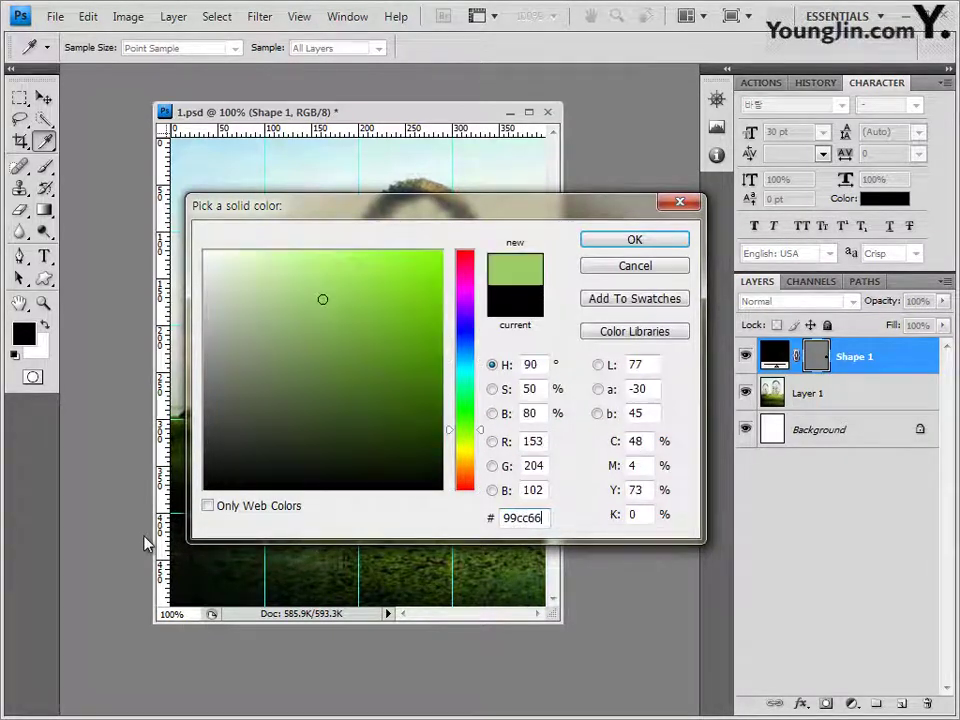
pyautogui.click(654, 241)
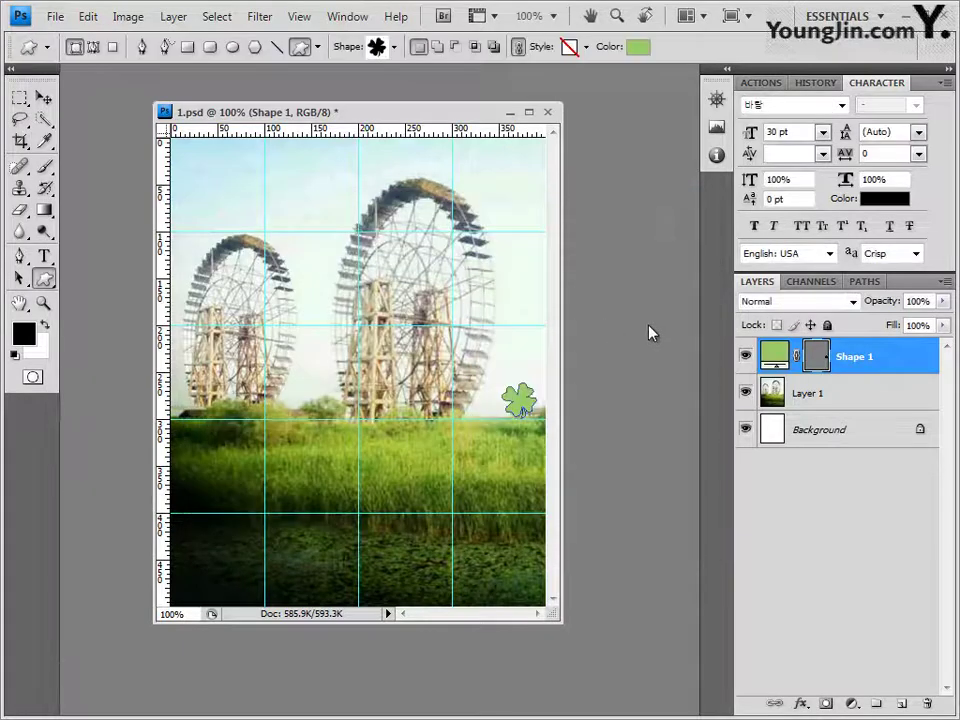
# Step: Apply a Drop Shadow with the default settings to the Shape 1 clover layer
pyautogui.click(45, 98)
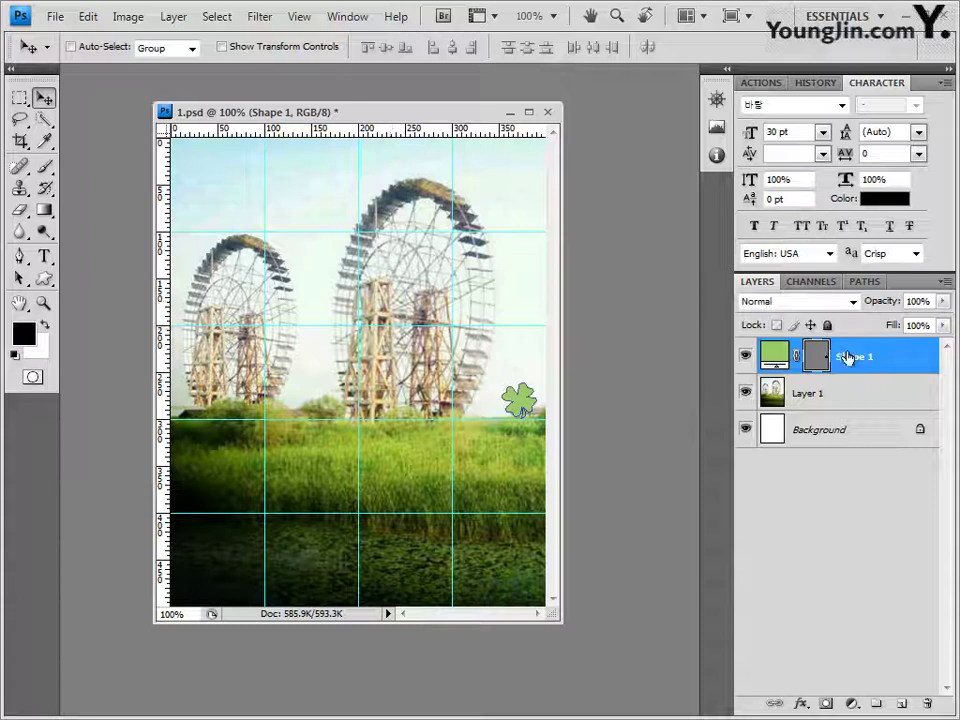
pyautogui.click(801, 704)
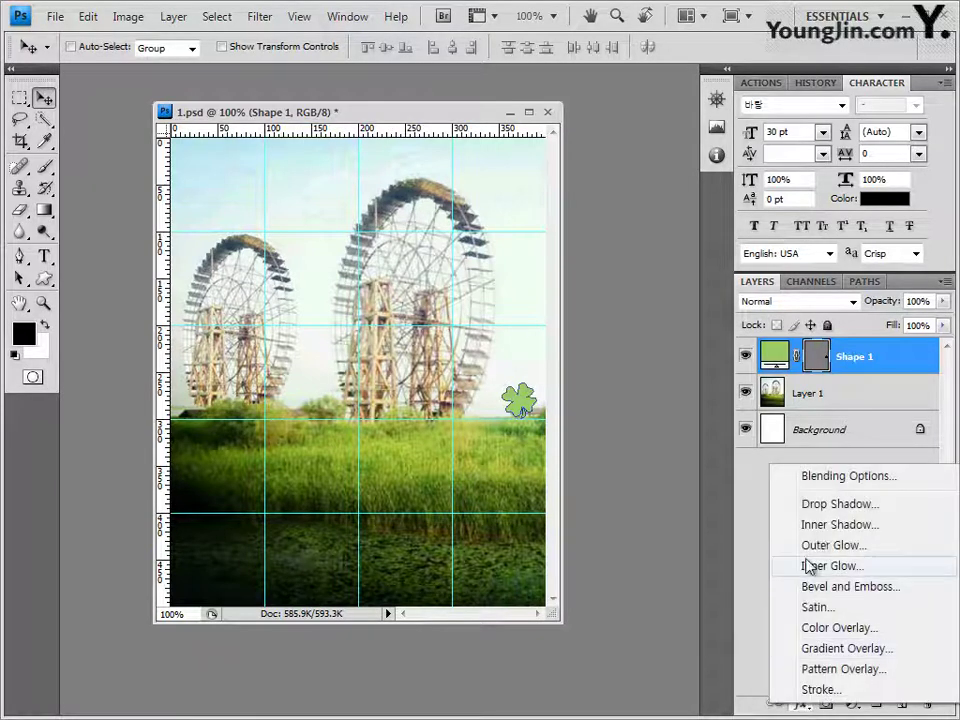
pyautogui.click(828, 506)
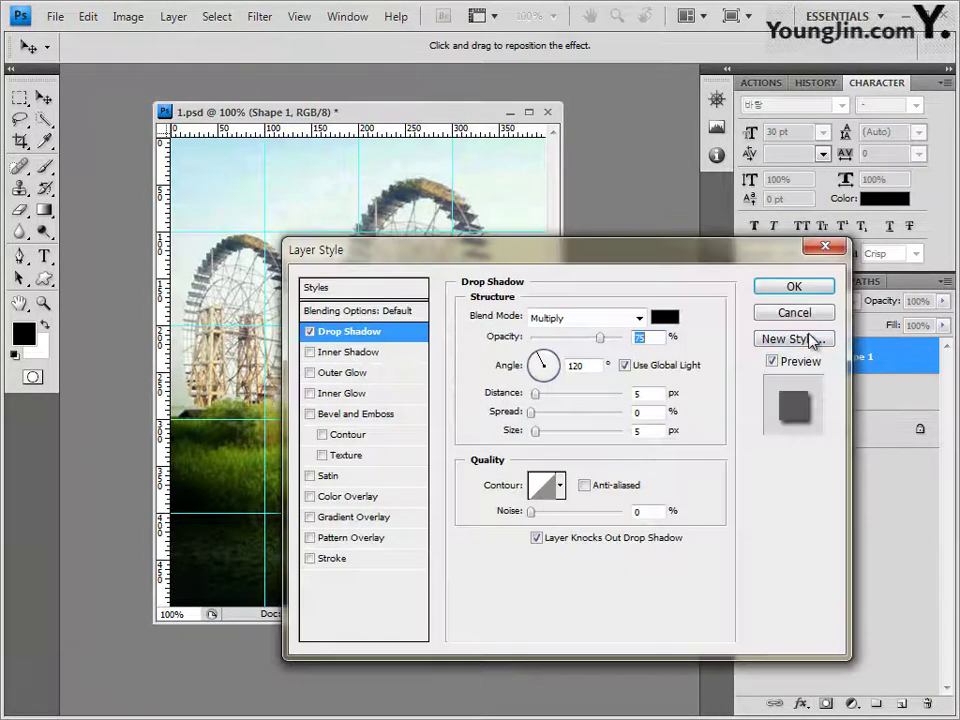
pyautogui.click(793, 285)
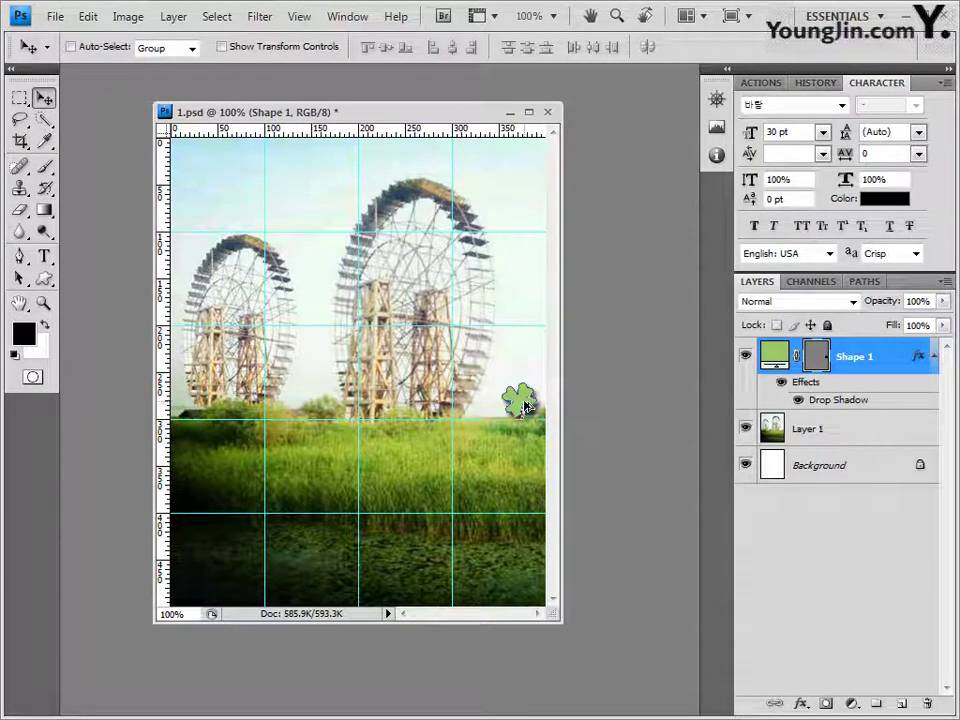
# Step: Duplicate the clover down and to the left, and set the copy's fill color to #33cc00
pyautogui.moveTo(526, 405); pyautogui.dragTo(500, 430)
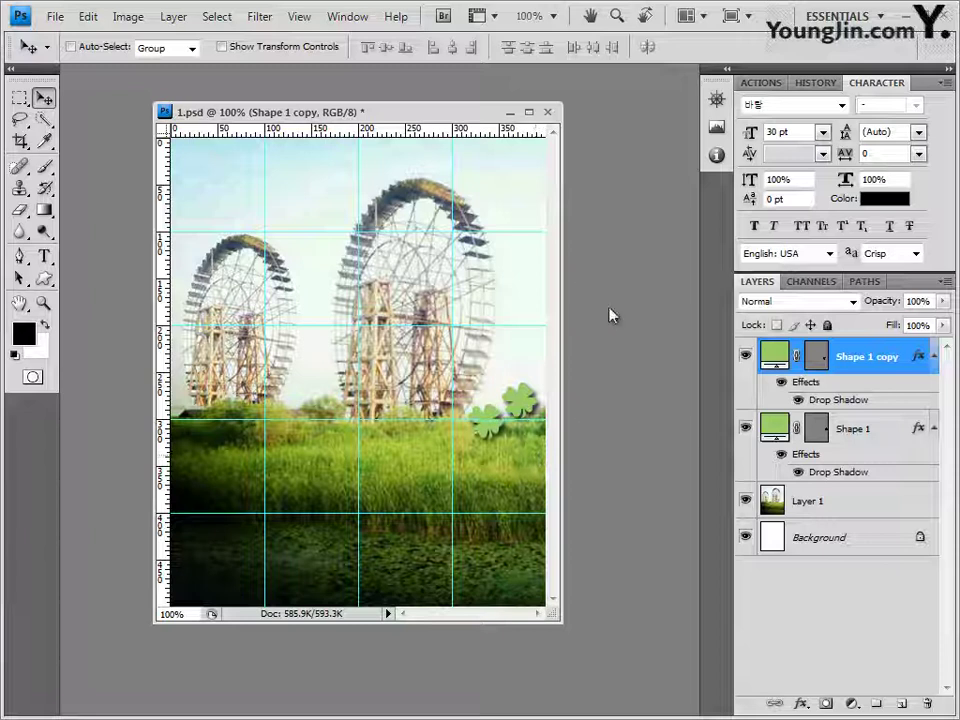
pyautogui.doubleClick(772, 356)
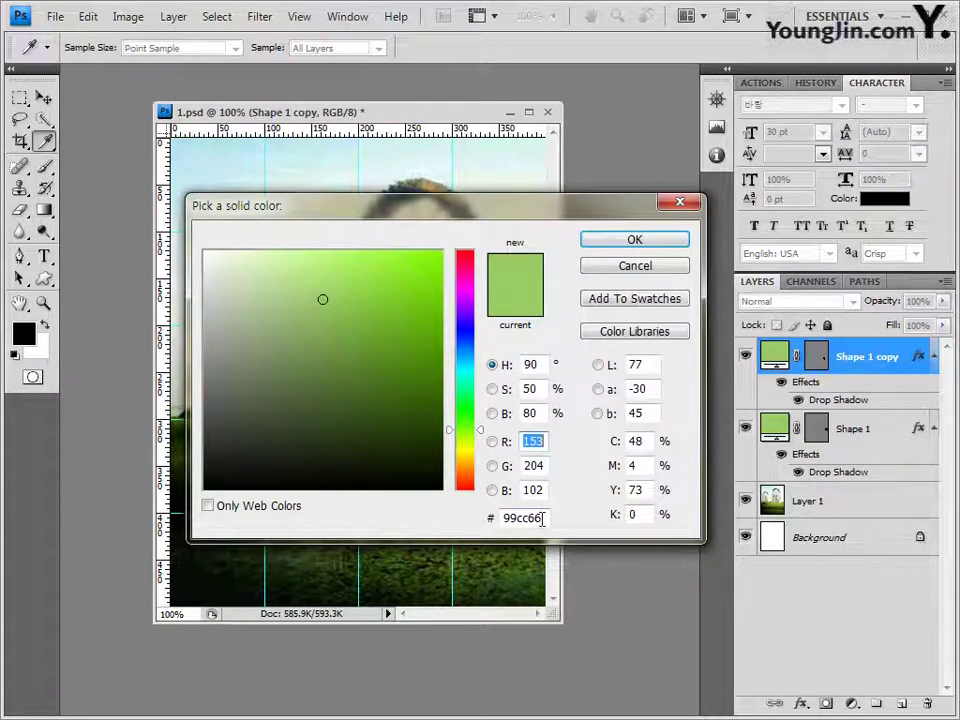
pyautogui.moveTo(538, 517); pyautogui.dragTo(272, 533)
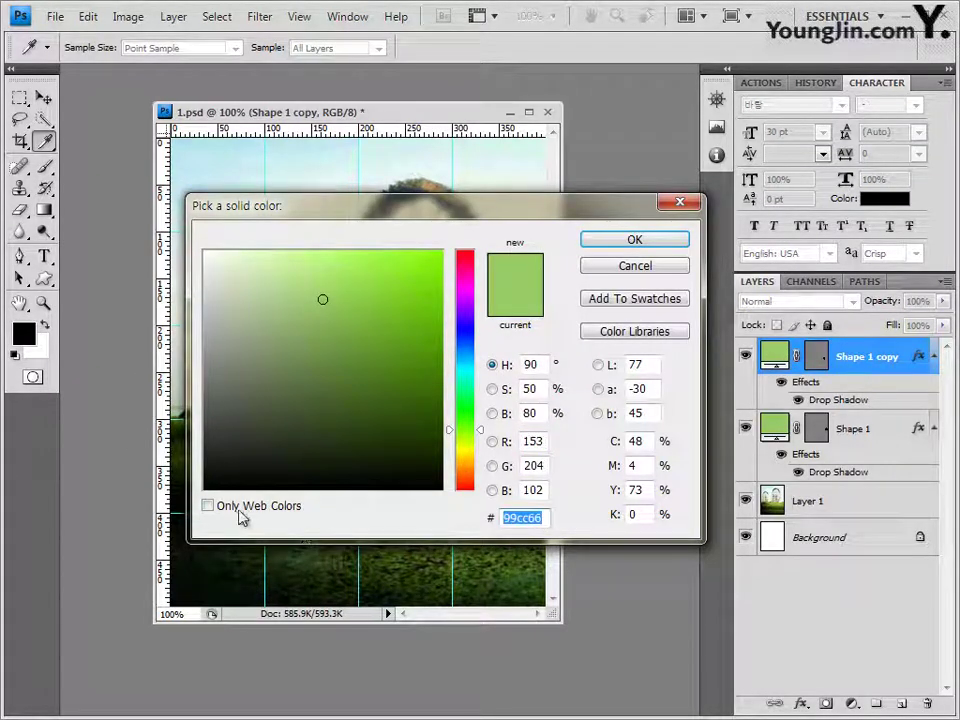
pyautogui.write('33cc00')
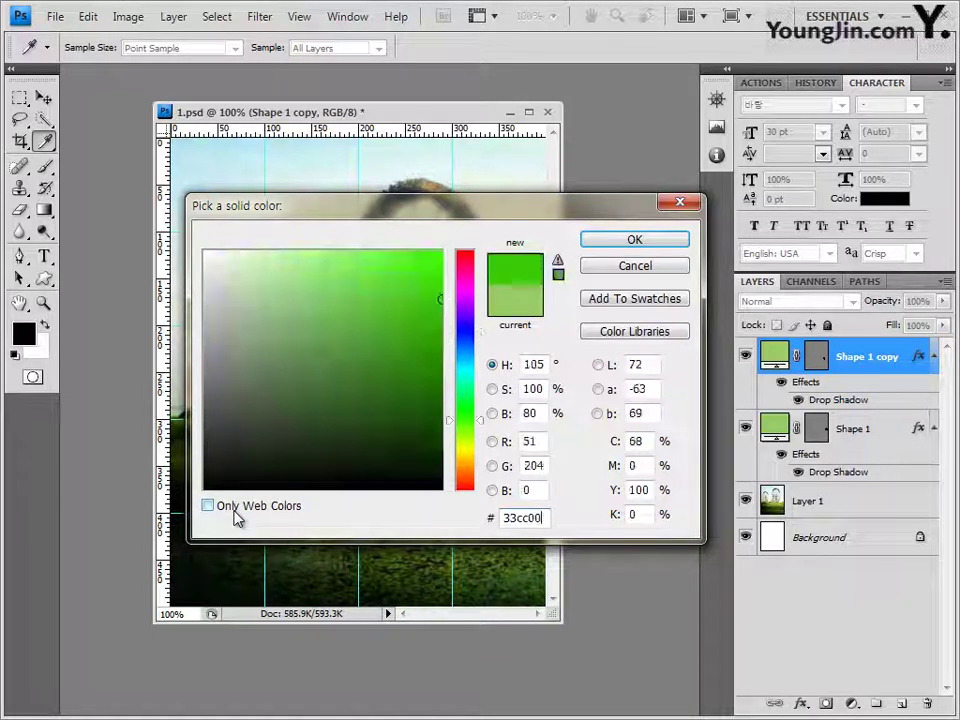
pyautogui.click(662, 238)
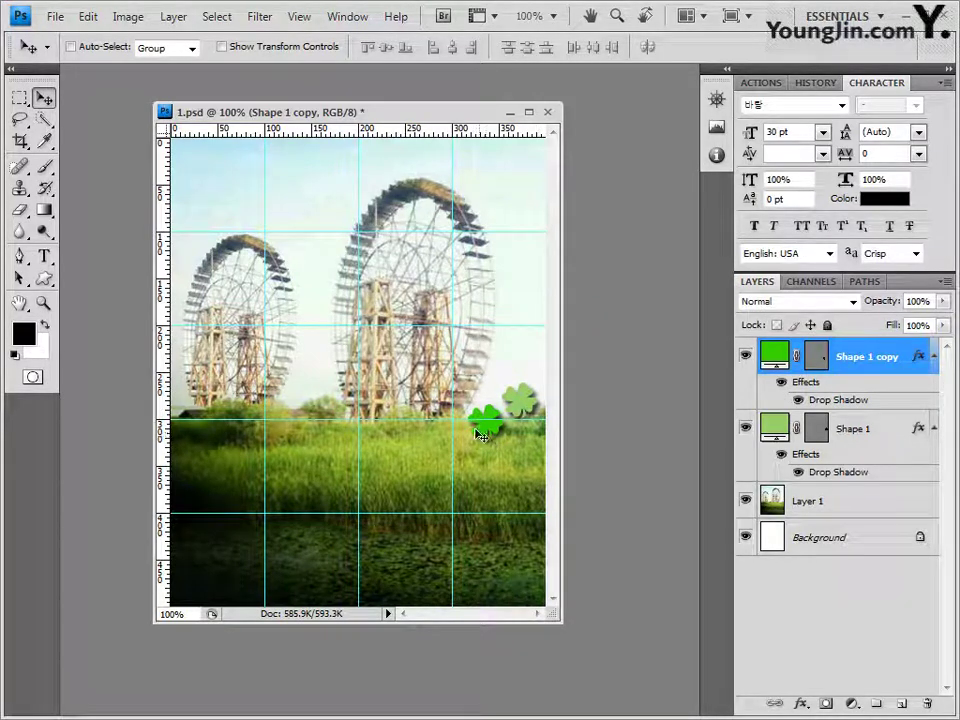
# Step: Reposition the bright green clover slightly left and up, so it sits on the grass line at the large wheel's base
pyautogui.moveTo(489, 441); pyautogui.dragTo(474, 432)
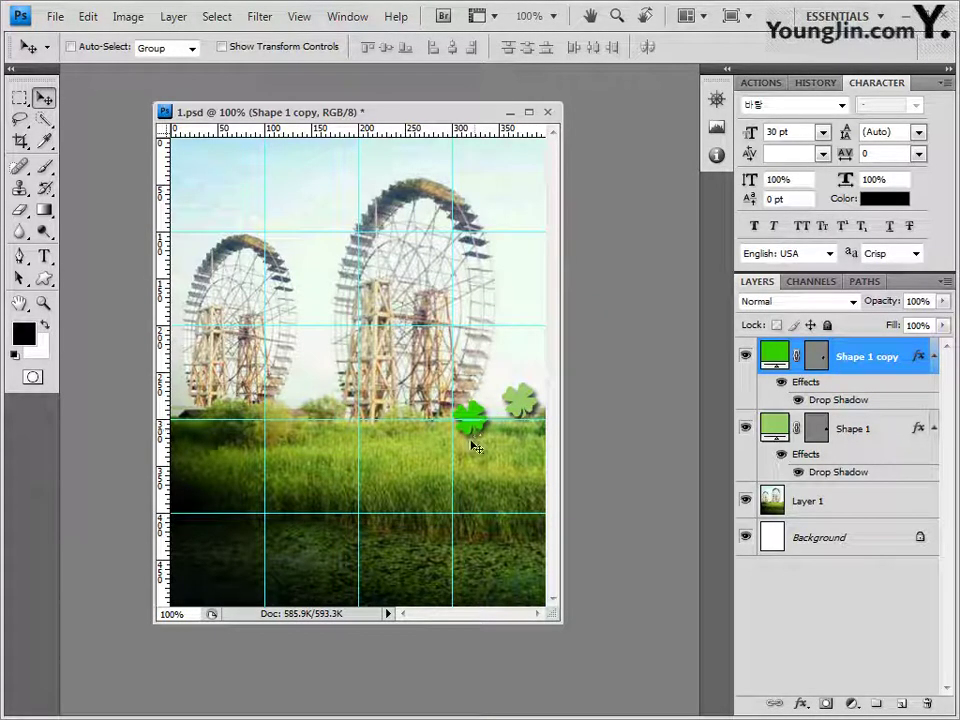
pyautogui.press('Right')
pyautogui.press('Right')
pyautogui.press('Right')
pyautogui.press('Right')
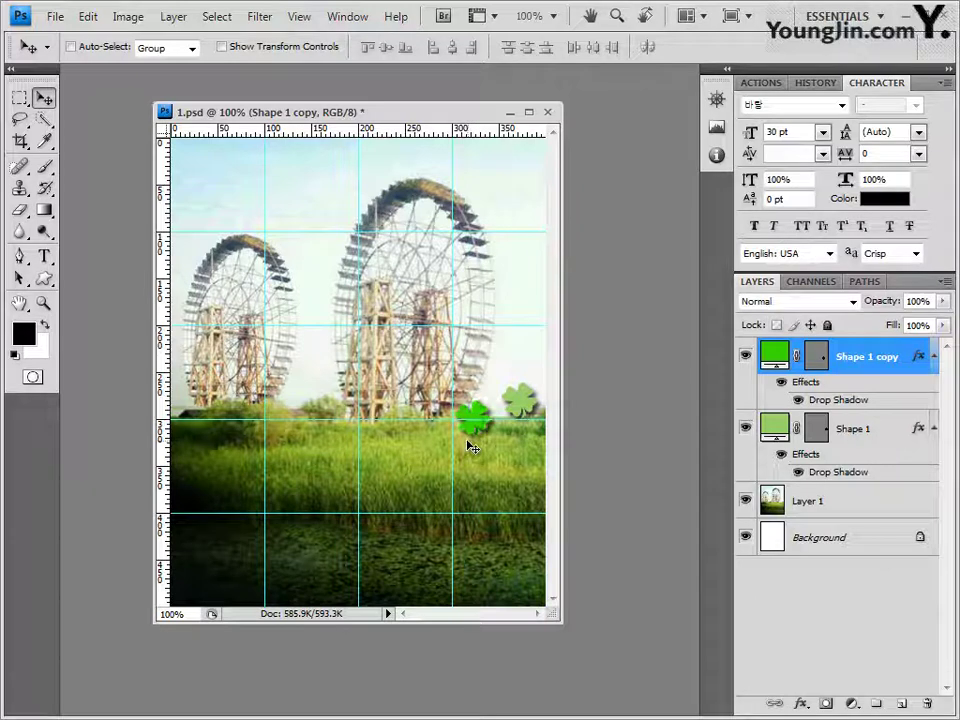
pyautogui.press('Right')
pyautogui.press('Right')
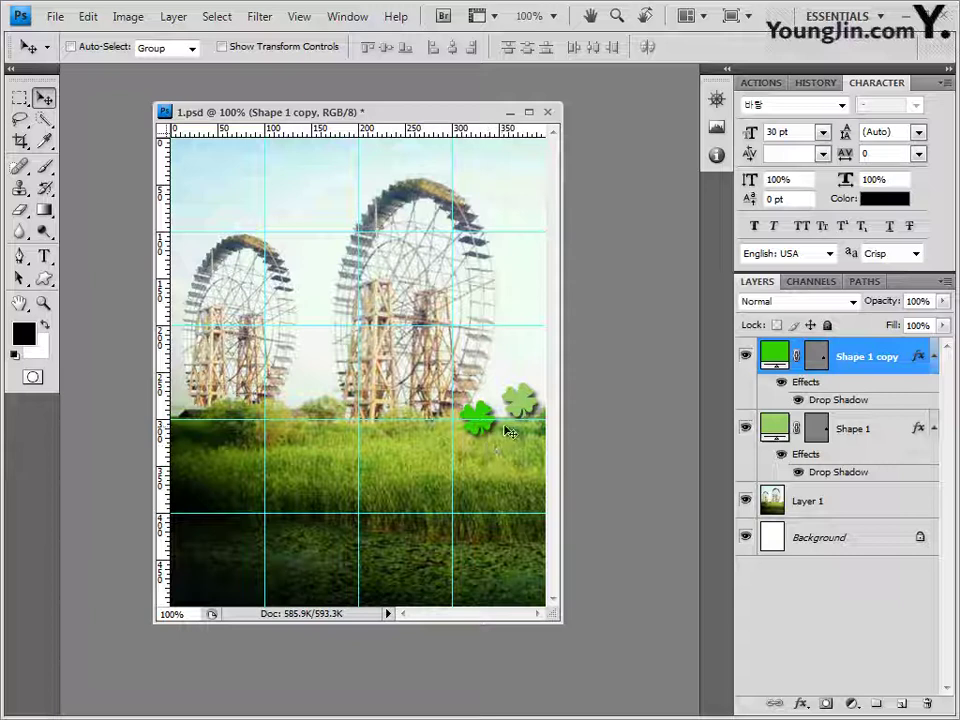
# Step: Enlarge both clover layers together slightly with Free Transform, extending them down and to the right
pyautogui.keyDown('shift'); pyautogui.click(878, 430); pyautogui.keyUp('shift')
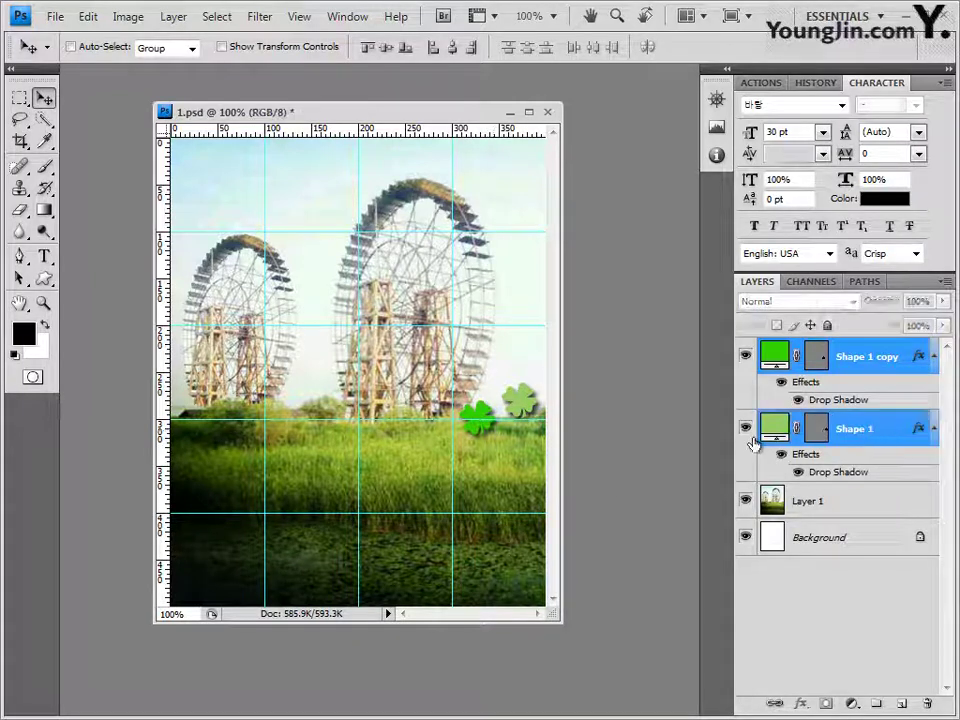
pyautogui.hotkey('ctrl', 't')
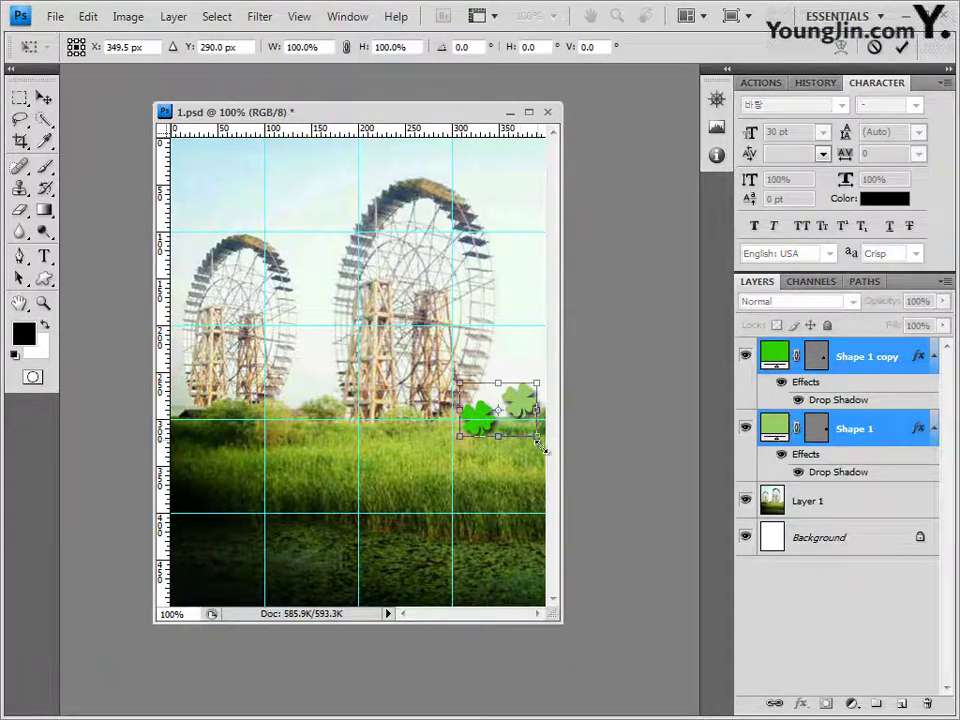
pyautogui.moveTo(534, 436); pyautogui.dragTo(541, 449)
pyautogui.press('Return')
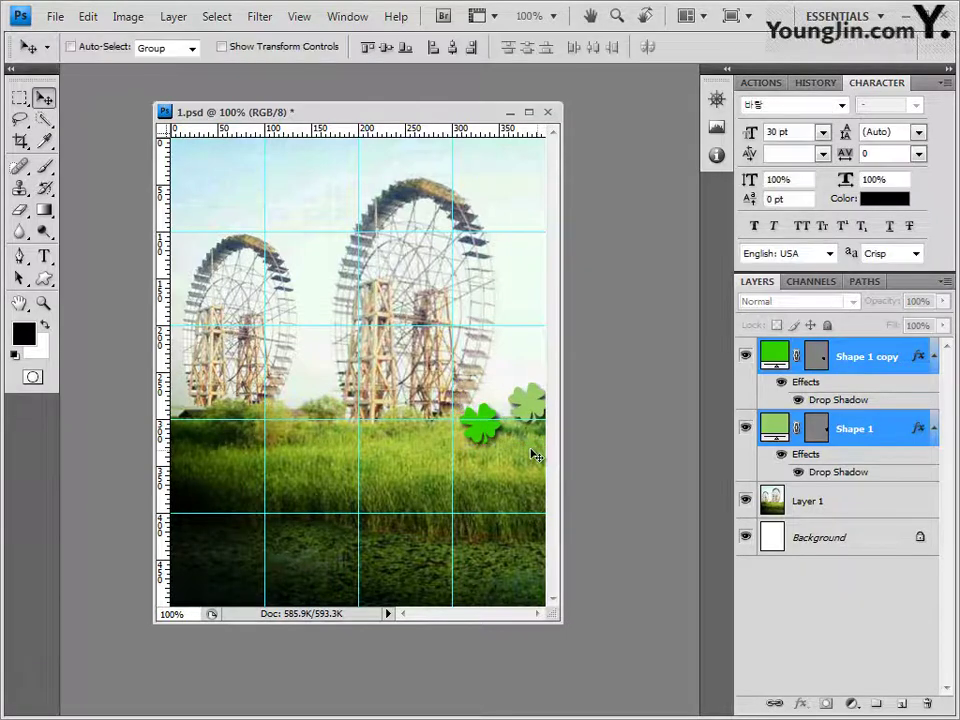
# Step: Nudge the bright green clover copy a few pixels to the right
pyautogui.click(800, 382)
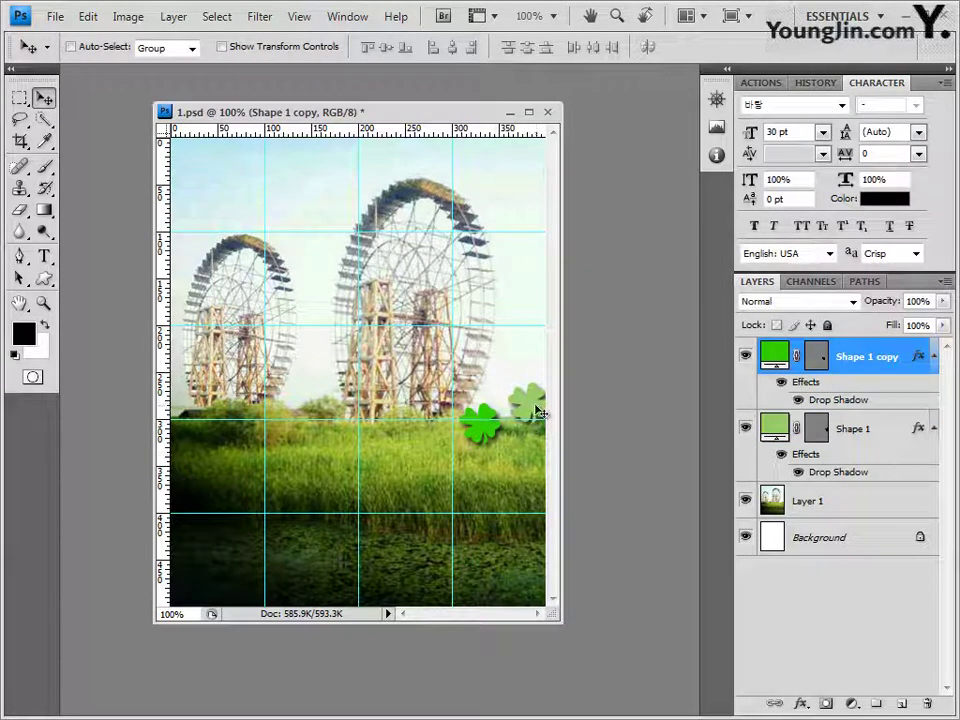
pyautogui.press('Right')
pyautogui.press('Right')
pyautogui.press('Right')
pyautogui.press('Right')
pyautogui.press('Right')
pyautogui.press('Right')
pyautogui.press('Right')
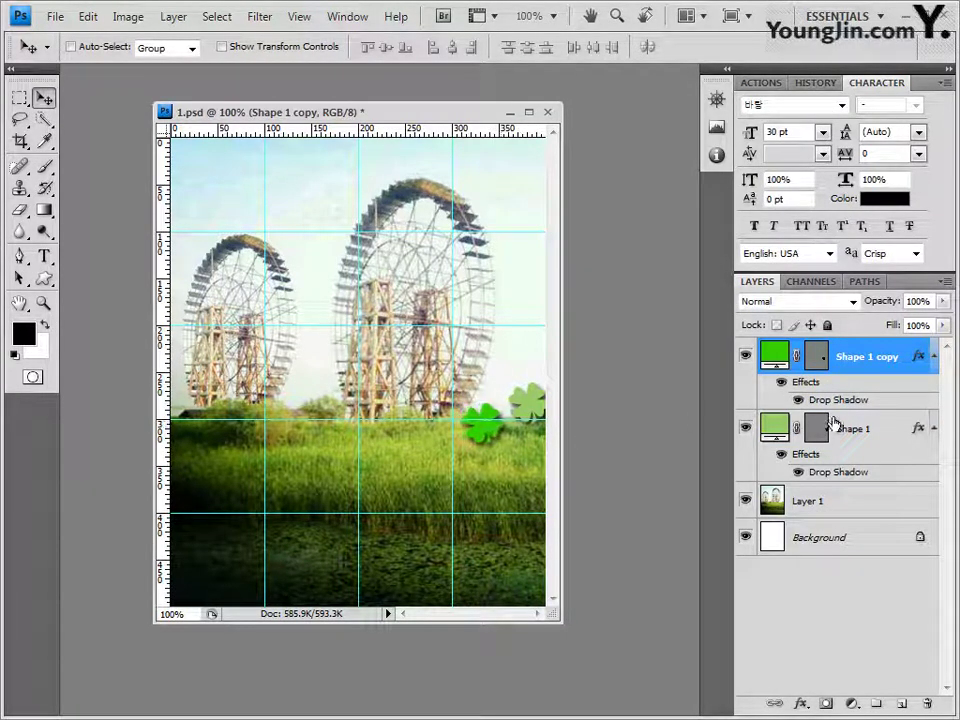
# Step: Nudge the light green clover on the Shape 1 layer a few pixels left and up
pyautogui.click(838, 430)
pyautogui.press('Left')
pyautogui.press('Left')
pyautogui.press('Left')
pyautogui.press('Left')
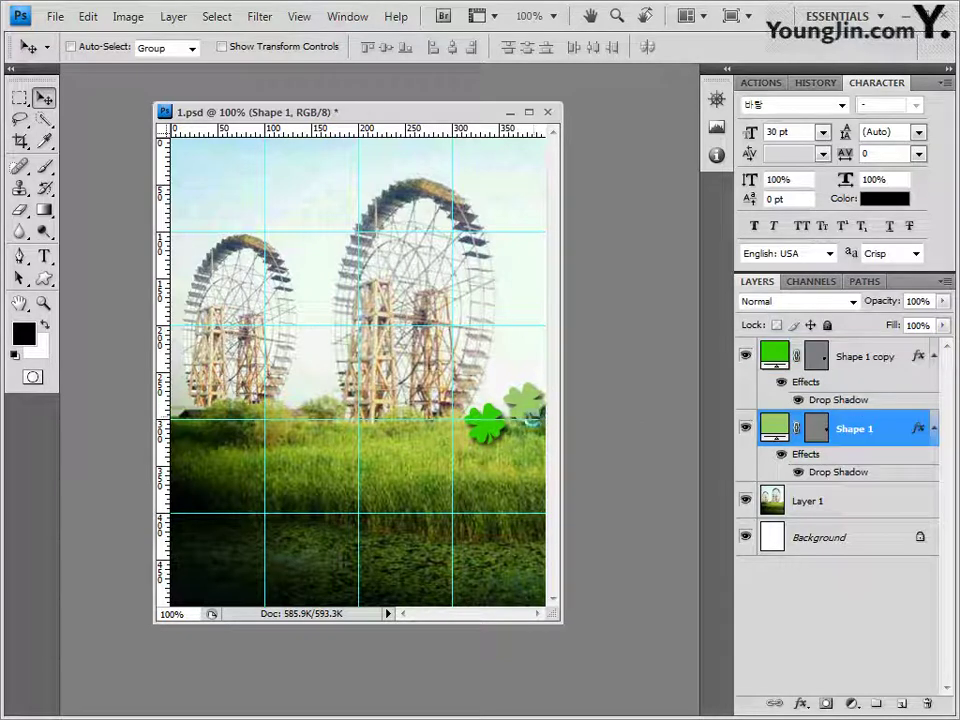
pyautogui.press('Up')
pyautogui.press('Up')
pyautogui.press('Up')
pyautogui.press('Up')
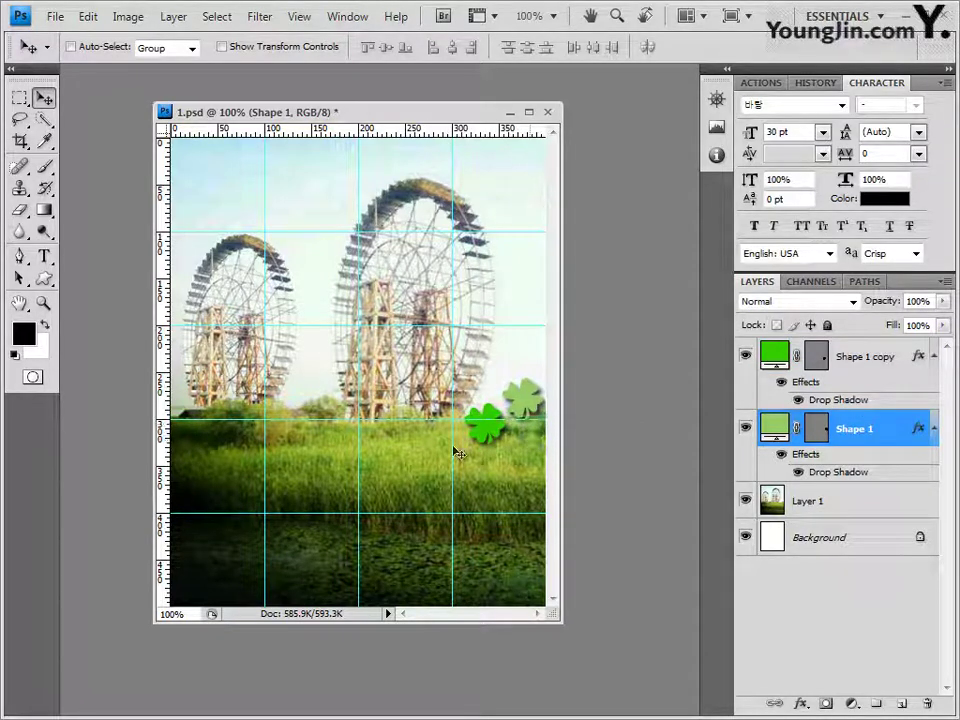
# Step: Replace the custom shape library with the Animals set for the Custom Shape tool, with the bright green clover layer active
pyautogui.click(879, 358)
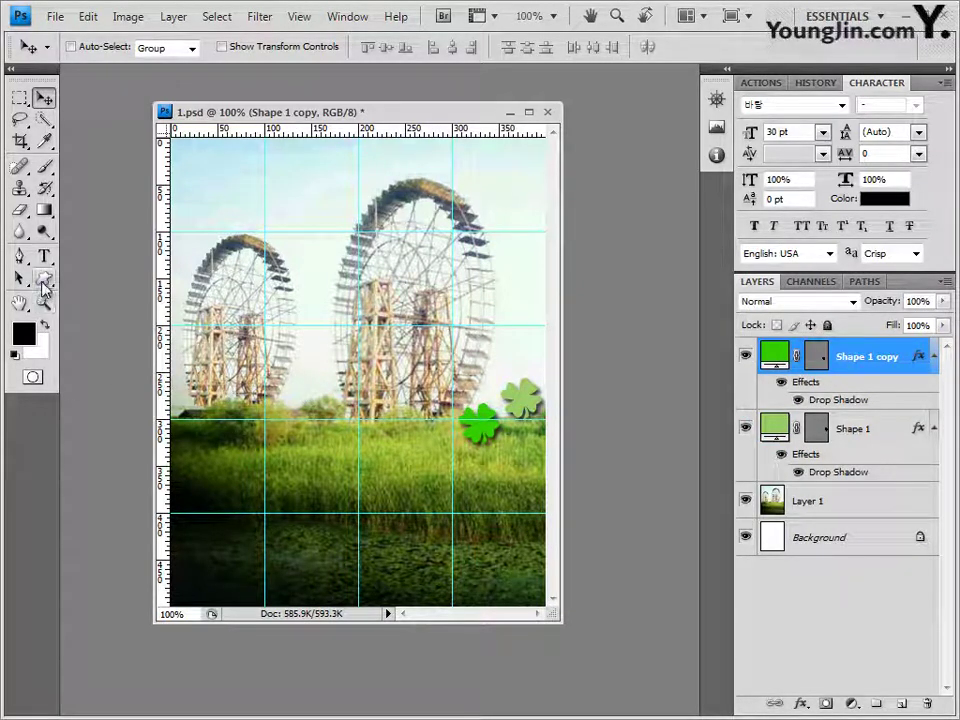
pyautogui.click(44, 280)
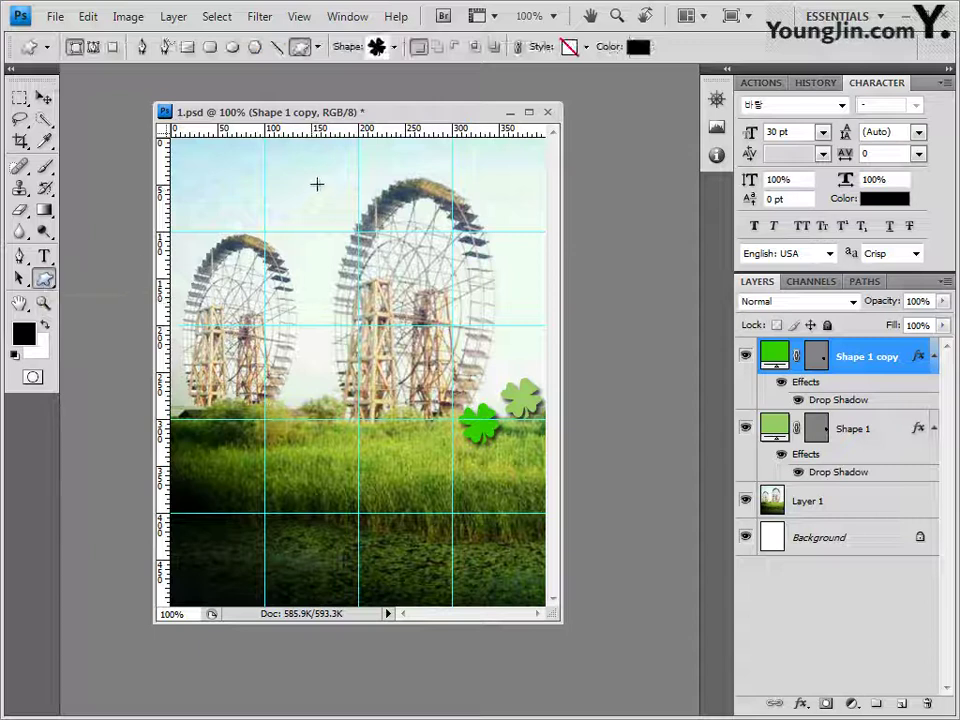
pyautogui.click(395, 48)
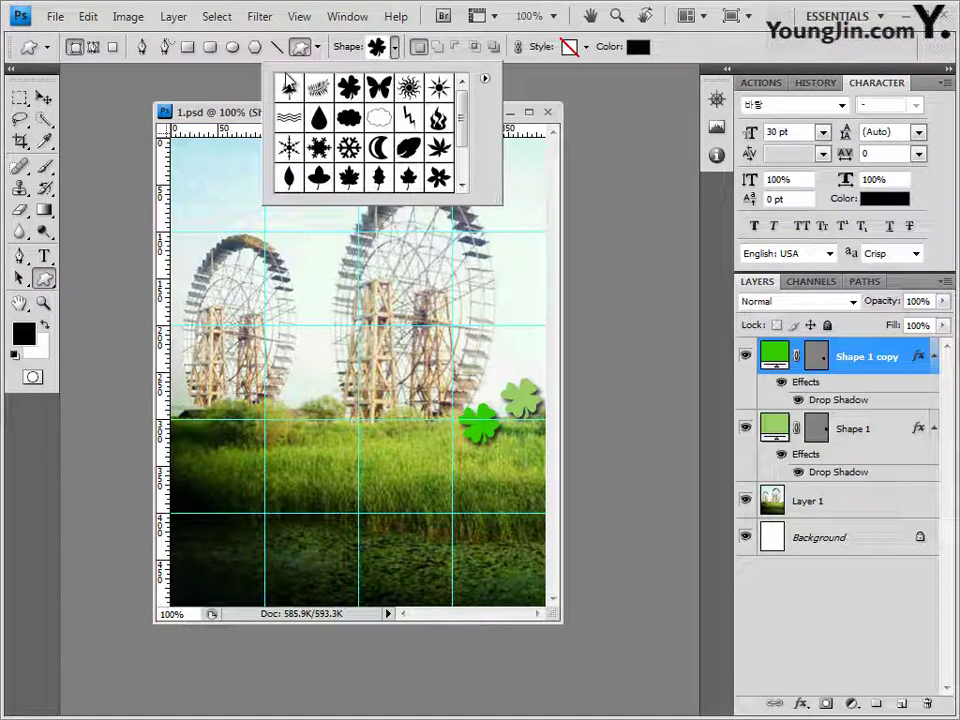
pyautogui.click(484, 78)
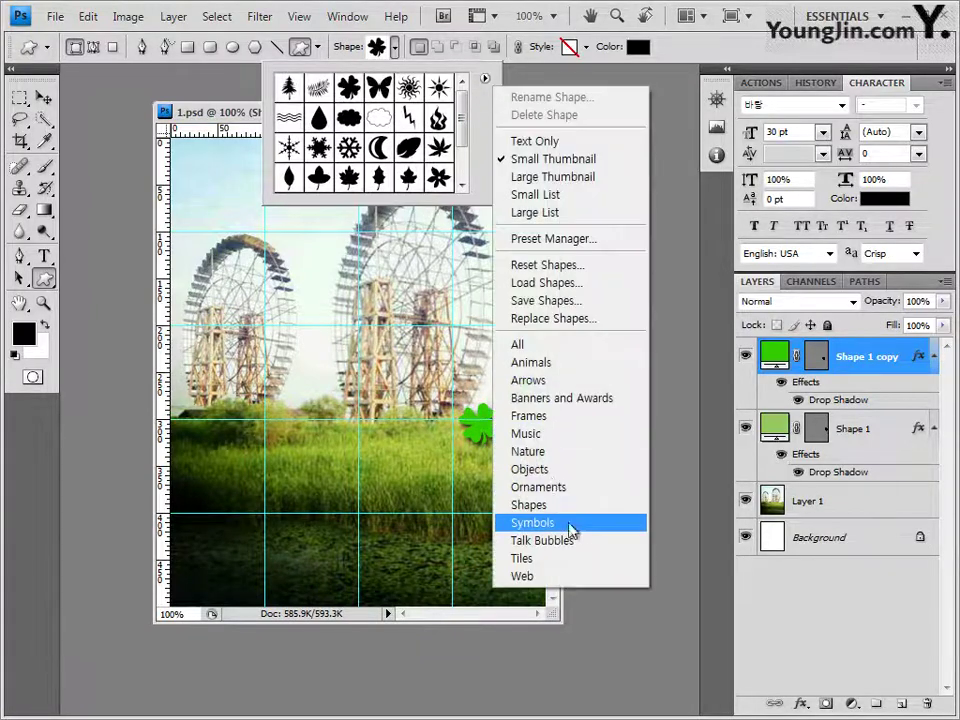
pyautogui.click(540, 364)
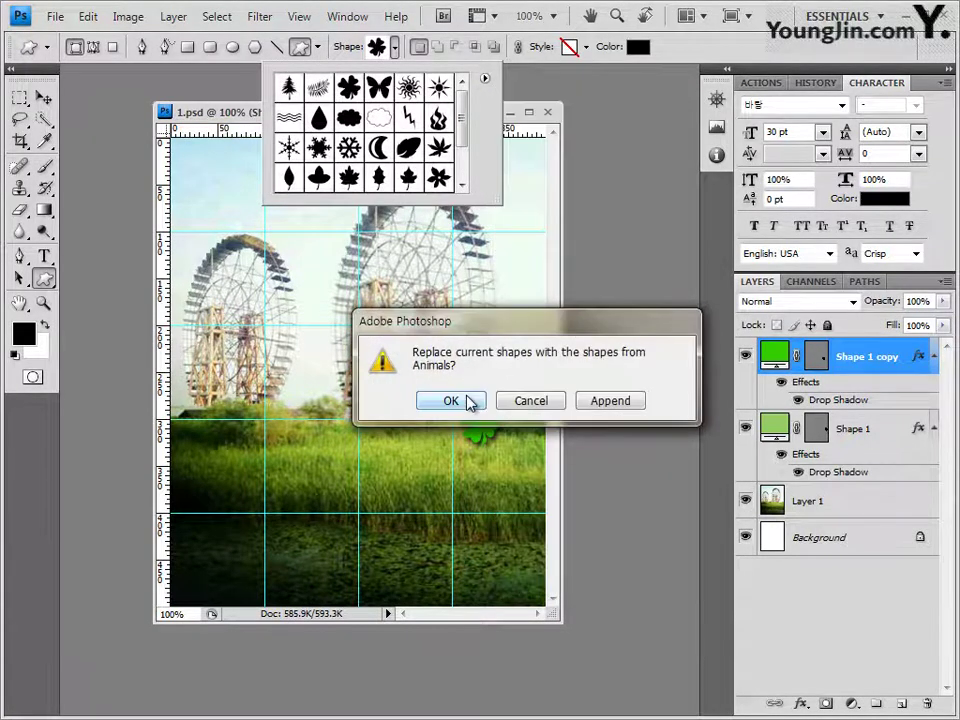
pyautogui.click(463, 400)
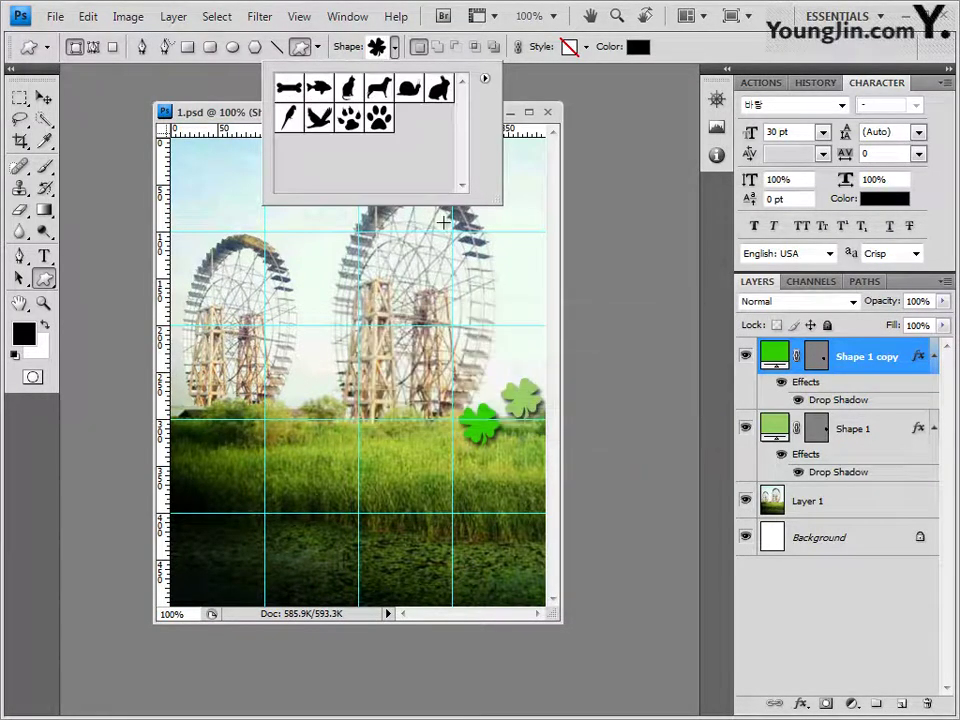
# Step: Draw a black flying bird custom shape about 45 x 35 pixels in the sky above the smaller wheel
pyautogui.click(319, 120)
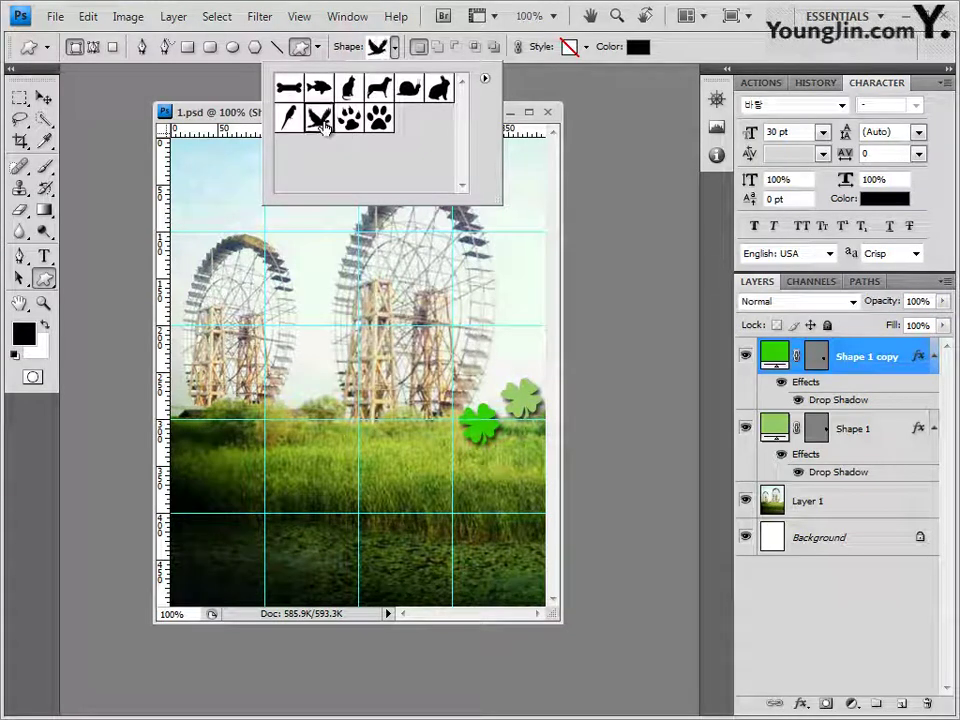
pyautogui.click(245, 118)
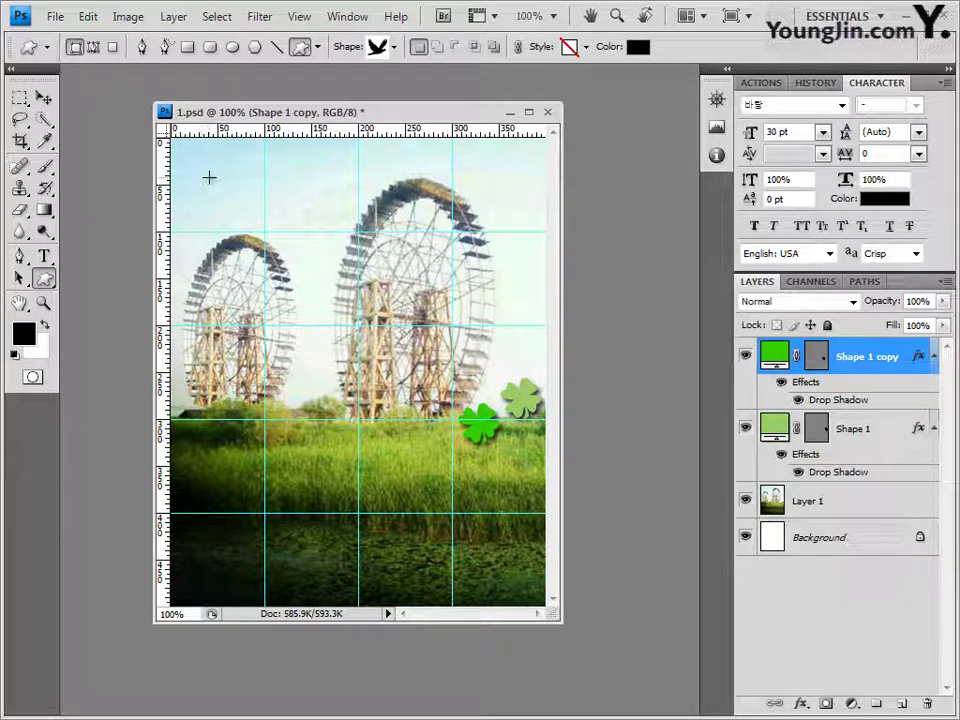
pyautogui.moveTo(209, 177); pyautogui.dragTo(251, 210)
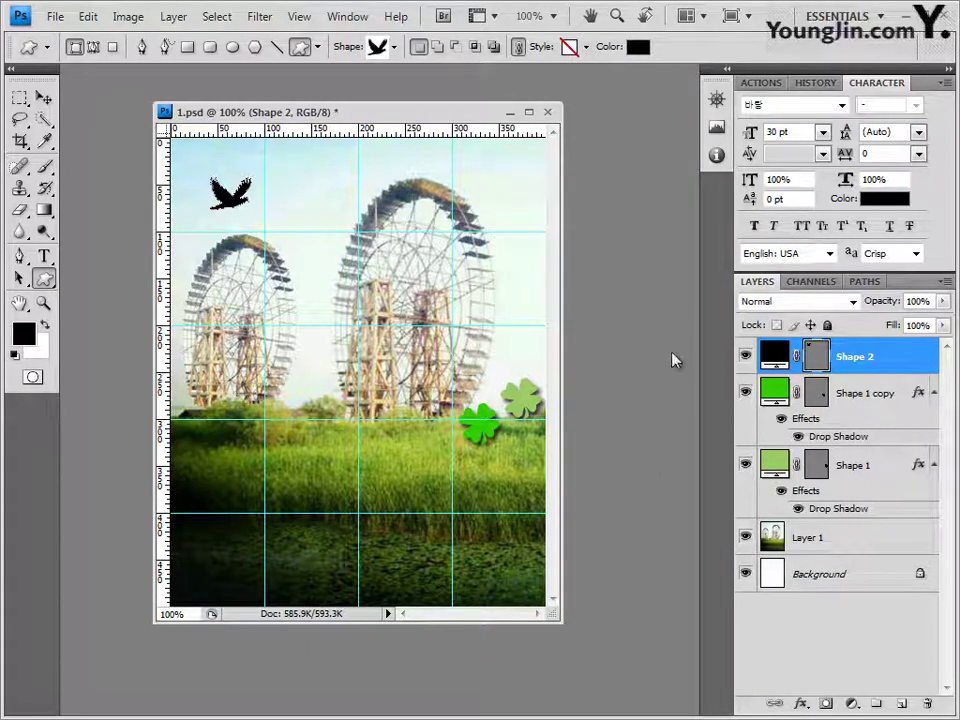
# Step: Add a Gradient Overlay to the bird and set the gradient's starting color stop to ffff00
pyautogui.click(801, 708)
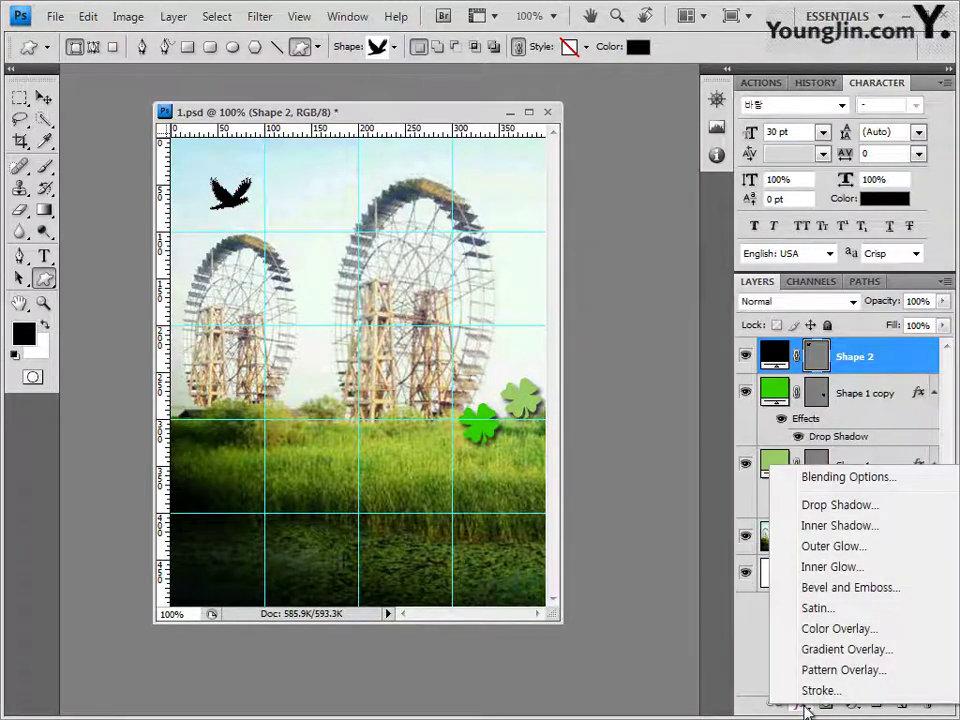
pyautogui.click(836, 651)
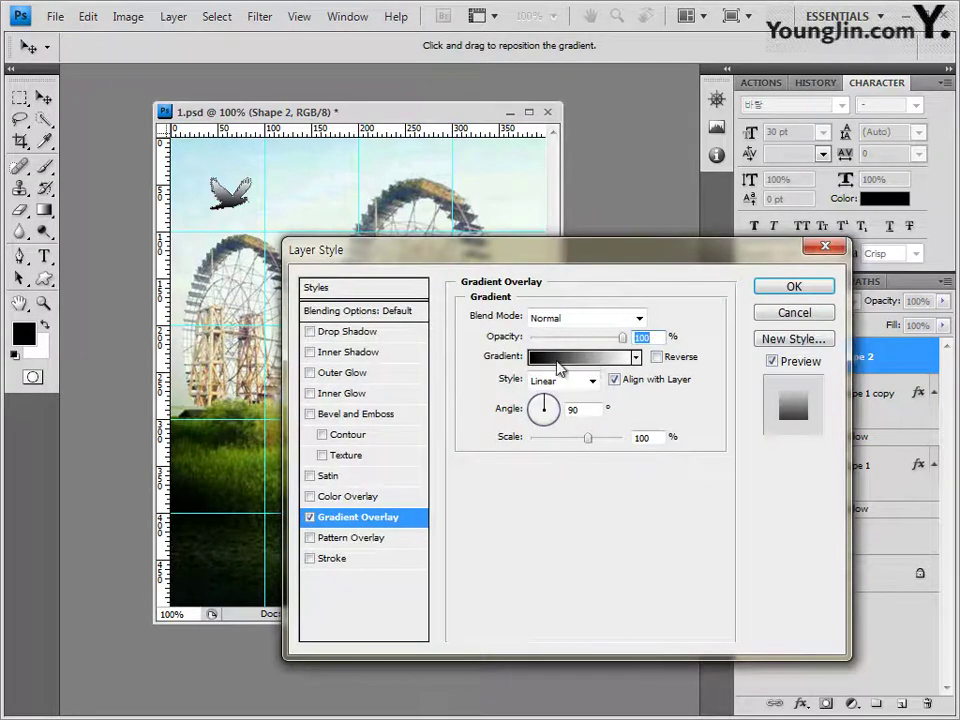
pyautogui.click(594, 368)
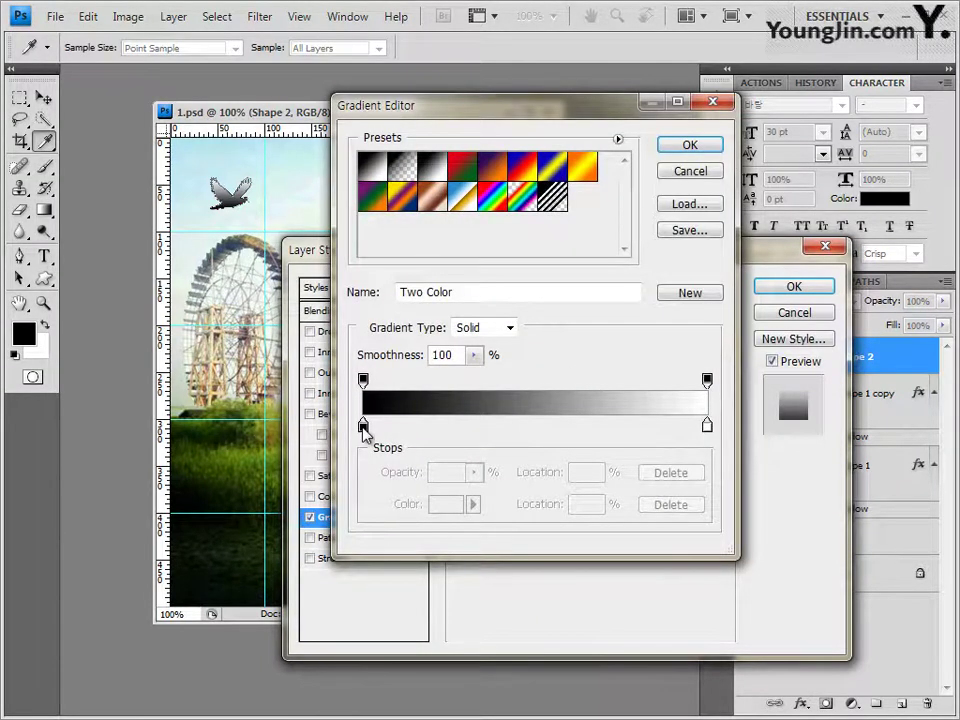
pyautogui.doubleClick(363, 428)
pyautogui.click(530, 517)
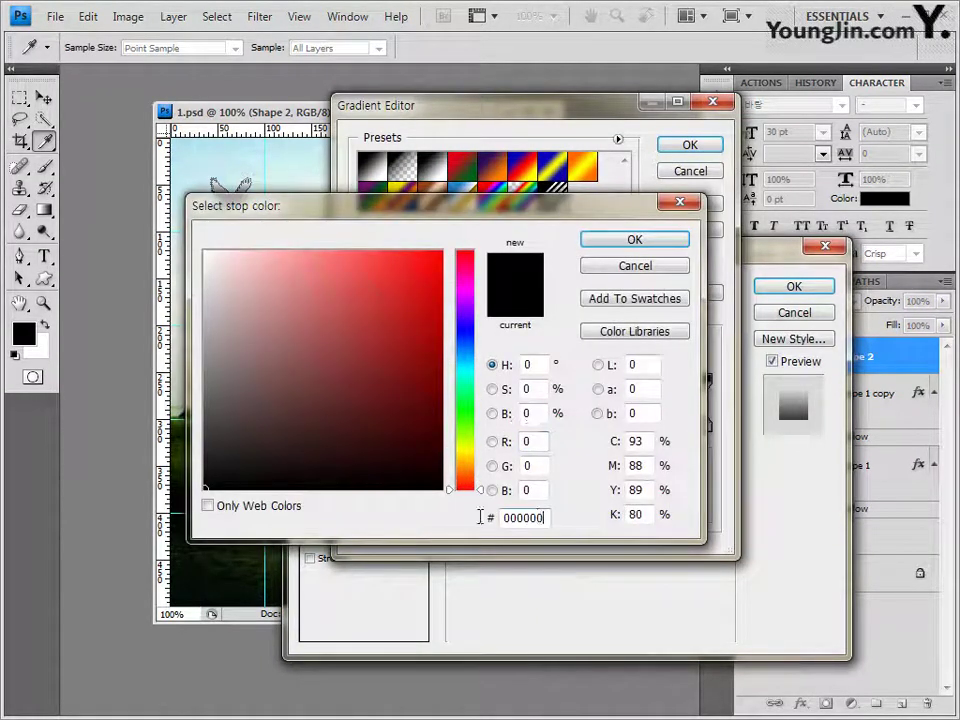
pyautogui.moveTo(480, 517); pyautogui.dragTo(476, 519)
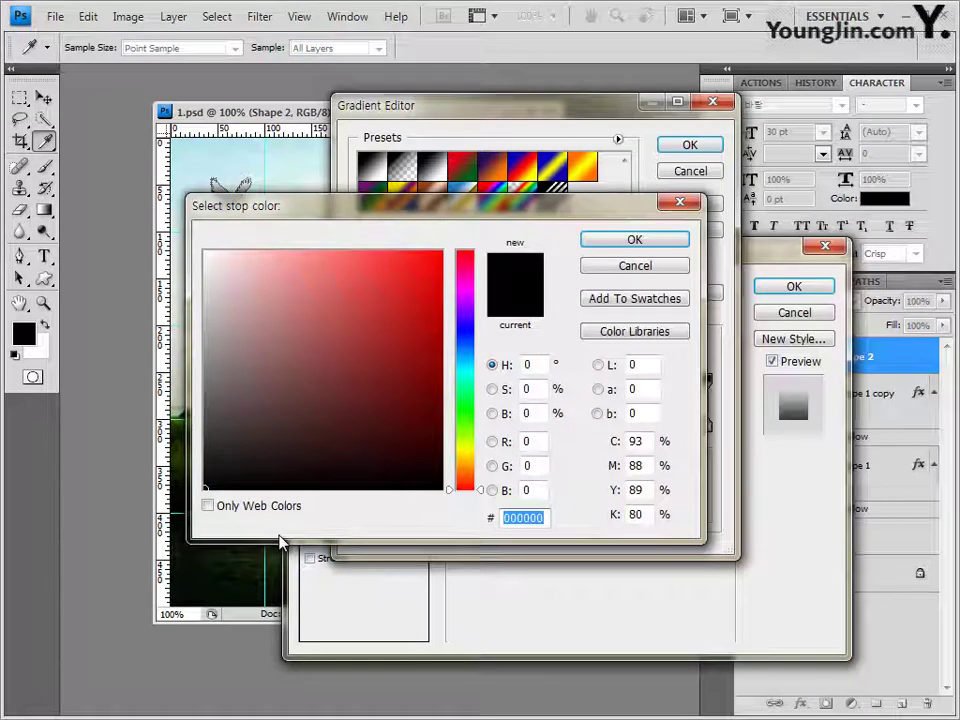
pyautogui.write('ff')
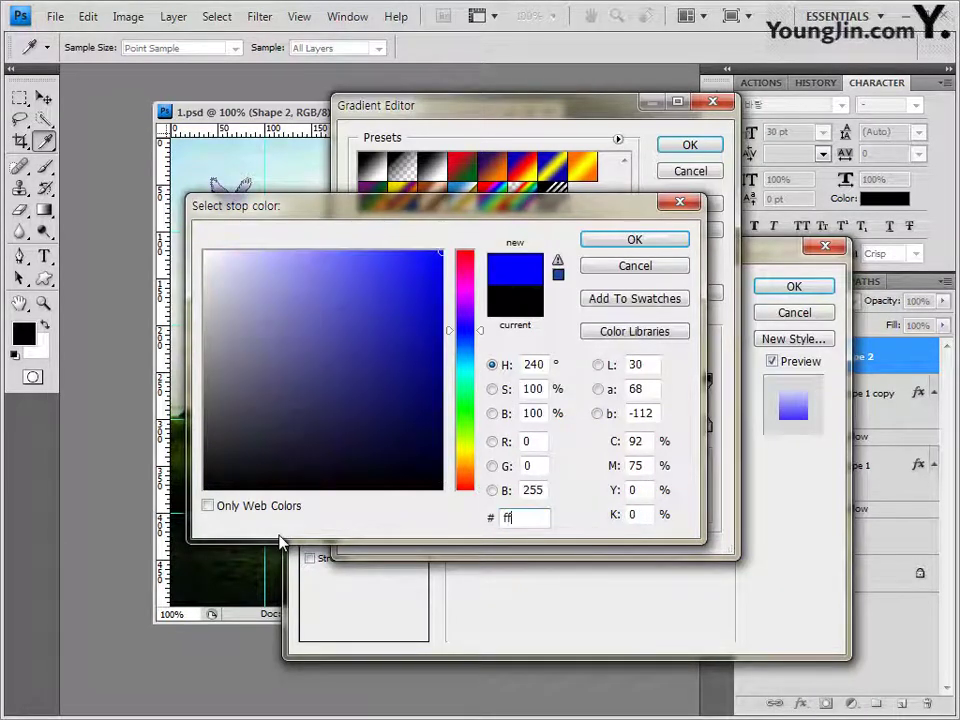
pyautogui.write('ff00')
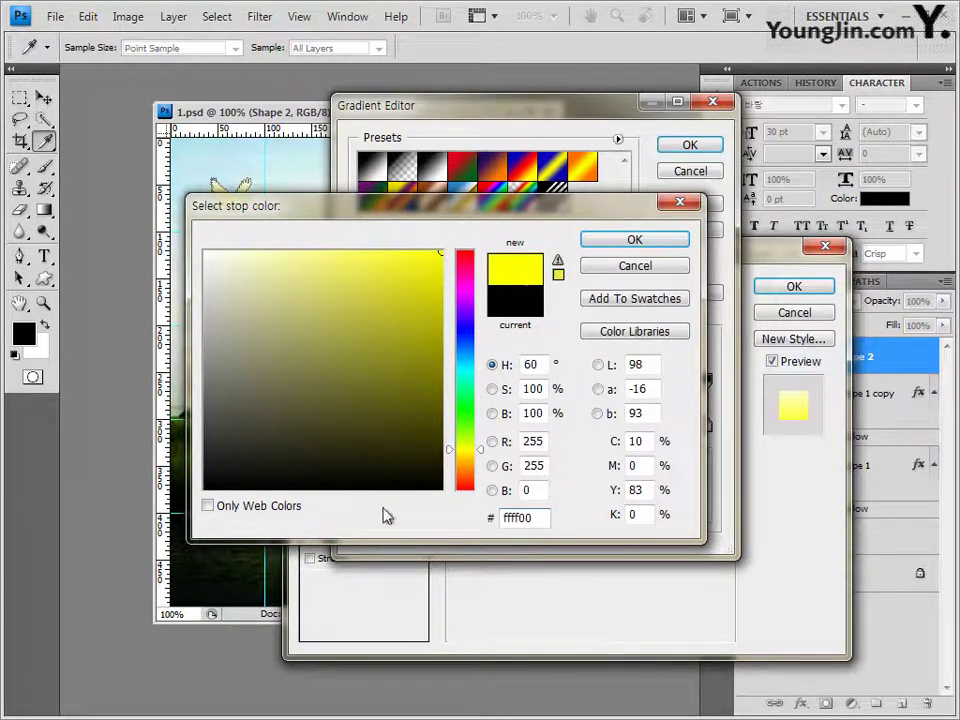
pyautogui.click(628, 242)
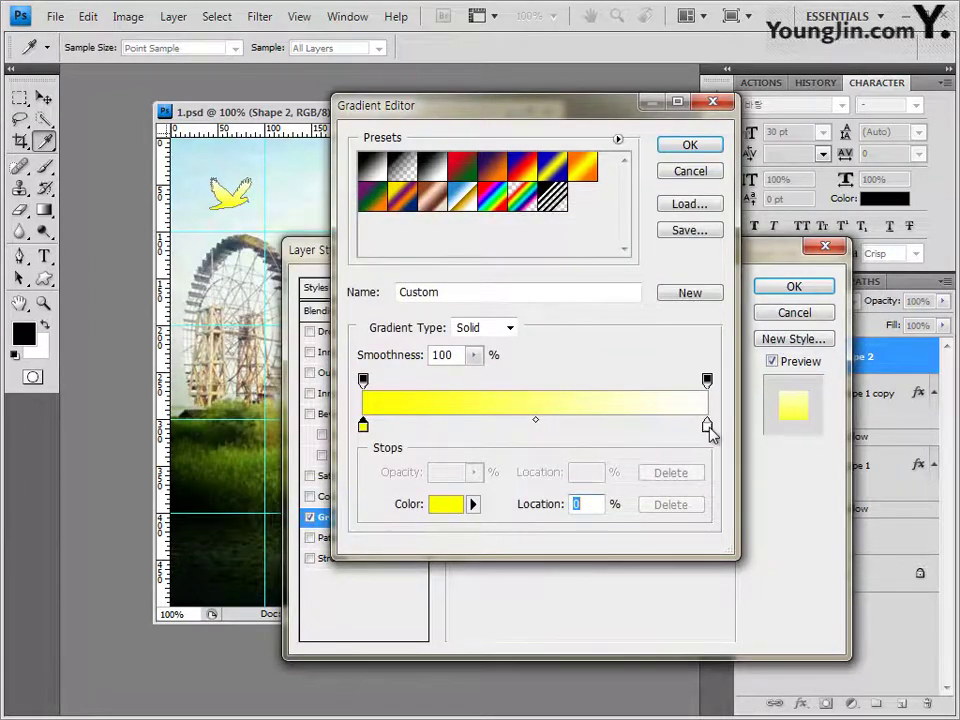
# Step: Set the bird gradient's ending color stop to ff3300 and apply the overlay
pyautogui.doubleClick(707, 426)
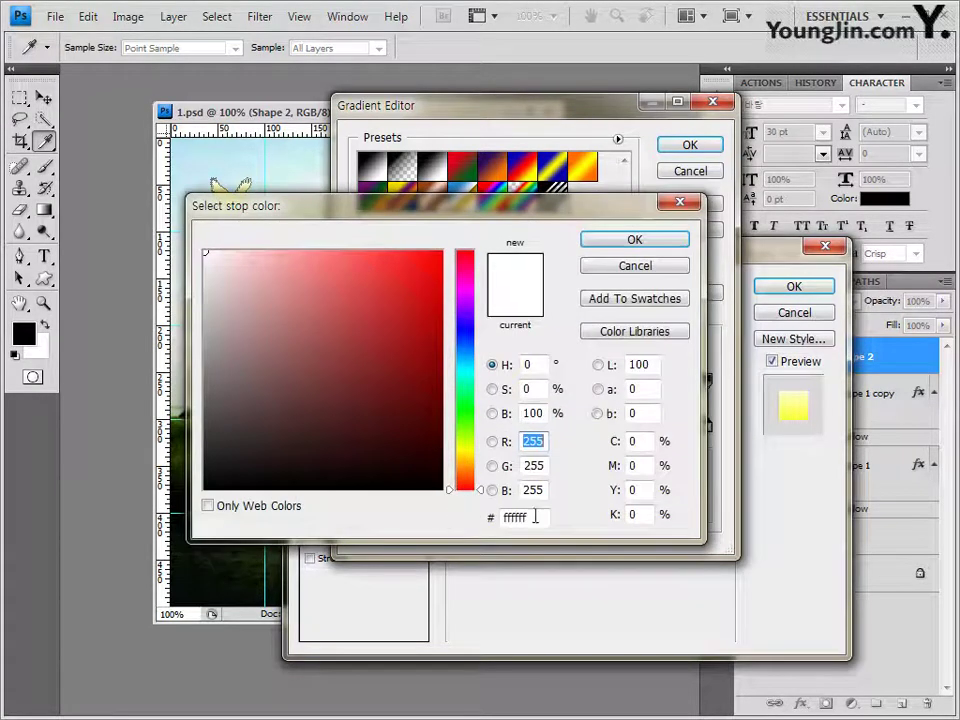
pyautogui.doubleClick(535, 516)
pyautogui.write('ff')
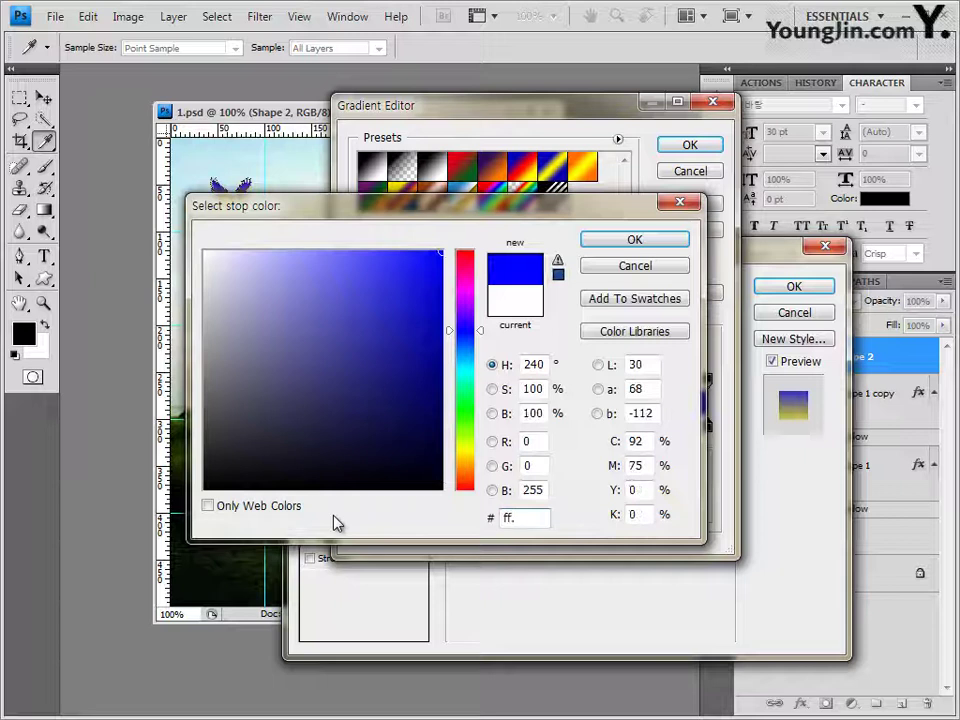
pyautogui.write('3300')
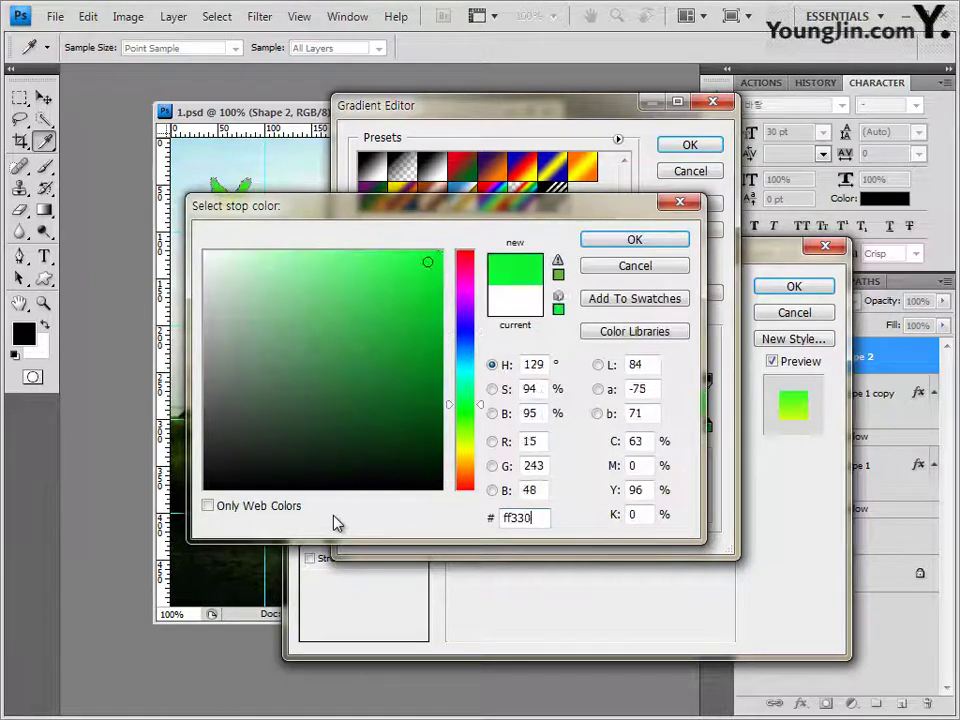
pyautogui.click(668, 241)
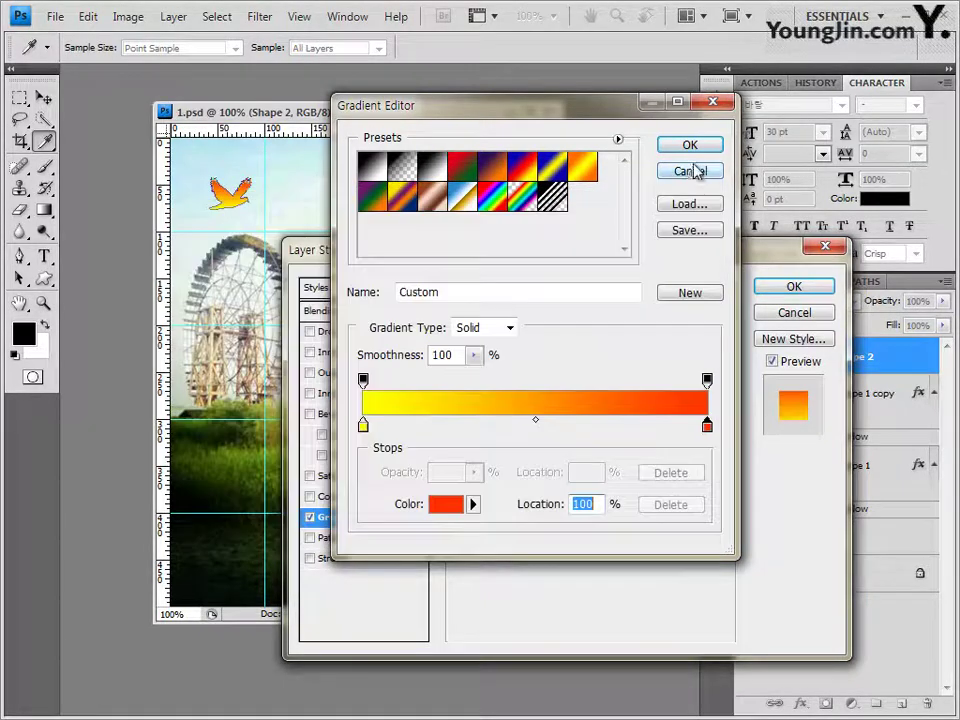
pyautogui.click(694, 147)
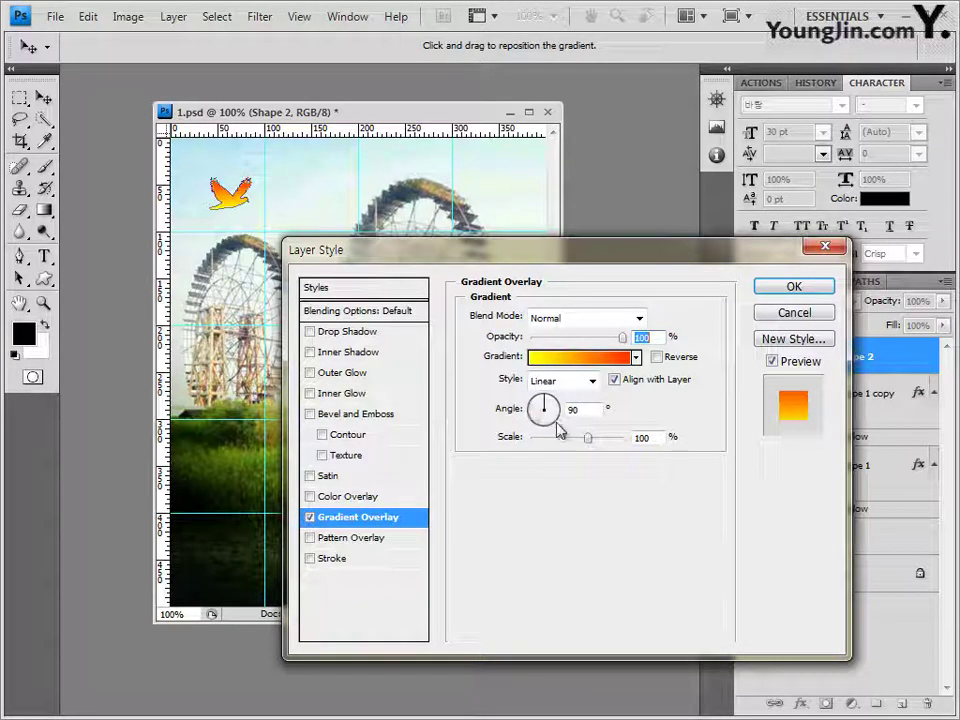
pyautogui.click(800, 289)
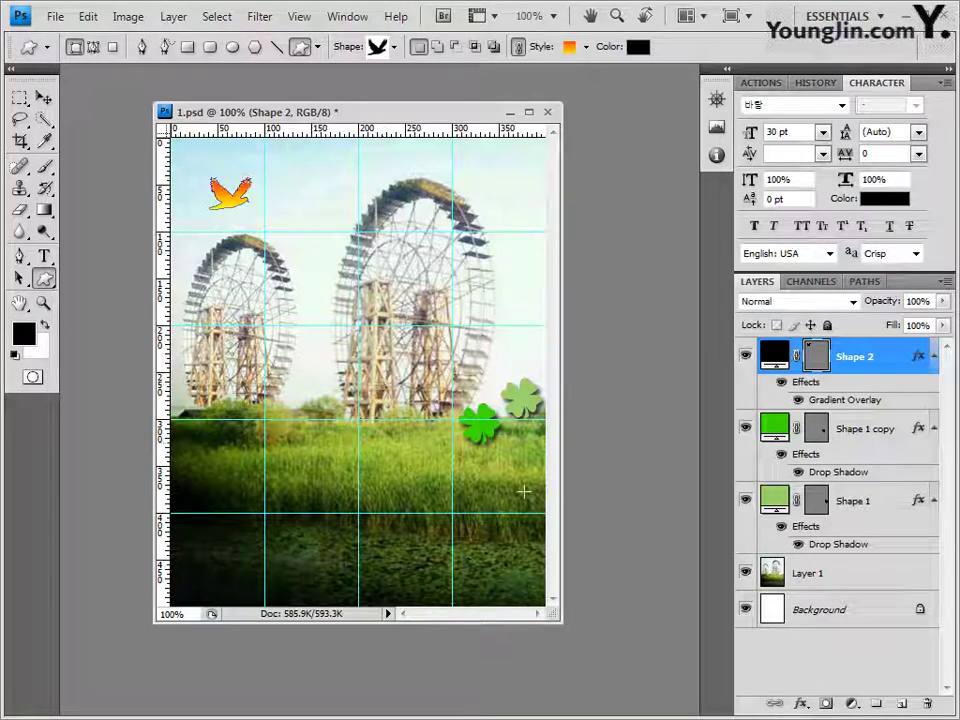
# Step: Add the horizontal text "따뜻한 계절" across the grass below the wheels in 돋움 at 60 pt
pyautogui.click(45, 259)
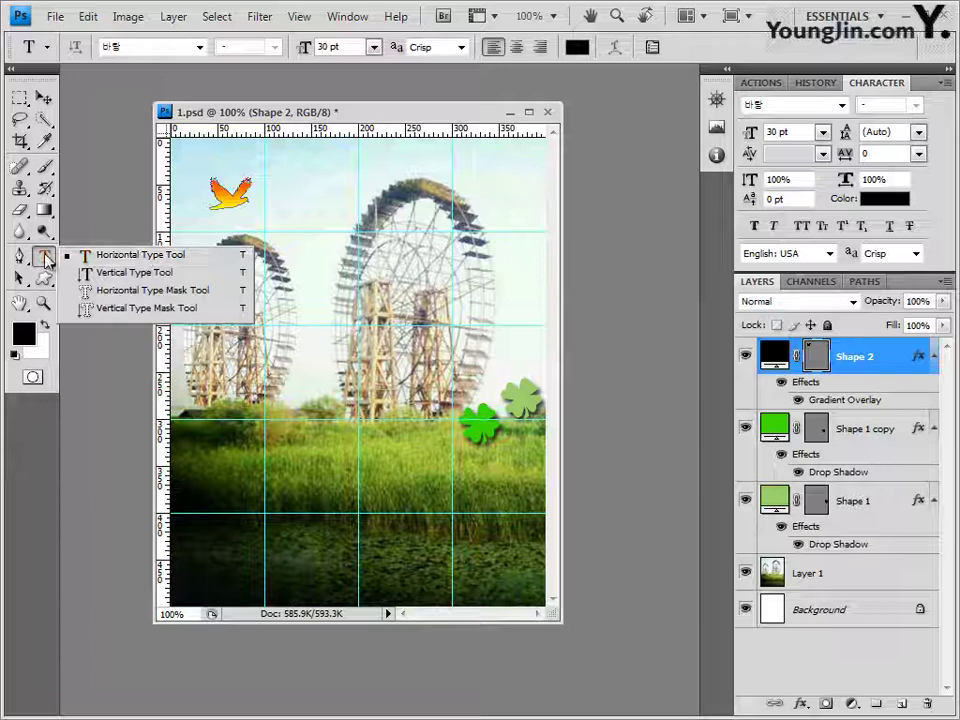
pyautogui.click(44, 258)
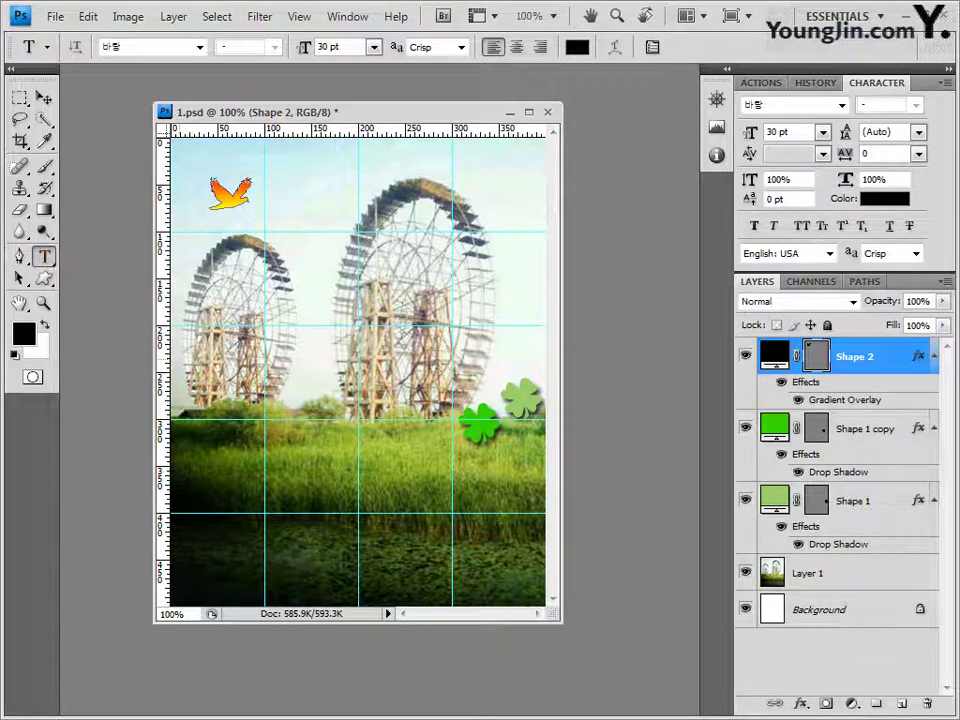
pyautogui.click(213, 493)
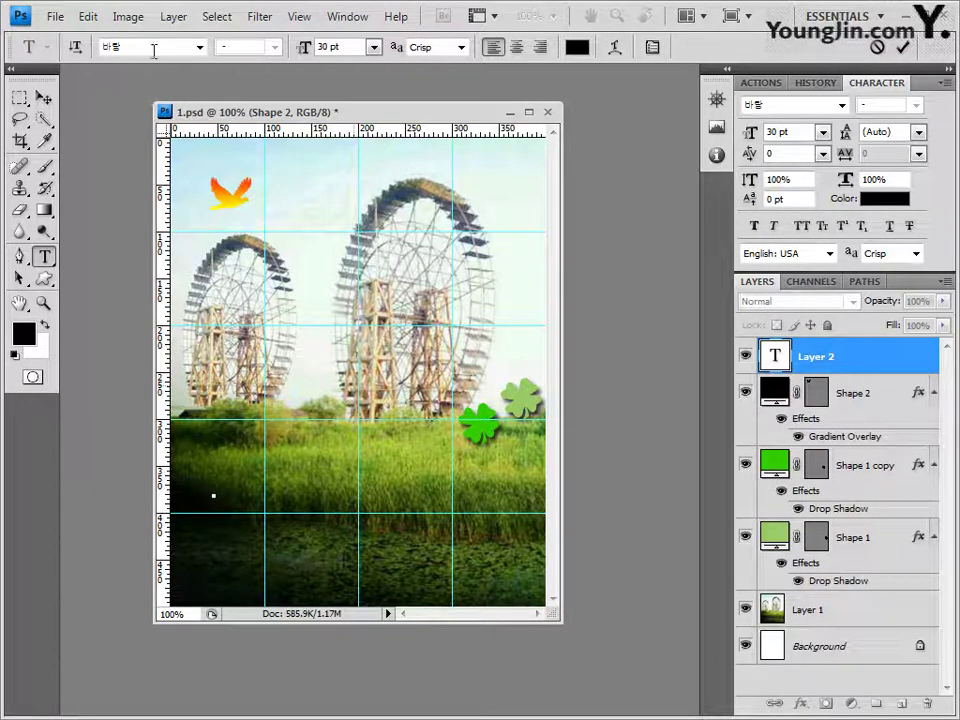
pyautogui.click(200, 47)
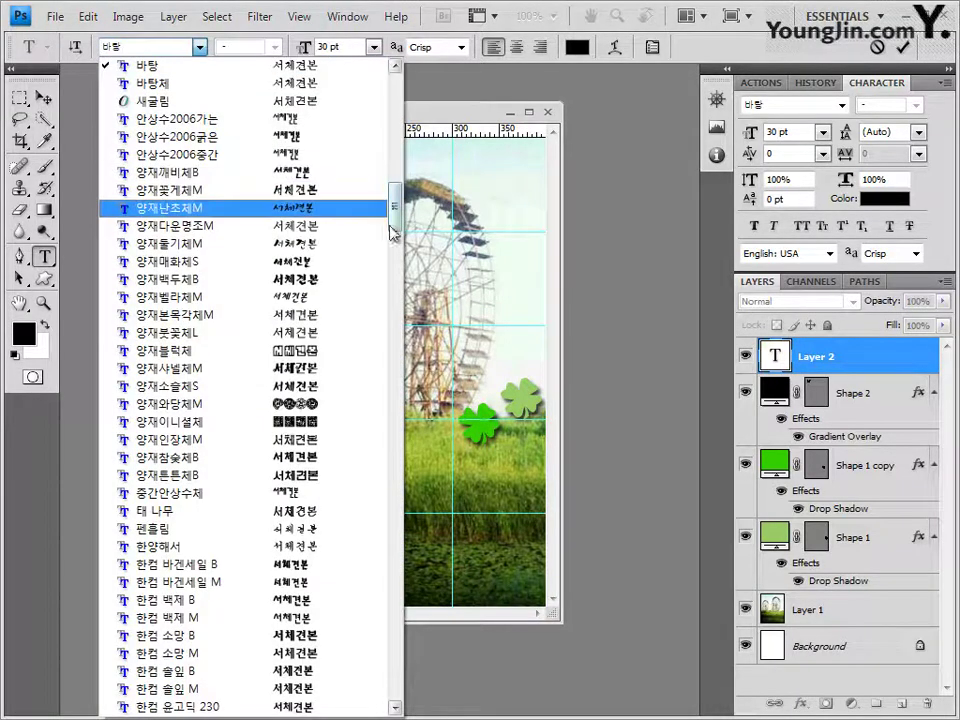
pyautogui.moveTo(397, 212); pyautogui.dragTo(398, 175)
pyautogui.click(320, 314)
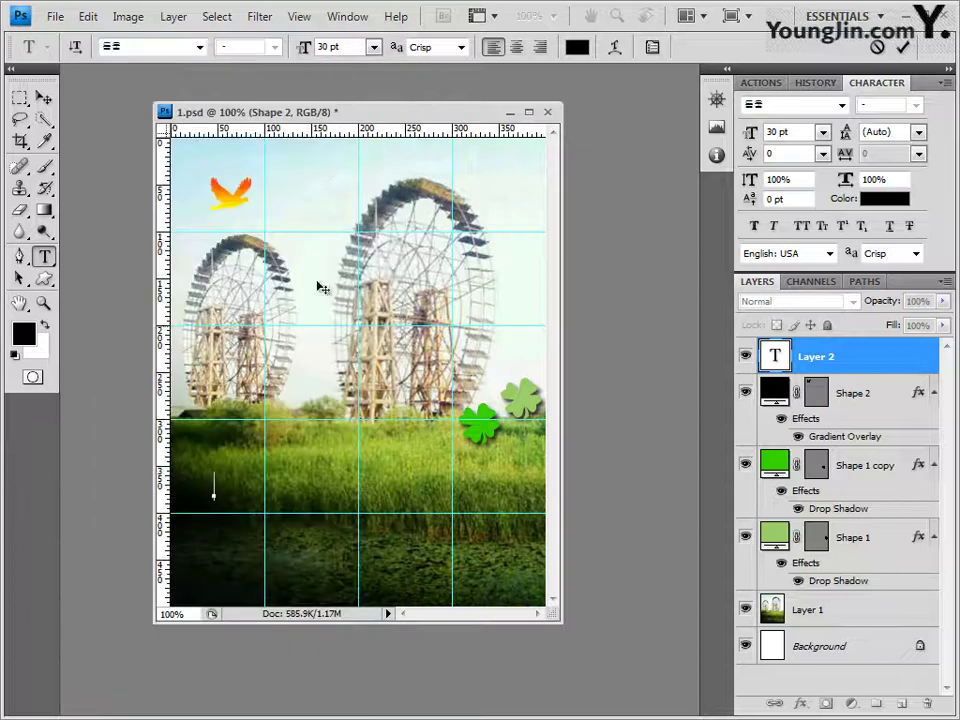
pyautogui.click(318, 50)
pyautogui.write('60')
pyautogui.press('Return')
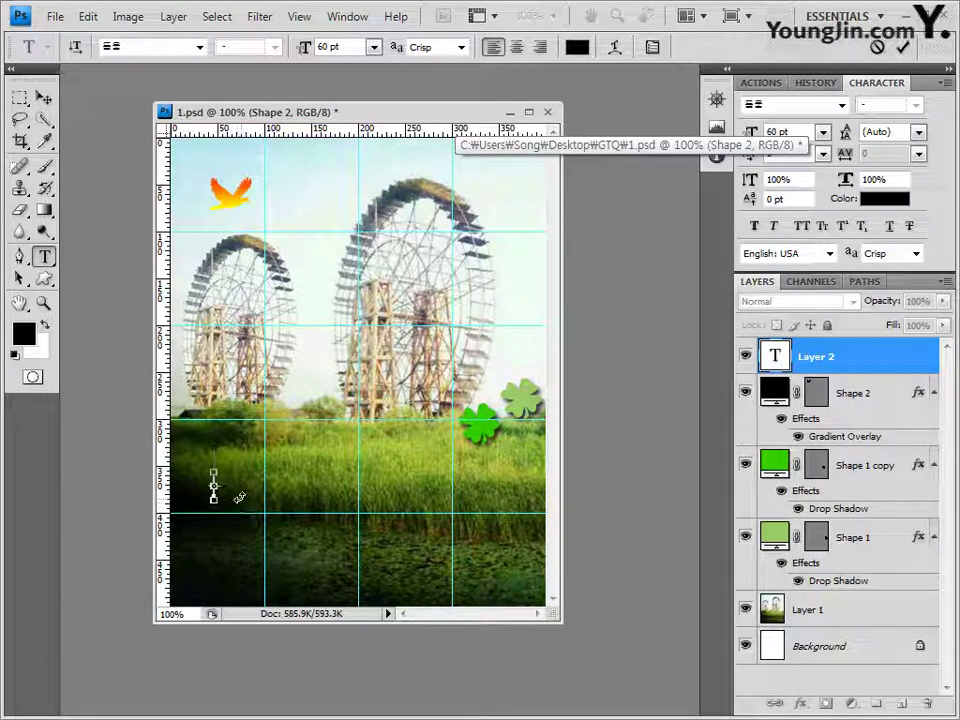
pyautogui.write('따뜻한 계절')
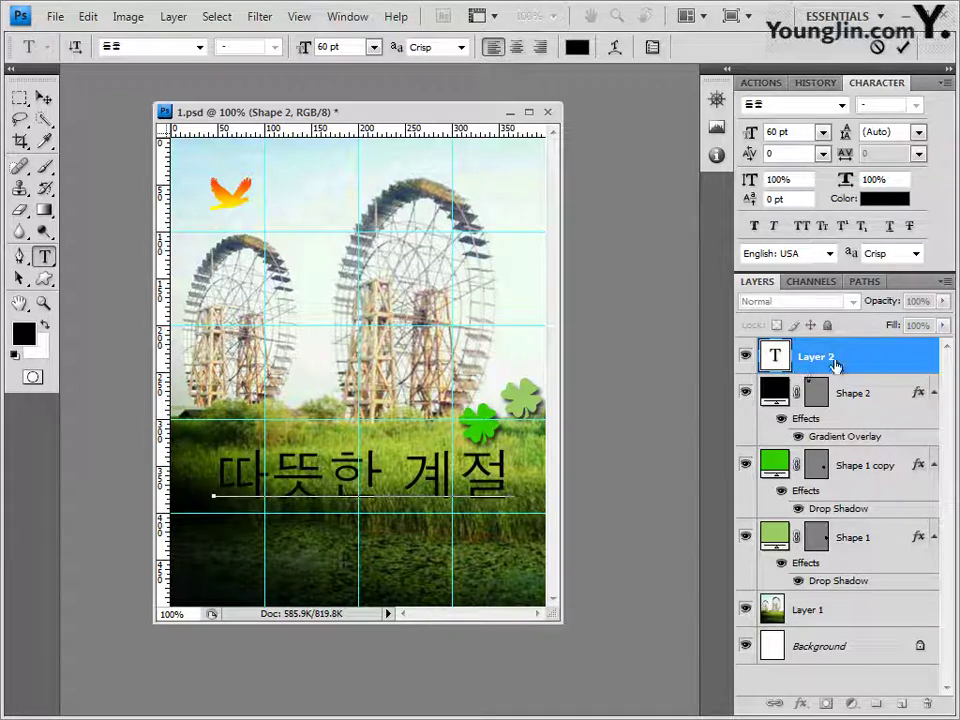
pyautogui.click(873, 361)
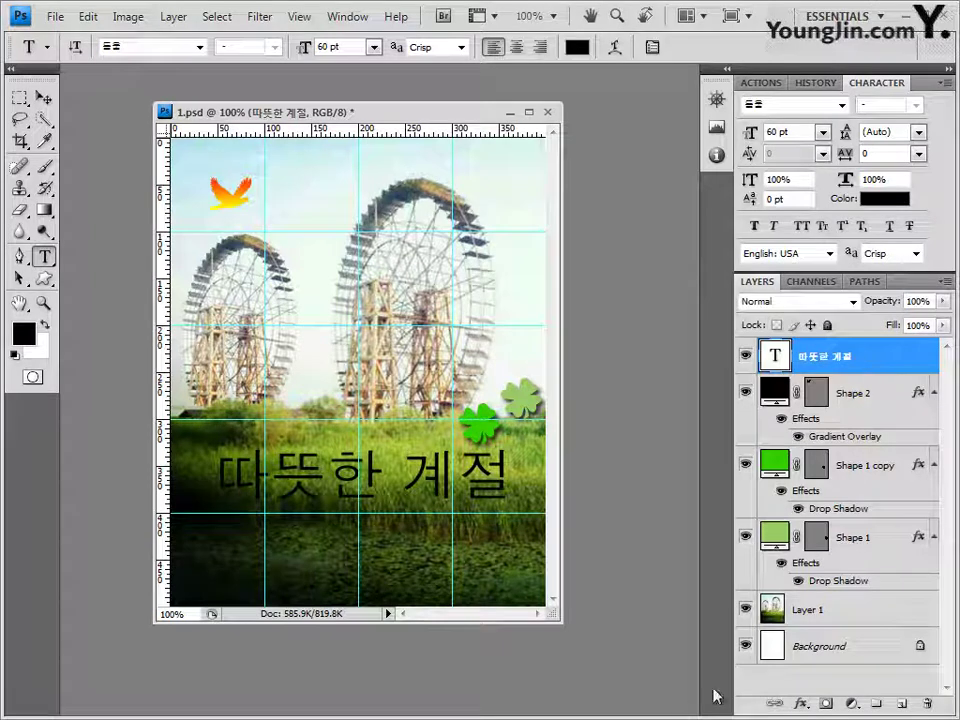
# Step: Add a Gradient Overlay to the title text and set the gradient's starting color stop to 006633
pyautogui.click(801, 703)
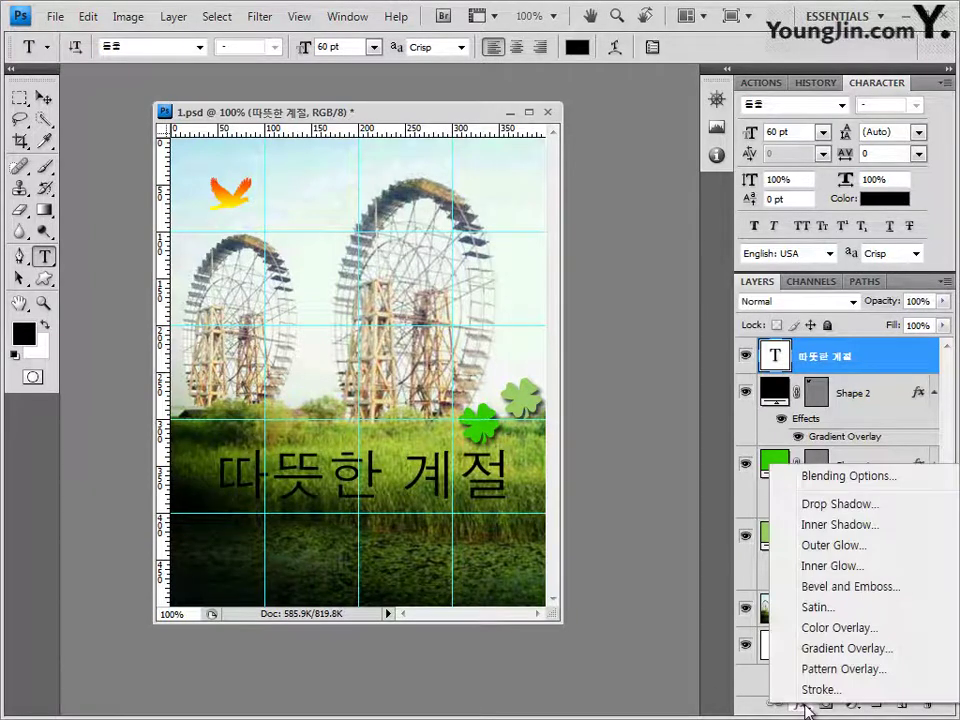
pyautogui.click(858, 658)
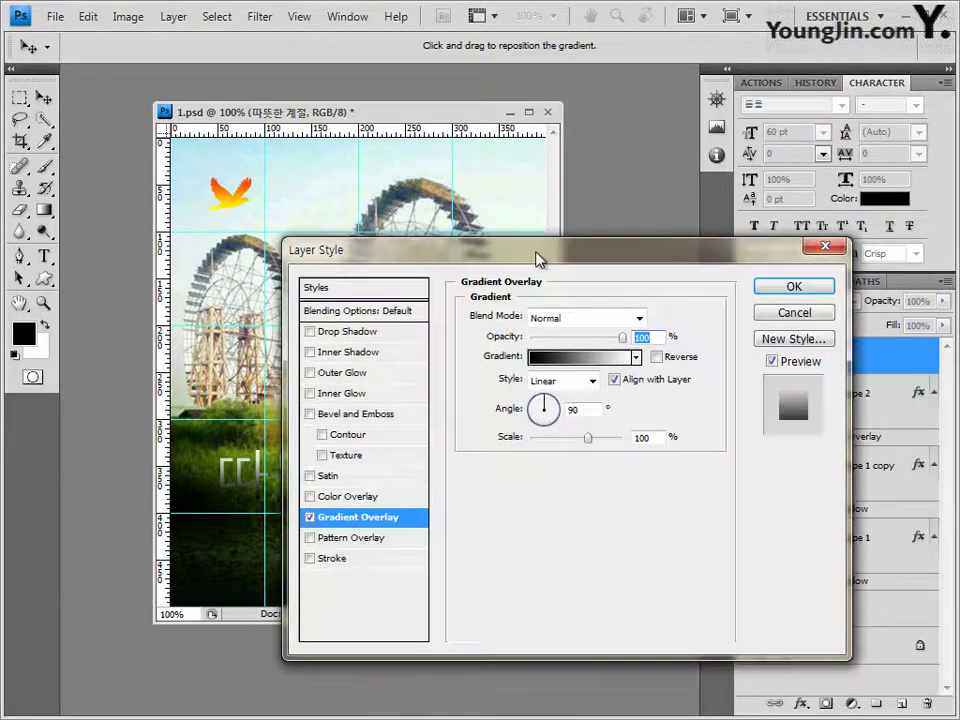
pyautogui.moveTo(536, 257); pyautogui.dragTo(548, 233)
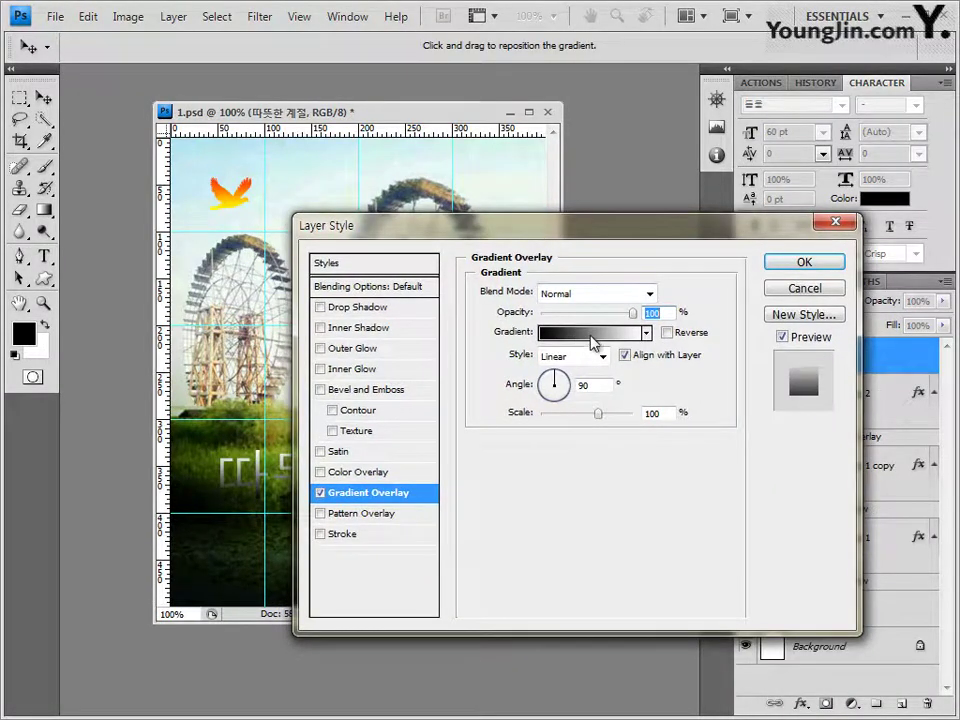
pyautogui.click(592, 341)
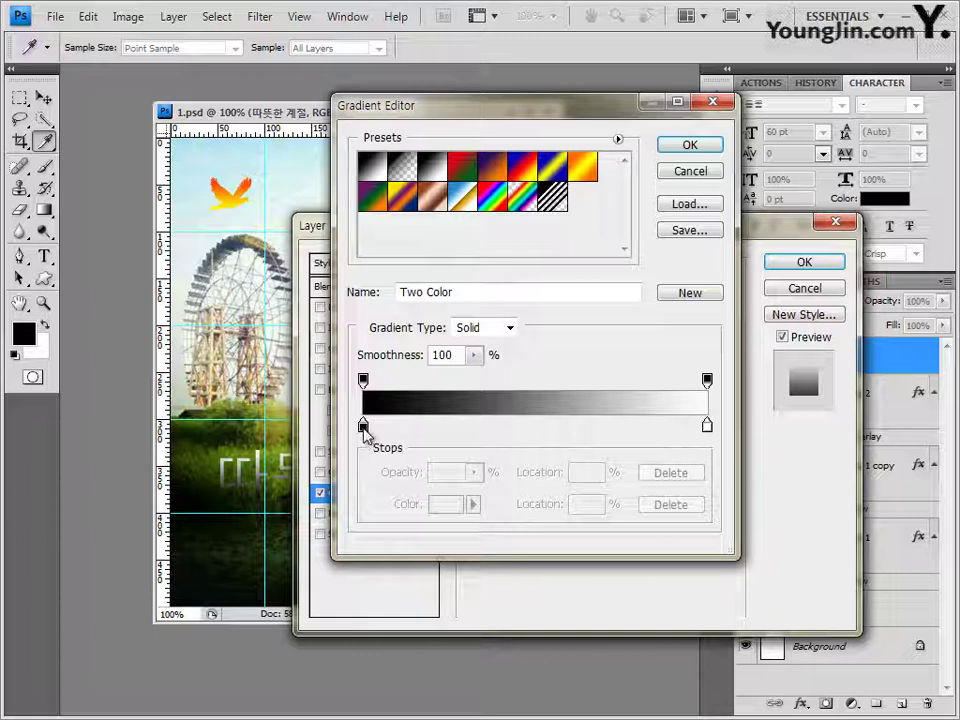
pyautogui.click(363, 428)
pyautogui.doubleClick(364, 428)
pyautogui.click(526, 518)
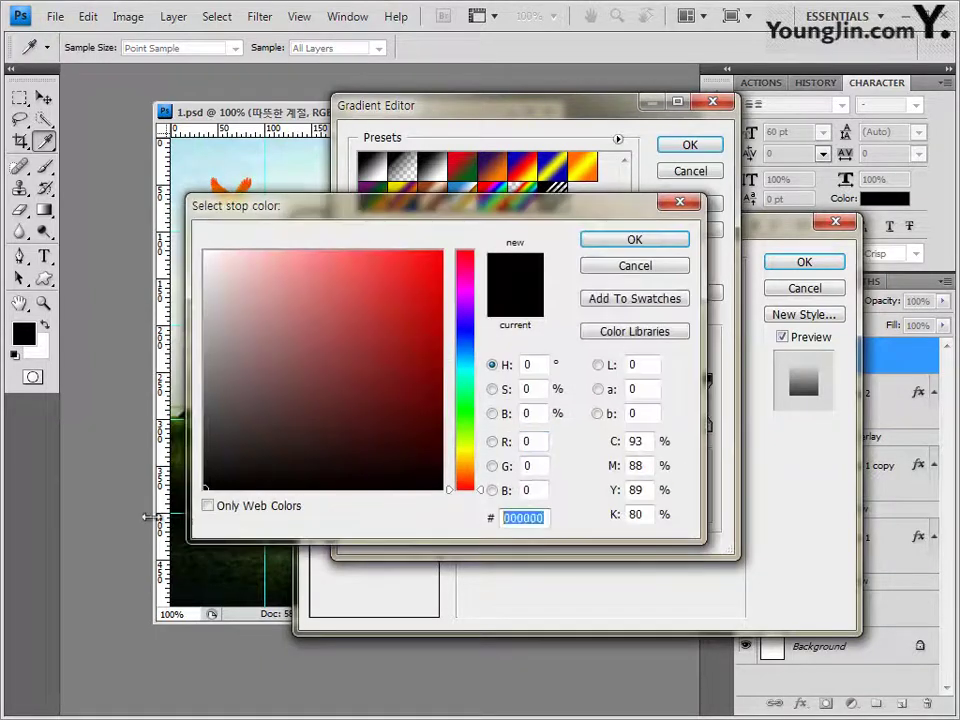
pyautogui.write('006633')
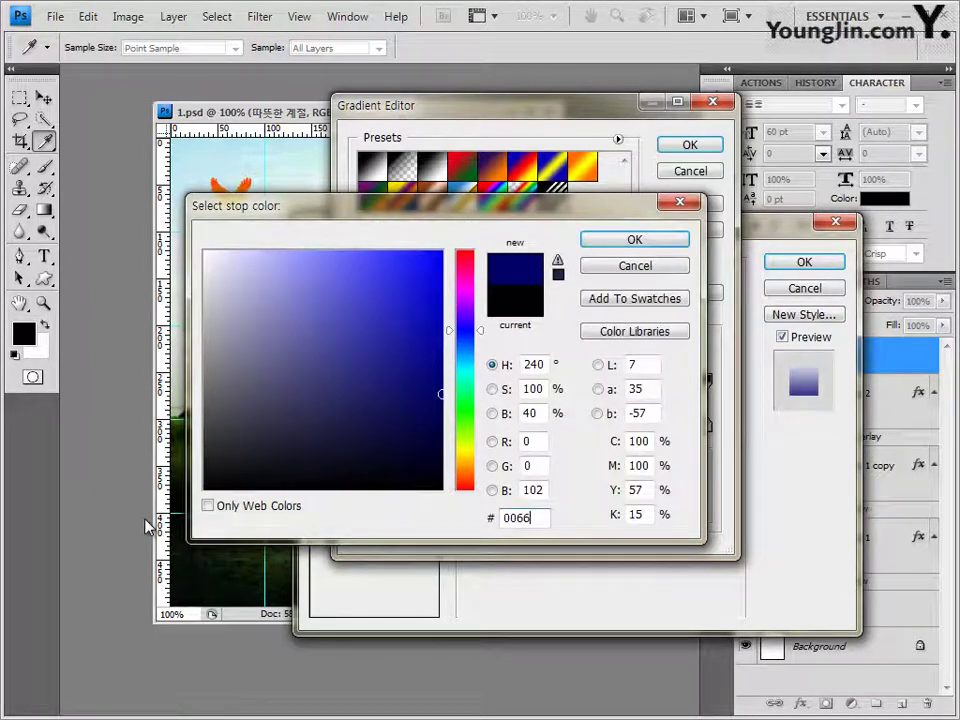
pyautogui.click(645, 245)
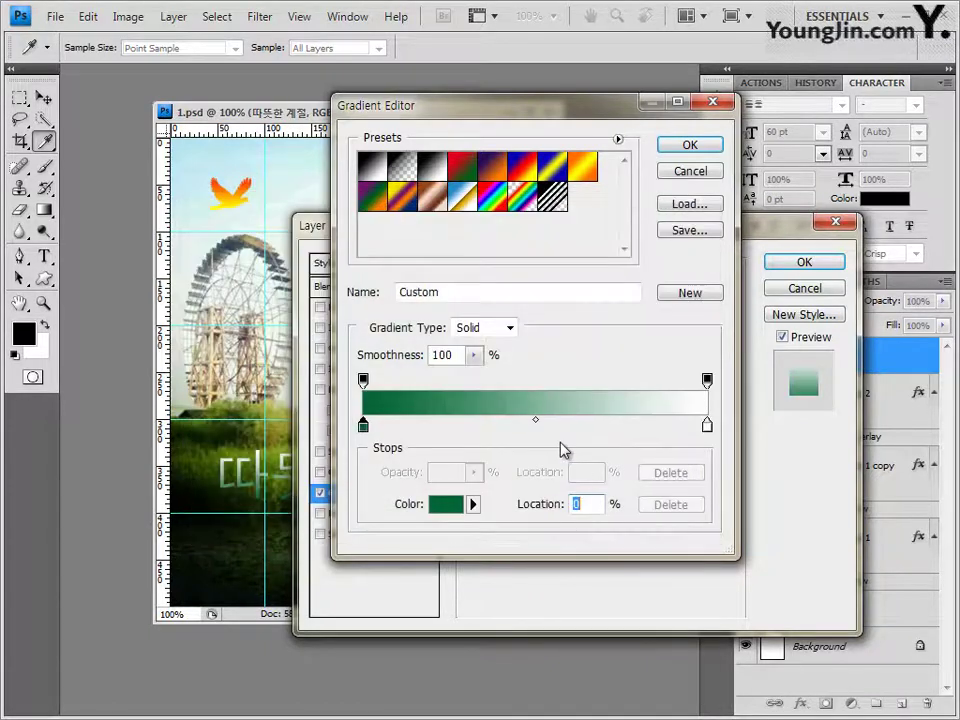
# Step: Set the title gradient's ending color stop to ffff99 and accept the gradient
pyautogui.click(707, 428)
pyautogui.doubleClick(707, 428)
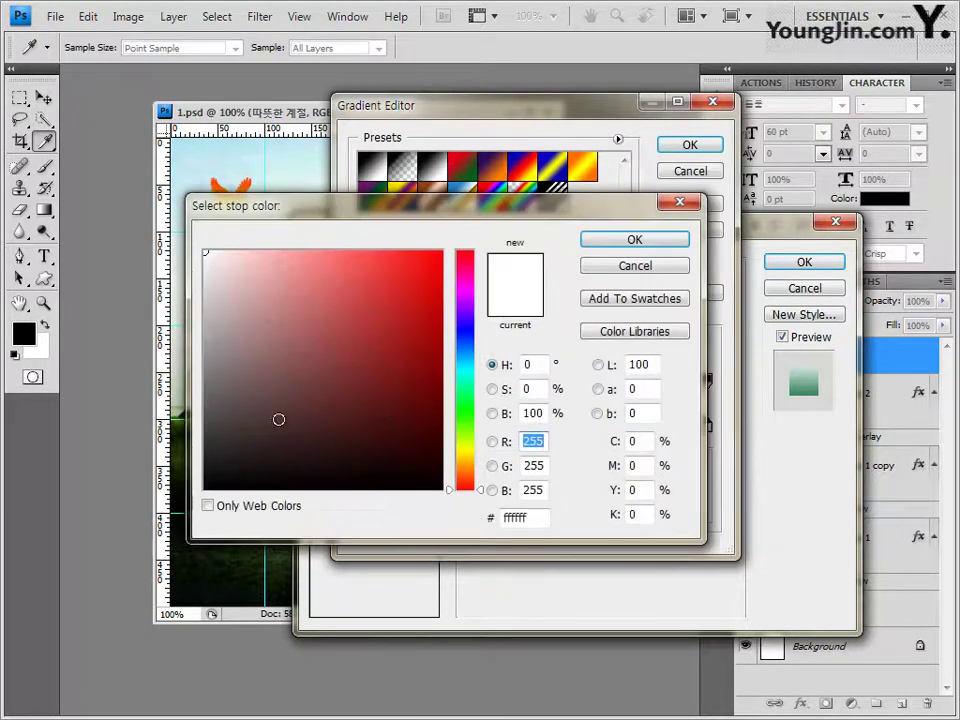
pyautogui.doubleClick(533, 517)
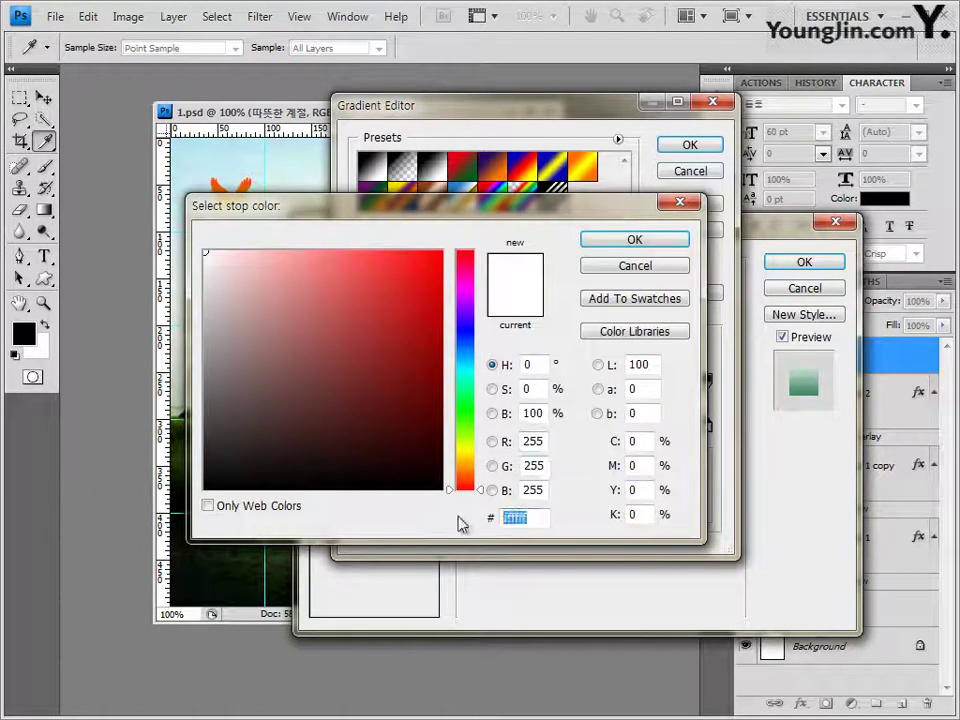
pyautogui.write('ffff99')
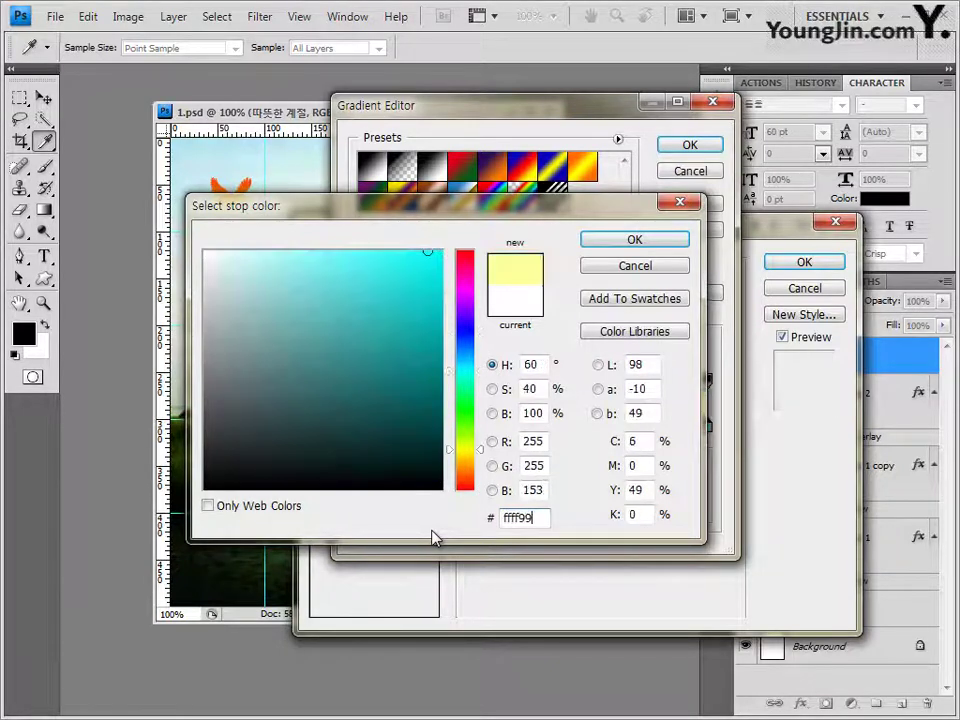
pyautogui.click(672, 242)
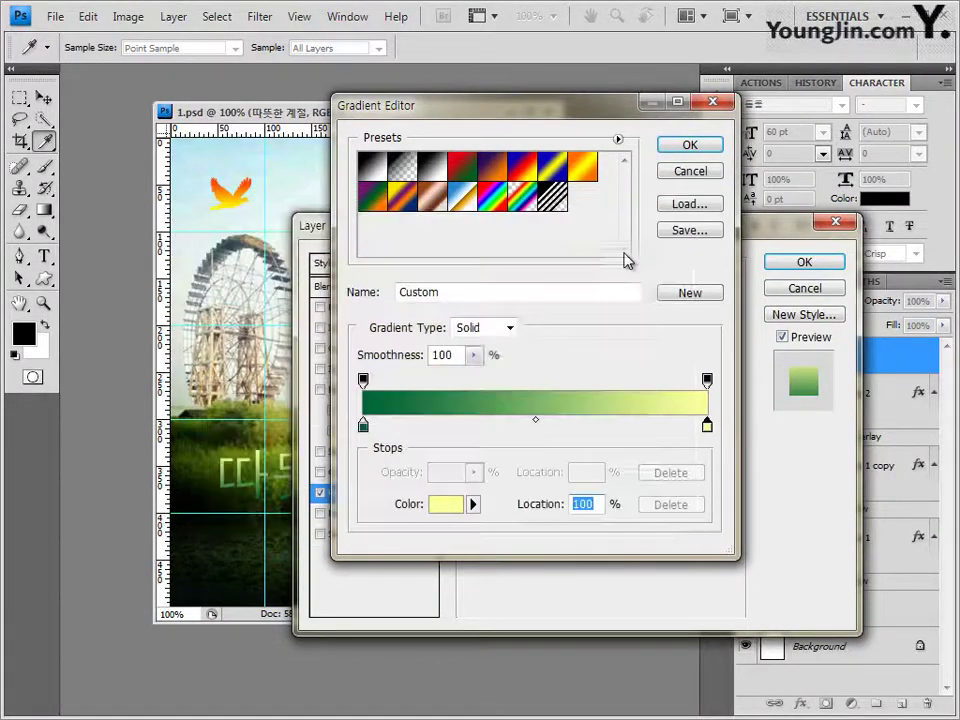
pyautogui.click(692, 147)
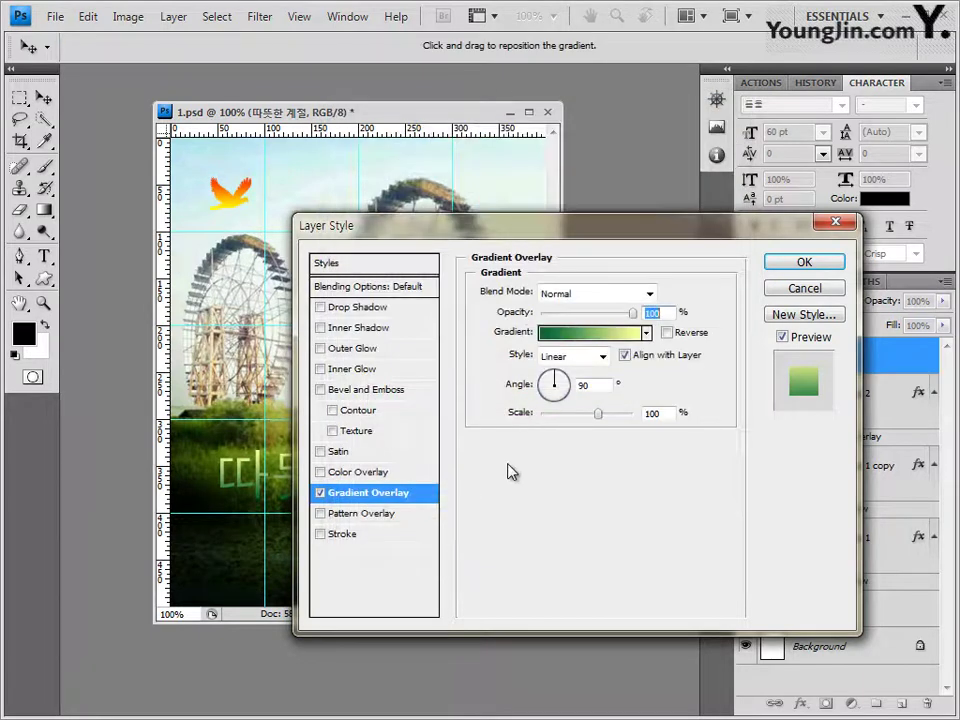
# Step: Add a 2 px black outside Stroke to the title text and apply the layer styles
pyautogui.click(346, 535)
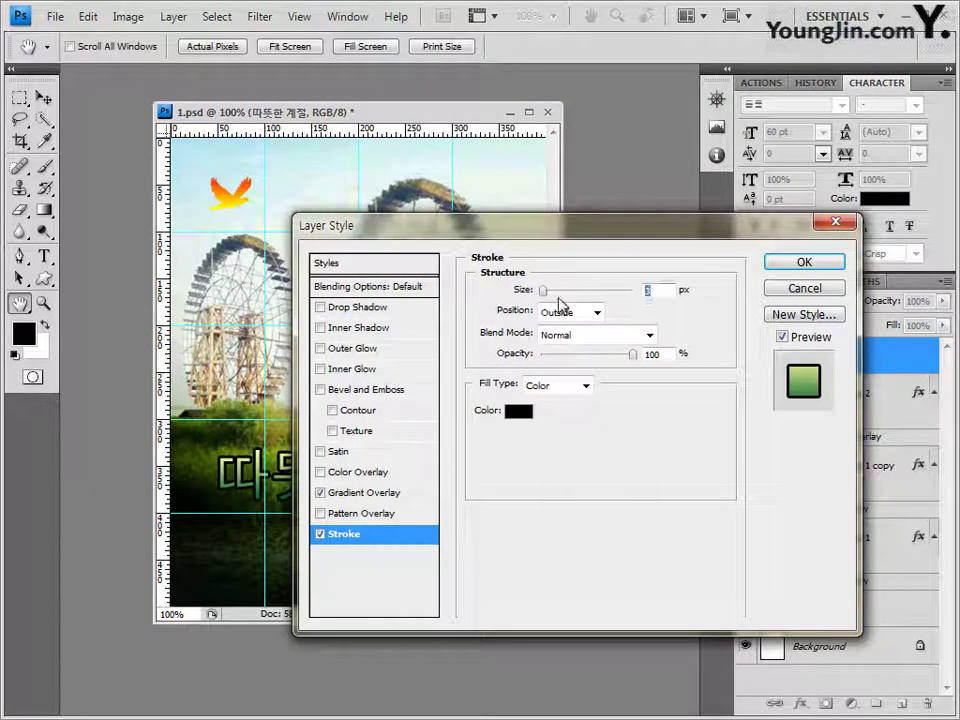
pyautogui.write('2')
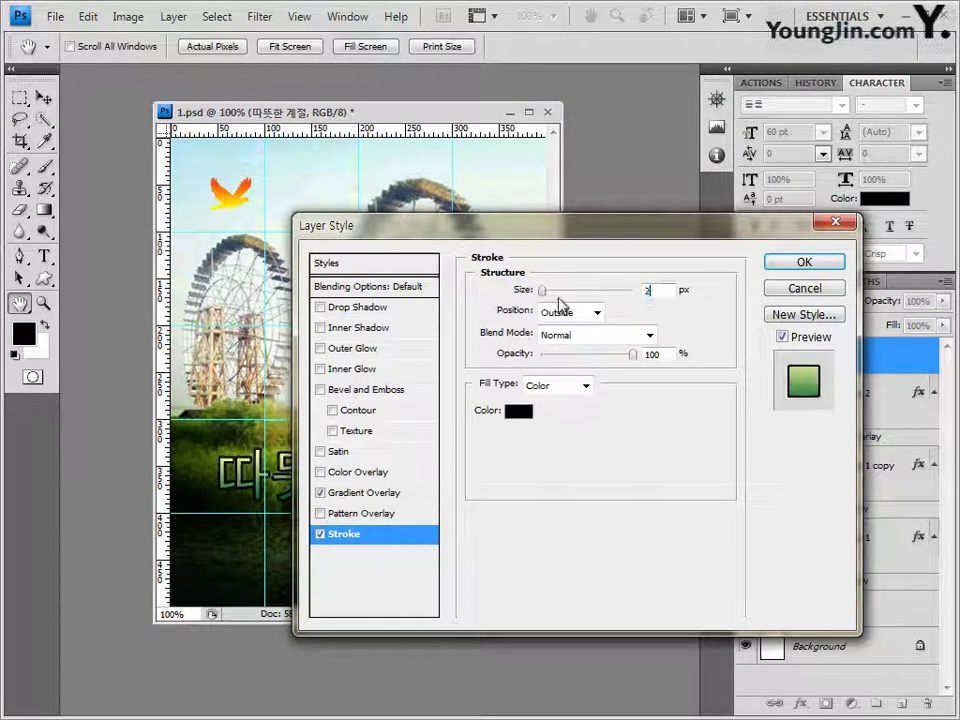
pyautogui.click(517, 414)
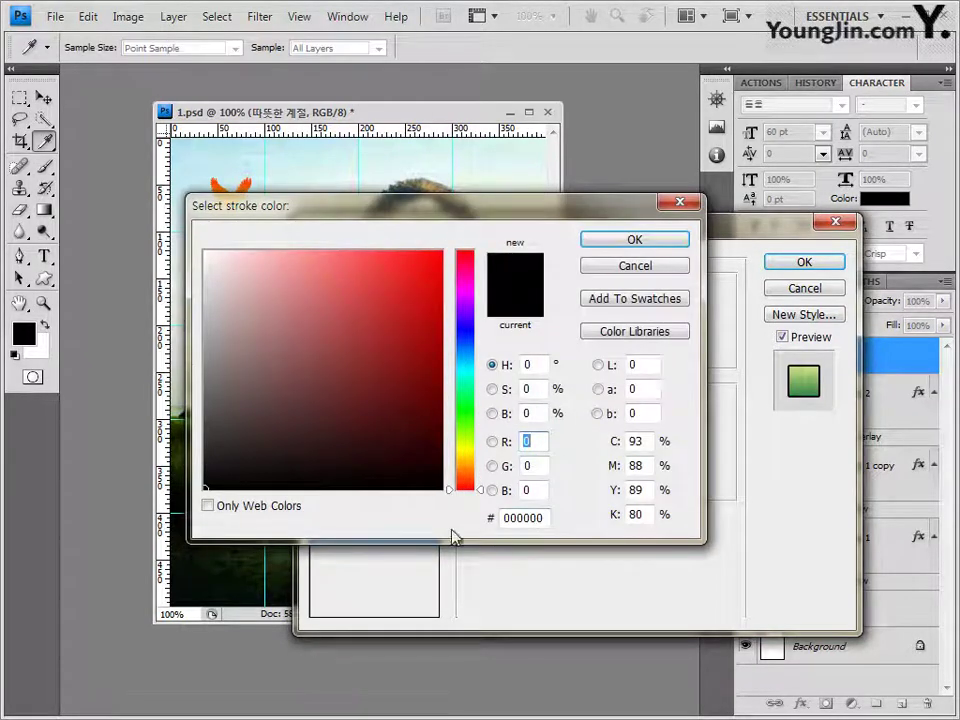
pyautogui.click(645, 243)
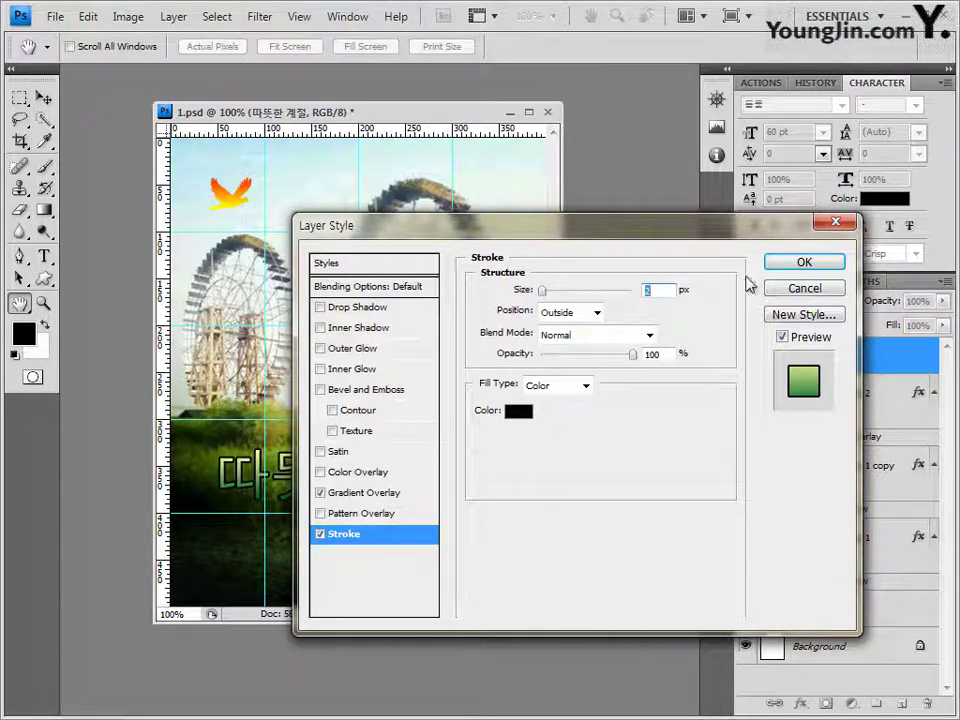
pyautogui.click(807, 263)
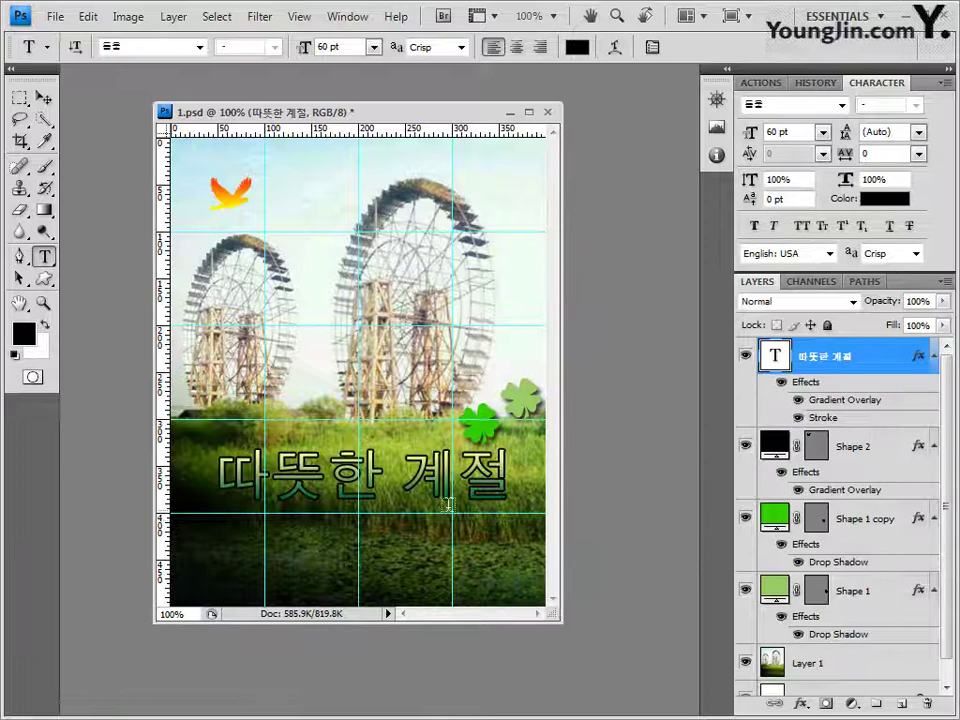
# Step: Move the title text about 30 pixels lower on the grass and save 1.psd with maximized compatibility
pyautogui.click(44, 97)
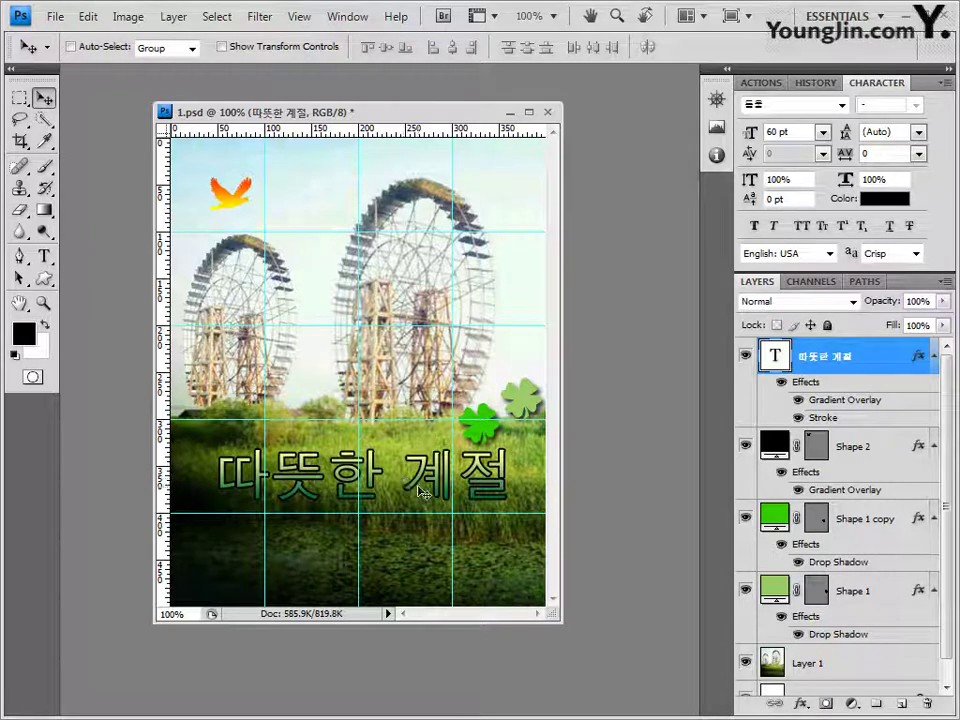
pyautogui.moveTo(420, 491); pyautogui.dragTo(420, 519)
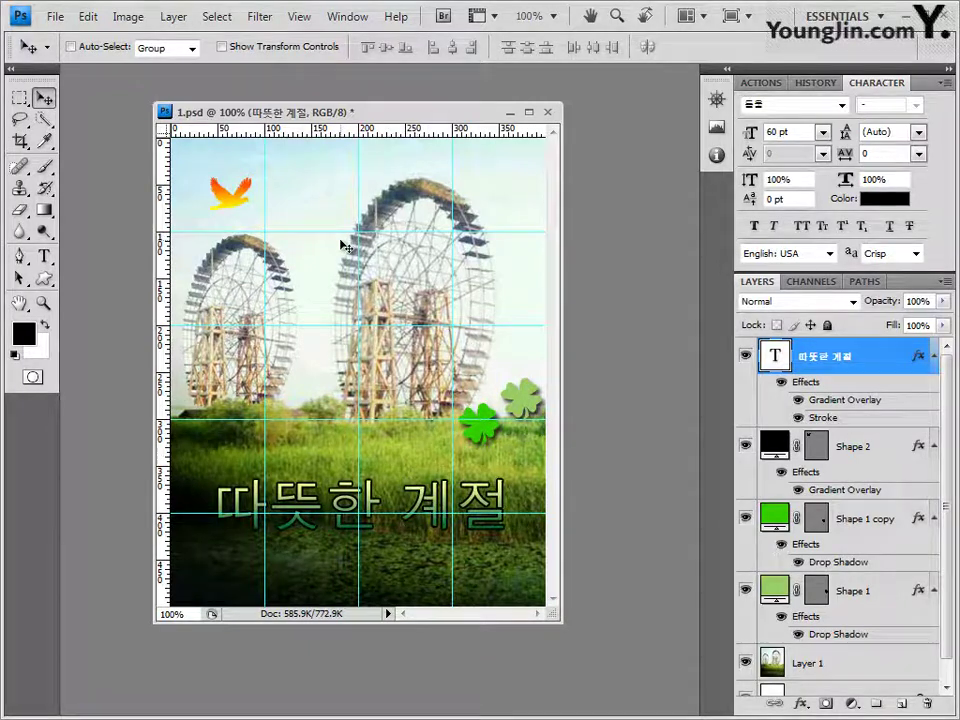
pyautogui.click(55, 17)
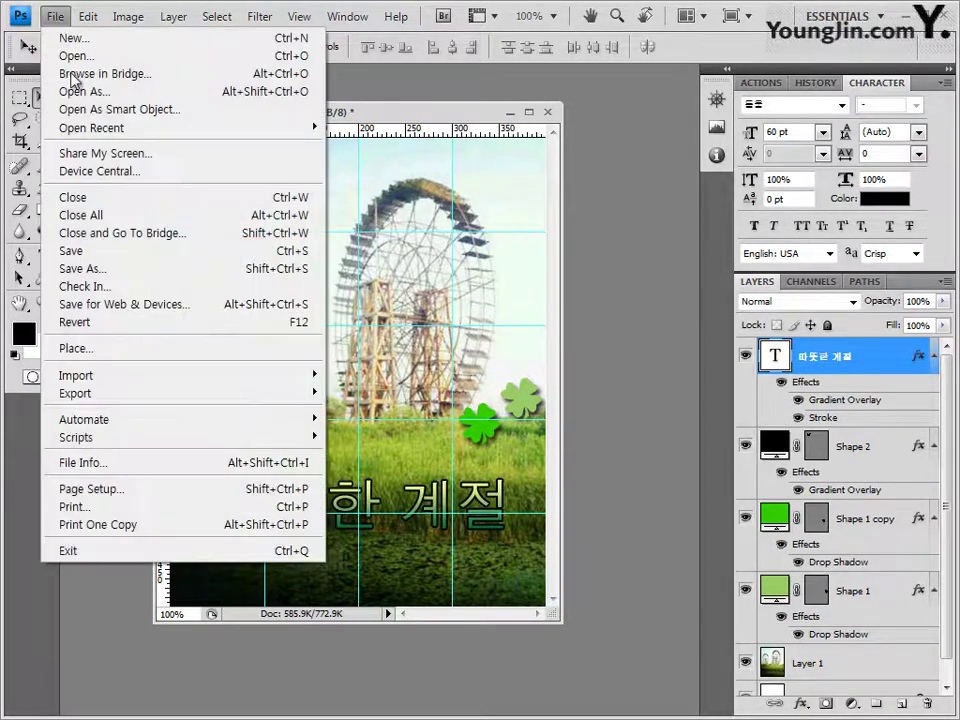
pyautogui.click(82, 251)
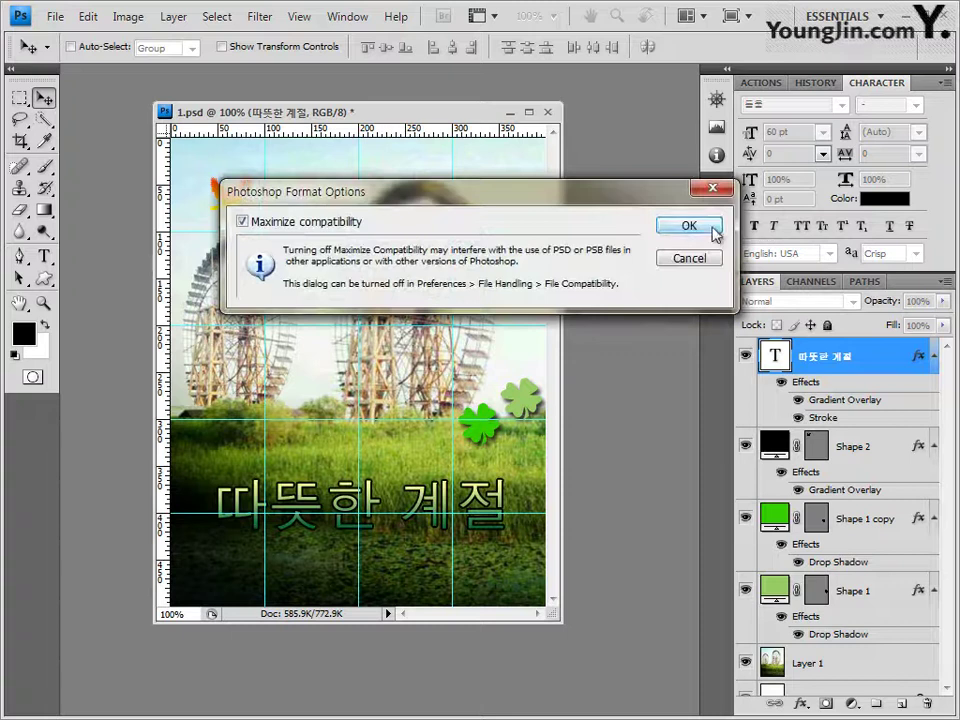
pyautogui.click(714, 229)
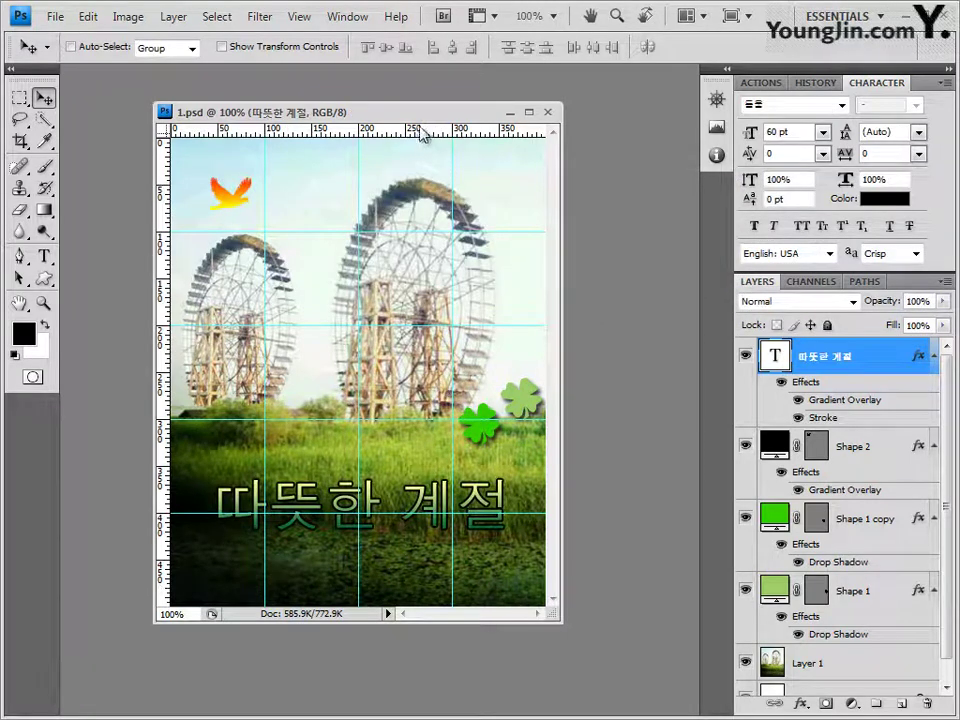
# Step: Clear all the guides from the image
pyautogui.moveTo(416, 113)
pyautogui.mouseDown()
pyautogui.moveTo(409, 129)
pyautogui.moveTo(424, 134)
pyautogui.mouseUp()
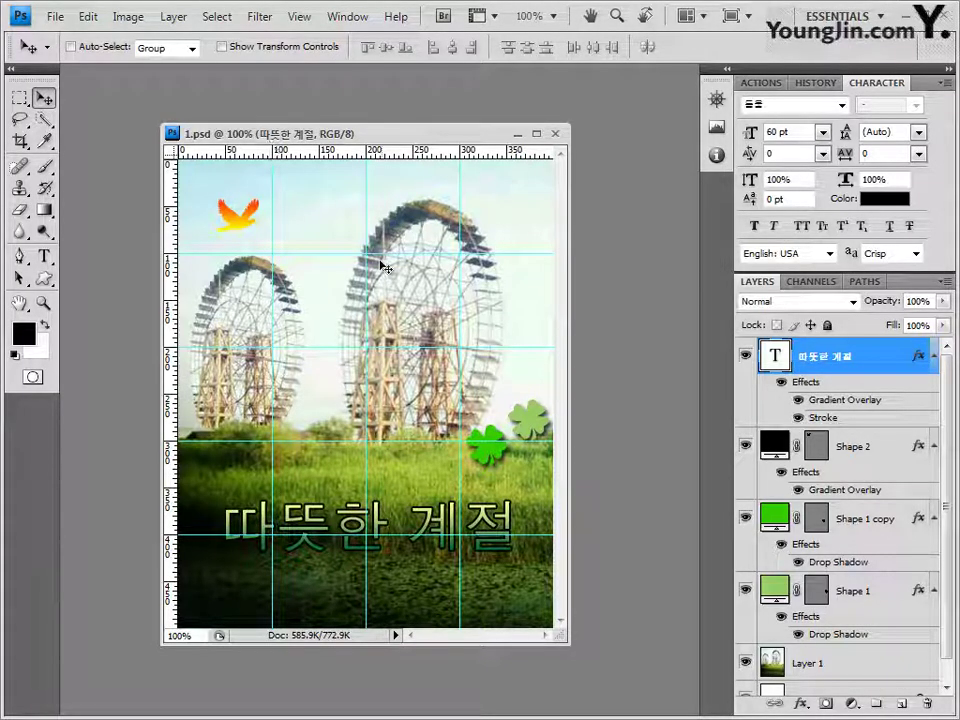
pyautogui.click(299, 16)
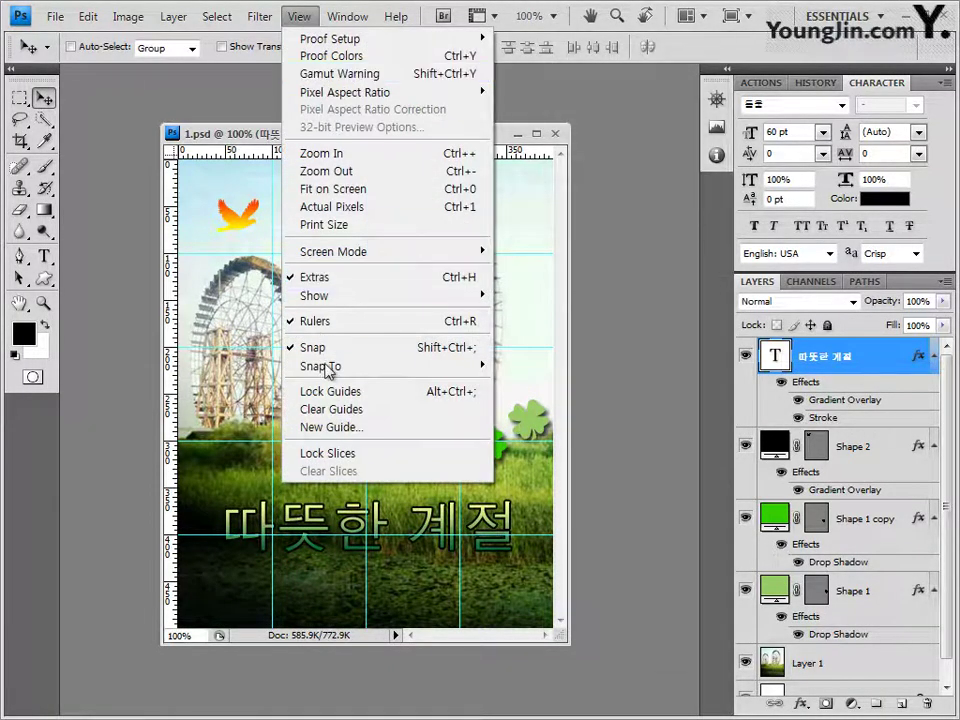
pyautogui.click(339, 417)
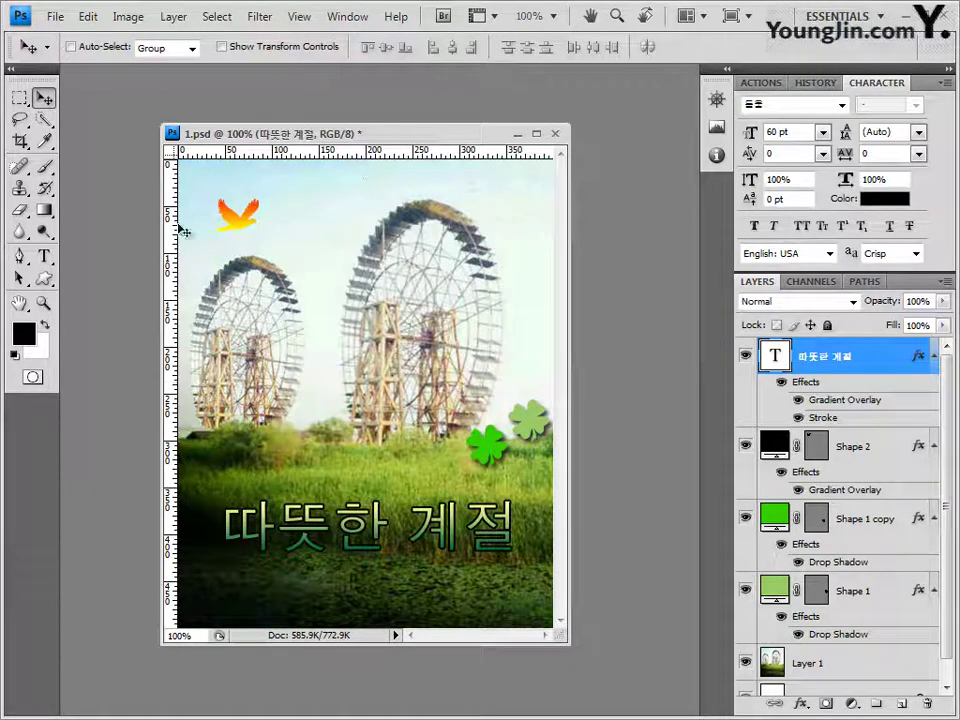
# Step: Save a JPEG copy in the GTQ folder at quality 12, named with the examinee number, the examinee's name and 1, separated by hyphens
pyautogui.click(53, 16)
pyautogui.click(92, 269)
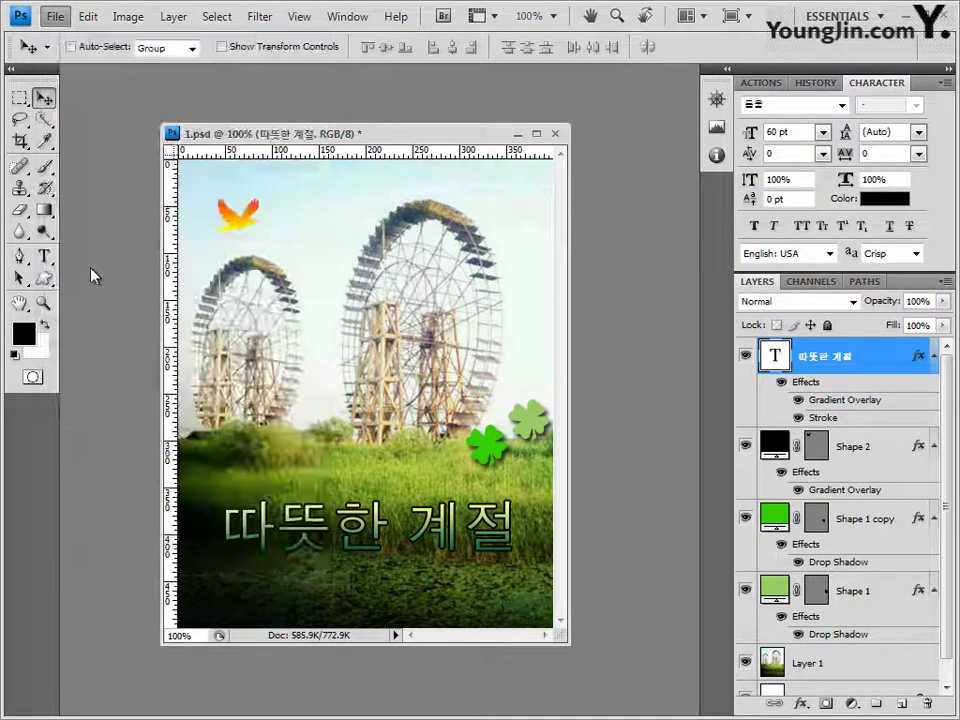
pyautogui.click(312, 414)
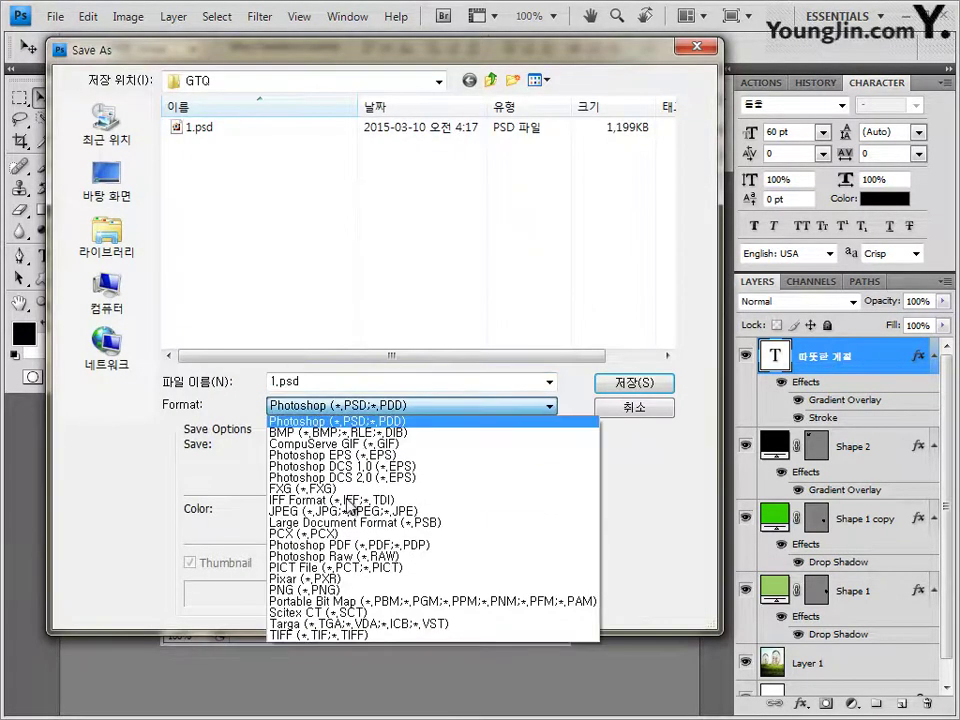
pyautogui.click(290, 518)
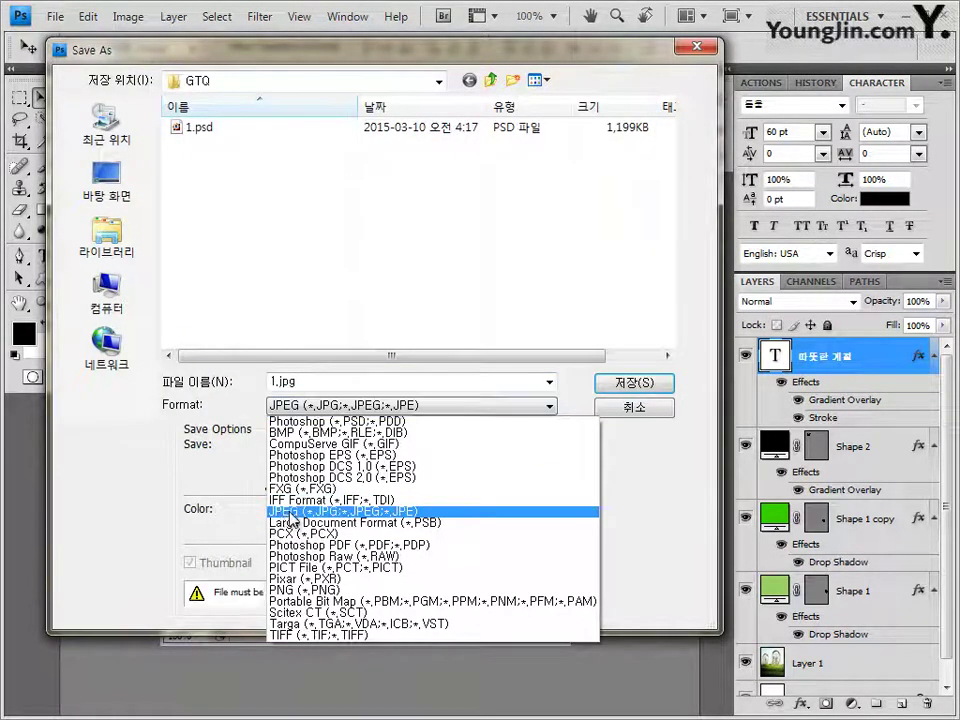
pyautogui.doubleClick(280, 381)
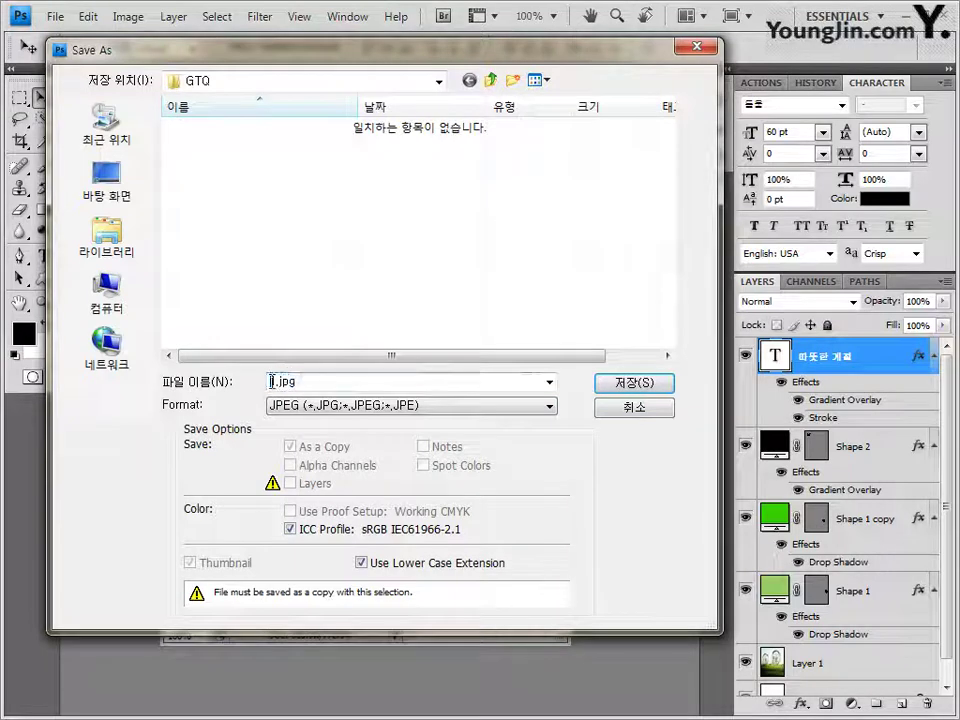
pyautogui.write('012345')
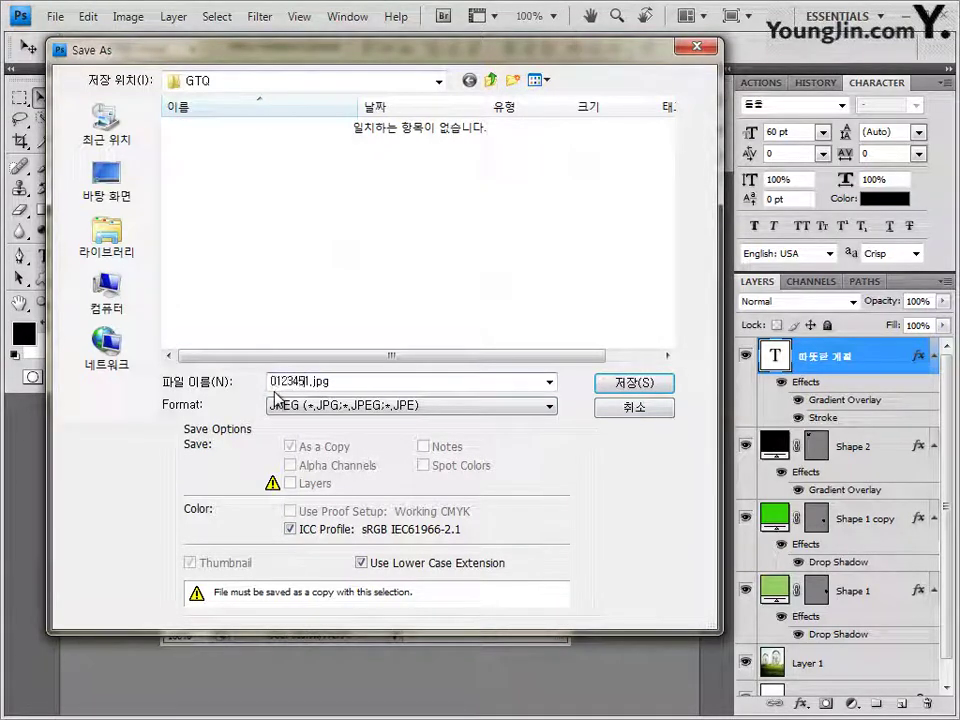
pyautogui.write('6789')
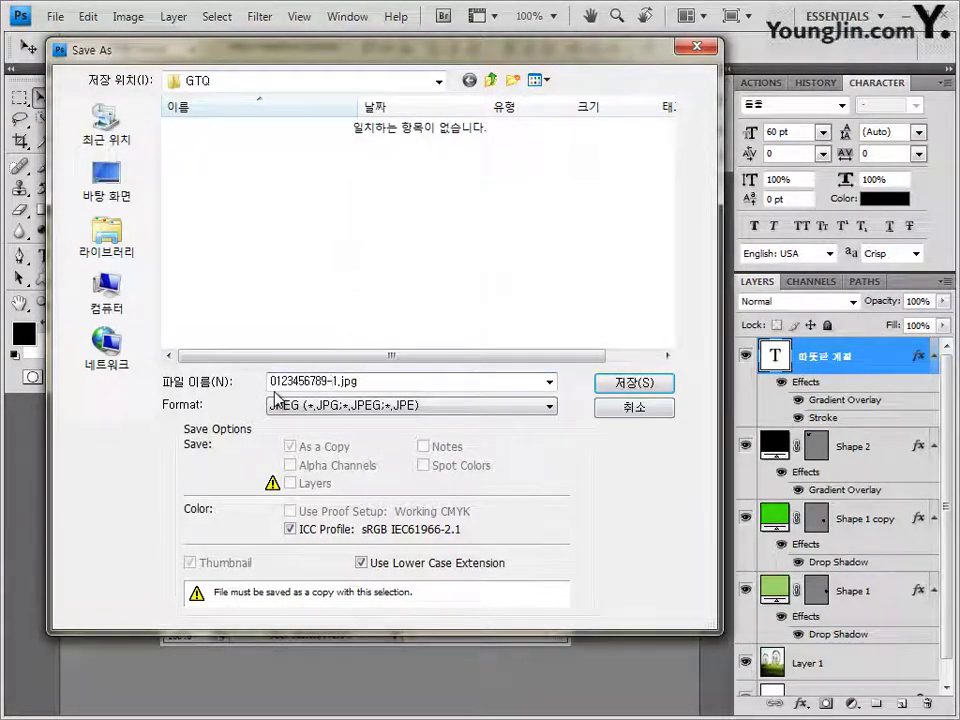
pyautogui.write('gl')
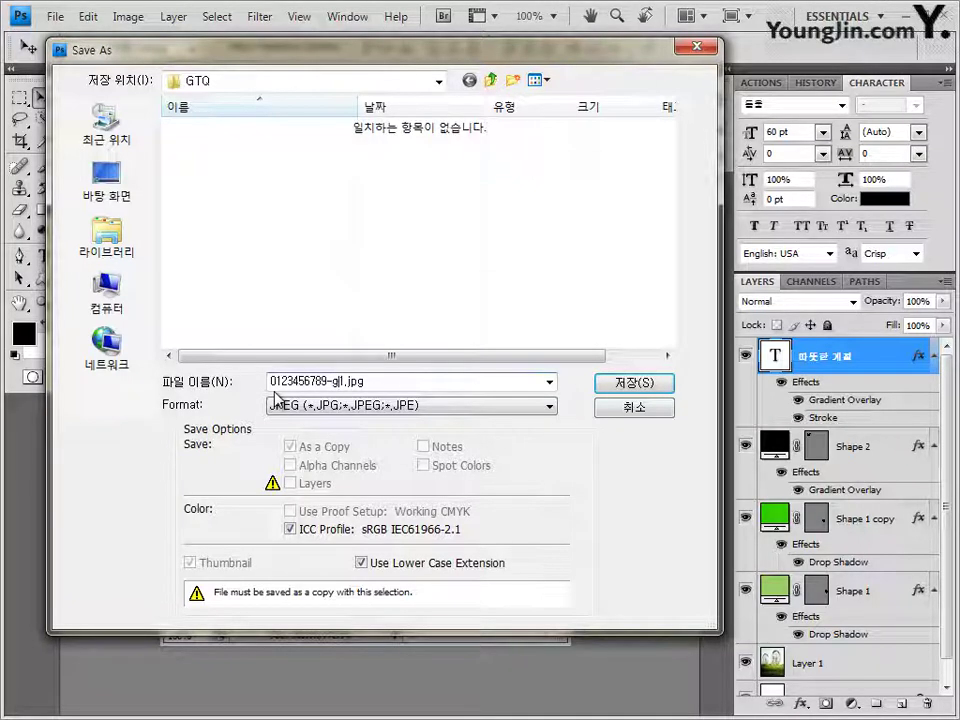
pyautogui.write('길동-1')
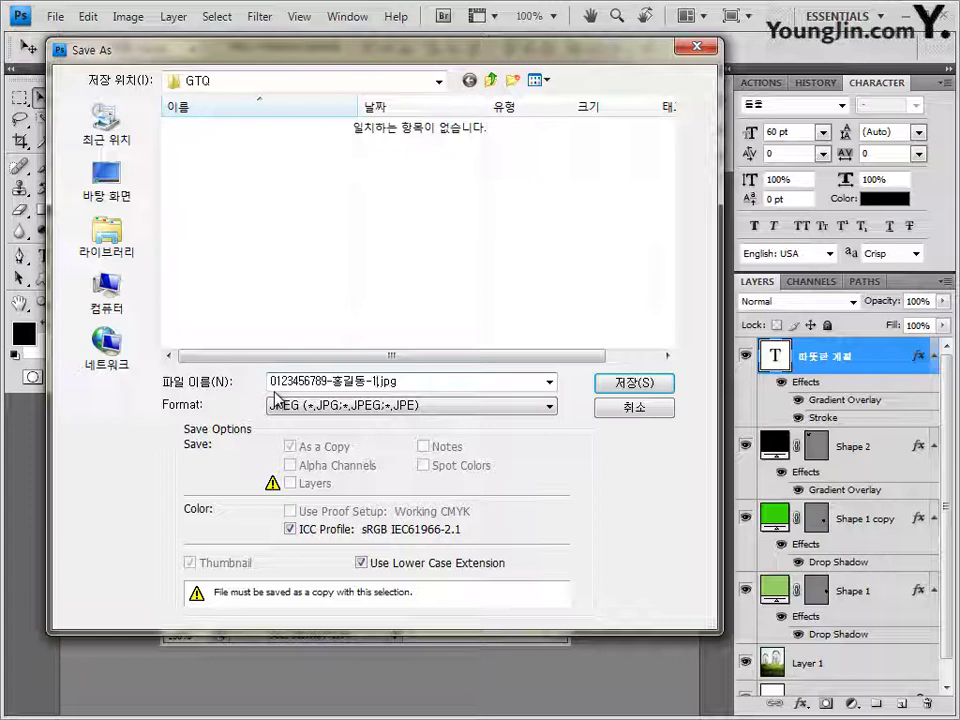
pyautogui.click(630, 383)
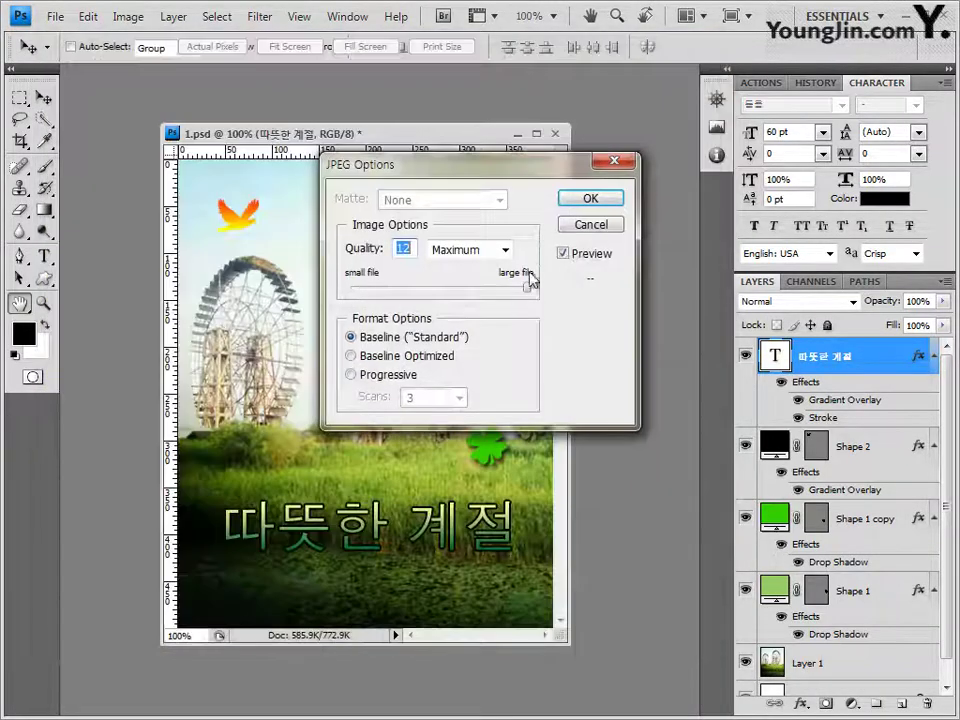
pyautogui.click(605, 201)
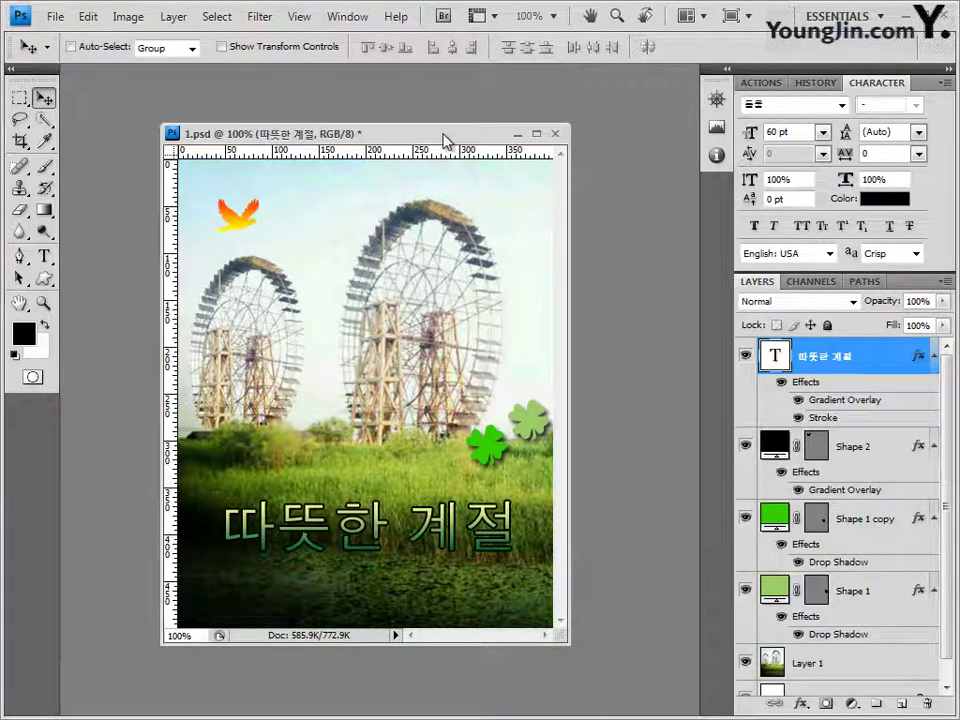
# Step: Resize the waterwheel composition to 40 x 50 pixels with constrained proportions and Bicubic resampling
pyautogui.moveTo(444, 140); pyautogui.dragTo(451, 141)
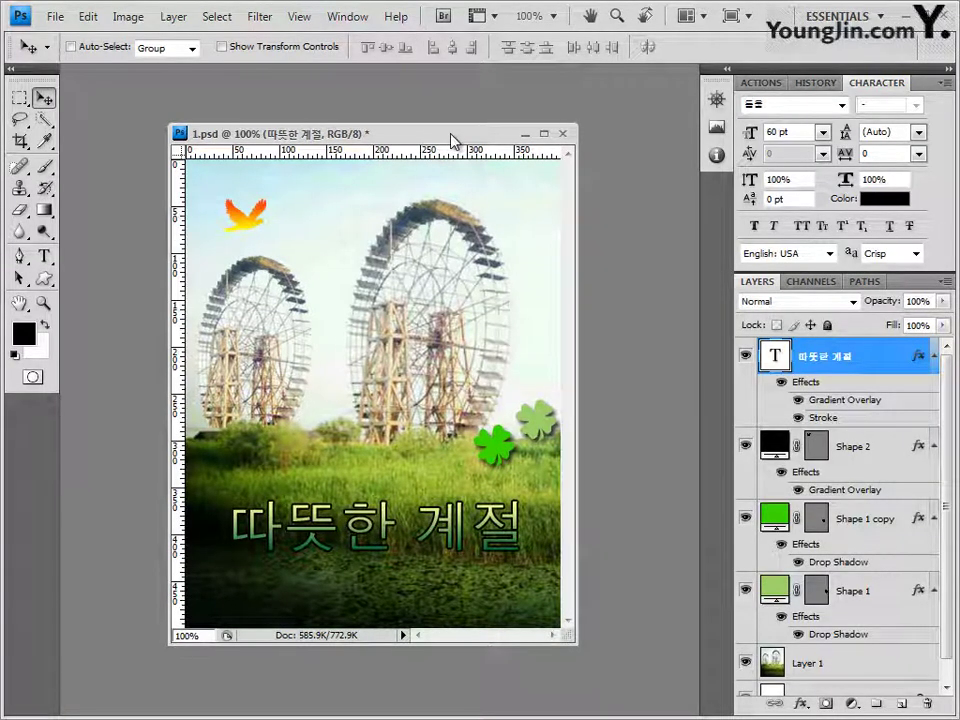
pyautogui.click(134, 20)
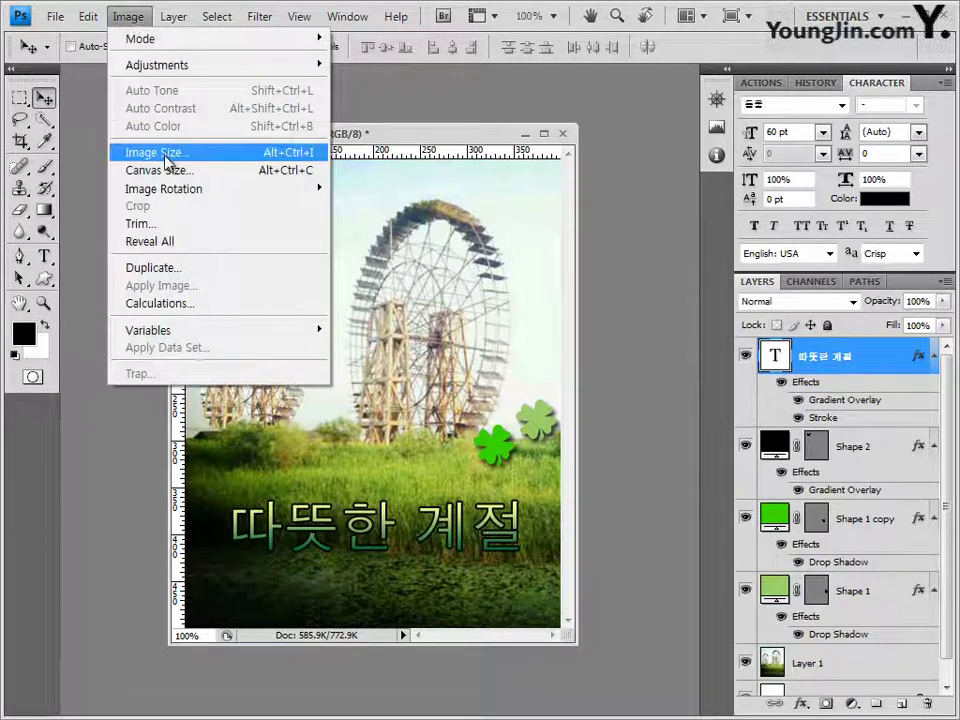
pyautogui.click(165, 157)
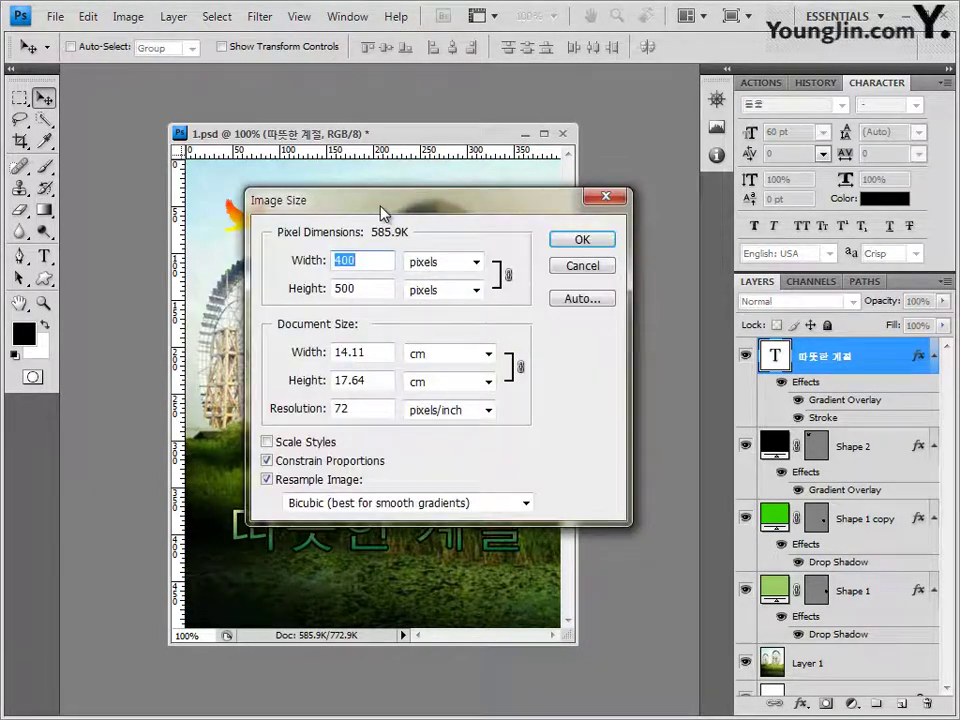
pyautogui.moveTo(382, 211); pyautogui.dragTo(369, 217)
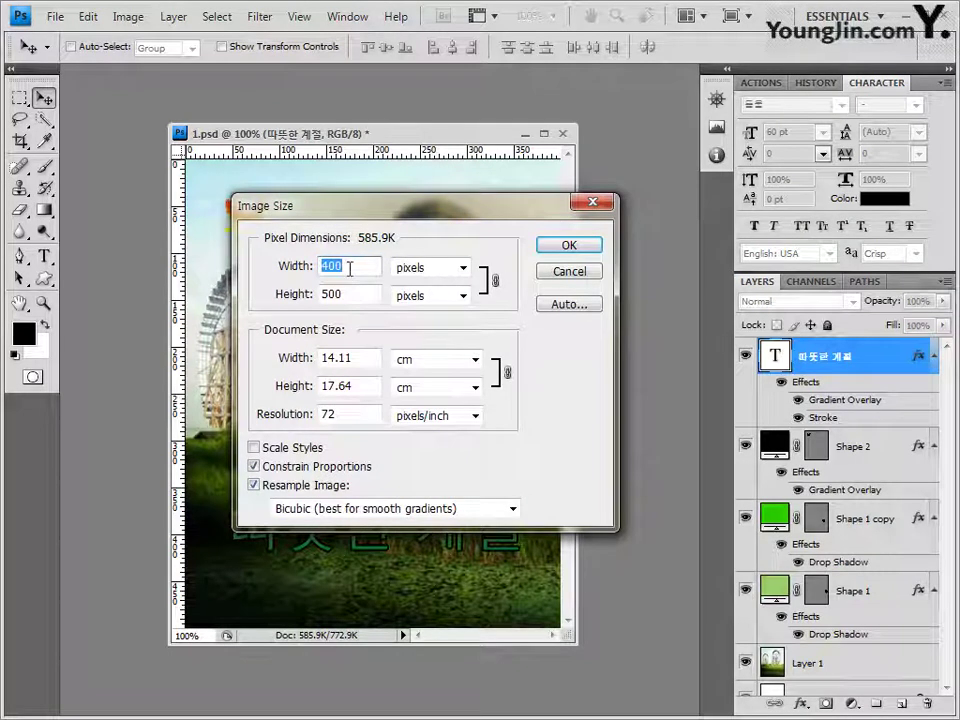
pyautogui.write('40')
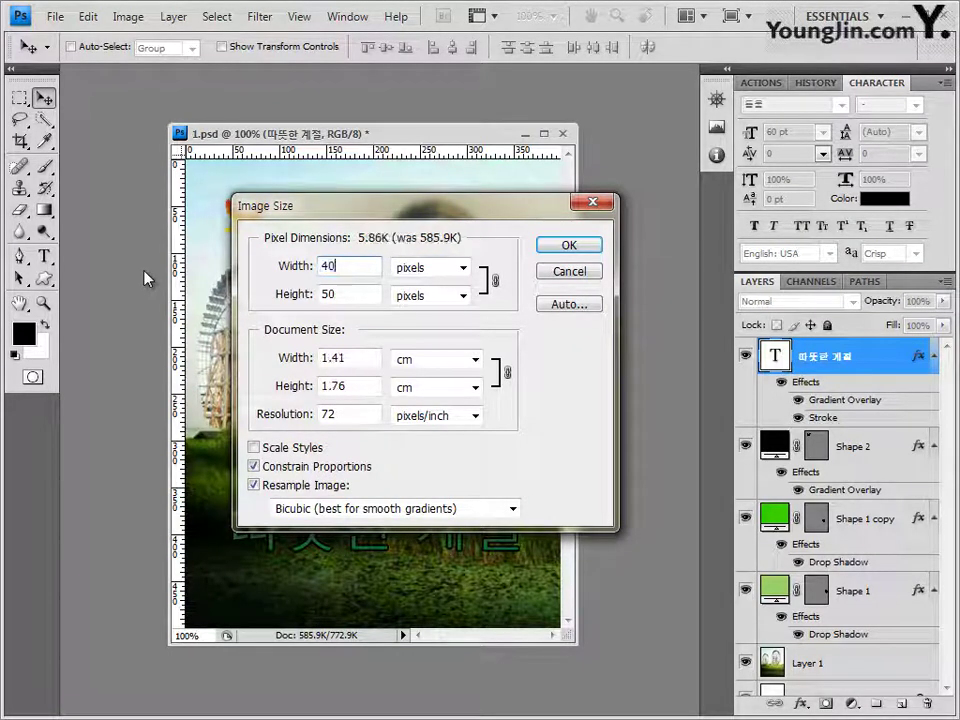
pyautogui.click(569, 246)
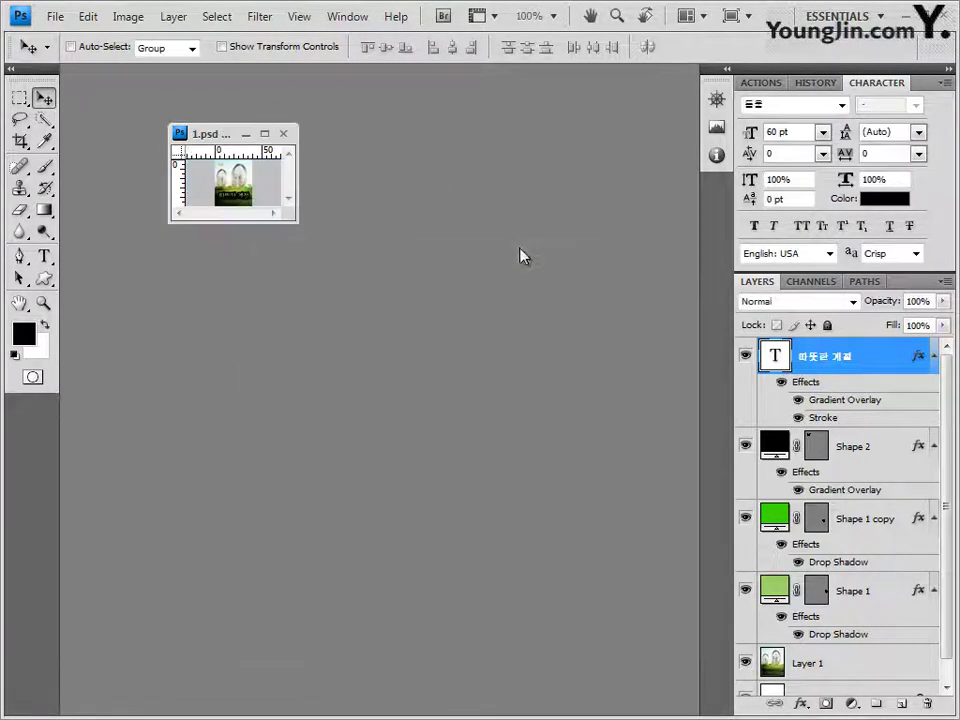
pyautogui.moveTo(218, 133); pyautogui.dragTo(242, 154)
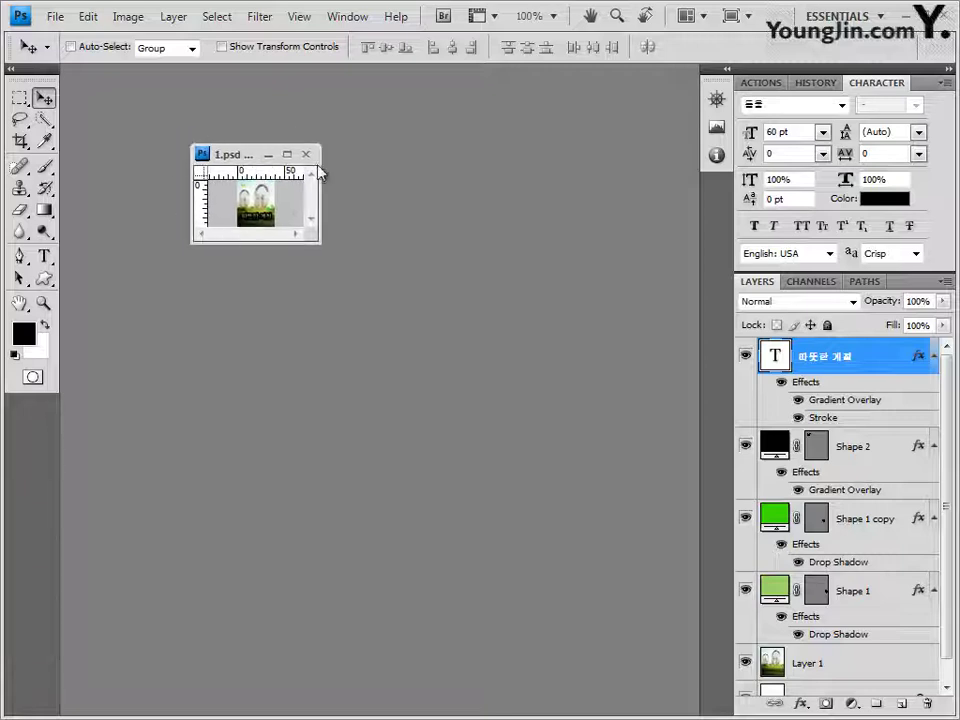
# Step: Save the reduced image as a PSD in the GTQ folder, reusing the JPEG's examinee-based file name with maximized compatibility, and close it
pyautogui.click(55, 17)
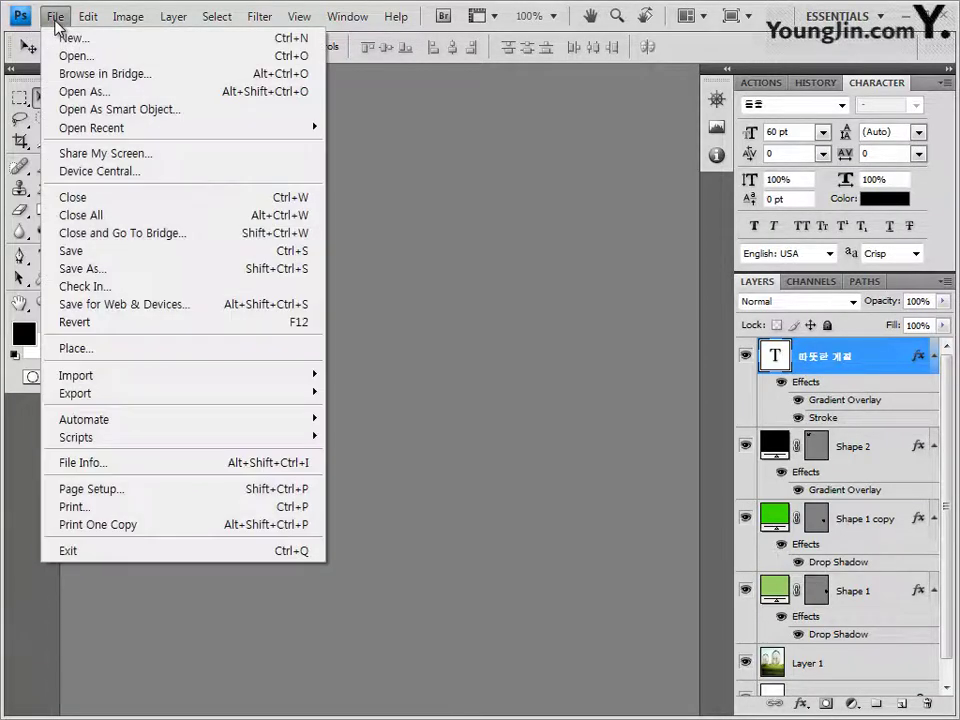
pyautogui.click(98, 270)
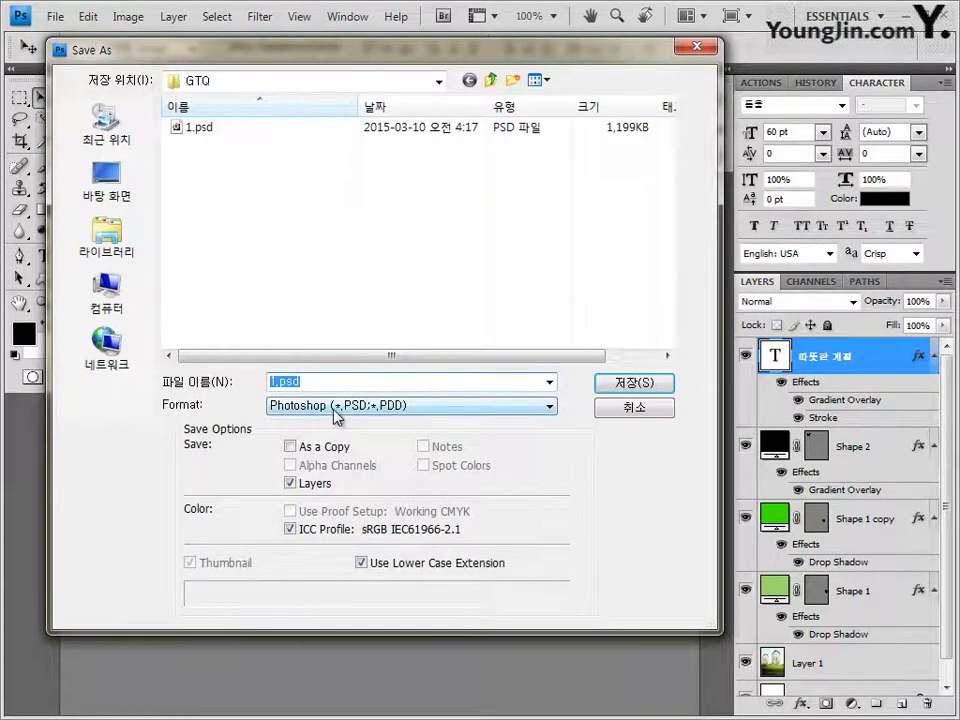
pyautogui.click(315, 406)
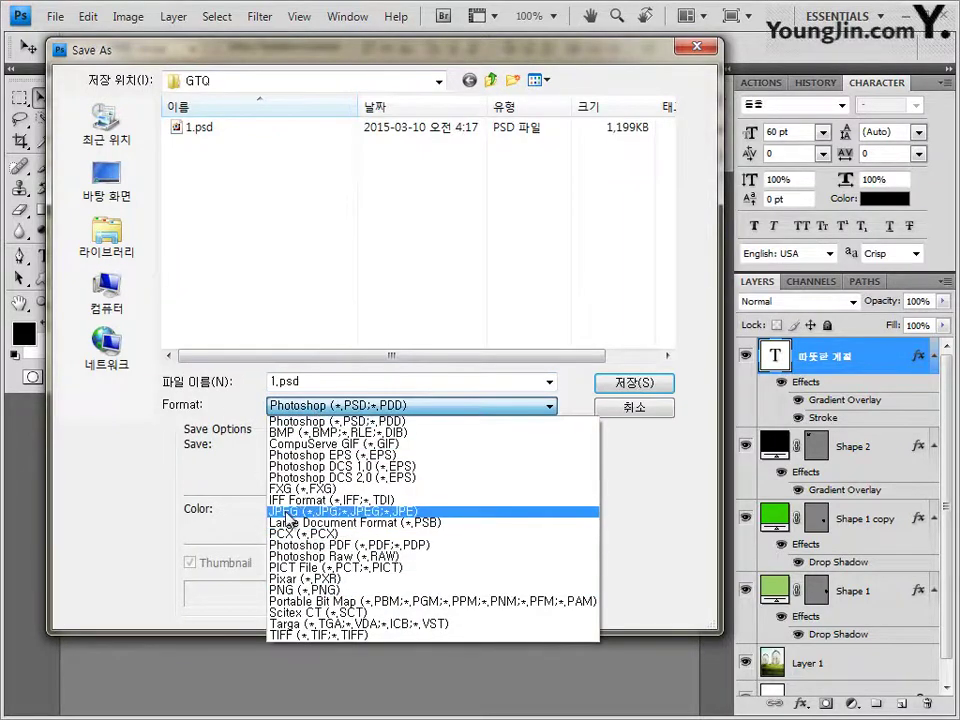
pyautogui.click(337, 511)
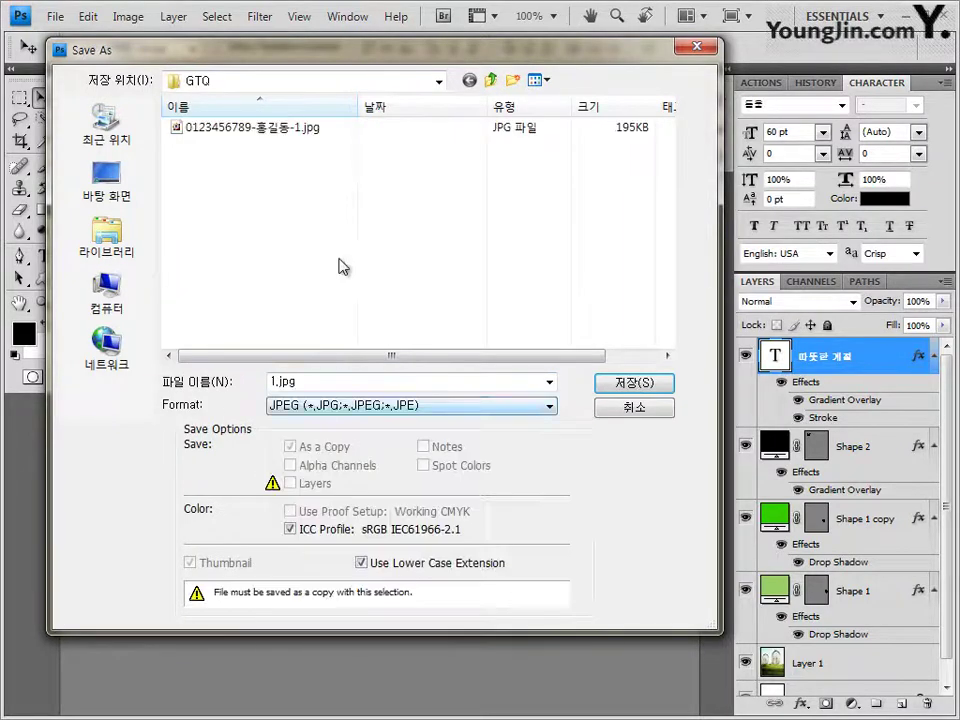
pyautogui.click(265, 128)
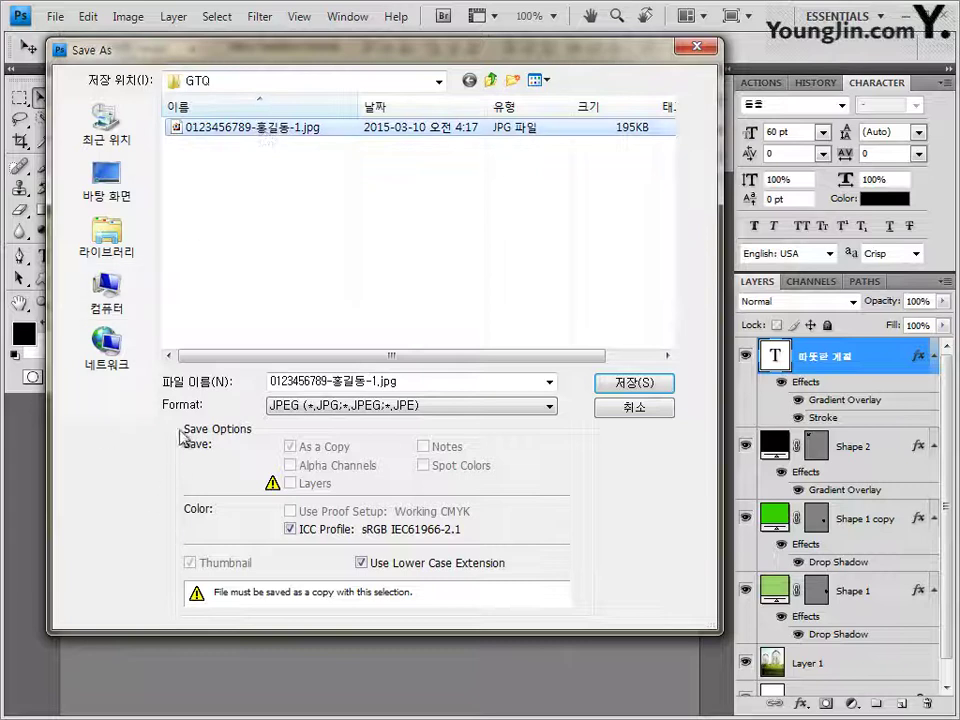
pyautogui.click(300, 405)
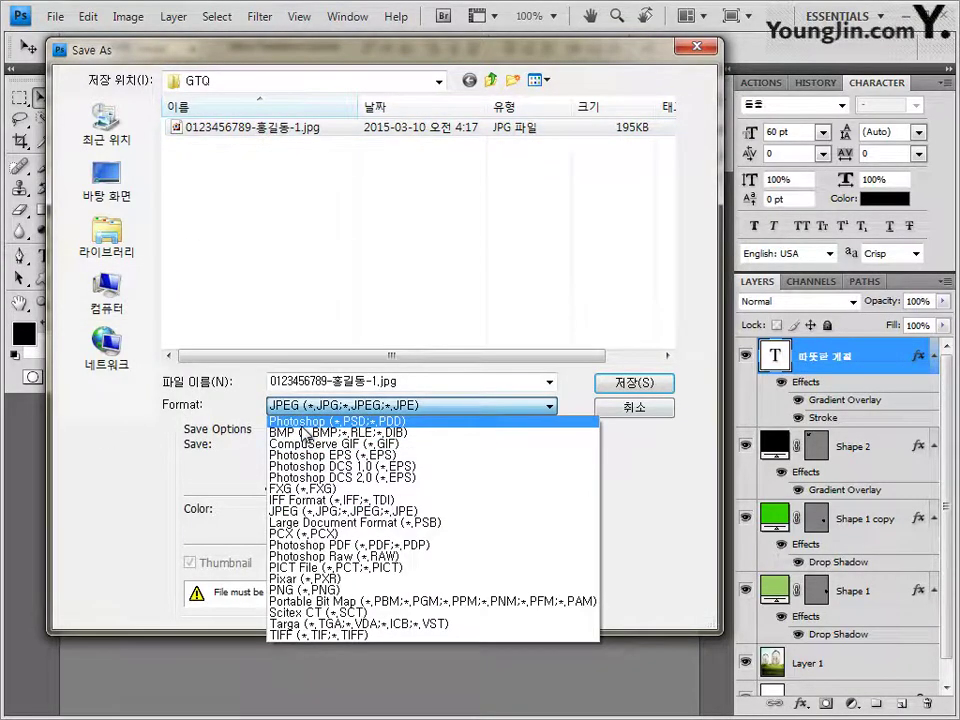
pyautogui.click(303, 422)
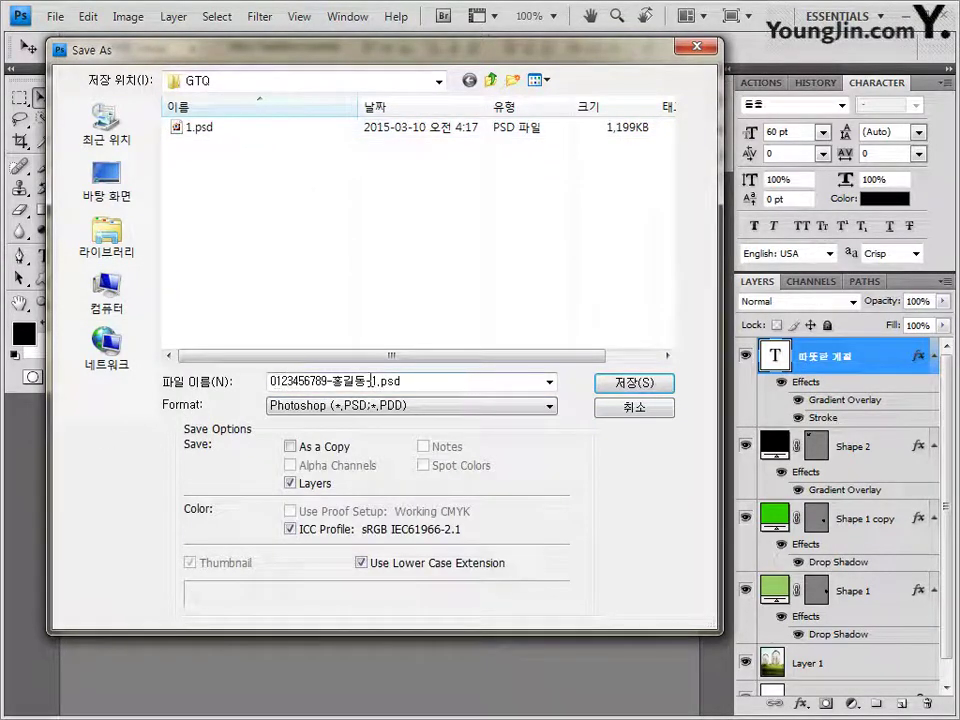
pyautogui.doubleClick(413, 381)
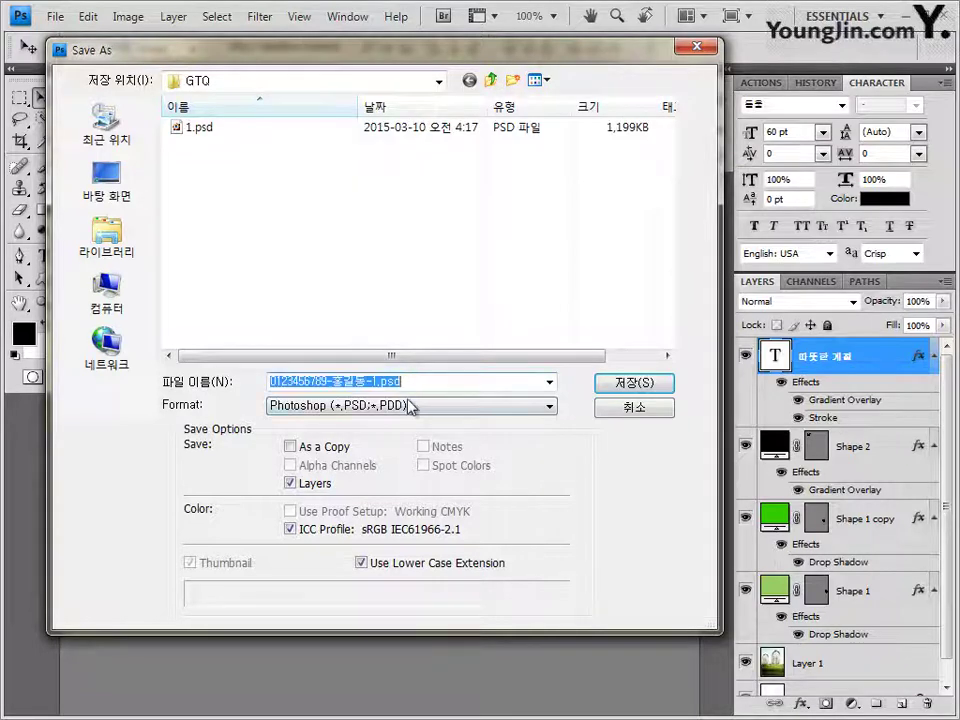
pyautogui.click(634, 383)
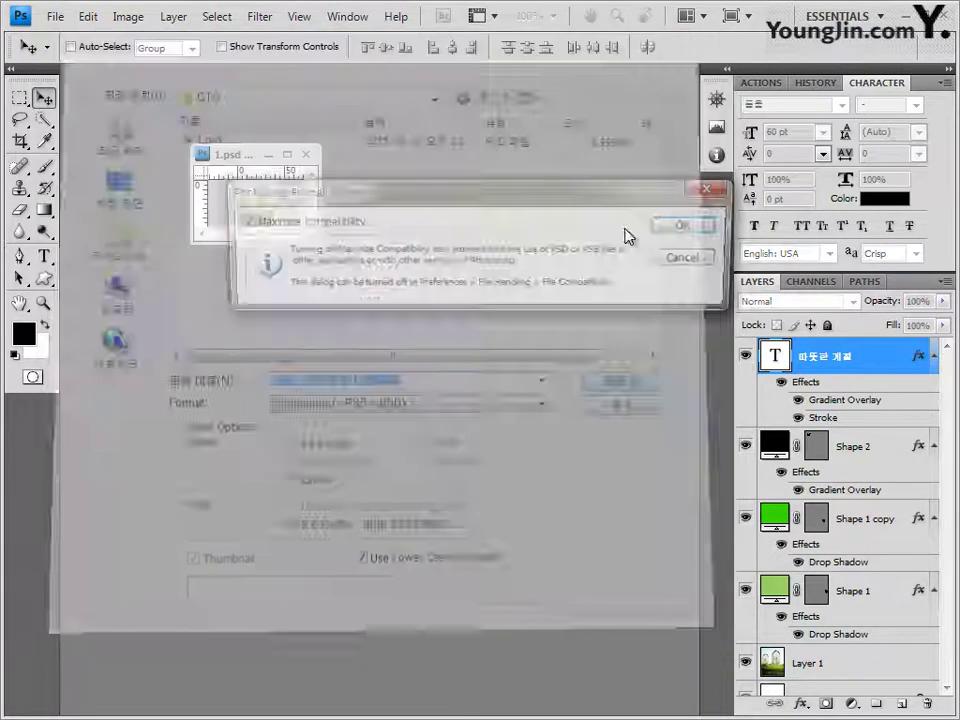
pyautogui.click(689, 228)
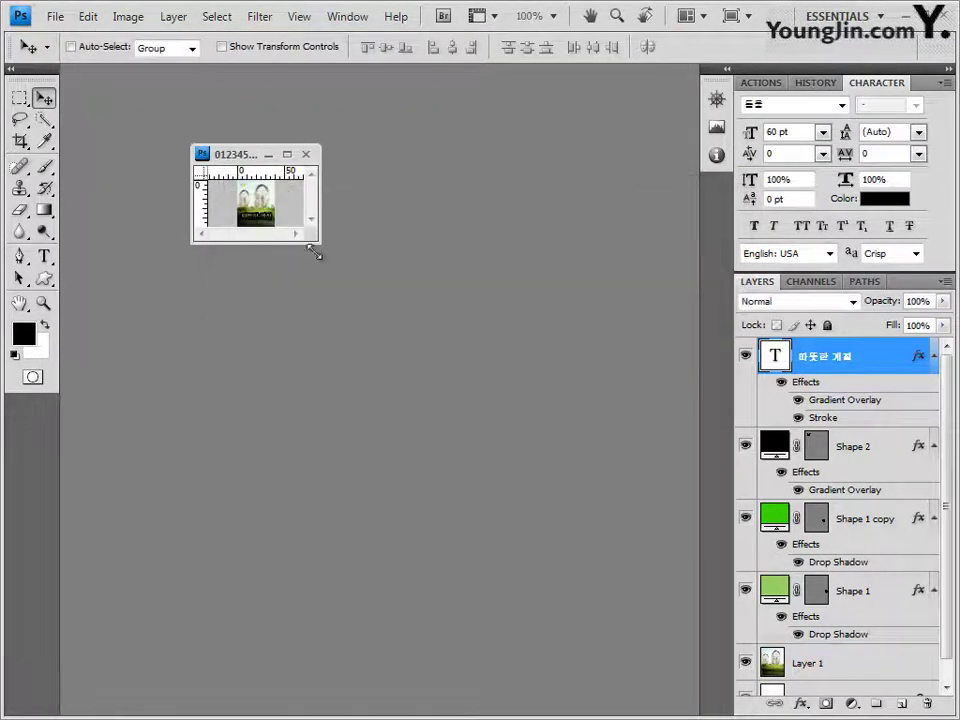
pyautogui.click(307, 154)
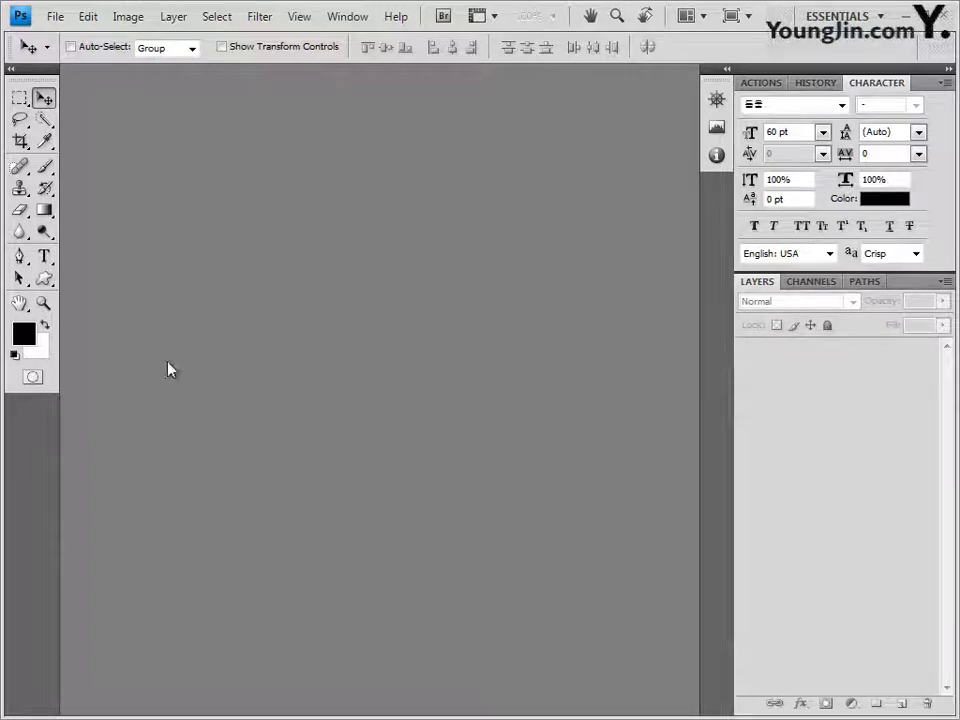
# Step: Create a new 400 x 500 pixel, 72 pixels/inch RGB document with a white background and guides every 100 pixels
pyautogui.hotkey('ctrl', 'n')
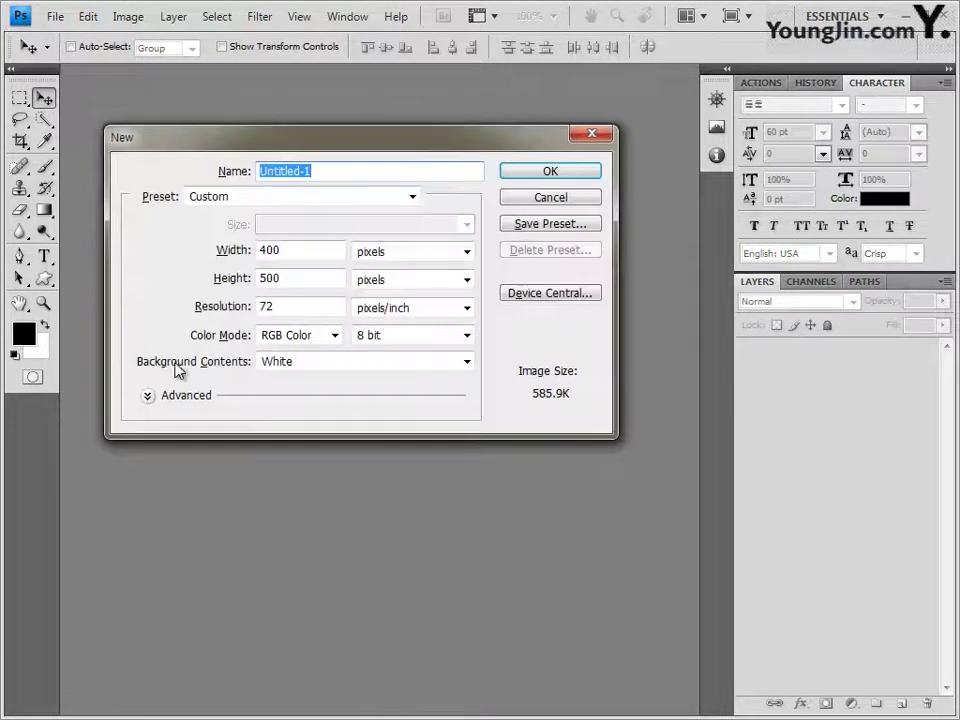
pyautogui.doubleClick(294, 252)
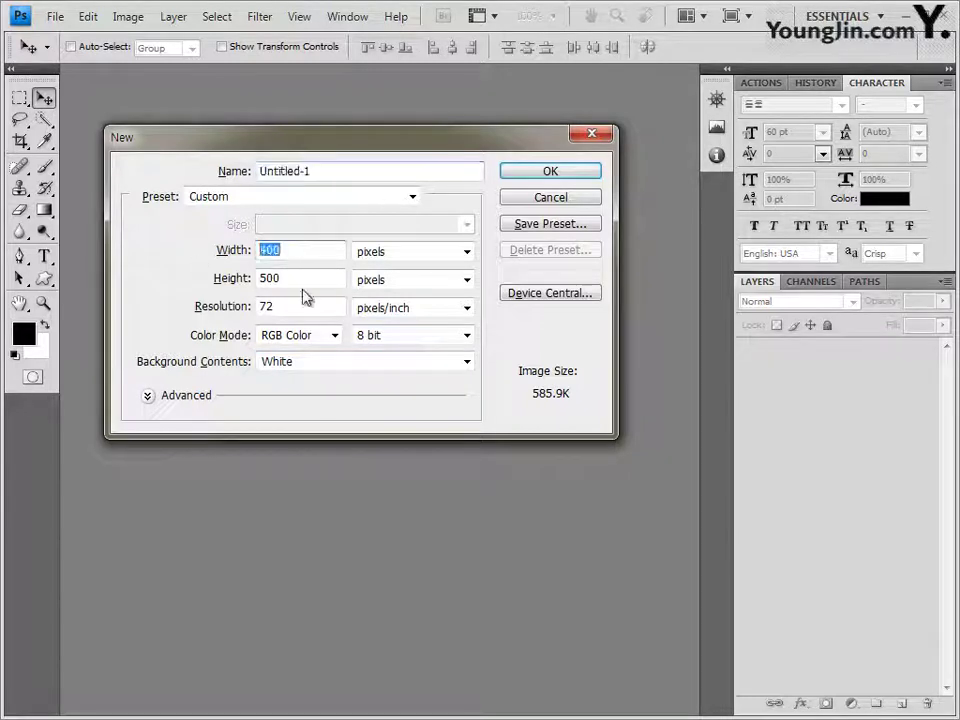
pyautogui.click(582, 173)
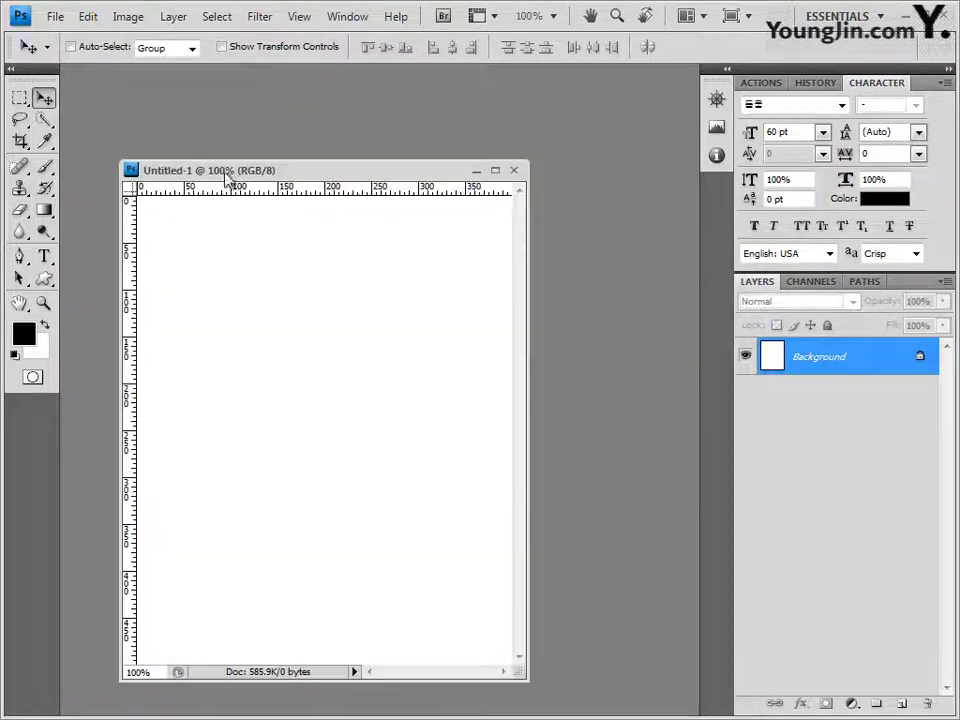
pyautogui.moveTo(225, 178); pyautogui.dragTo(266, 180)
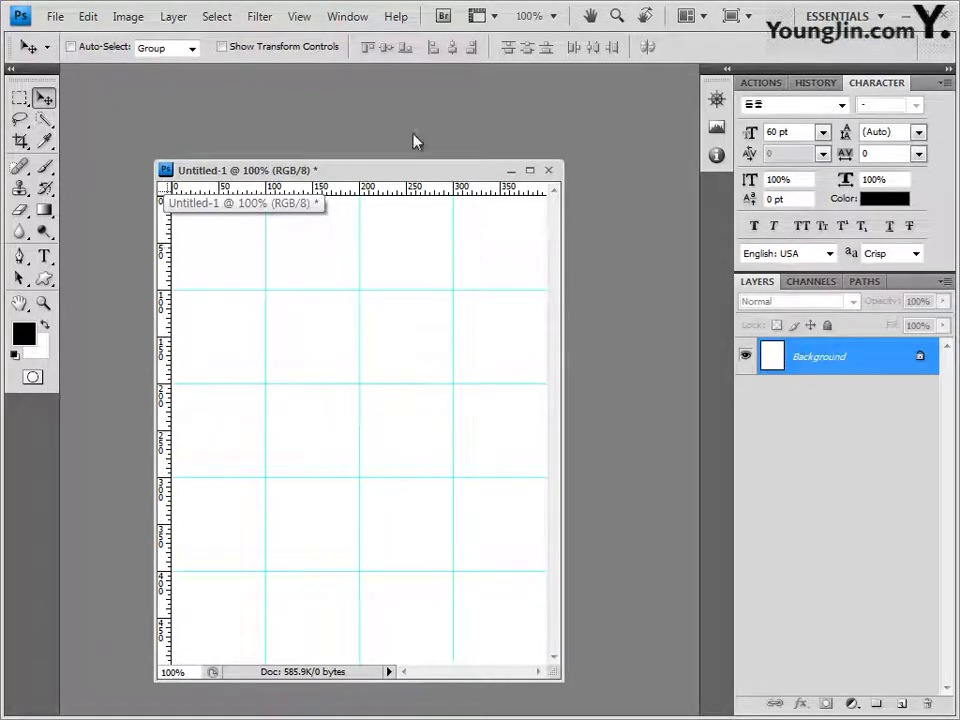
# Step: Save the new document as 2.psd in the GTQ folder
pyautogui.click(52, 18)
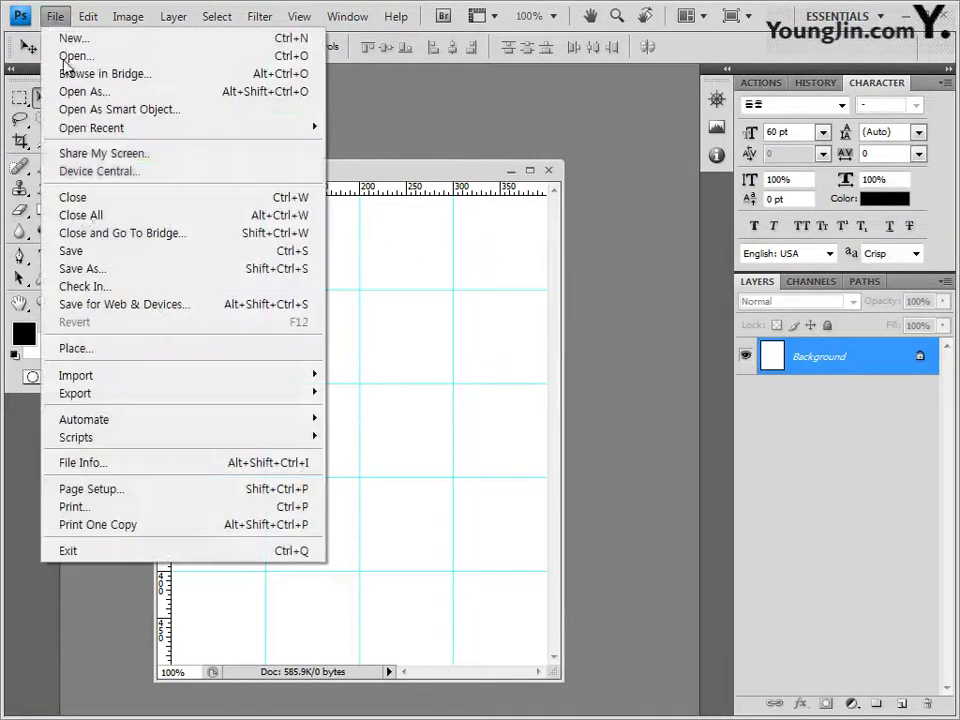
pyautogui.click(90, 268)
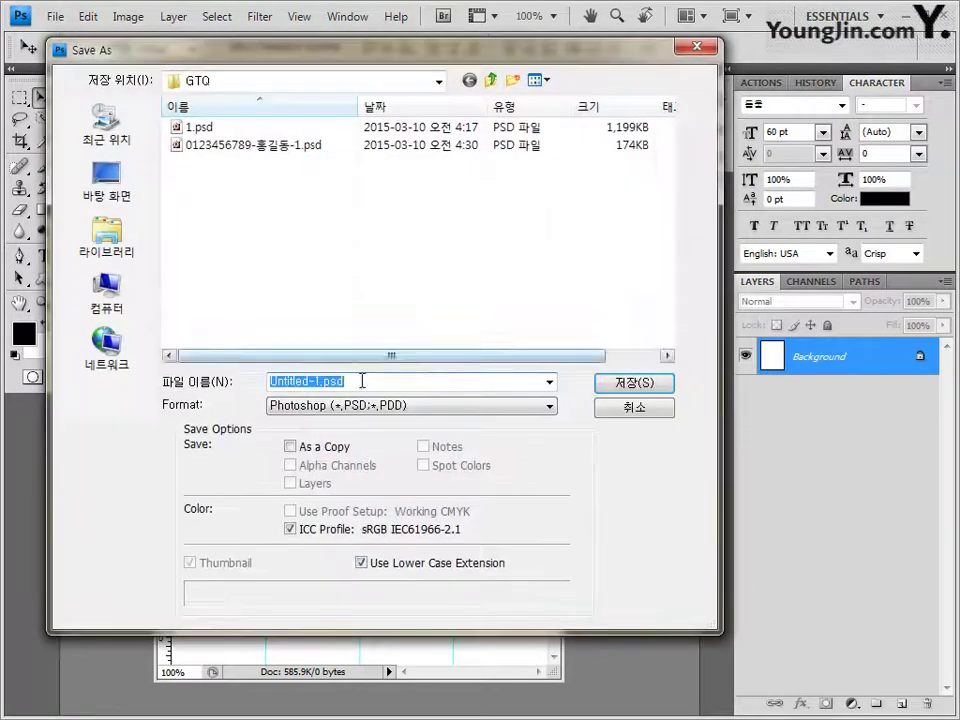
pyautogui.write('2')
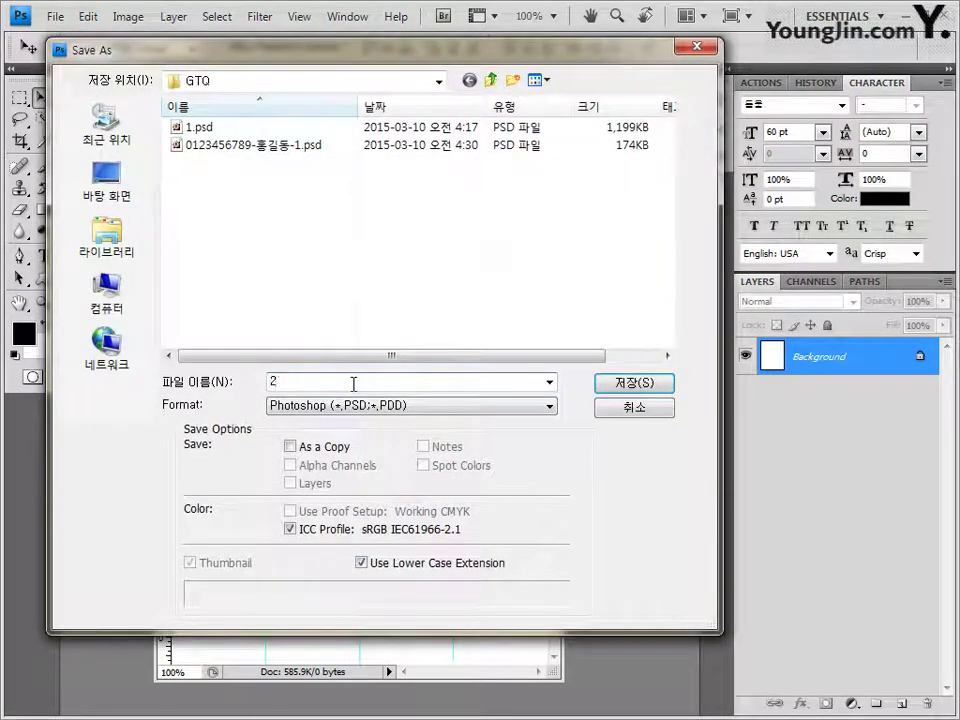
pyautogui.press('Return')
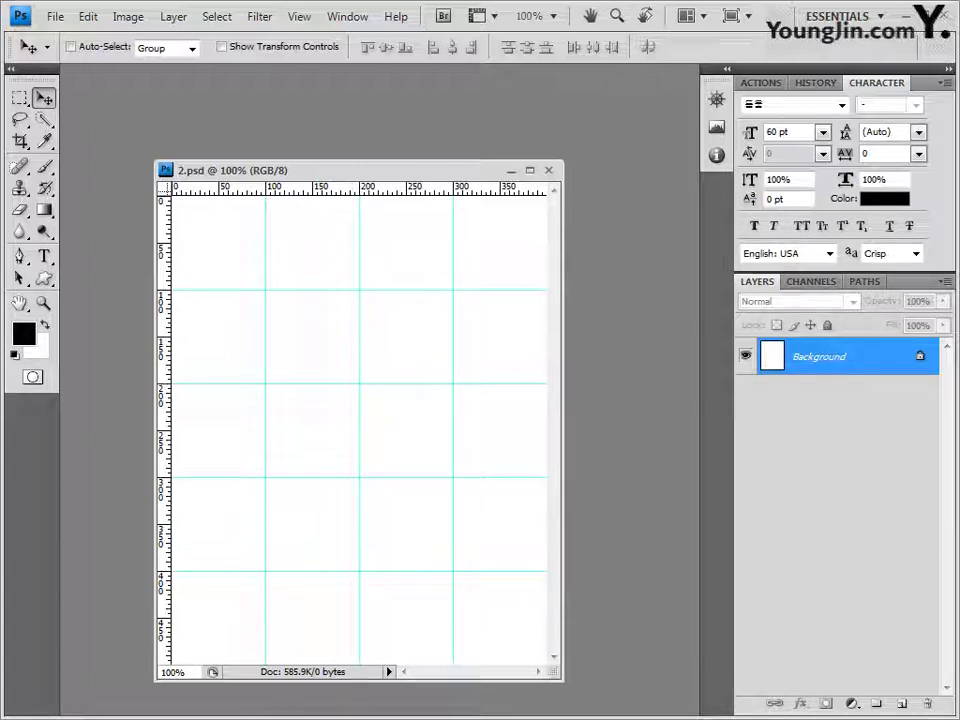
# Step: Open the canal photo 2급-2.JPG, copy it into 2.psd as a new layer filling the canvas, and close the source photo
pyautogui.hotkey('ctrl', 'o')
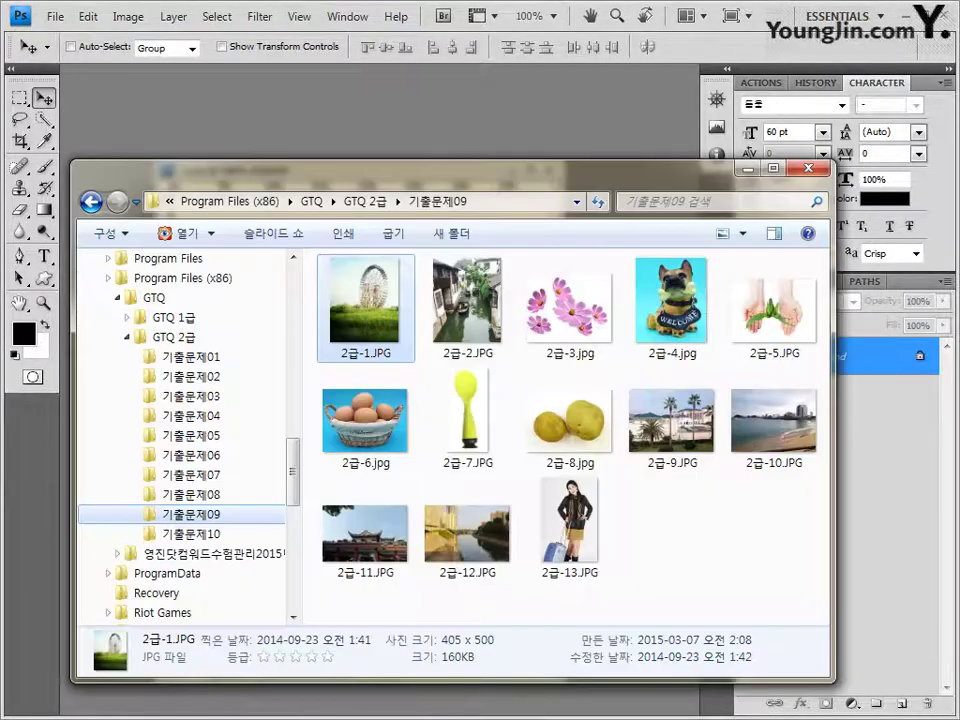
pyautogui.moveTo(467, 345); pyautogui.dragTo(182, 154)
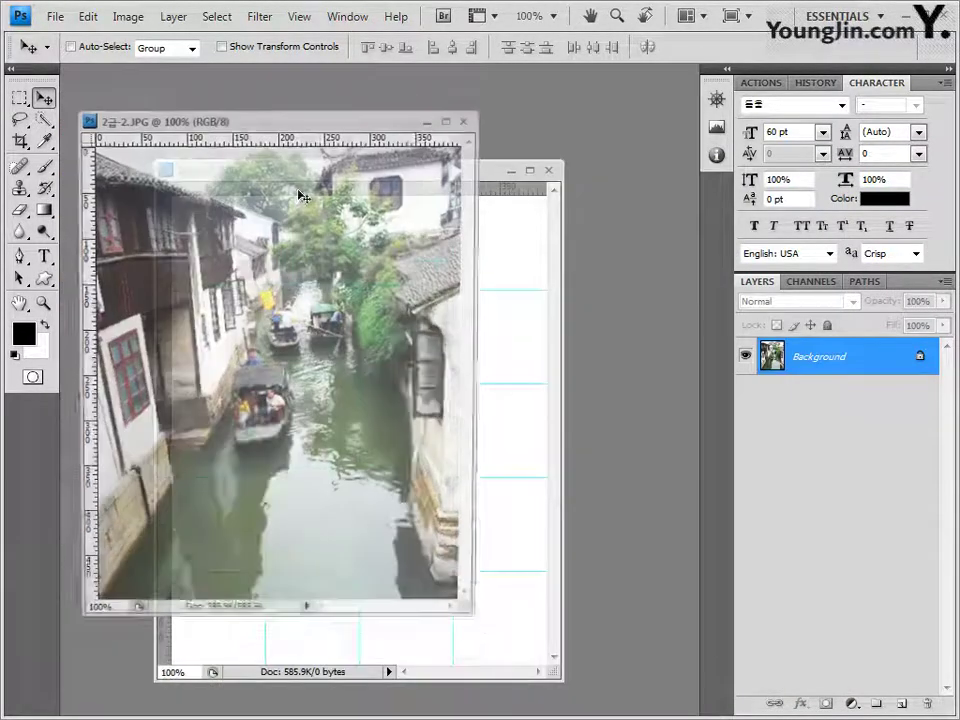
pyautogui.moveTo(274, 120); pyautogui.dragTo(558, 120)
pyautogui.click(558, 116)
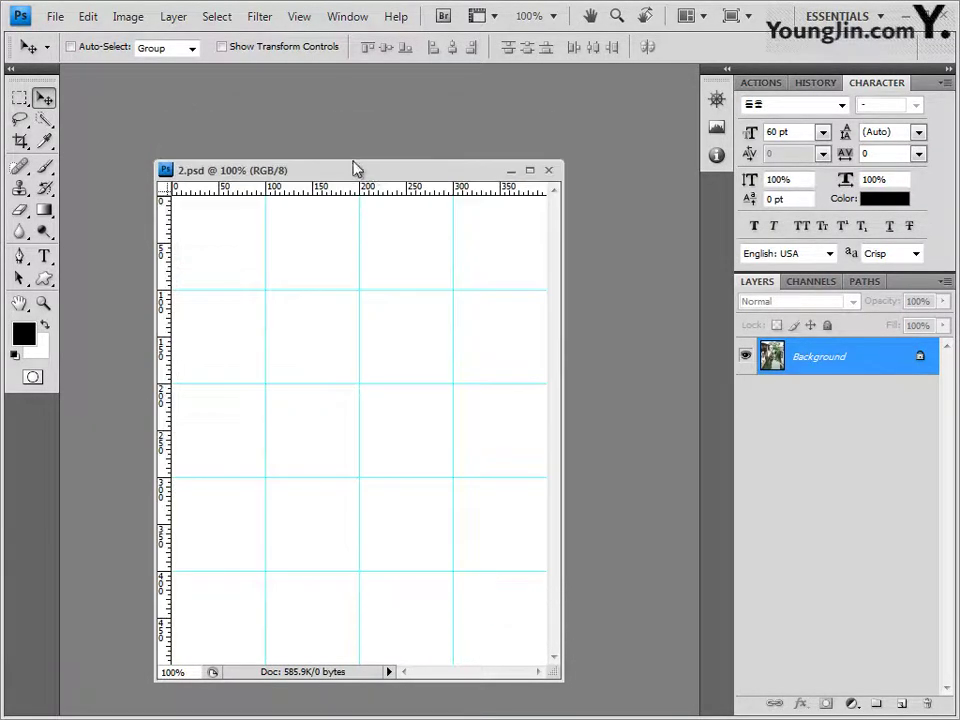
pyautogui.moveTo(369, 171); pyautogui.dragTo(355, 158)
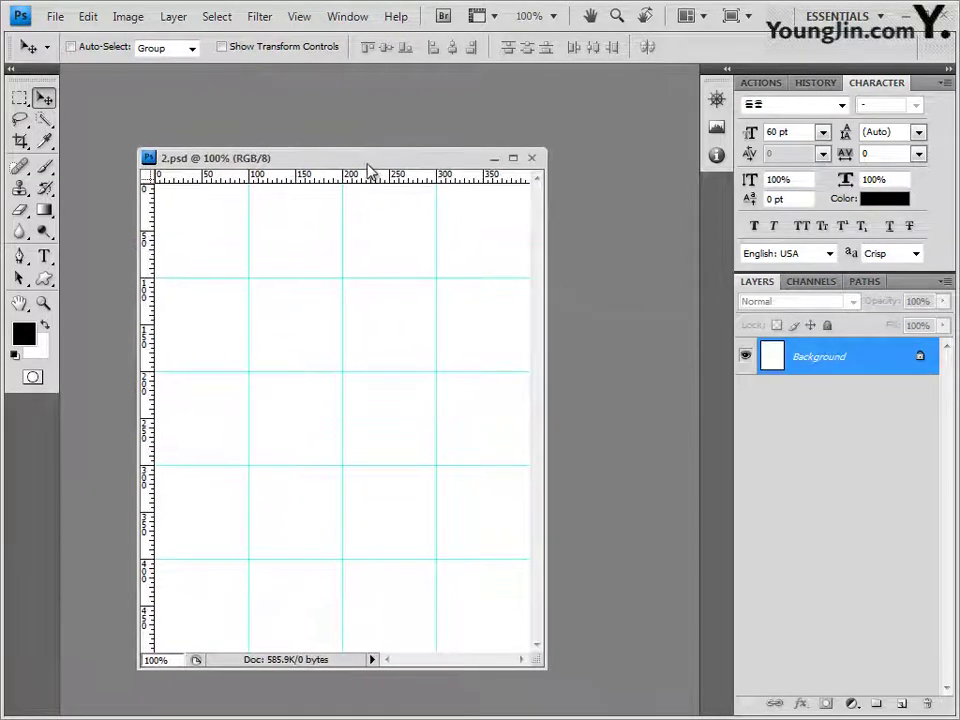
pyautogui.hotkey('ctrl', 'v')
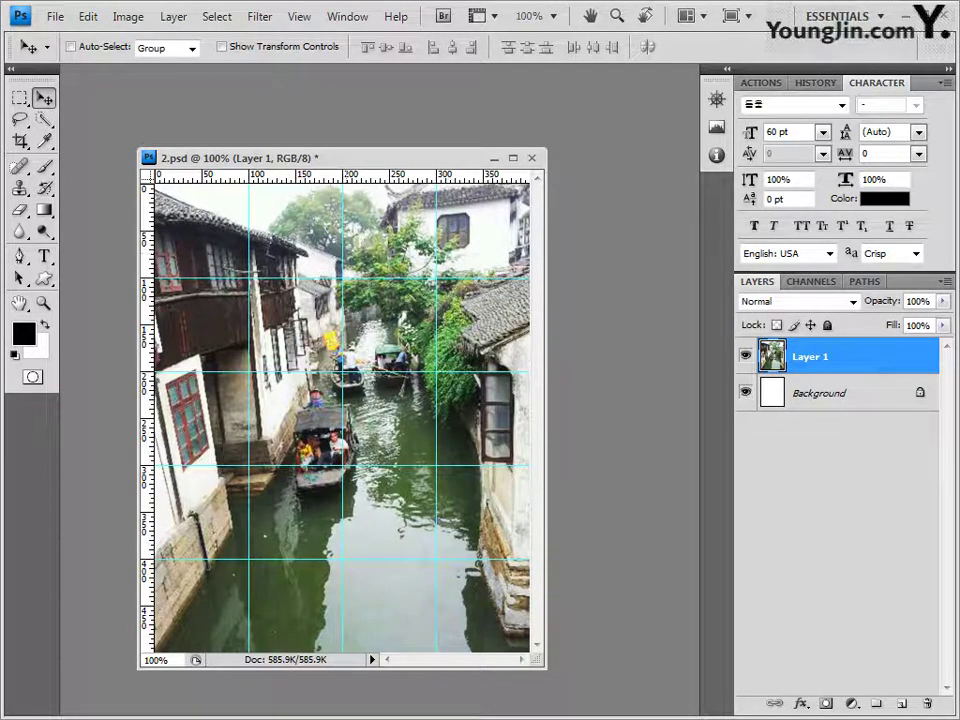
# Step: In the flower image 2급-3.jpg, select the white background with the Magic Wand at tolerance 32 and invert the selection
pyautogui.hotkey('alt', 'Tab')
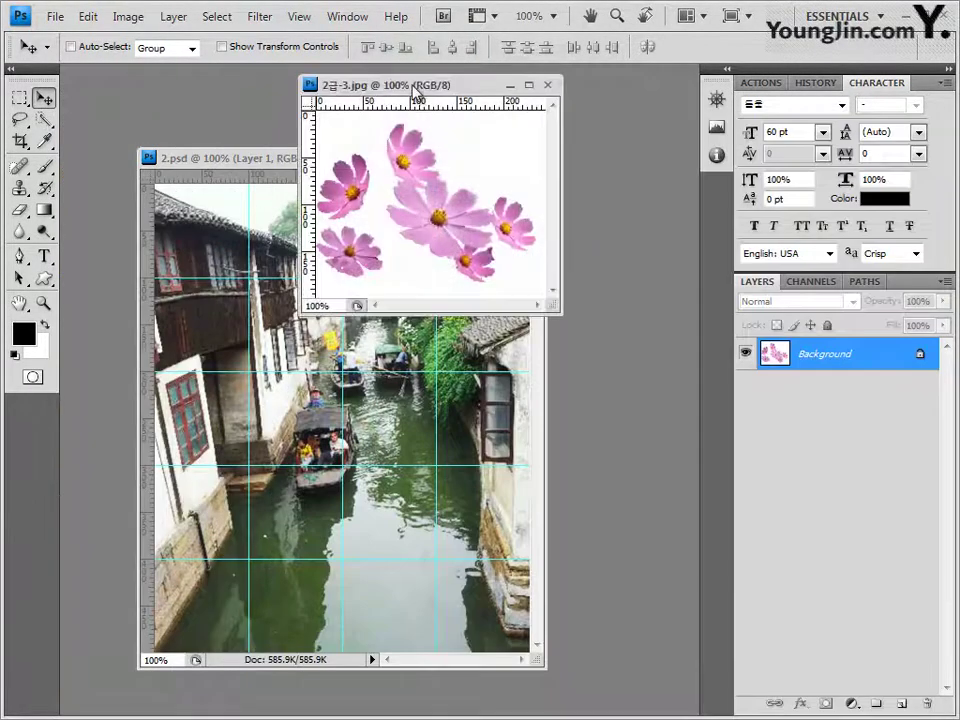
pyautogui.moveTo(330, 86); pyautogui.dragTo(206, 119)
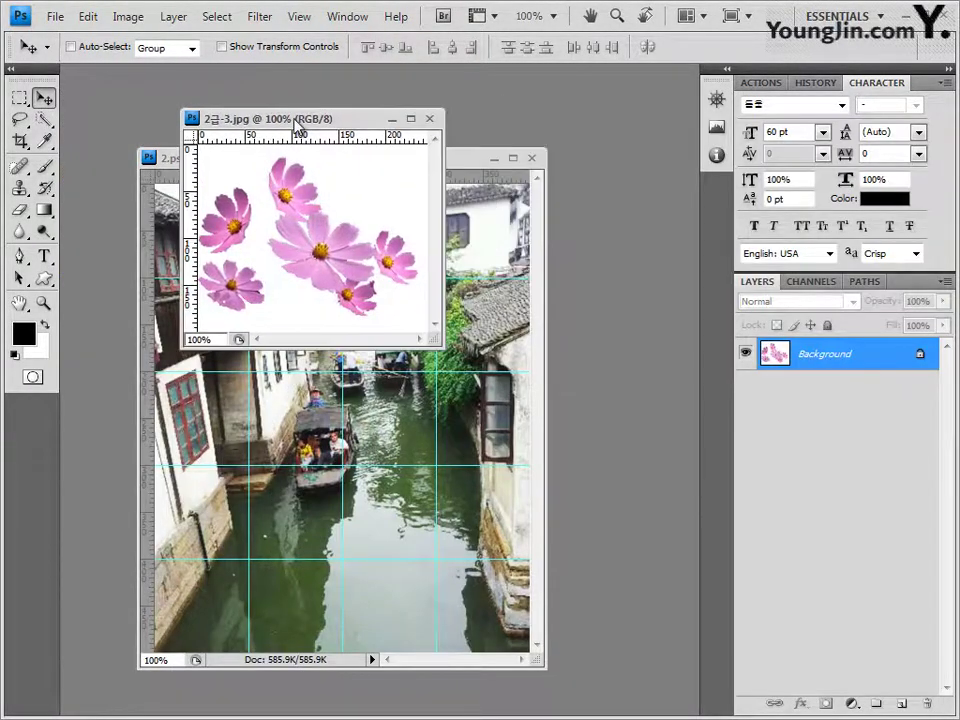
pyautogui.click(44, 119)
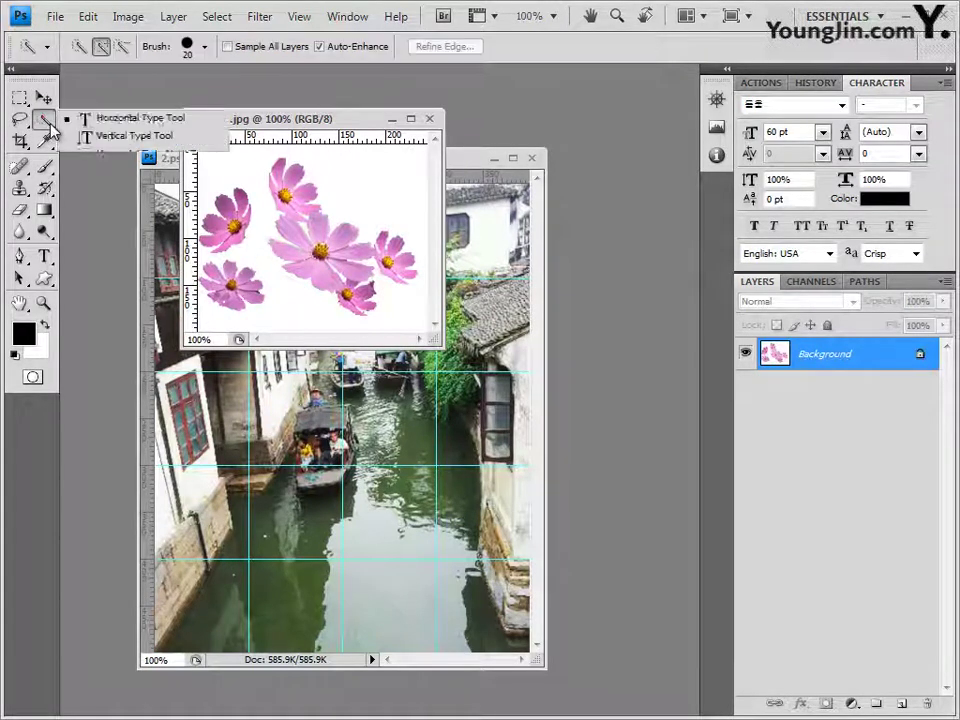
pyautogui.click(121, 138)
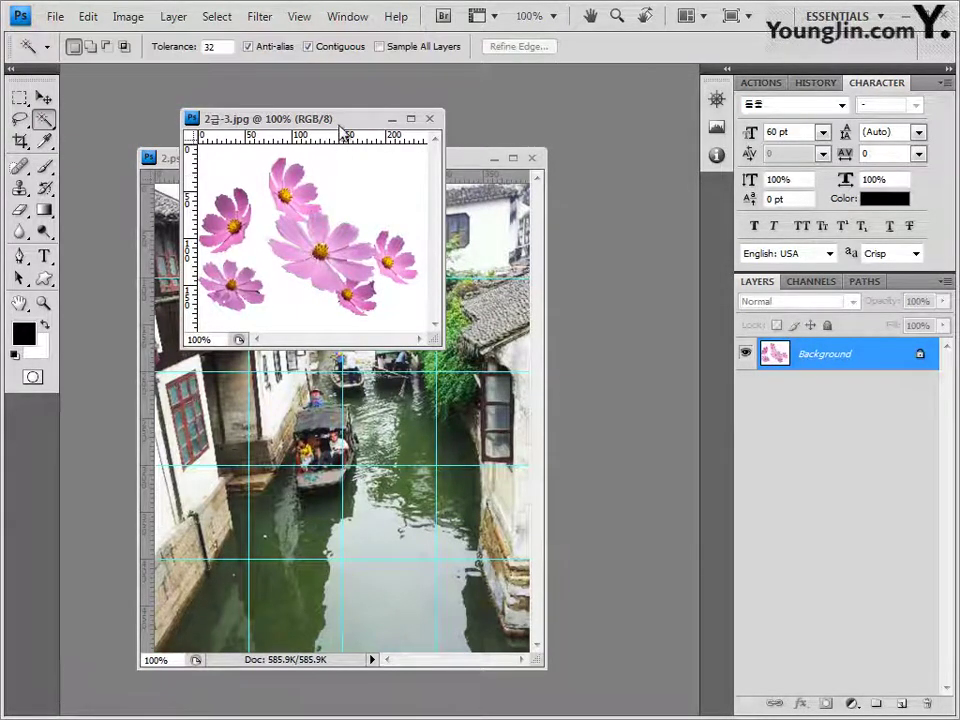
pyautogui.moveTo(256, 117); pyautogui.dragTo(344, 108)
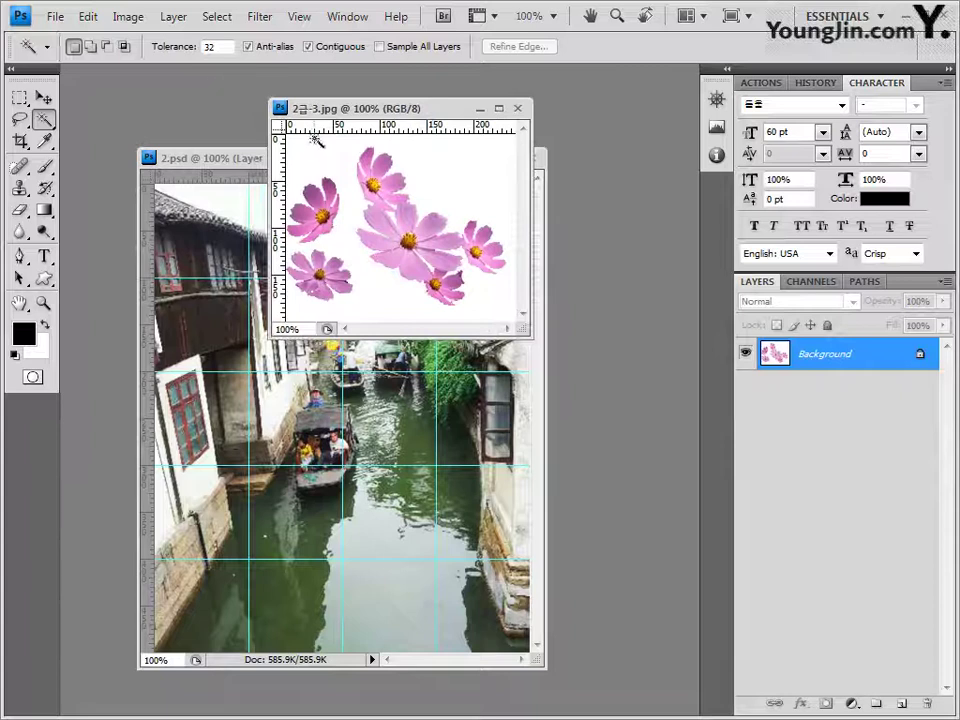
pyautogui.click(208, 47)
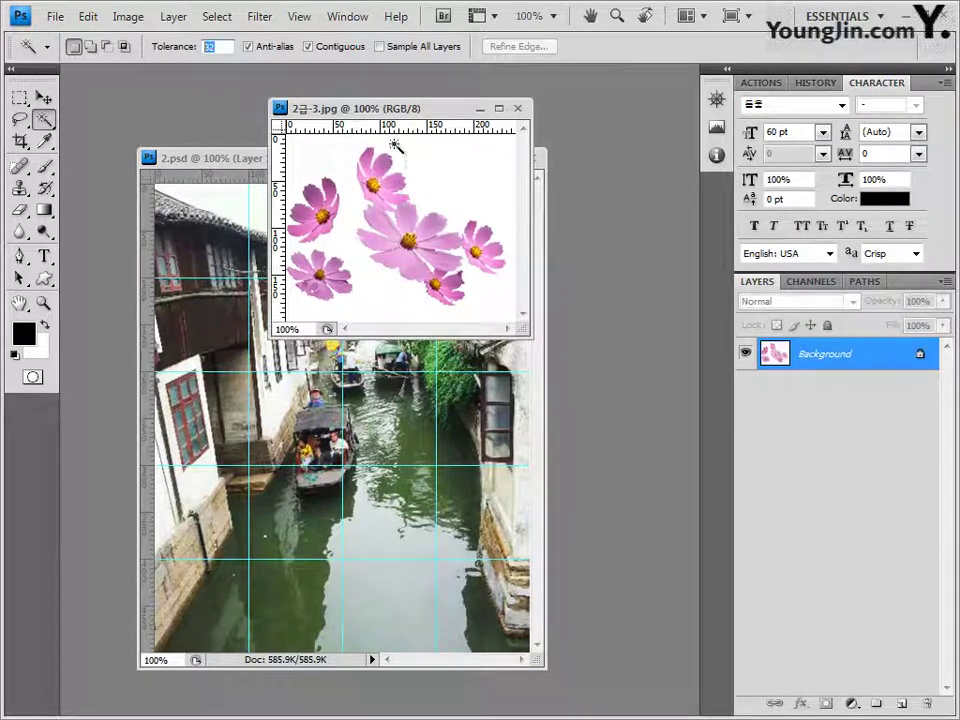
pyautogui.click(444, 182)
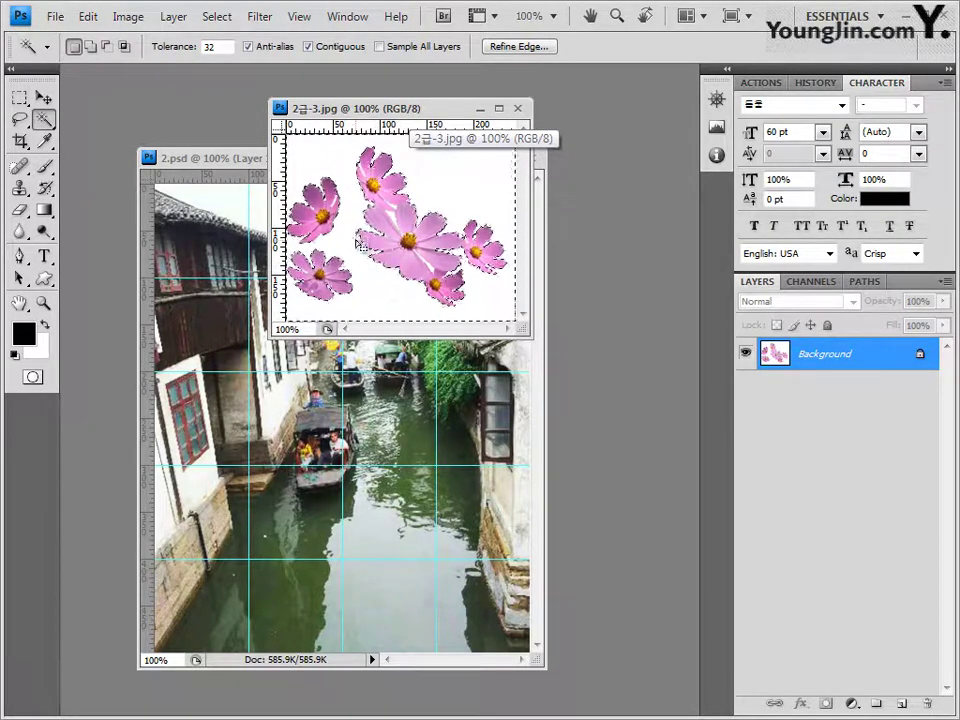
pyautogui.click(226, 20)
pyautogui.click(240, 94)
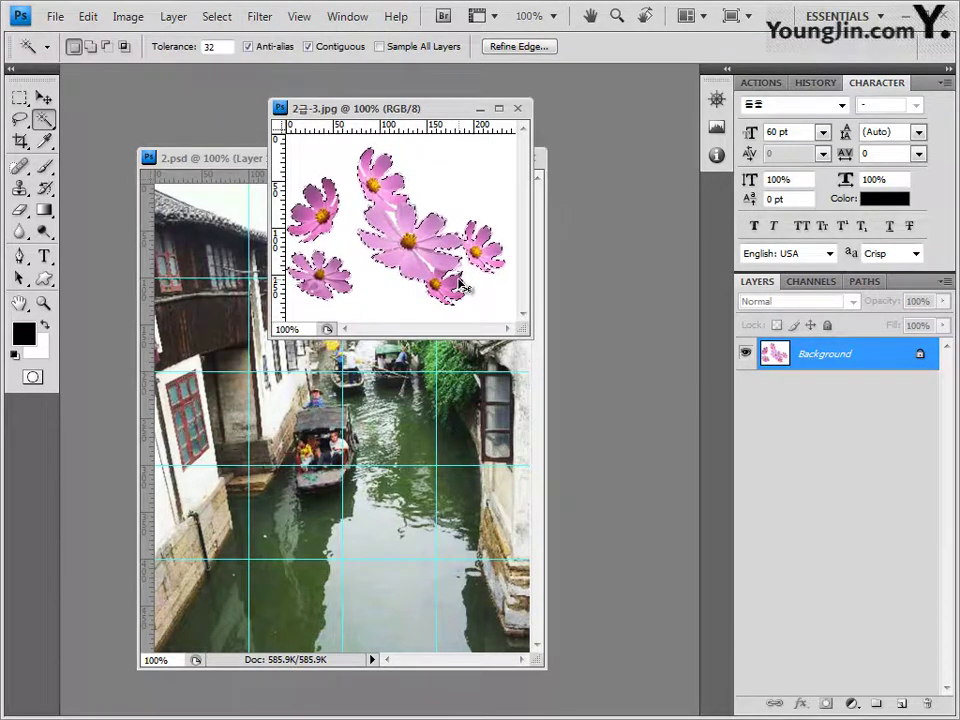
# Step: Copy the selected flowers, close the flower image, and paste them into 2.psd as a new layer
pyautogui.moveTo(467, 107); pyautogui.dragTo(590, 113)
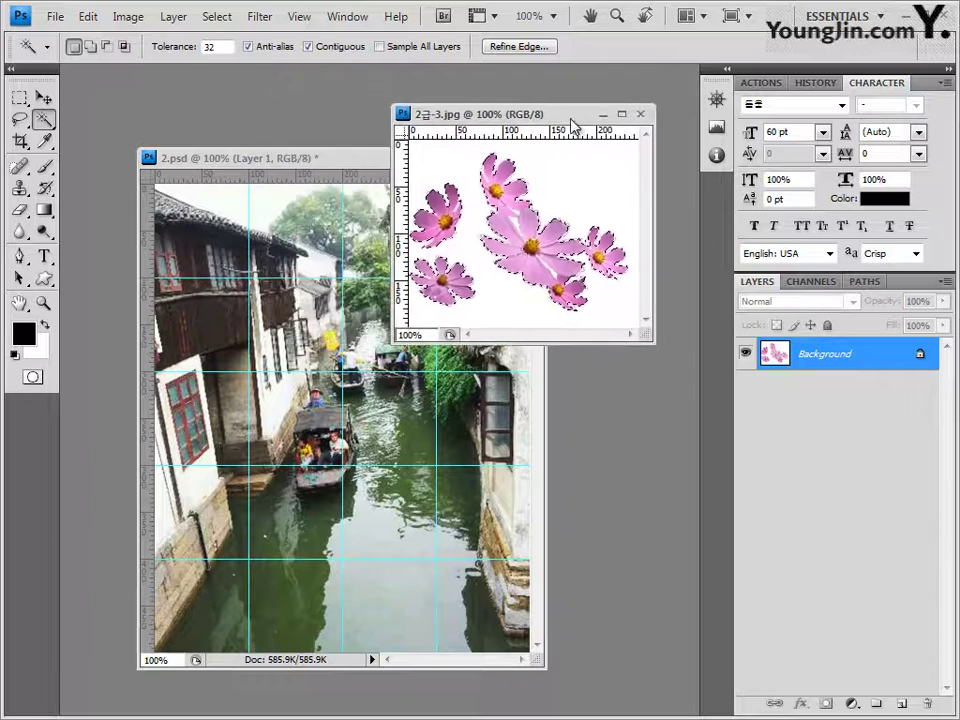
pyautogui.click(643, 115)
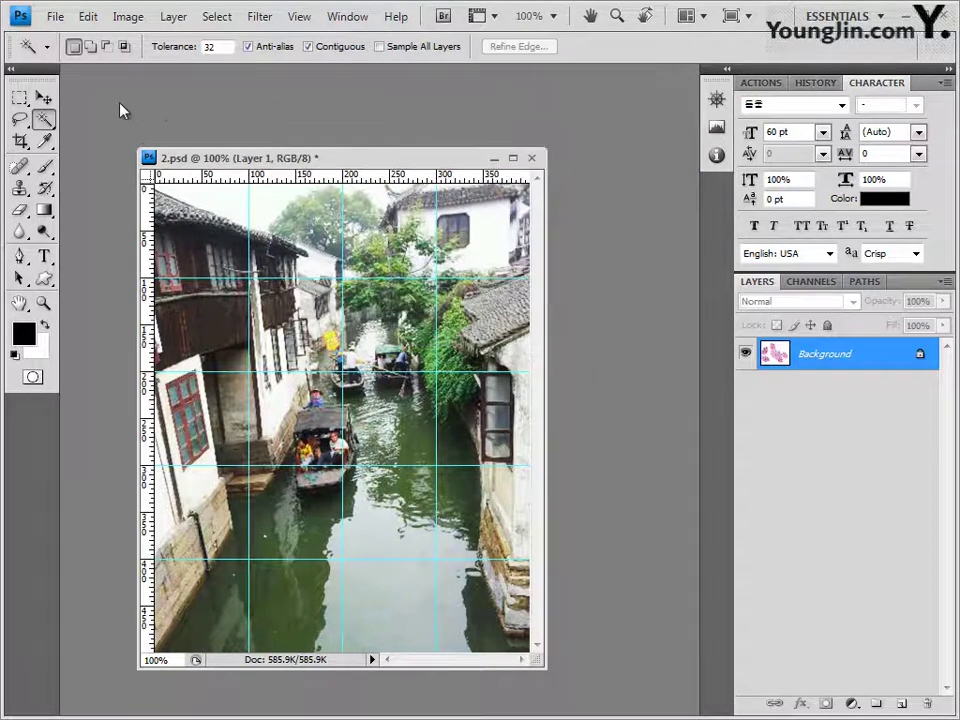
pyautogui.click(44, 98)
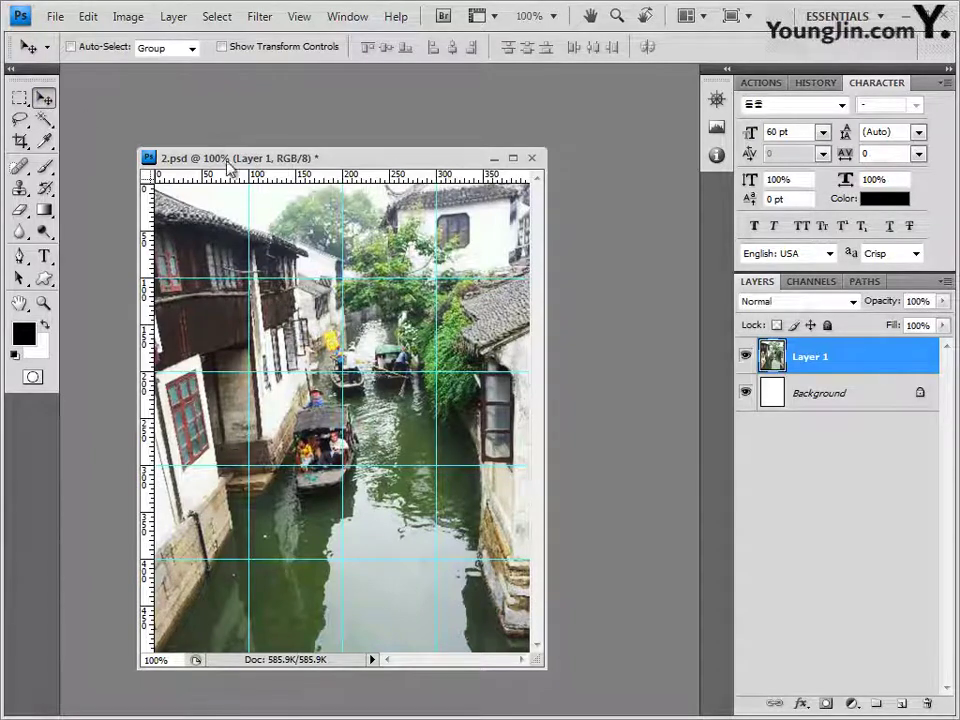
pyautogui.moveTo(247, 165); pyautogui.dragTo(250, 147)
pyautogui.hotkey('ctrl', 'v')
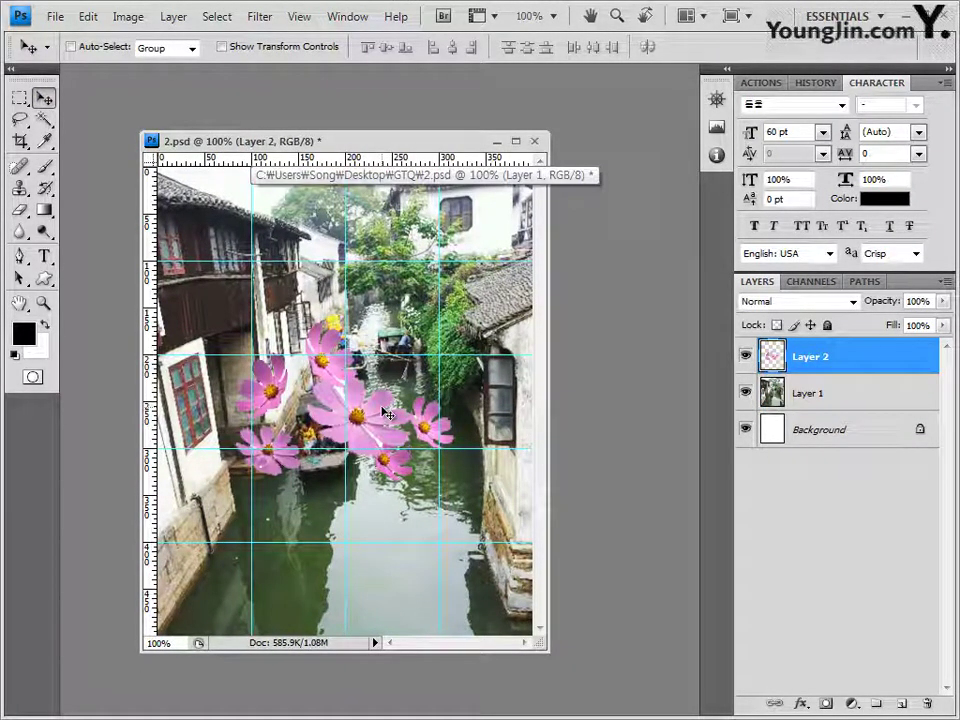
# Step: Move the pasted flowers into the lower-left corner of the canvas and nudge them toward the canvas's left edge
pyautogui.moveTo(385, 413); pyautogui.dragTo(301, 577)
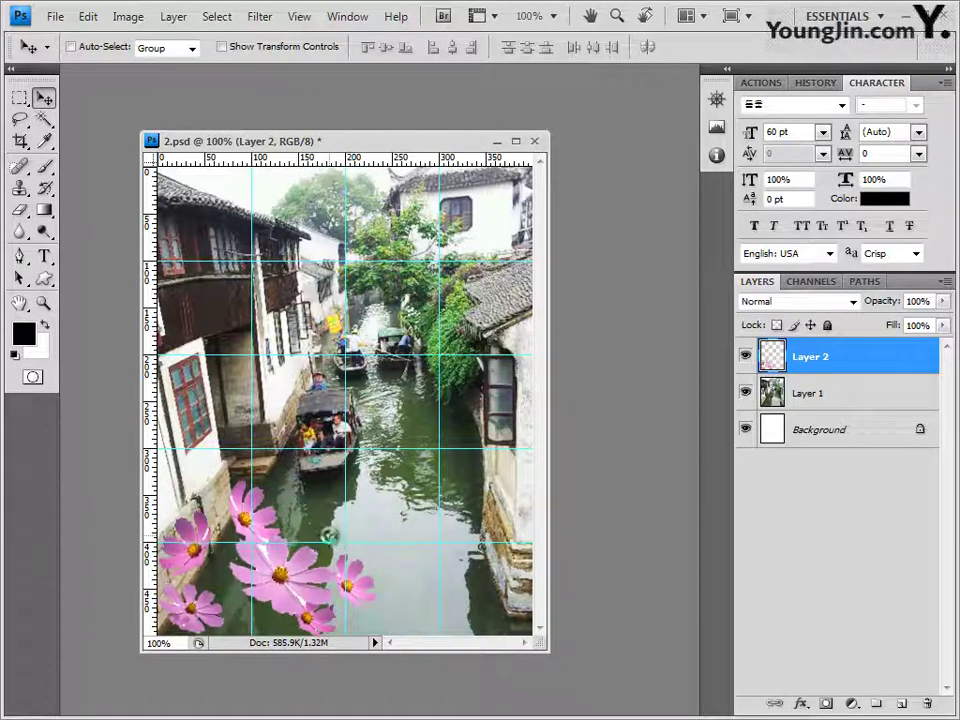
pyautogui.press('Left')
pyautogui.press('Left')
pyautogui.press('Left')
pyautogui.press('Left')
pyautogui.press('Left')
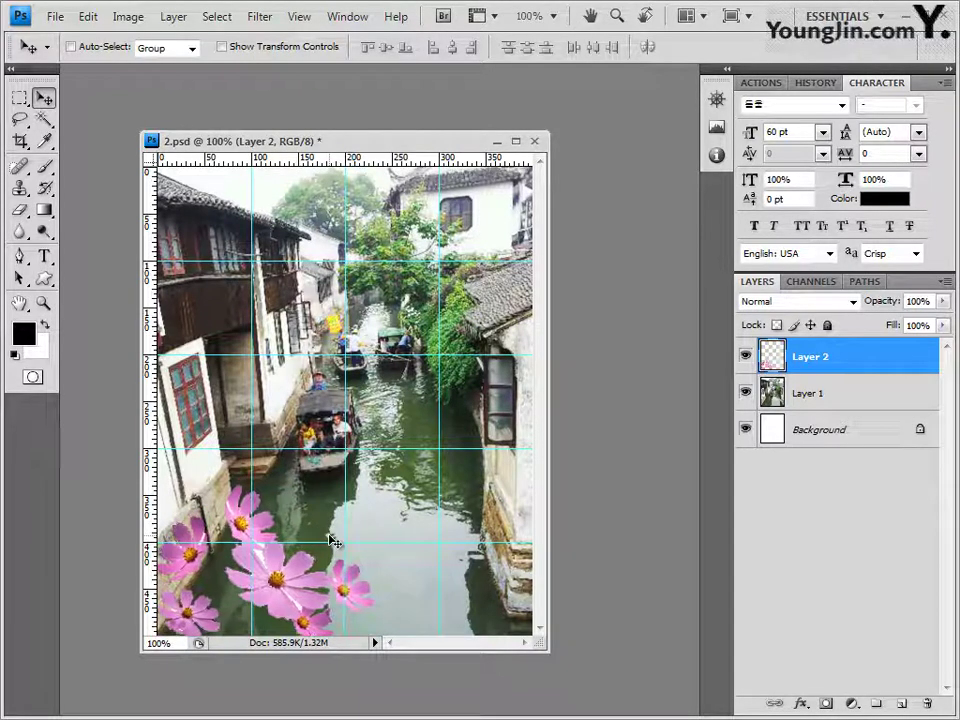
pyautogui.press('Left')
pyautogui.press('Left')
pyautogui.press('Left')
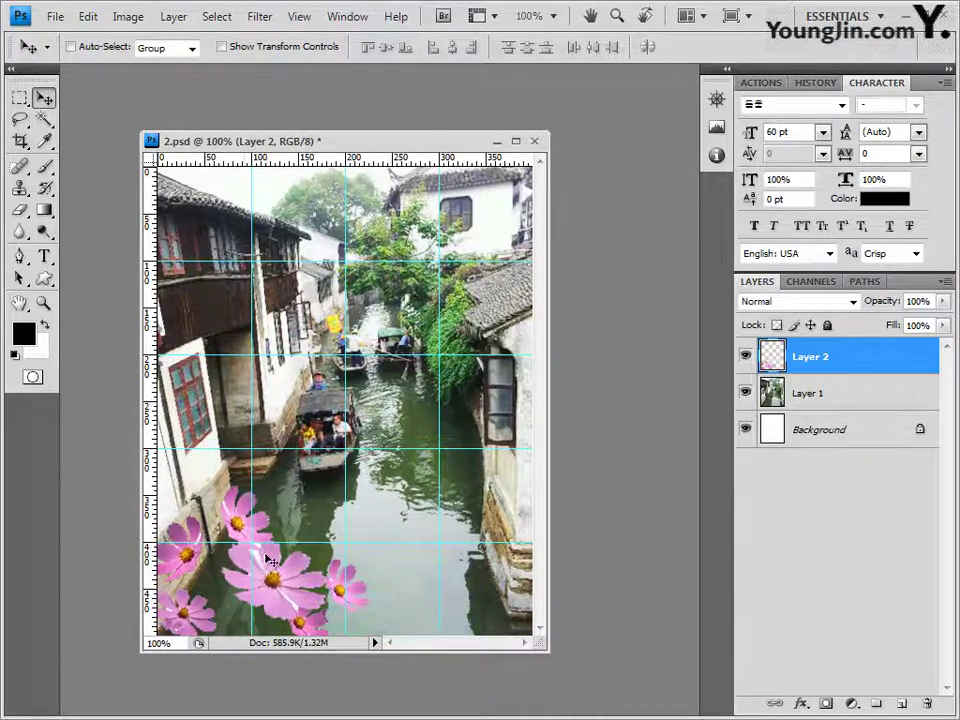
# Step: Select the white gaps around the large central flower with the Magic Wand and clear them from the flower layer
pyautogui.click(45, 121)
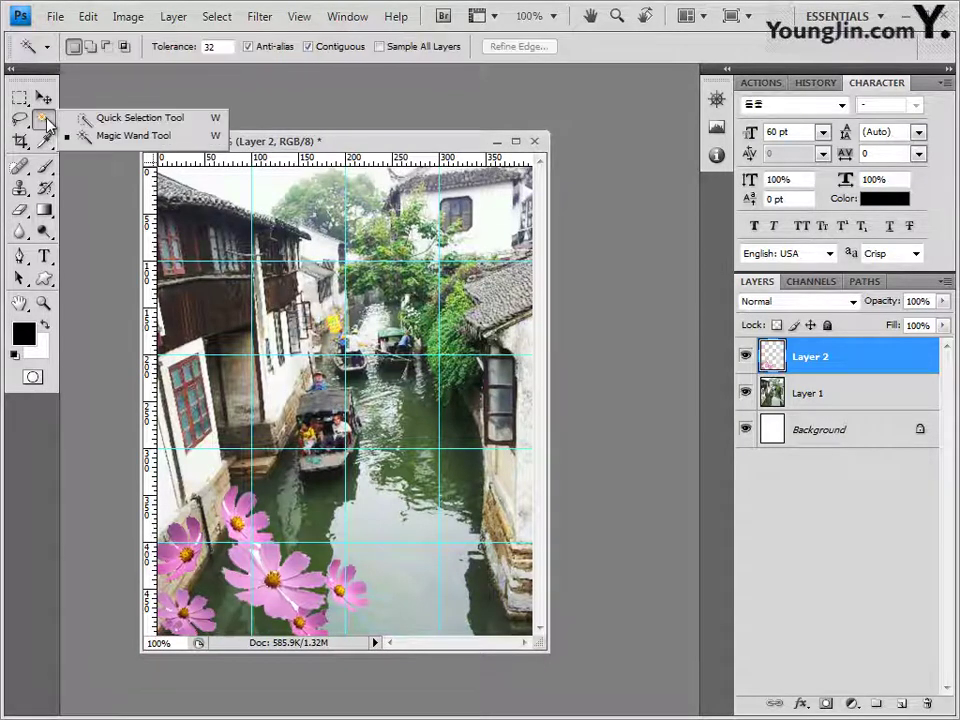
pyautogui.click(112, 139)
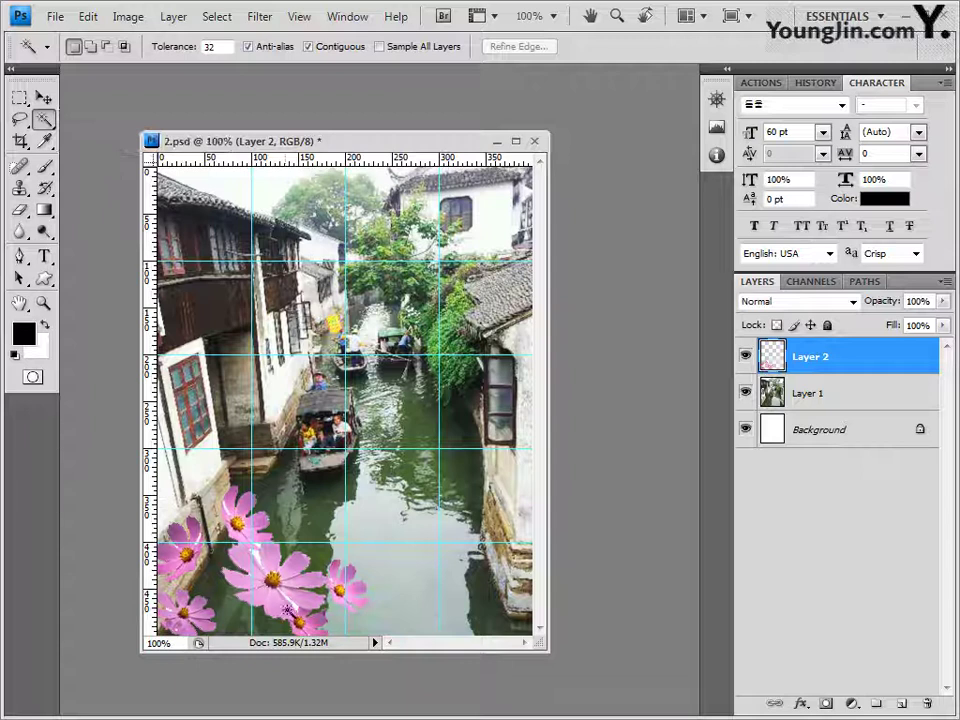
pyautogui.click(290, 600)
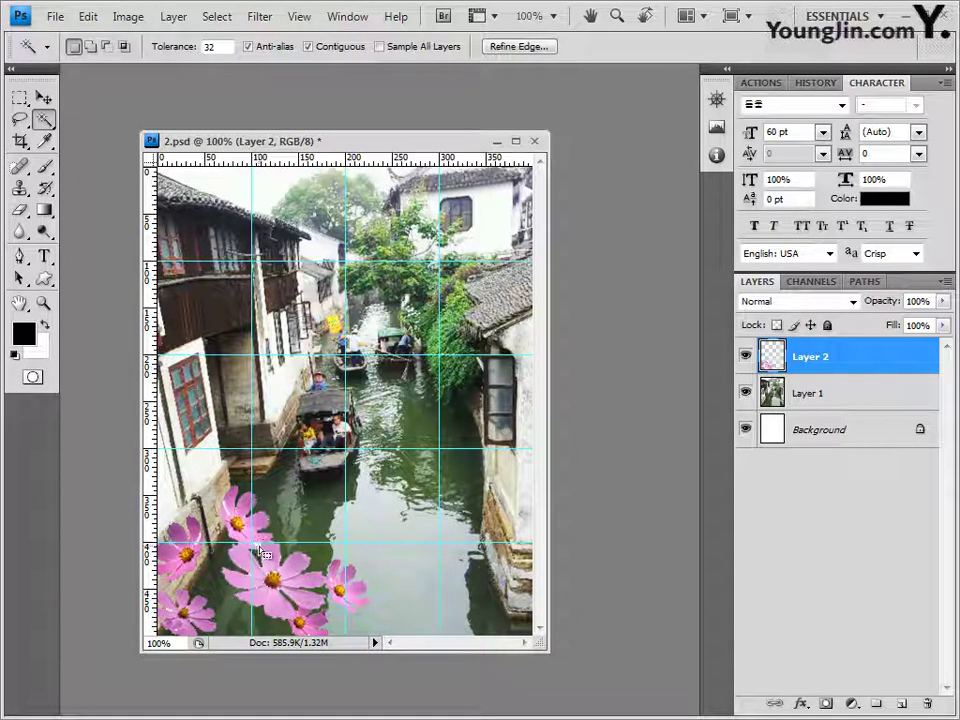
pyautogui.click(266, 549)
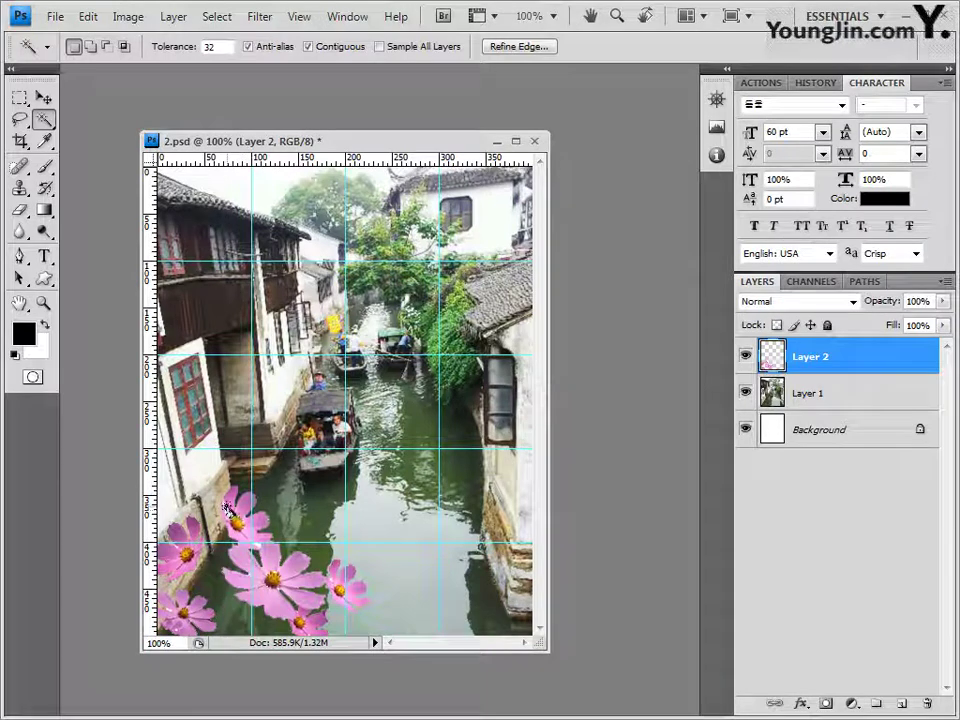
# Step: Set the Magic Wand tolerance to 10 and reselect the small white area at the upper flower's left petals
pyautogui.doubleClick(212, 47)
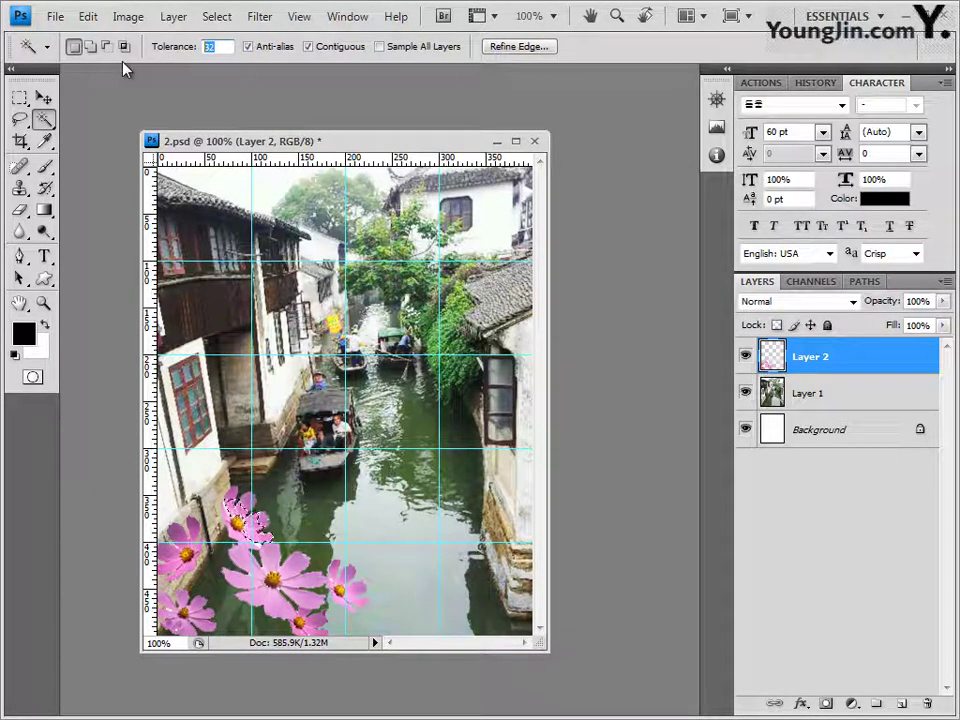
pyautogui.write('10')
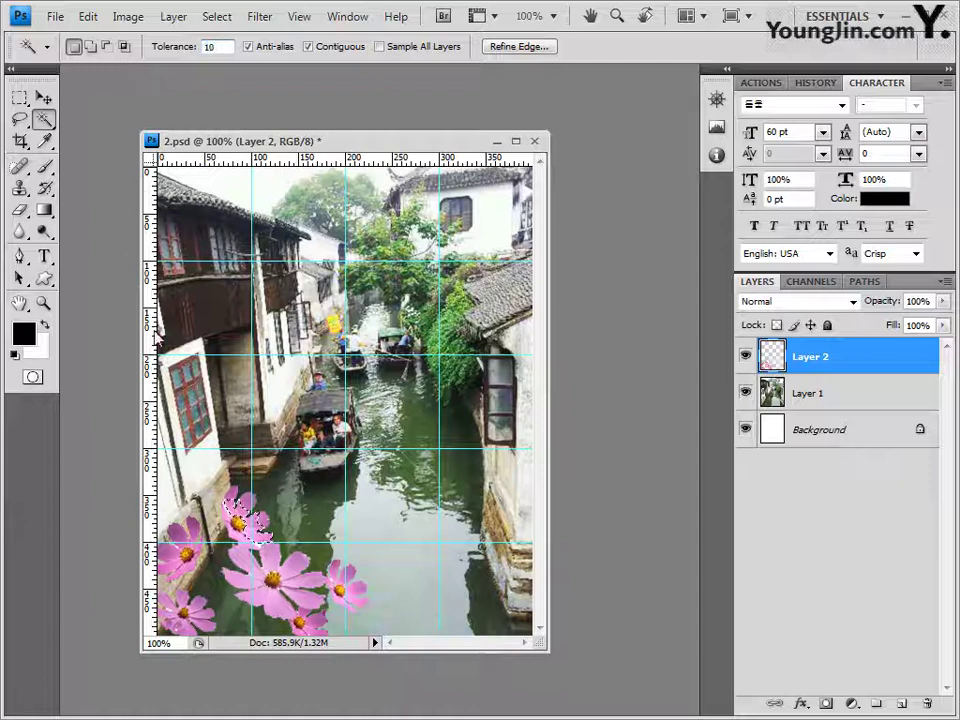
pyautogui.hotkey('ctrl', 'd')
pyautogui.click(227, 509)
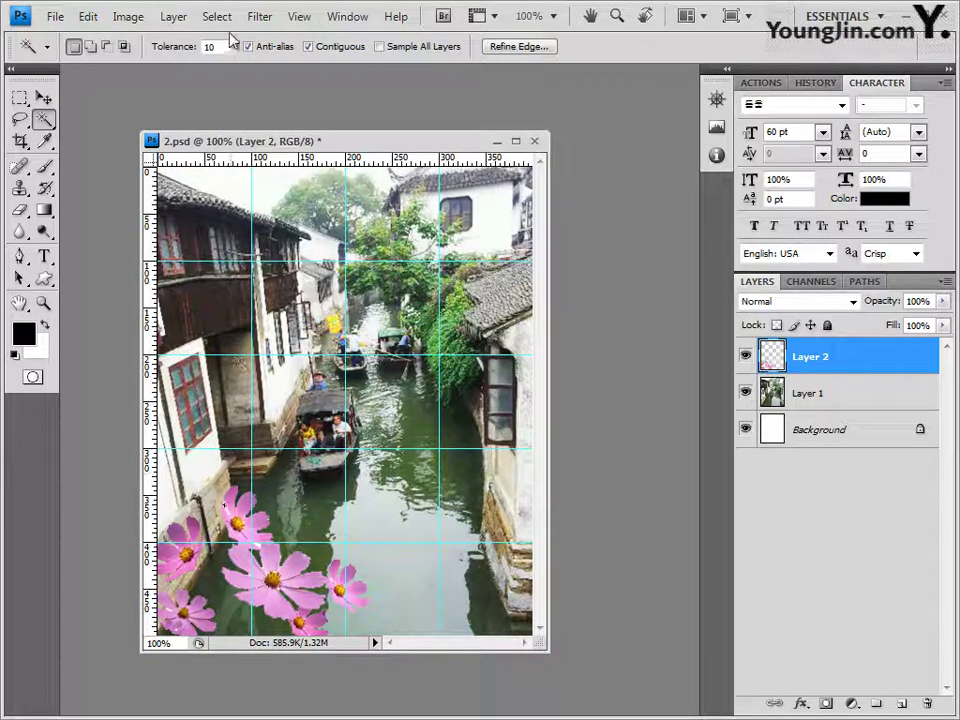
# Step: Set the Eraser to a hard 5 px brush and erase the leftover white around the upper flower's petals
pyautogui.click(20, 212)
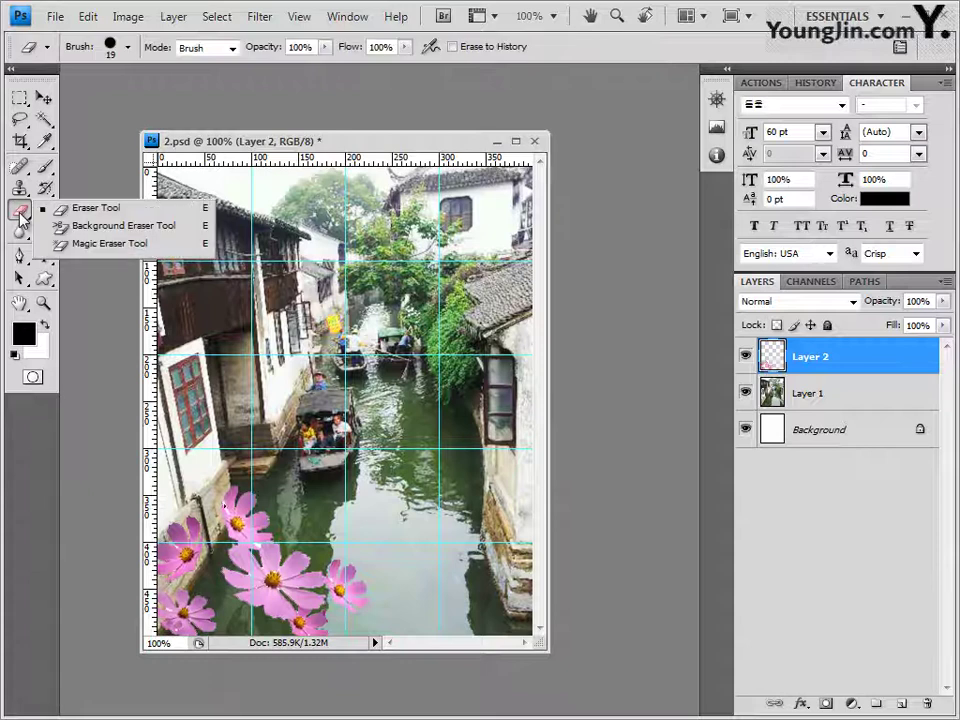
pyautogui.click(20, 212)
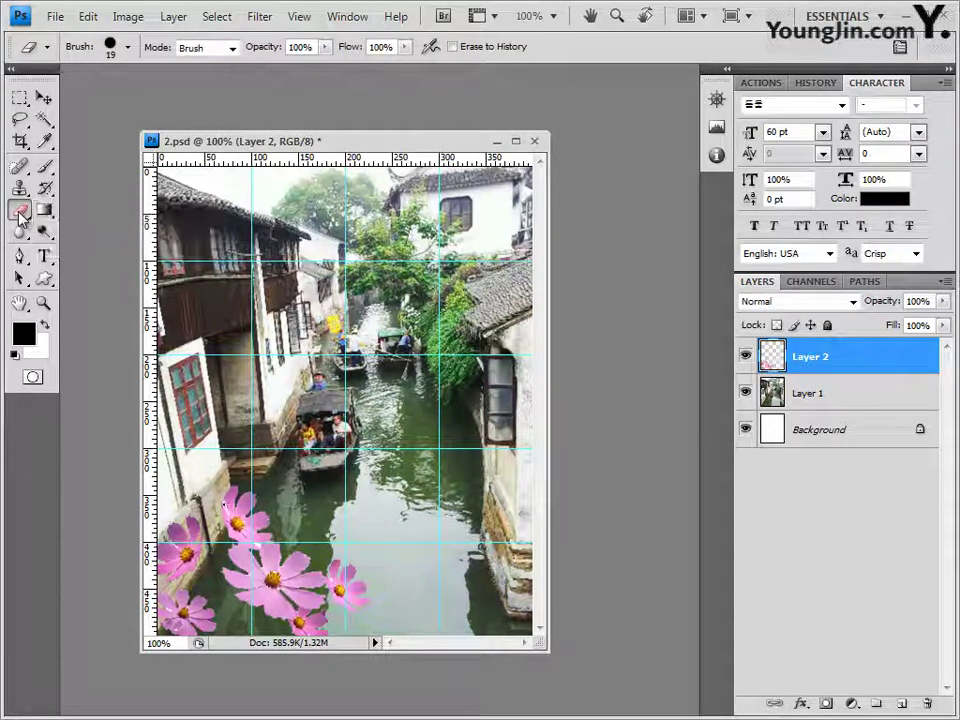
pyautogui.click(130, 52)
pyautogui.rightClick(405, 360)
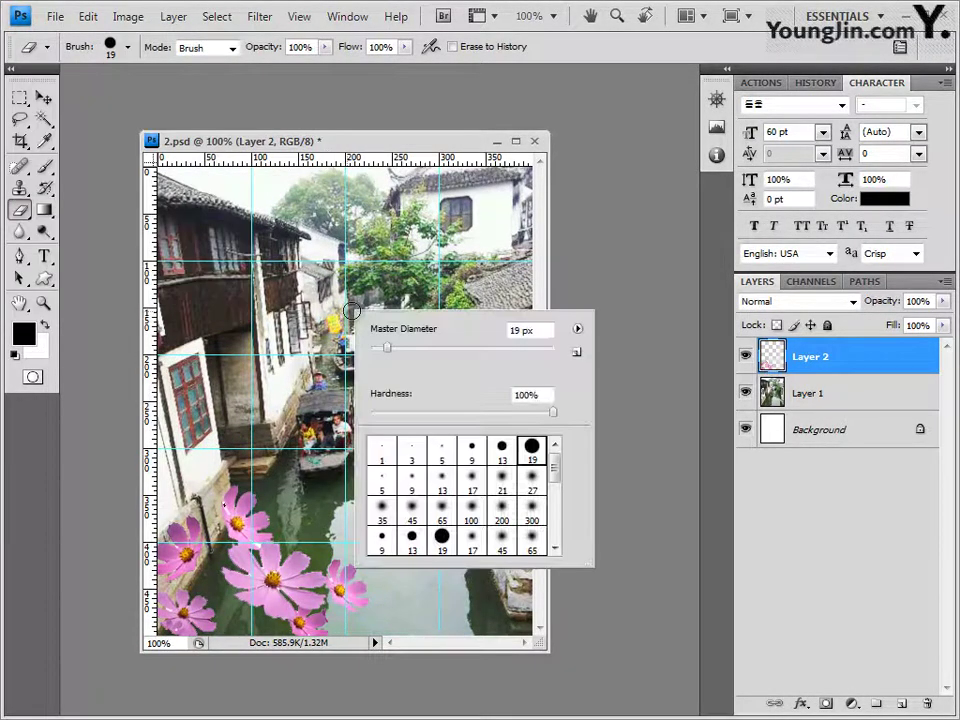
pyautogui.moveTo(448, 349); pyautogui.dragTo(376, 349)
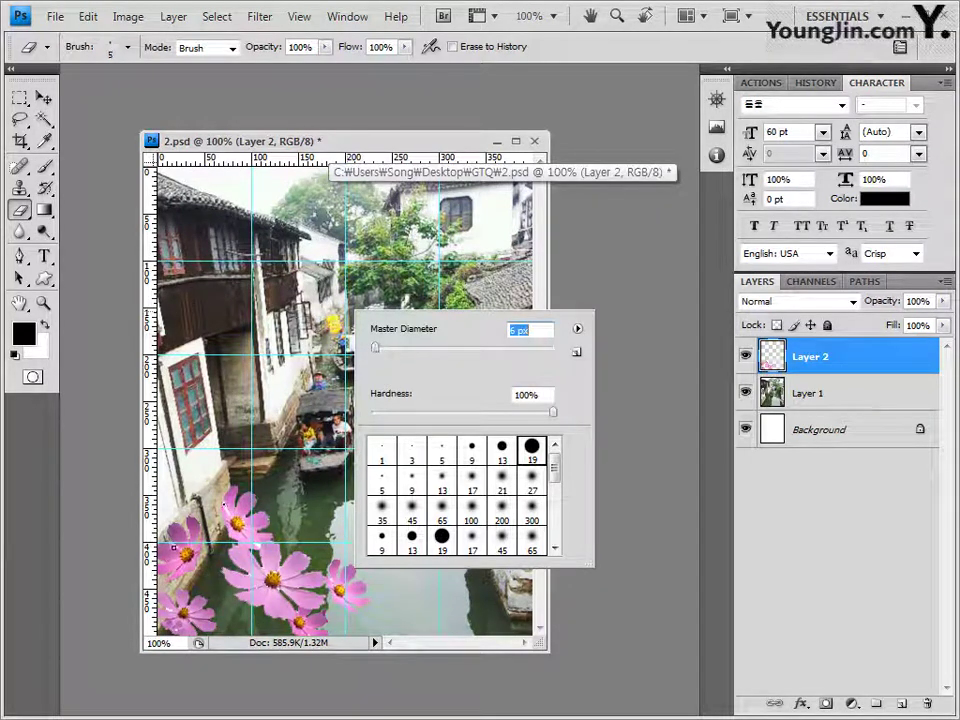
pyautogui.press('Return')
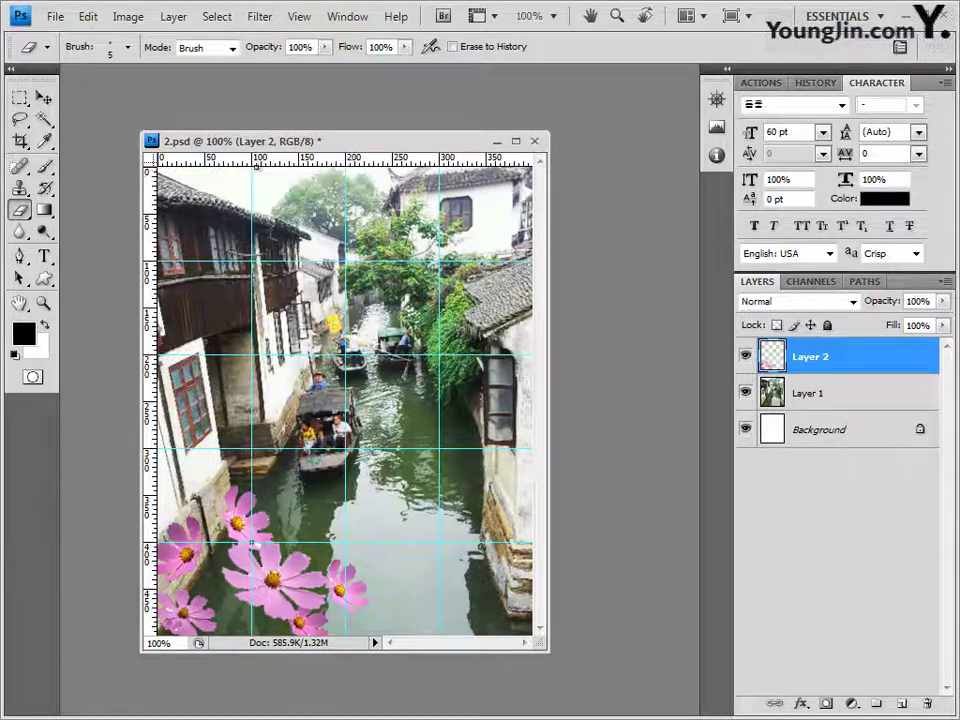
# Step: Step back in the history to undo the last Eraser stroke on the flower layer
pyautogui.click(813, 84)
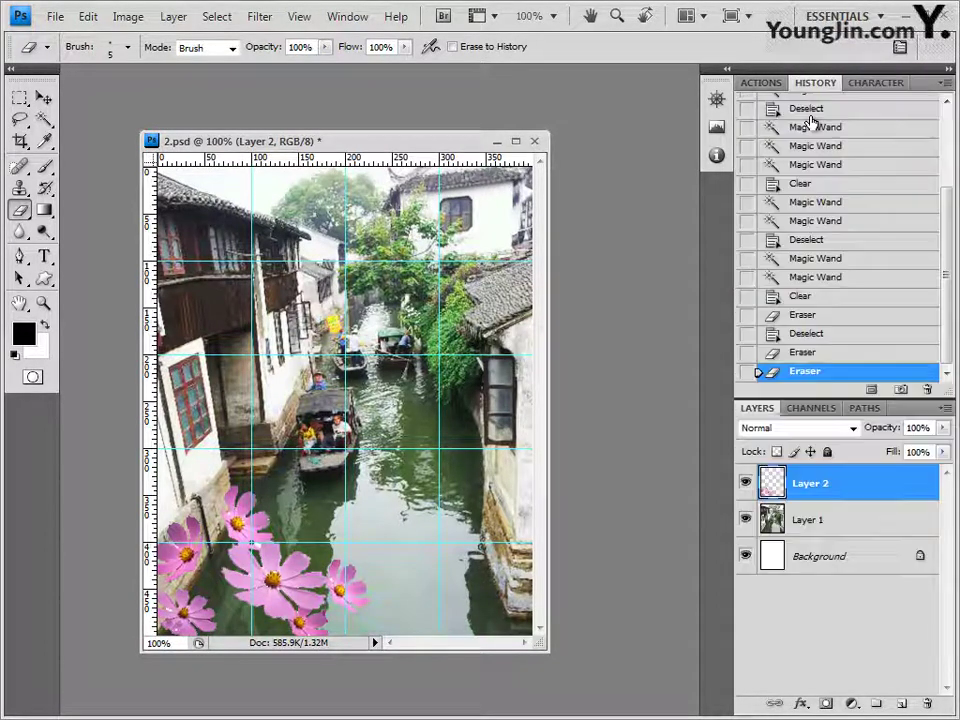
pyautogui.click(810, 351)
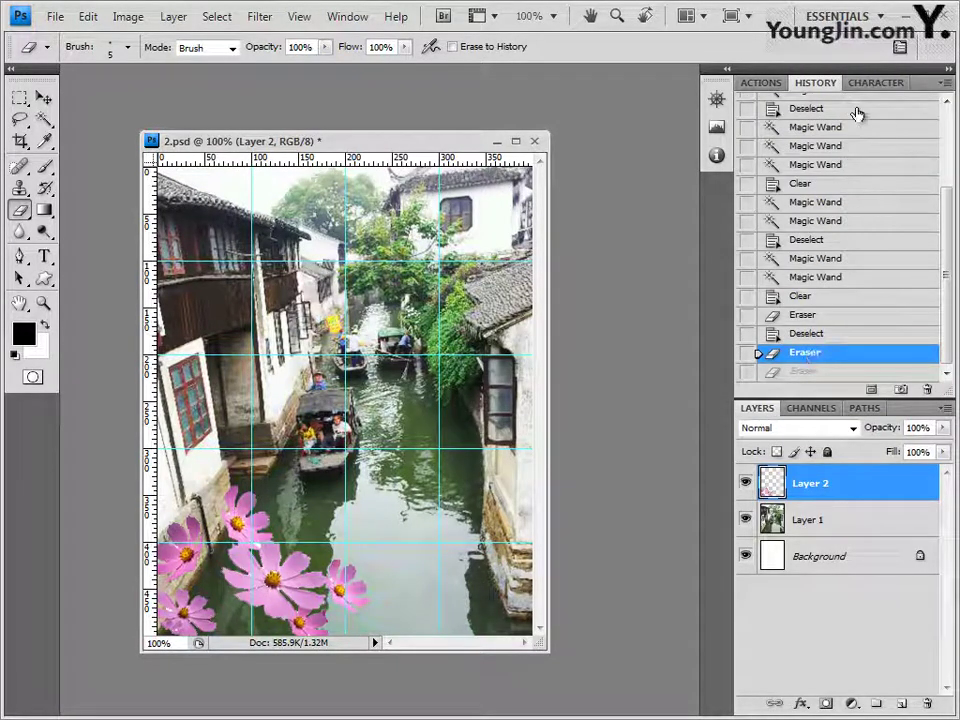
pyautogui.click(876, 83)
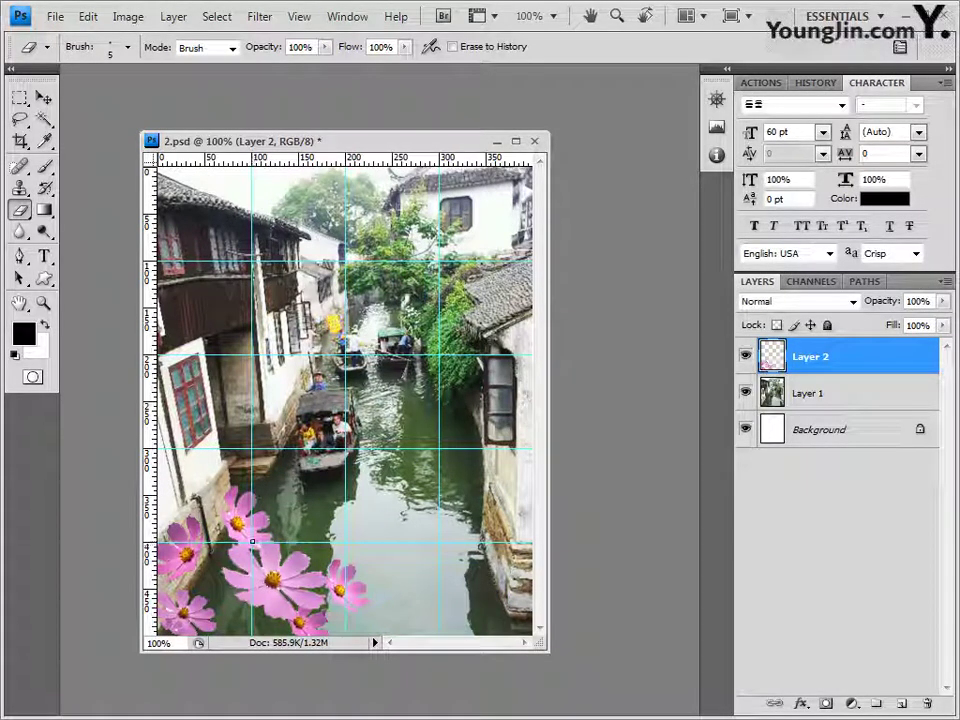
pyautogui.click(815, 83)
pyautogui.click(800, 352)
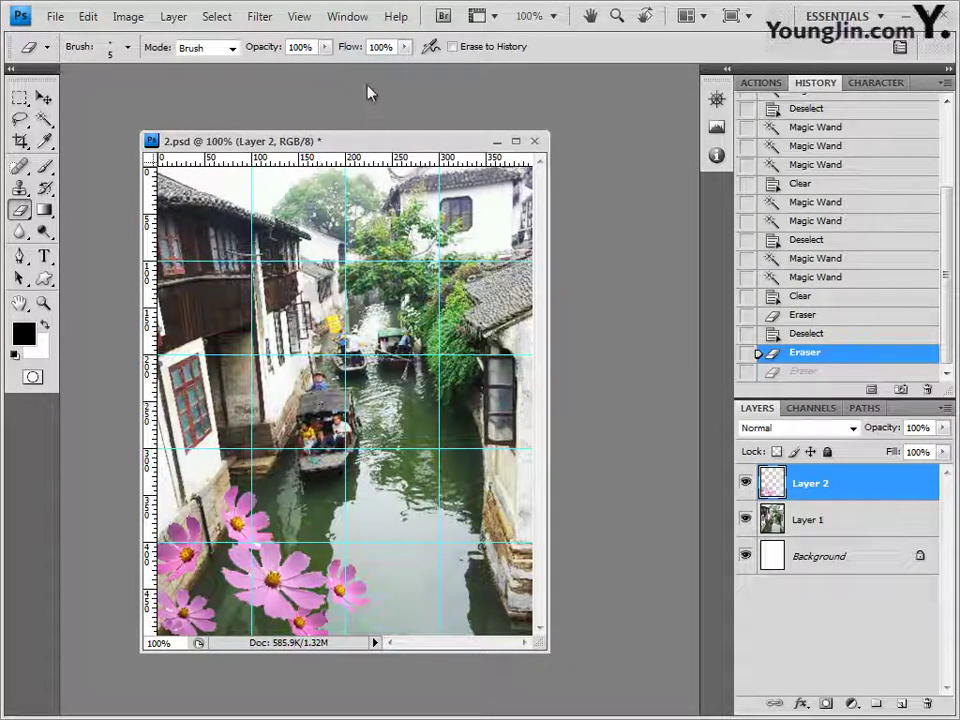
# Step: Turn off snapping, try another Eraser stroke between the upper and central flowers, and step back one history state
pyautogui.click(345, 17)
pyautogui.moveTo(308, 18)
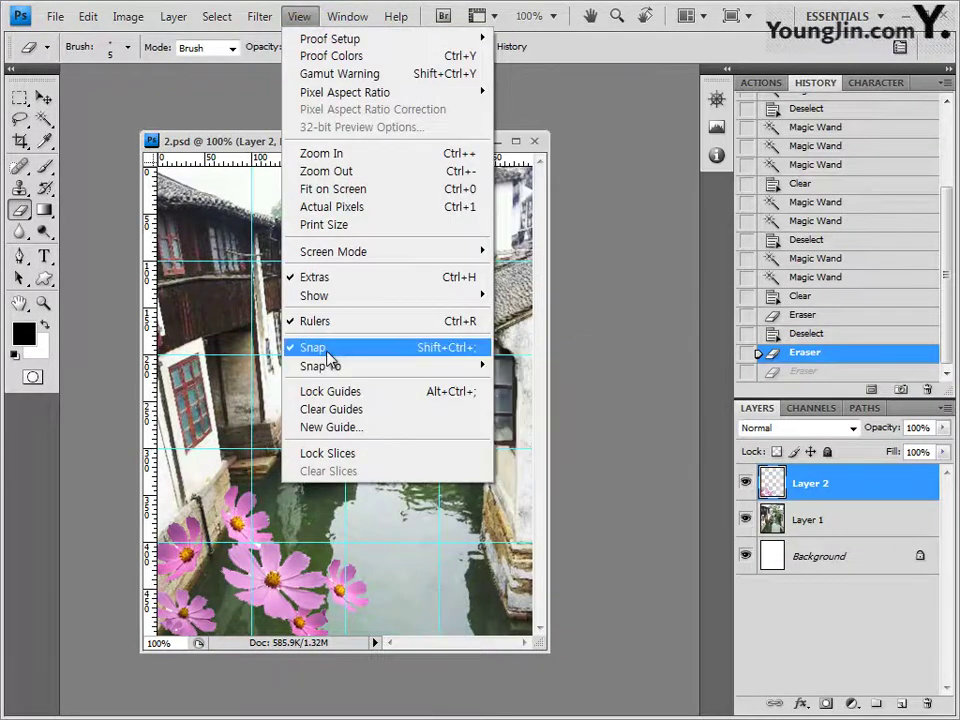
pyautogui.click(313, 348)
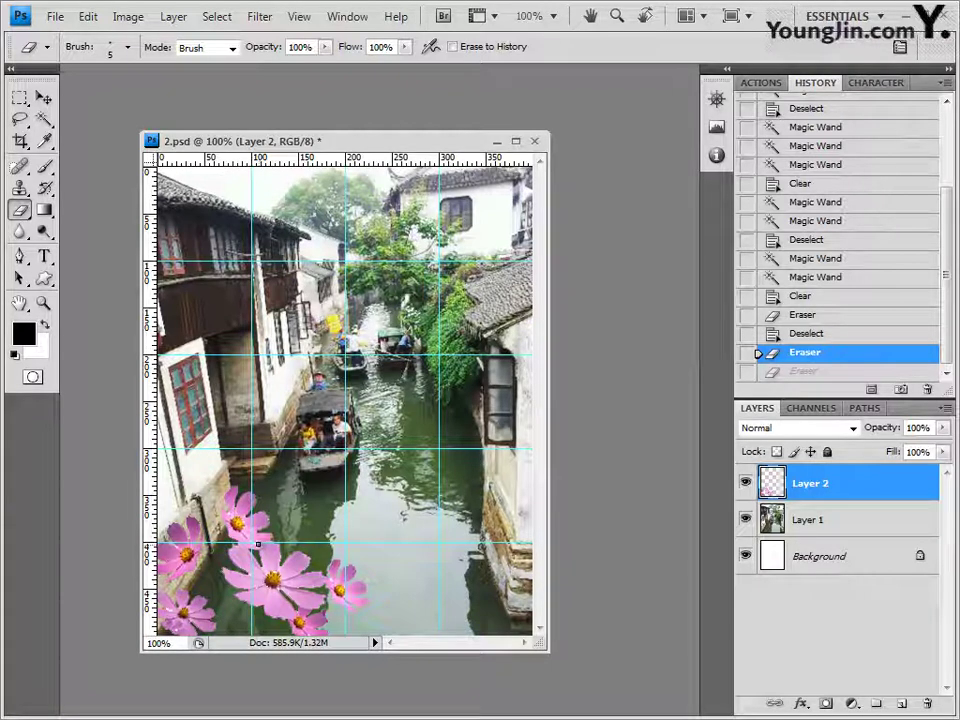
pyautogui.hotkey('ctrl', 'z')
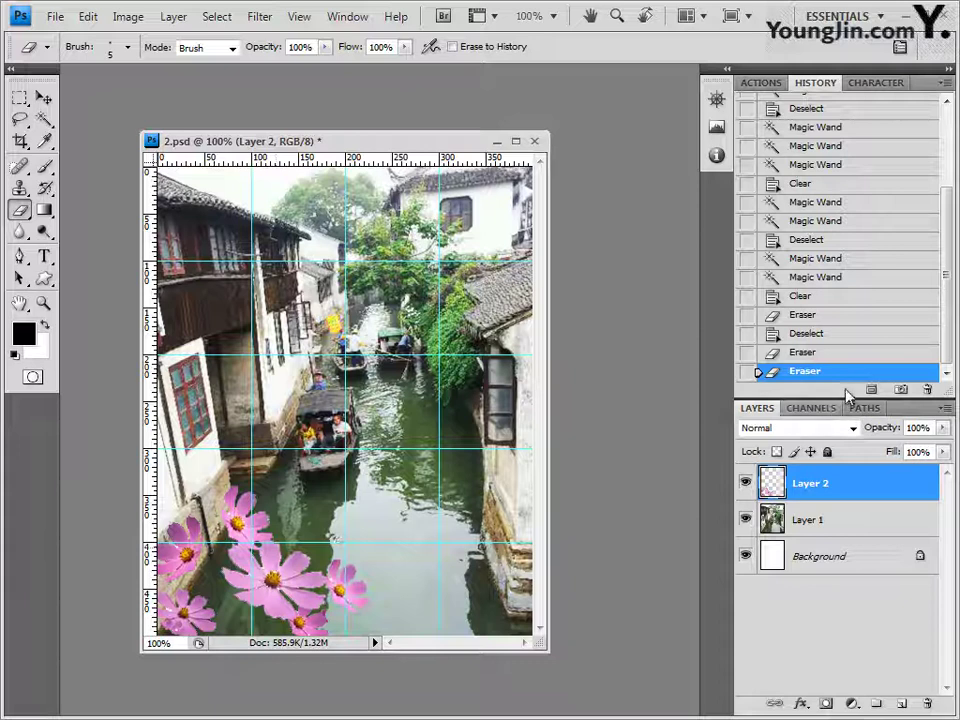
pyautogui.click(815, 353)
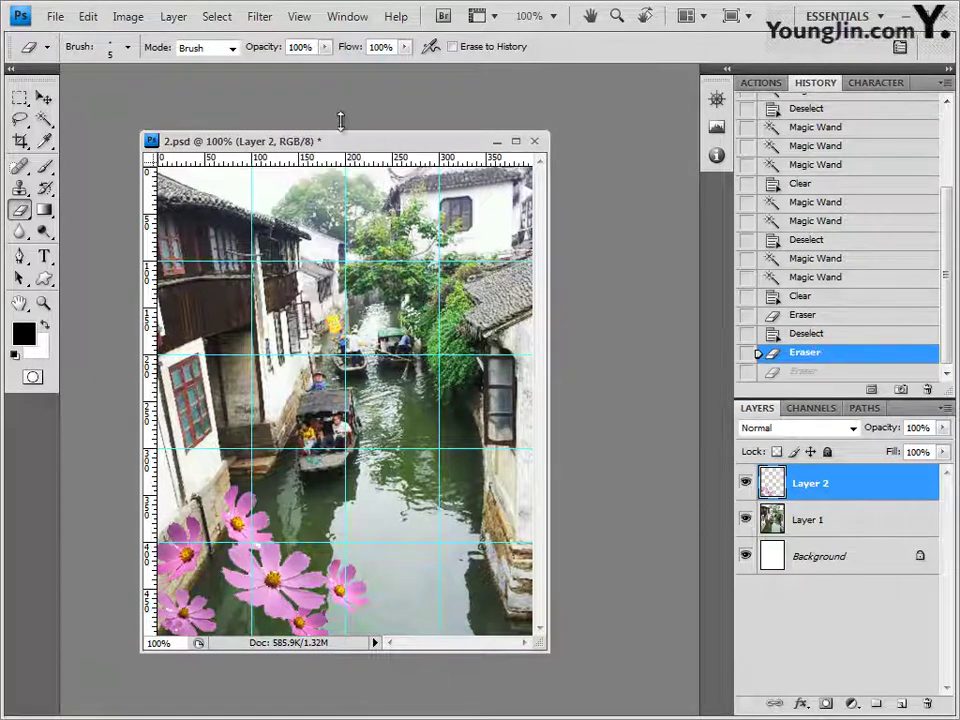
# Step: Turn snapping back on and switch to the Move tool
pyautogui.click(299, 16)
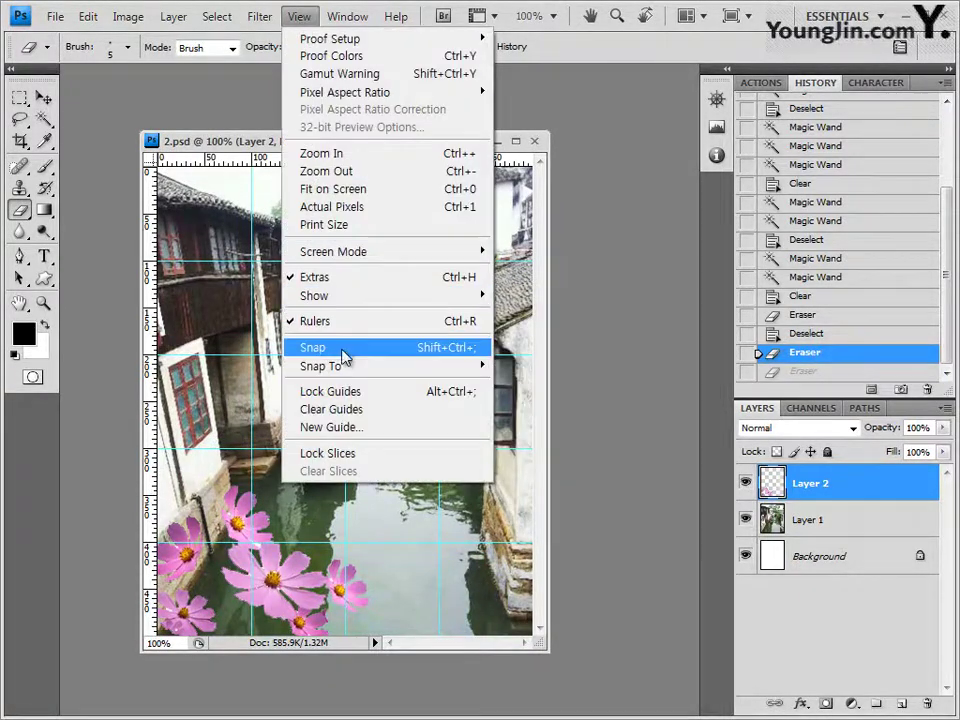
pyautogui.click(343, 349)
pyautogui.click(43, 97)
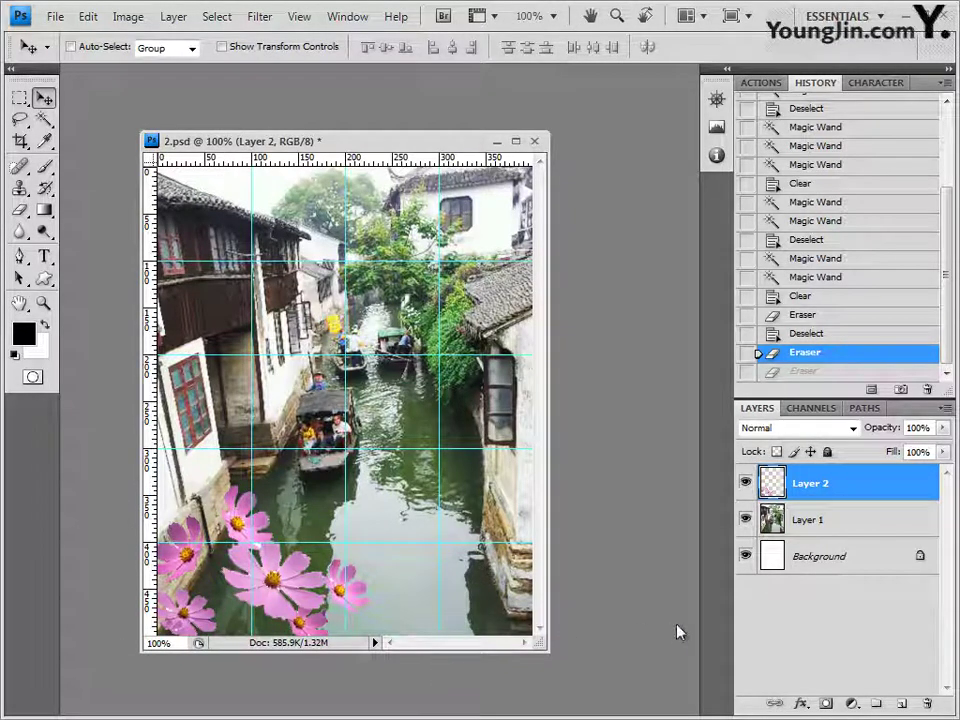
# Step: Add a Hue/Saturation adjustment layer masked to the flowers of Layer 2, with Colorize on and saturation 71
pyautogui.keyDown('ctrl'); pyautogui.click(772, 485); pyautogui.keyUp('ctrl')
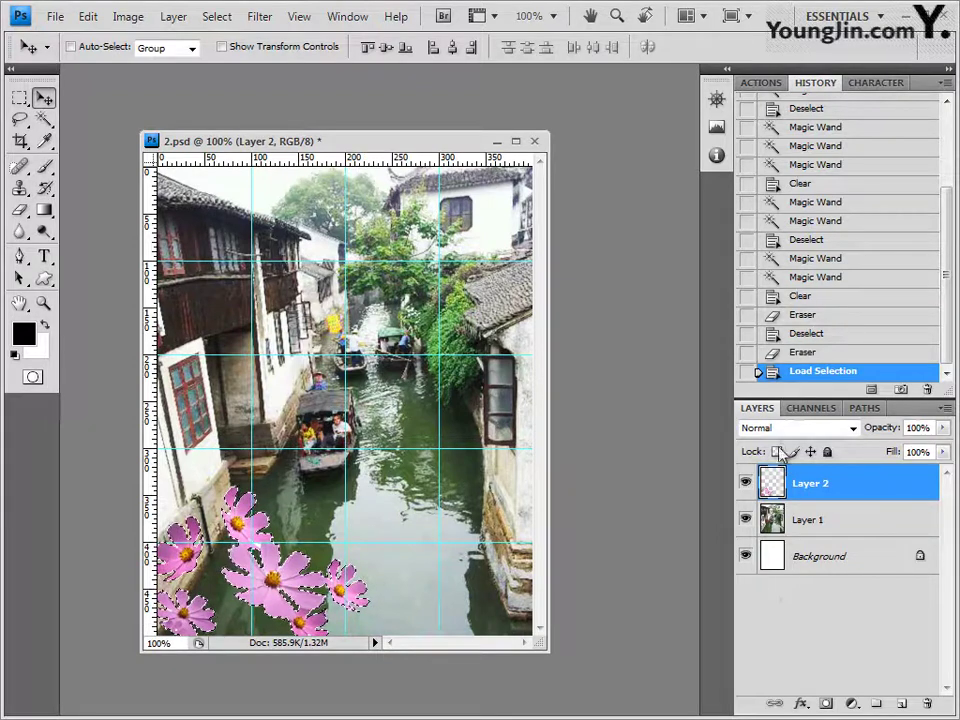
pyautogui.click(851, 703)
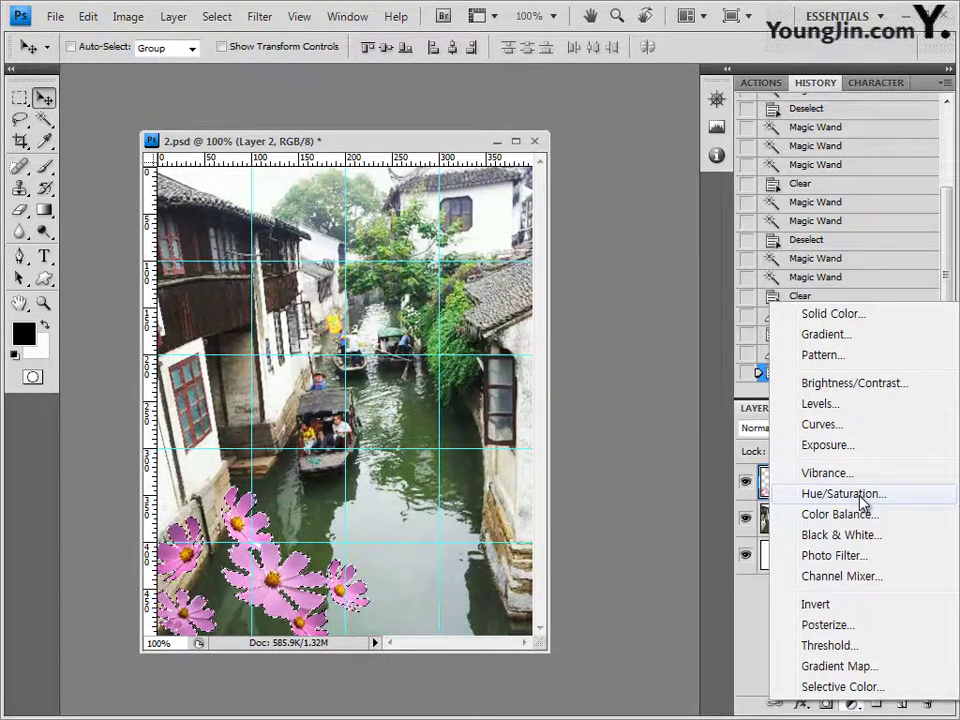
pyautogui.click(808, 497)
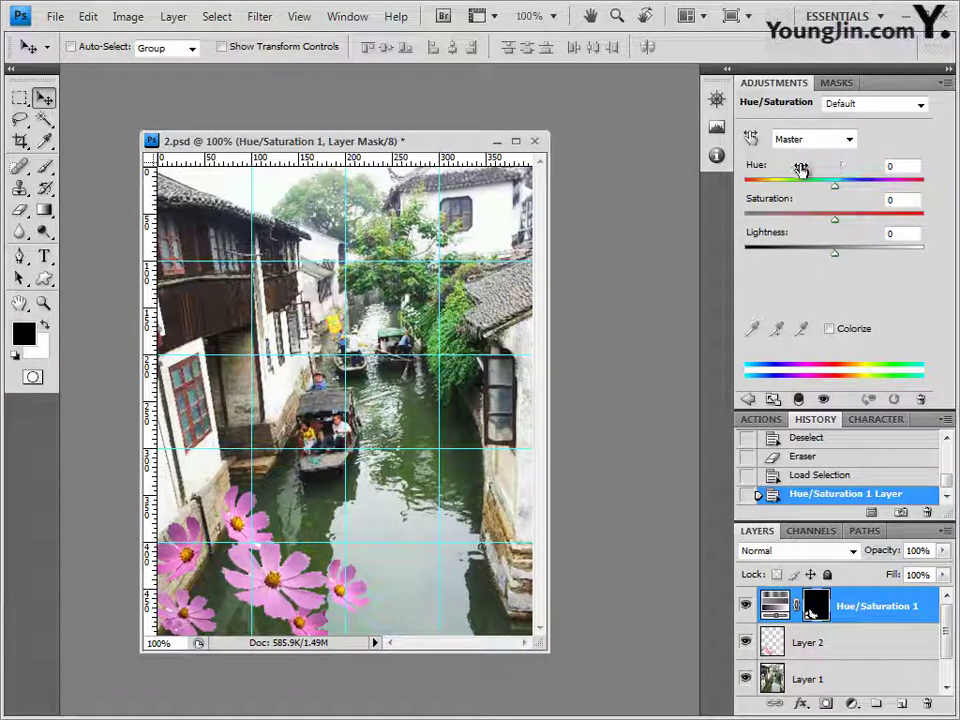
pyautogui.click(828, 330)
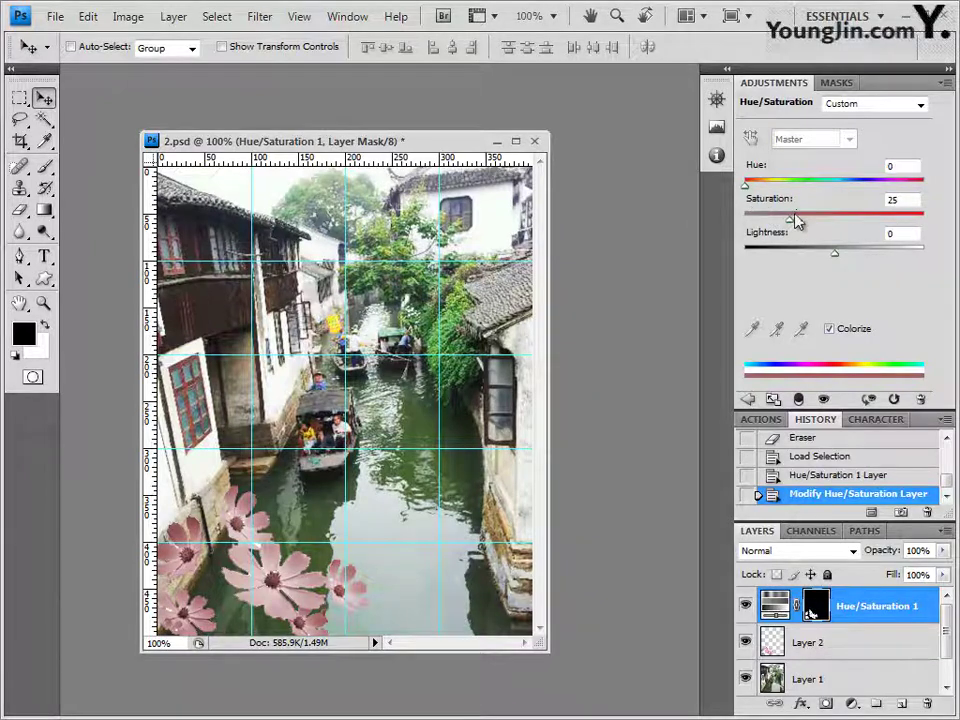
pyautogui.moveTo(786, 224); pyautogui.dragTo(873, 224)
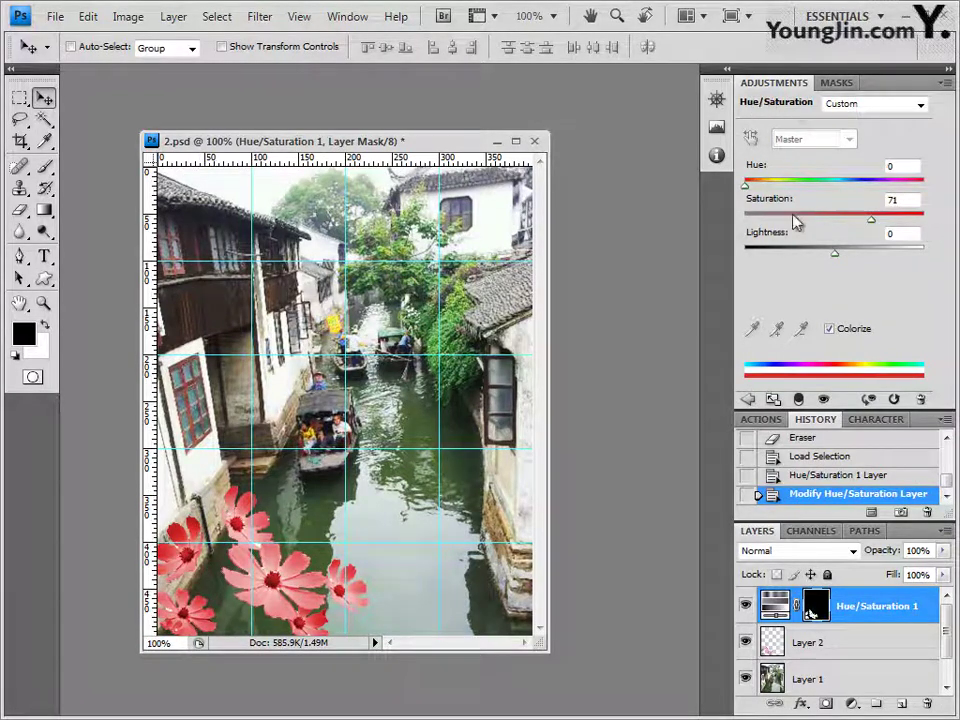
# Step: Close the Adjustments tab group and enlarge the layer list so that all layers fit
pyautogui.click(945, 84)
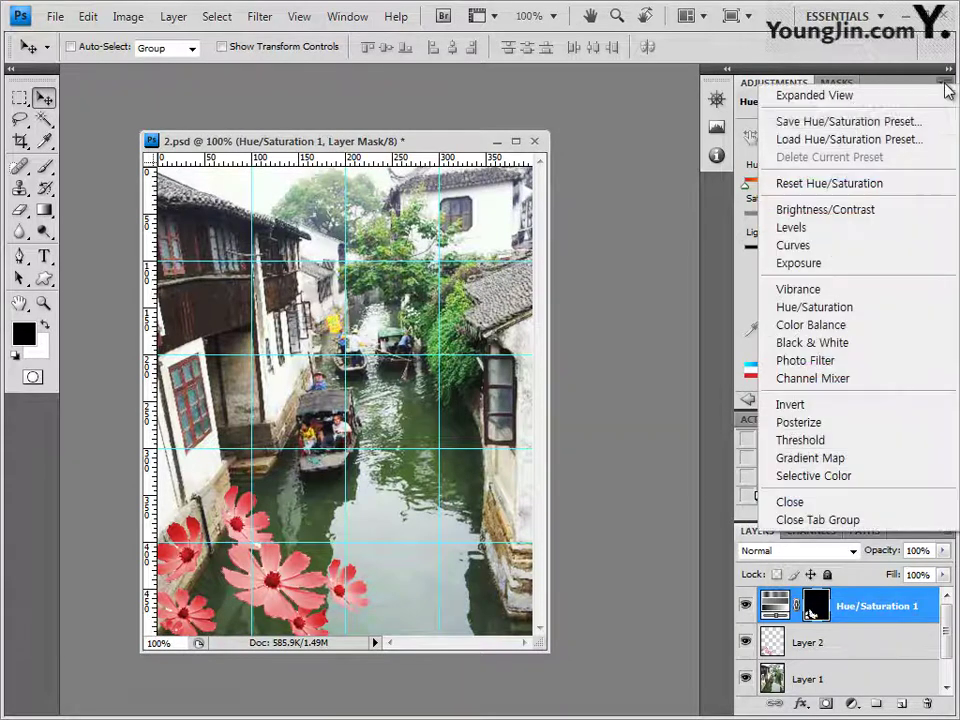
pyautogui.click(904, 520)
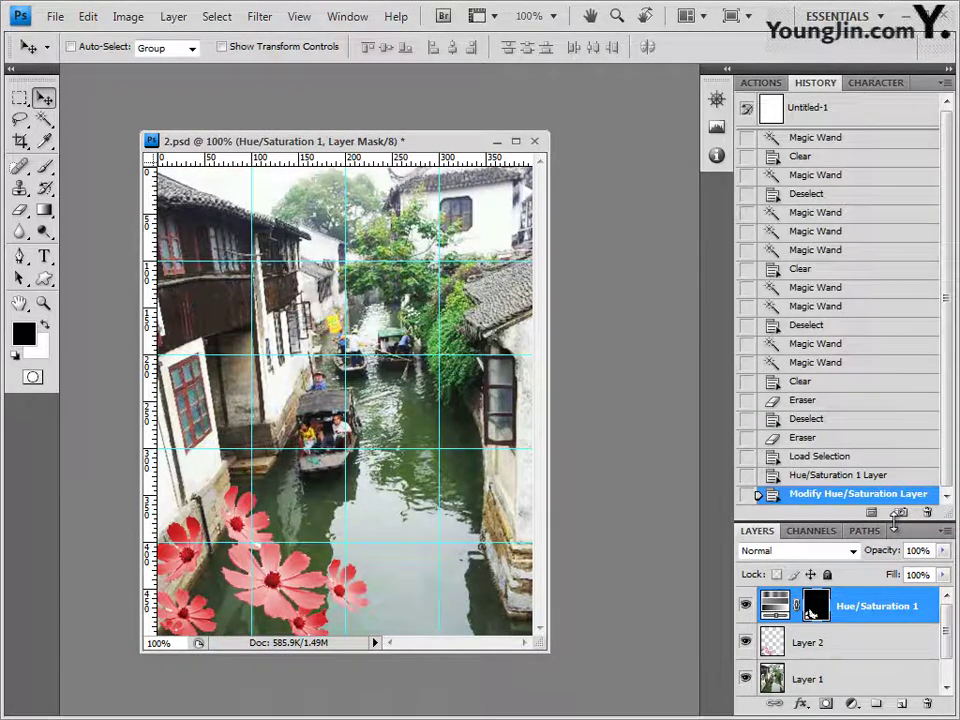
pyautogui.moveTo(895, 525); pyautogui.dragTo(885, 326)
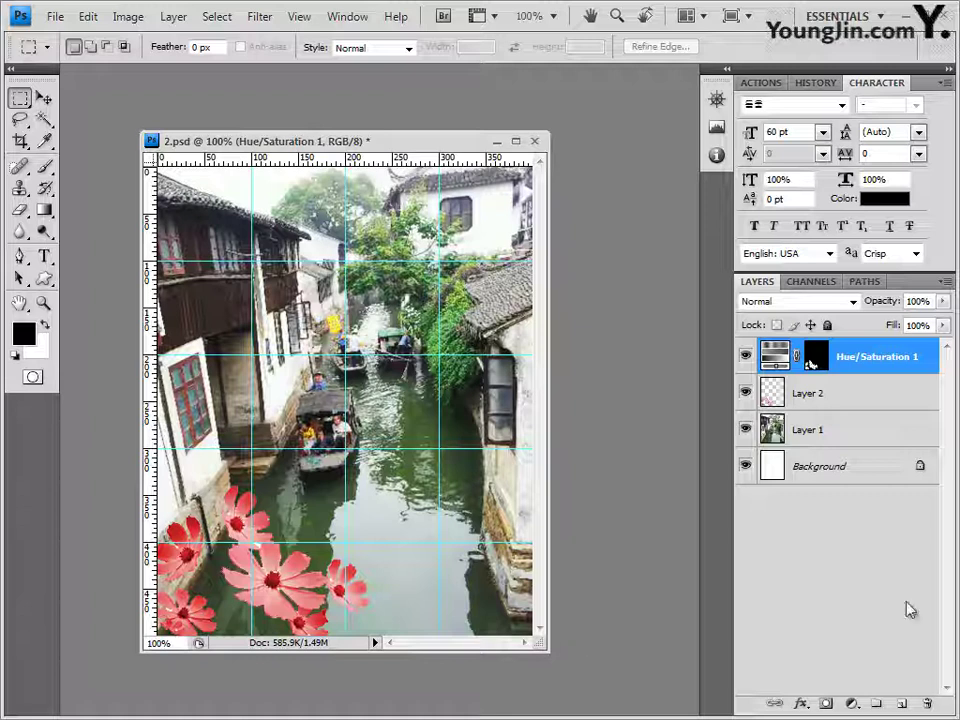
# Step: Duplicate the canal photo on Layer 1 and move the copy above the Hue/Saturation layer
pyautogui.click(836, 442)
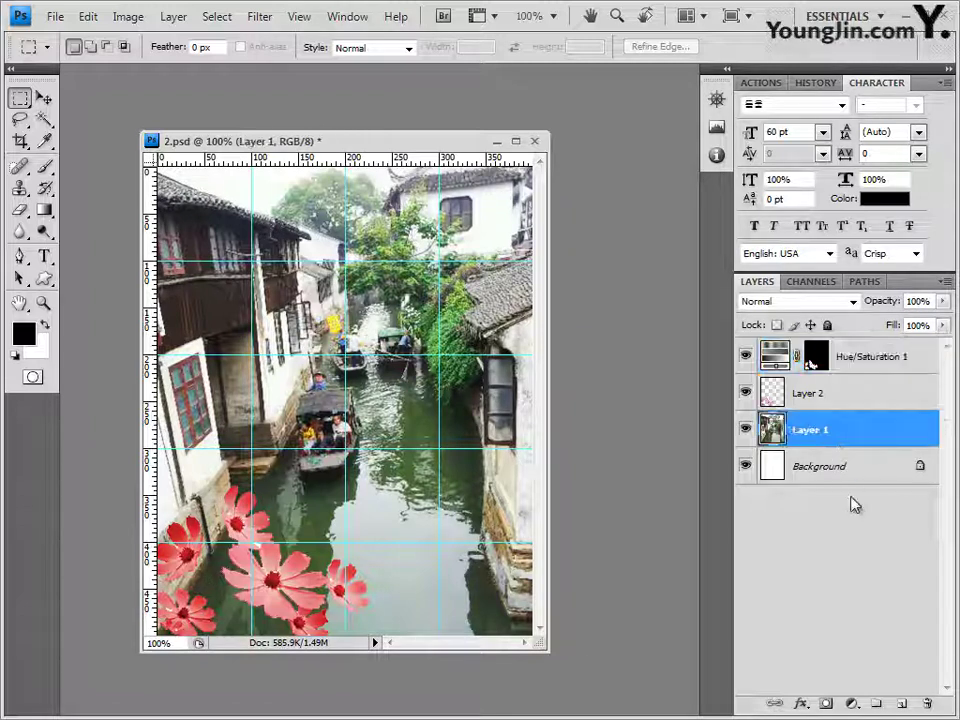
pyautogui.hotkey('ctrl', 'j')
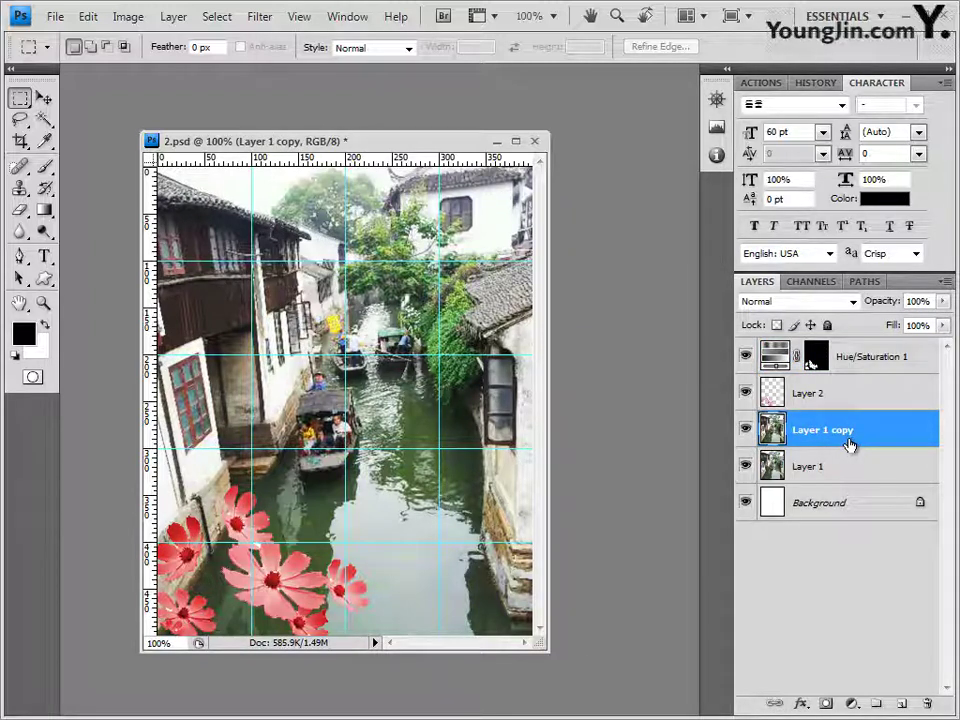
pyautogui.moveTo(845, 433); pyautogui.dragTo(842, 342)
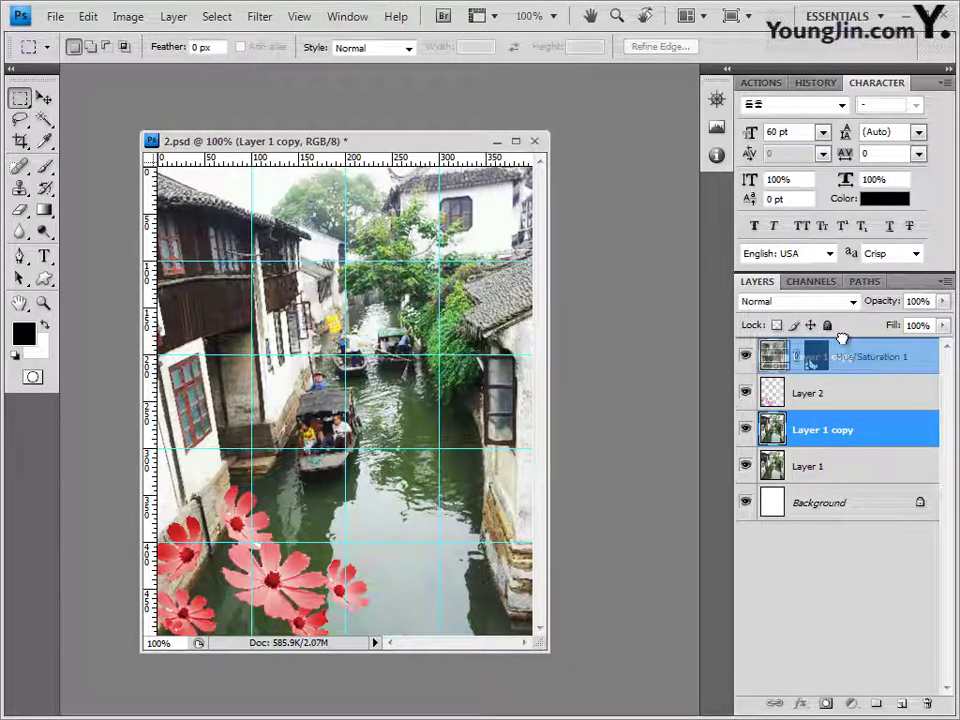
pyautogui.moveTo(843, 340); pyautogui.dragTo(843, 342)
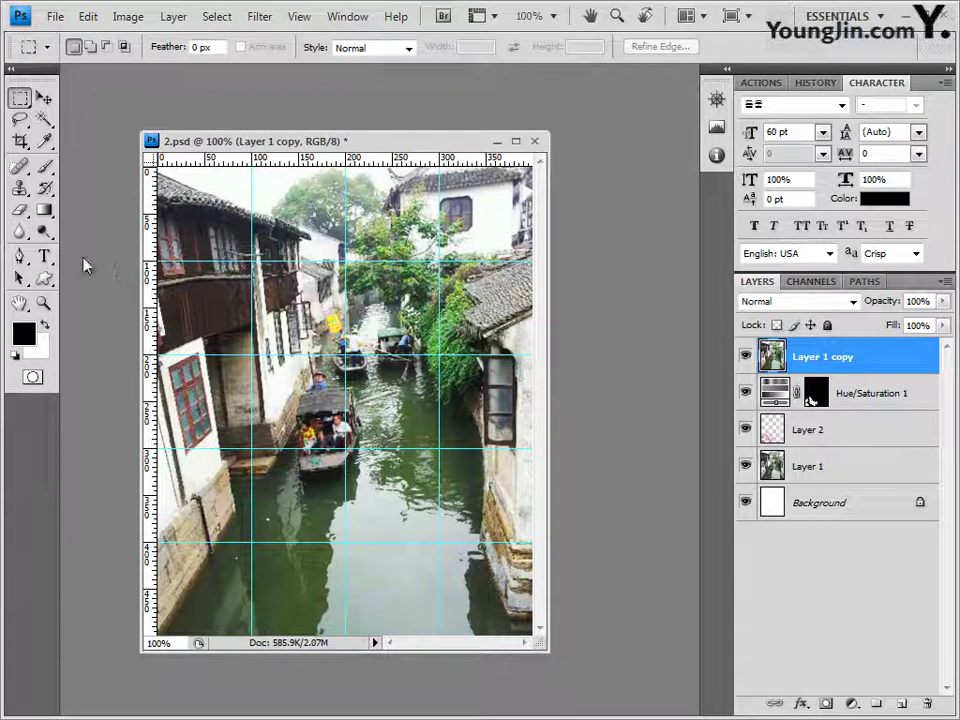
# Step: Apply the Artistic Watercolor filter to Layer 1 copy
pyautogui.click(259, 16)
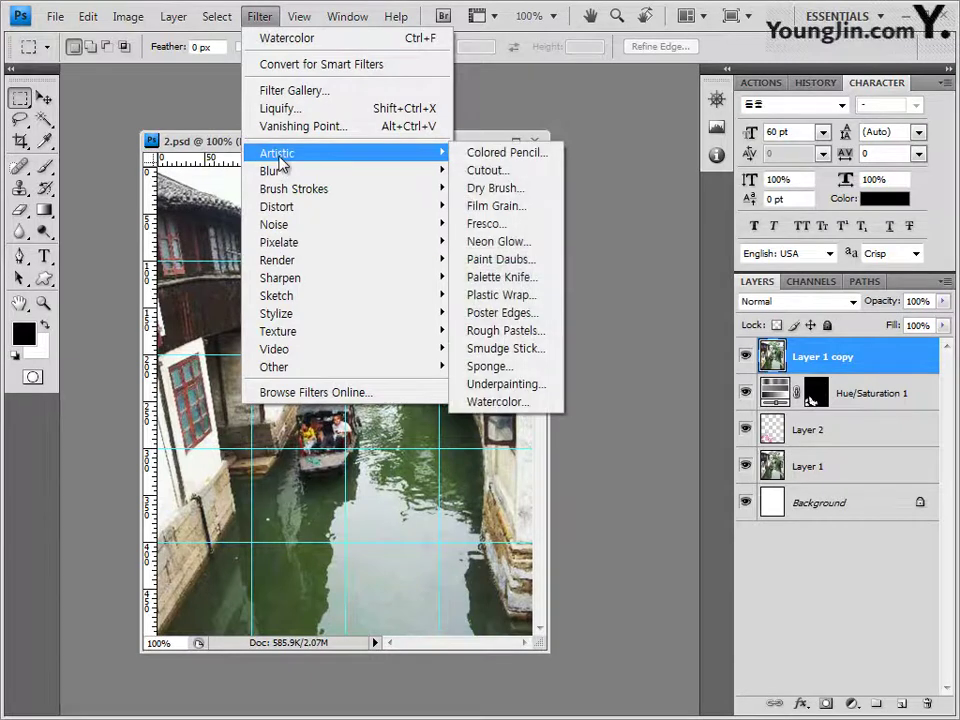
pyautogui.moveTo(429, 155)
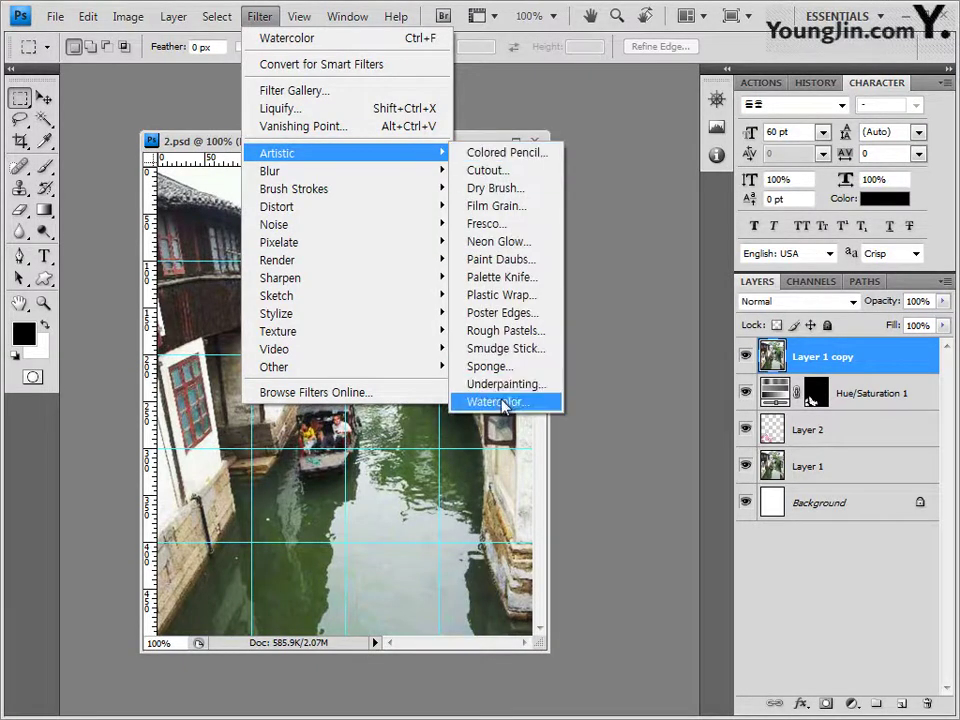
pyautogui.click(497, 401)
pyautogui.click(845, 55)
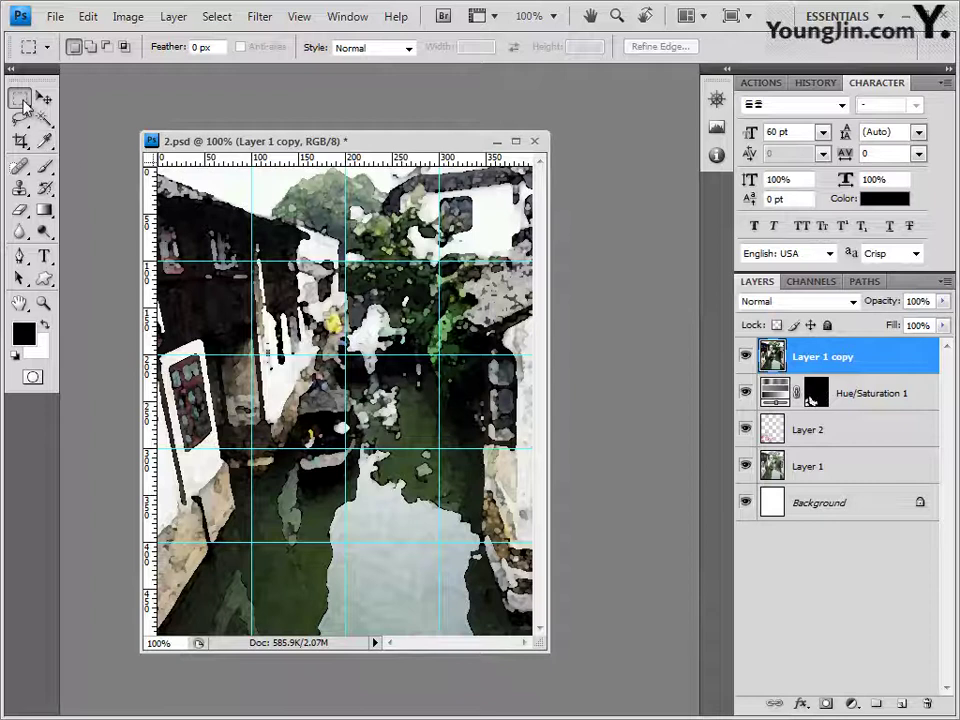
# Step: Draw a rectangular marquee selection inset about 40 px from each edge of the canvas
pyautogui.click(22, 100)
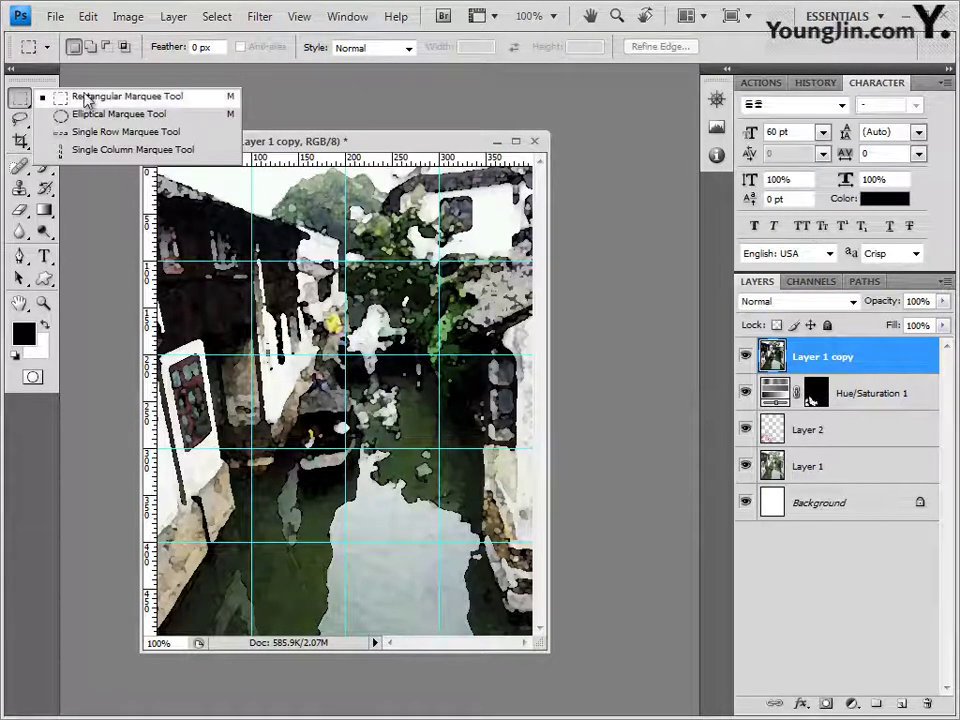
pyautogui.click(22, 100)
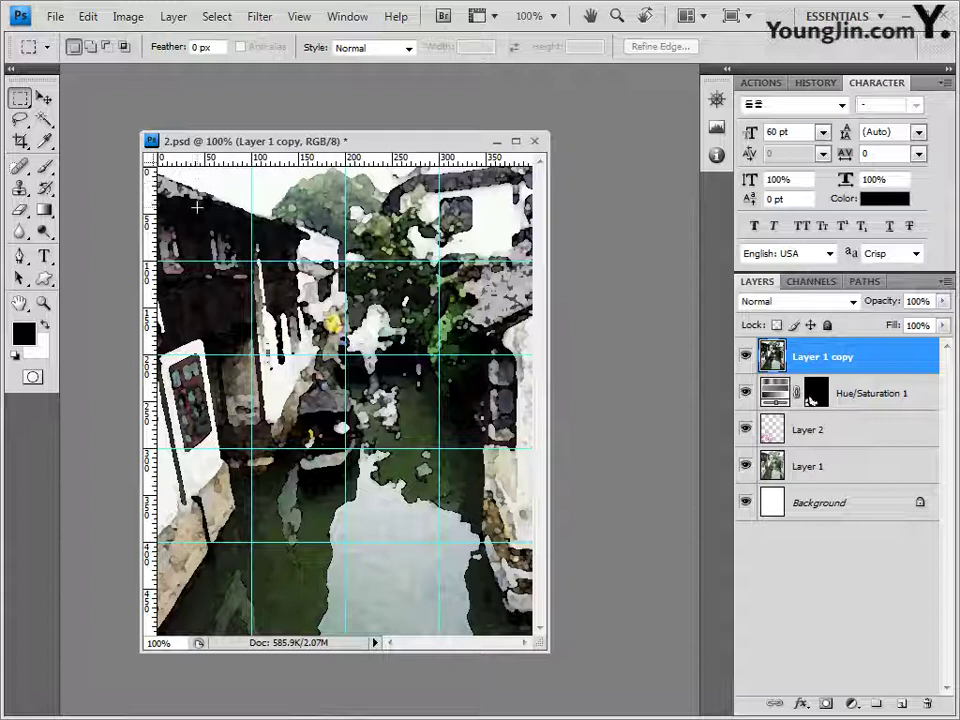
pyautogui.moveTo(210, 438); pyautogui.dragTo(452, 605)
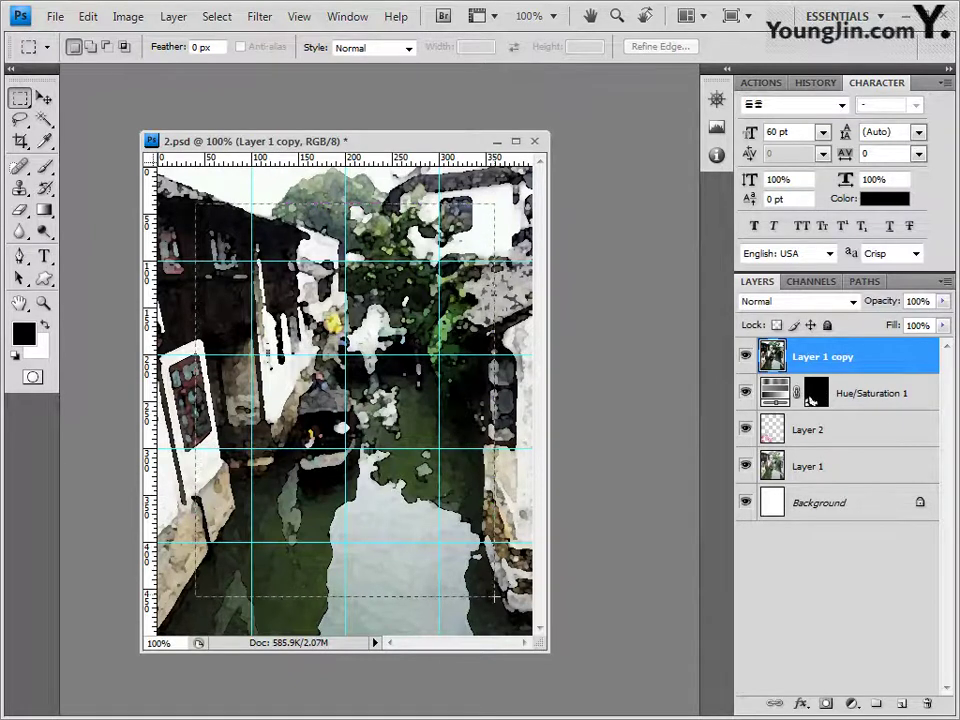
pyautogui.moveTo(493, 597); pyautogui.dragTo(493, 597)
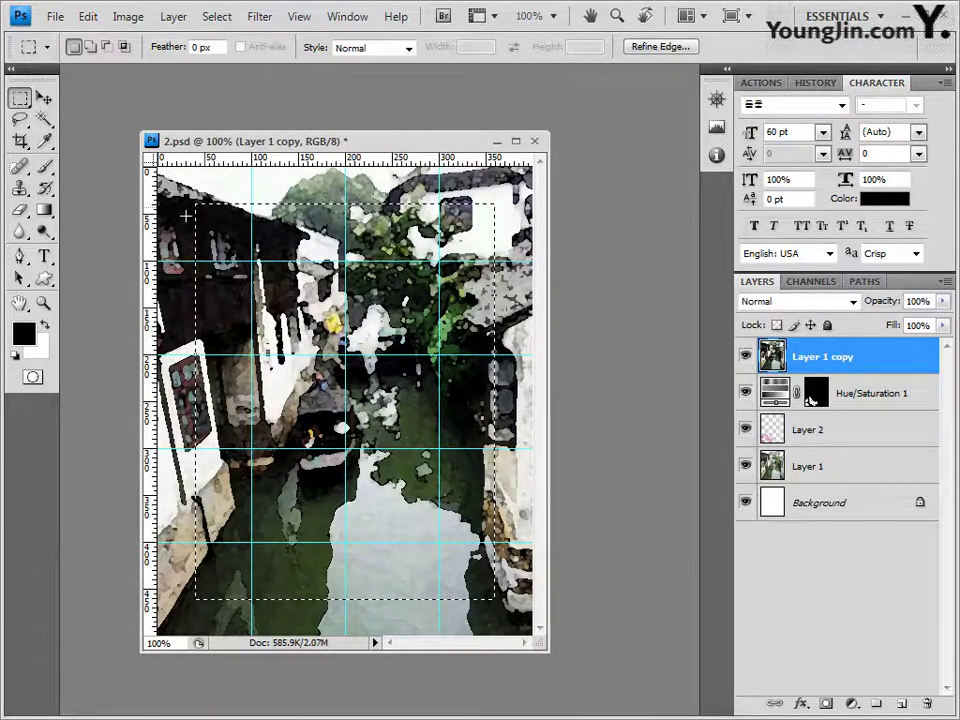
# Step: Smooth the rectangular selection with a 5 pixel sample radius, and delete its contents from Layer 1 copy before deselecting
pyautogui.click(226, 19)
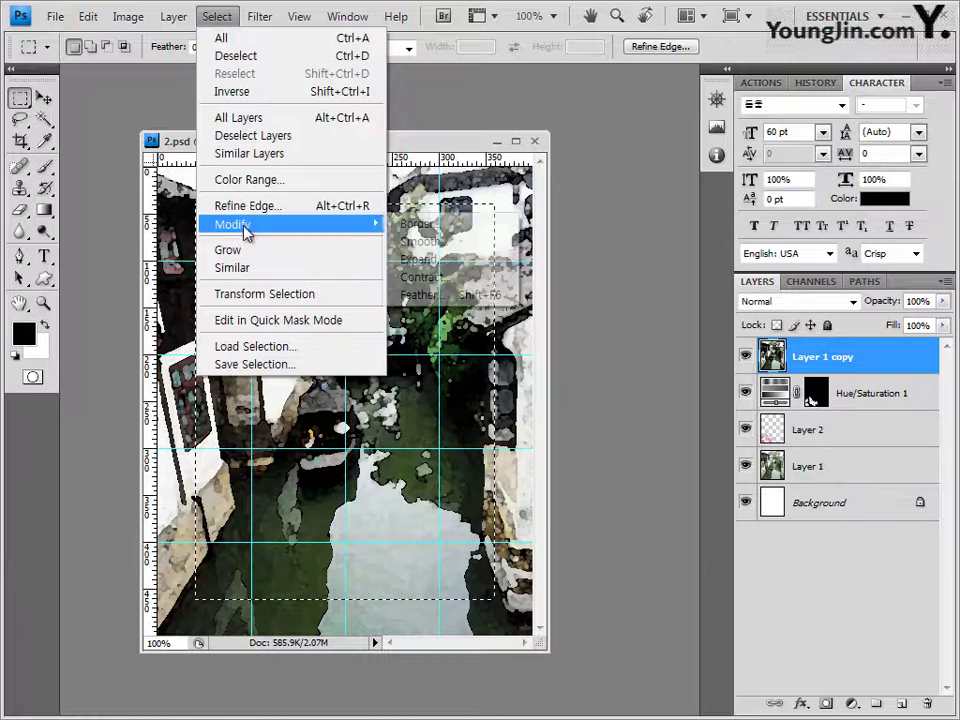
pyautogui.moveTo(382, 224)
pyautogui.click(455, 243)
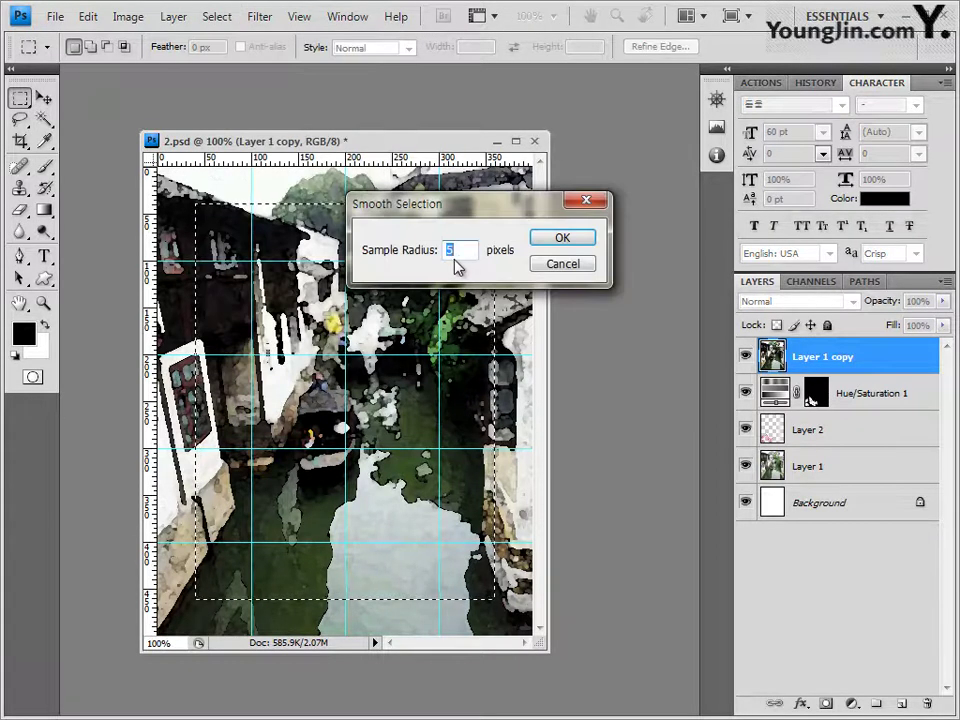
pyautogui.write('5')
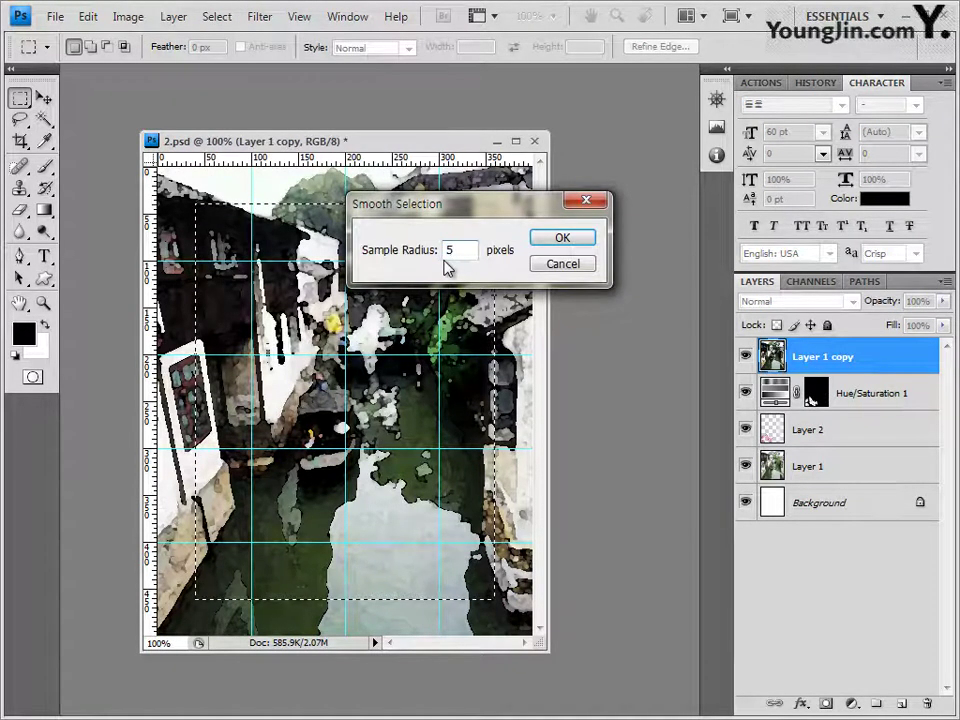
pyautogui.click(580, 242)
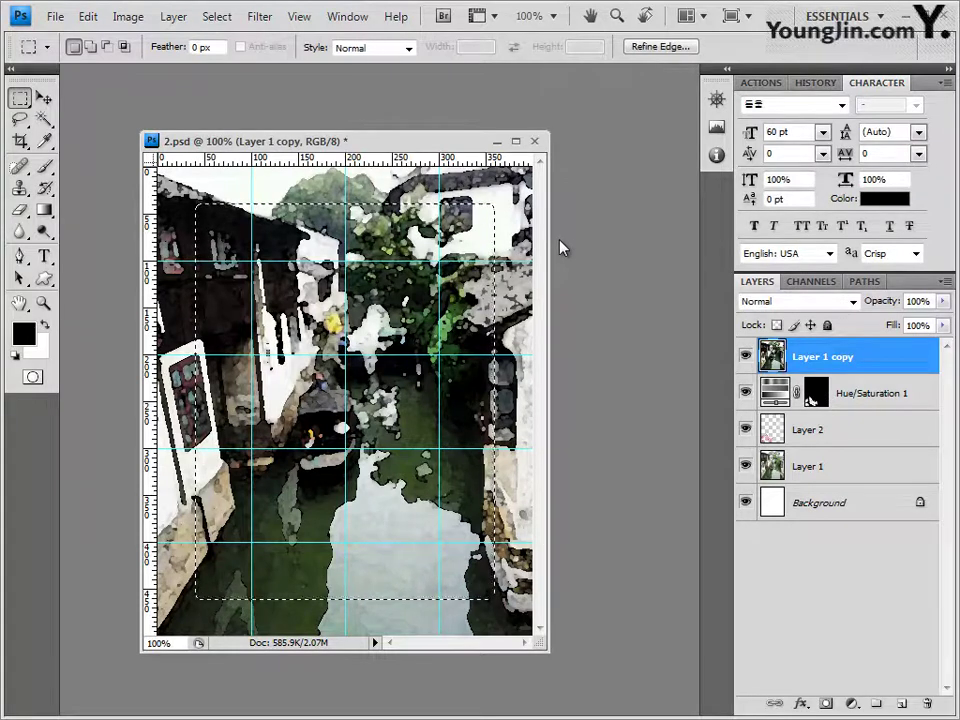
pyautogui.press('Delete')
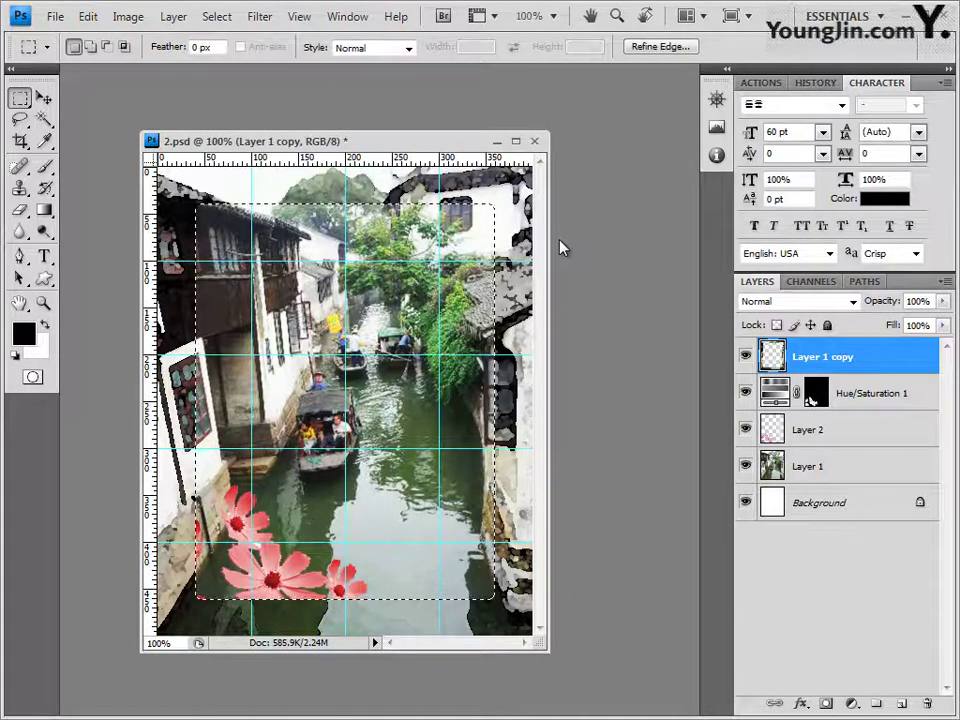
pyautogui.hotkey('ctrl', 'd')
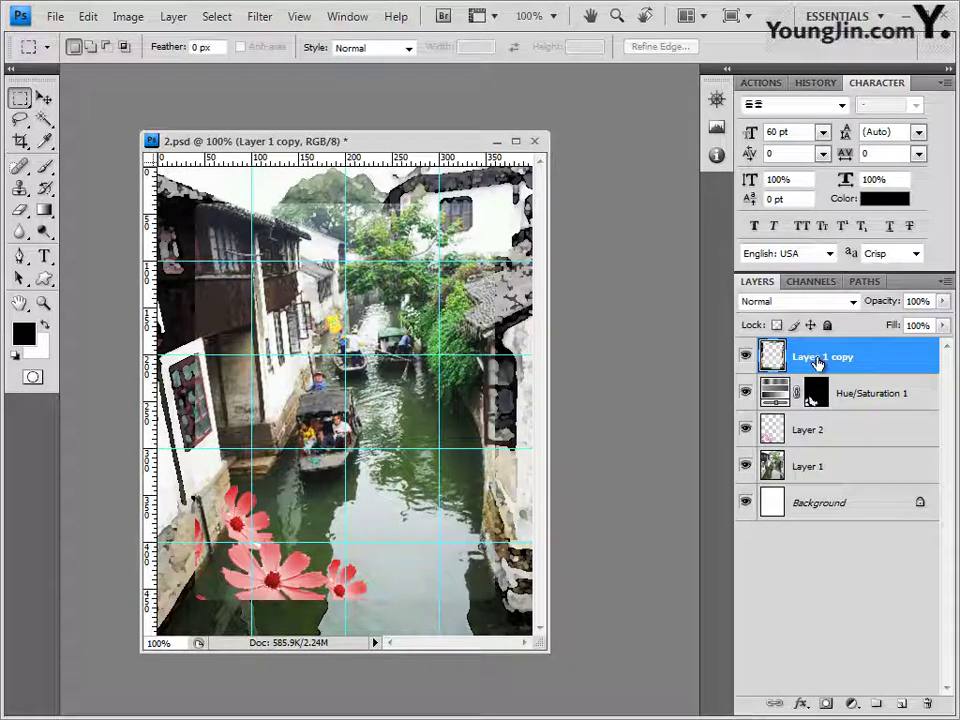
# Step: Give Layer 1 copy a 5 px outside Stroke in white (ffffff)
pyautogui.click(800, 708)
pyautogui.click(806, 689)
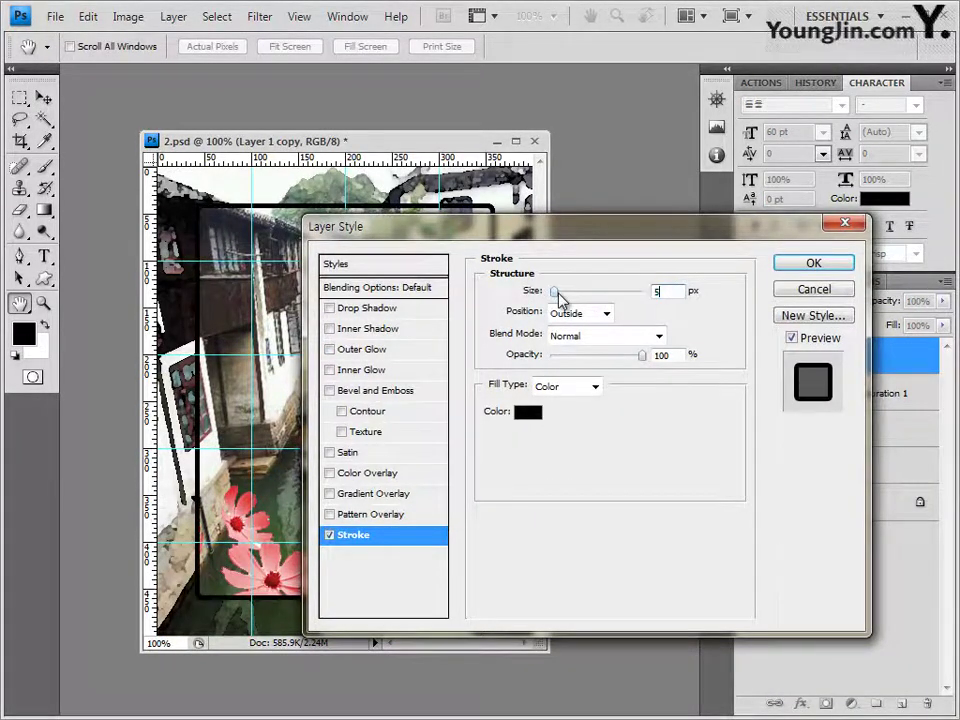
pyautogui.click(527, 412)
pyautogui.click(539, 519)
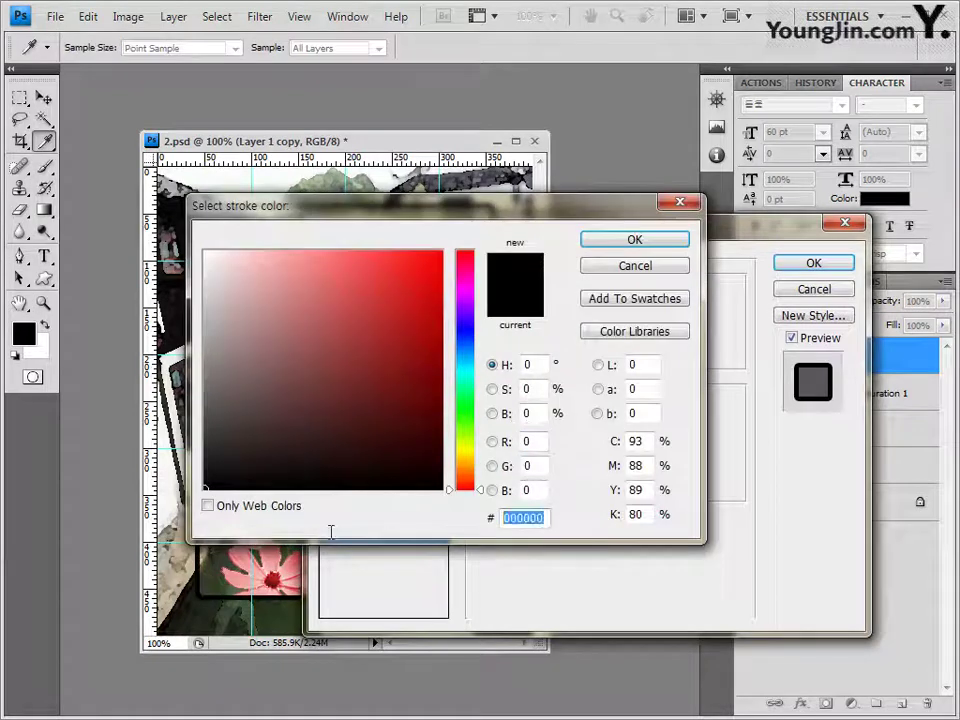
pyautogui.write('ffffff')
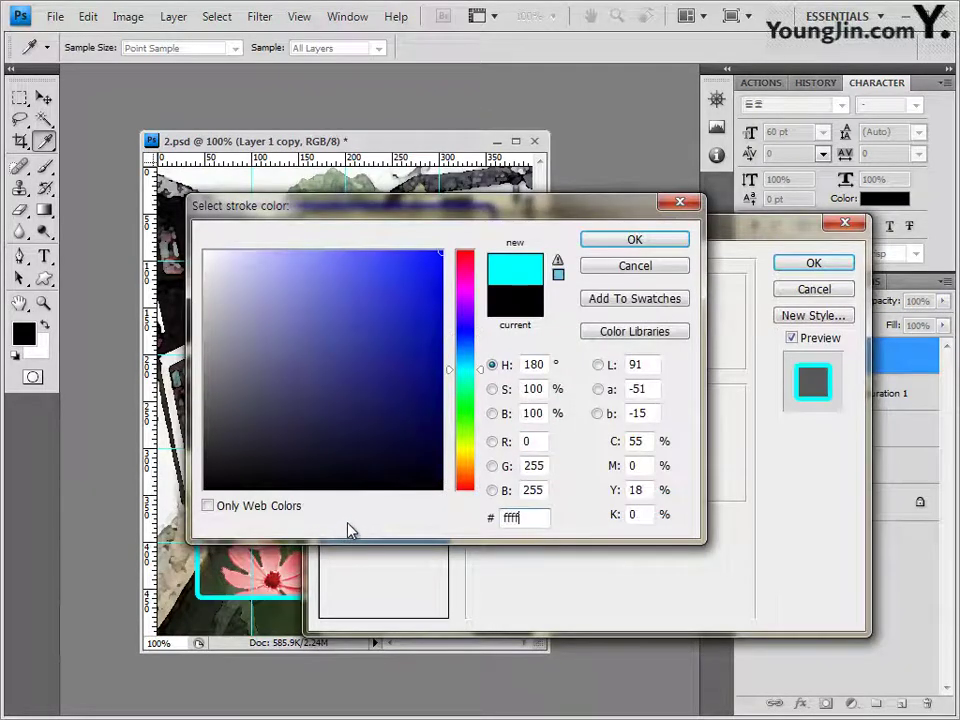
pyautogui.click(635, 240)
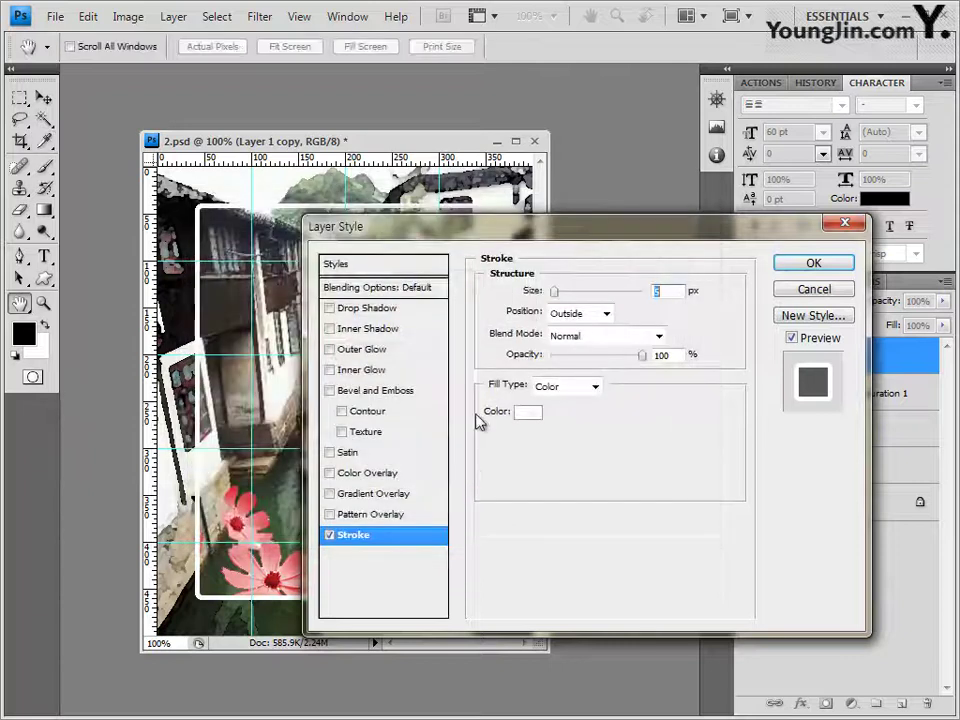
# Step: Add a Drop Shadow to Layer 1 copy with a 10 px distance and a 10 px size
pyautogui.click(384, 313)
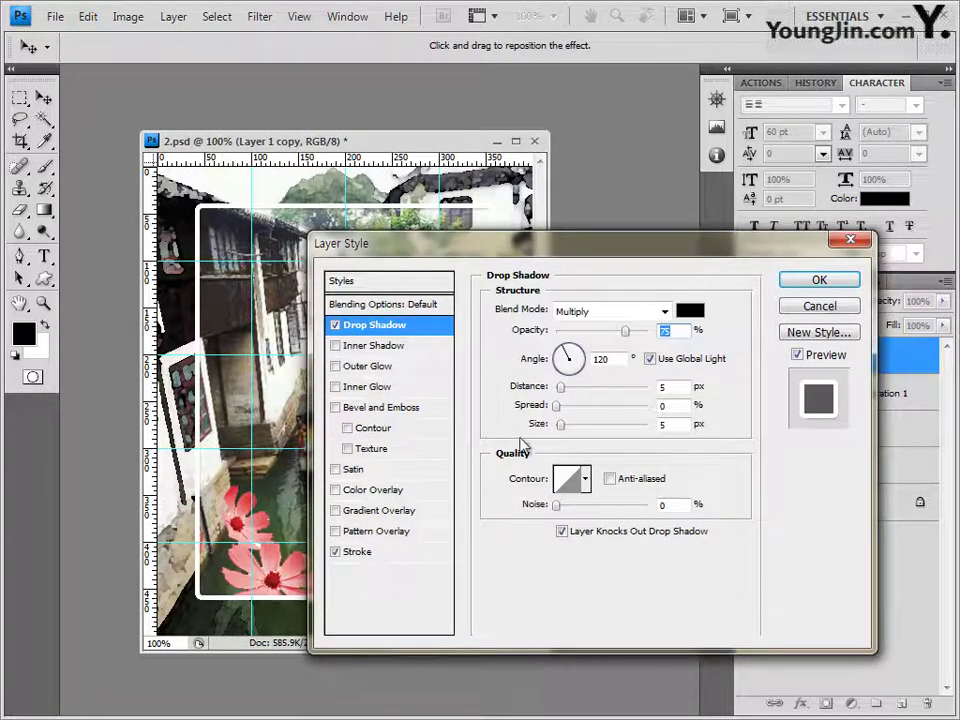
pyautogui.click(661, 388)
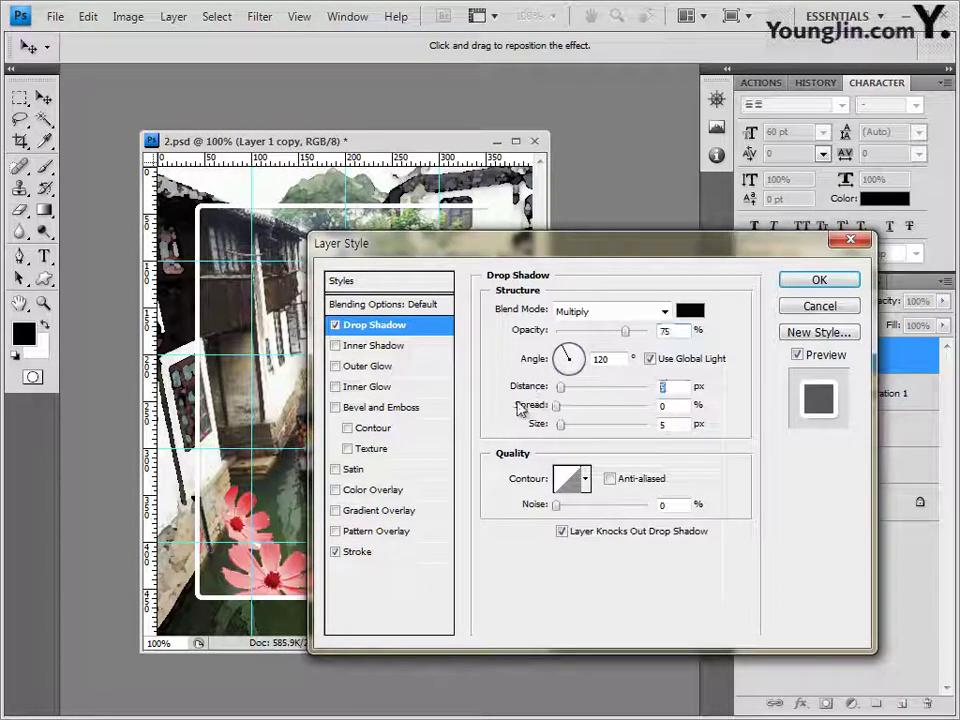
pyautogui.write('10')
pyautogui.press('Tab')
pyautogui.press('Tab')
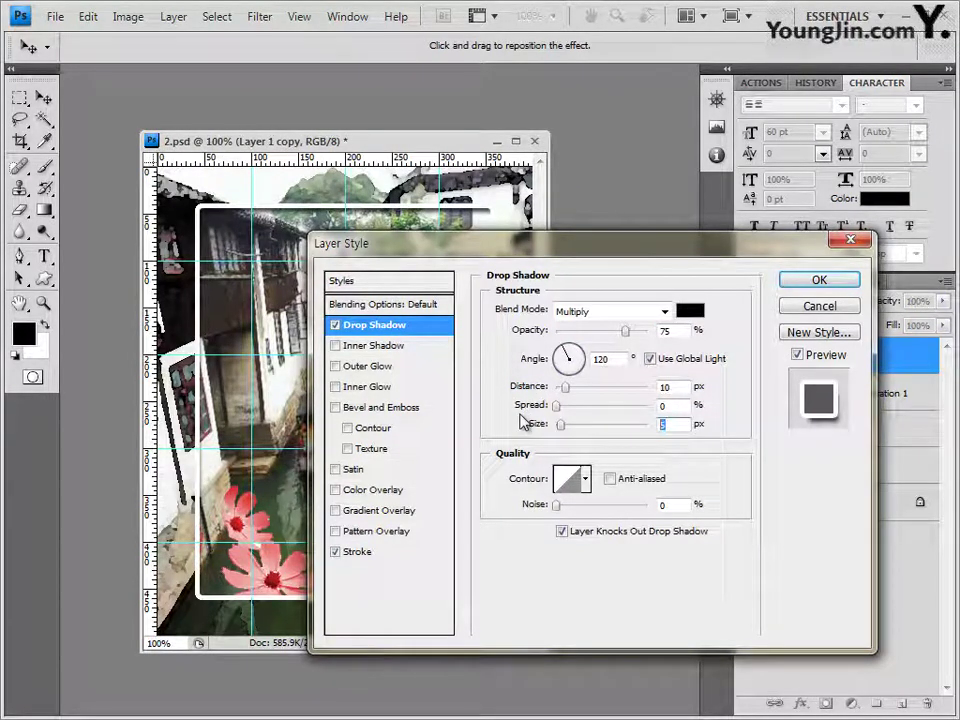
pyautogui.write('10')
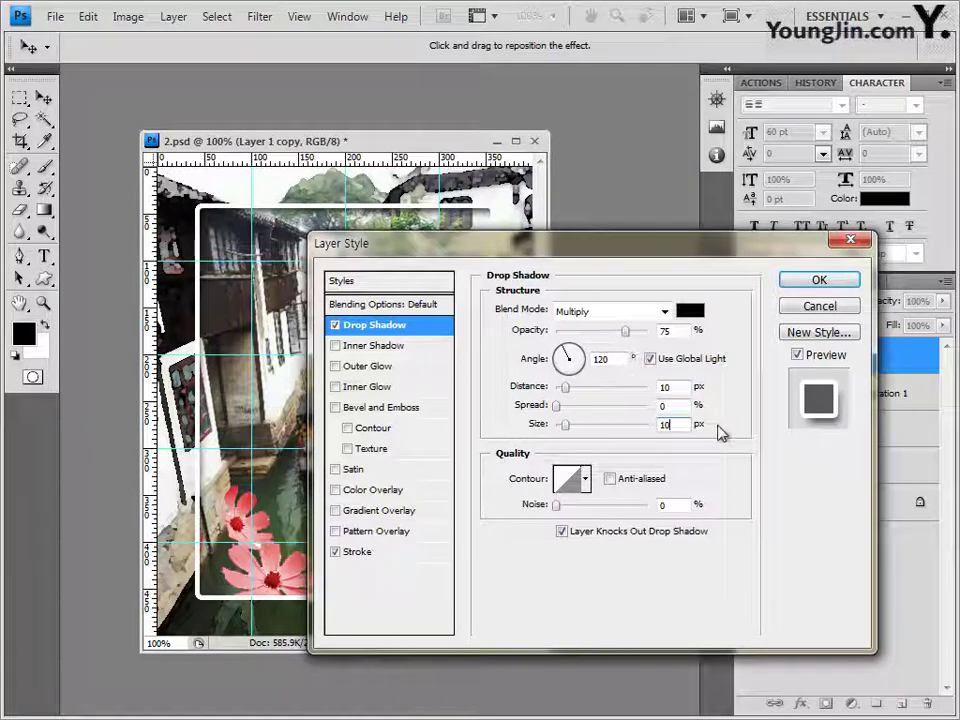
pyautogui.click(821, 281)
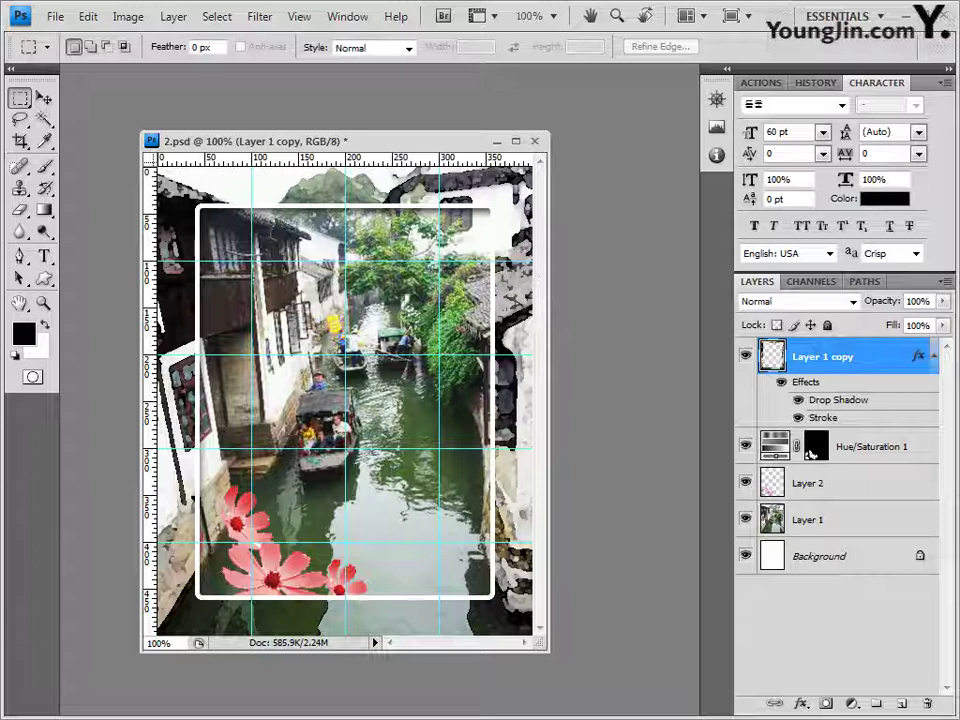
# Step: Open 2급-4.jpg from the 기출문제09 folder and float it in its own window over 2.psd
pyautogui.hotkey('alt', 'Tab')
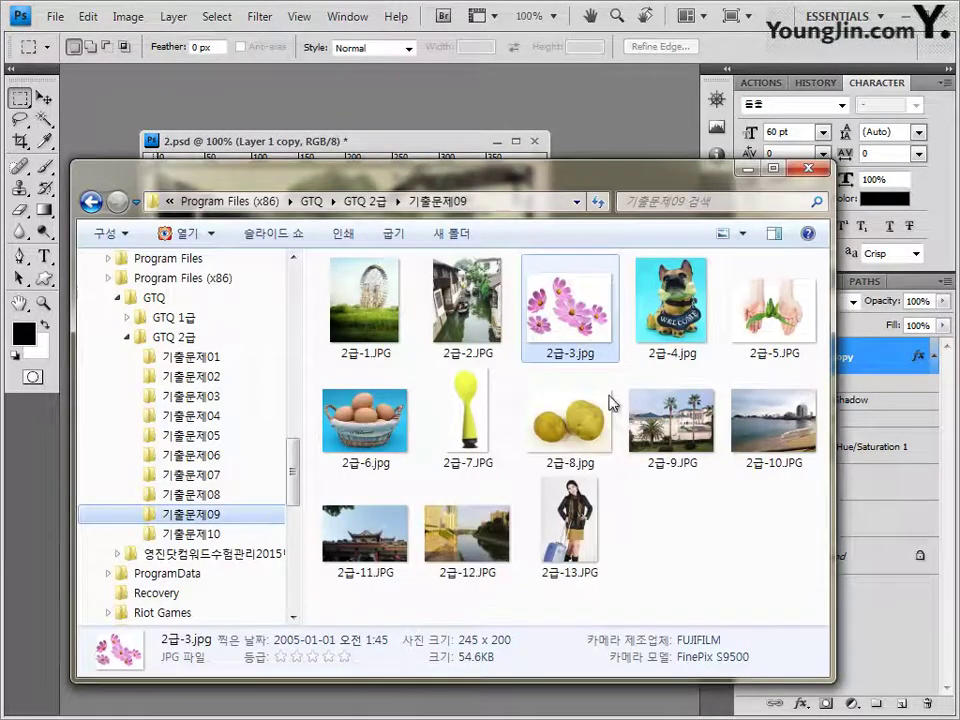
pyautogui.moveTo(676, 302); pyautogui.dragTo(617, 240)
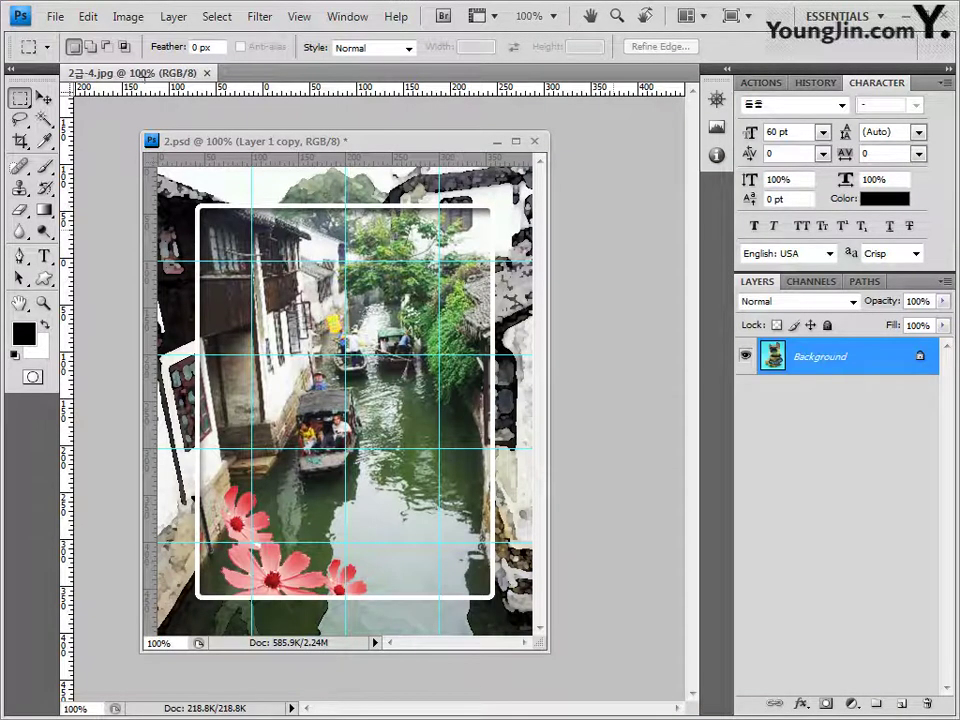
pyautogui.moveTo(137, 74); pyautogui.dragTo(545, 215)
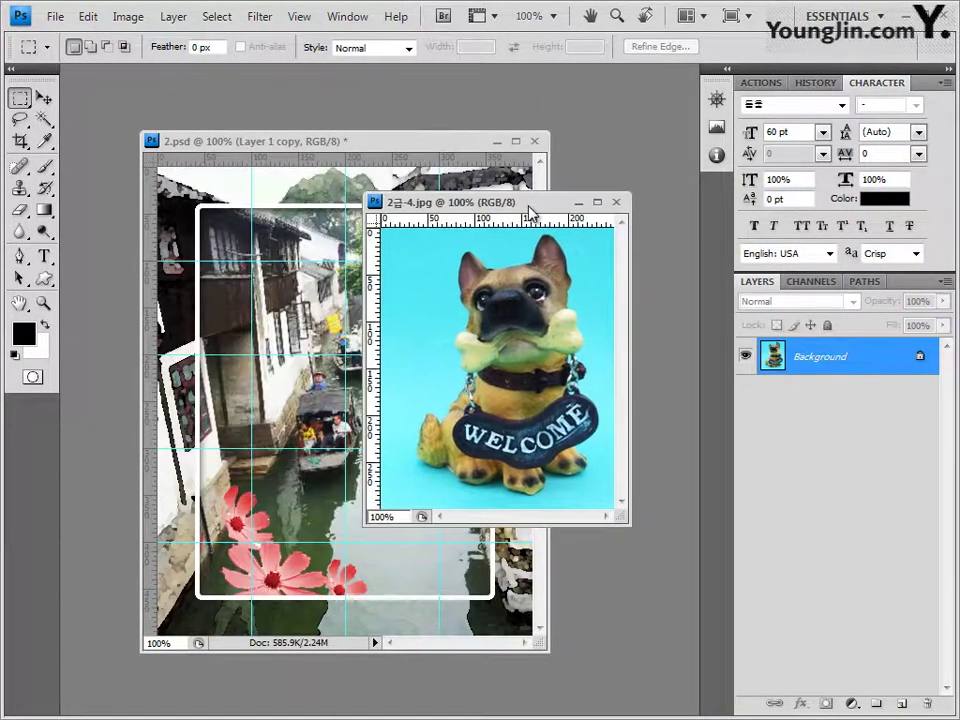
# Step: Select the upper and middle parts of the blue background around the dog with the Magic Wand at tolerance 10
pyautogui.click(47, 118)
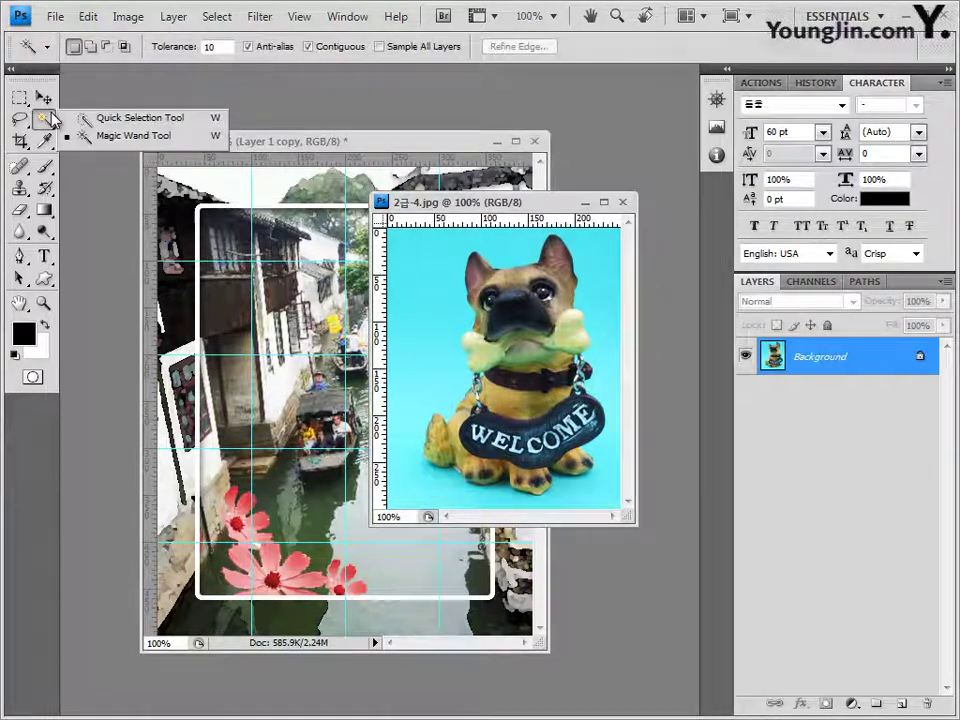
pyautogui.click(125, 136)
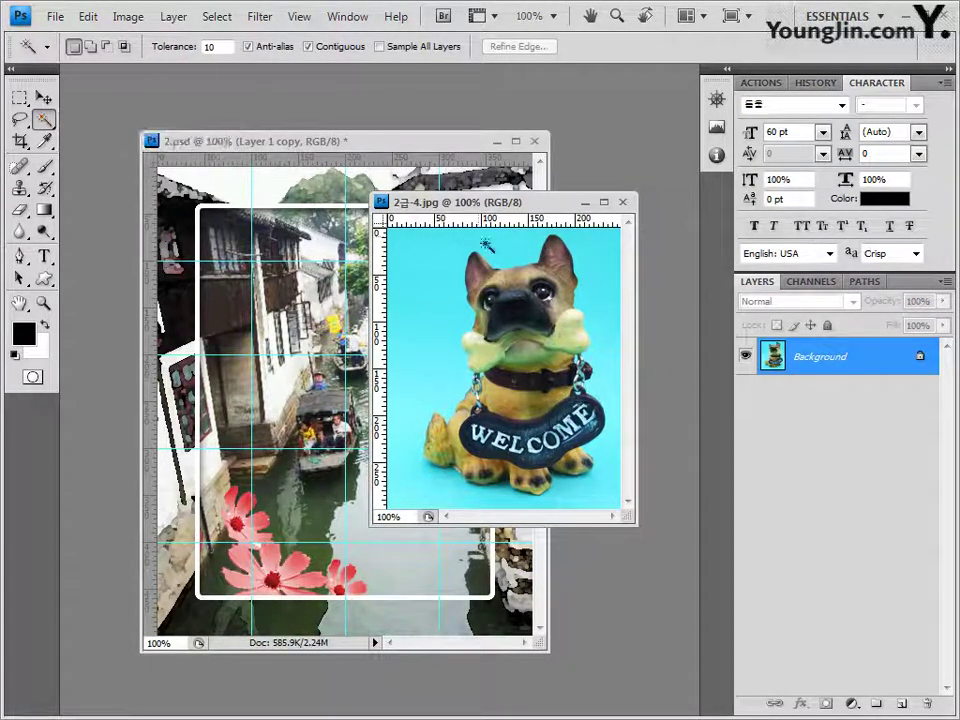
pyautogui.click(445, 300)
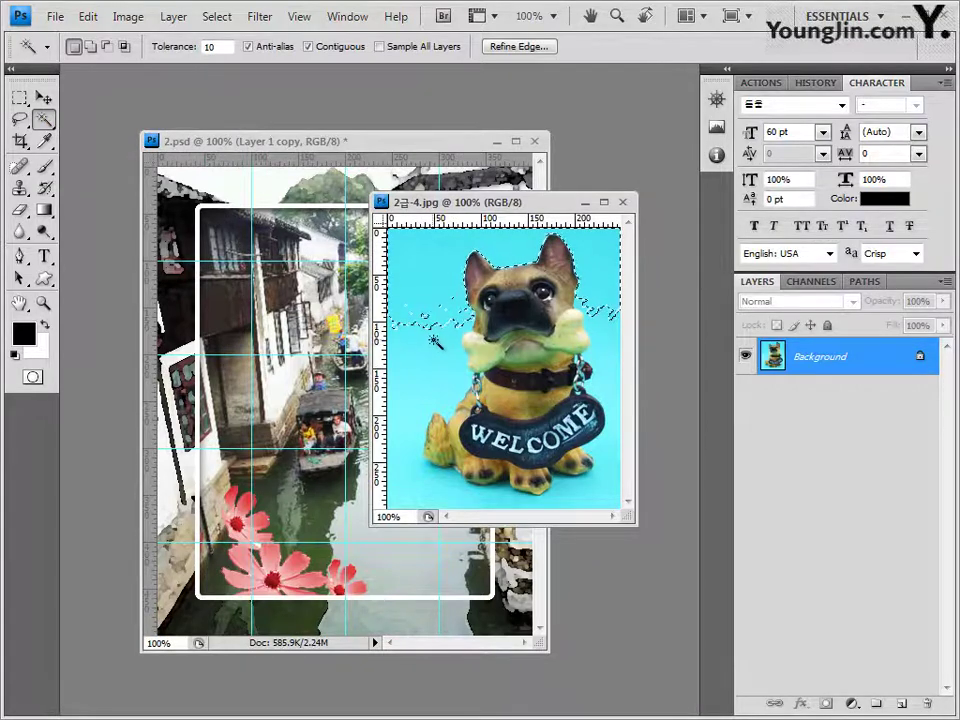
pyautogui.keyDown('shift'); pyautogui.click(441, 340); pyautogui.keyUp('shift')
pyautogui.keyDown('shift'); pyautogui.click(427, 381); pyautogui.keyUp('shift')
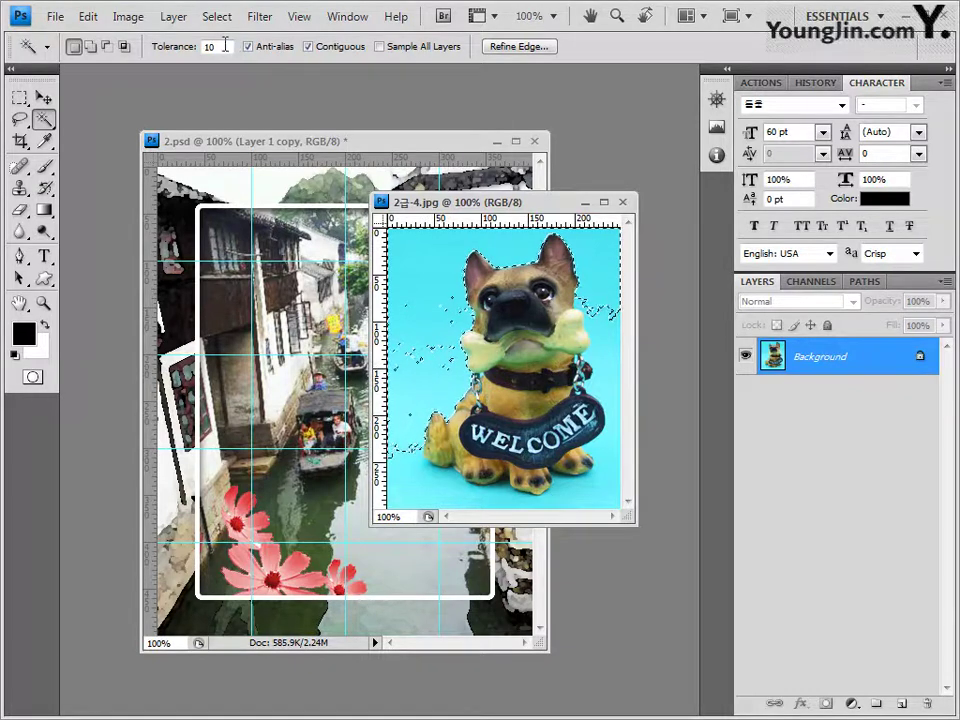
# Step: Extend the selection to the remaining blue background at tolerance 32, and invert it to select the dog
pyautogui.click(124, 46)
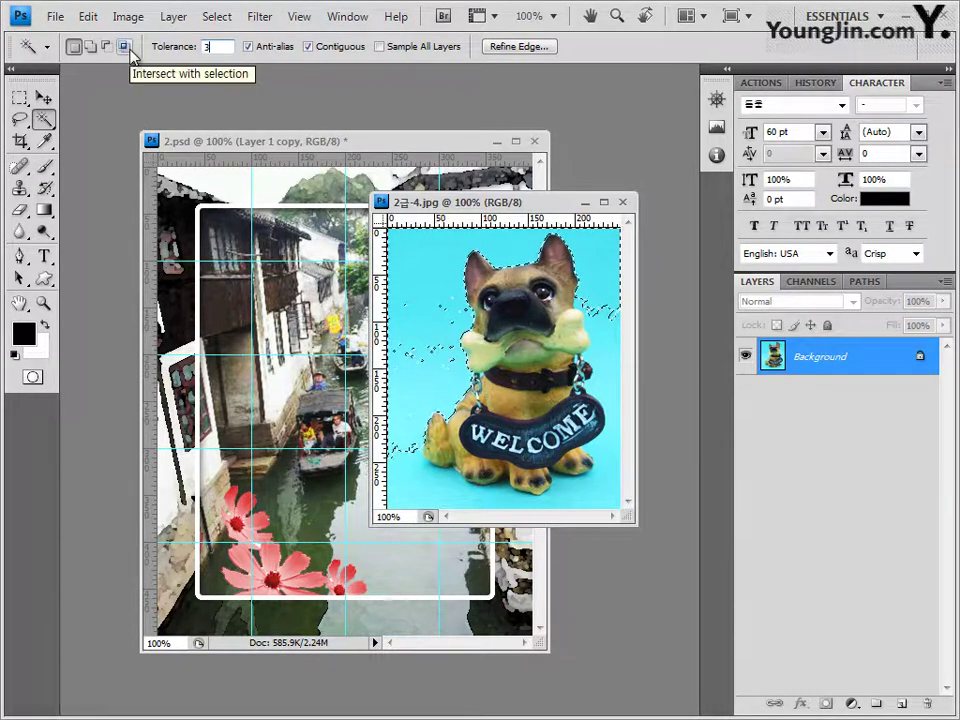
pyautogui.write('32')
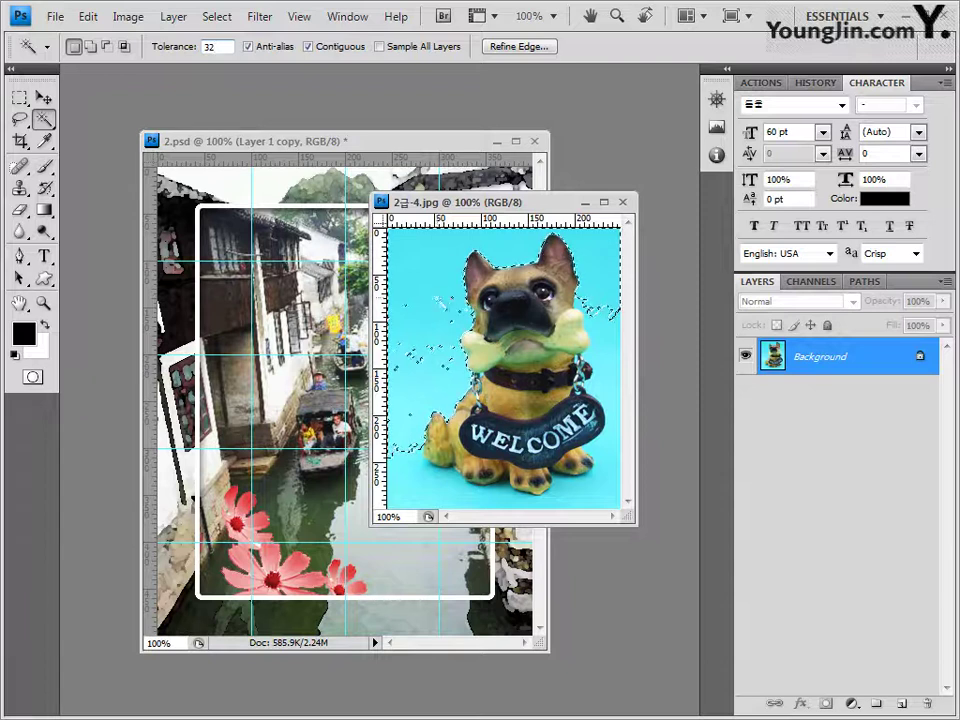
pyautogui.keyDown('shift'); pyautogui.click(411, 415); pyautogui.keyUp('shift')
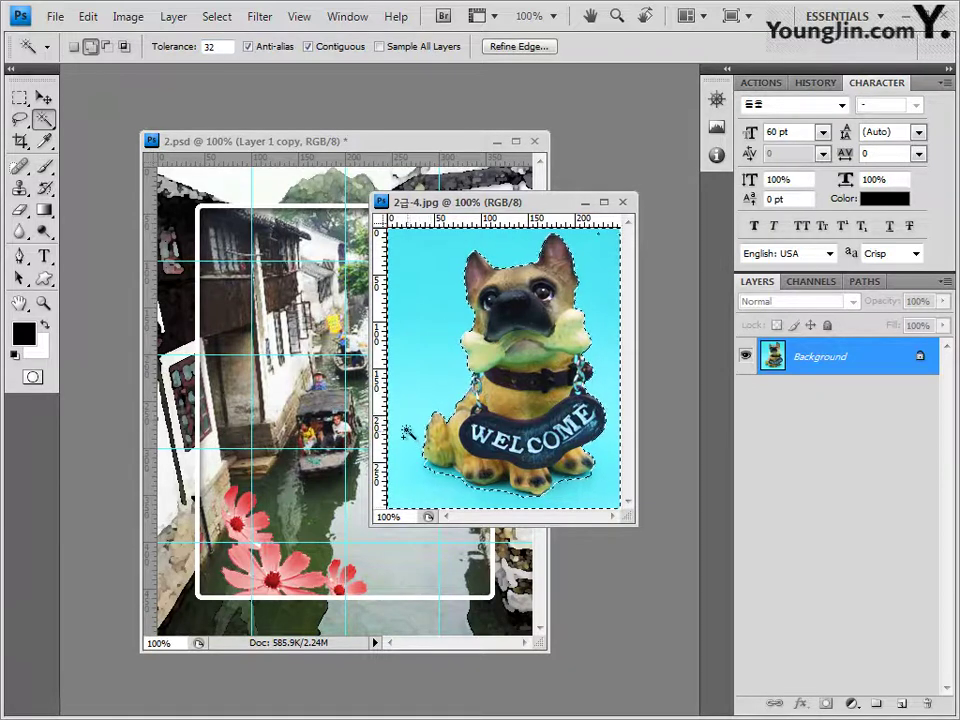
pyautogui.click(453, 485)
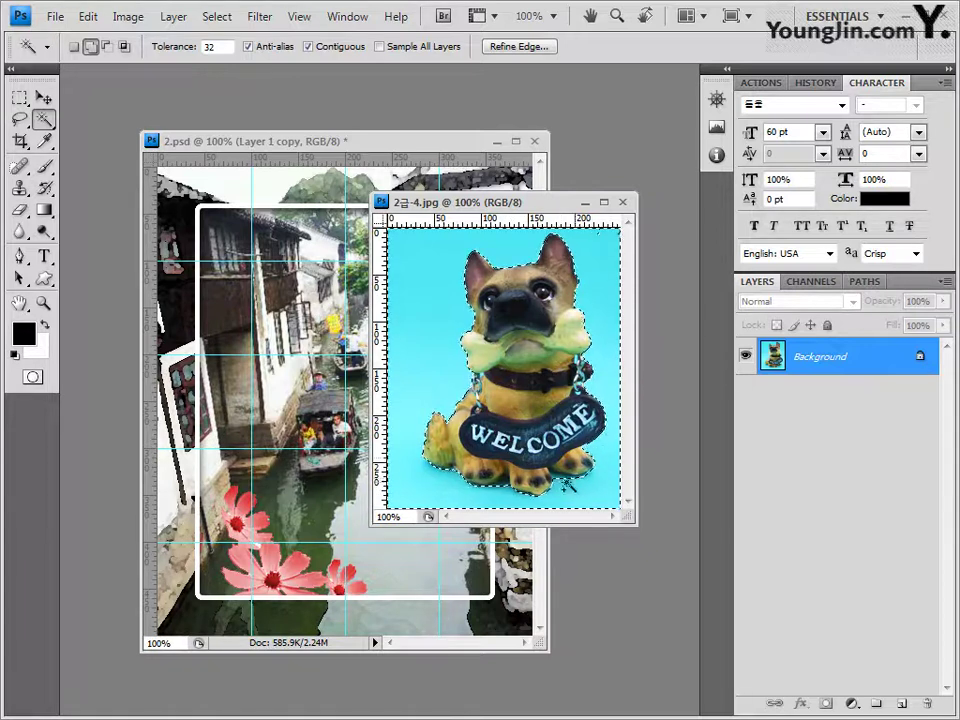
pyautogui.click(90, 46)
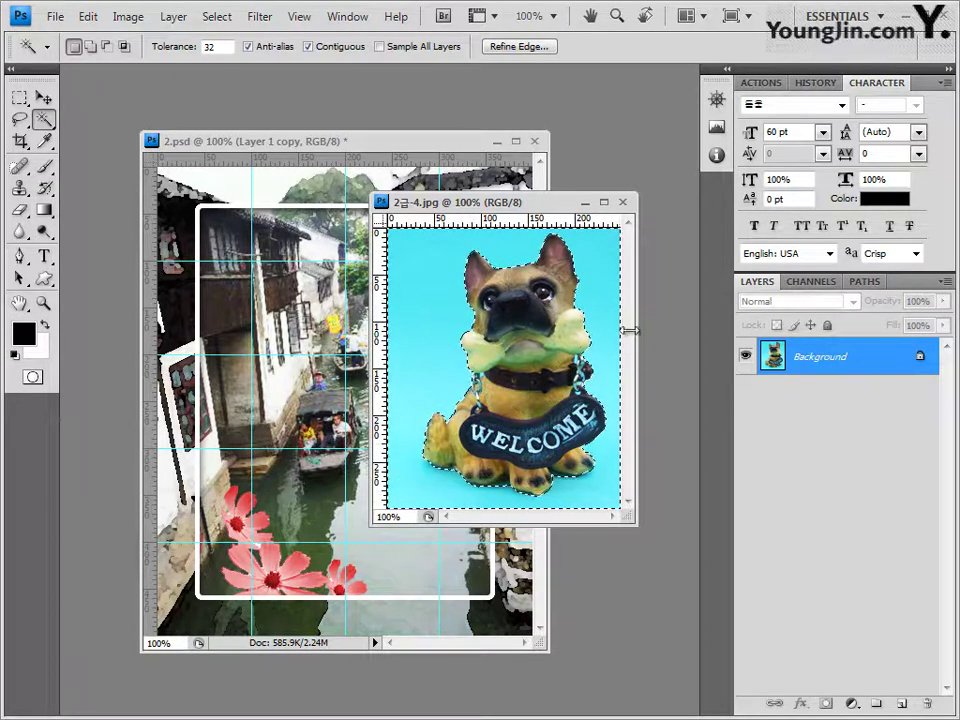
pyautogui.click(222, 14)
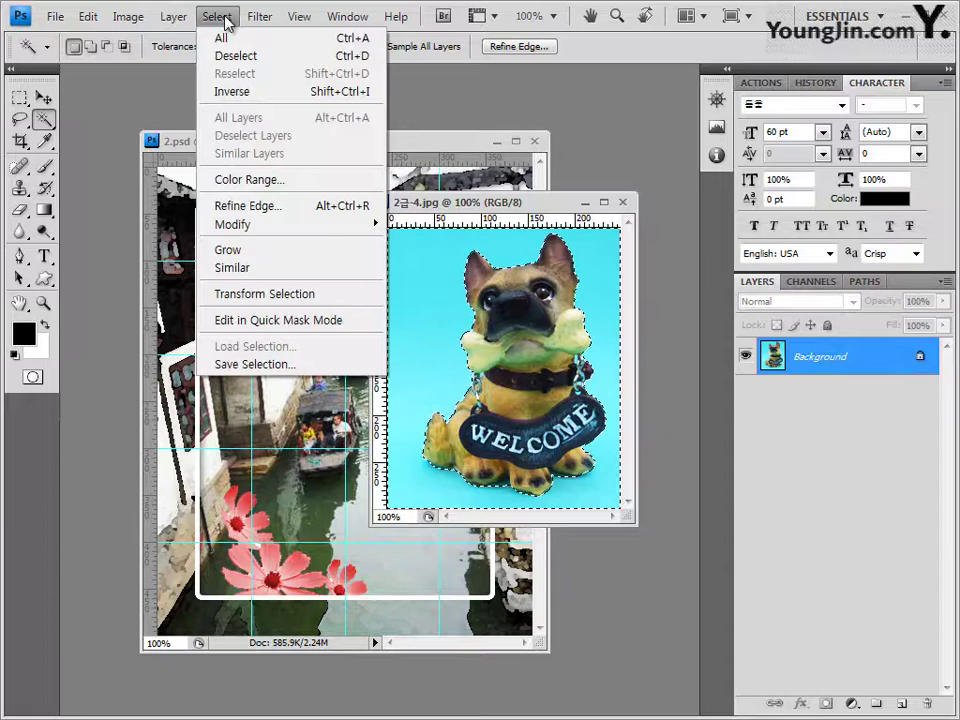
pyautogui.click(233, 92)
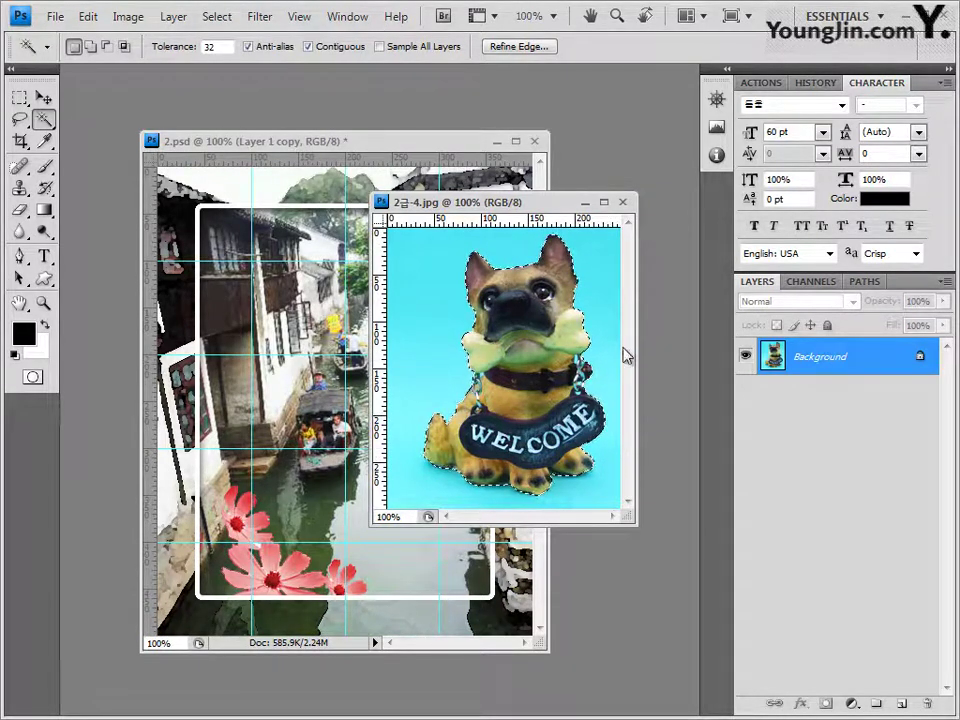
# Step: Copy the selected dog from 2급-4.jpg into 2.psd, closing the source image, and move the dog to the canvas's lower-right corner
pyautogui.click(624, 204)
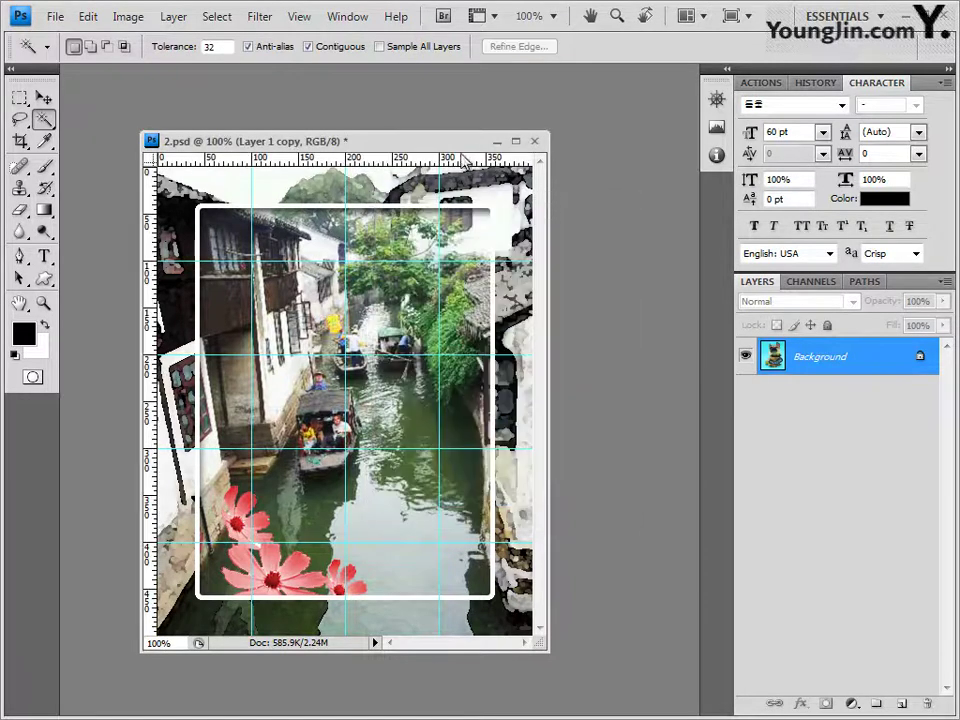
pyautogui.hotkey('ctrl', 'v')
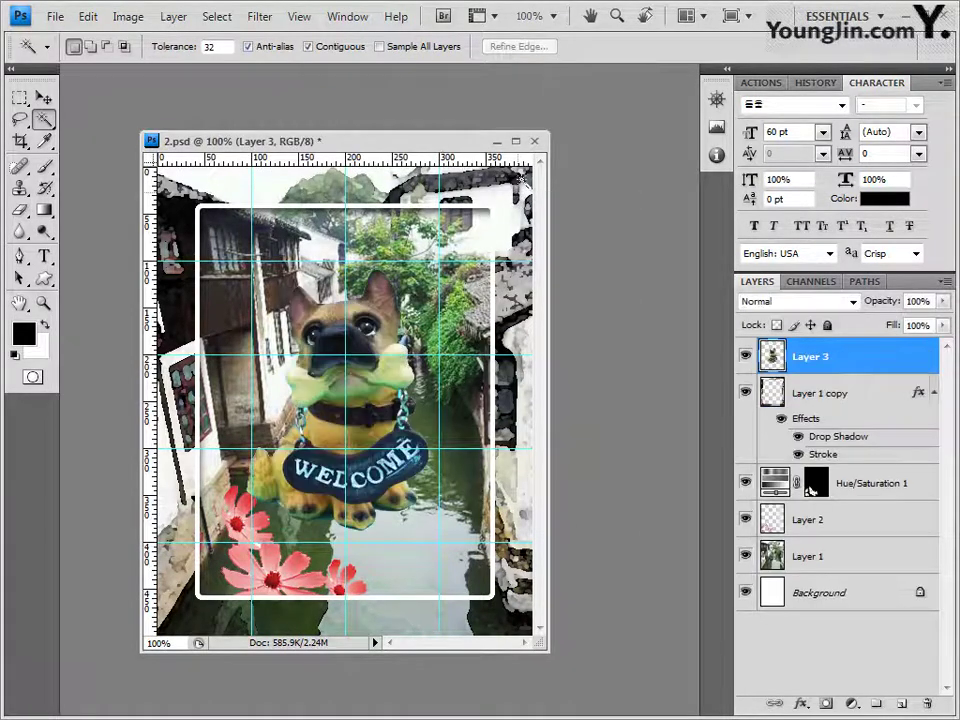
pyautogui.click(44, 98)
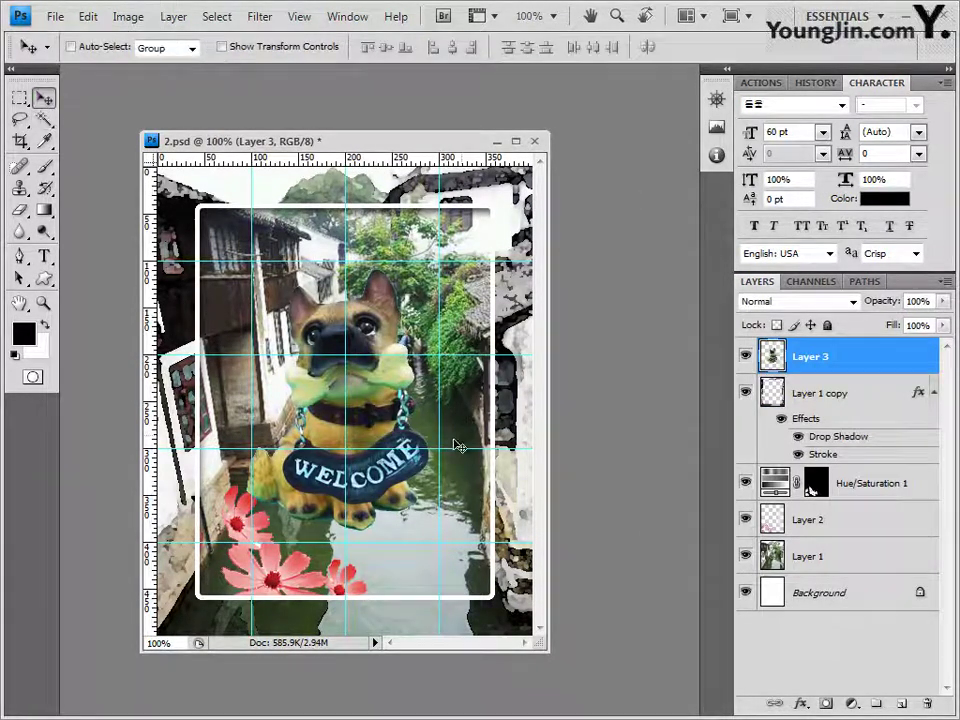
pyautogui.moveTo(420, 425); pyautogui.dragTo(485, 505)
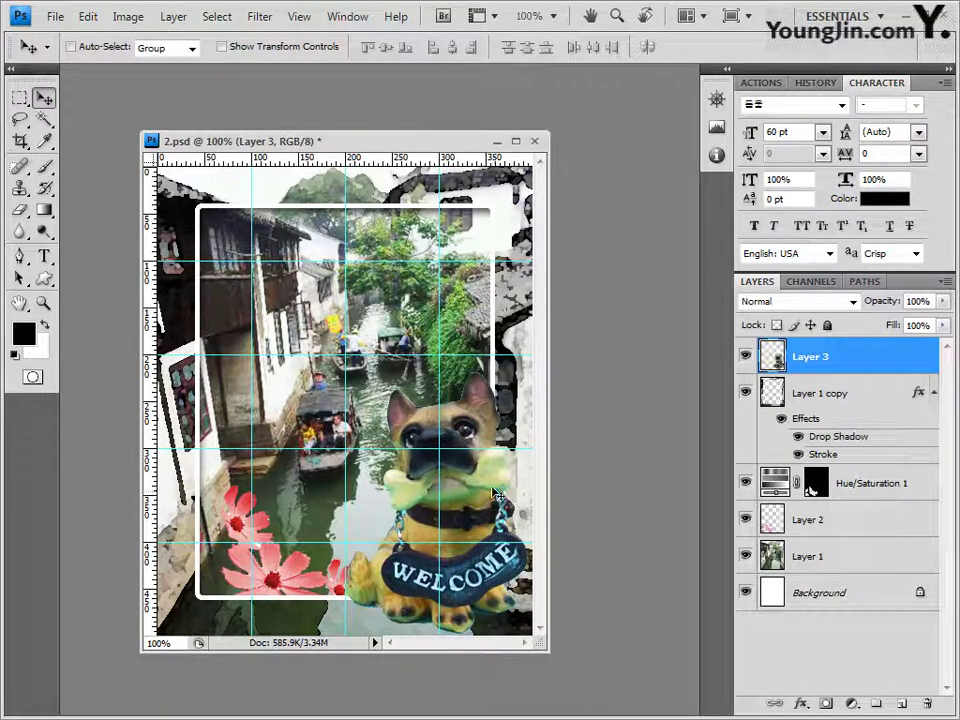
# Step: Scale the dog on Layer 3 proportionally to 67.4% and position it over the frame's lower-right corner
pyautogui.hotkey('ctrl', 't')
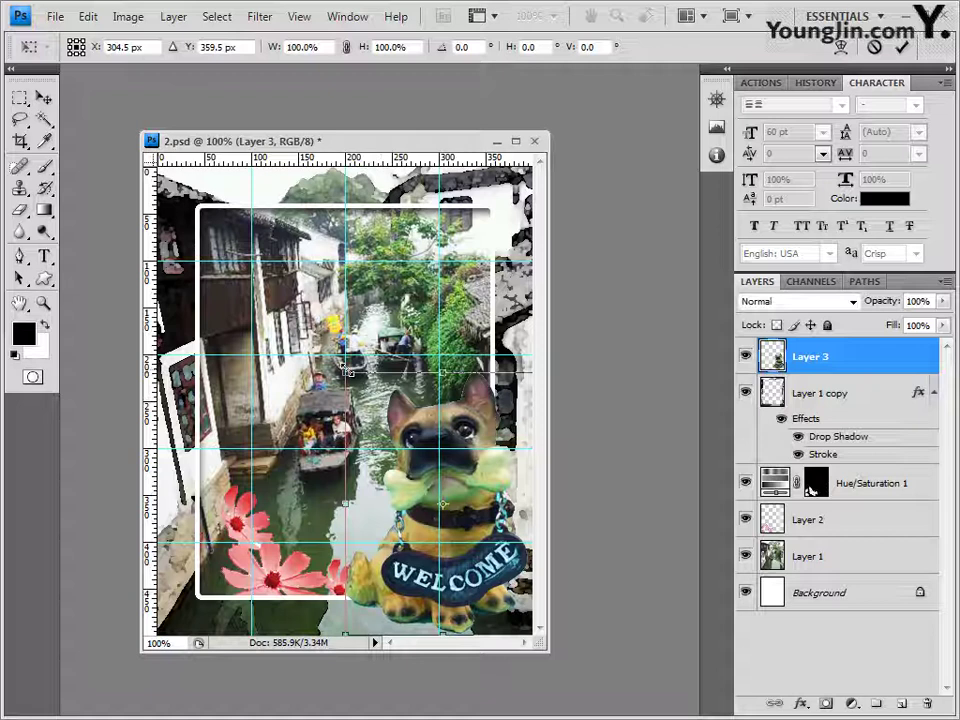
pyautogui.moveTo(345, 368); pyautogui.dragTo(423, 425)
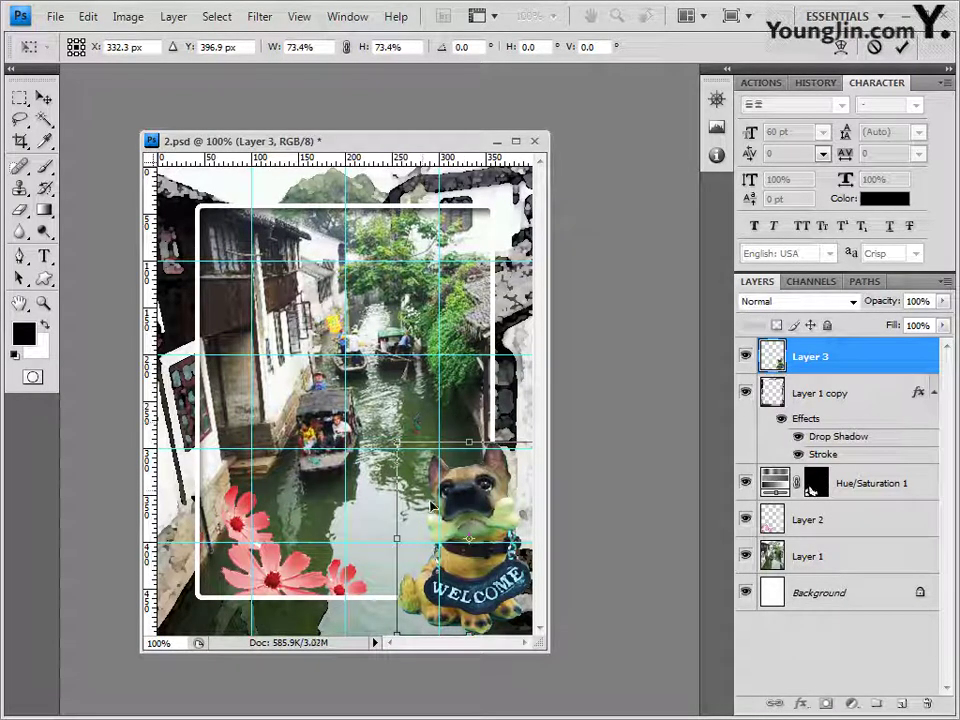
pyautogui.hotkey('shift', 'Up')
pyautogui.press('Up')
pyautogui.press('Up')
pyautogui.press('Up')
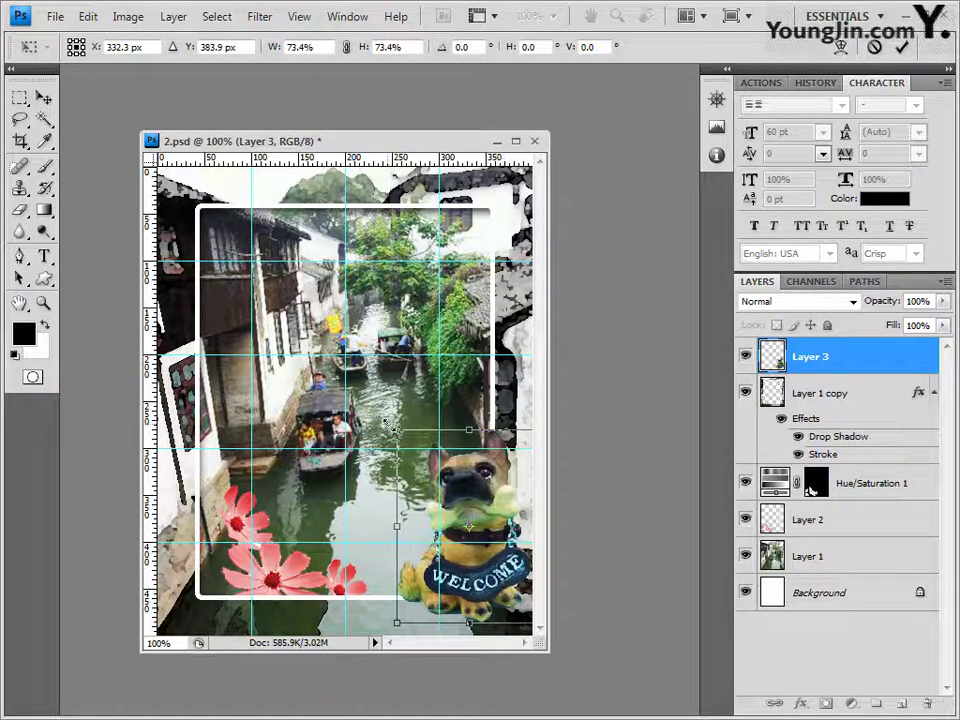
pyautogui.moveTo(386, 423); pyautogui.dragTo(398, 440)
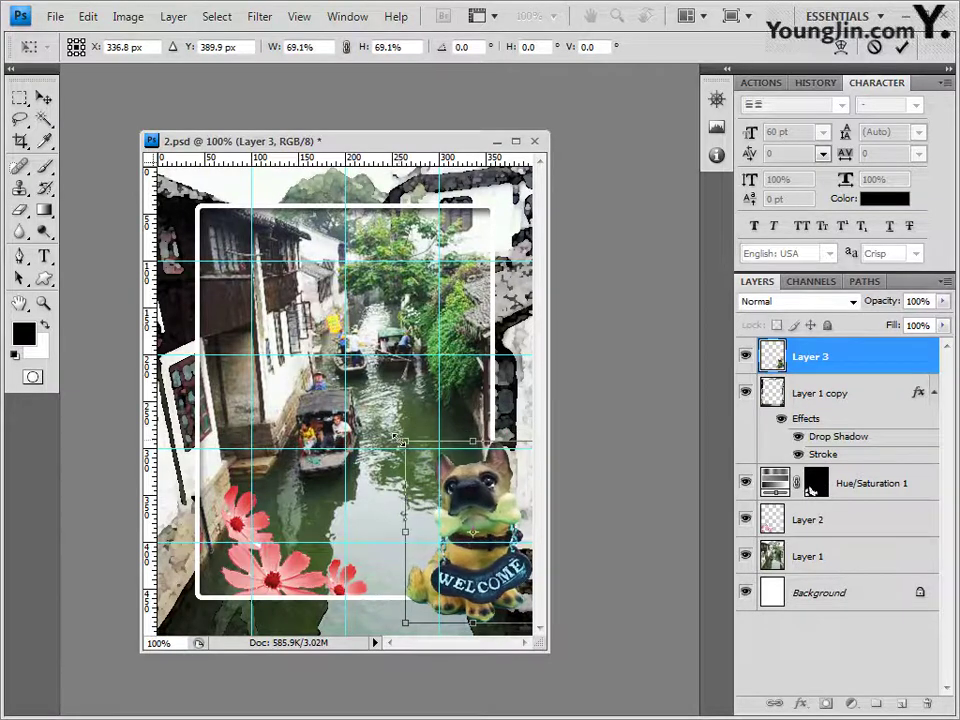
pyautogui.moveTo(490, 506); pyautogui.dragTo(481, 513)
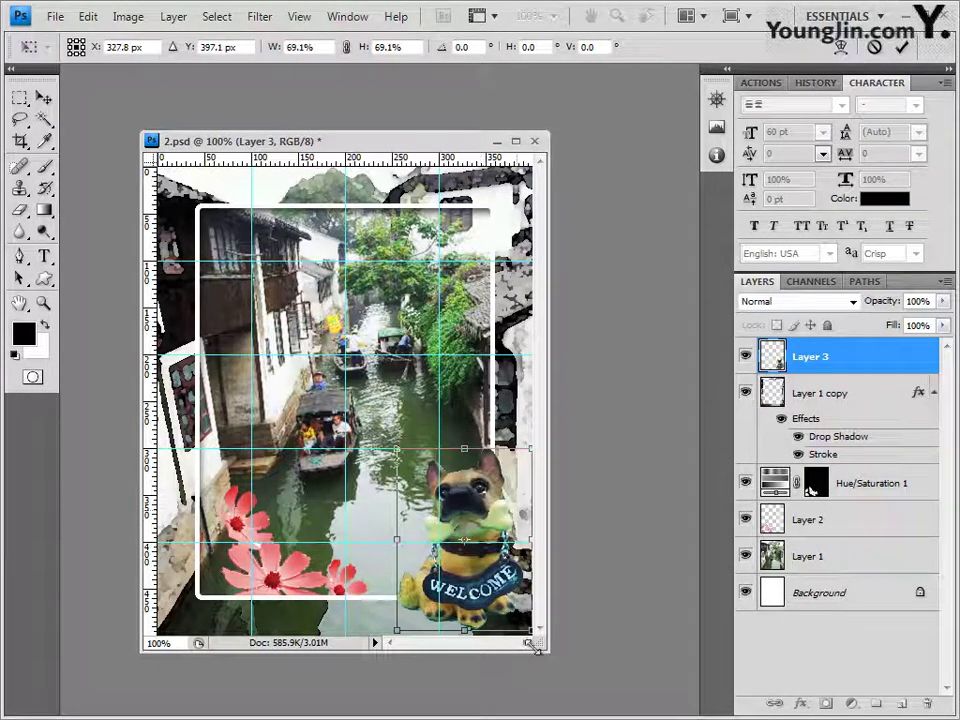
pyautogui.moveTo(527, 626); pyautogui.dragTo(520, 622)
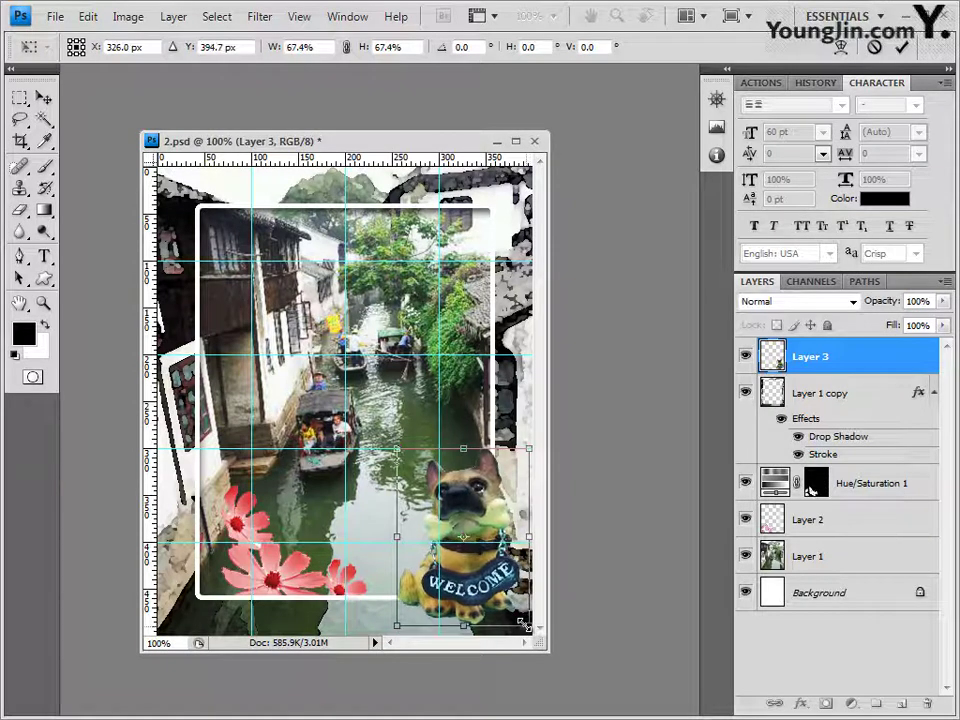
pyautogui.press('Return')
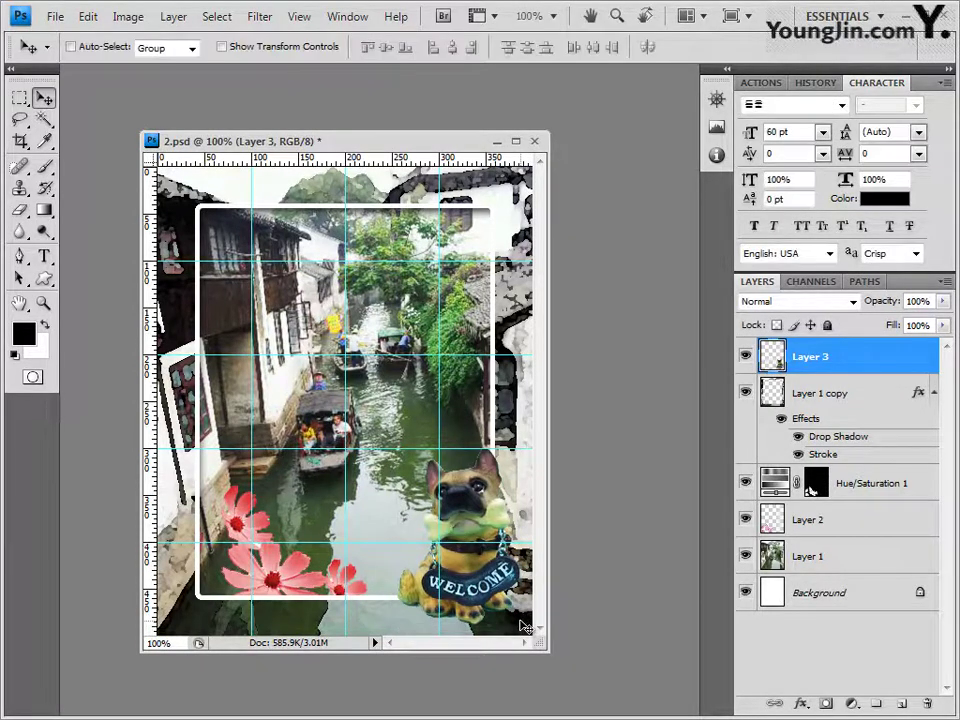
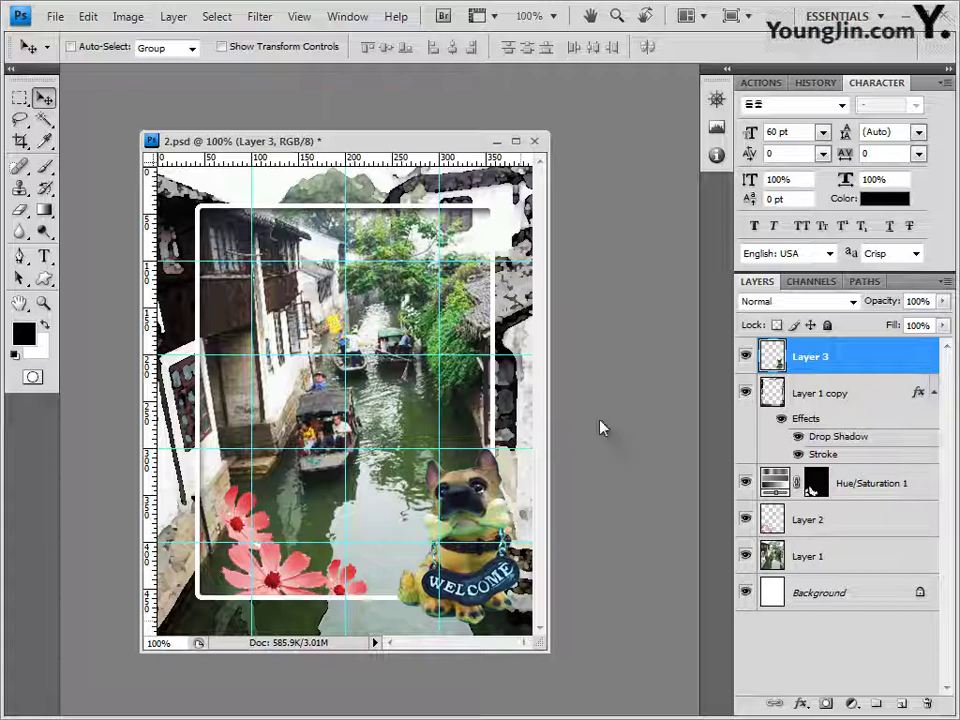
# Step: Add the vertical text "아름다운 마을" at 48 pt in black (000000), running down the canvas centre from inside the frame's upper edge
pyautogui.click(44, 256)
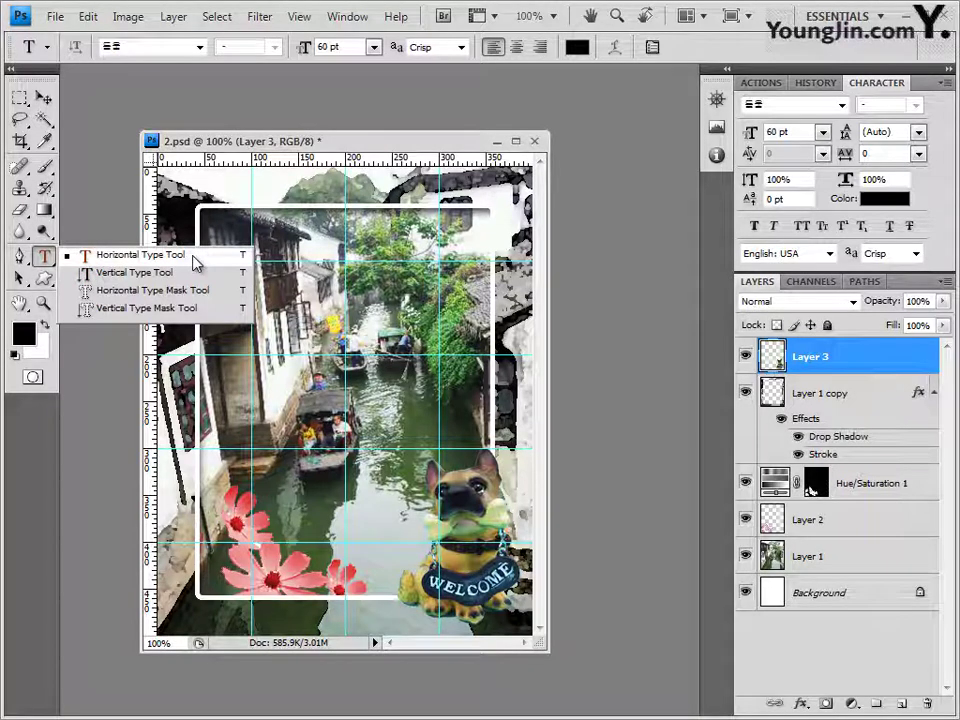
pyautogui.click(118, 272)
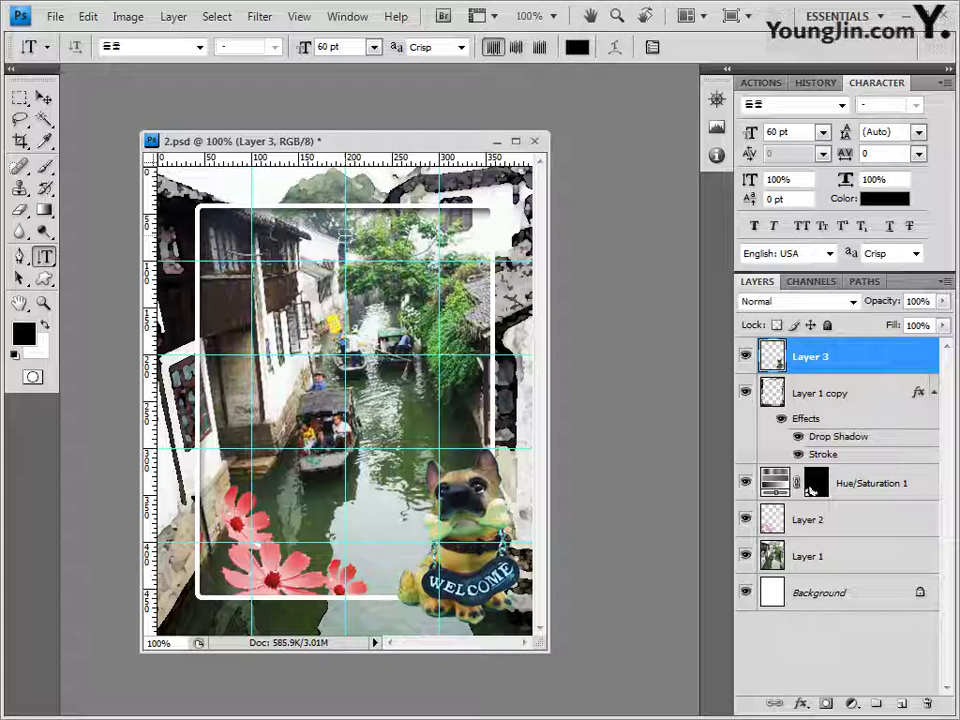
pyautogui.click(262, 178)
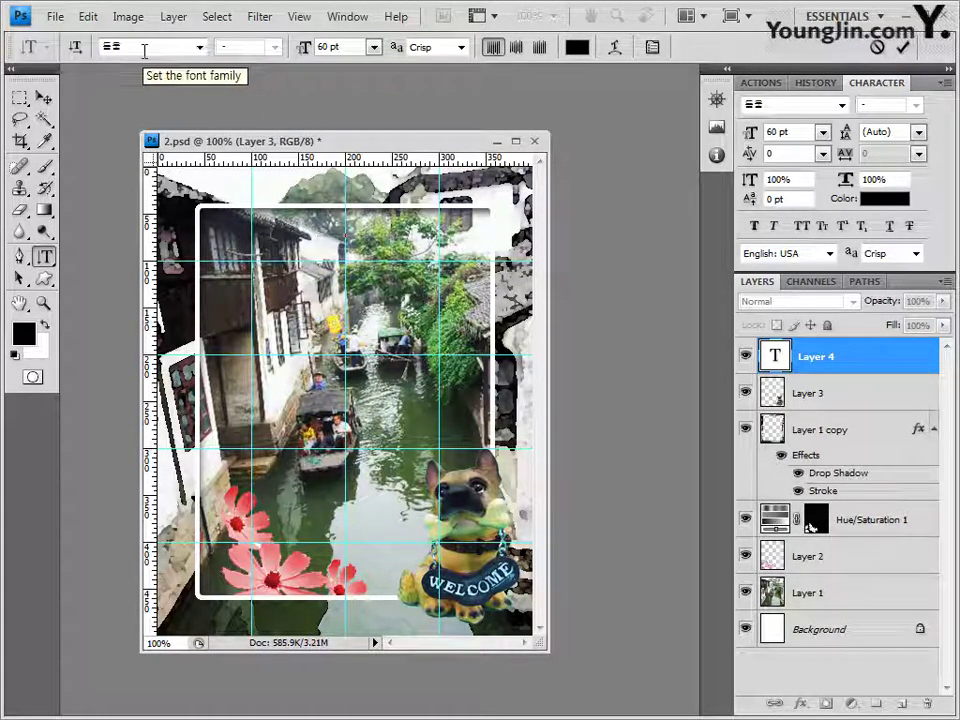
pyautogui.click(330, 47)
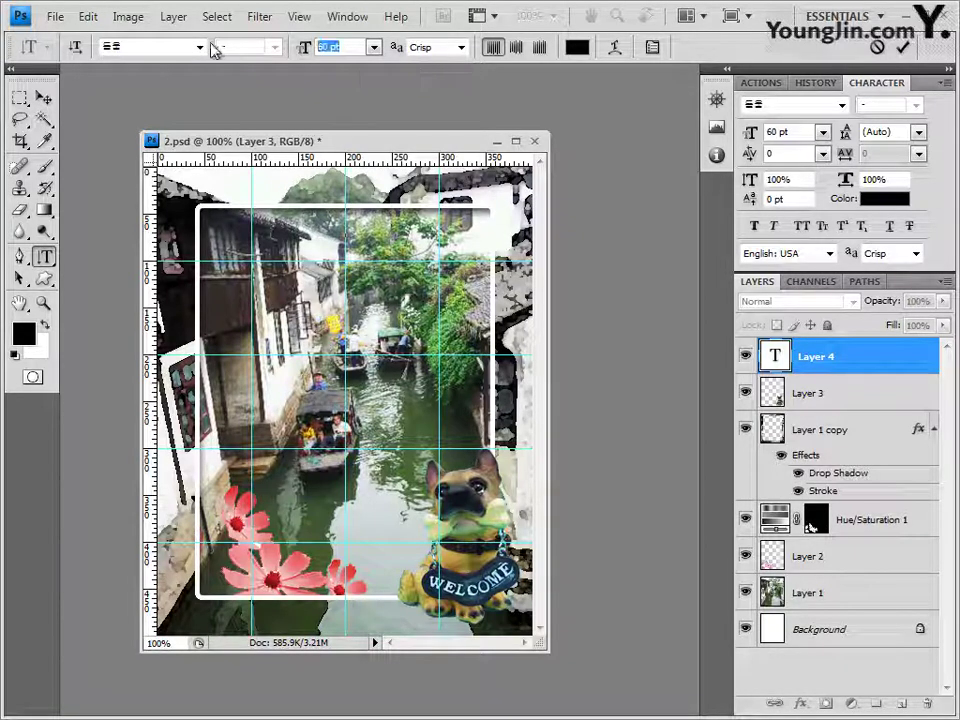
pyautogui.write('48')
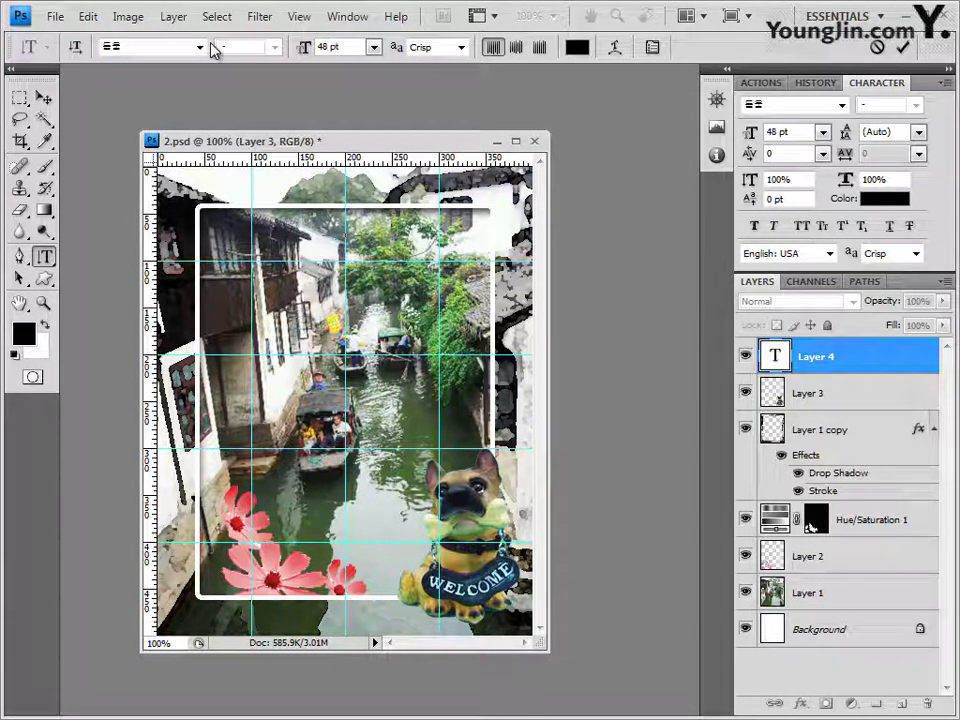
pyautogui.click(577, 47)
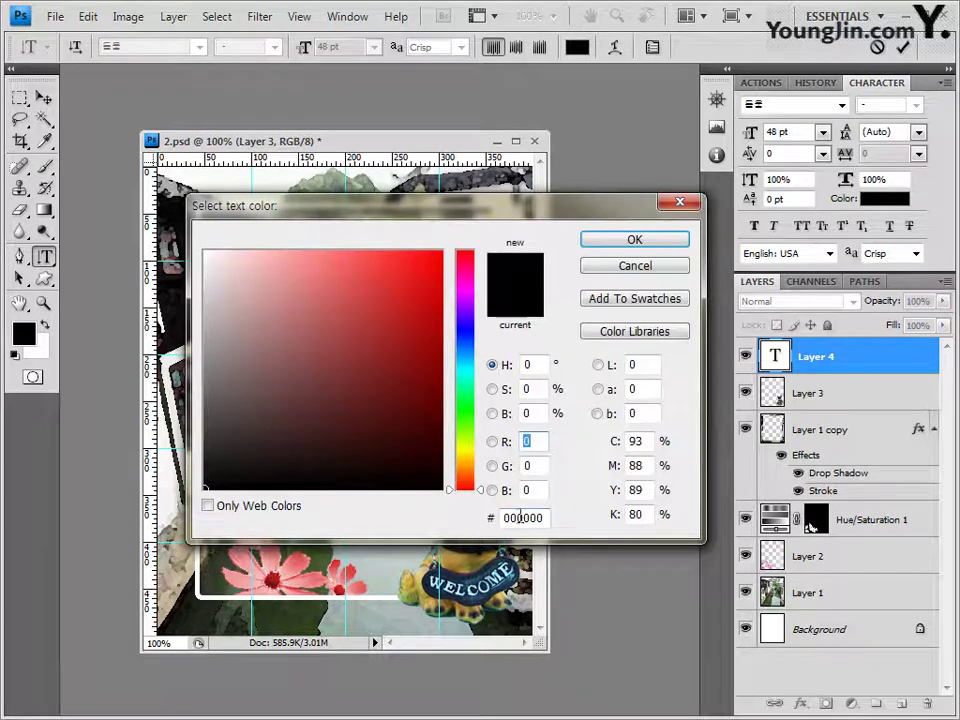
pyautogui.click(643, 245)
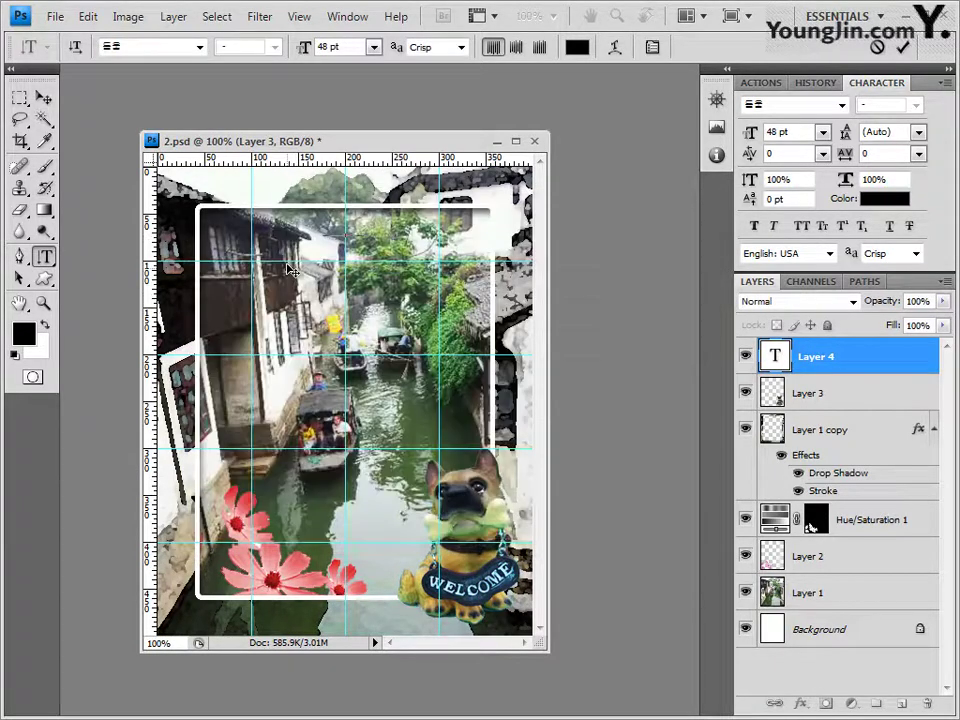
pyautogui.click(333, 238)
pyautogui.write('아름다운 마을')
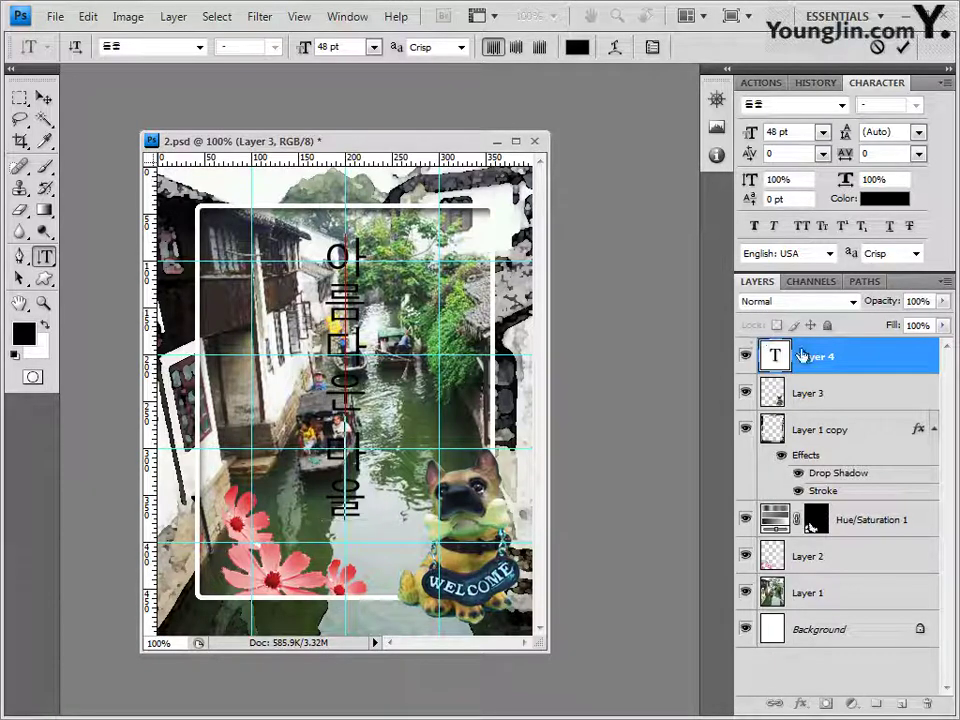
pyautogui.click(850, 358)
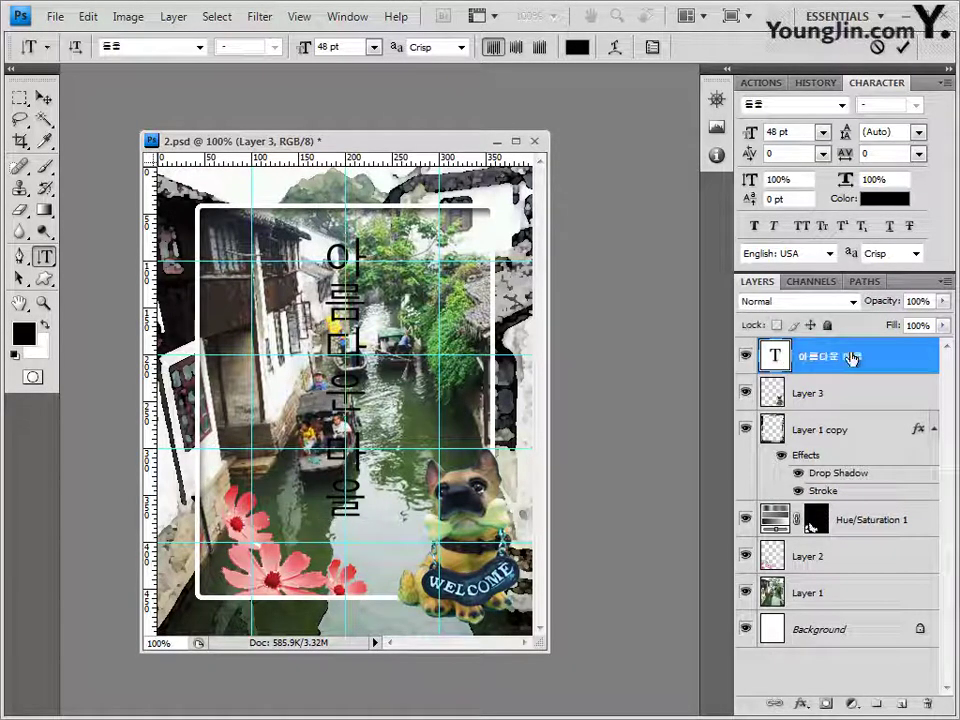
# Step: Apply an Outer Glow with the default settings to the "아름다운 마을" text layer
pyautogui.click(802, 701)
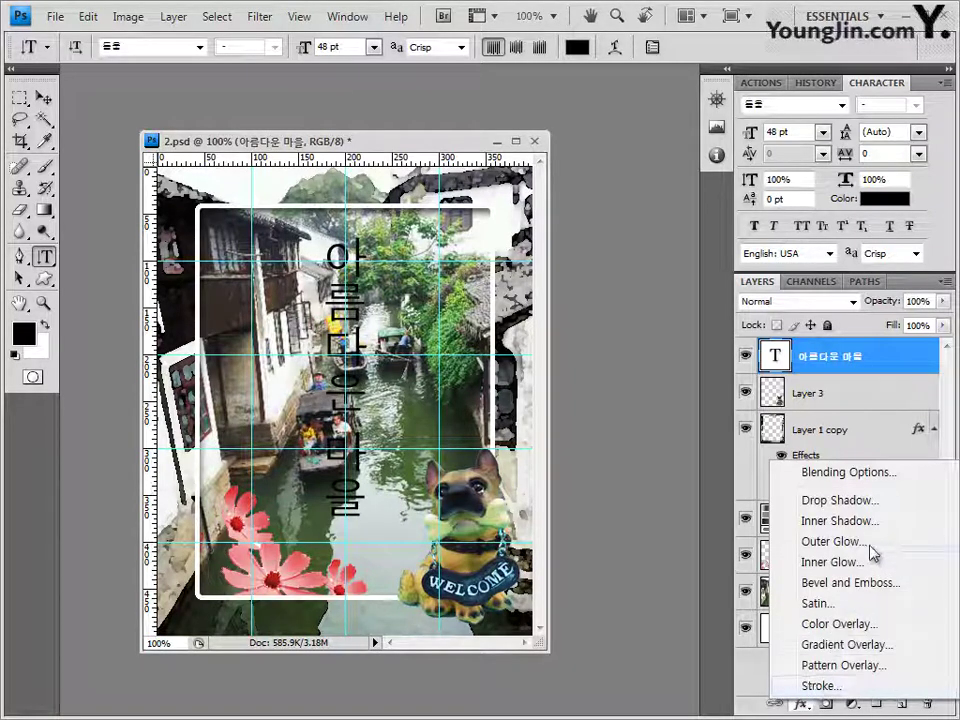
pyautogui.click(833, 541)
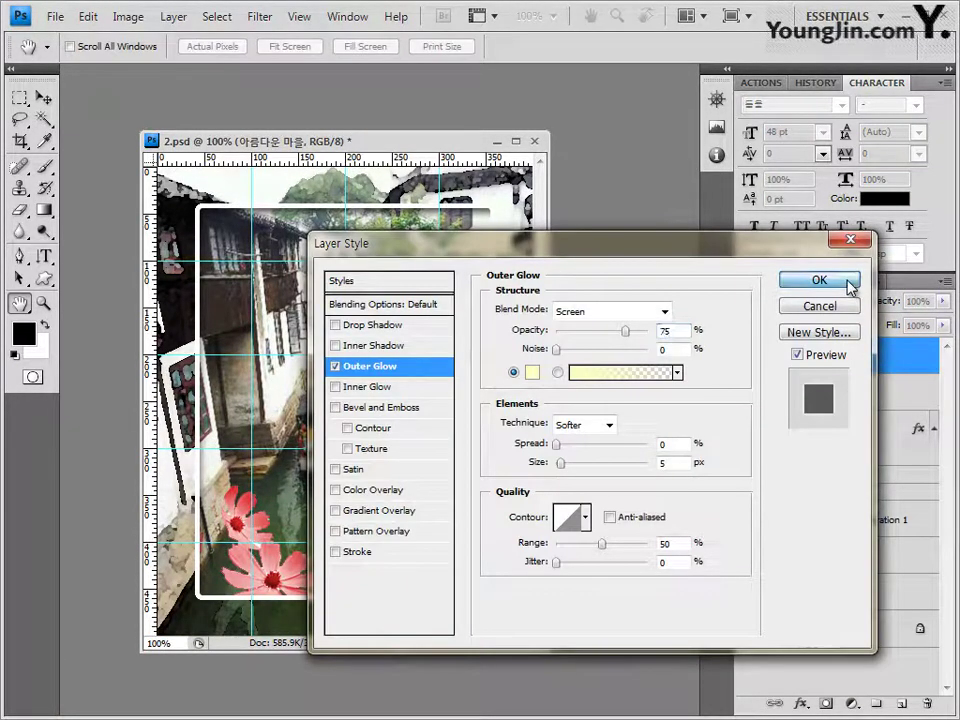
pyautogui.click(852, 281)
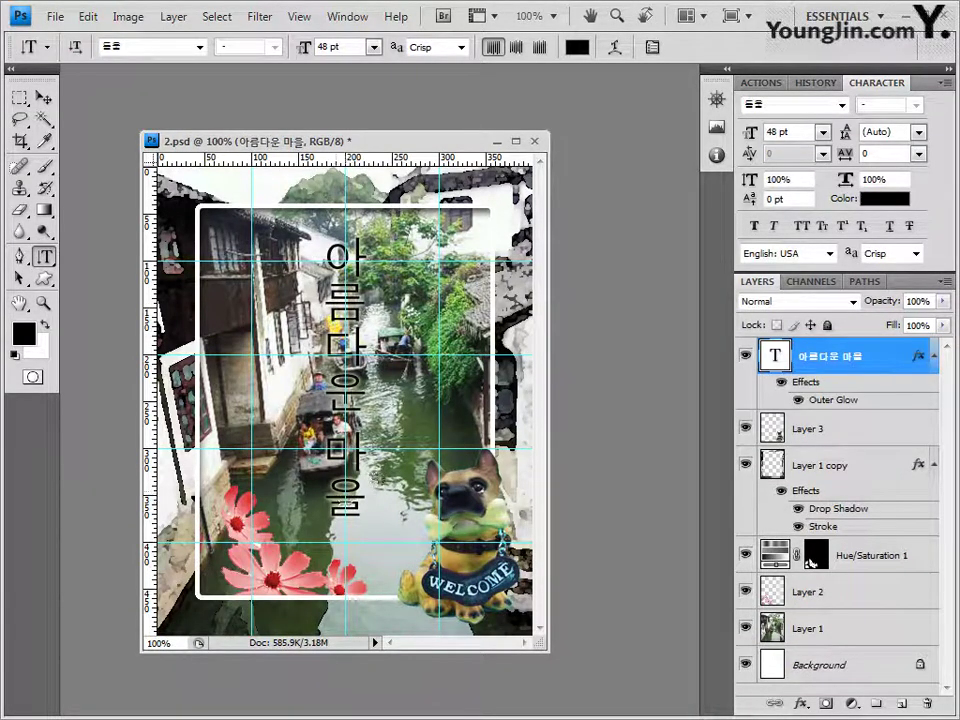
# Step: Warp the vertical text with the Flag style in the vertical orientation, with Bend at +30%
pyautogui.click(613, 50)
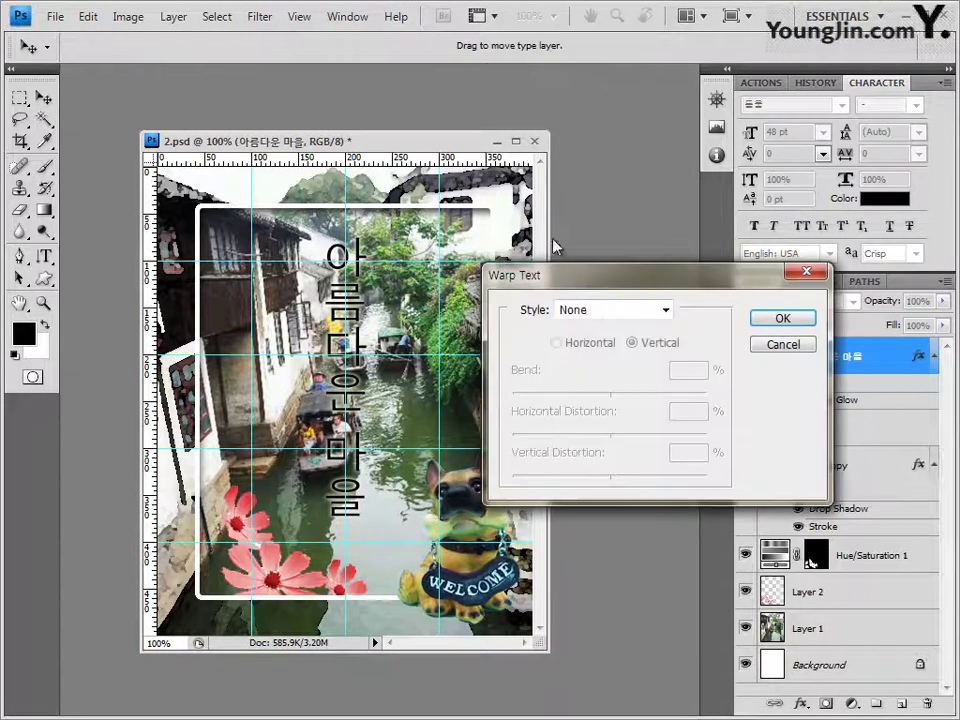
pyautogui.moveTo(594, 288); pyautogui.dragTo(541, 222)
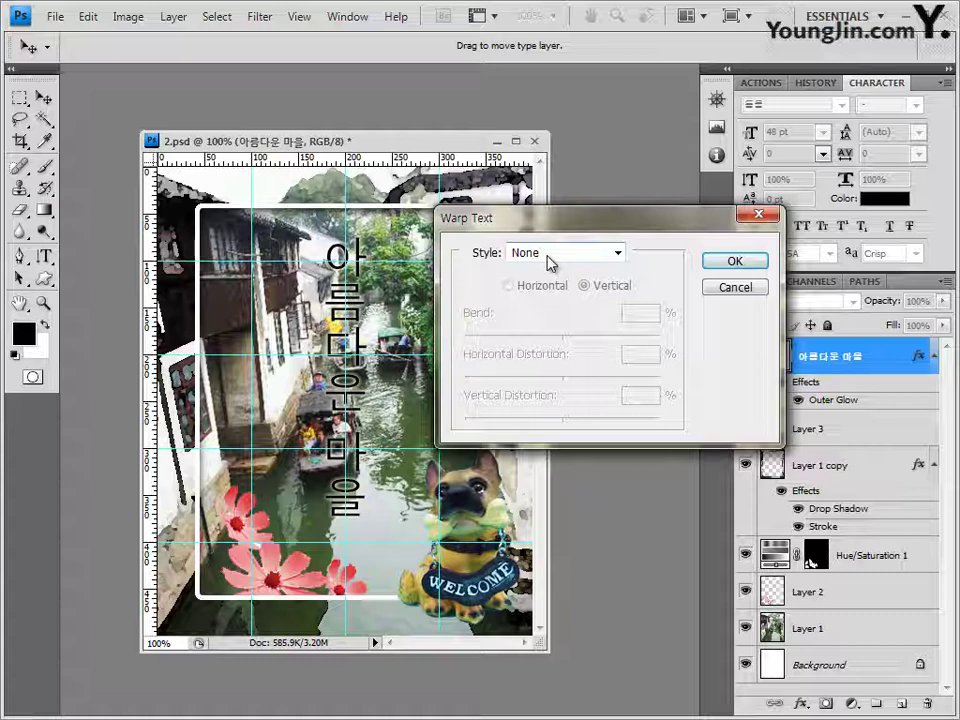
pyautogui.click(549, 262)
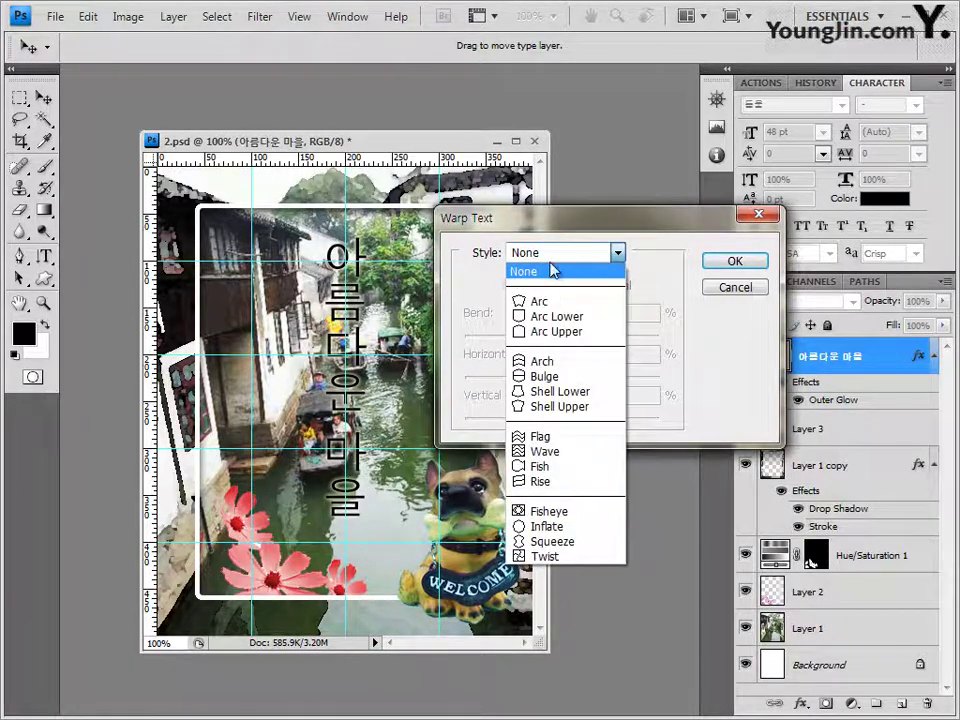
pyautogui.click(529, 440)
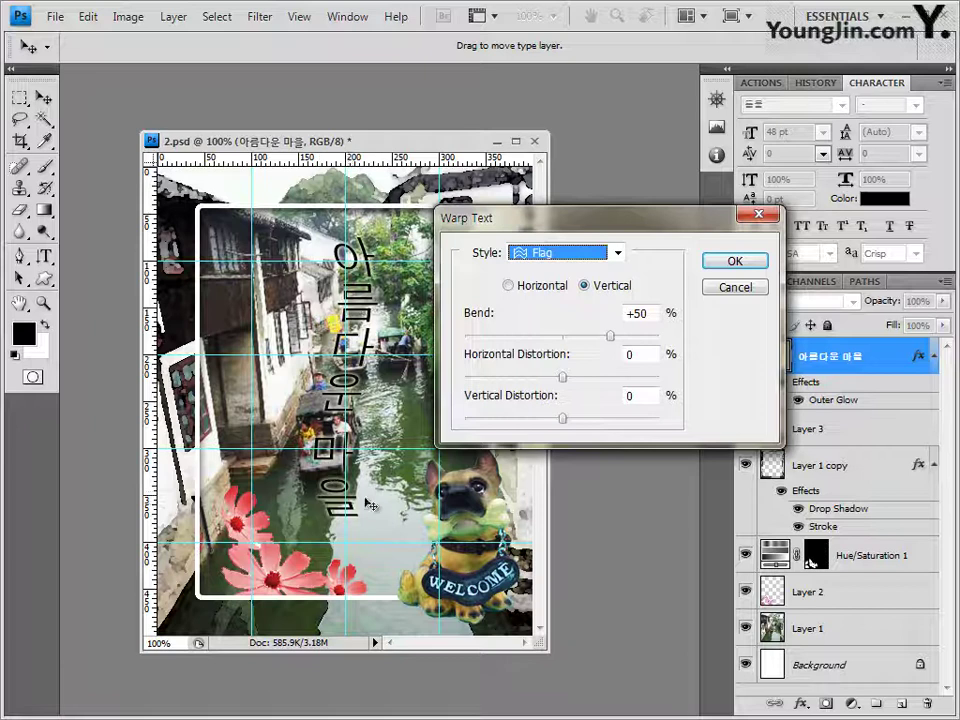
pyautogui.moveTo(612, 340); pyautogui.dragTo(596, 342)
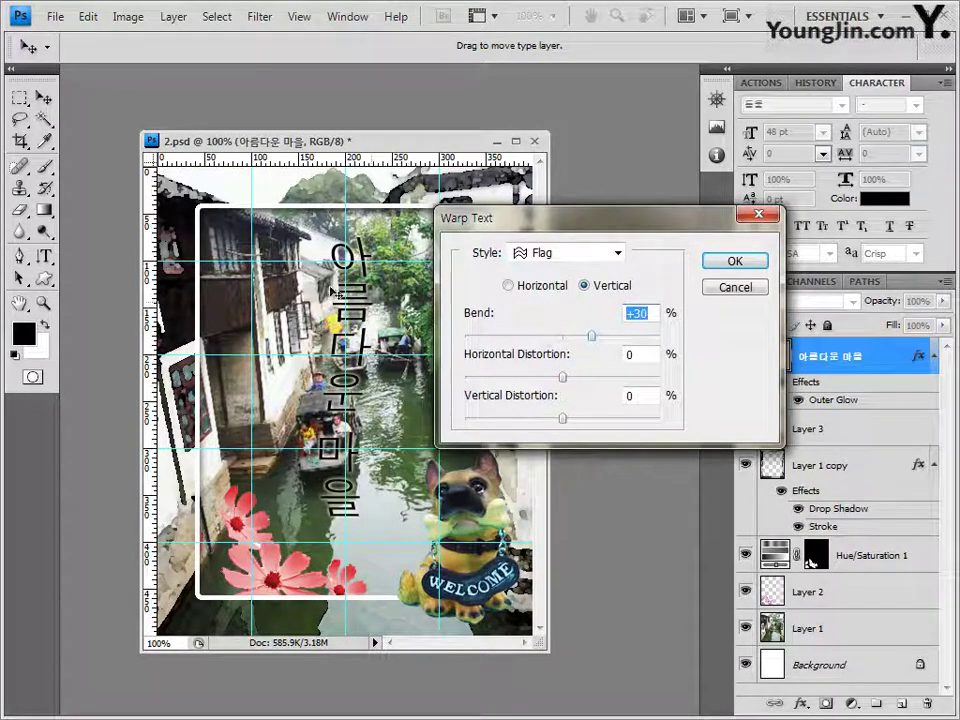
pyautogui.click(735, 260)
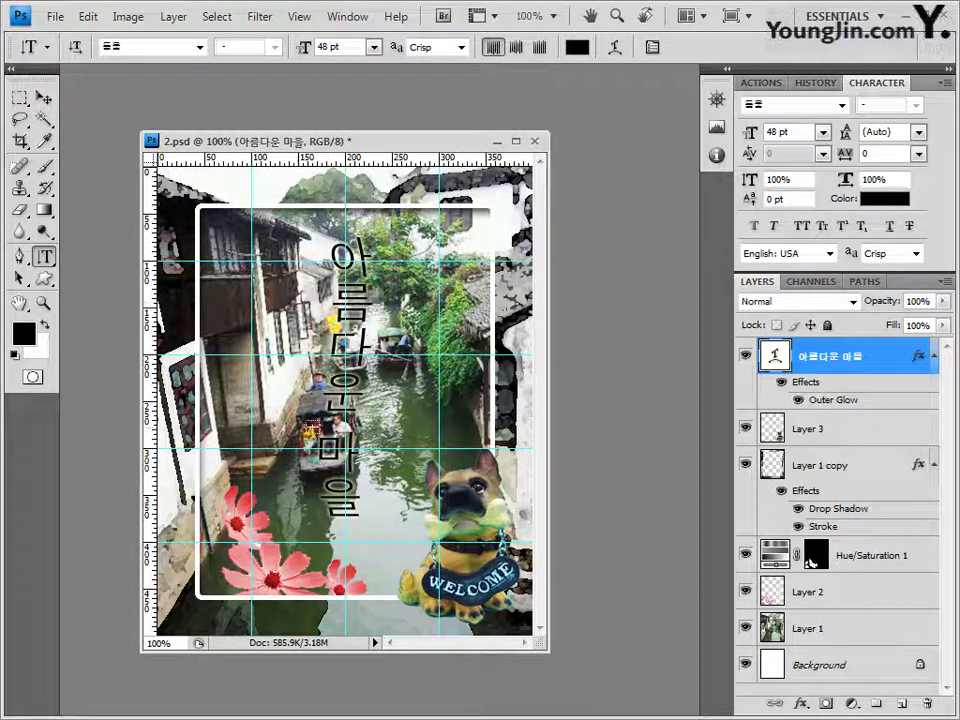
pyautogui.press('v')
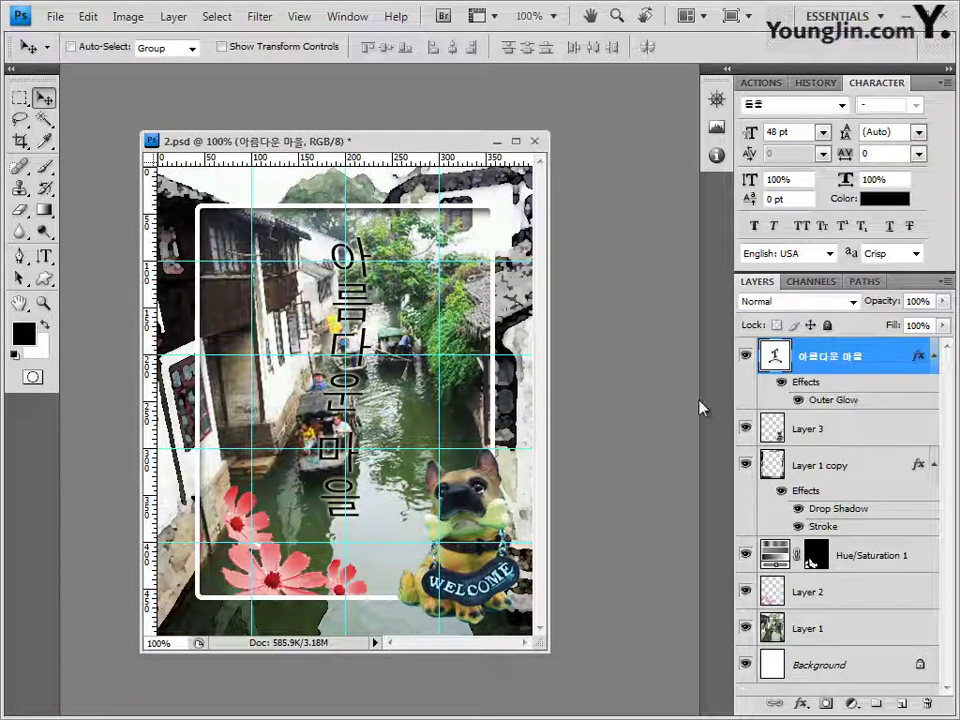
# Step: Save 2.psd with Maximize compatibility on, and clear all guides from the canvas
pyautogui.click(55, 17)
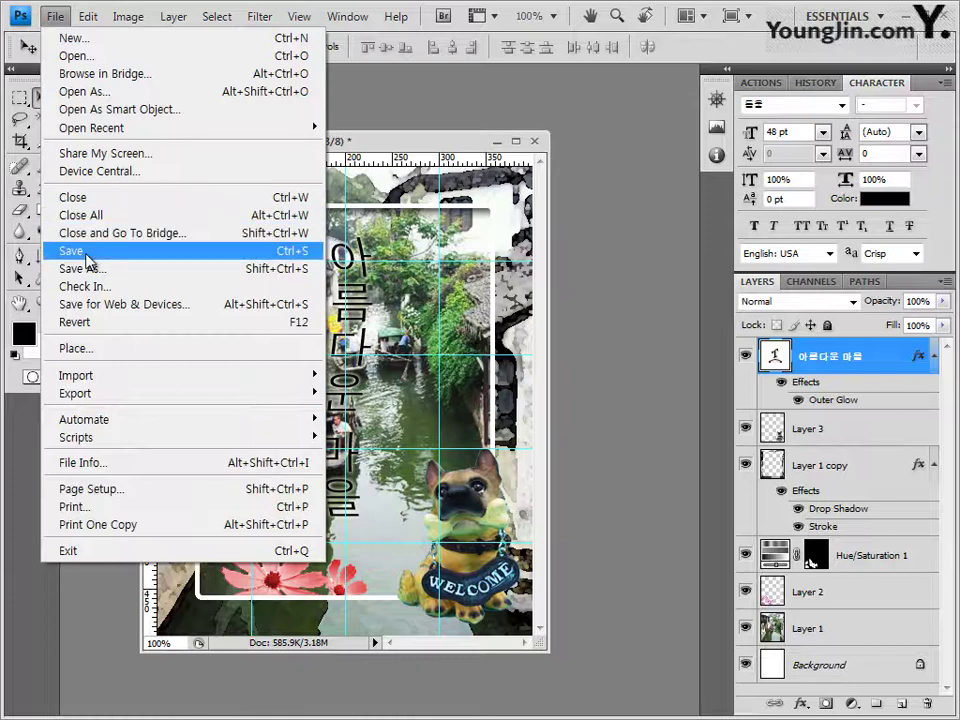
pyautogui.click(87, 257)
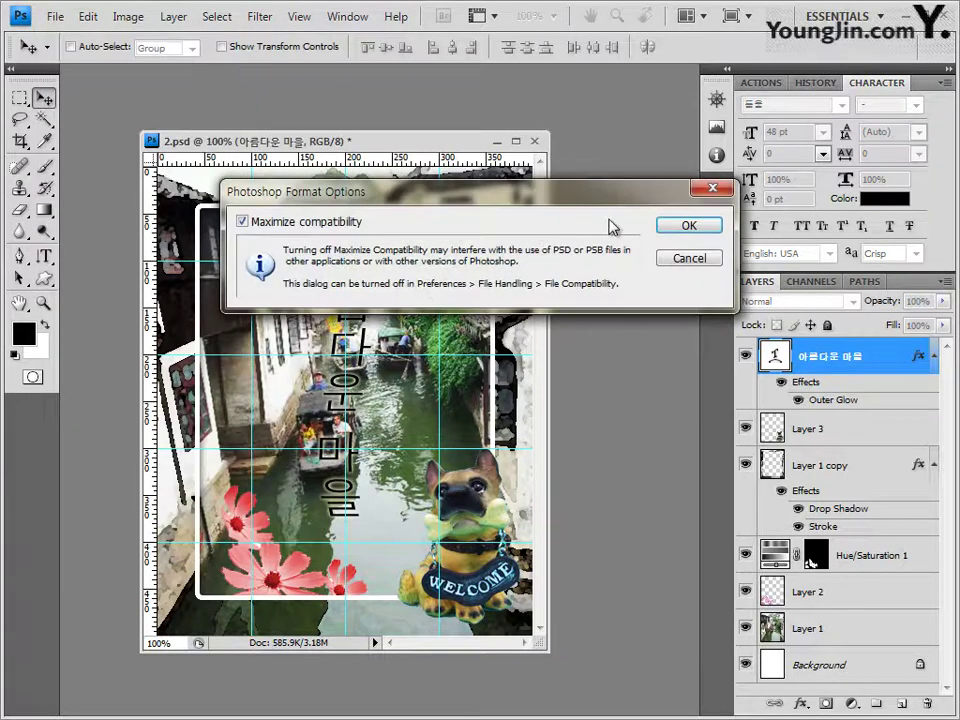
pyautogui.click(664, 222)
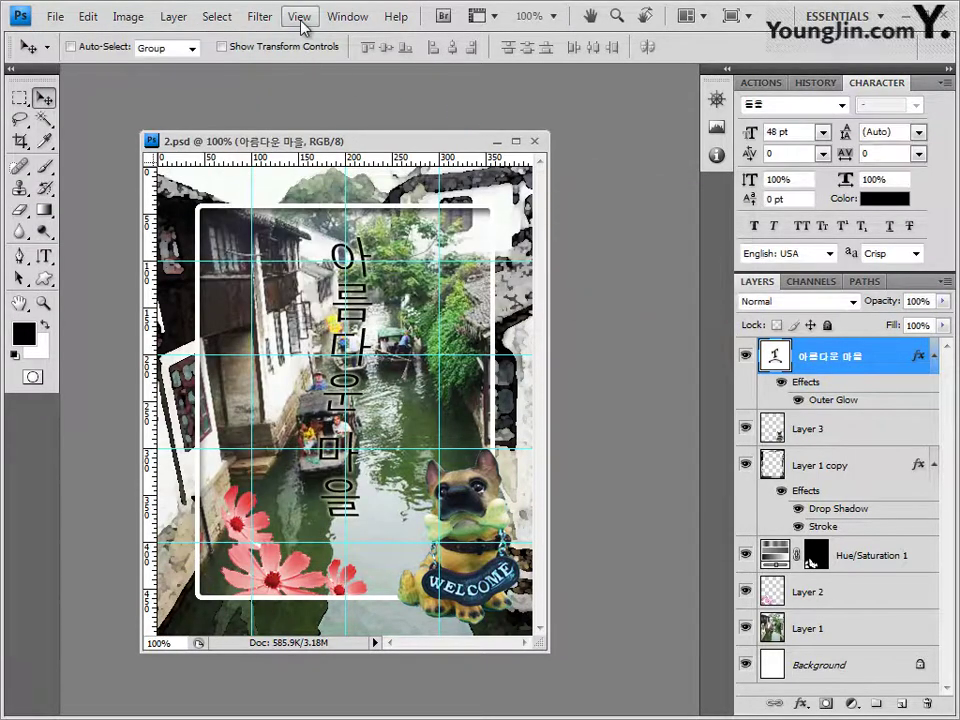
pyautogui.click(300, 17)
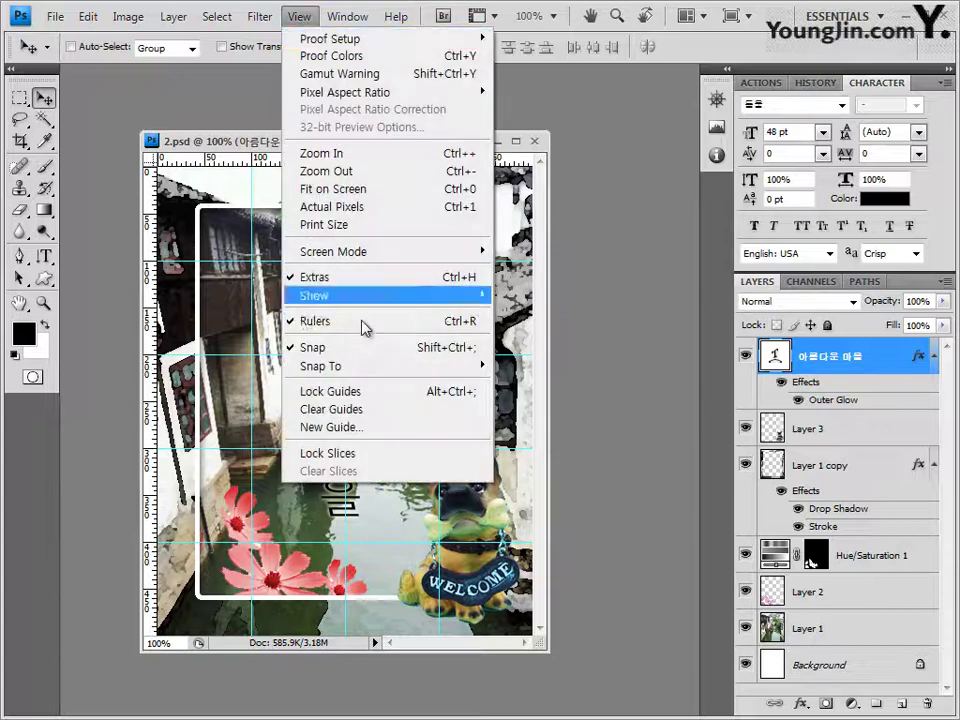
pyautogui.click(364, 407)
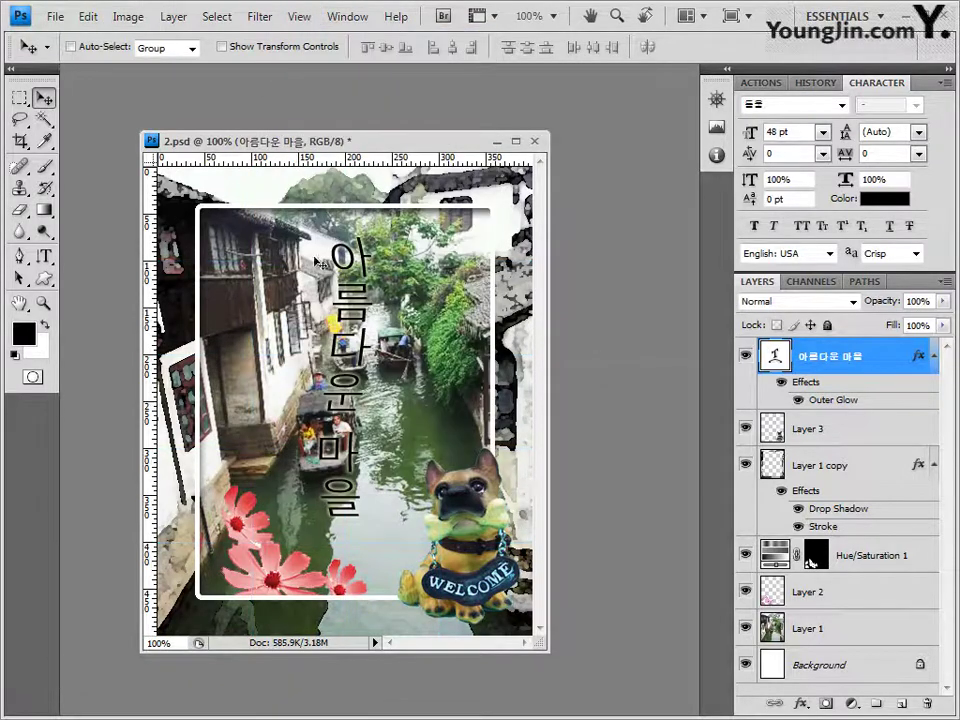
# Step: Save a High-quality, Baseline ("Standard") JPEG copy in the GTQ folder, basing its name on the existing exam-number-and-name JPEG but changing the final digit
pyautogui.click(55, 16)
pyautogui.click(104, 270)
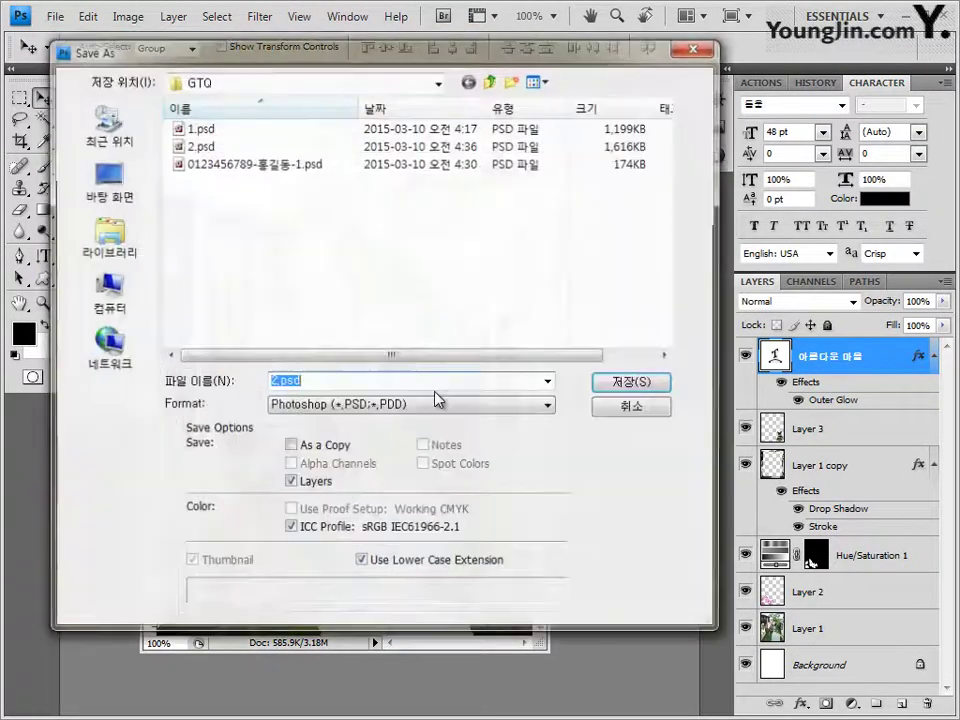
pyautogui.click(330, 405)
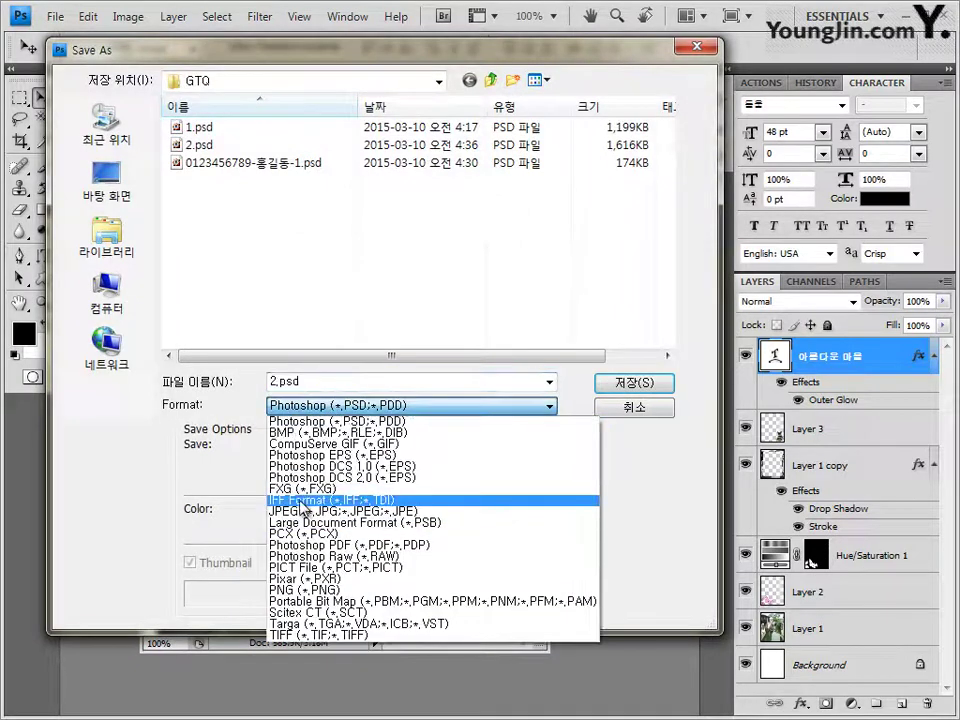
pyautogui.click(318, 511)
pyautogui.click(289, 133)
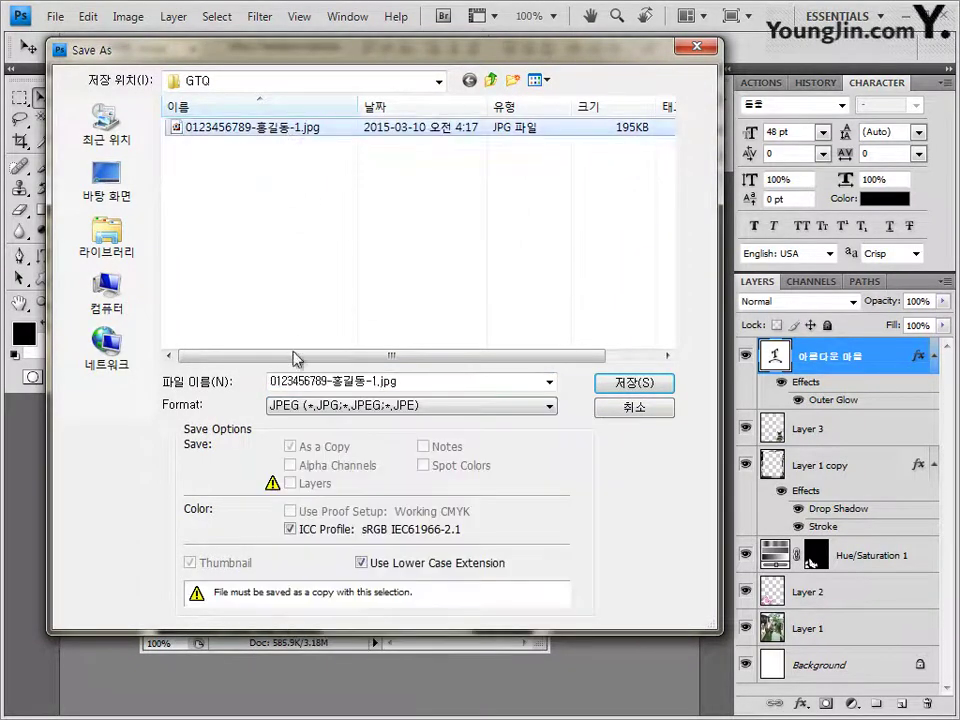
pyautogui.click(381, 383)
pyautogui.click(372, 381)
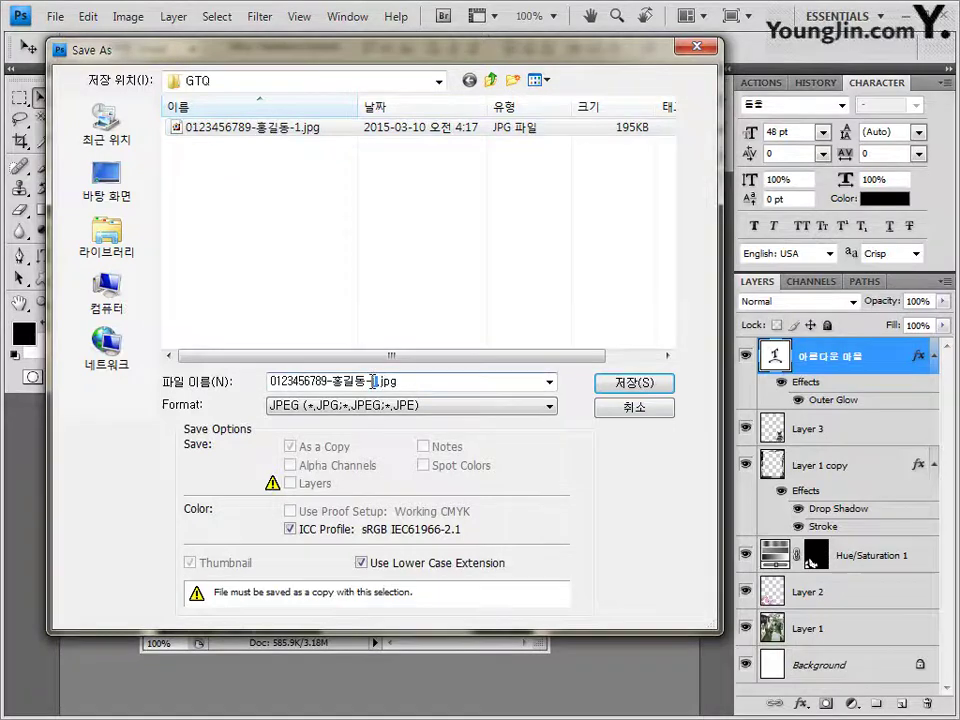
pyautogui.press('Return')
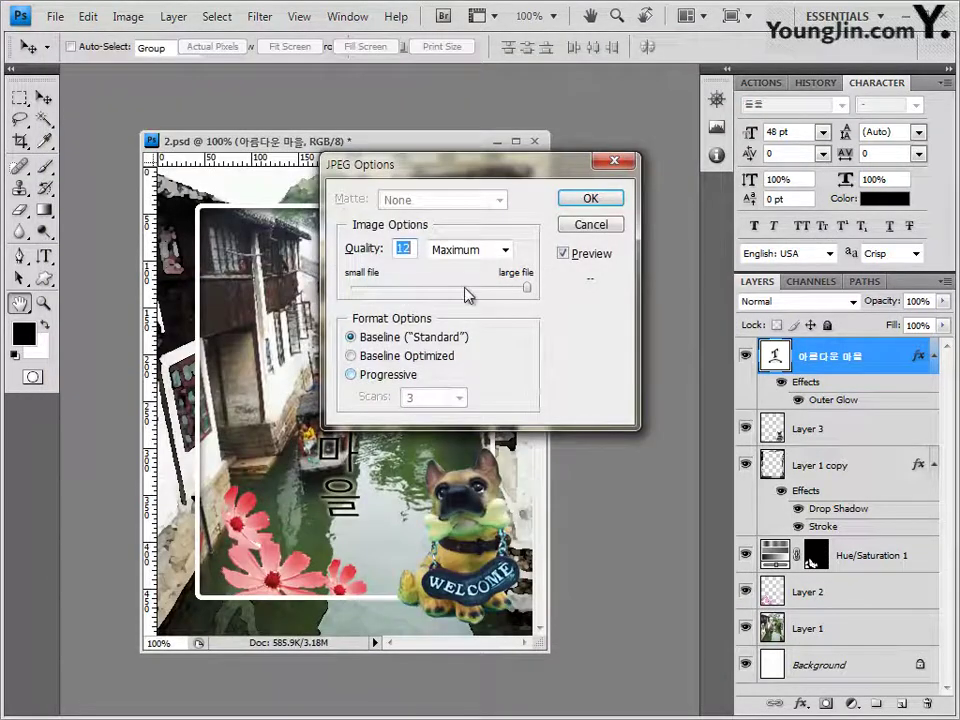
pyautogui.moveTo(463, 296); pyautogui.dragTo(469, 296)
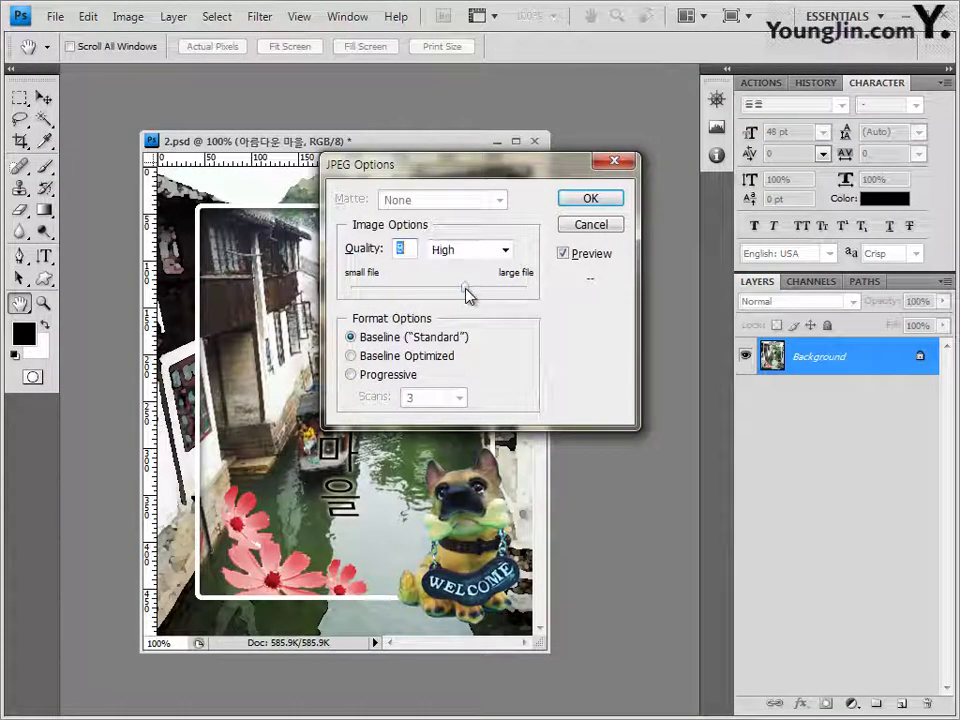
pyautogui.click(610, 199)
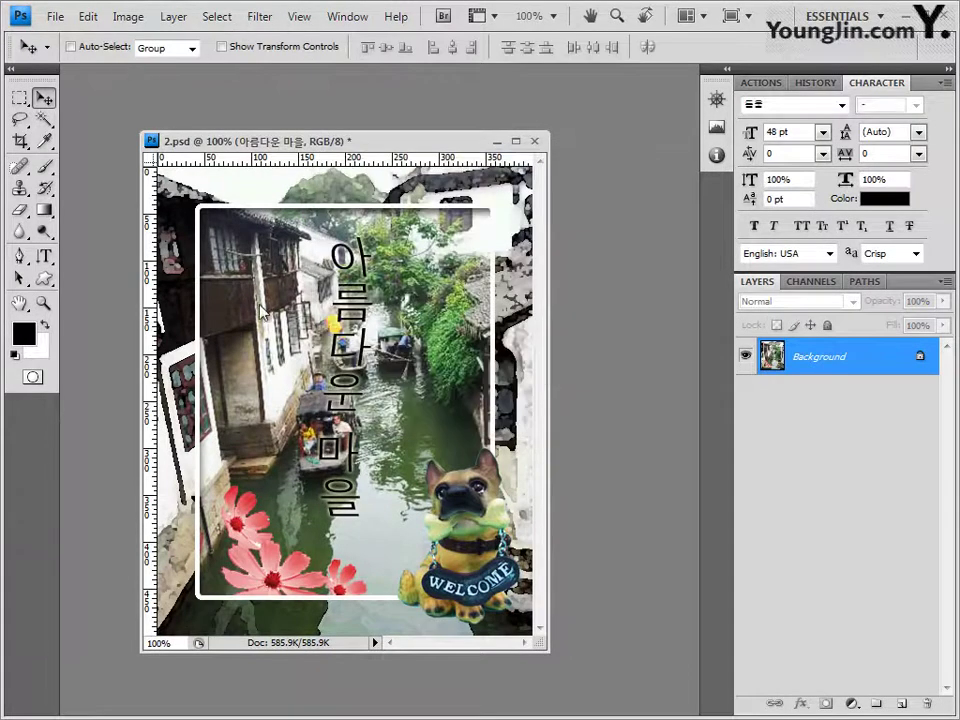
# Step: Resize the image proportionally to 40 x 50 pixels
pyautogui.click(128, 16)
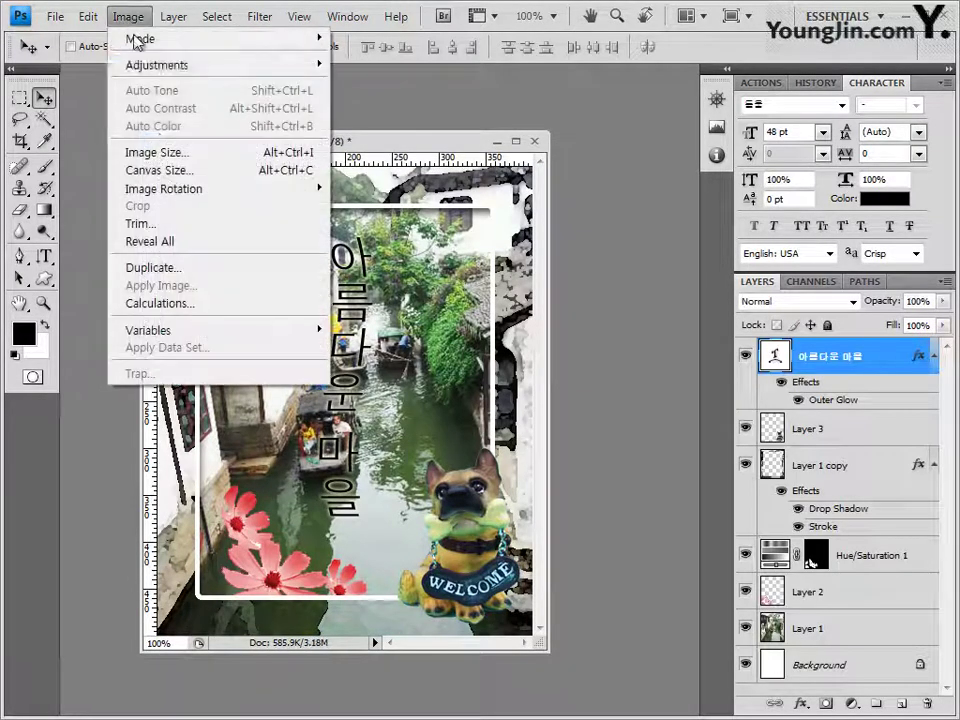
pyautogui.click(168, 155)
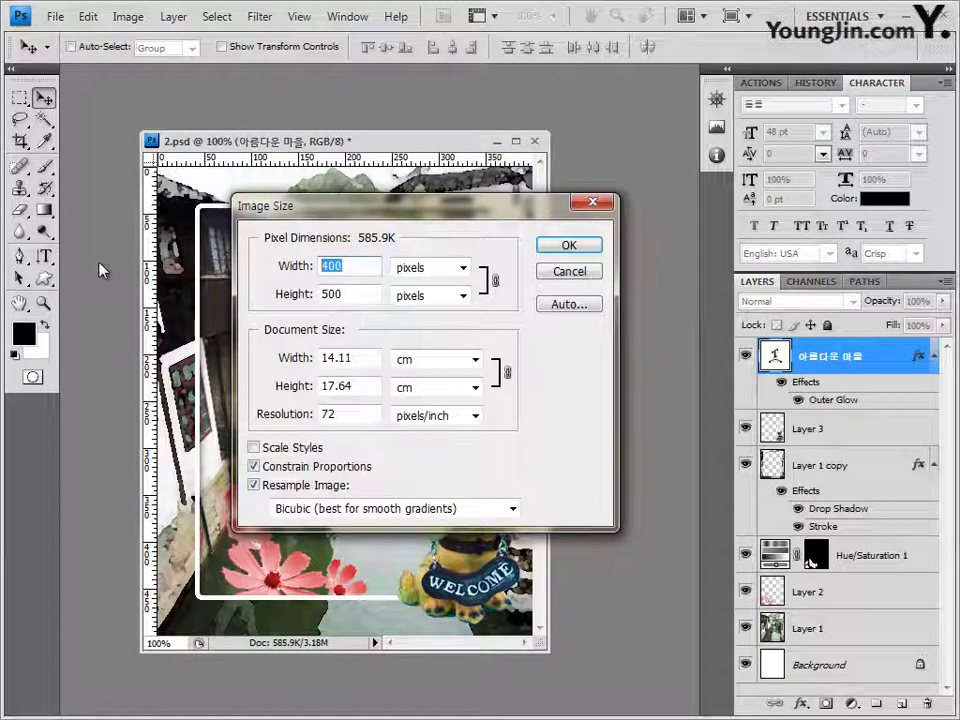
pyautogui.write('40')
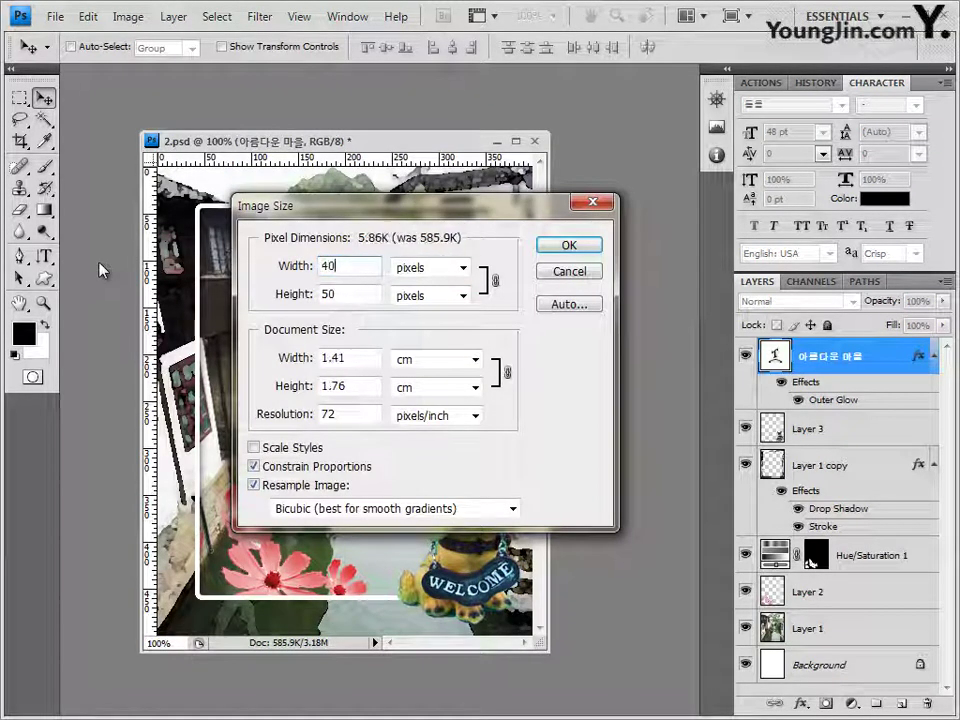
pyautogui.click(569, 247)
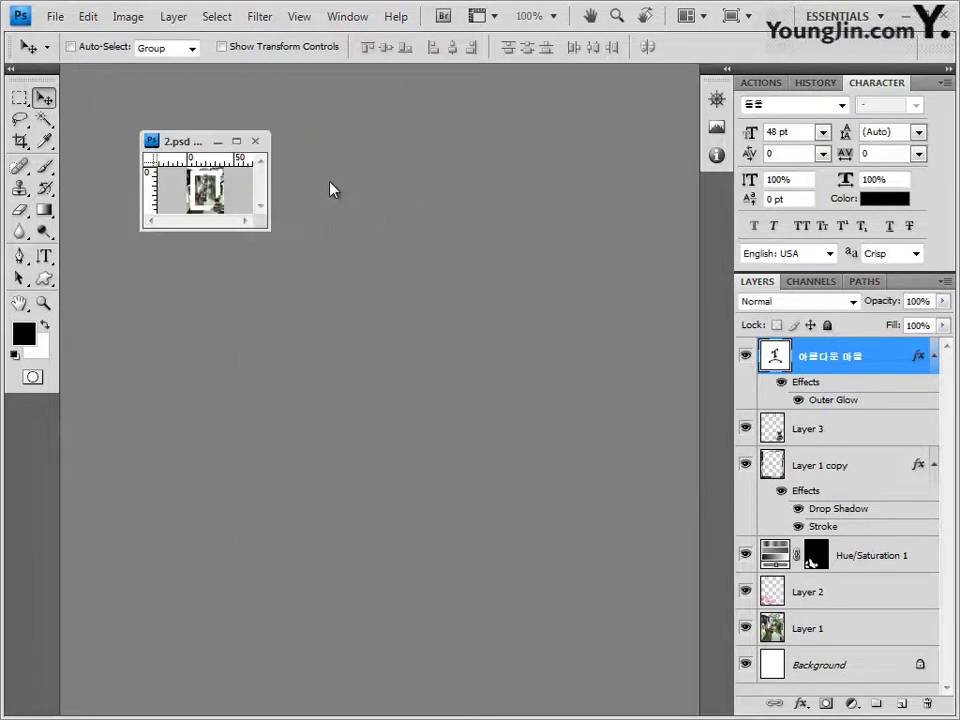
# Step: Save the reduced image as a PSD in the GTQ folder, basing its name on the existing exam-number-and-name PSD but ending in 2, and close it
pyautogui.click(55, 16)
pyautogui.click(94, 270)
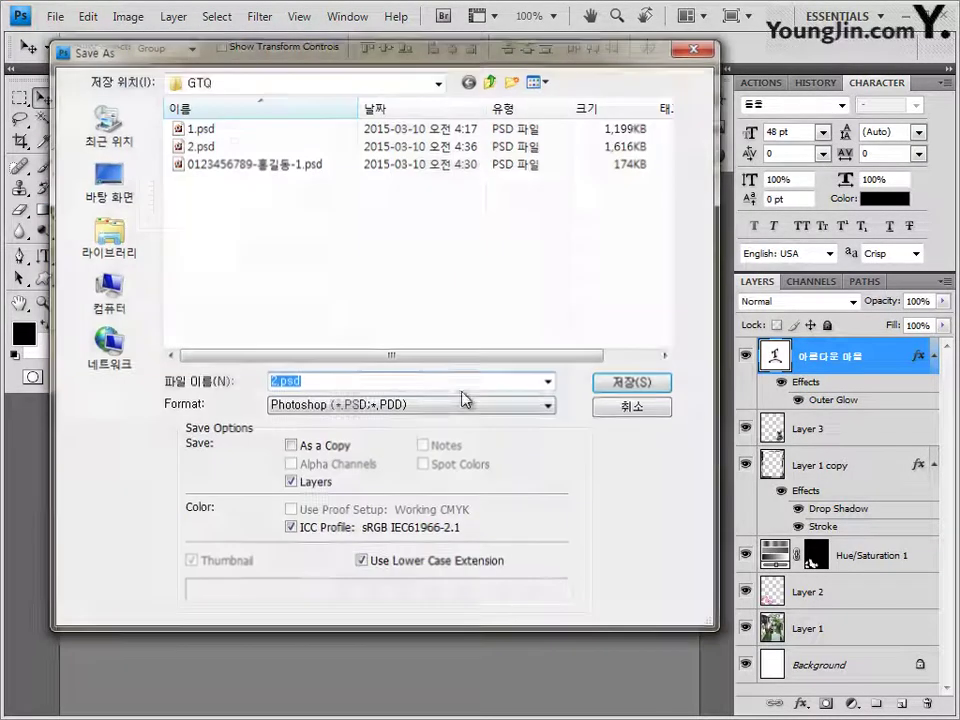
pyautogui.click(300, 164)
pyautogui.doubleClick(381, 379)
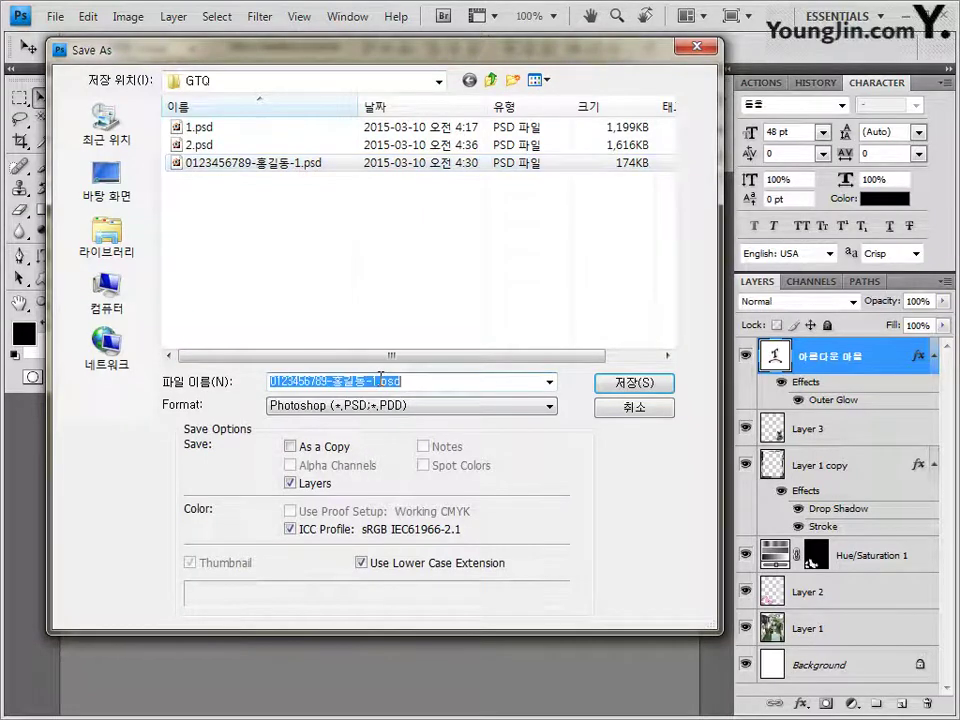
pyautogui.click(376, 380)
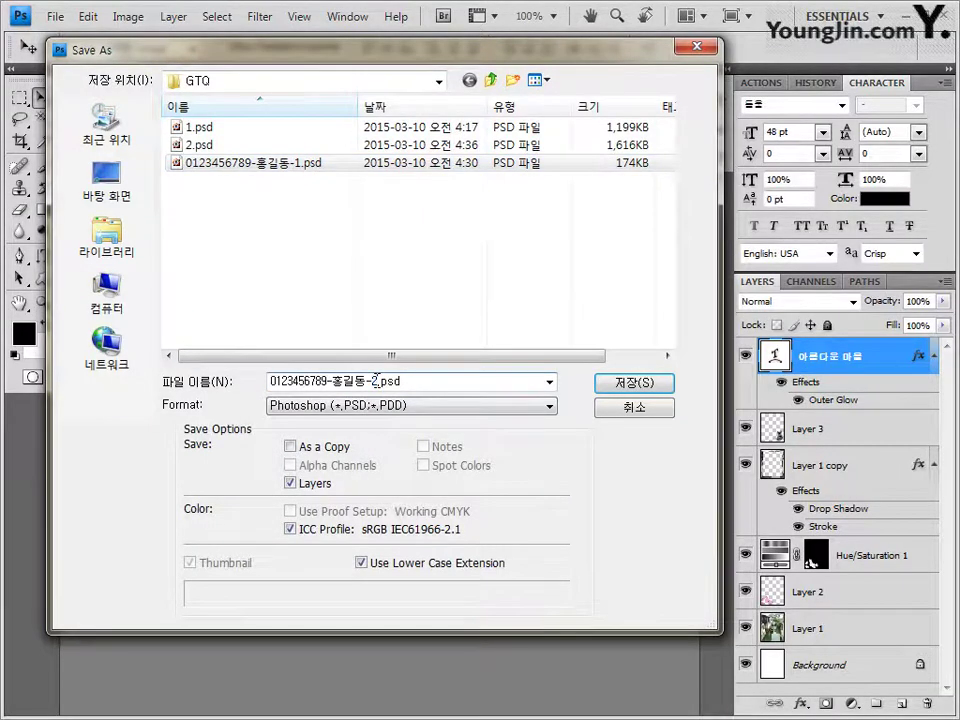
pyautogui.write('2')
pyautogui.press('Return')
pyautogui.click(688, 222)
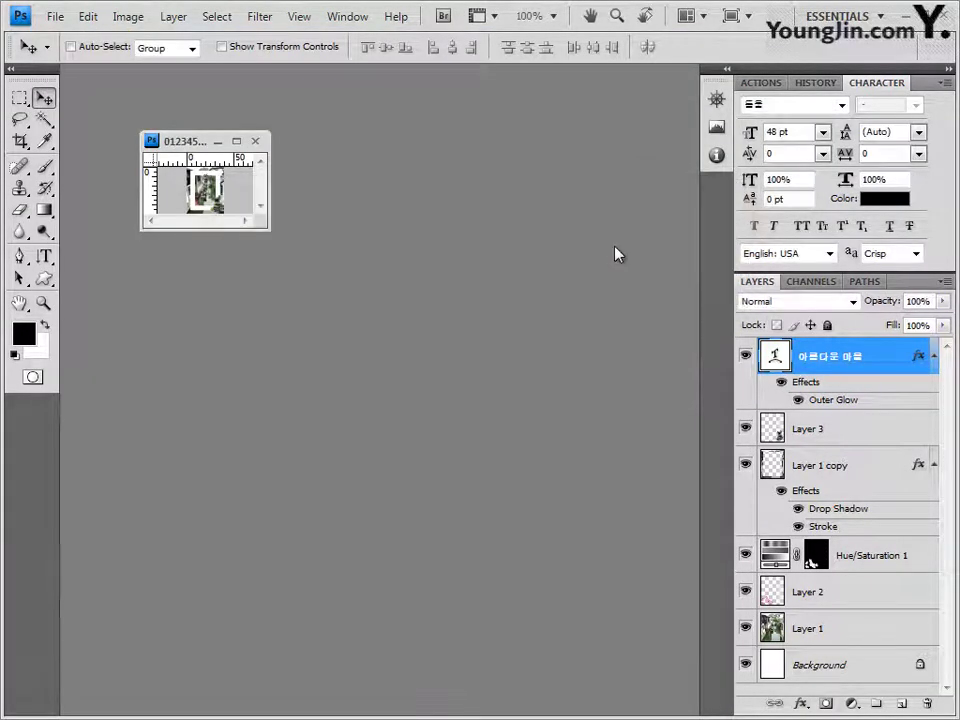
pyautogui.click(255, 142)
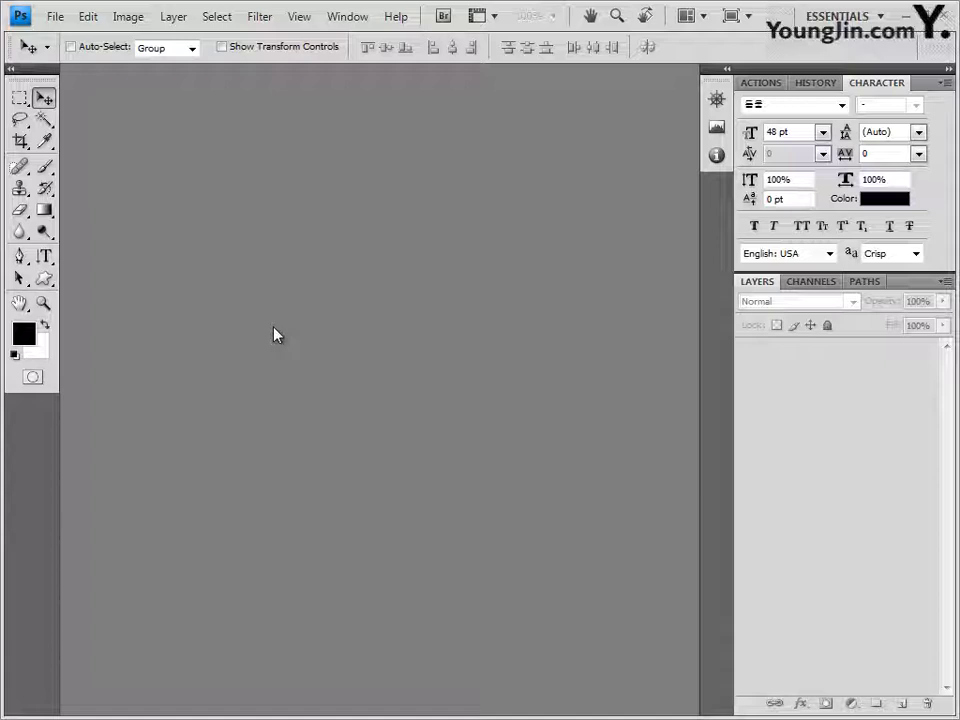
# Step: Create a new 600 x 400 pixel document at 72 pixels/inch in 8-bit RGB Color with a white background
pyautogui.hotkey('ctrl', 'n')
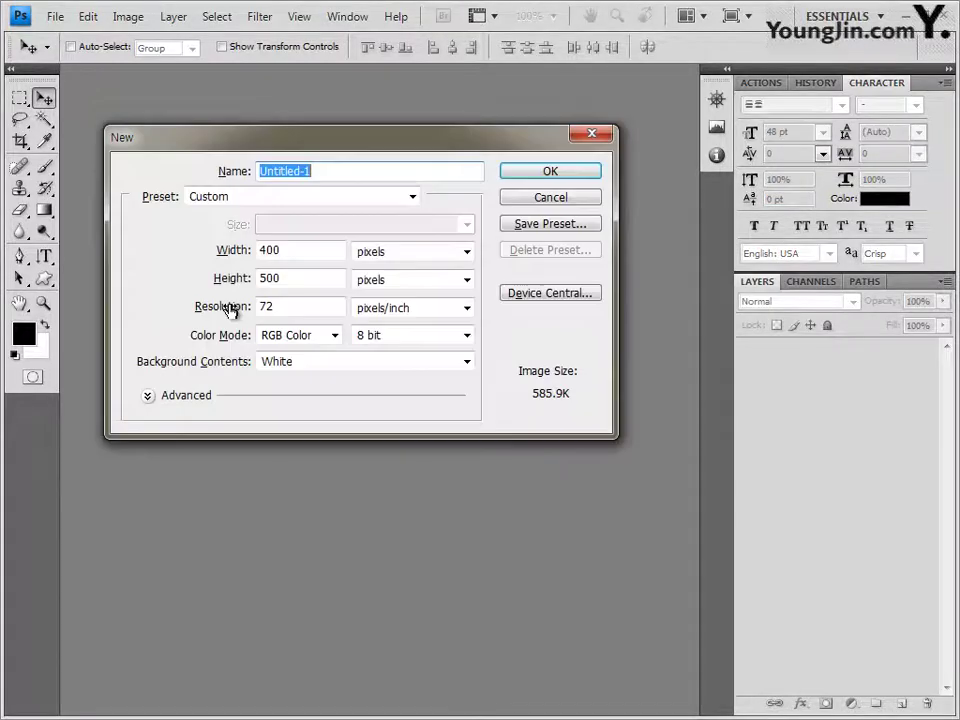
pyautogui.doubleClick(284, 255)
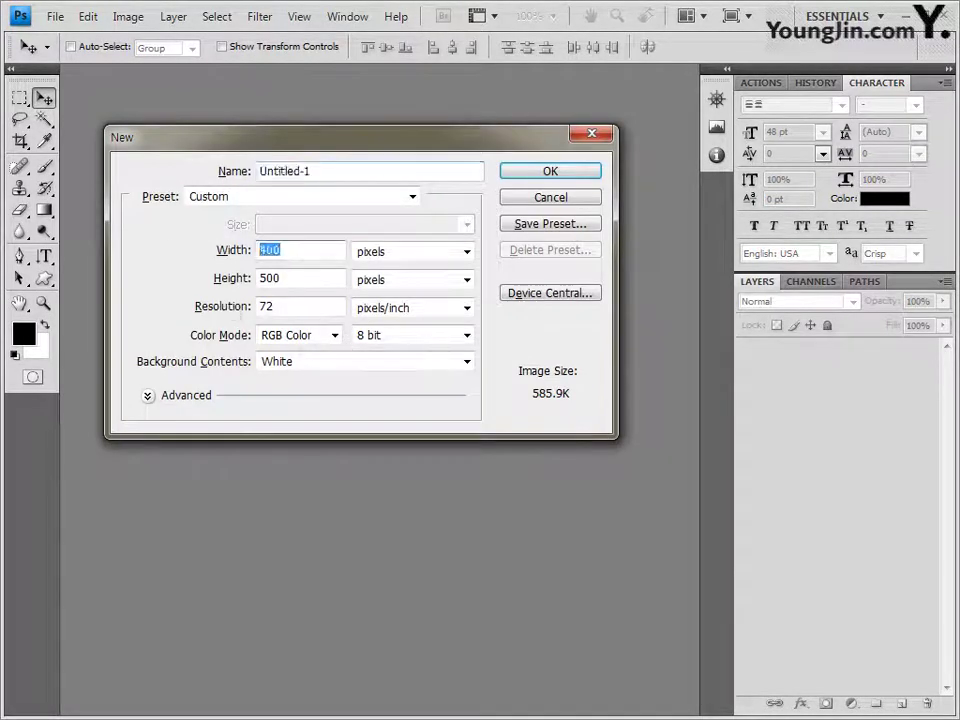
pyautogui.write('60')
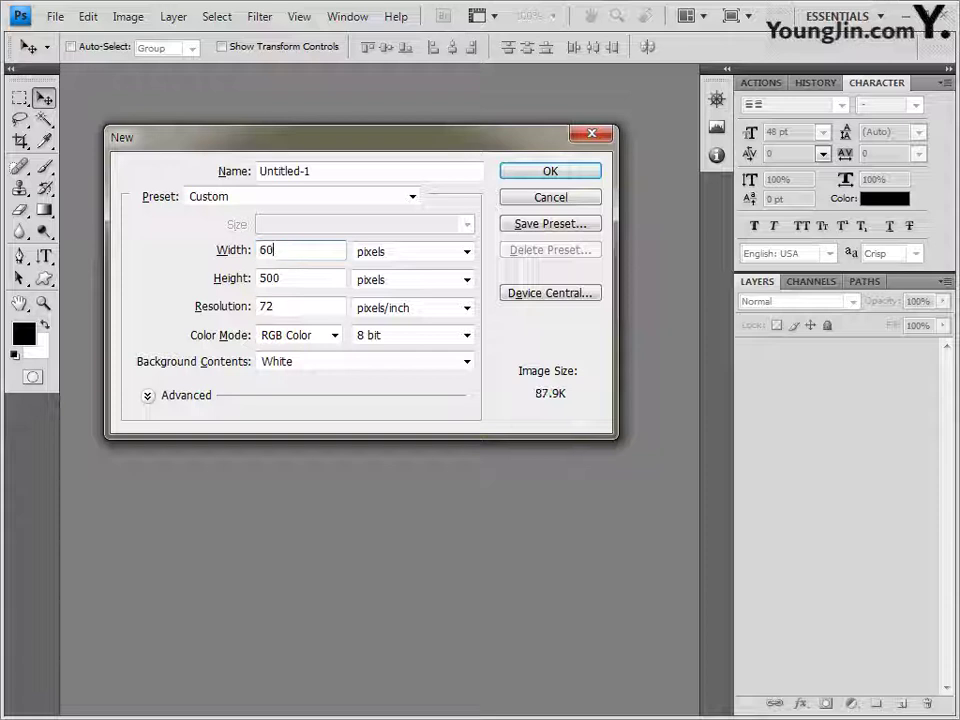
pyautogui.write('0')
pyautogui.press('Tab')
pyautogui.press('Tab')
pyautogui.write('400')
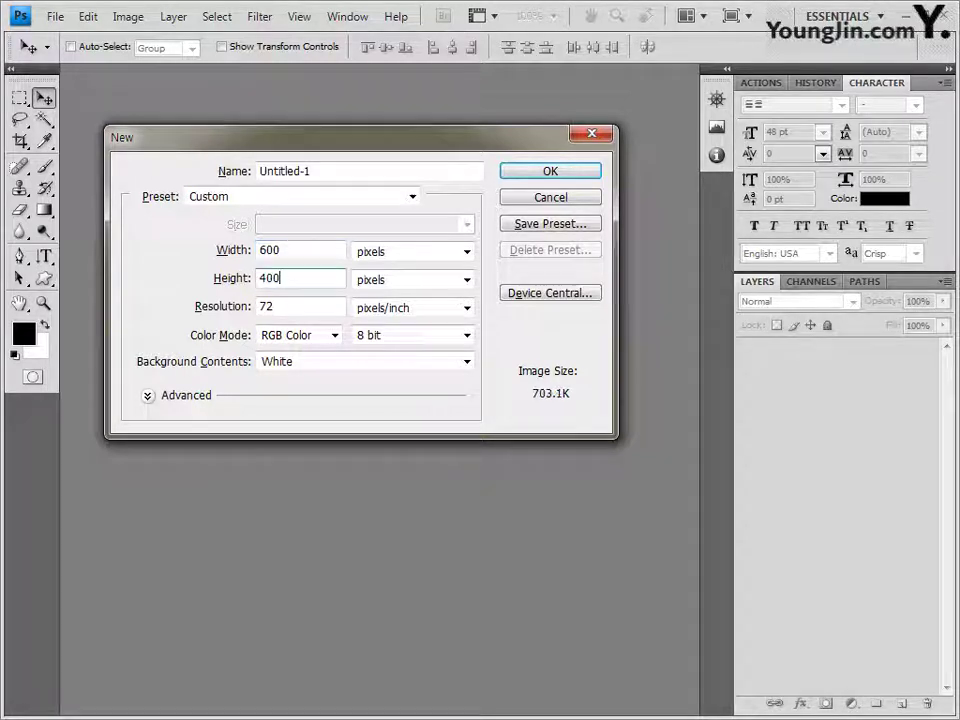
pyautogui.click(549, 170)
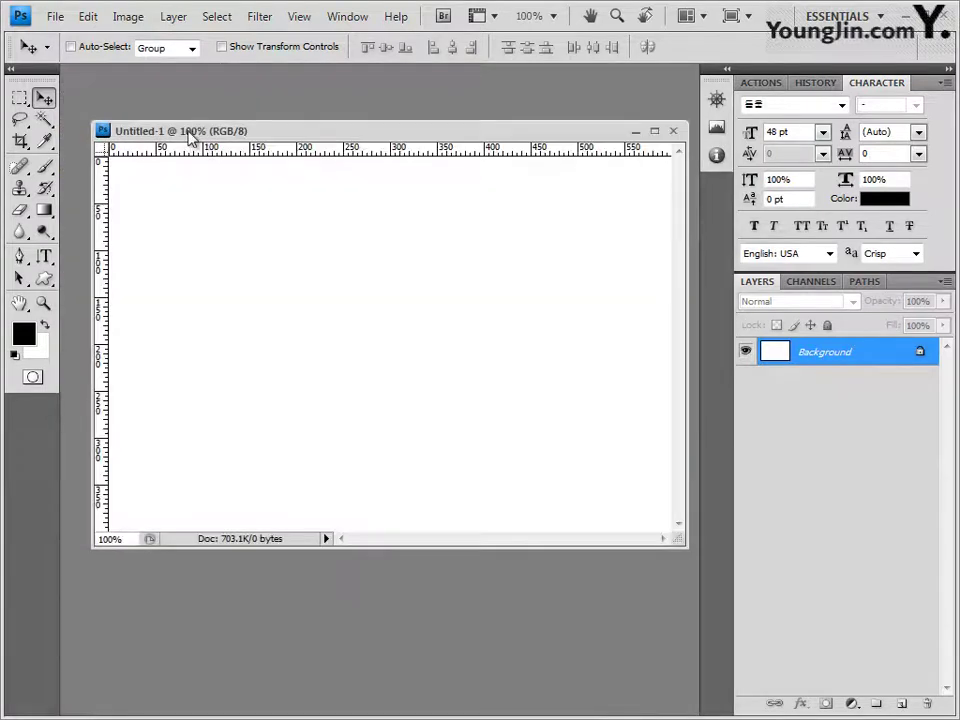
# Step: Lay out horizontal and vertical guides every 100 pixels and save the document as 3.psd in the GTQ folder
pyautogui.moveTo(189, 133); pyautogui.dragTo(189, 167)
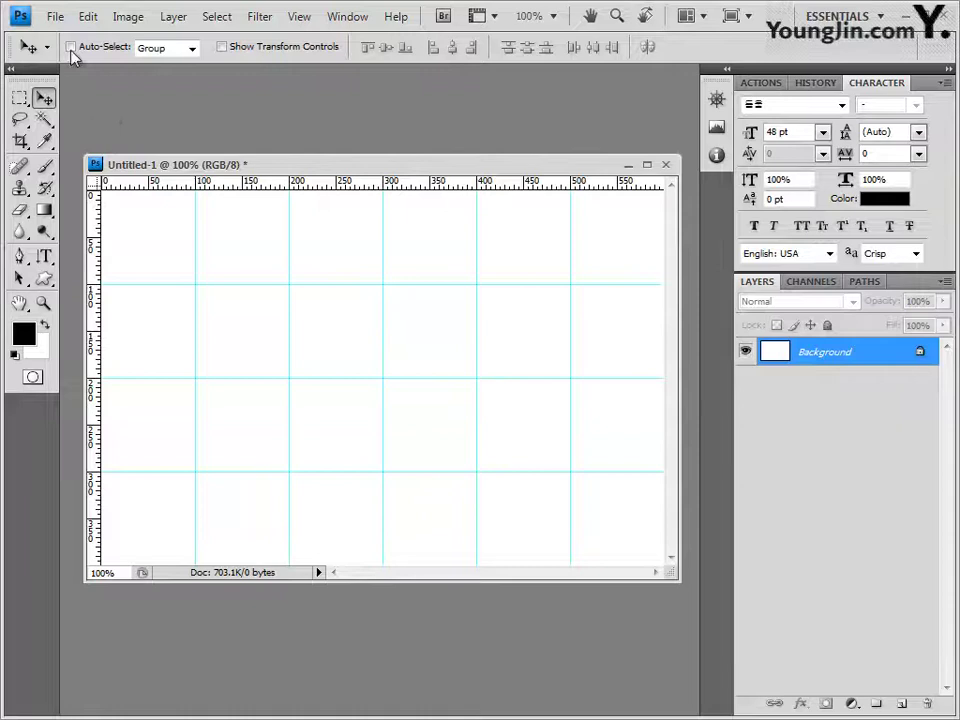
pyautogui.click(55, 16)
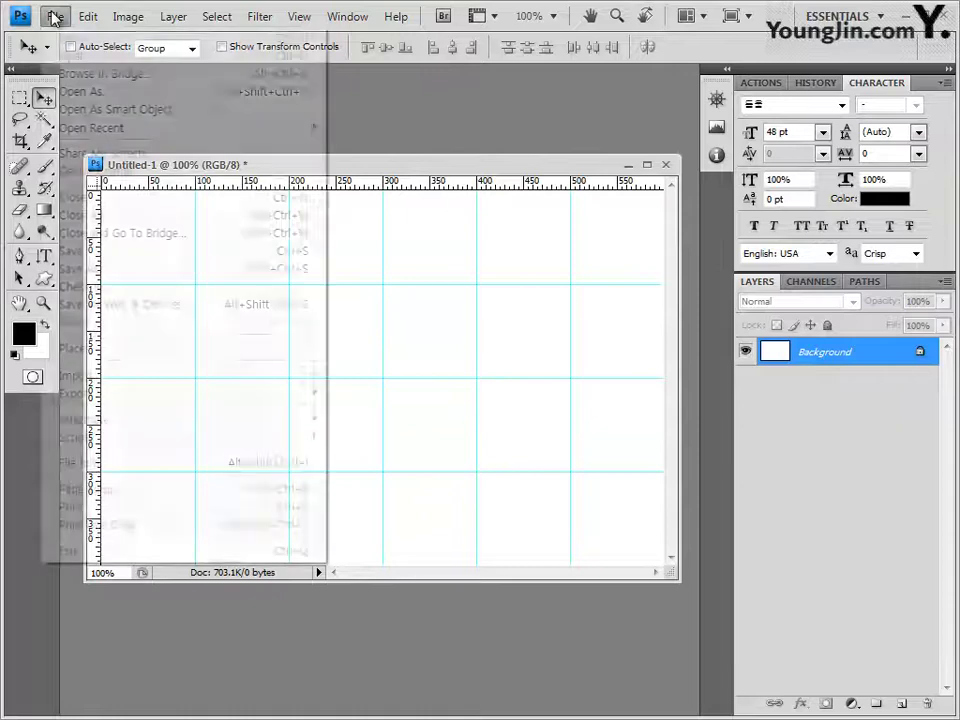
pyautogui.click(70, 268)
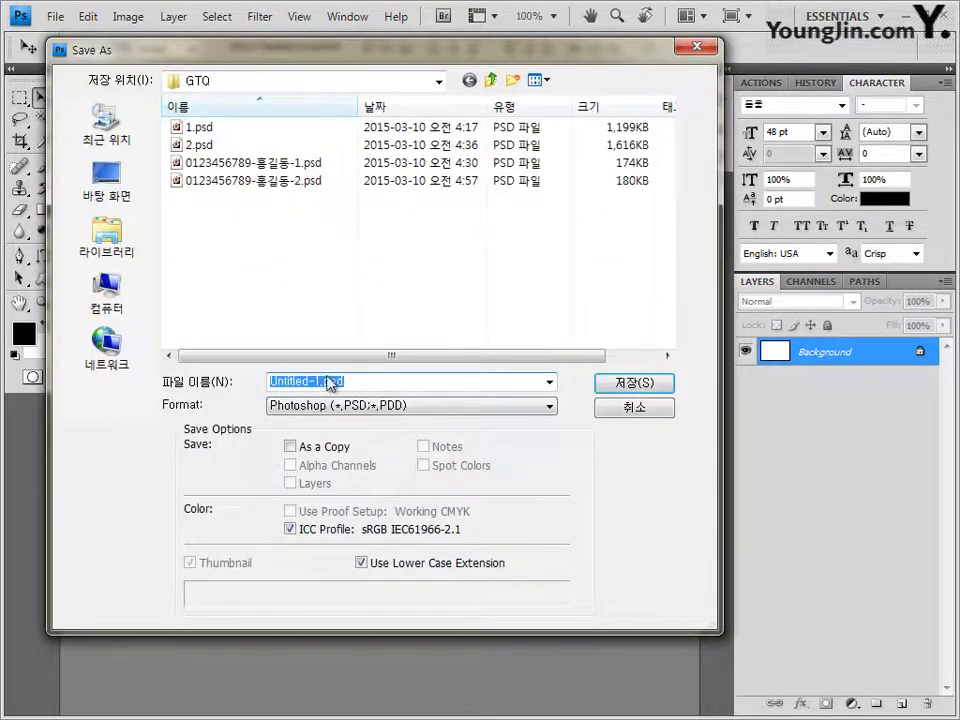
pyautogui.write('3')
pyautogui.press('Return')
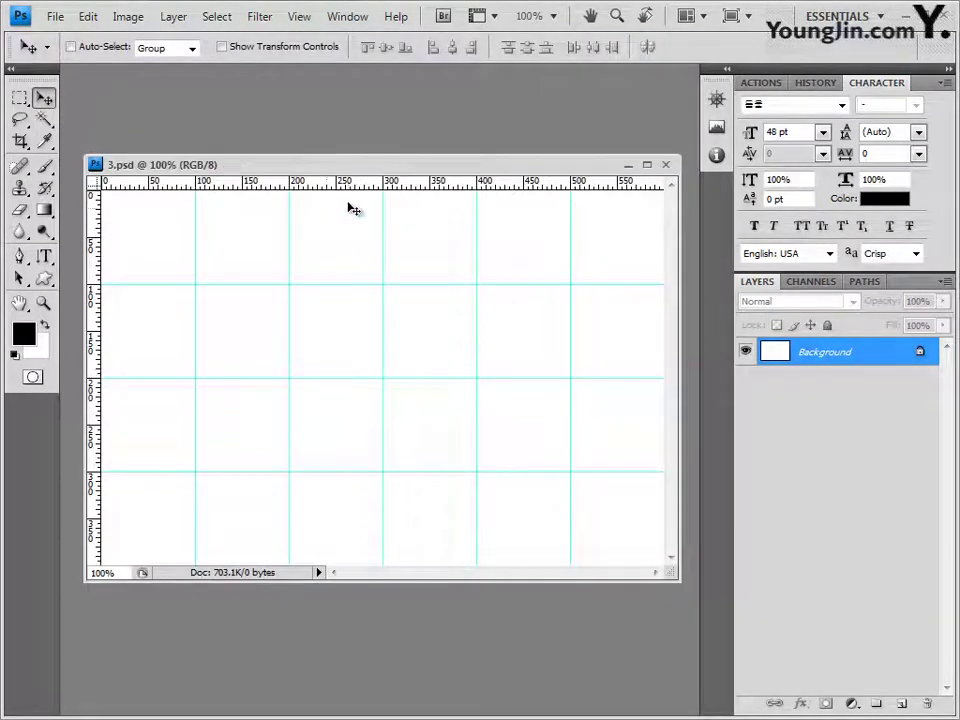
# Step: Set the foreground color to eea856 and fill the Background layer with it
pyautogui.click(24, 333)
pyautogui.click(547, 518)
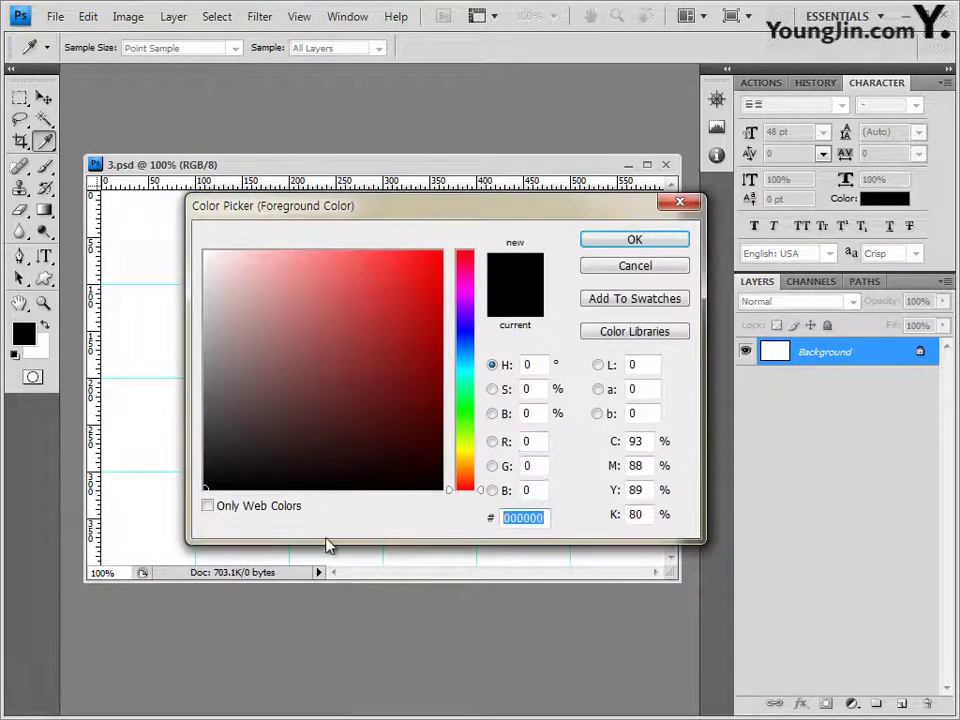
pyautogui.write('eea856')
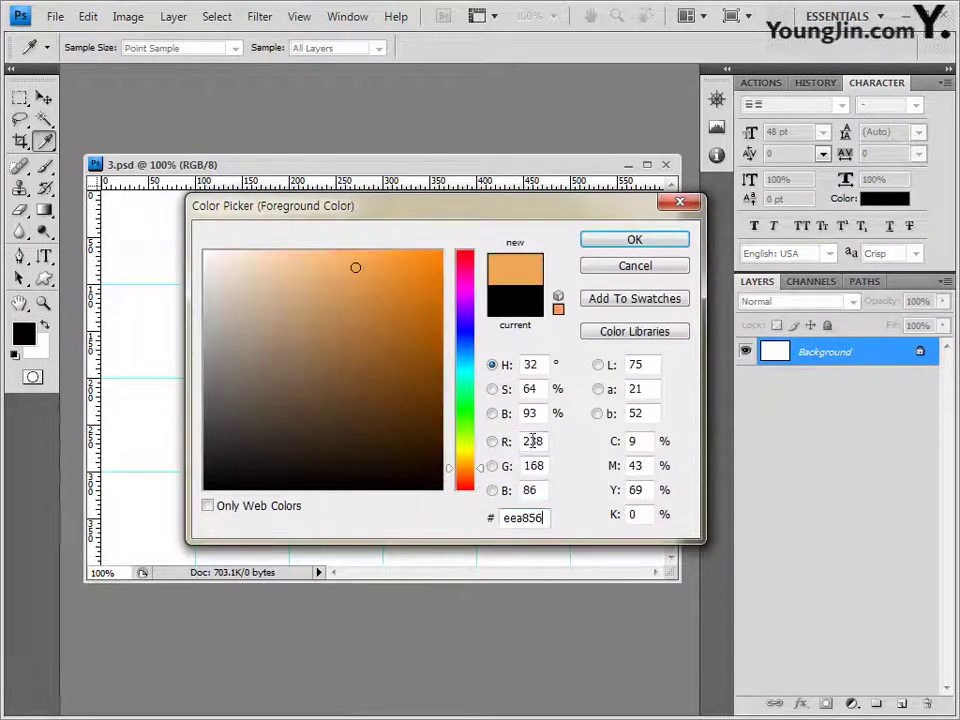
pyautogui.click(660, 246)
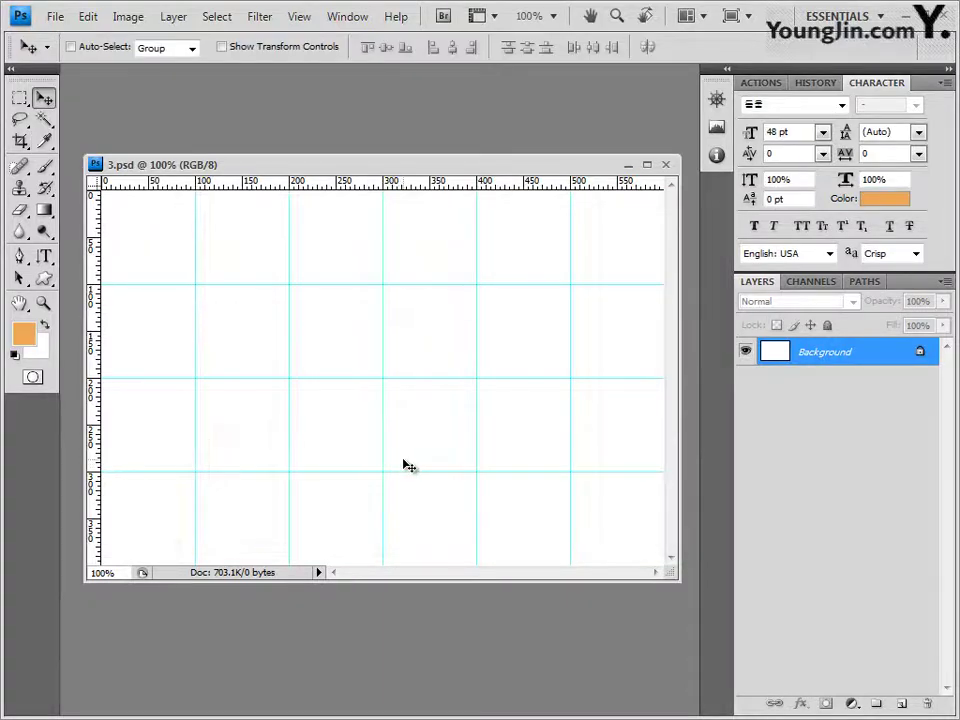
pyautogui.hotkey('alt', 'BackSpace')
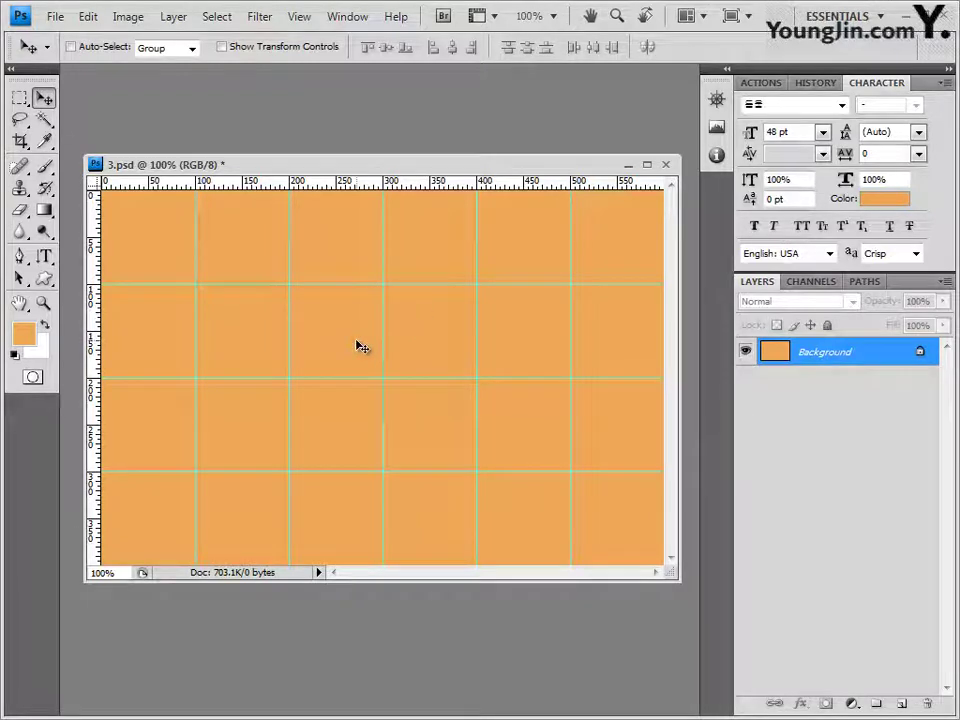
# Step: Apply the Texturizer filter to the Background with the Canvas texture, Scaling 100%, Relief 4 and Light from the Top
pyautogui.click(263, 18)
pyautogui.moveTo(328, 330)
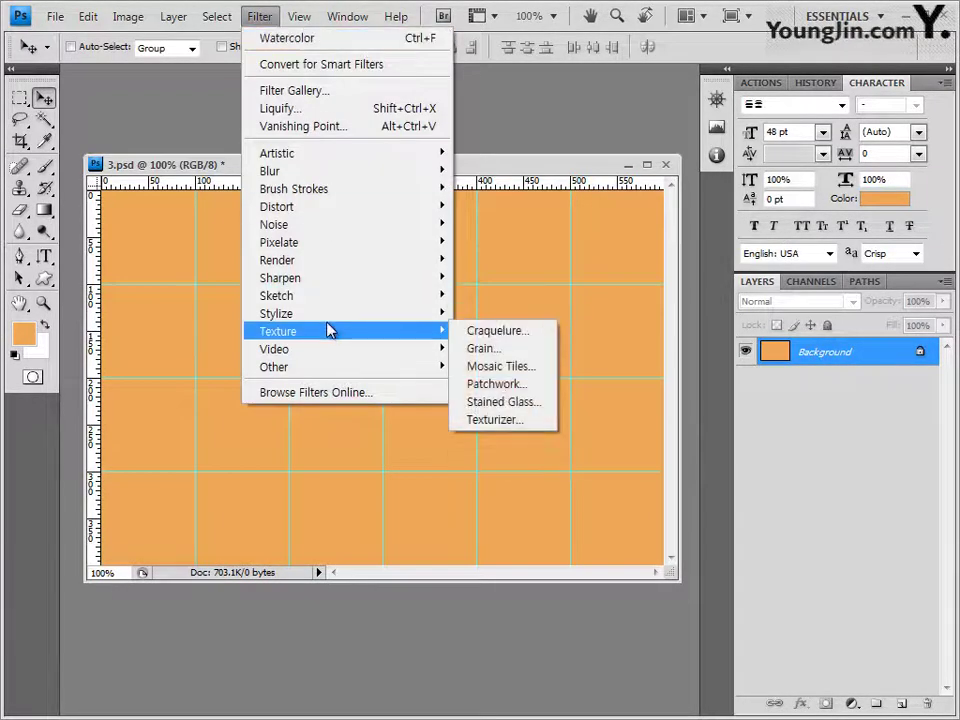
pyautogui.click(528, 424)
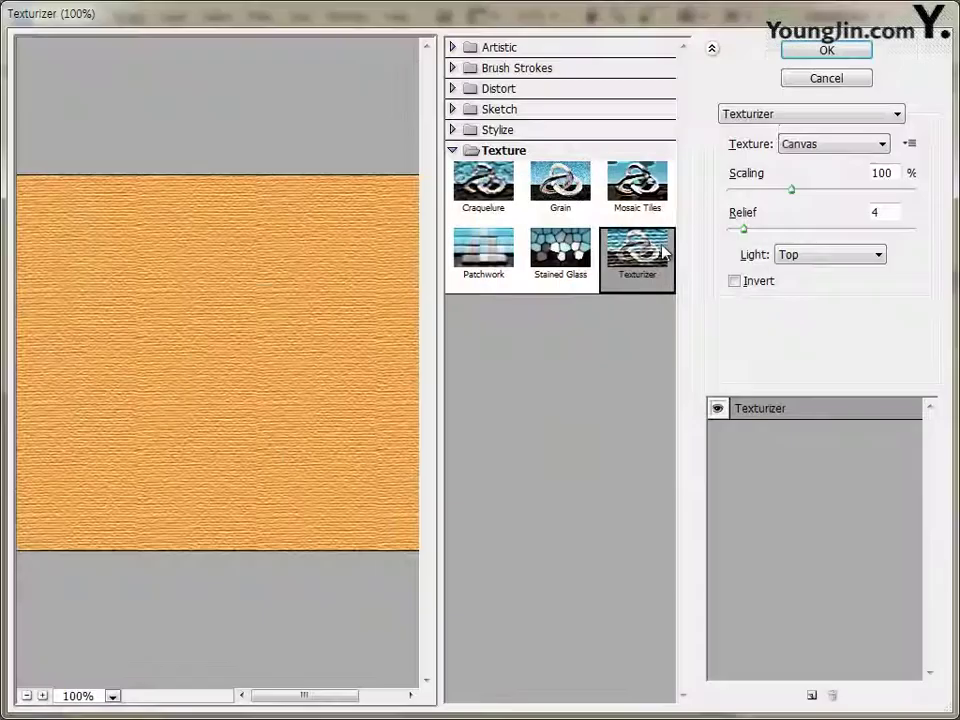
pyautogui.click(826, 52)
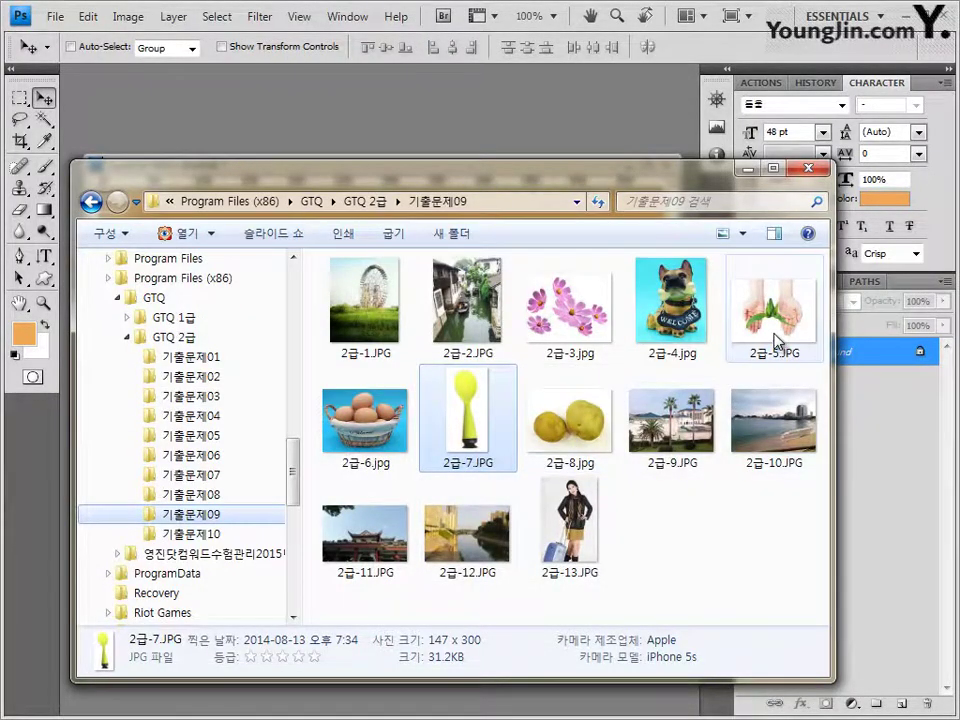
# Step: Open 2급-5.JPG from the 기출문제09 folder in a floating window and try selecting its white background with the Magic Wand at tolerance 32
pyautogui.moveTo(775, 340); pyautogui.dragTo(313, 92)
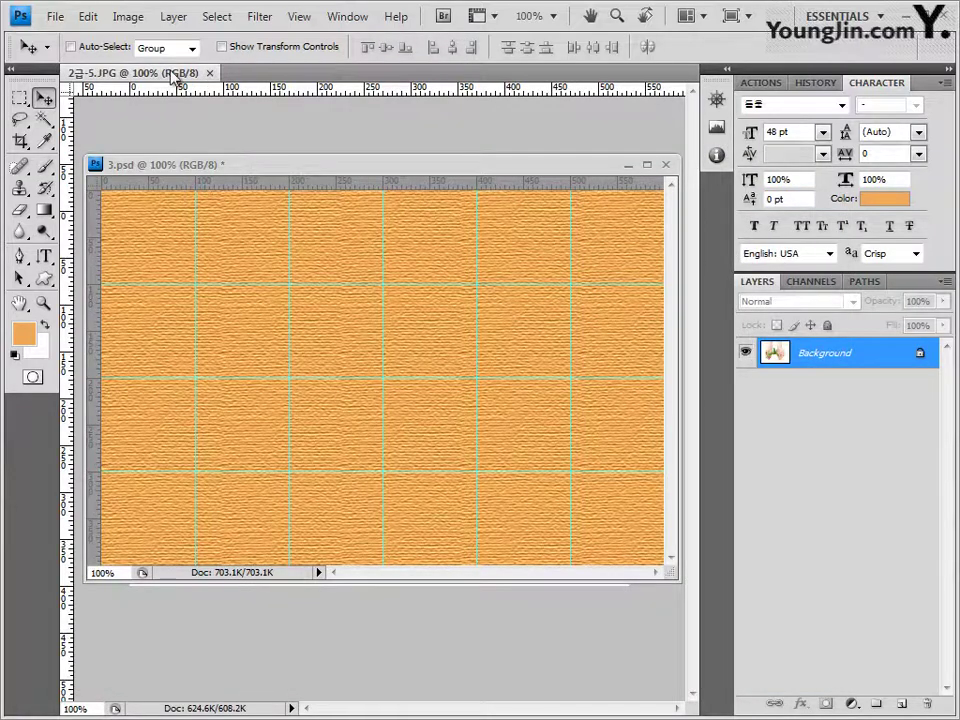
pyautogui.moveTo(175, 78); pyautogui.dragTo(240, 132)
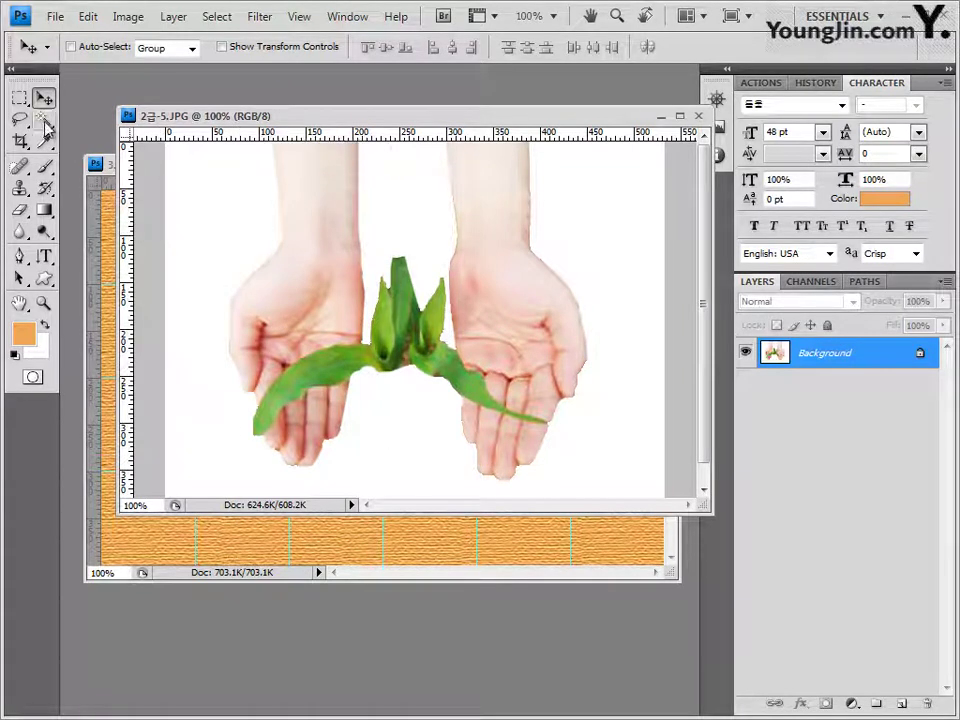
pyautogui.moveTo(47, 128); pyautogui.dragTo(96, 134)
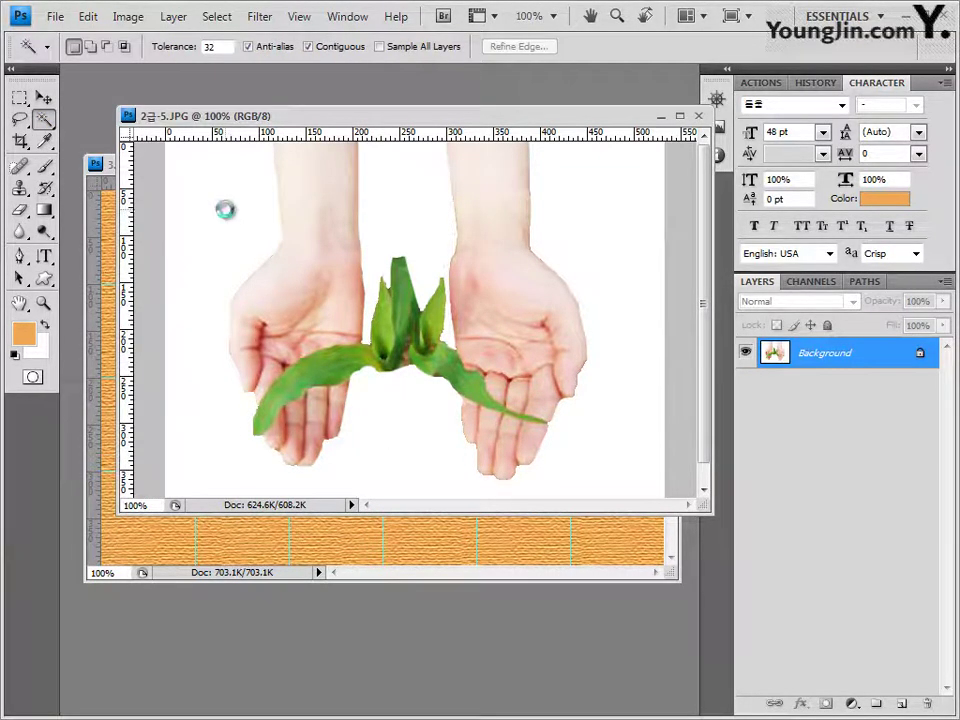
pyautogui.click(228, 211)
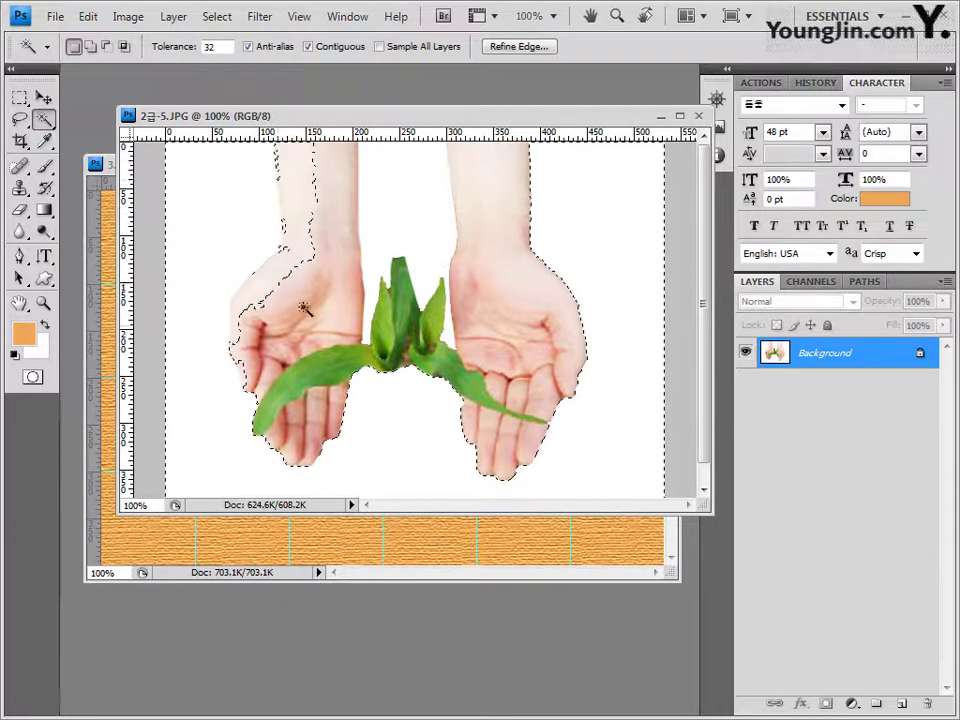
# Step: Select the white background, including the area between the arms, with the Magic Wand at tolerance 10, and invert the selection onto the hands and plant
pyautogui.keyDown('shift'); pyautogui.click(240, 385); pyautogui.keyUp('shift')
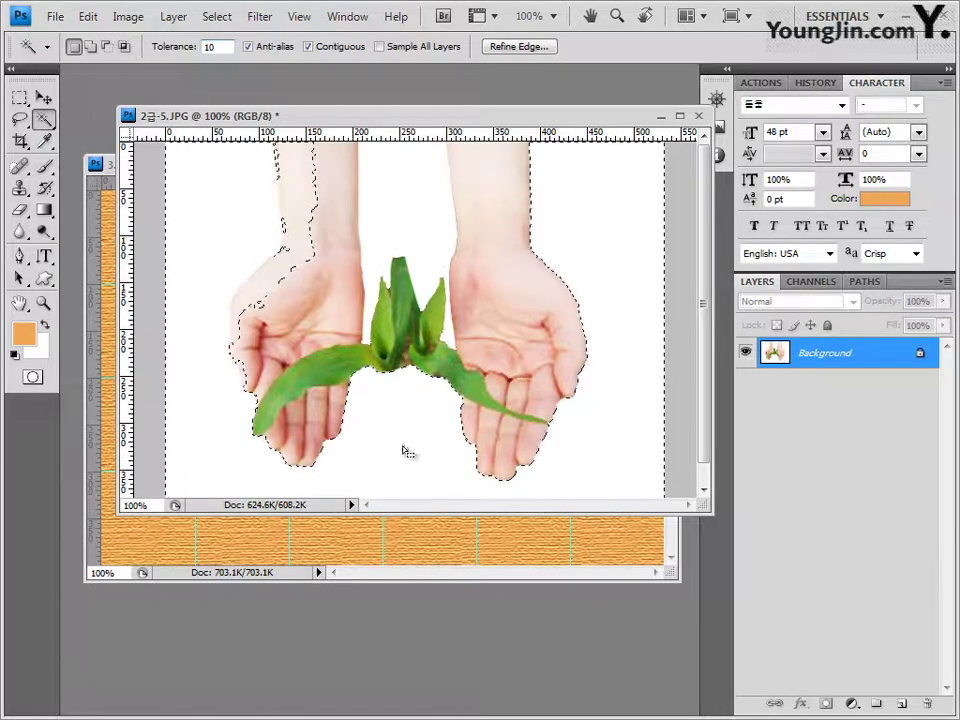
pyautogui.keyDown('alt'); pyautogui.click(223, 227); pyautogui.keyUp('alt')
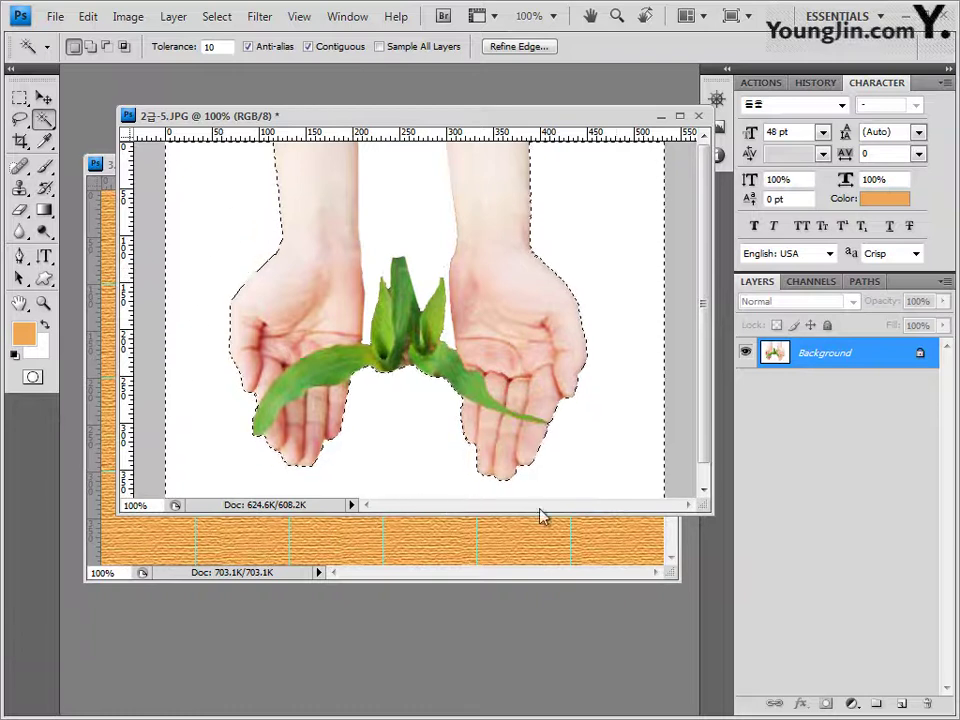
pyautogui.keyDown('shift'); pyautogui.click(405, 207); pyautogui.keyUp('shift')
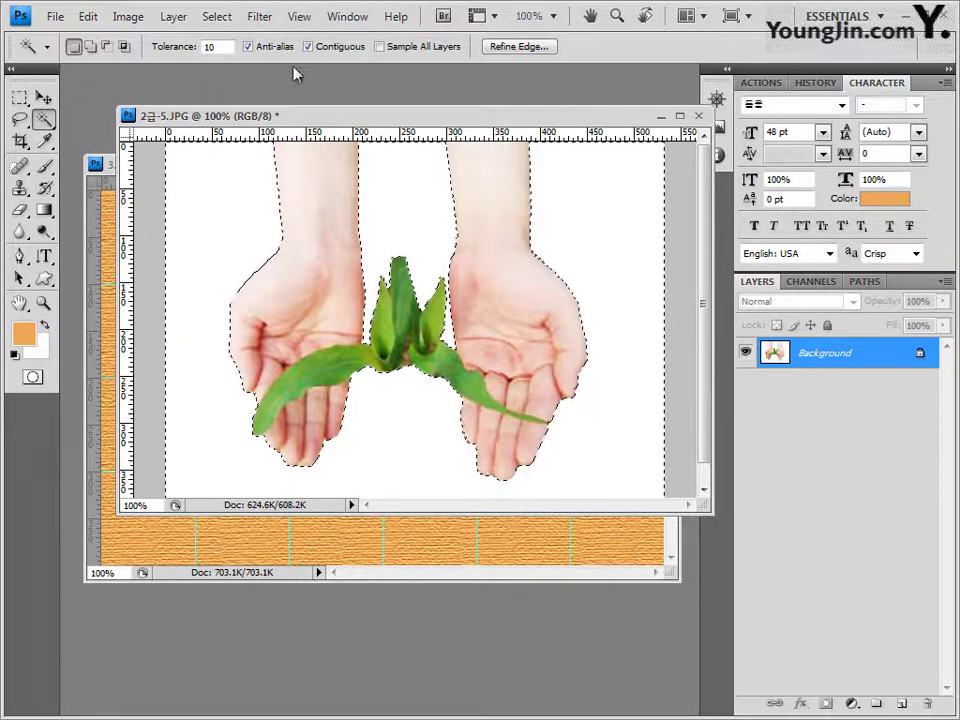
pyautogui.click(217, 17)
pyautogui.click(229, 90)
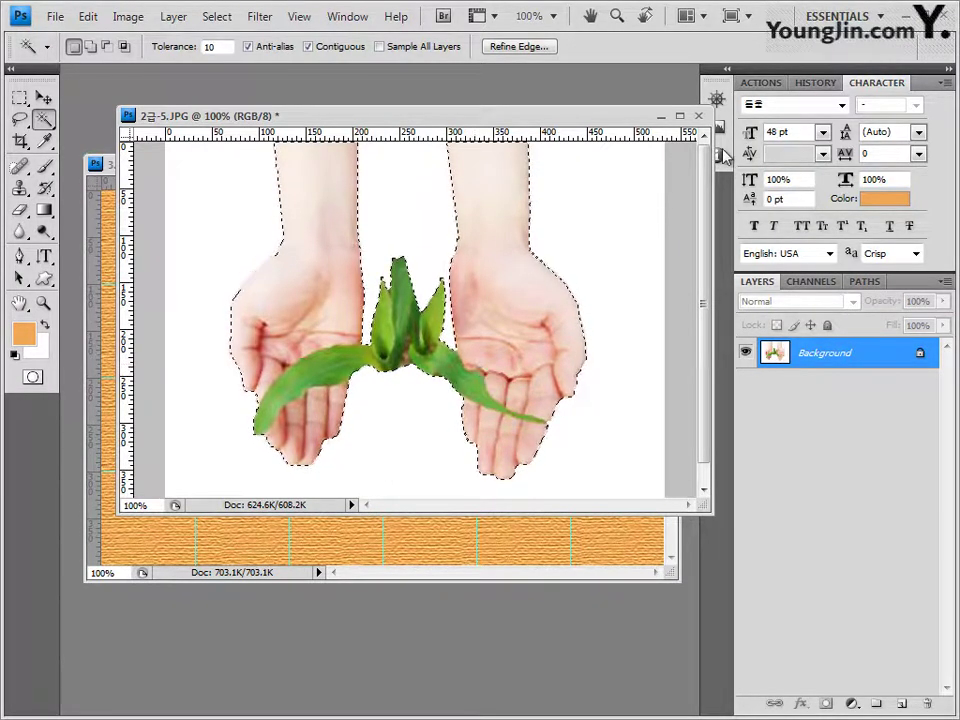
# Step: Copy the selected hands and plant into 3.psd as a new layer, closing 2급-5.JPG without saving changes
pyautogui.click(700, 117)
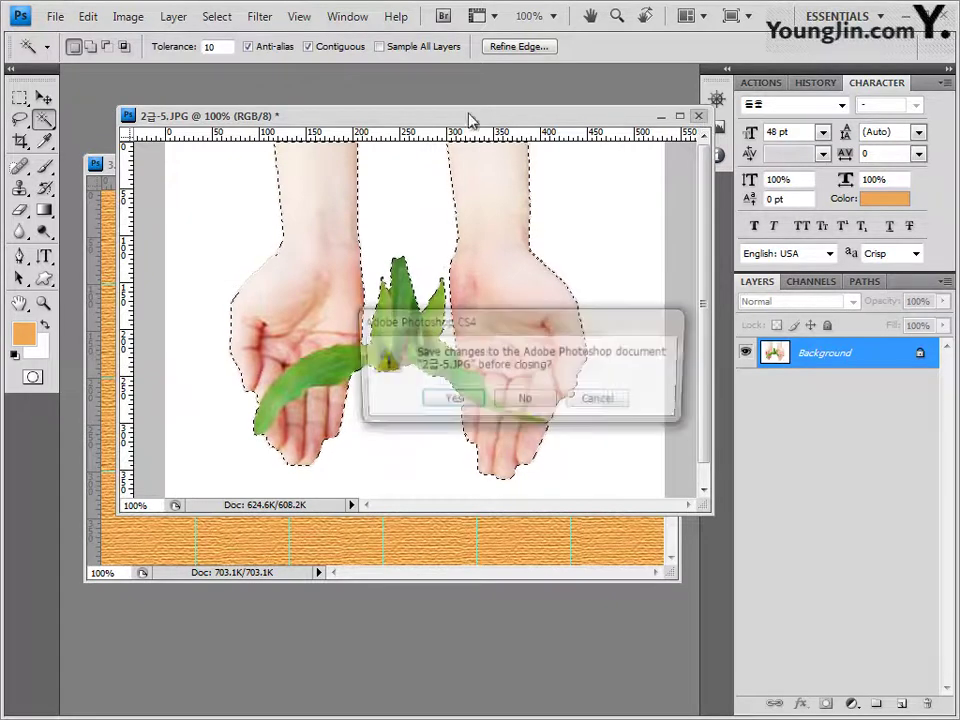
pyautogui.click(527, 401)
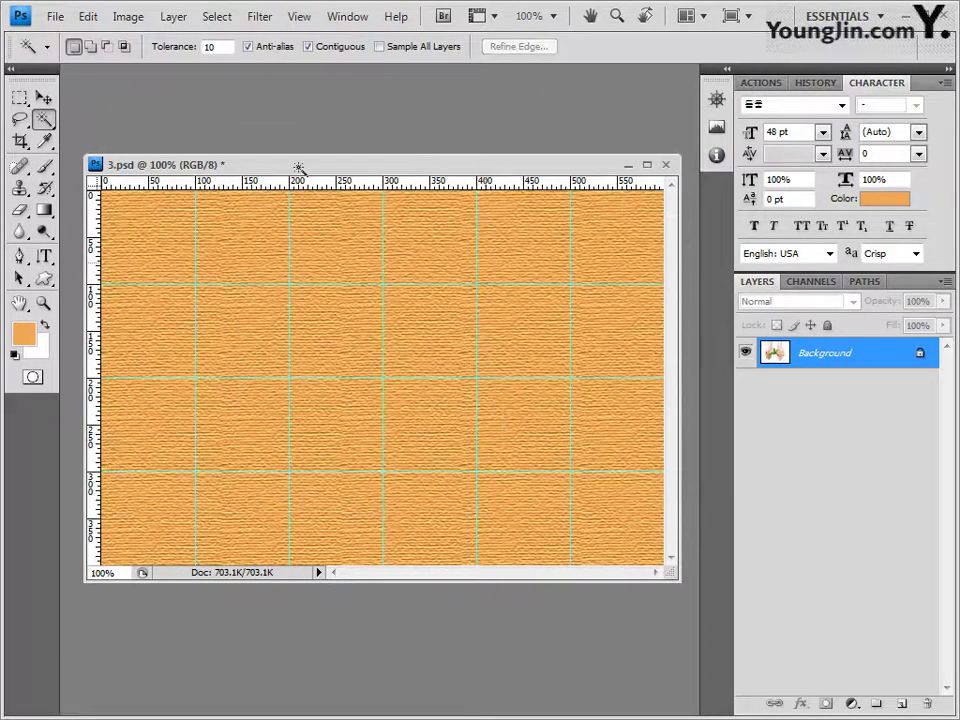
pyautogui.hotkey('ctrl', 'v')
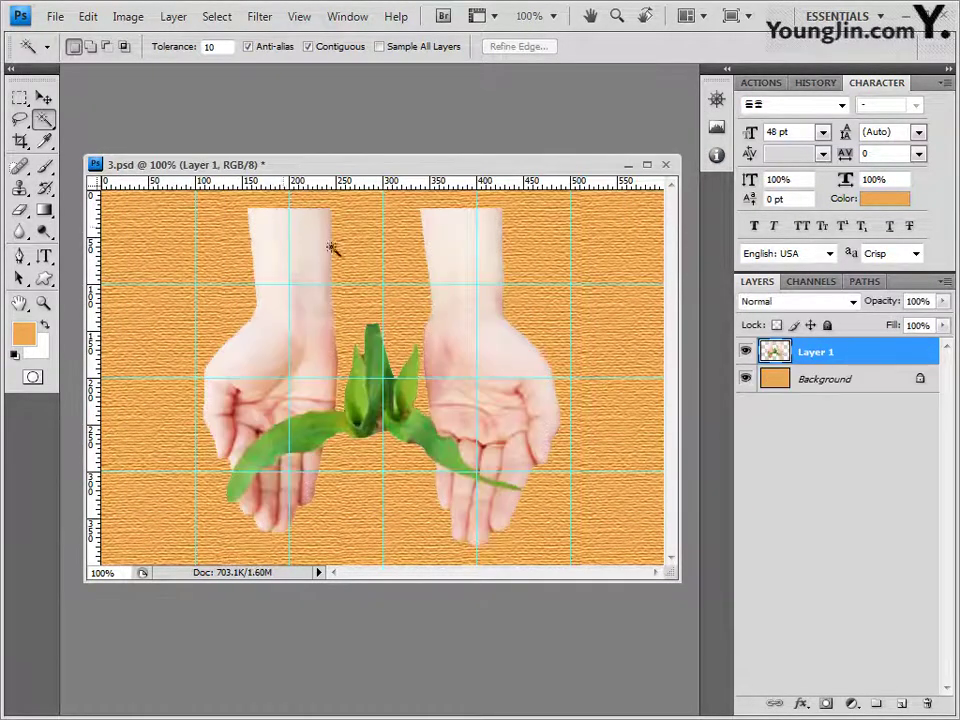
# Step: Move the hands and plant layer up 20 pixels so the cut wrists meet the canvas's upper edge
pyautogui.click(44, 98)
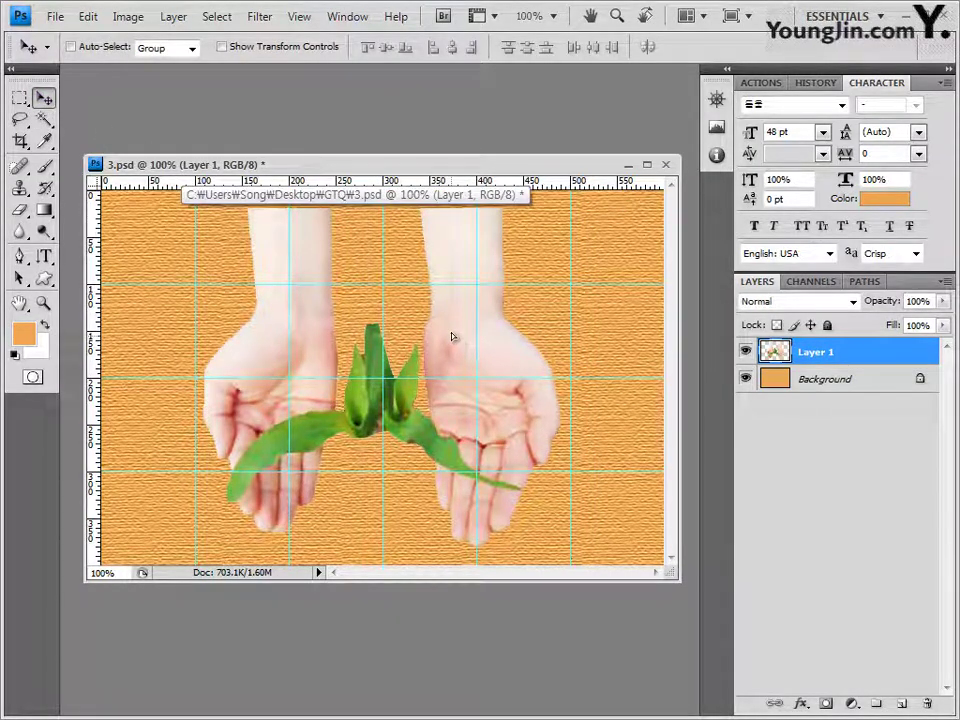
pyautogui.hotkey('shift', 'Up')
pyautogui.hotkey('shift', 'Up')
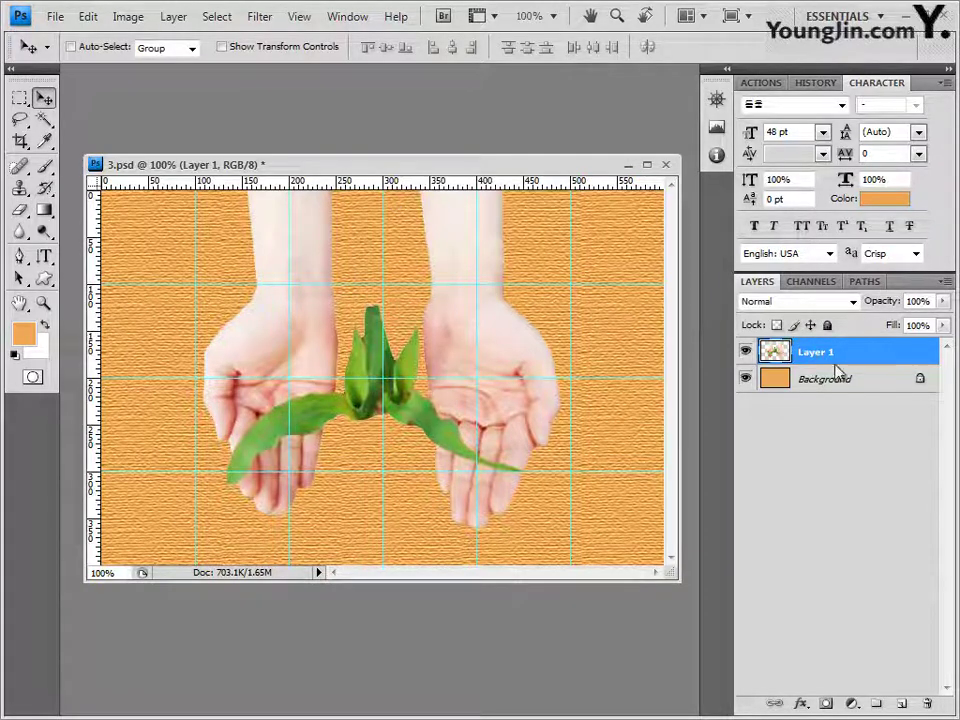
# Step: Add an Outer Glow effect with its default settings to the hands and plant layer
pyautogui.click(798, 704)
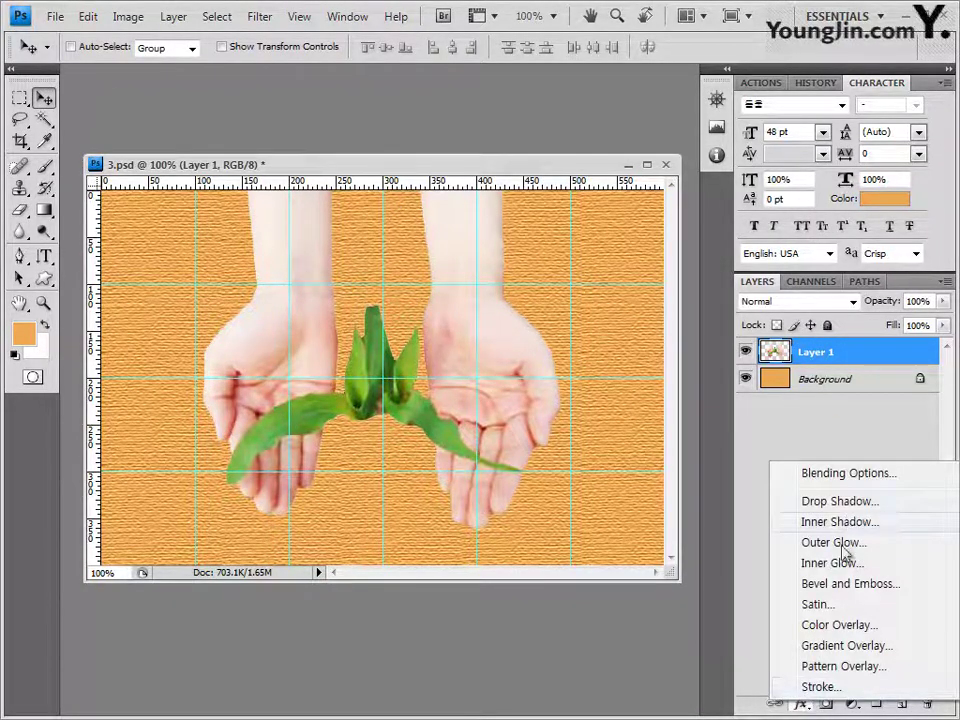
pyautogui.click(845, 546)
pyautogui.press('Return')
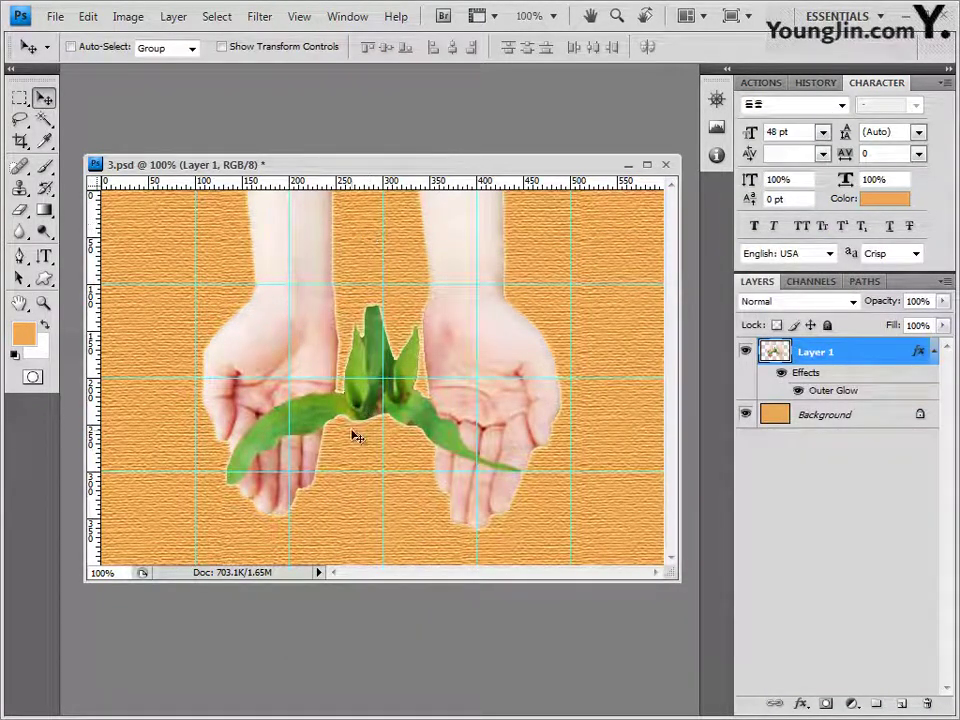
# Step: Open 2급-6.jpg from the 기출문제09 folder and place it in a floating window
pyautogui.hotkey('alt', 'Tab')
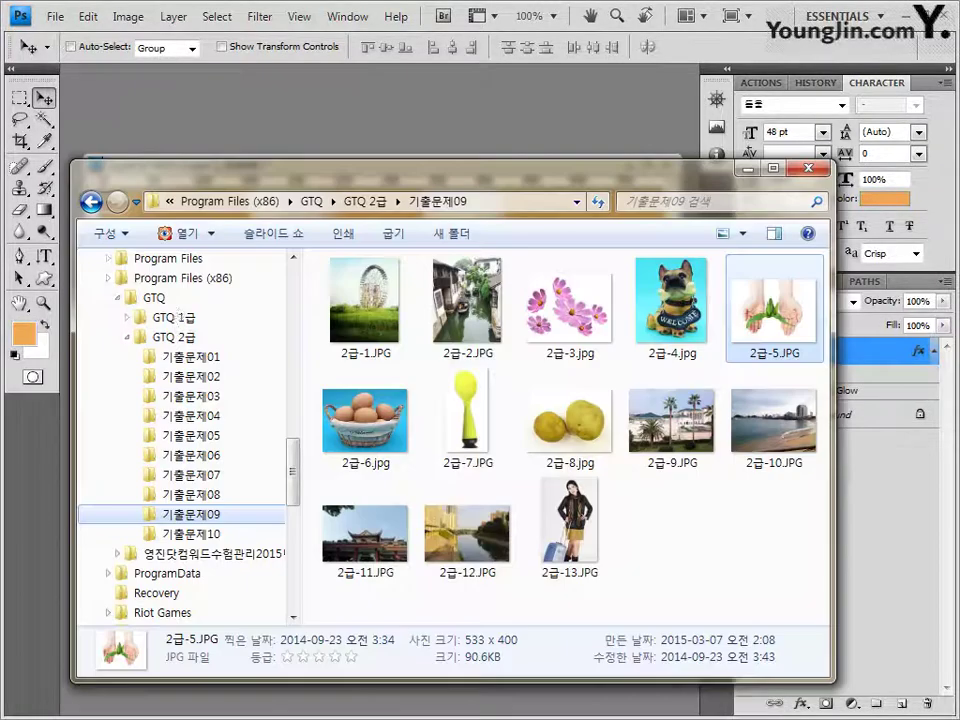
pyautogui.moveTo(378, 373); pyautogui.dragTo(214, 88)
pyautogui.moveTo(150, 71); pyautogui.dragTo(240, 286)
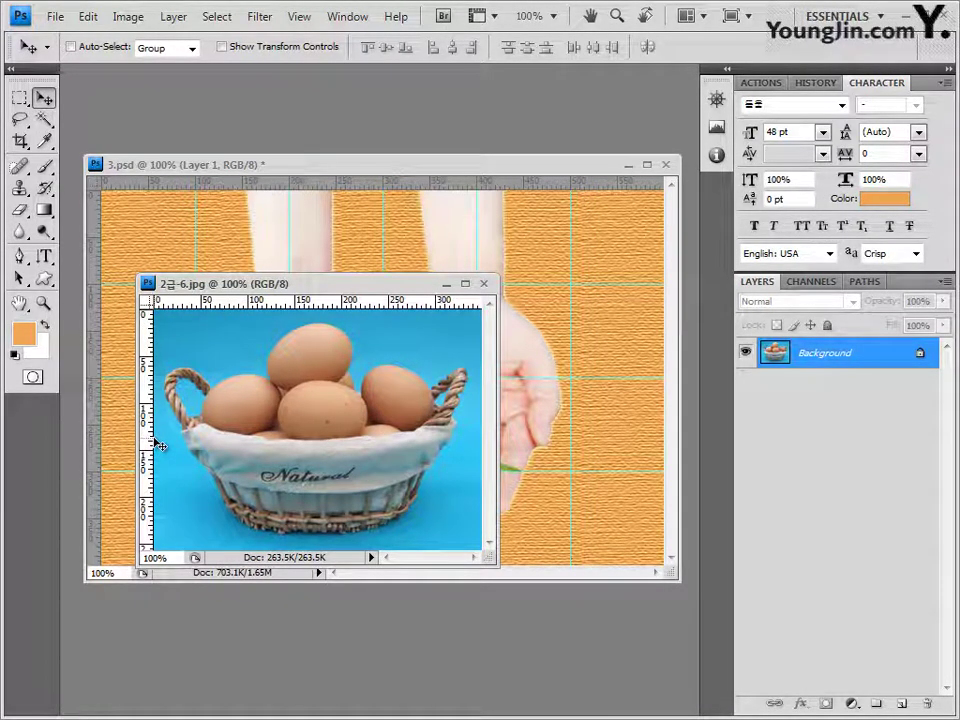
# Step: Select the blue background above and beside the egg basket with the Magic Wand at tolerance 32
pyautogui.moveTo(46, 121); pyautogui.dragTo(124, 138)
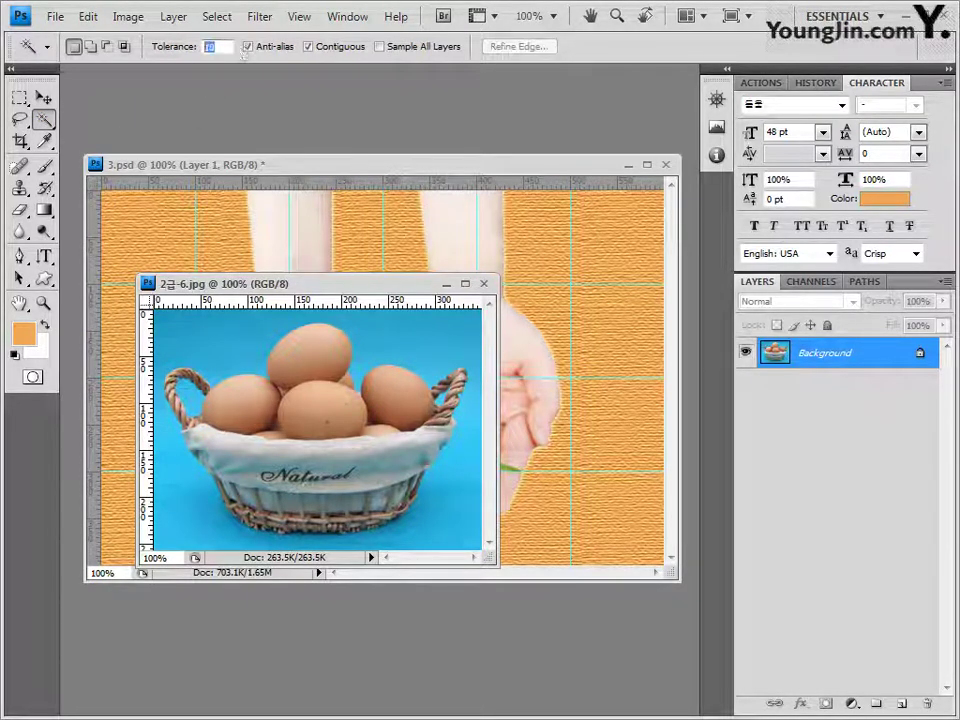
pyautogui.write('3')
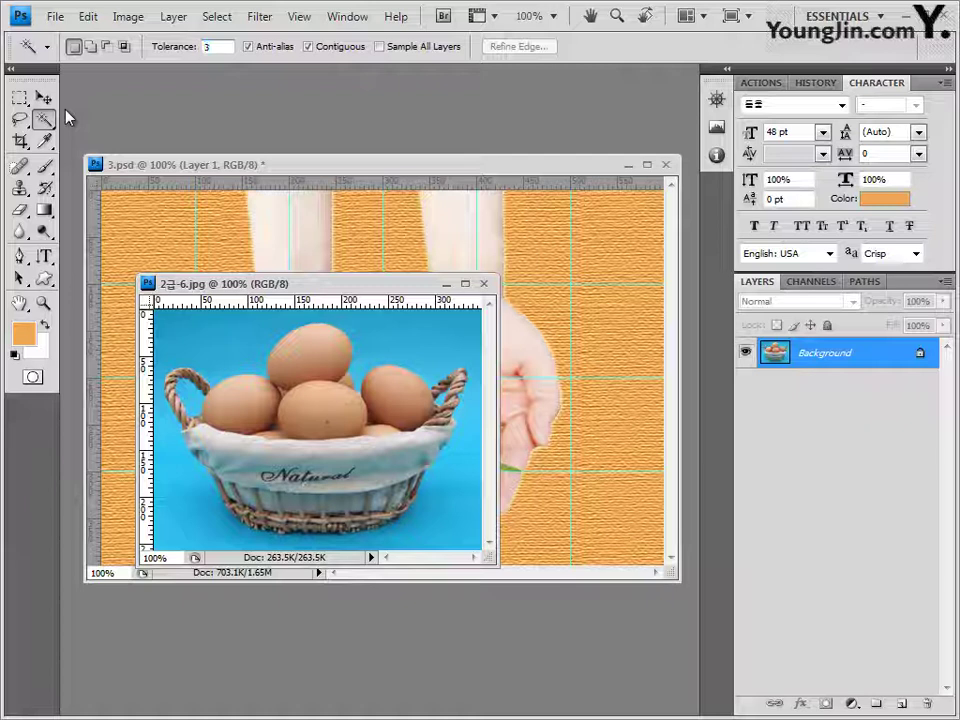
pyautogui.write('2')
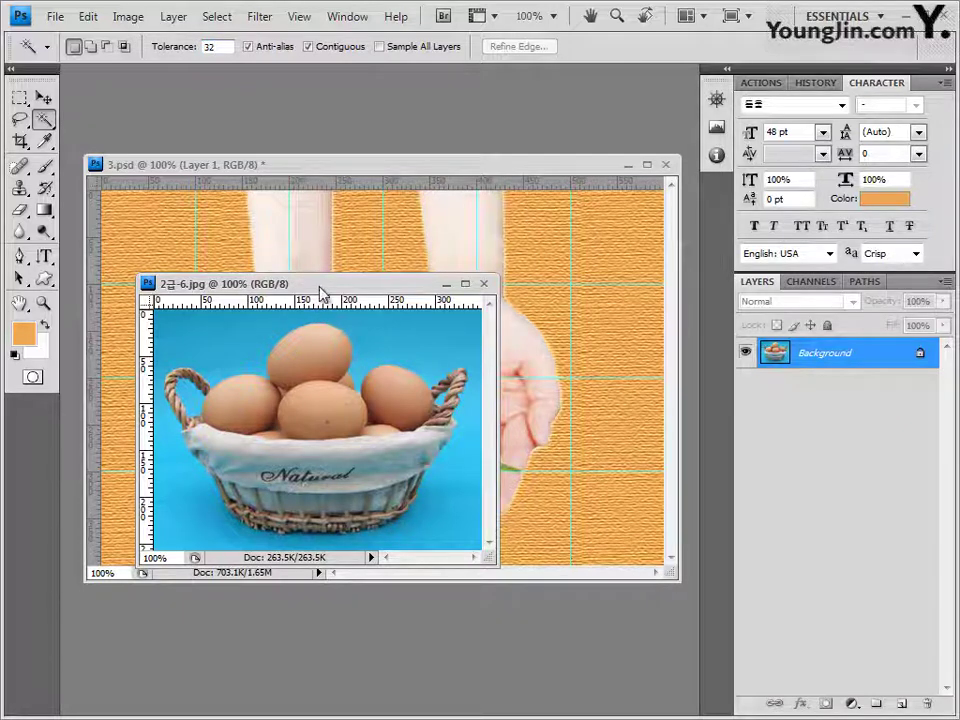
pyautogui.click(225, 340)
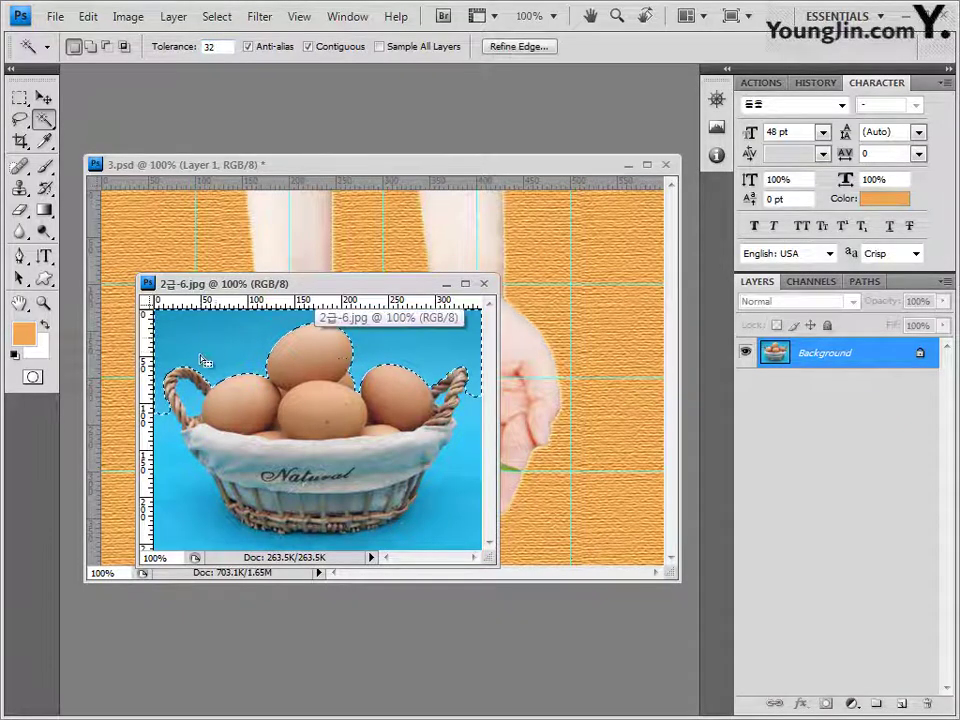
pyautogui.keyDown('shift'); pyautogui.click(468, 450); pyautogui.keyUp('shift')
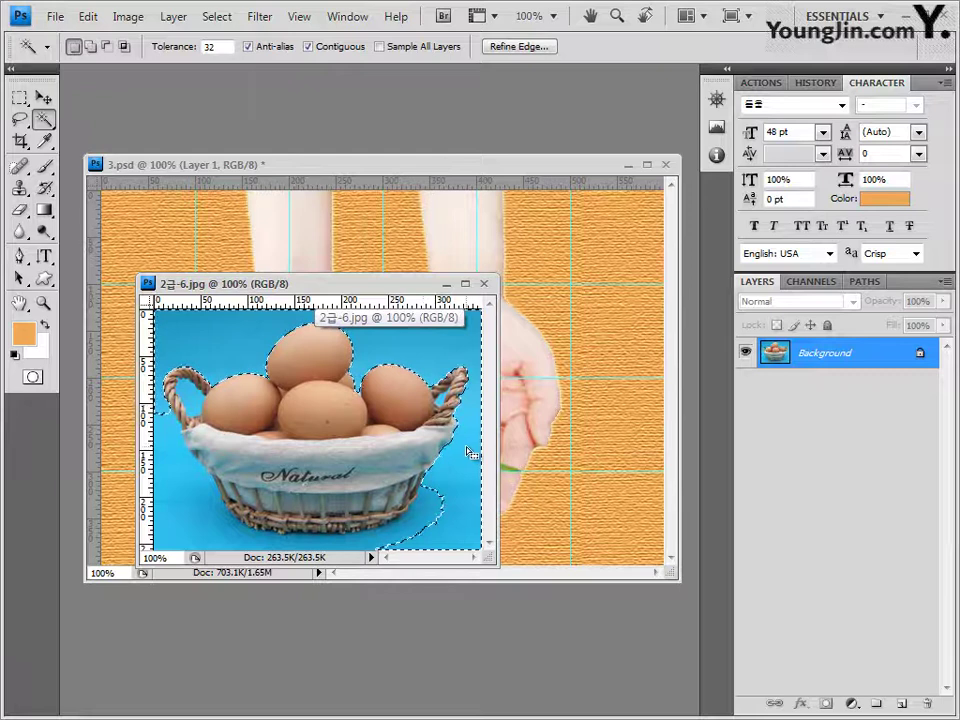
# Step: Add the remaining blue background around the basket to the selection with the Magic Wand at tolerance 50
pyautogui.doubleClick(211, 47)
pyautogui.write('50')
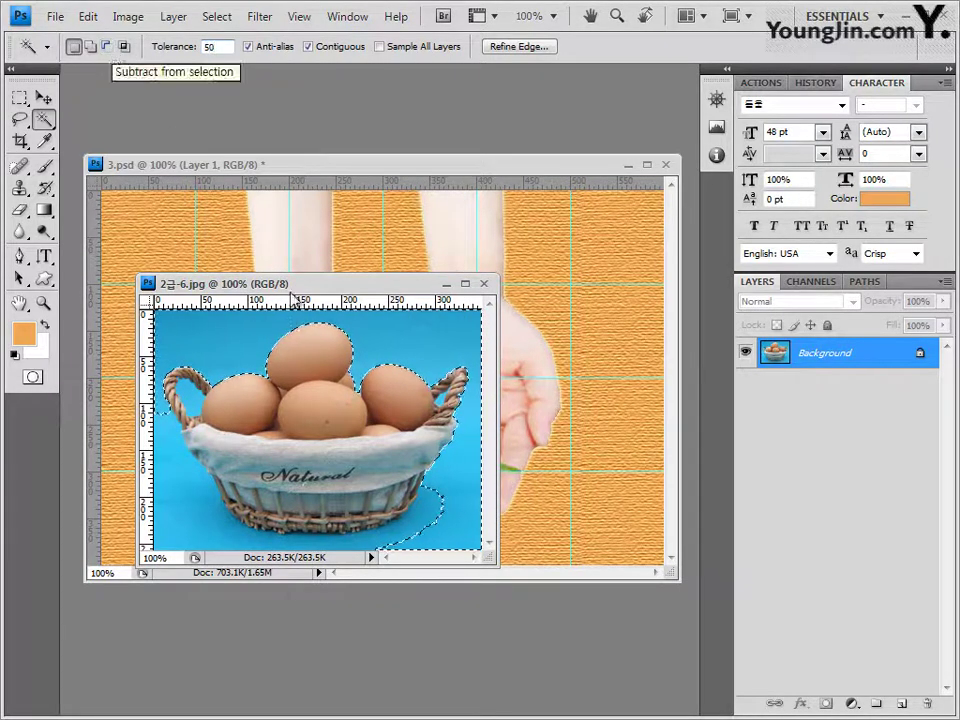
pyautogui.click(90, 46)
pyautogui.click(392, 542)
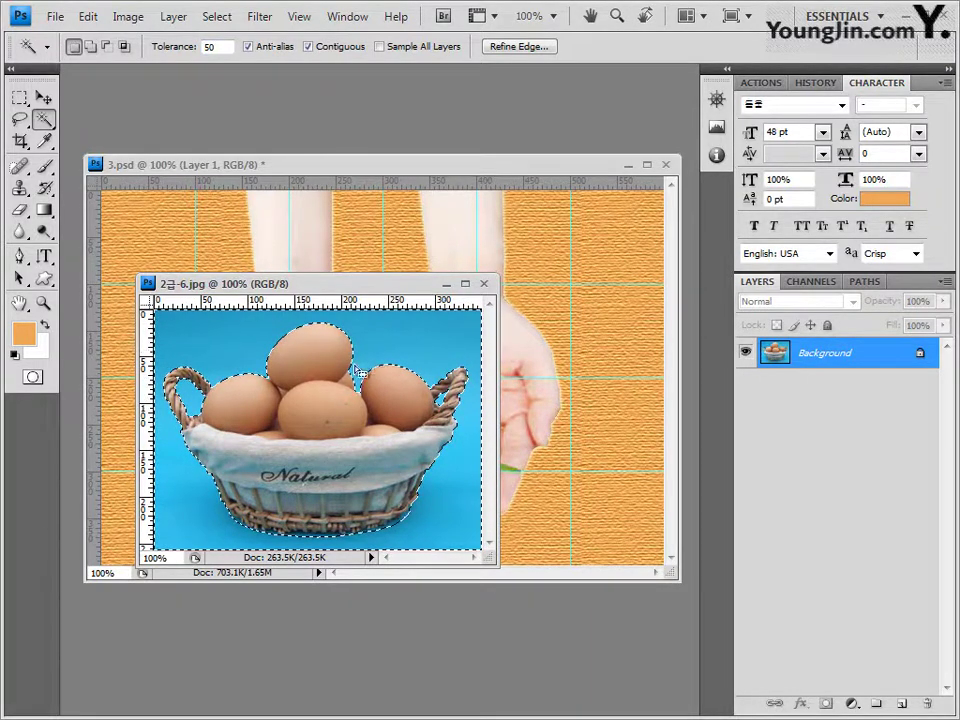
# Step: Invert the selection onto the egg basket and copy it into 3.psd as a new layer, closing 2급-6.jpg
pyautogui.click(218, 18)
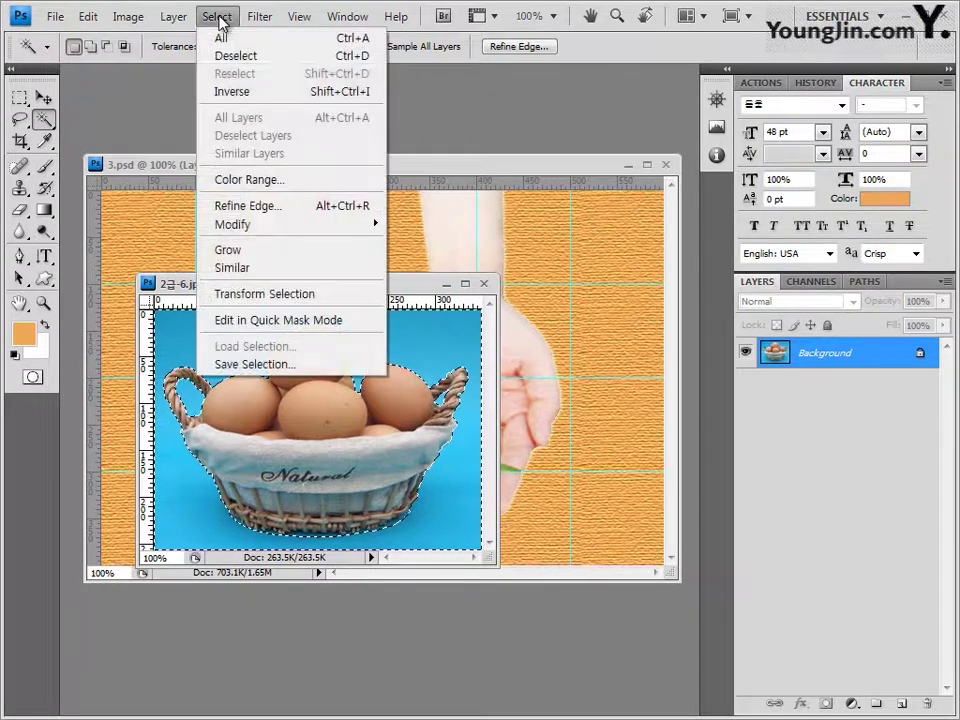
pyautogui.click(240, 92)
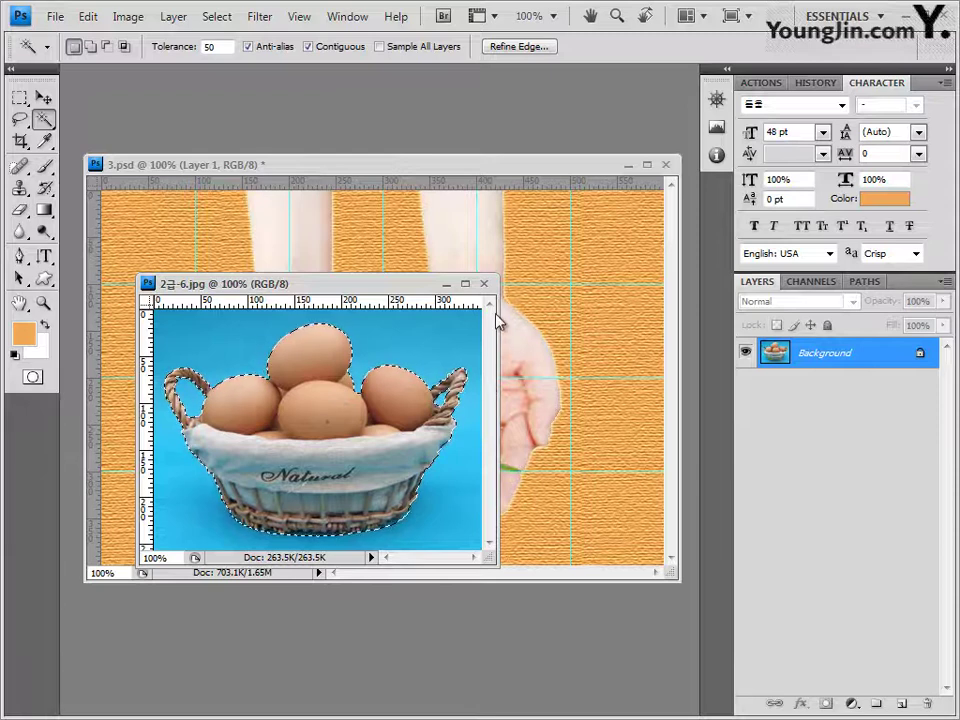
pyautogui.click(485, 284)
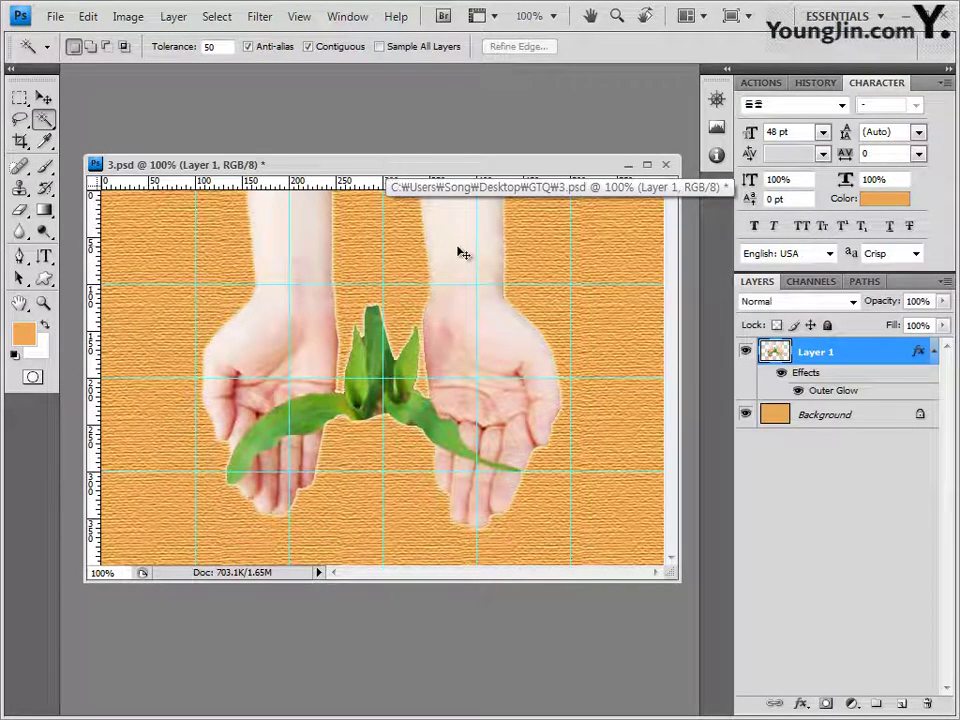
pyautogui.hotkey('ctrl', 'v')
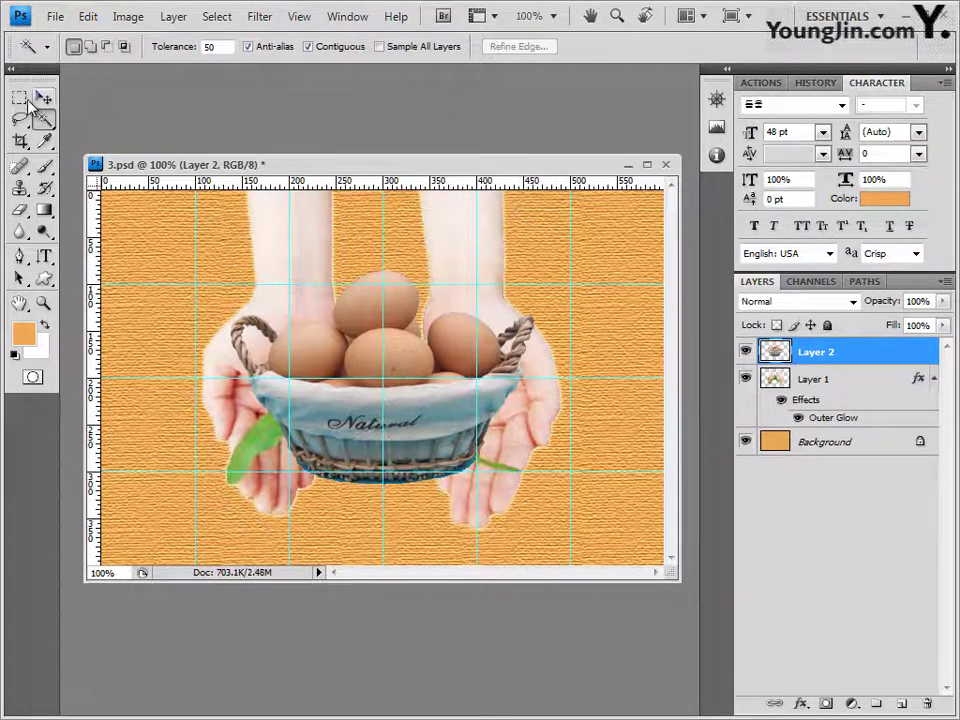
# Step: Scale the egg basket proportionally to 83.1% and move it between the hands to X 299.5 px, Y 240.4 px
pyautogui.click(43, 97)
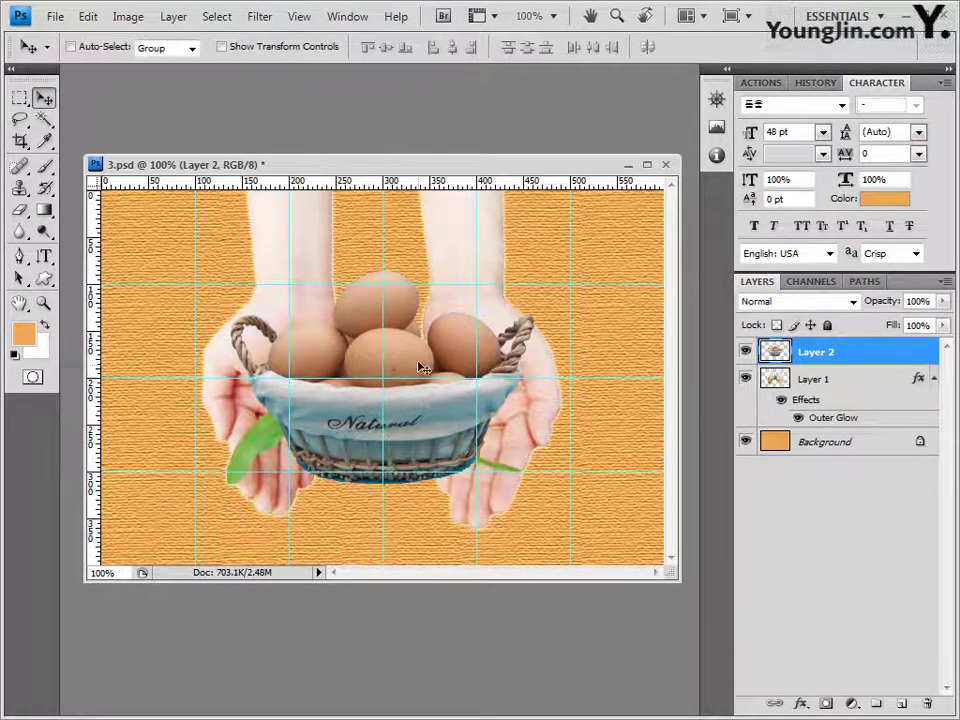
pyautogui.hotkey('ctrl', 't')
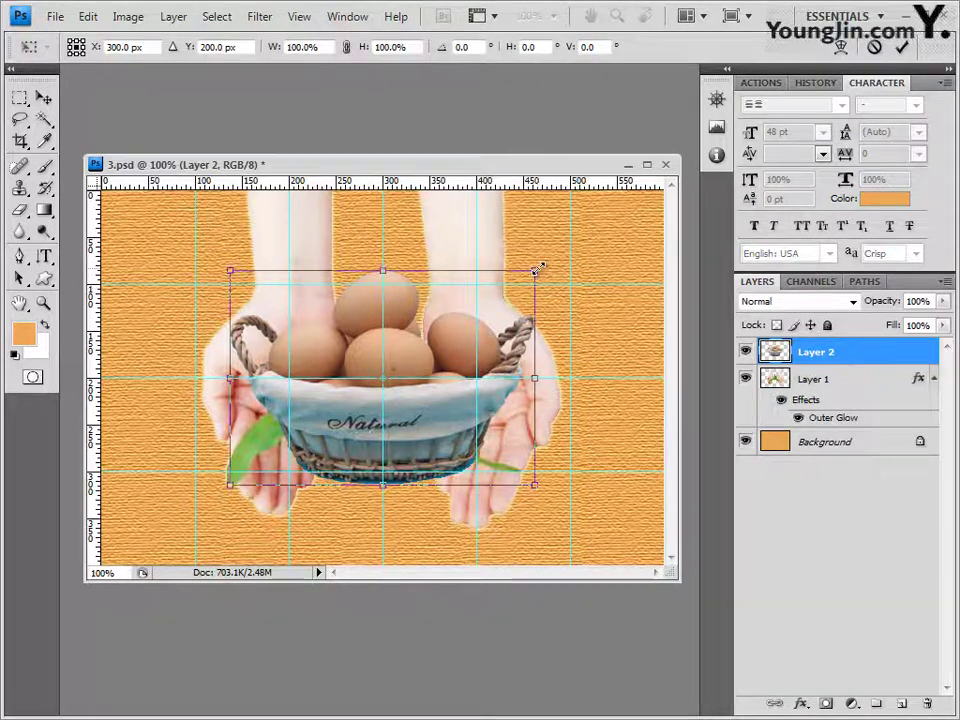
pyautogui.moveTo(539, 268); pyautogui.dragTo(491, 314)
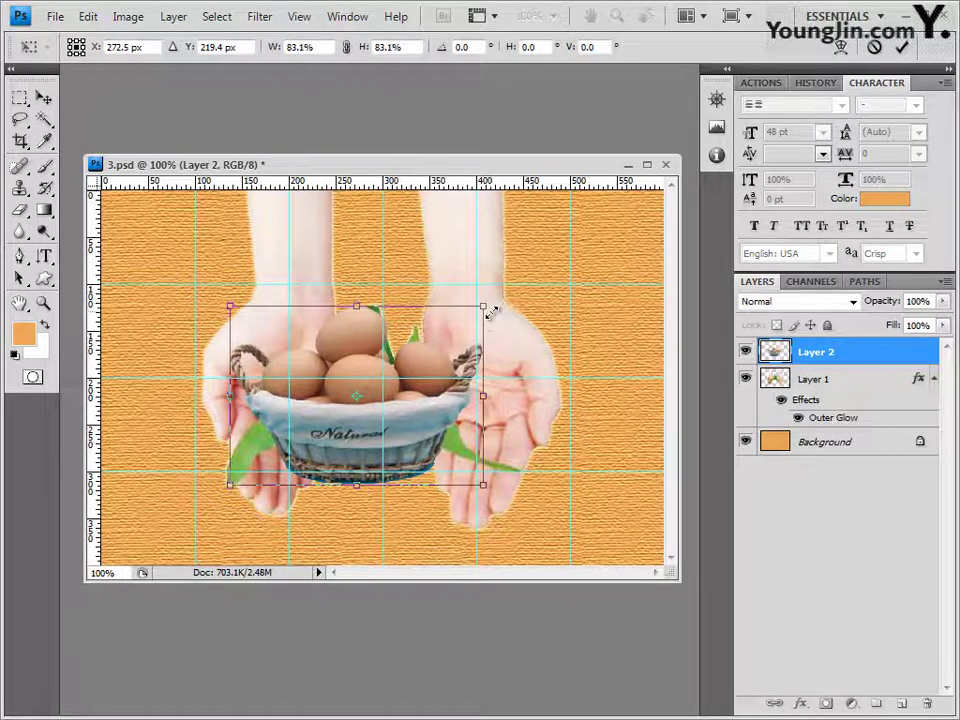
pyautogui.moveTo(418, 425); pyautogui.dragTo(431, 445)
pyautogui.press('Right')
pyautogui.press('Right')
pyautogui.press('Right')
pyautogui.press('Right')
pyautogui.press('Right')
pyautogui.press('Right')
pyautogui.press('Right')
pyautogui.press('Right')
pyautogui.press('Up')
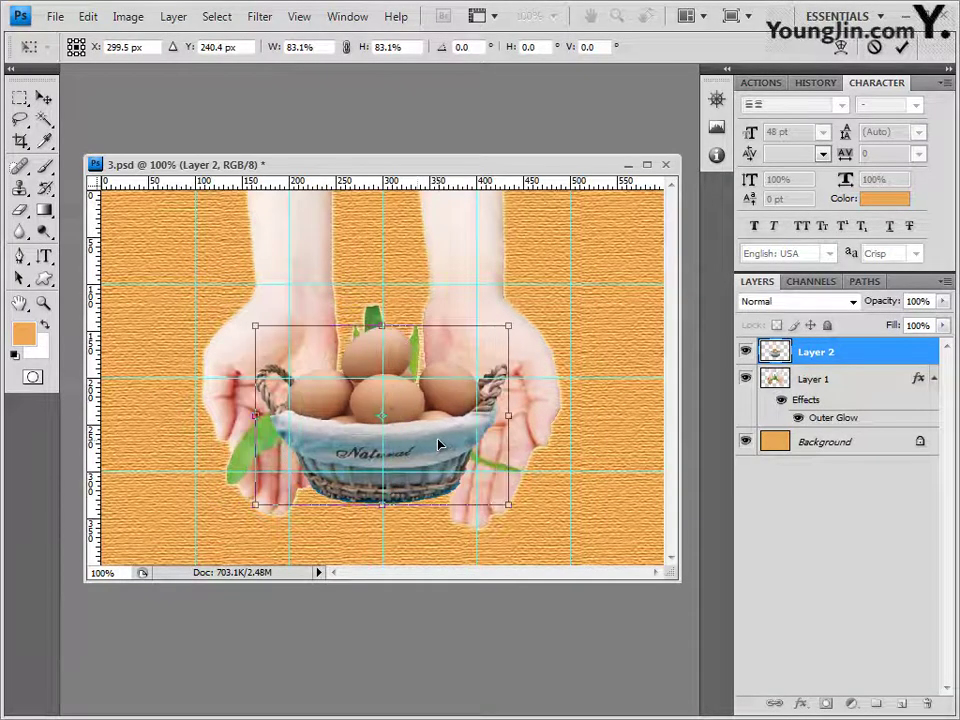
# Step: Nudge the egg basket 12 px left and 9 px down to X 287.5 px, Y 249.4 px
pyautogui.press('Left')
pyautogui.press('Left')
pyautogui.press('Left')
pyautogui.press('Left')
pyautogui.press('Left')
pyautogui.press('Left')
pyautogui.press('Left')
pyautogui.press('Left')
pyautogui.press('Left')
pyautogui.press('Left')
pyautogui.press('Left')
pyautogui.press('Left')
pyautogui.press('Up')
pyautogui.press('Down')
pyautogui.press('Down')
pyautogui.press('Down')
pyautogui.press('Down')
pyautogui.press('Down')
pyautogui.press('Down')
pyautogui.press('Down')
pyautogui.press('Down')
pyautogui.press('Down')
pyautogui.press('Down')
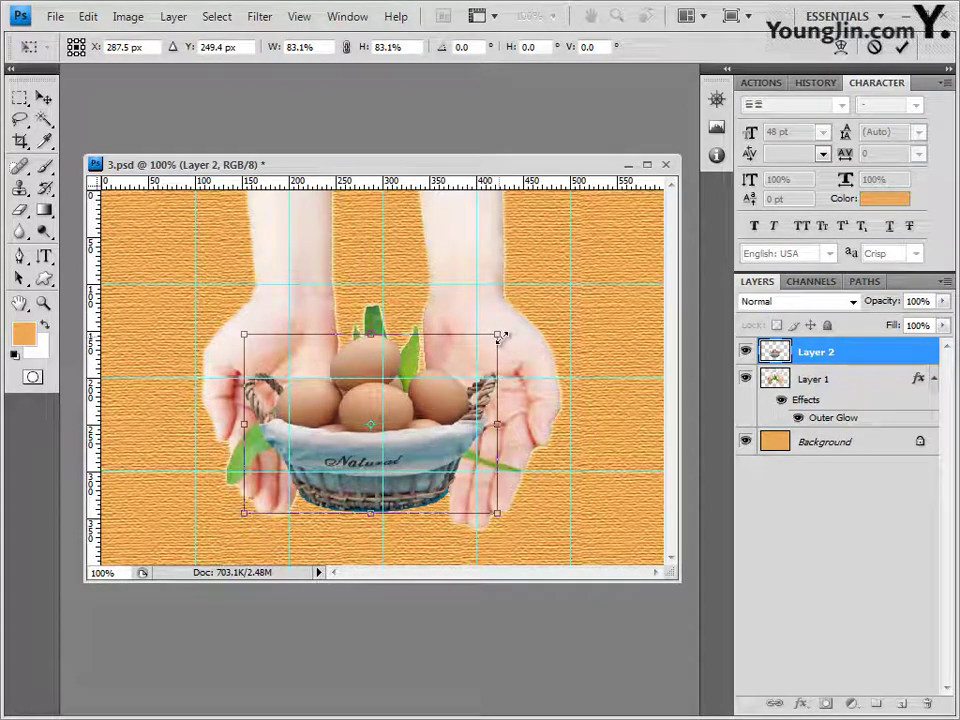
# Step: Enlarge the egg basket to 83.8%, shift it right to X 295.6 px, Y 248.6 px, and apply the transform
pyautogui.moveTo(502, 338); pyautogui.dragTo(505, 337)
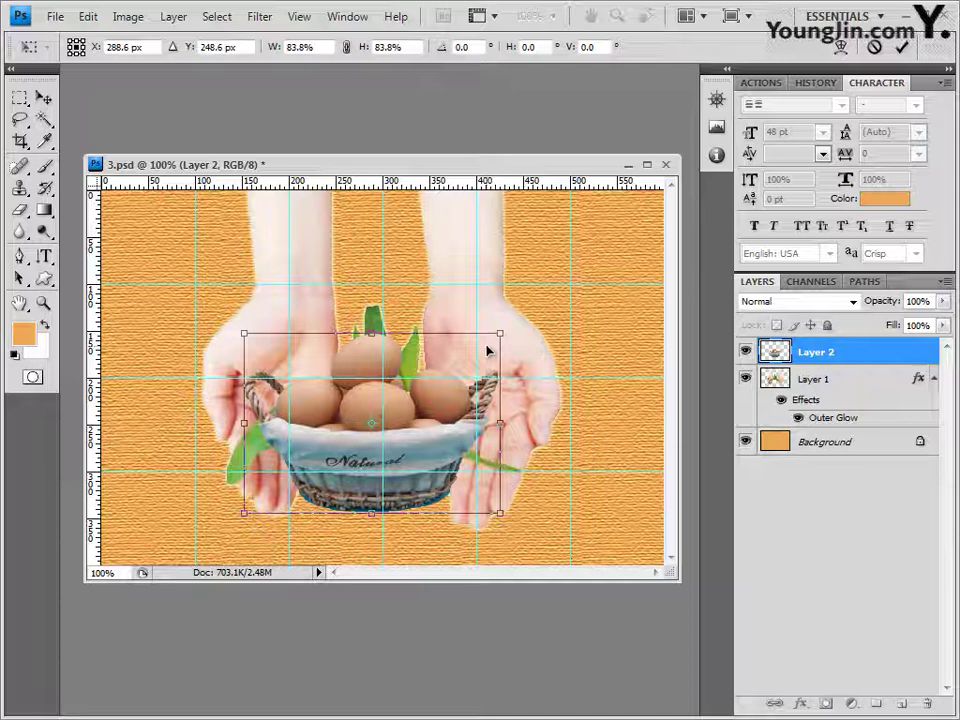
pyautogui.press('Right')
pyautogui.press('Right')
pyautogui.press('Right')
pyautogui.press('Right')
pyautogui.press('Right')
pyautogui.press('Right')
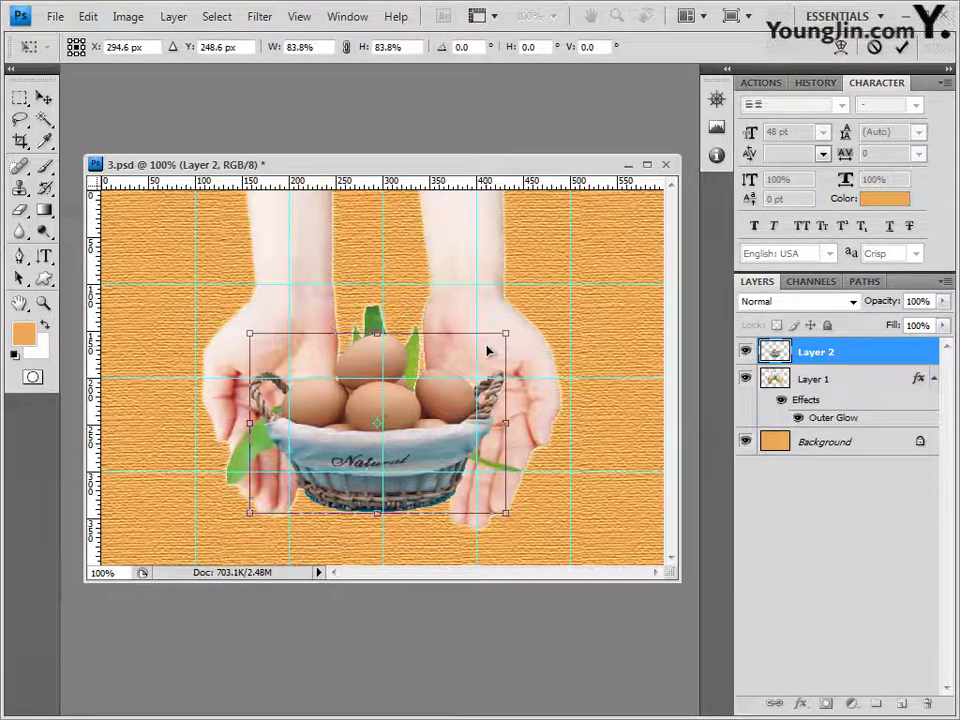
pyautogui.press('Right')
pyautogui.press('Right')
pyautogui.press('Left')
pyautogui.press('Left')
pyautogui.press('Left')
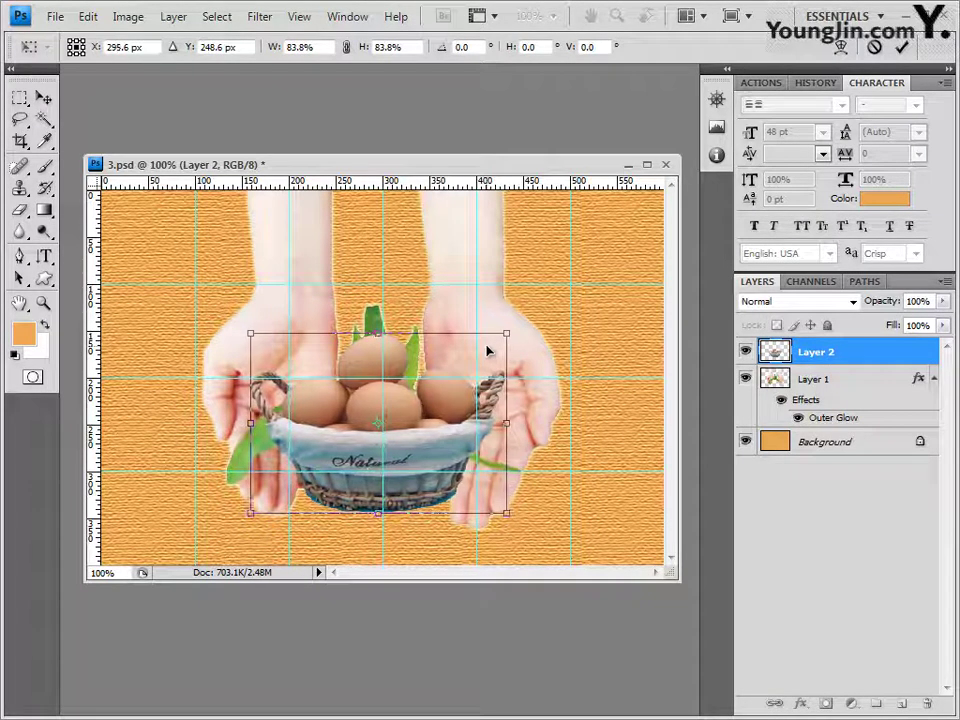
pyautogui.press('Return')
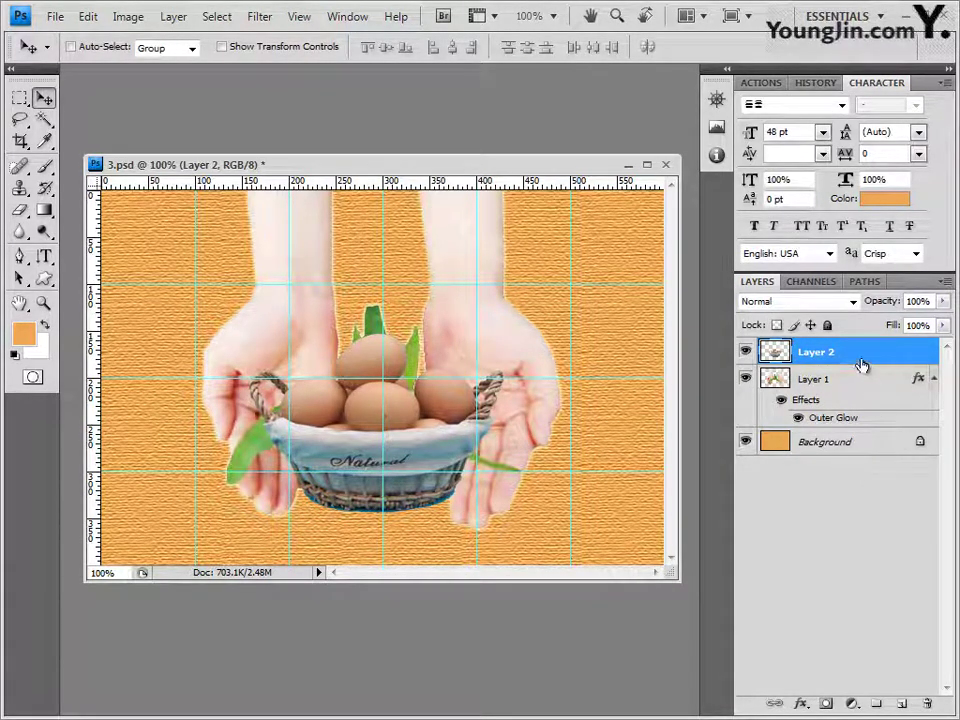
# Step: Add a Drop Shadow effect with its default settings to the egg basket layer
pyautogui.click(801, 704)
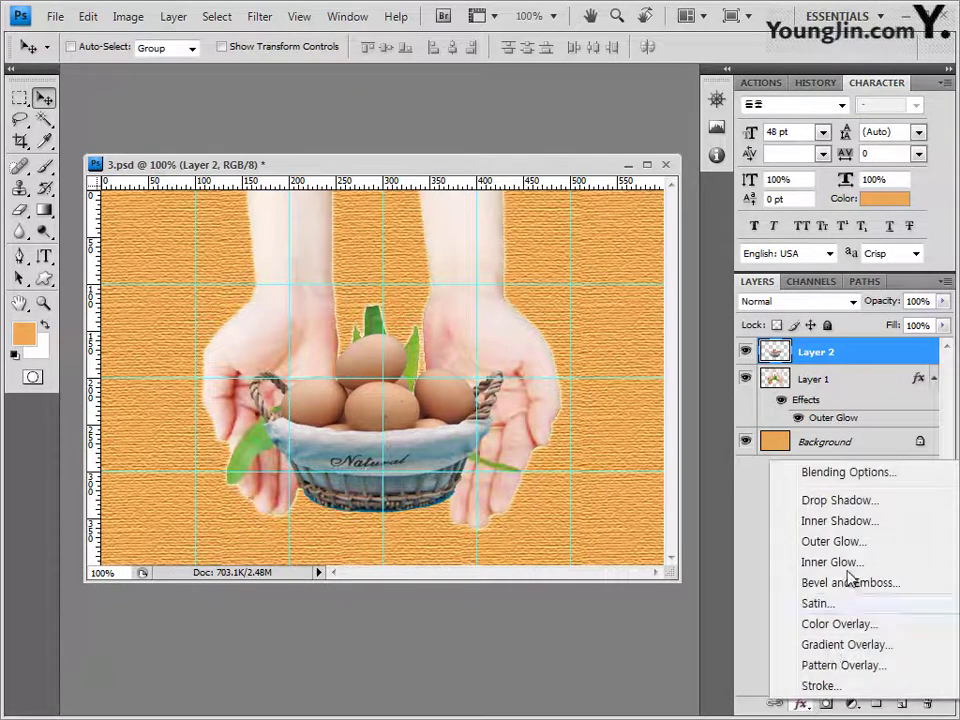
pyautogui.click(852, 502)
pyautogui.click(818, 281)
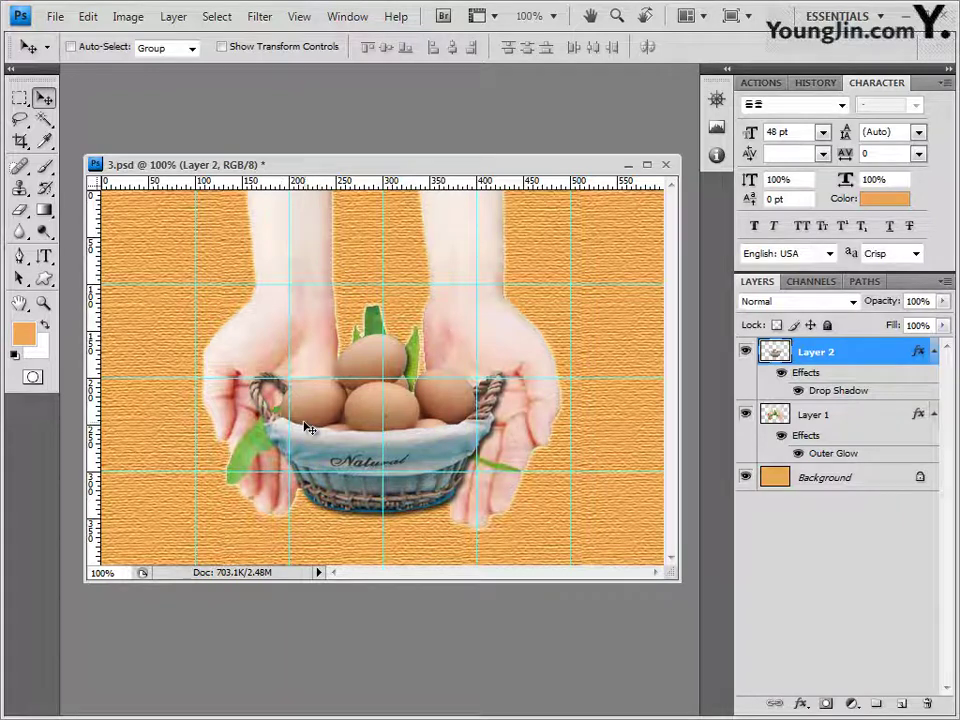
# Step: Open 2급-7.JPG from the 기출문제09 folder and place it in a floating window
pyautogui.hotkey('alt', 'Tab')
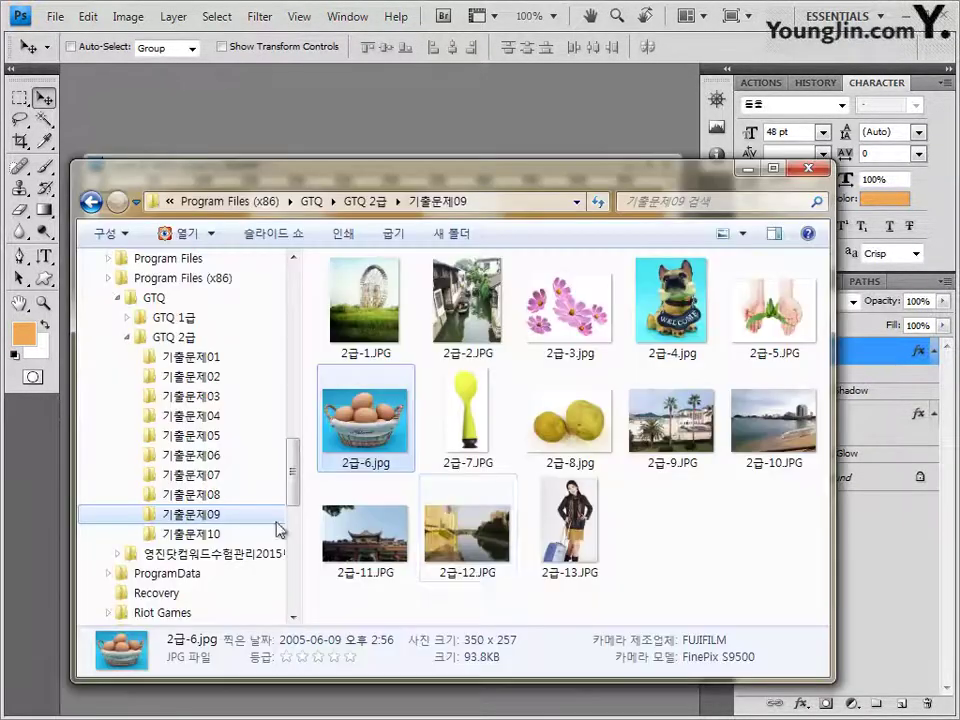
pyautogui.moveTo(487, 440); pyautogui.dragTo(330, 150)
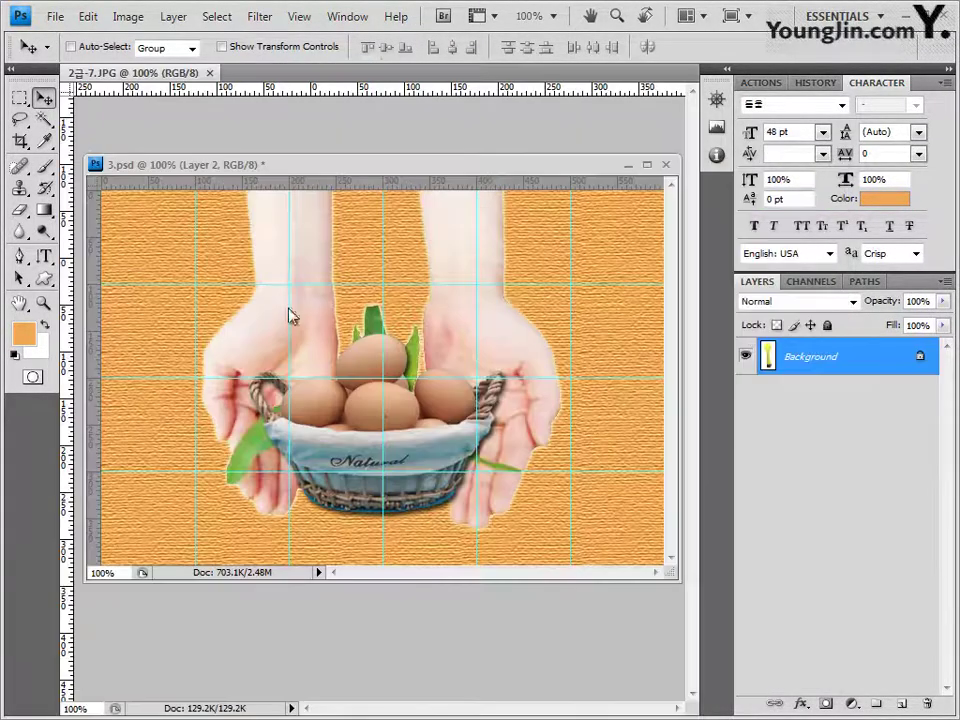
pyautogui.moveTo(141, 72); pyautogui.dragTo(469, 121)
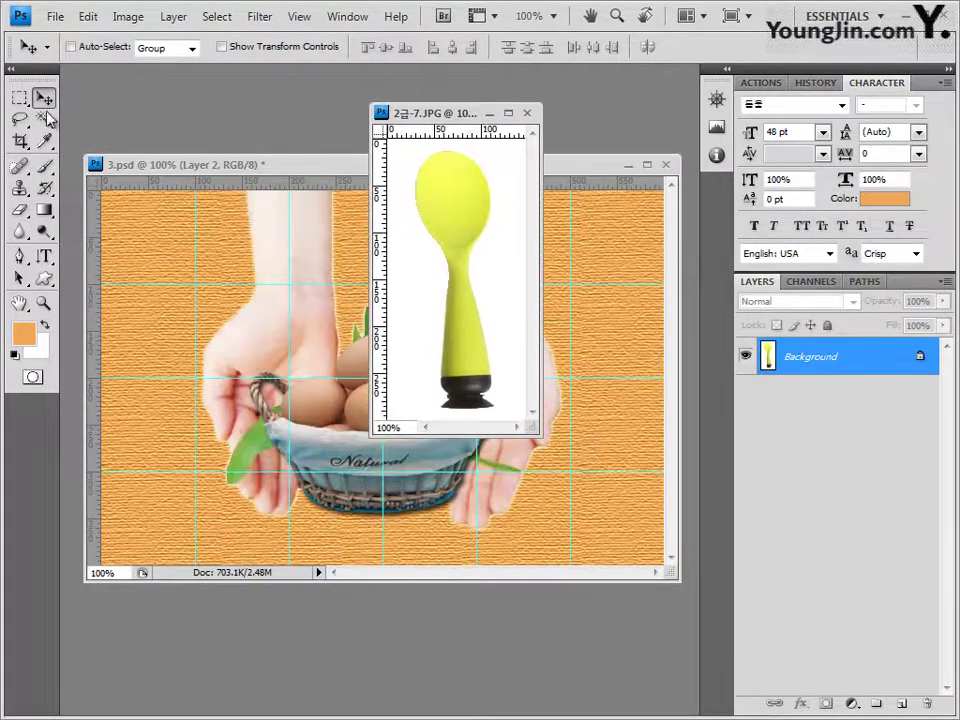
# Step: Select the white background around the yellow spoon with the Magic Wand at tolerance 10
pyautogui.moveTo(45, 119); pyautogui.dragTo(111, 140)
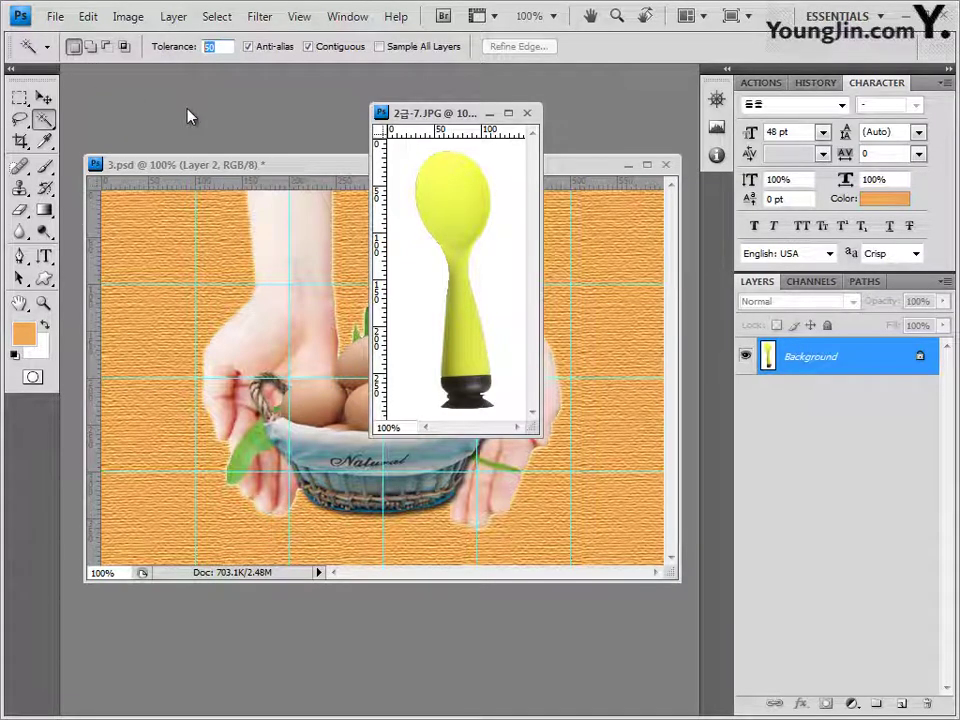
pyautogui.write('10')
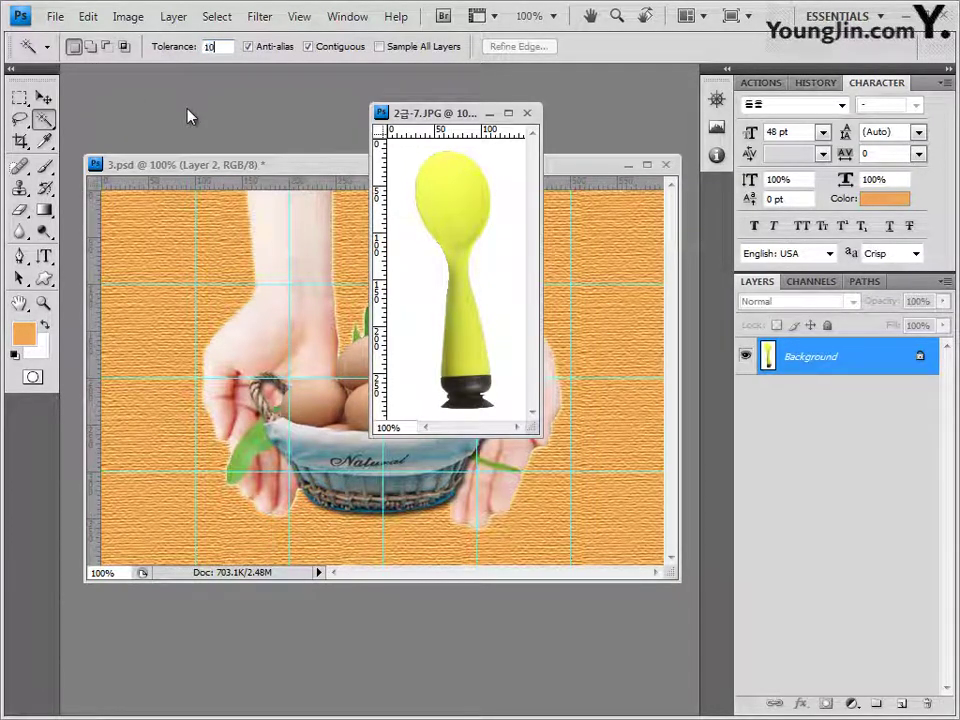
pyautogui.click(500, 286)
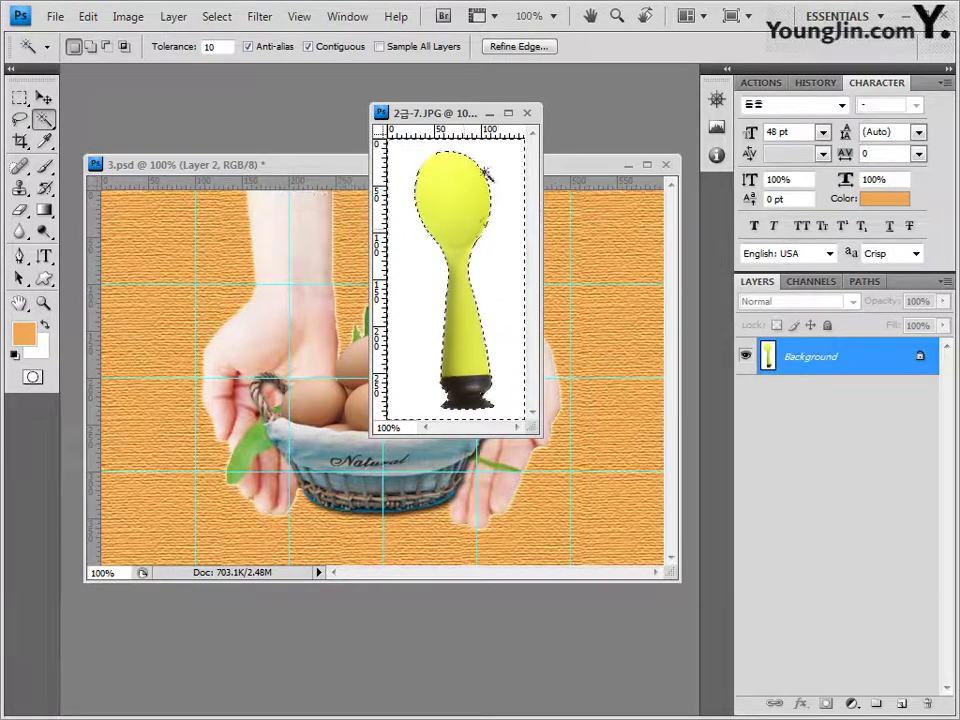
# Step: Invert the selection onto the yellow spoon and copy it into 3.psd as a new layer, closing 2급-7.JPG
pyautogui.click(219, 17)
pyautogui.click(235, 92)
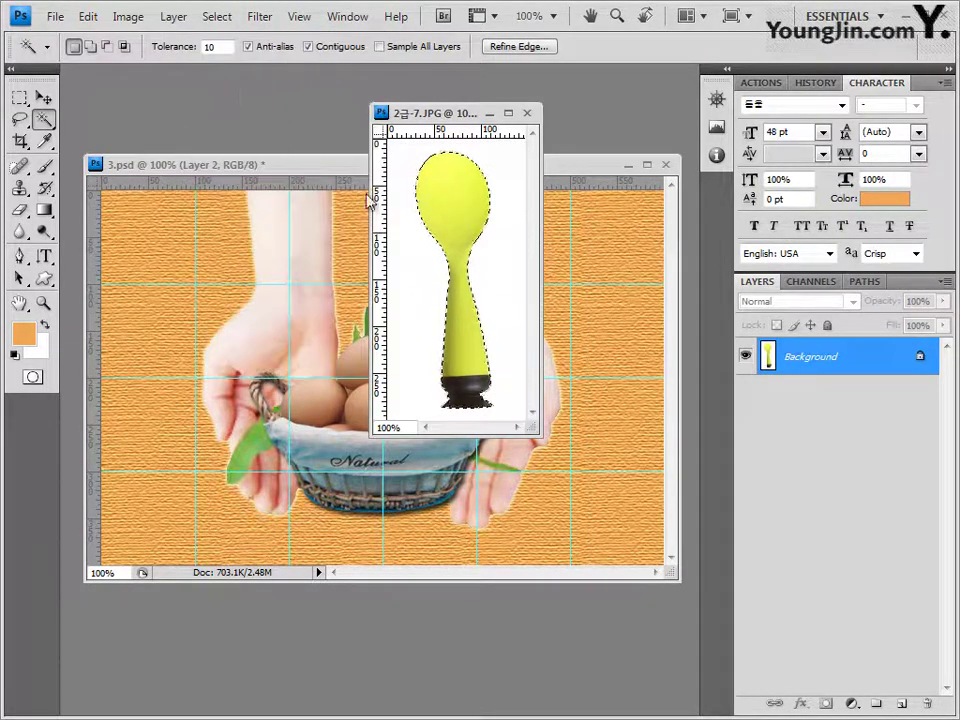
pyautogui.click(528, 114)
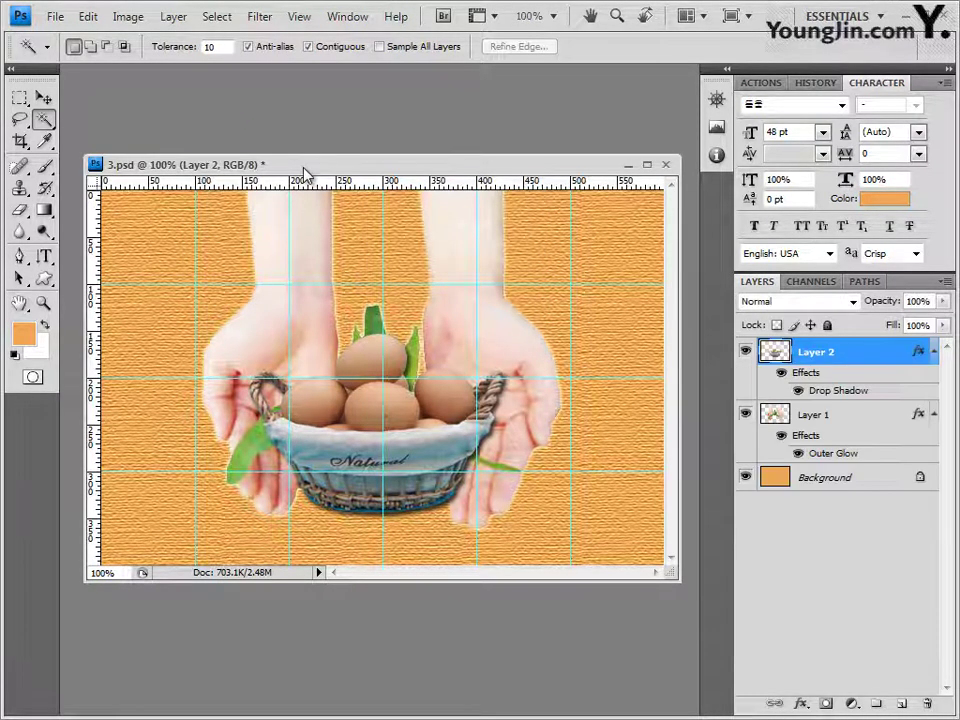
pyautogui.hotkey('ctrl', 'v')
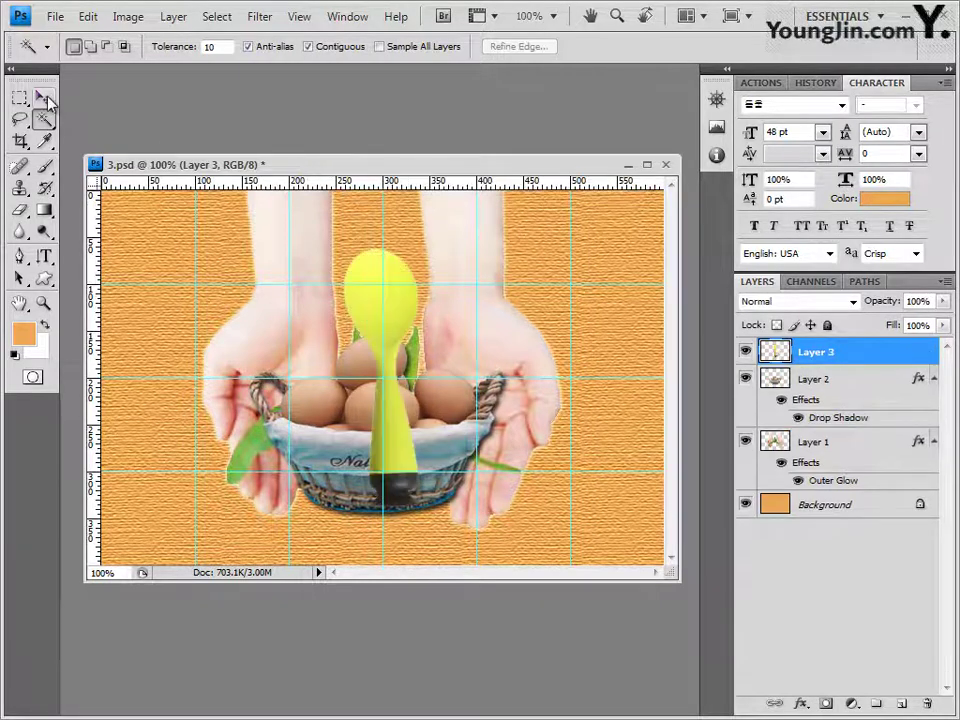
# Step: Move the yellow spoon beside the hand opposite the basket's far side, scaling it to about 82% and rotating it about 15.4°
pyautogui.click(43, 97)
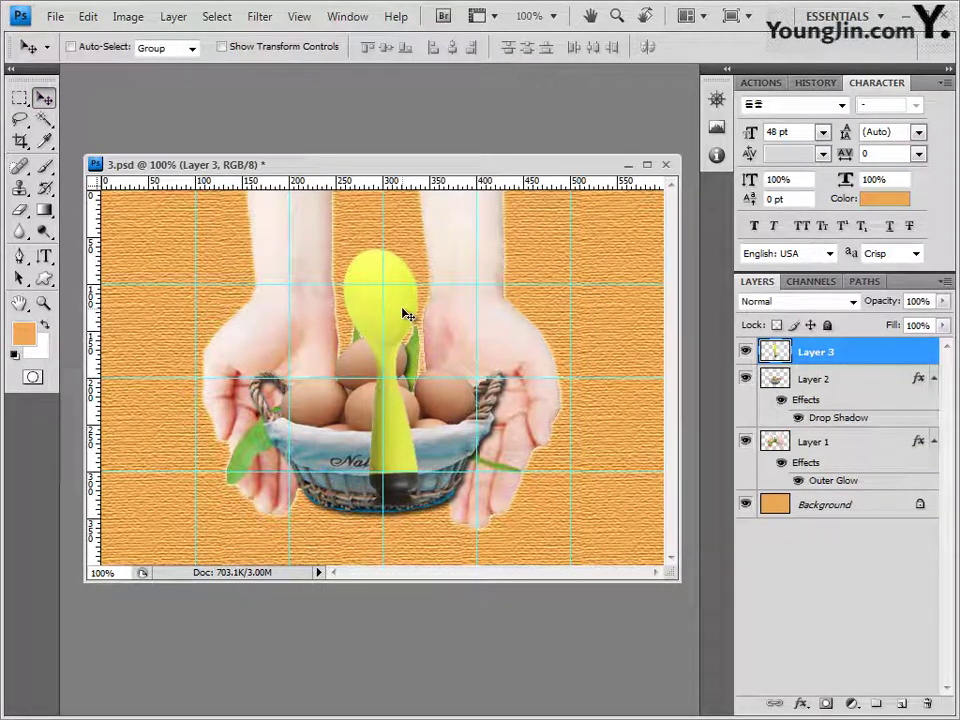
pyautogui.moveTo(408, 312); pyautogui.dragTo(590, 355)
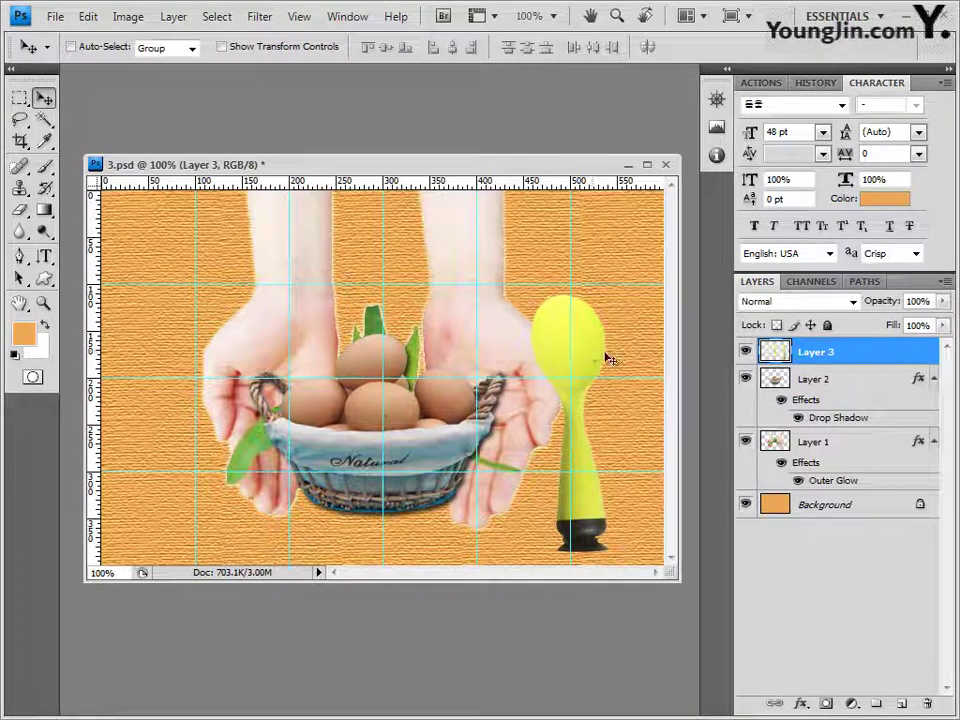
pyautogui.hotkey('ctrl', 't')
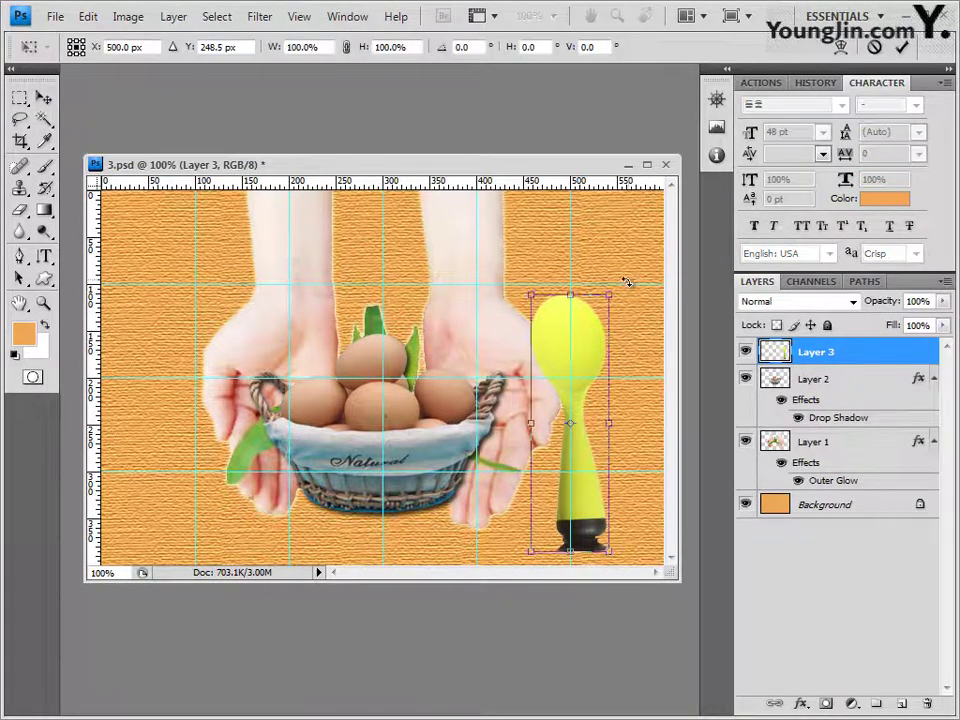
pyautogui.moveTo(626, 283); pyautogui.dragTo(613, 346)
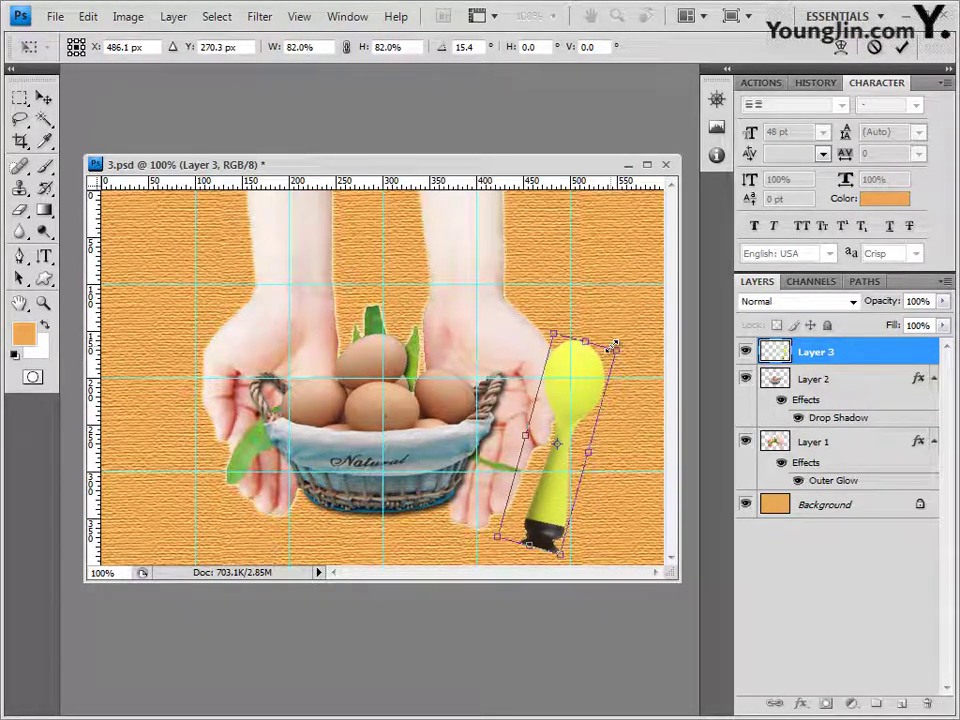
pyautogui.moveTo(596, 366); pyautogui.dragTo(630, 364)
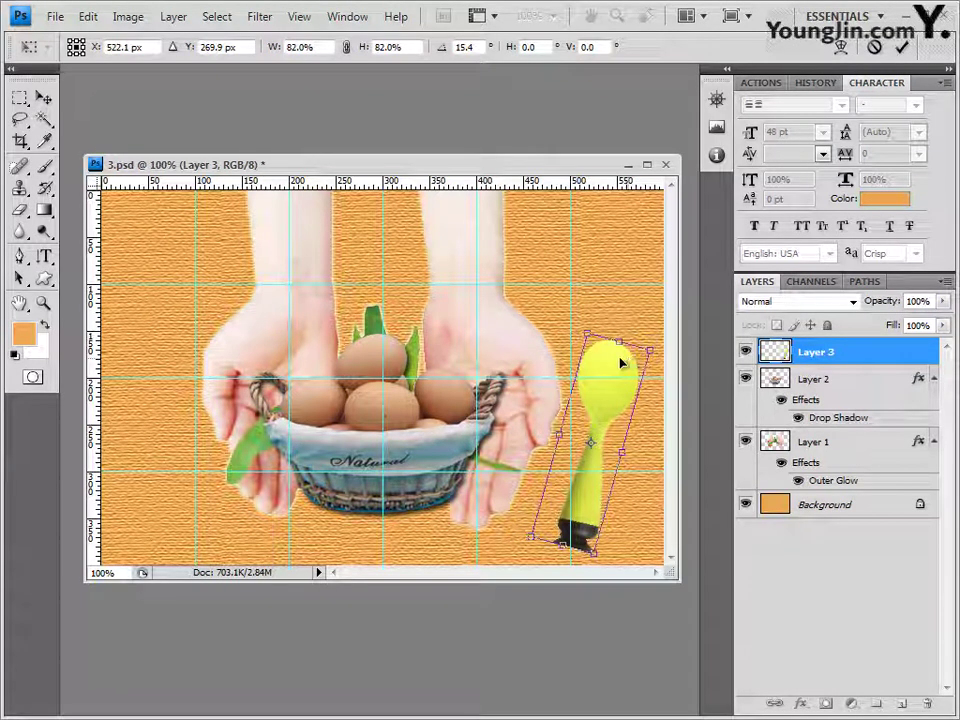
pyautogui.press('Return')
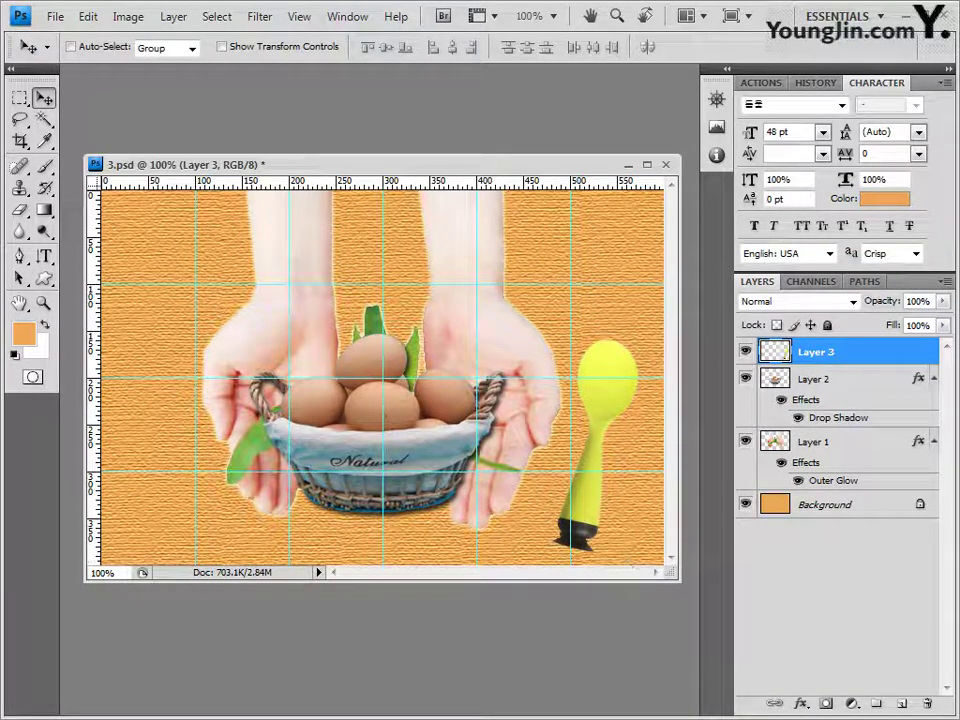
# Step: Add Outer Glow and Bevel and Emboss effects with their default settings to the yellow spoon layer
pyautogui.click(803, 704)
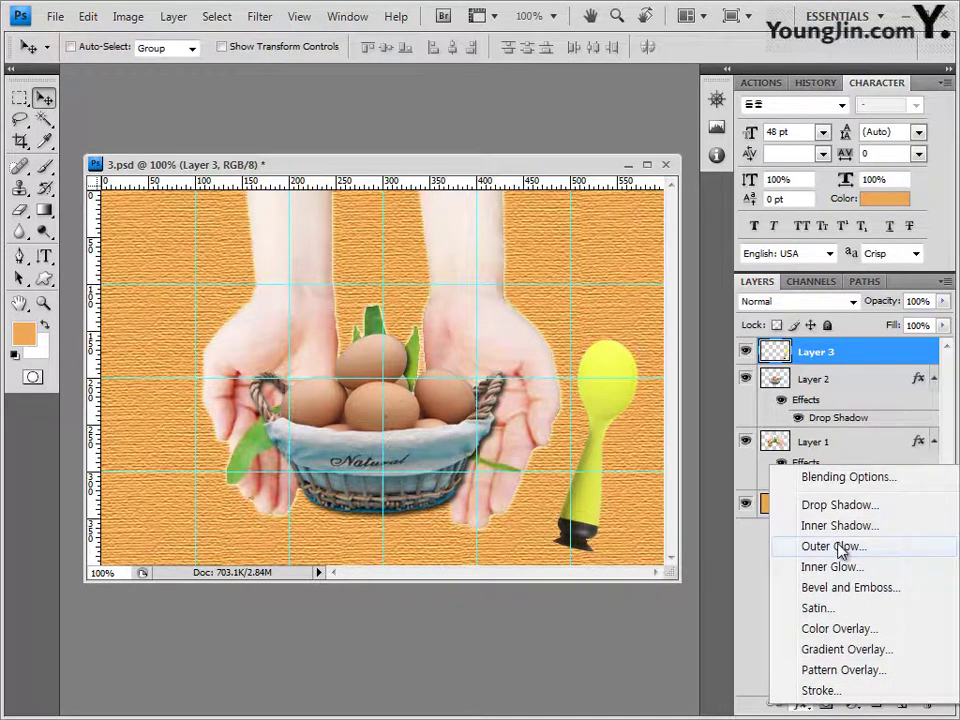
pyautogui.click(789, 546)
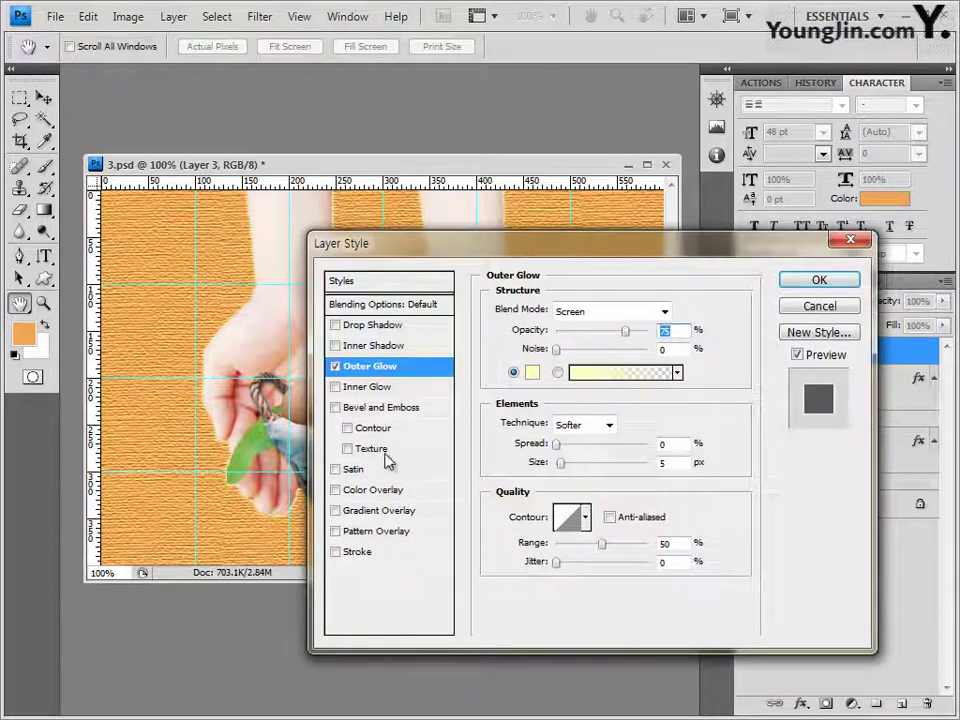
pyautogui.click(407, 410)
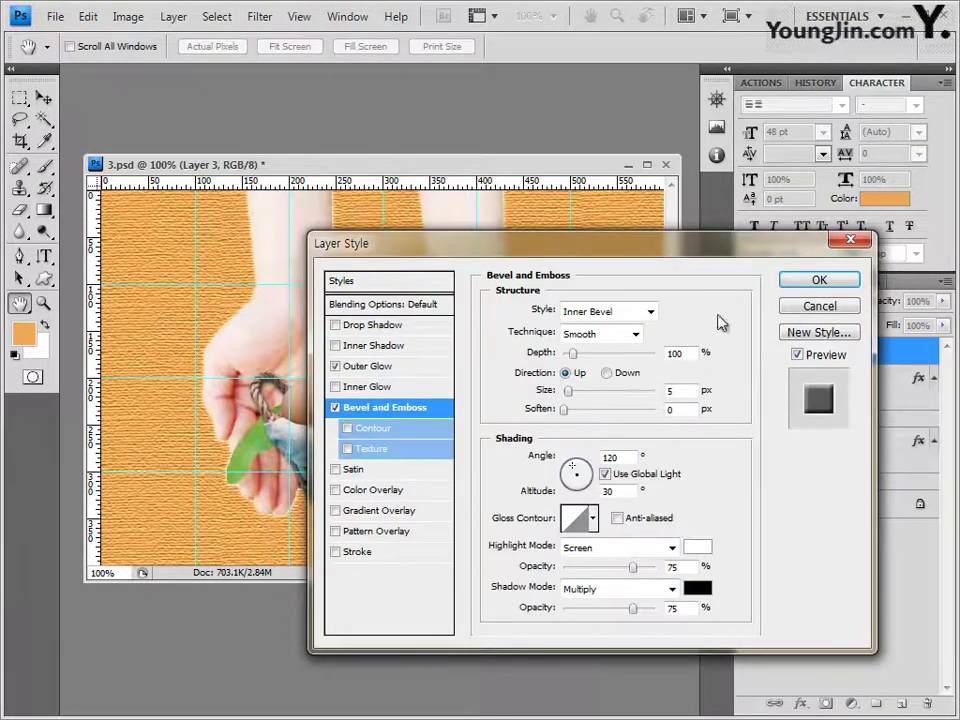
pyautogui.click(819, 282)
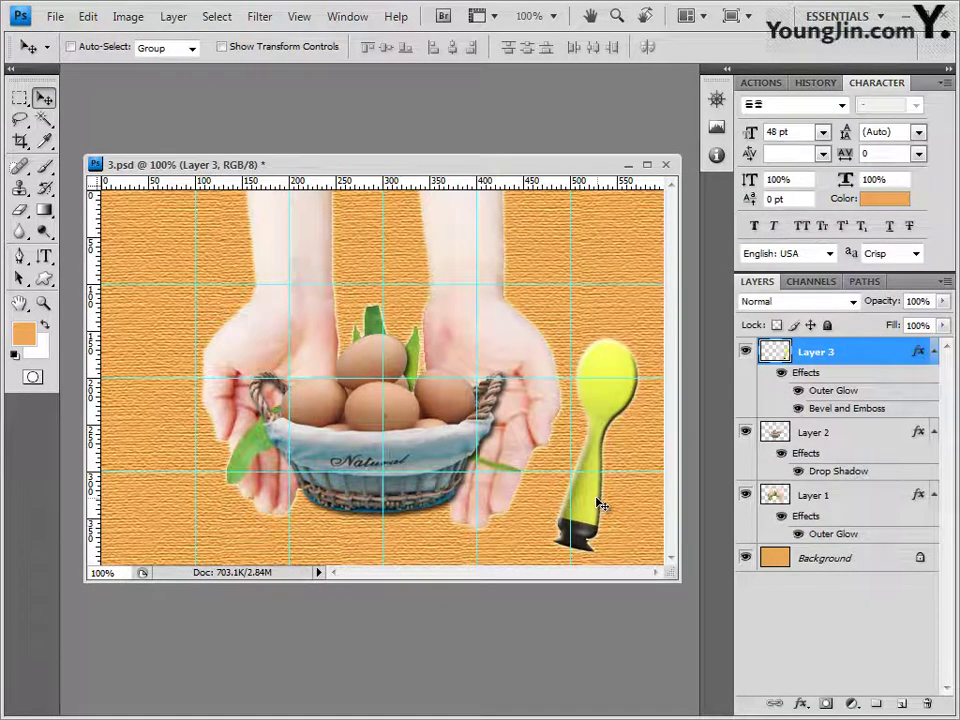
# Step: Open 2급-8.jpg from the 기출문제09 folder and place it in a floating window
pyautogui.hotkey('alt', 'Tab')
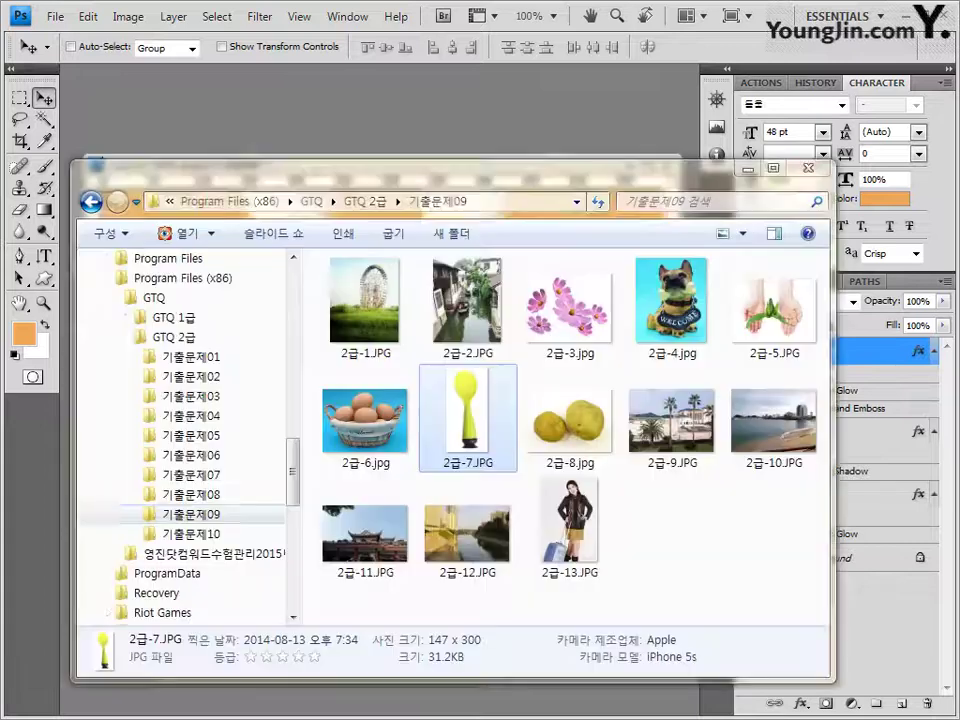
pyautogui.click(584, 434)
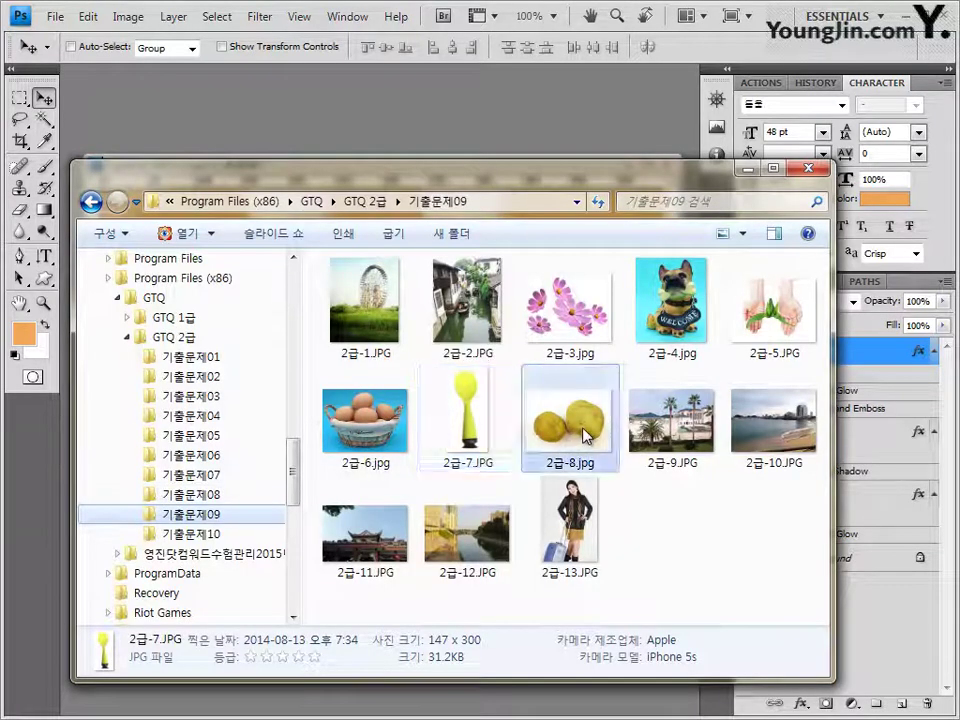
pyautogui.moveTo(586, 431); pyautogui.dragTo(358, 221)
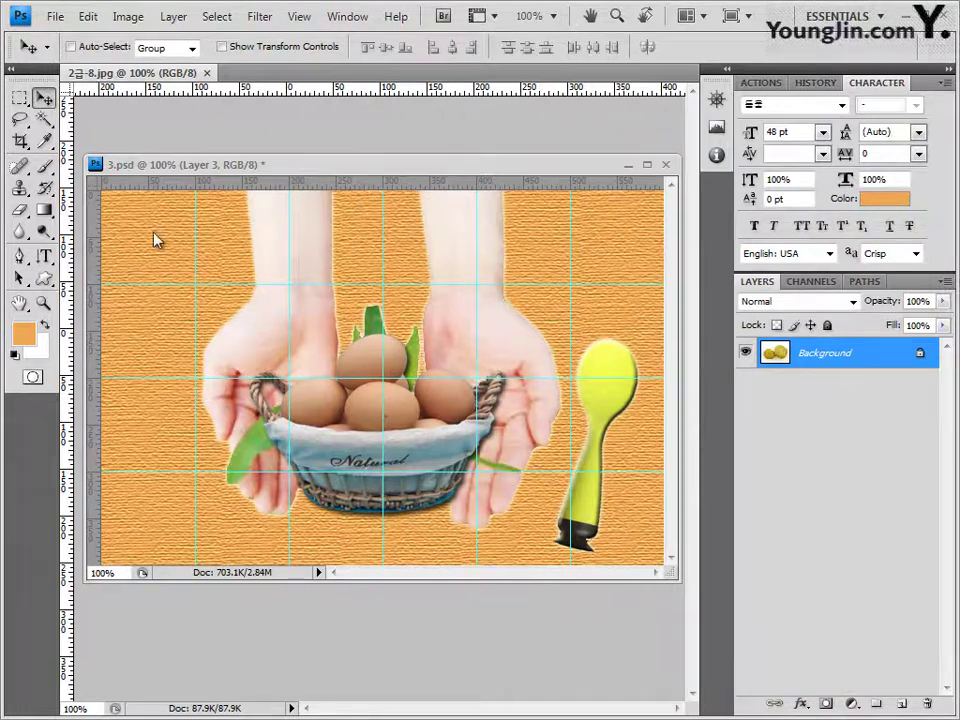
pyautogui.click(117, 76)
pyautogui.moveTo(117, 76); pyautogui.dragTo(408, 117)
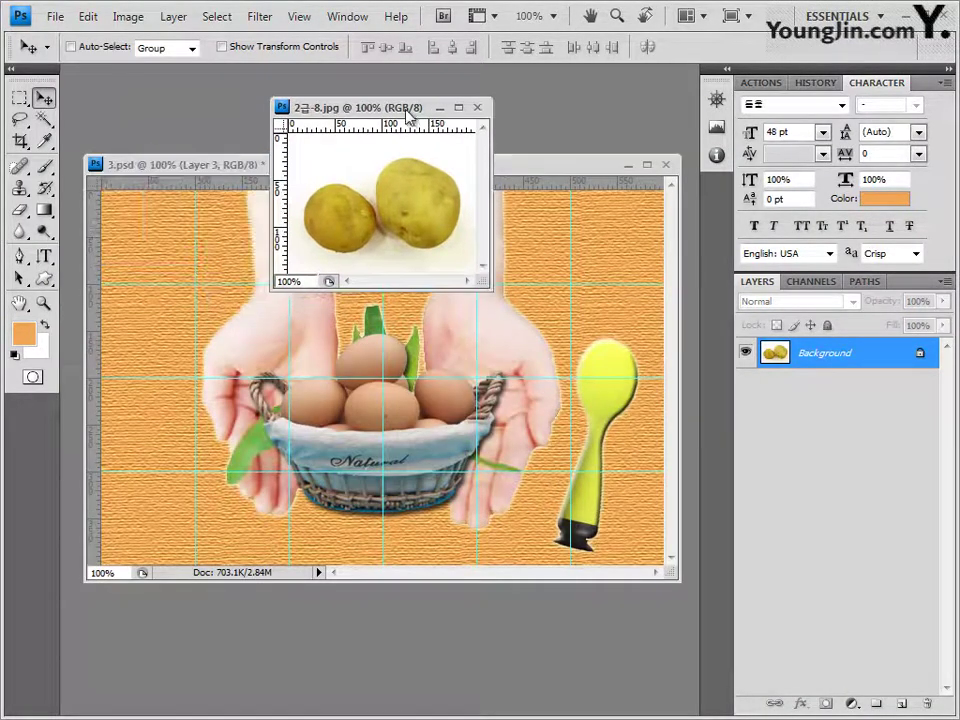
# Step: Select the white background and shadows around the two potatoes with the Magic Wand at tolerance 32, adding the missed areas
pyautogui.click(43, 119)
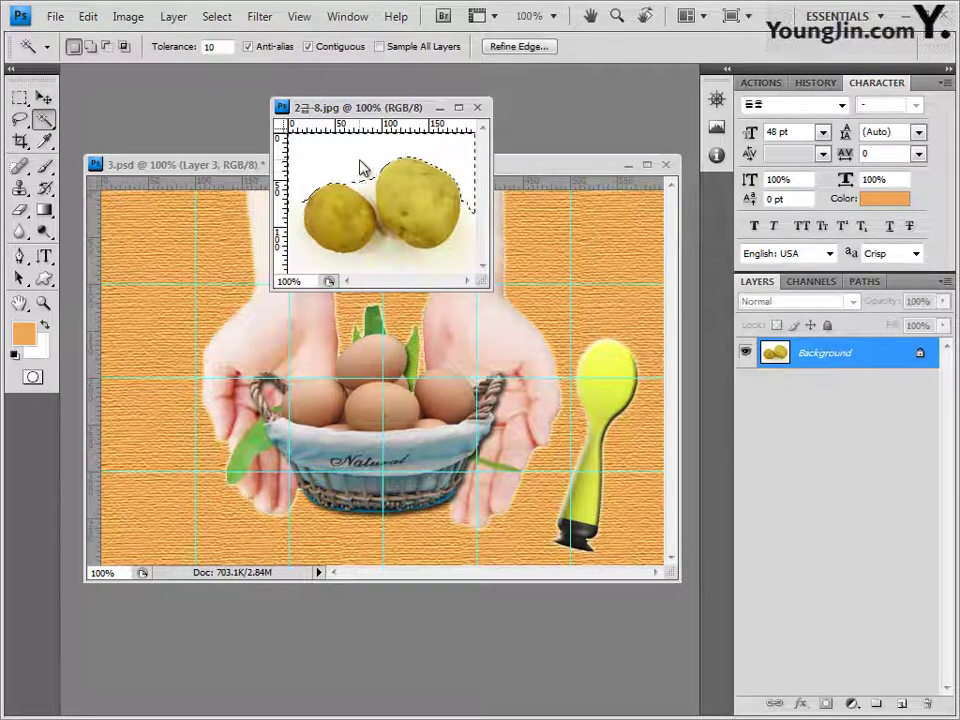
pyautogui.click(360, 164)
pyautogui.click(170, 46)
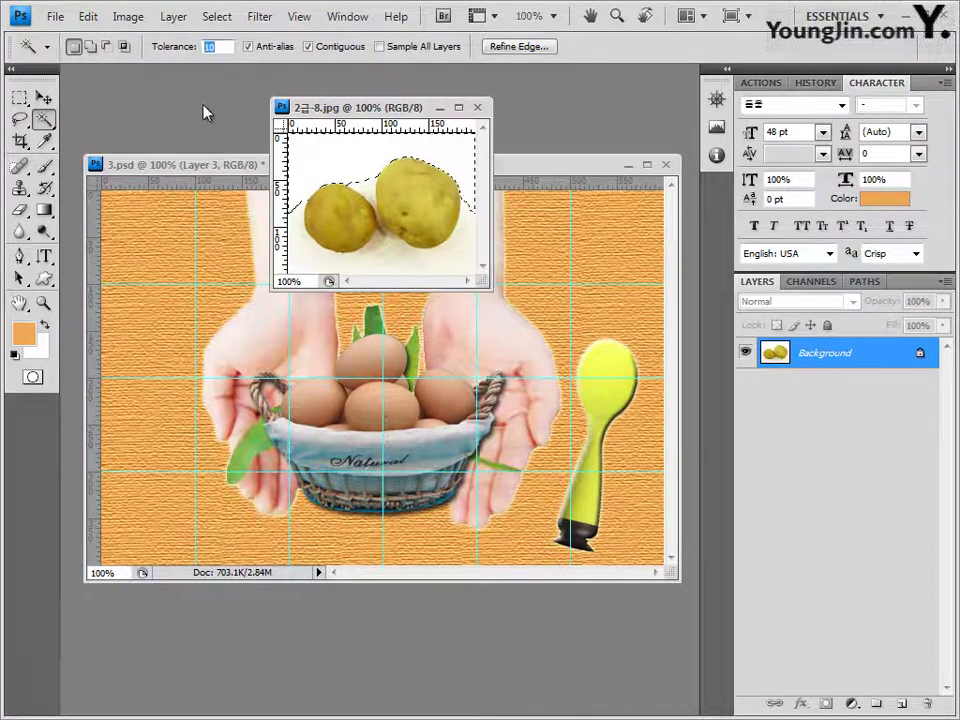
pyautogui.write('32')
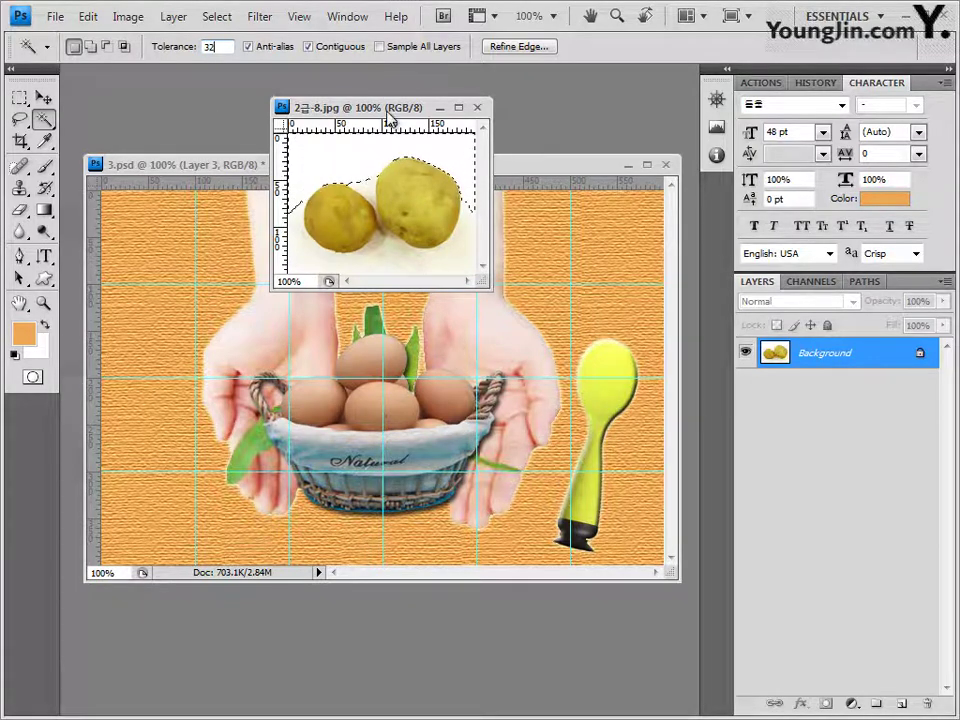
pyautogui.moveTo(385, 107); pyautogui.dragTo(420, 106)
pyautogui.hotkey('ctrl', 'd')
pyautogui.click(403, 172)
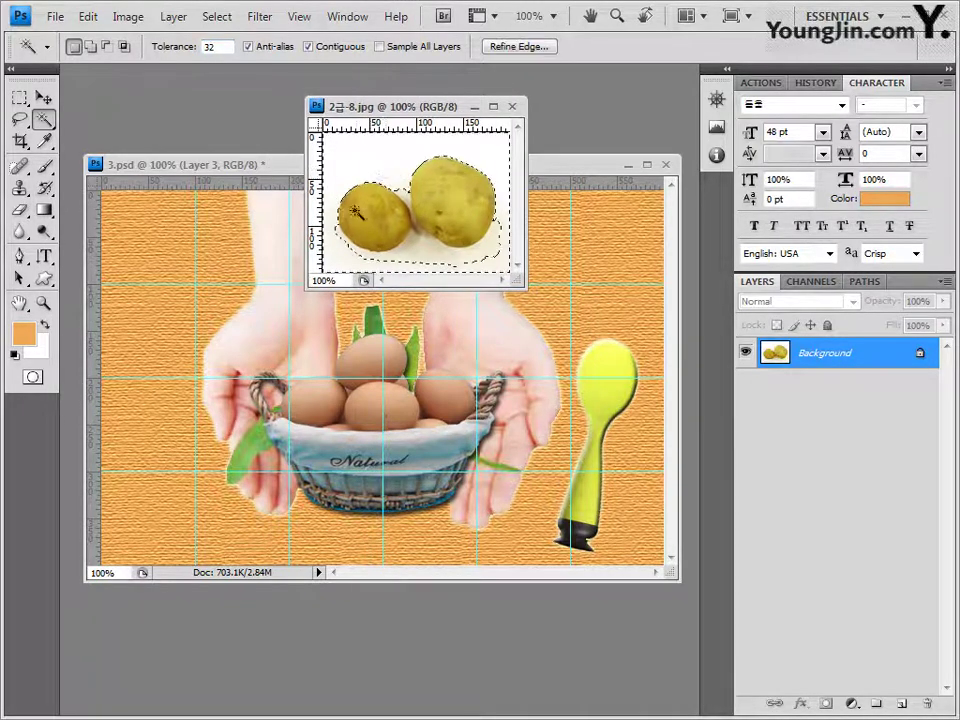
pyautogui.keyDown('shift'); pyautogui.click(425, 245); pyautogui.keyUp('shift')
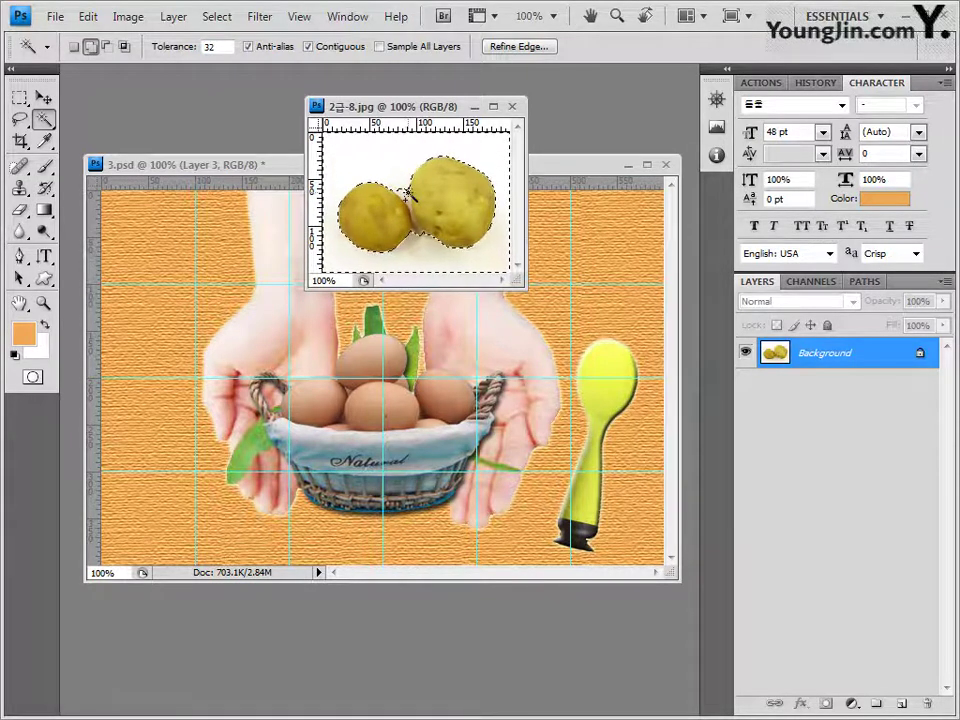
pyautogui.keyDown('shift'); pyautogui.click(408, 193); pyautogui.keyUp('shift')
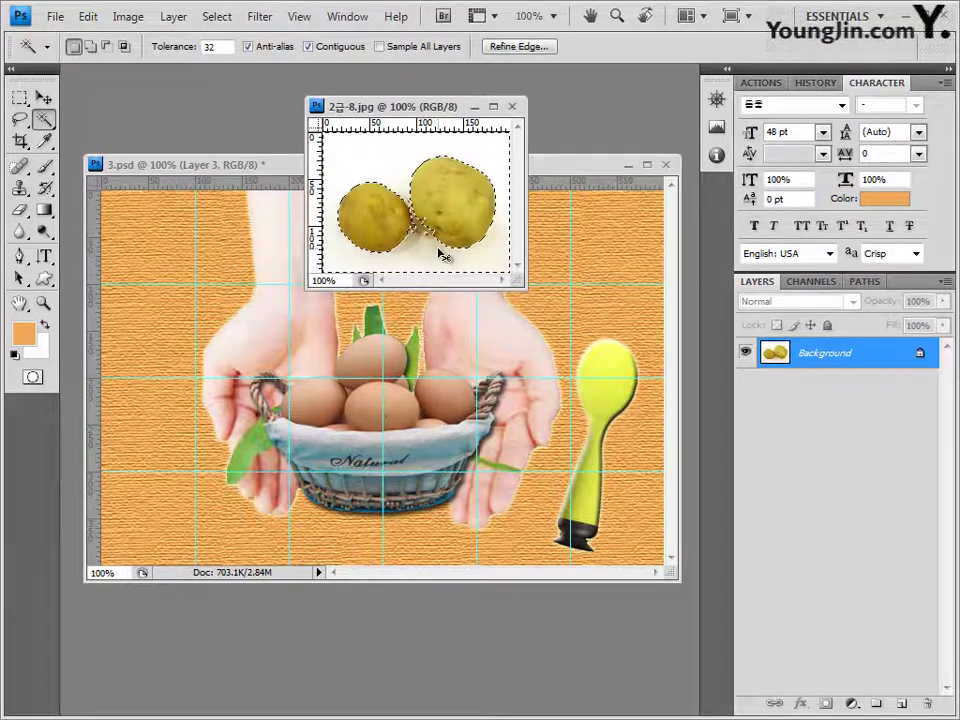
pyautogui.keyDown('shift'); pyautogui.click(420, 233); pyautogui.keyUp('shift')
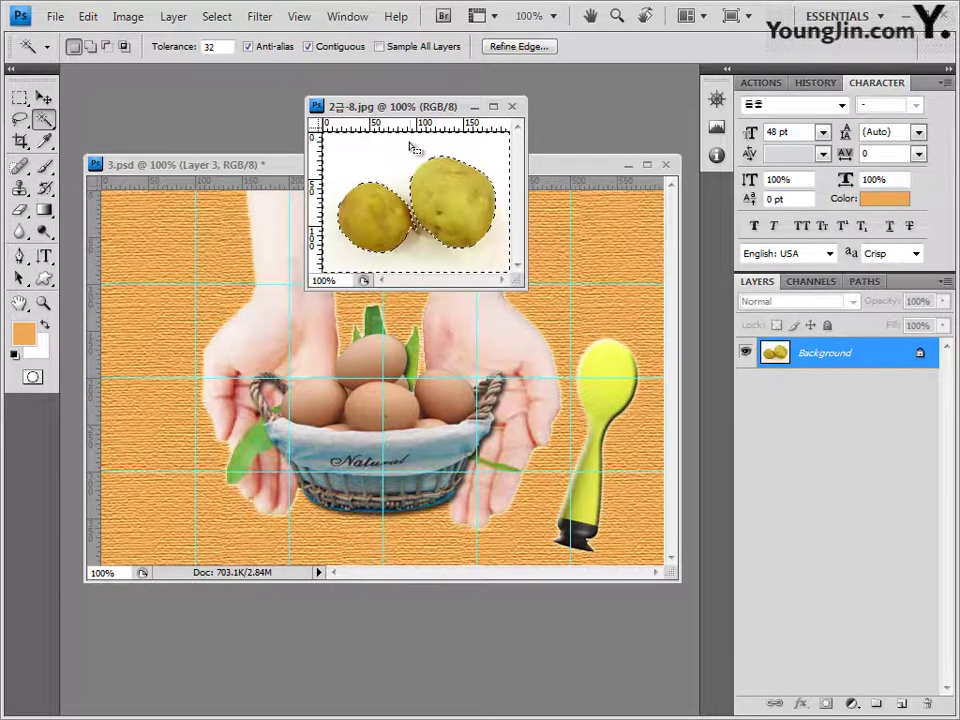
# Step: Invert the selection onto the two potatoes and copy them into 3.psd as a new layer, closing 2급-8.jpg
pyautogui.click(227, 25)
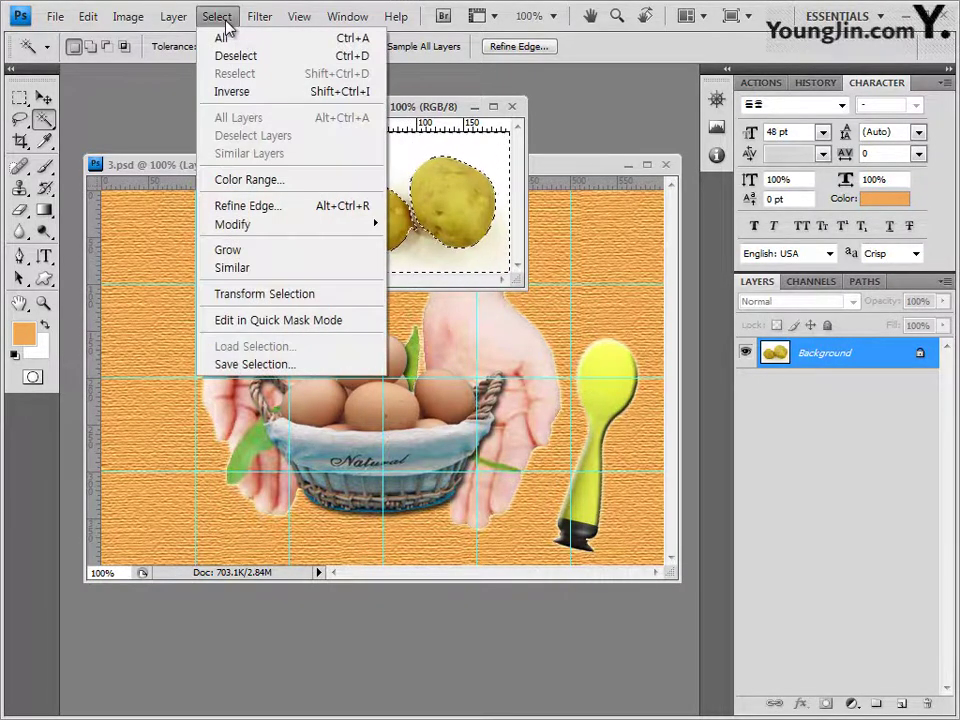
pyautogui.click(236, 91)
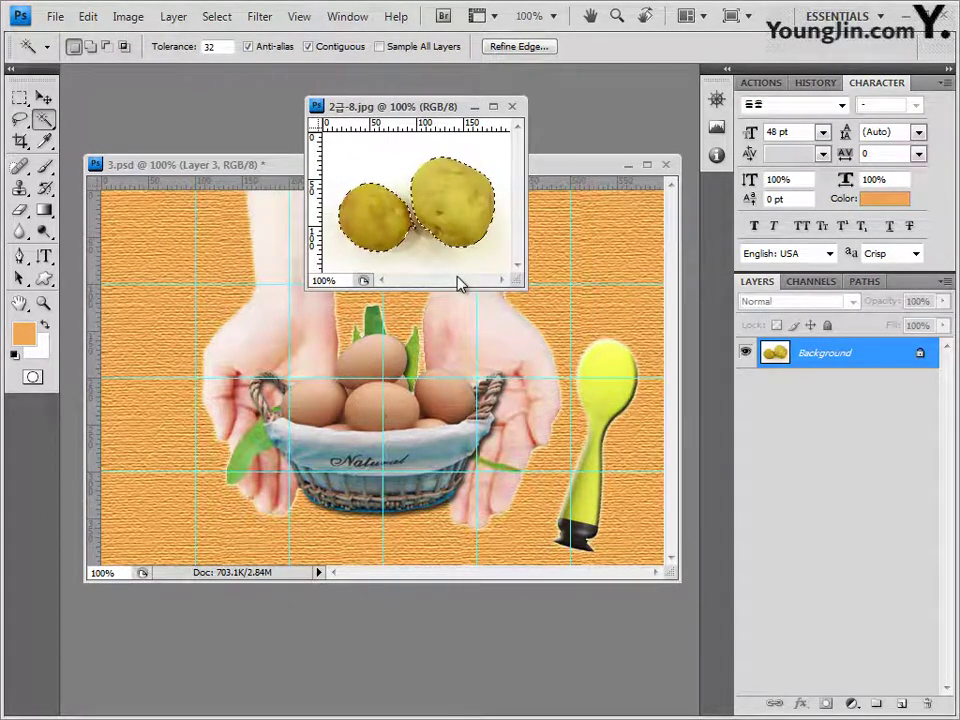
pyautogui.click(513, 107)
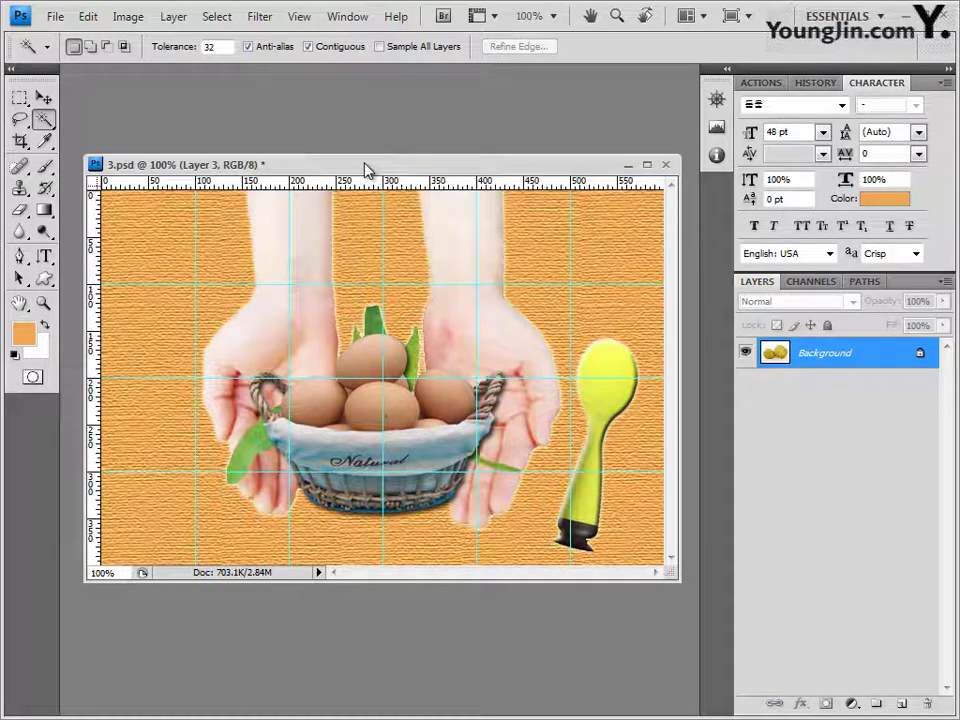
pyautogui.hotkey('ctrl', 'v')
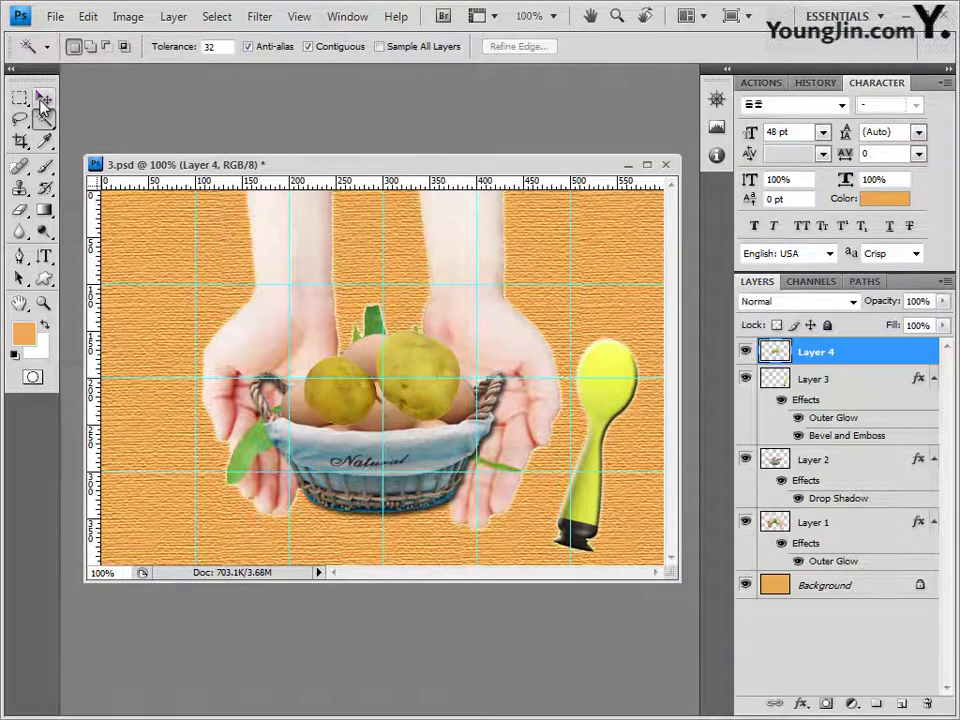
# Step: Move the potatoes up between the two hands, just above the eggs, and start a free transform on them
pyautogui.click(42, 98)
pyautogui.moveTo(435, 373); pyautogui.dragTo(418, 305)
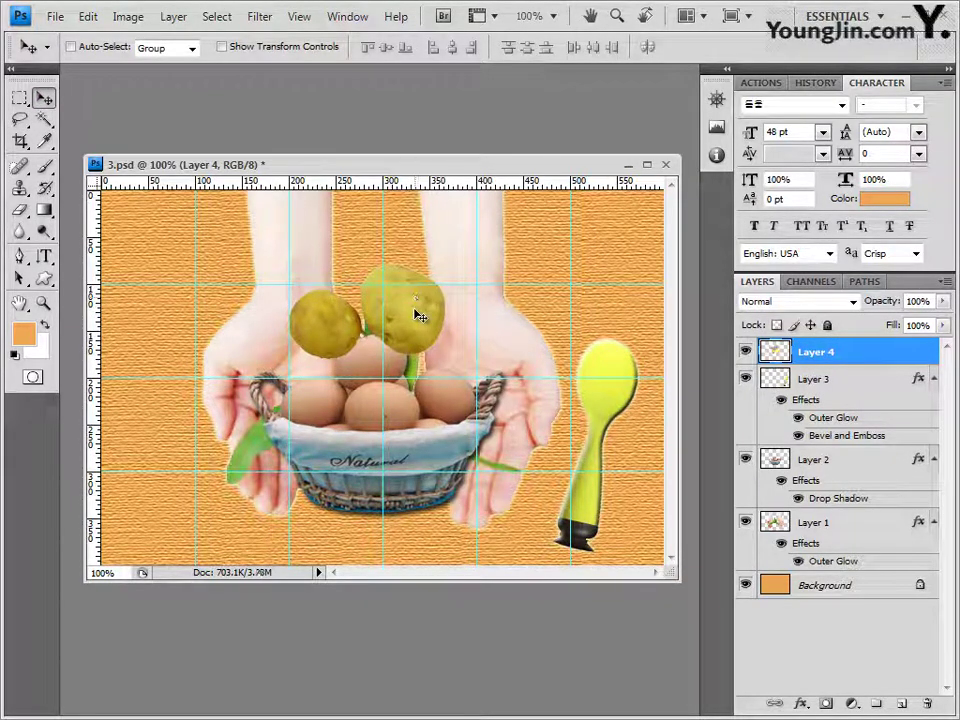
pyautogui.hotkey('ctrl', 't')
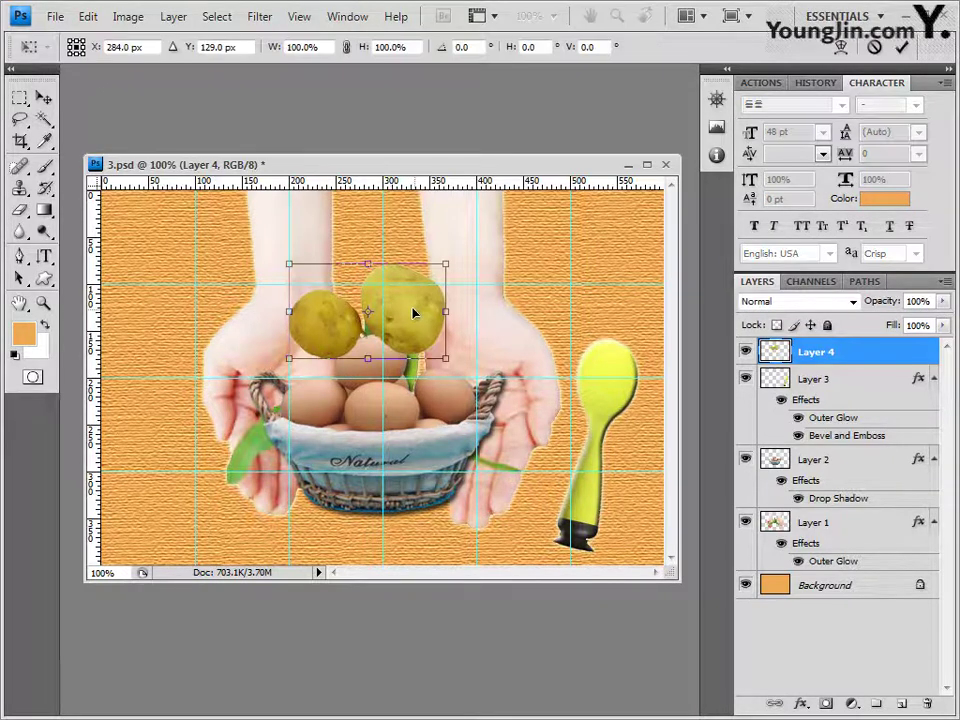
# Step: Try mirroring the potatoes by stretching them past their opposite edge and with Flip Horizontal, undoing each change
pyautogui.moveTo(285, 312); pyautogui.dragTo(572, 313)
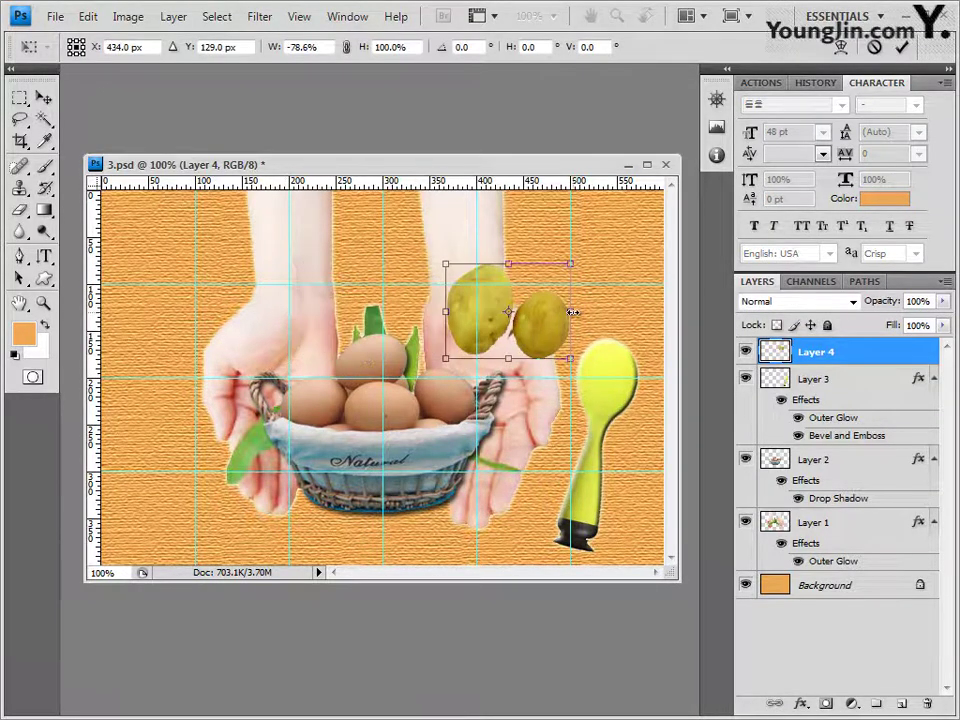
pyautogui.hotkey('ctrl', 'z')
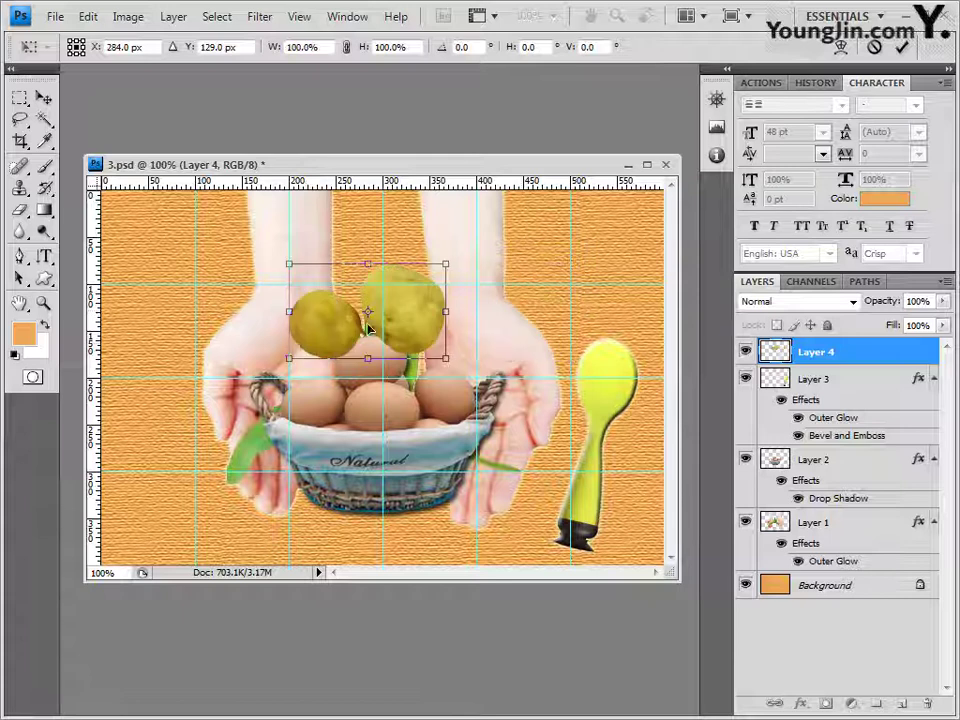
pyautogui.rightClick(406, 283)
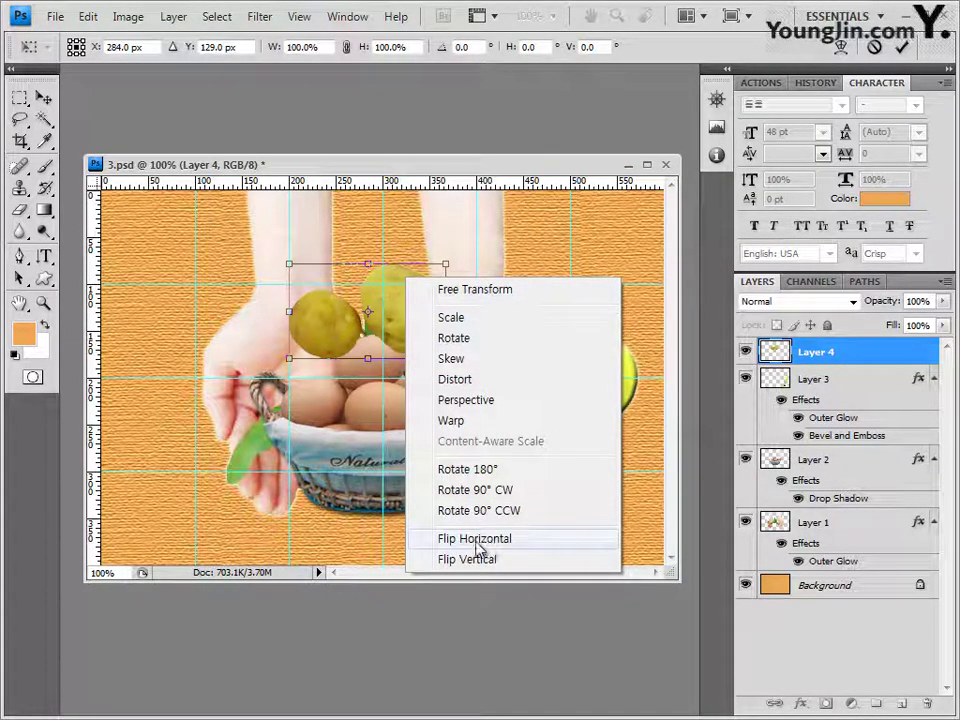
pyautogui.click(512, 541)
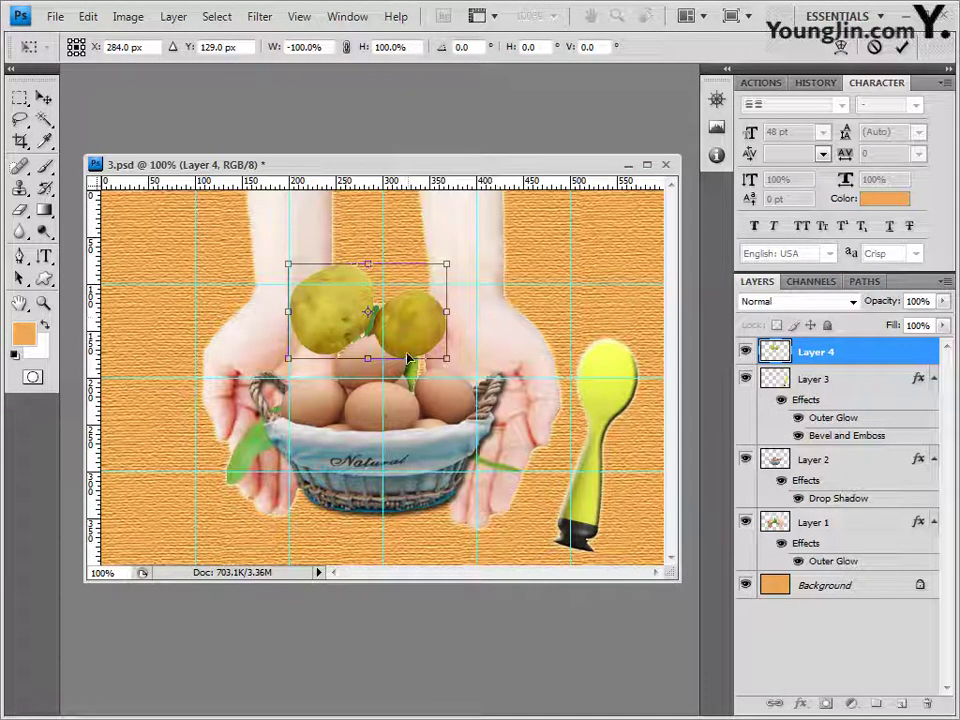
pyautogui.hotkey('ctrl', 'z')
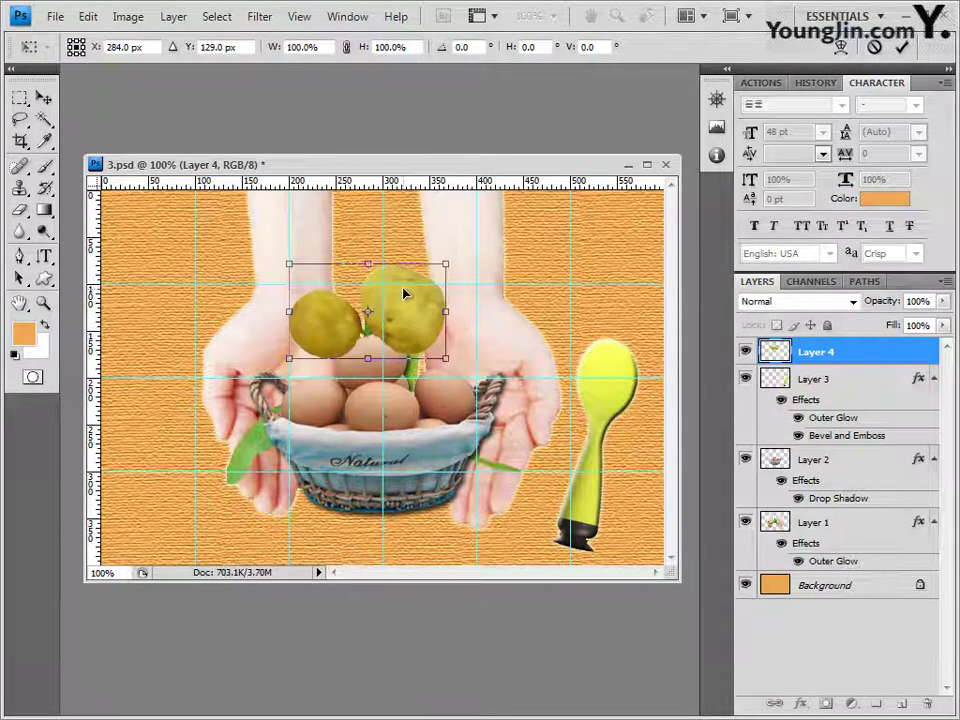
# Step: Flip the two potatoes vertically within the free transform
pyautogui.rightClick(405, 293)
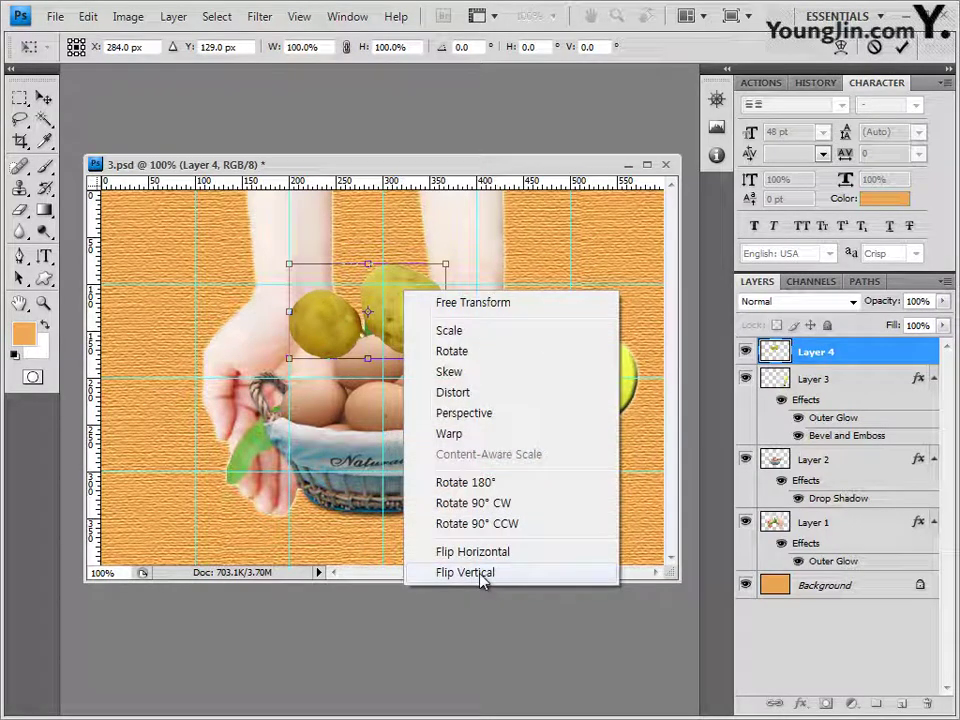
pyautogui.click(497, 577)
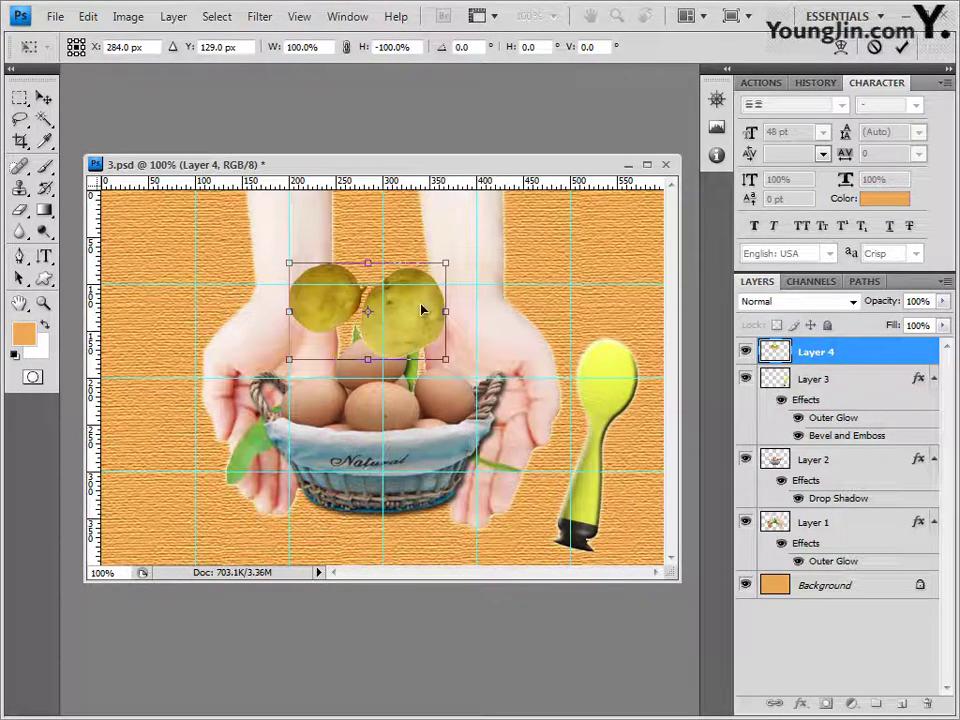
# Step: Undo the vertical flip of the potatoes and mirror them horizontally at about 88% width
pyautogui.hotkey('ctrl', 'z')
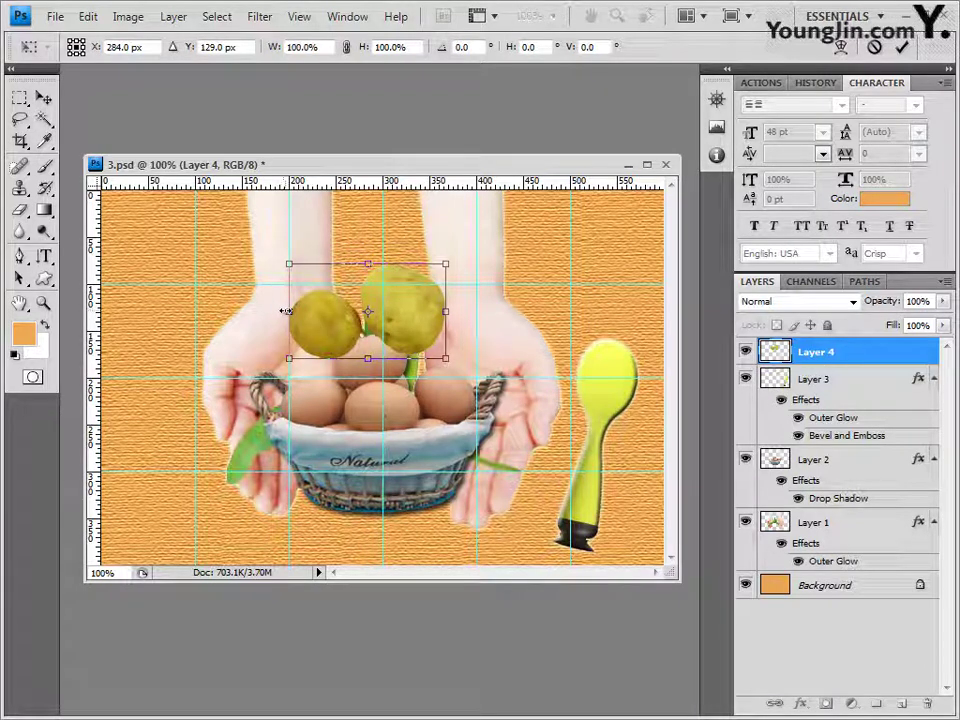
pyautogui.moveTo(286, 311); pyautogui.dragTo(592, 309)
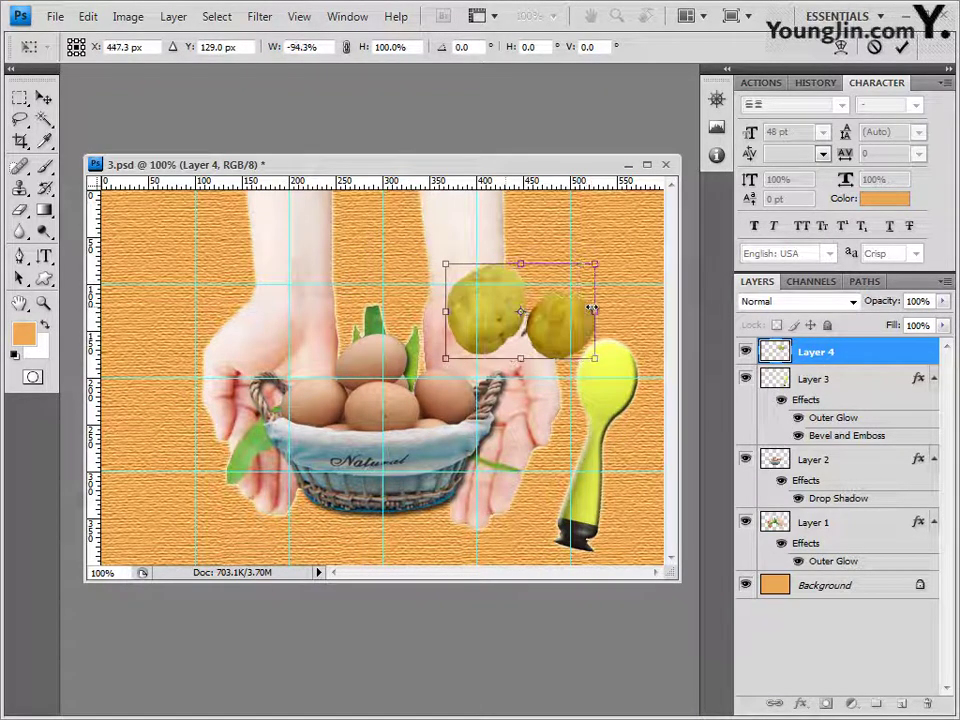
pyautogui.hotkey('ctrl', 'z')
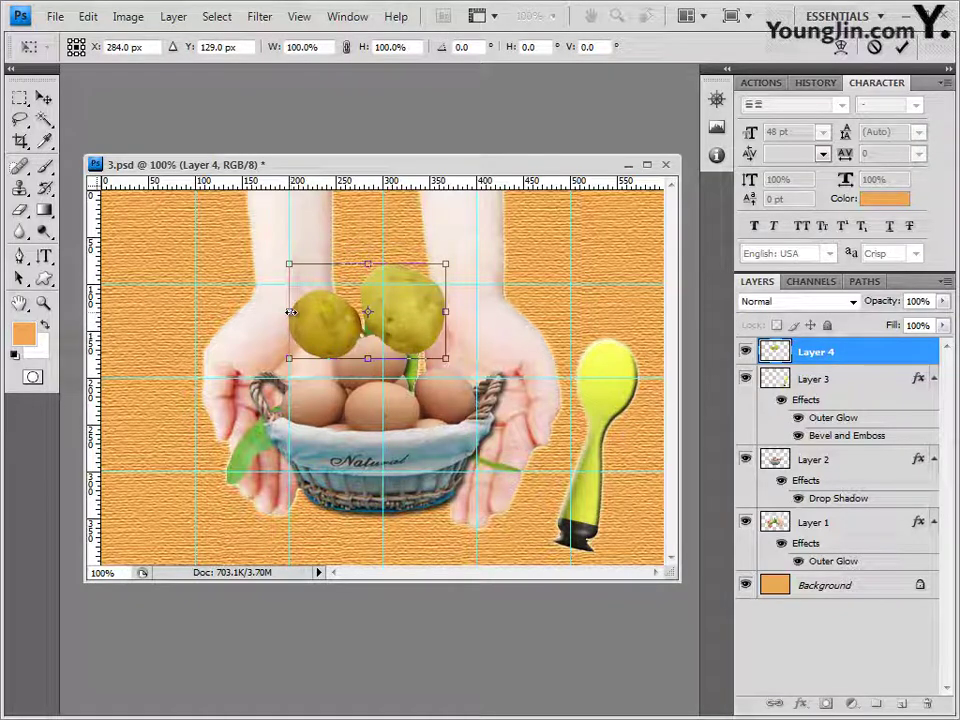
pyautogui.moveTo(290, 312); pyautogui.dragTo(424, 326)
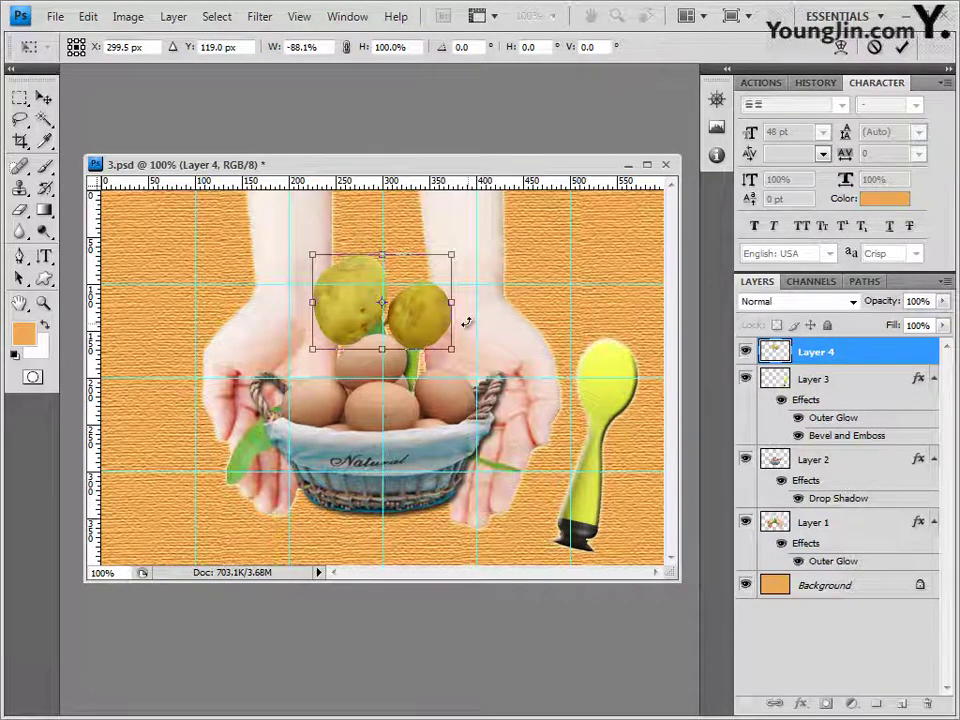
# Step: Rotate the mirrored potatoes about 12.6° clockwise, position them just above the eggs, and apply the transform
pyautogui.moveTo(466, 322); pyautogui.dragTo(438, 341)
pyautogui.press('Right')
pyautogui.press('Right')
pyautogui.press('Right')
pyautogui.press('Right')
pyautogui.press('Down')
pyautogui.press('Down')
pyautogui.press('Down')
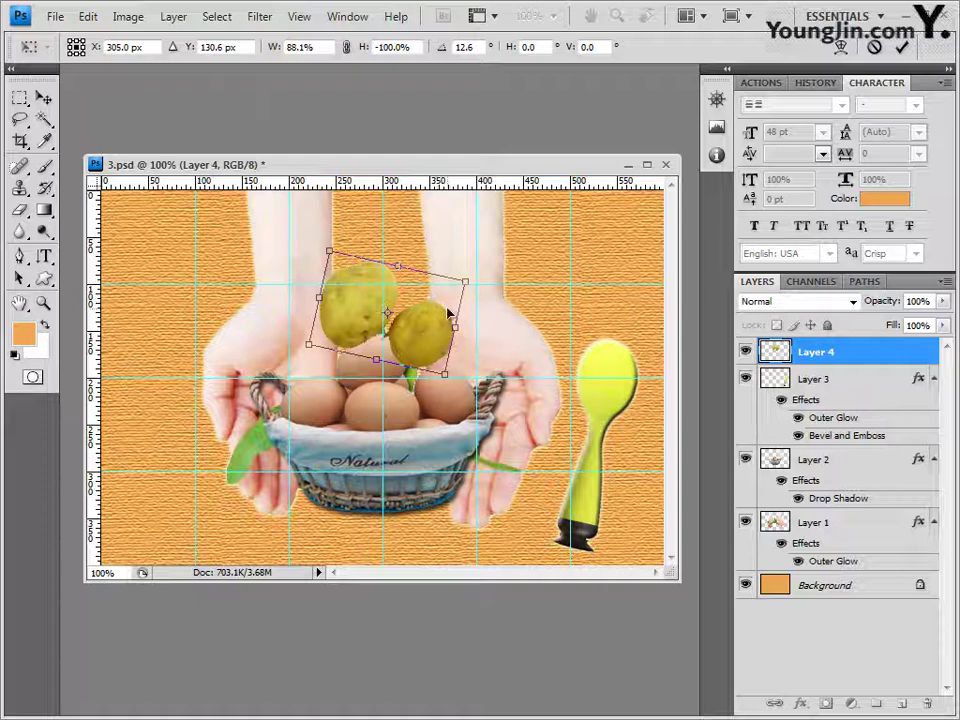
pyautogui.press('Return')
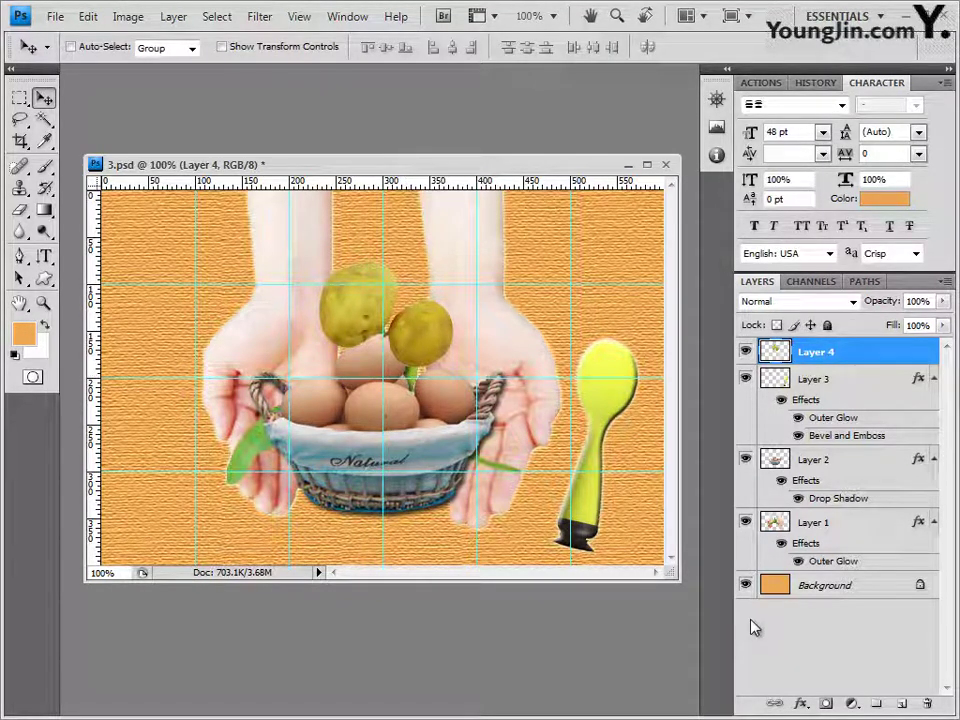
# Step: Add an Inner Shadow with its default settings to the potato layer and set the layer's opacity to 80%
pyautogui.click(803, 705)
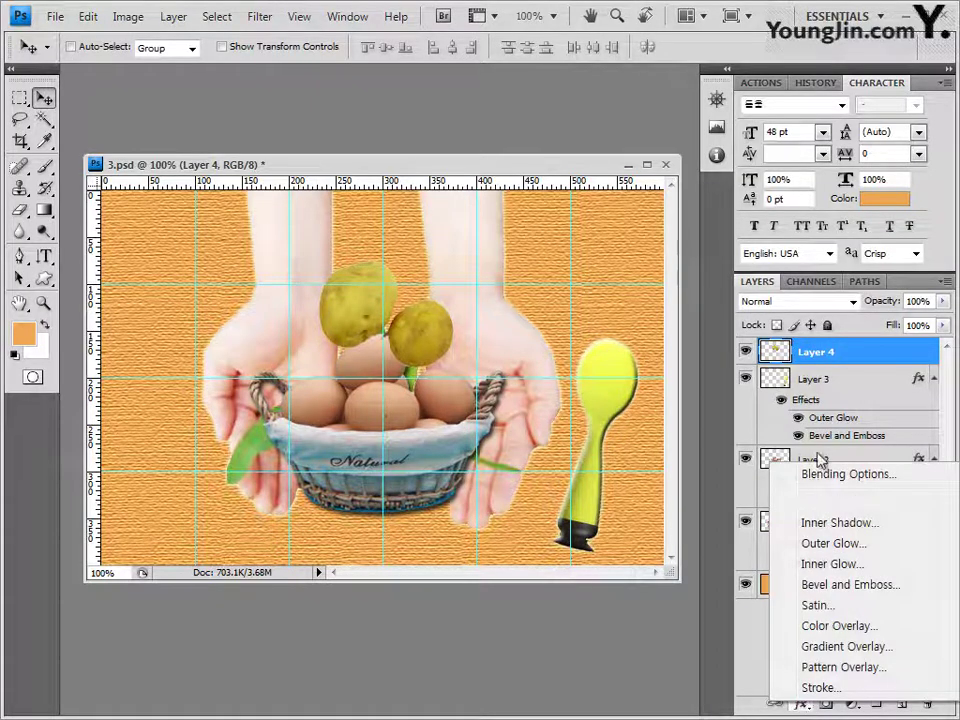
pyautogui.click(838, 523)
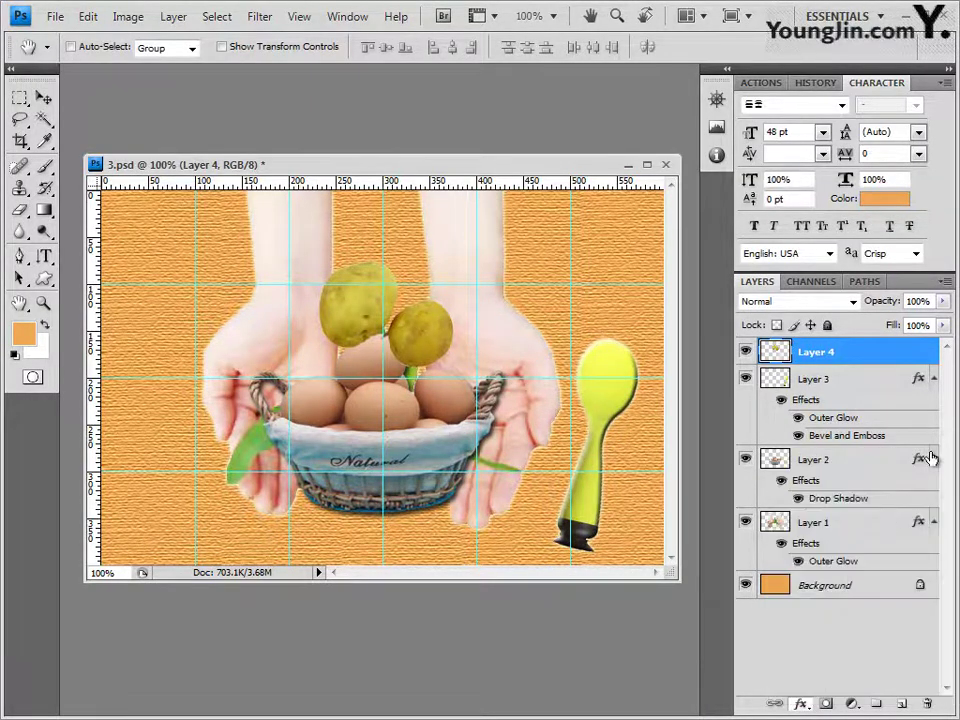
pyautogui.click(833, 283)
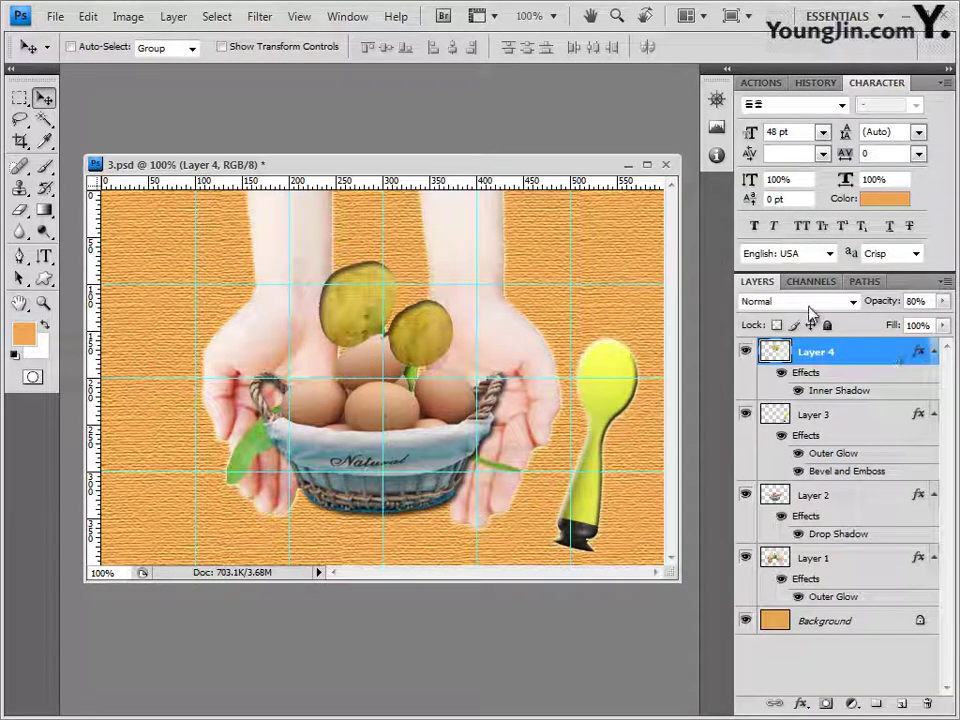
pyautogui.press('8')
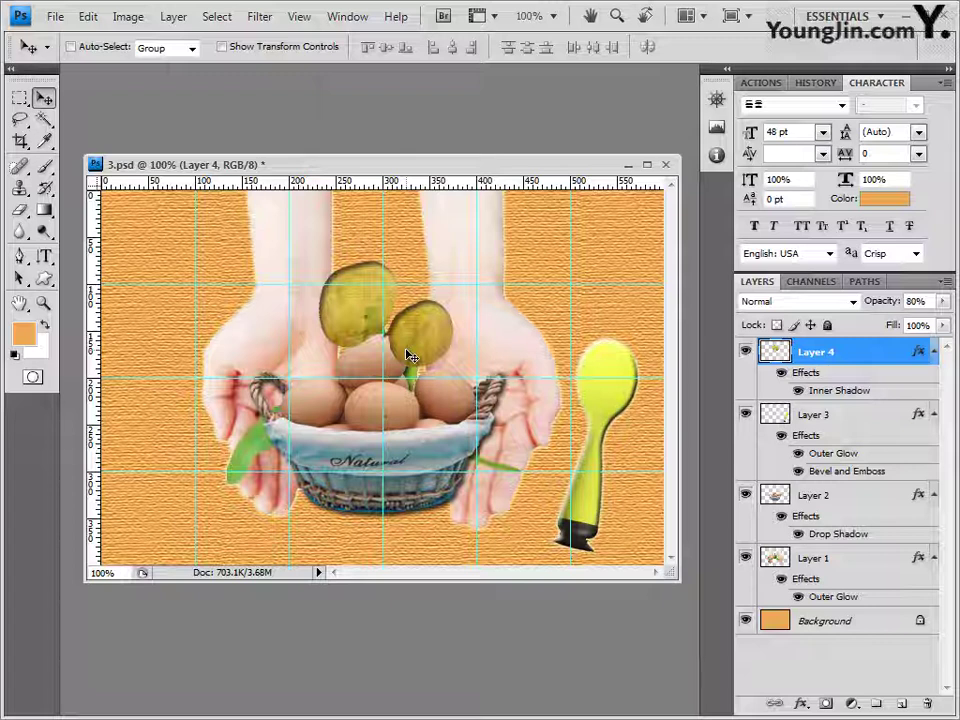
# Step: Activate the Custom Shape tool and replace the current shape set with the Nature shapes
pyautogui.click(44, 280)
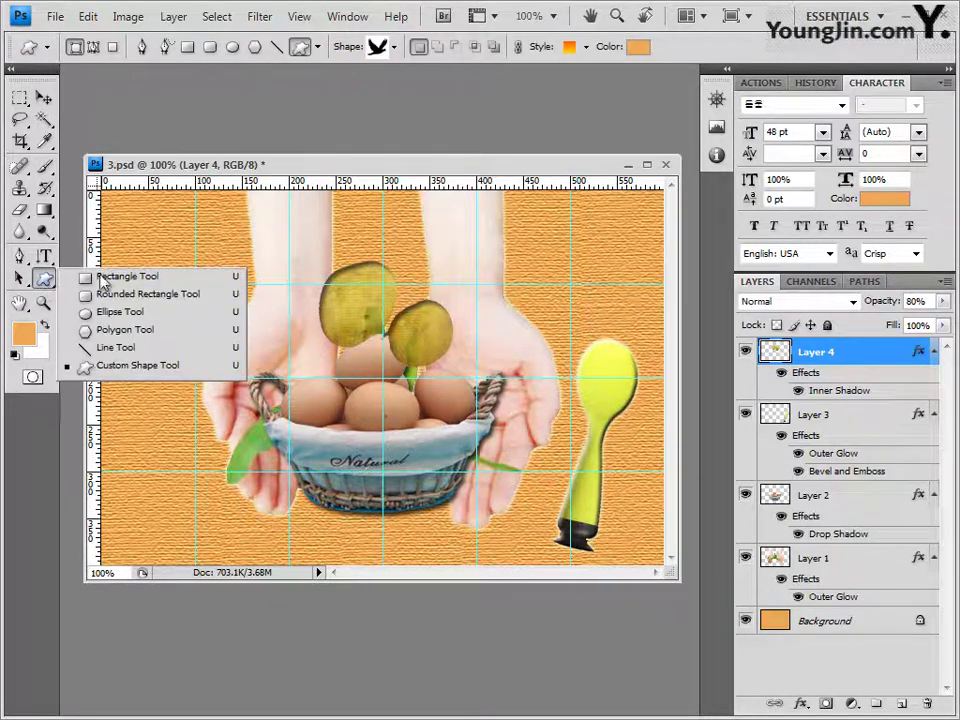
pyautogui.click(128, 366)
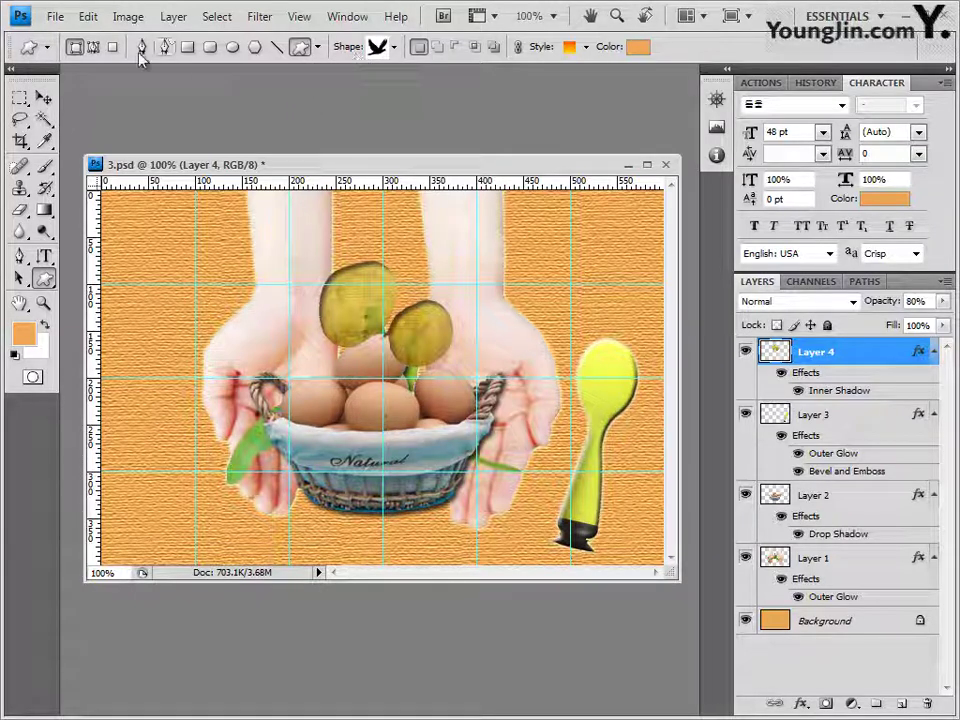
pyautogui.click(395, 47)
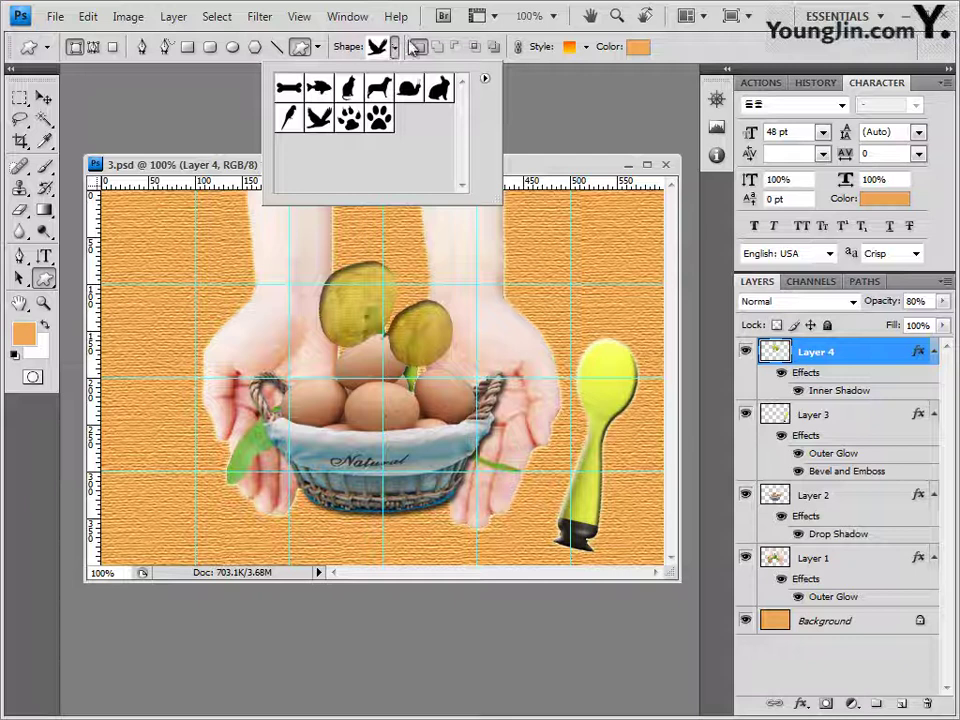
pyautogui.click(485, 80)
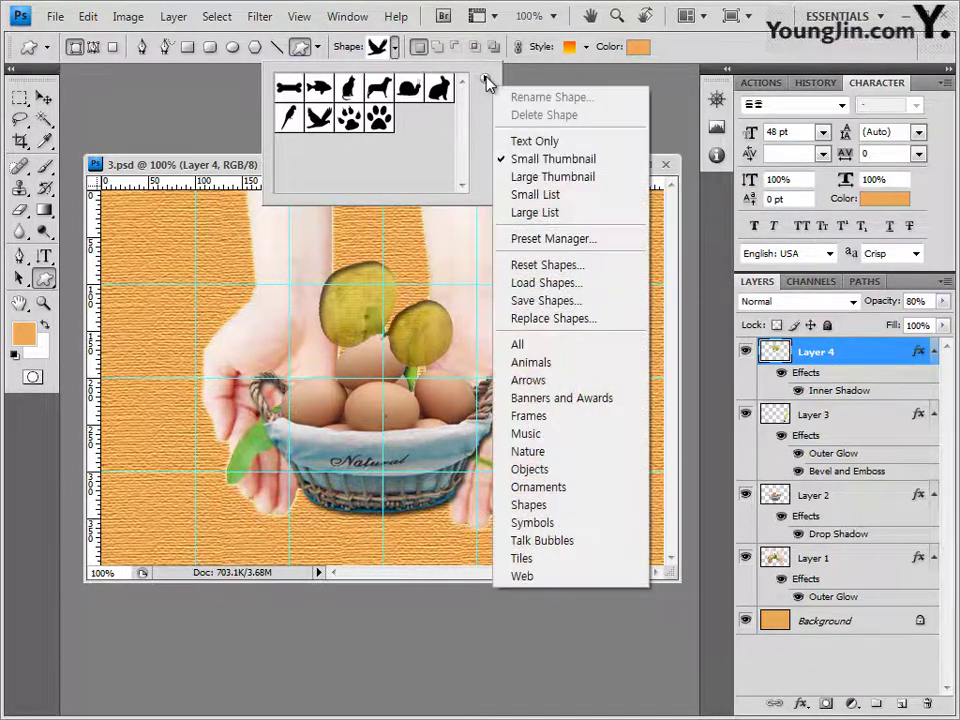
pyautogui.click(545, 455)
pyautogui.click(466, 403)
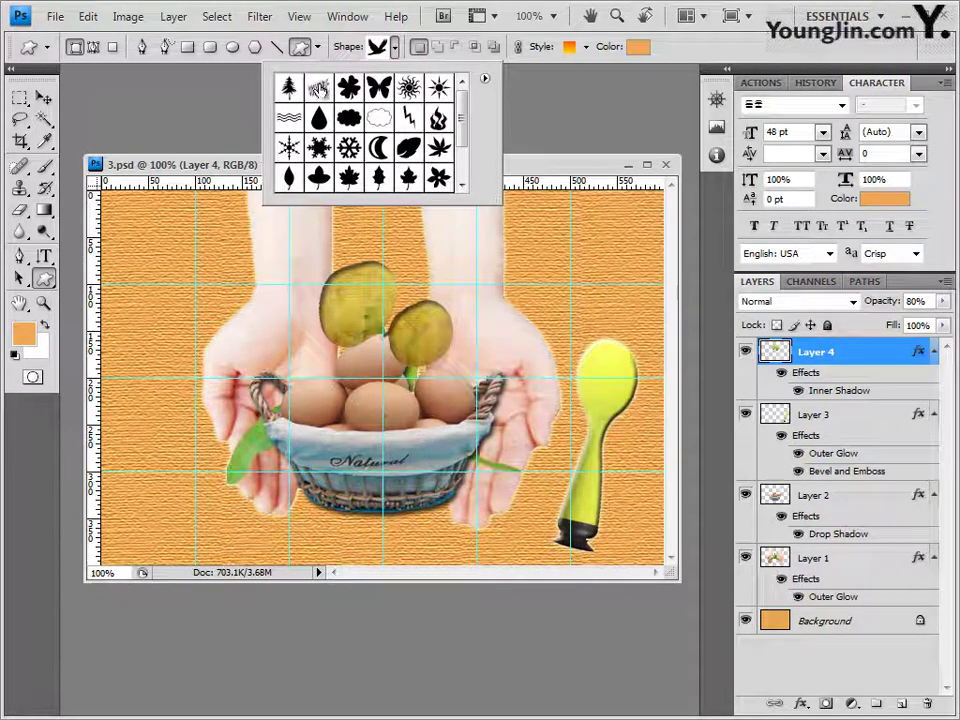
# Step: Draw the fern leaf custom shape at the canvas's left edge, beside the left forearm
pyautogui.click(318, 88)
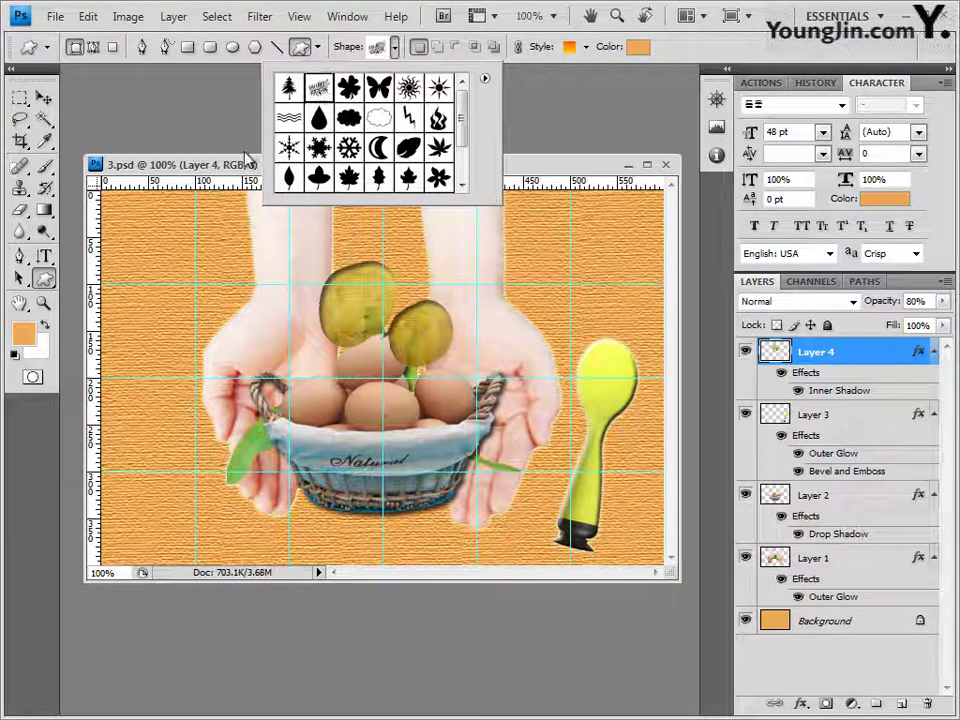
pyautogui.click(218, 193)
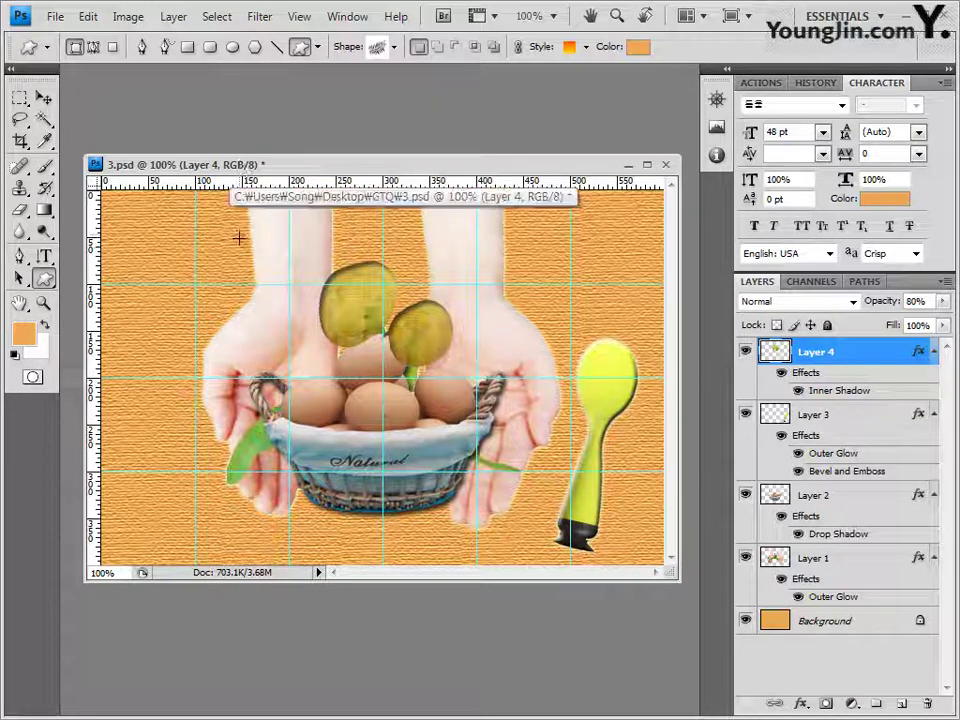
pyautogui.moveTo(236, 238); pyautogui.dragTo(96, 342)
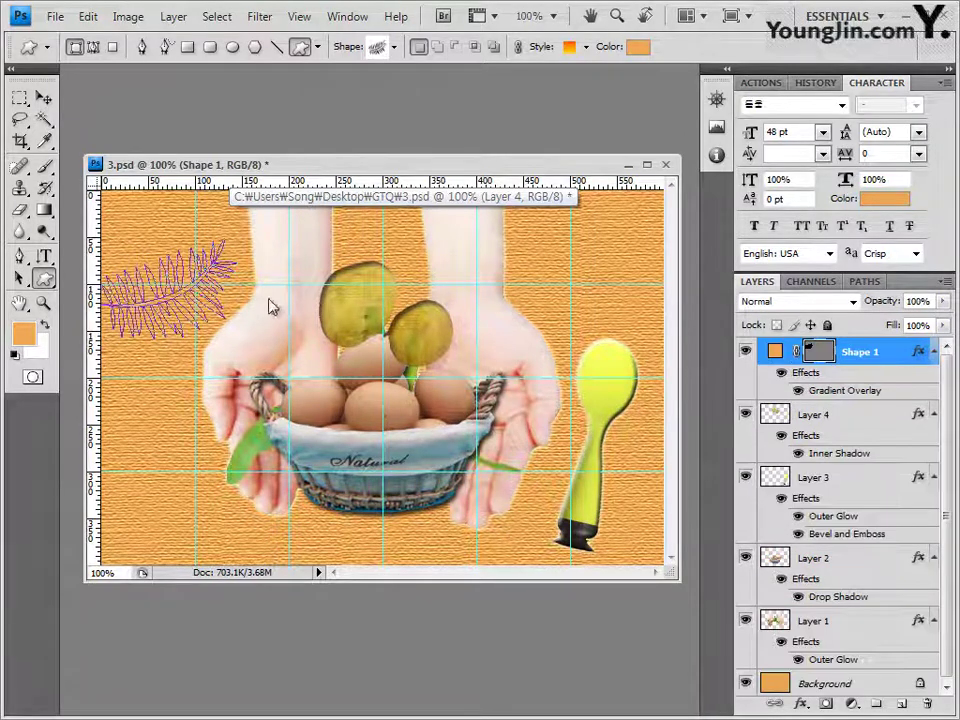
# Step: Remove the layer style from the fern shape and set its fill color to #87d500
pyautogui.click(586, 46)
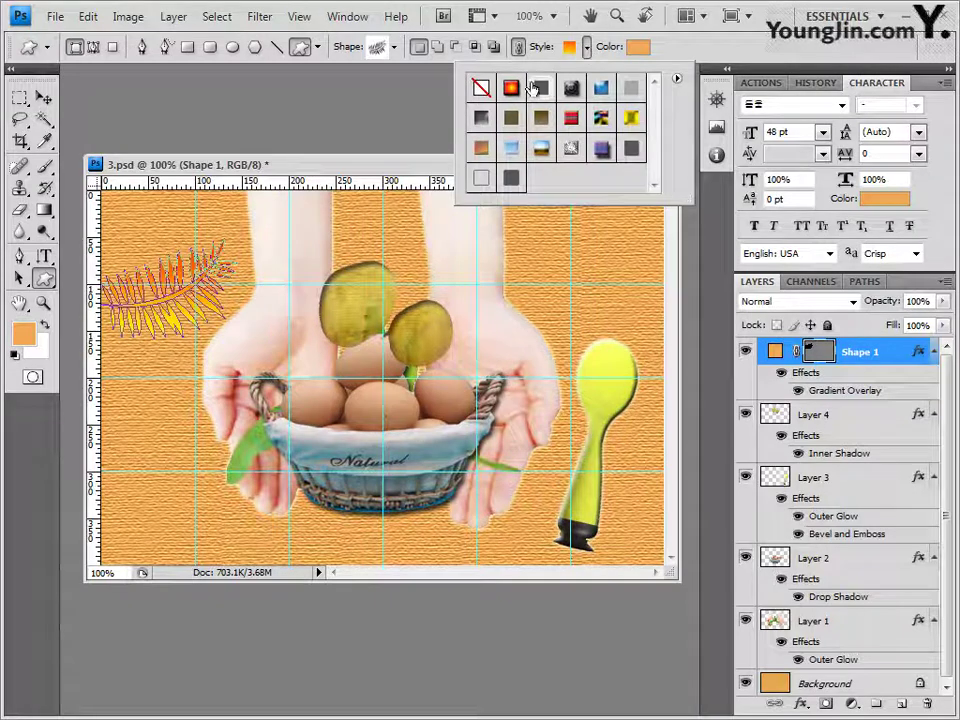
pyautogui.click(481, 88)
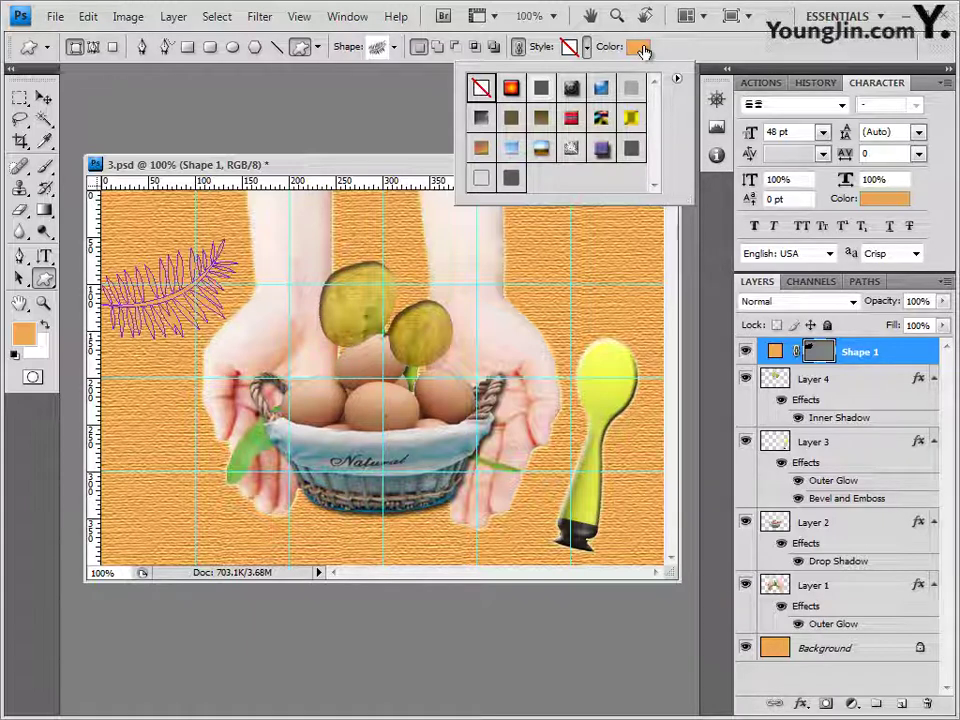
pyautogui.click(641, 49)
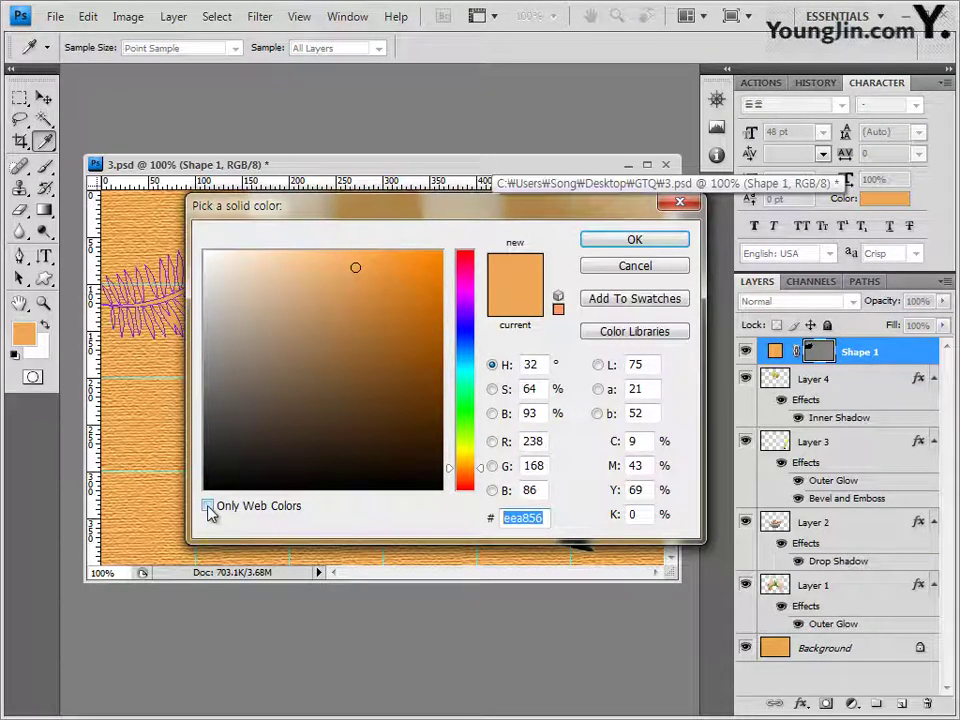
pyautogui.write('87d')
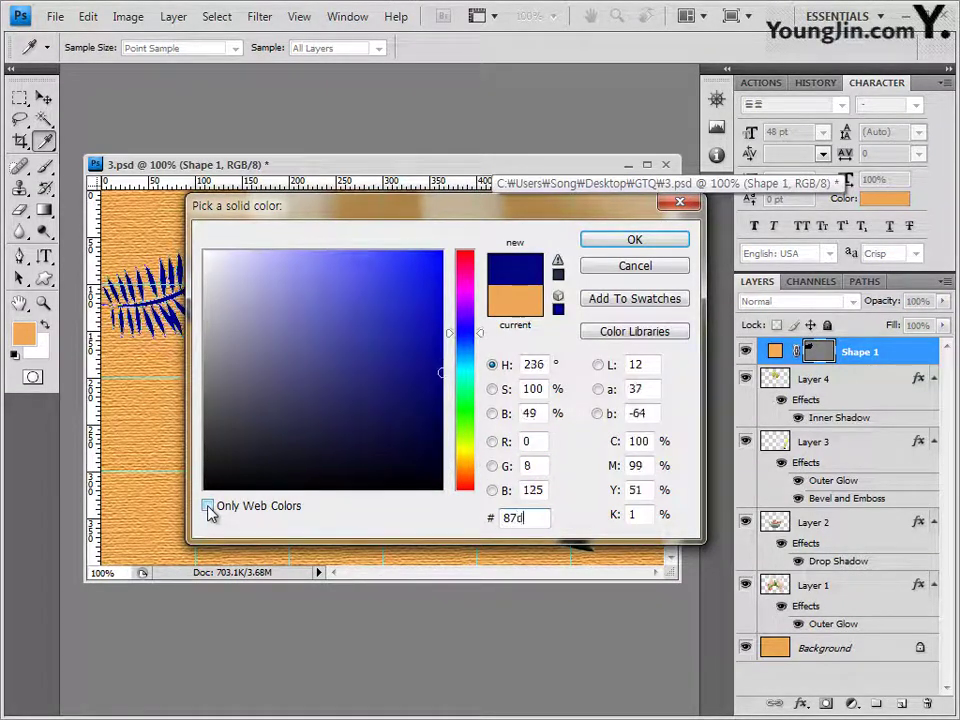
pyautogui.write('500')
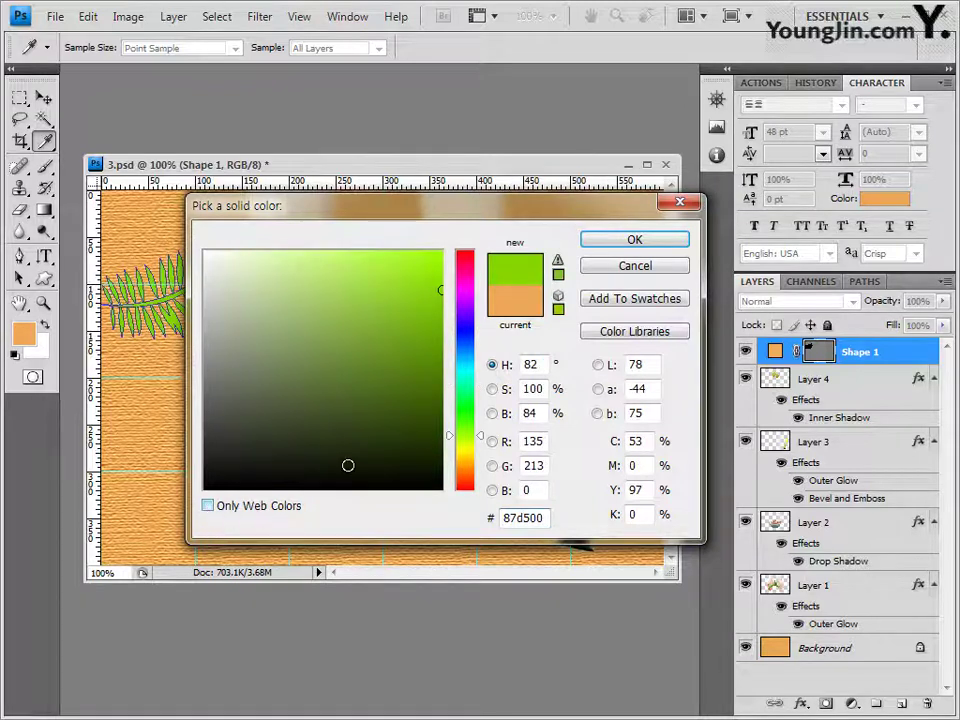
pyautogui.click(647, 248)
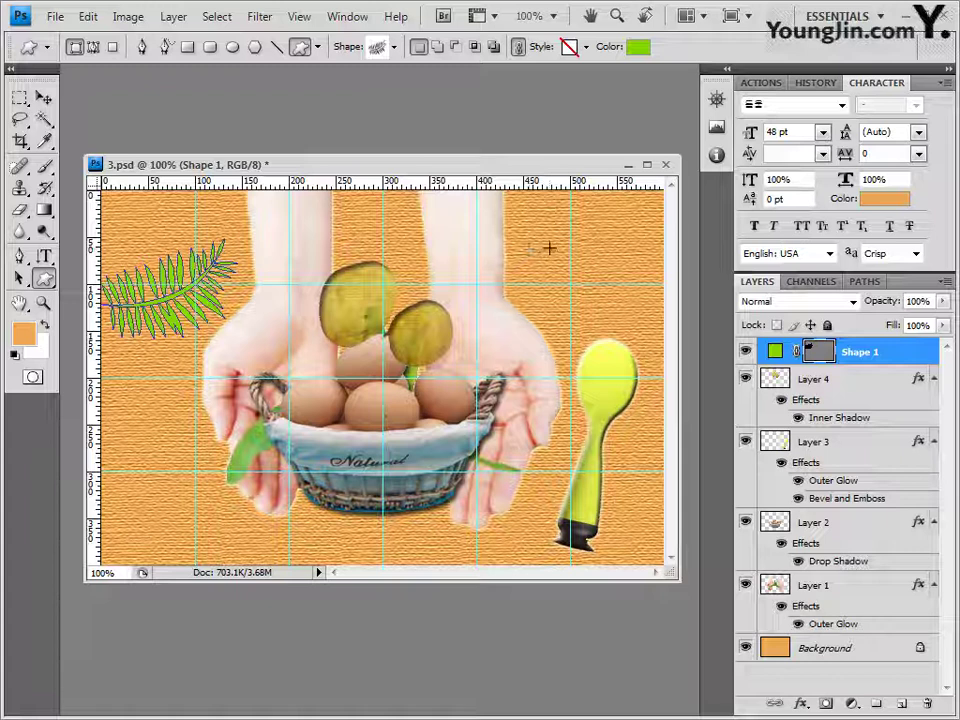
# Step: Draw a second, slightly smaller fern at the canvas's right edge above the spoon and flip it horizontally
pyautogui.moveTo(555, 244); pyautogui.dragTo(674, 321)
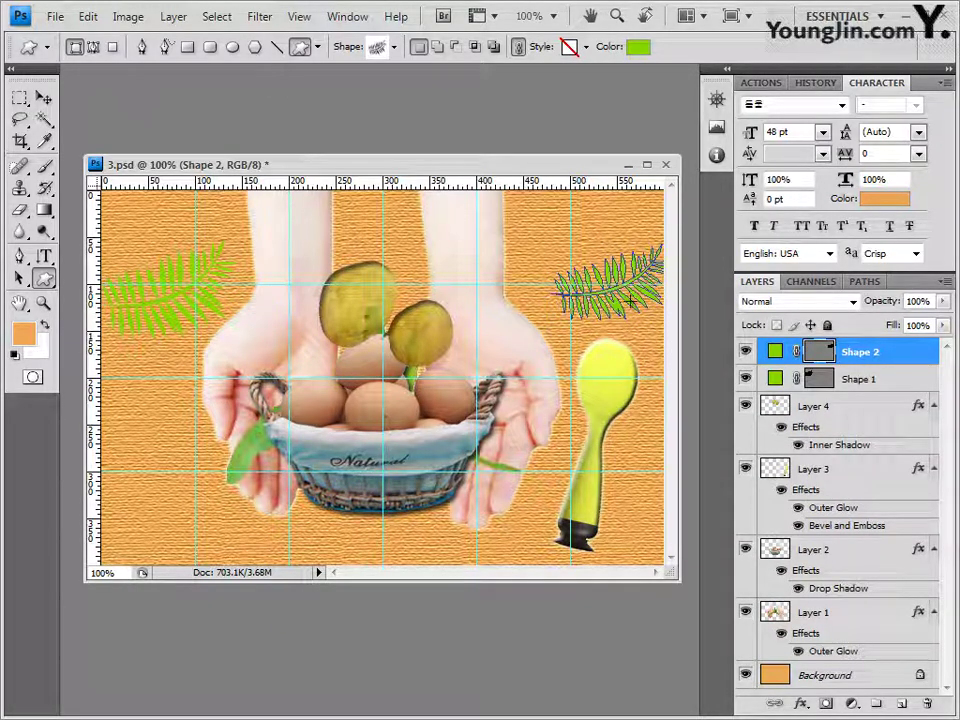
pyautogui.hotkey('ctrl', 't')
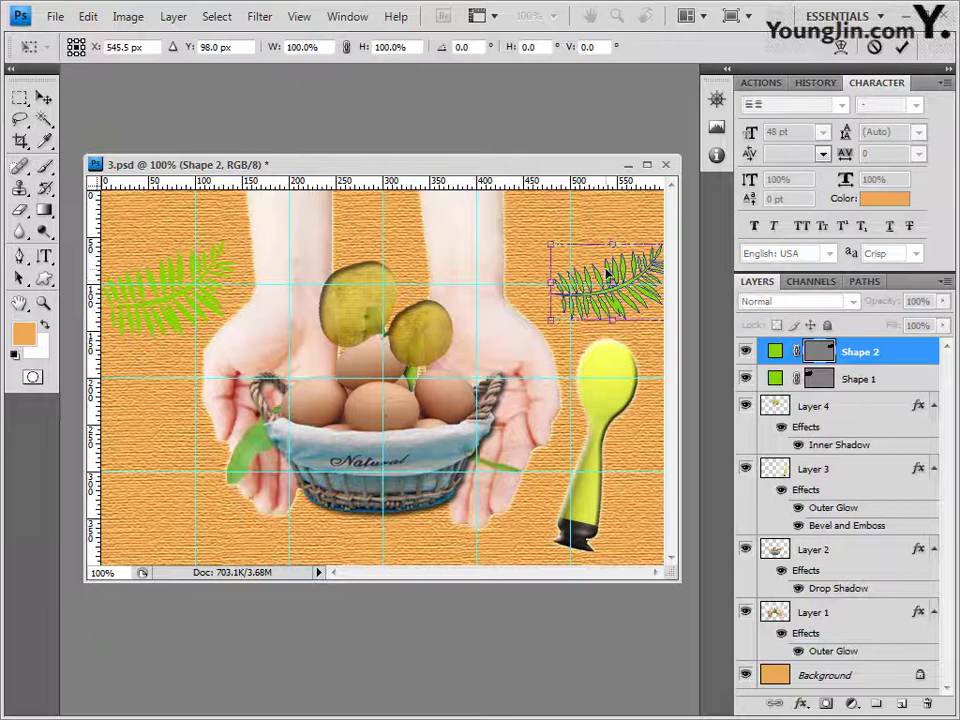
pyautogui.rightClick(607, 272)
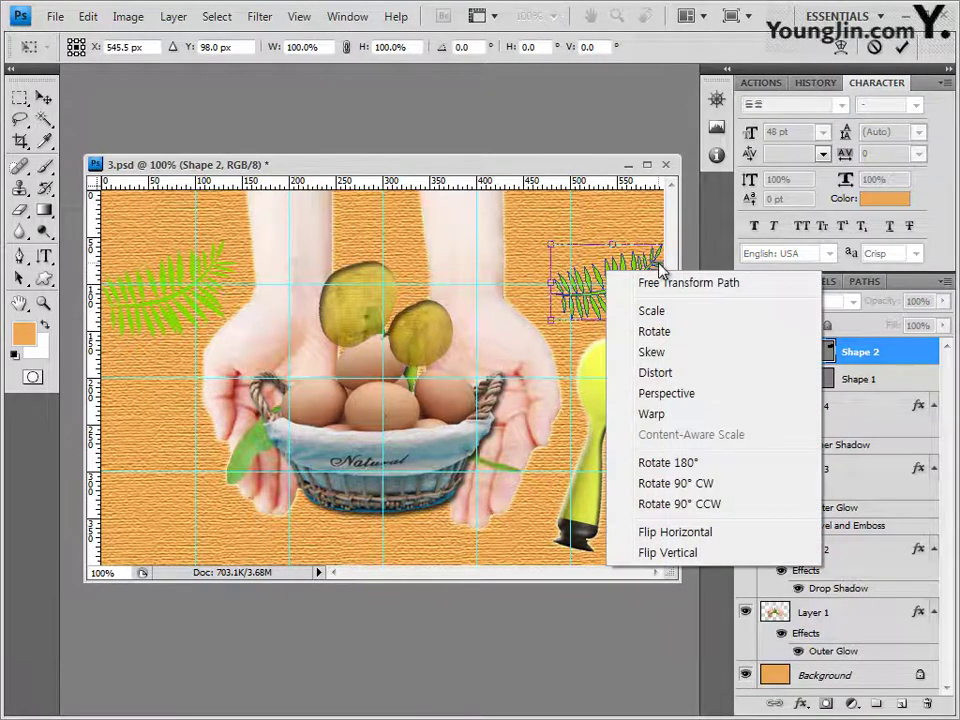
pyautogui.click(645, 531)
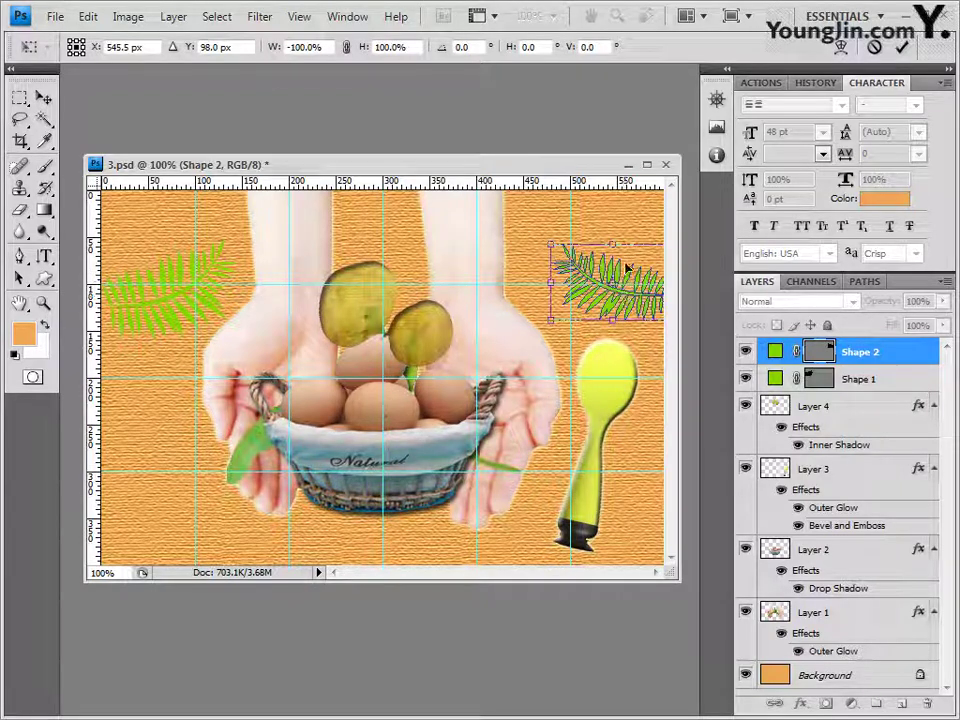
pyautogui.press('Return')
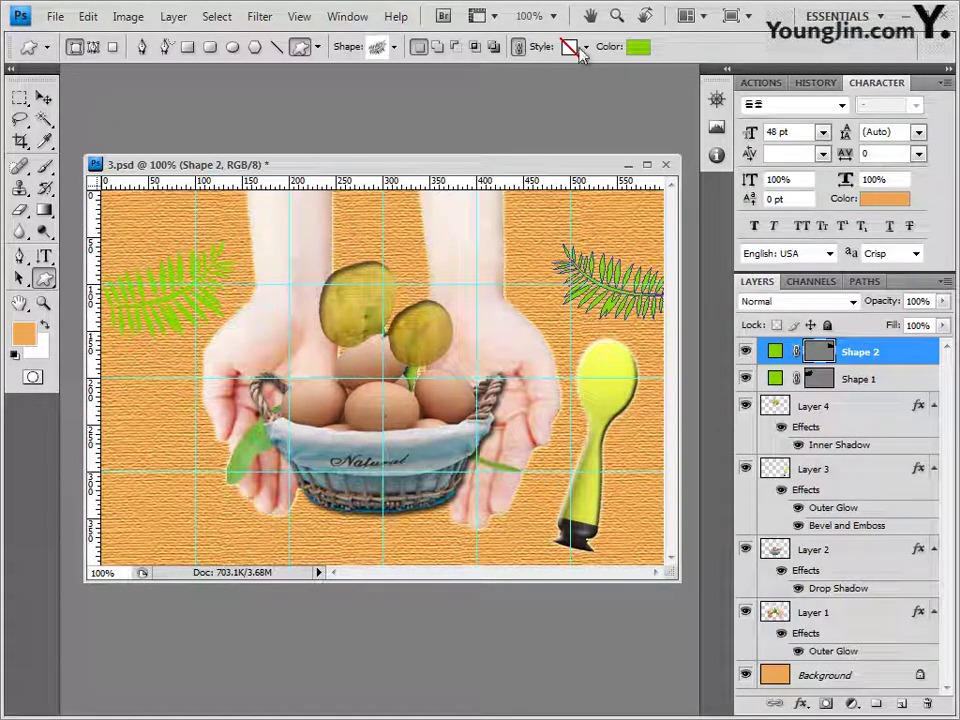
# Step: Set the second fern's fill color to #a2ff00 and select the potato layer
pyautogui.click(638, 50)
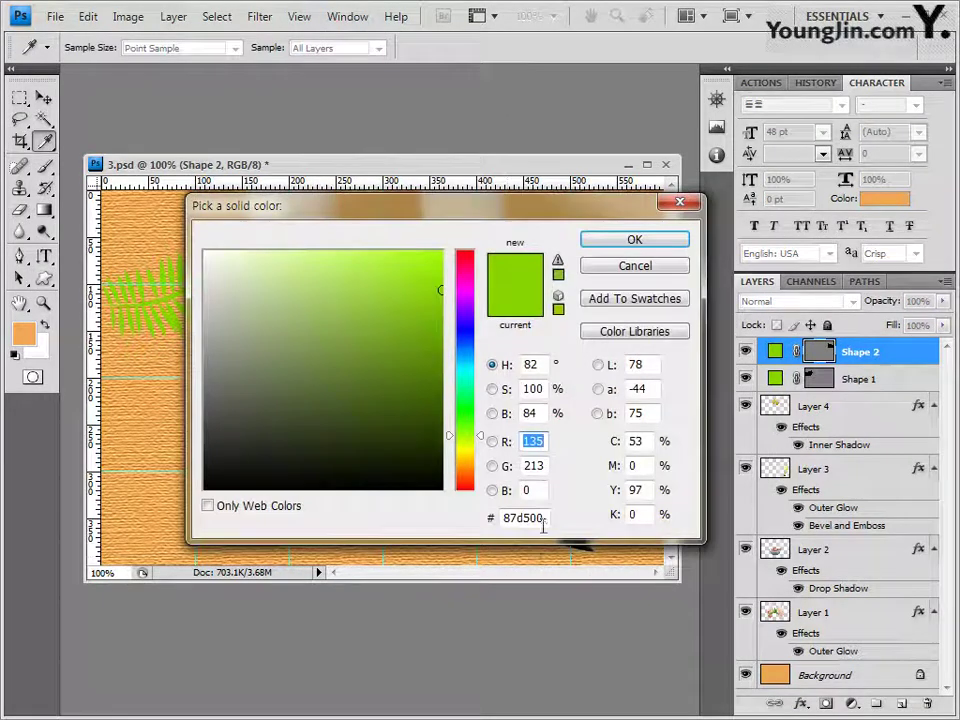
pyautogui.doubleClick(528, 517)
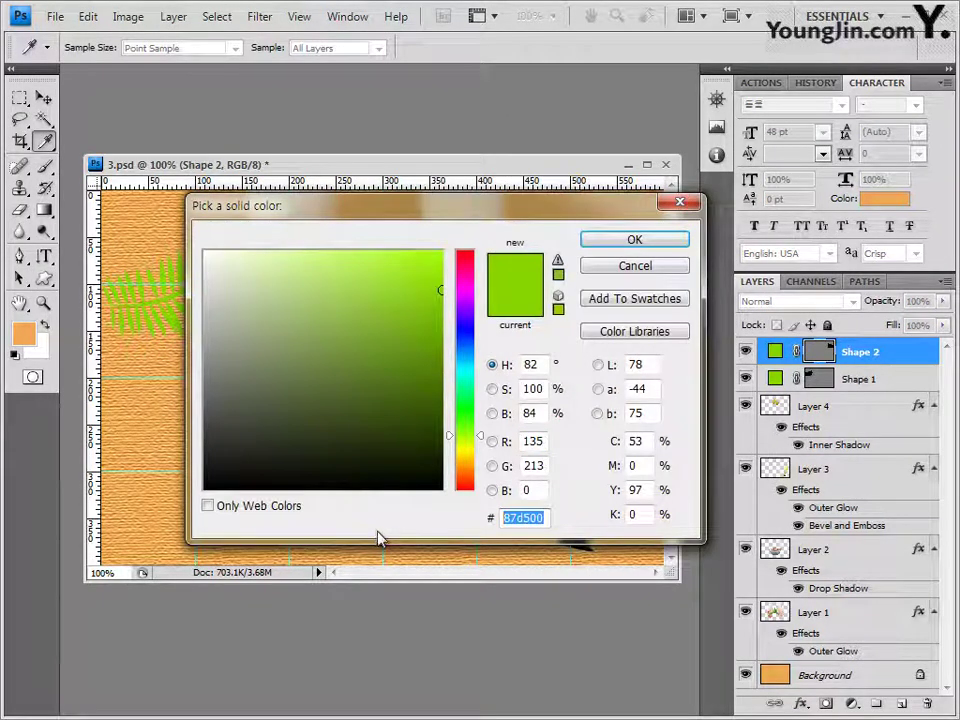
pyautogui.press('BackSpace')
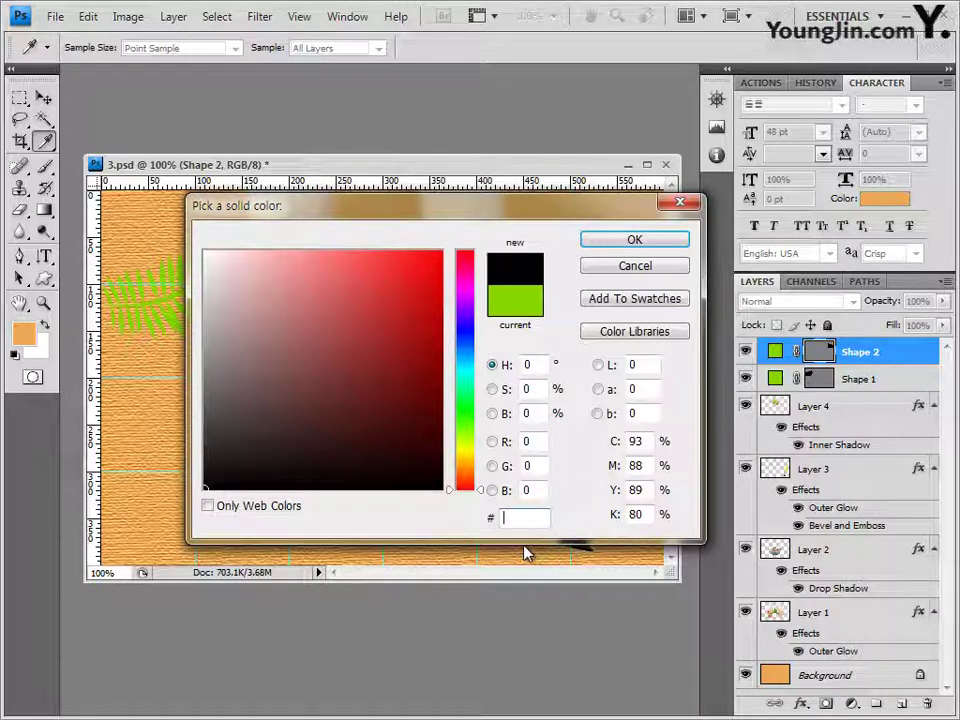
pyautogui.write('a2ff00')
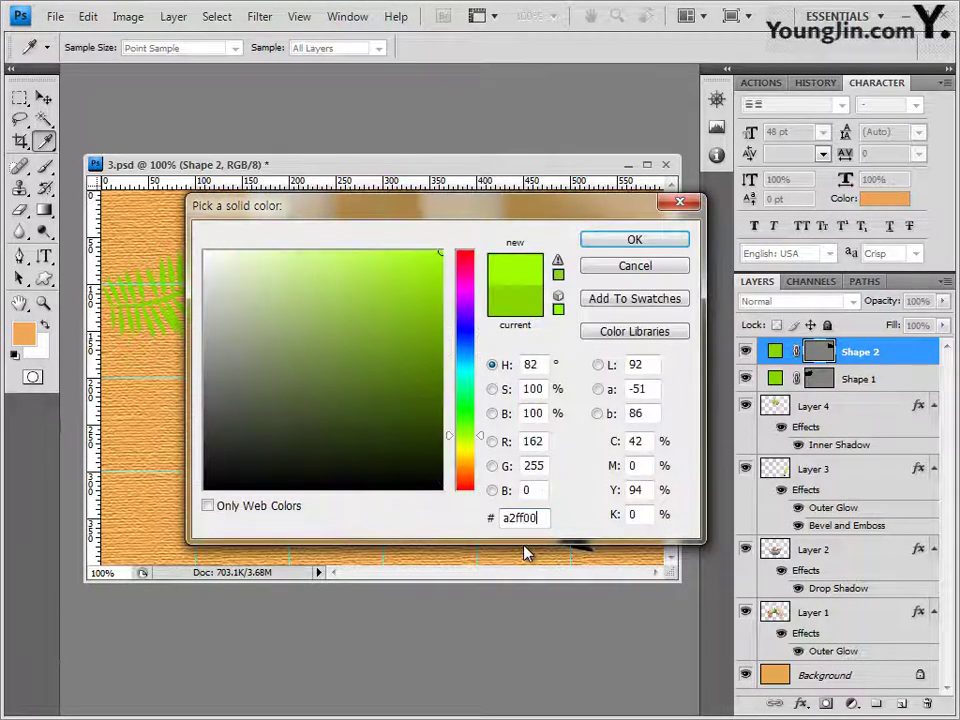
pyautogui.click(660, 244)
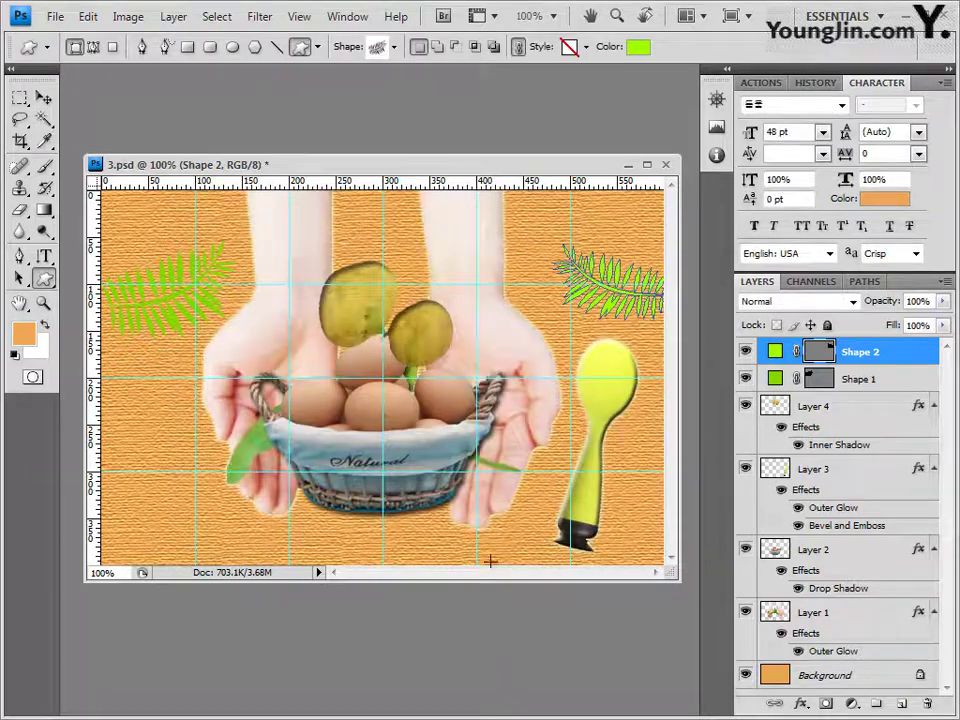
pyautogui.click(843, 405)
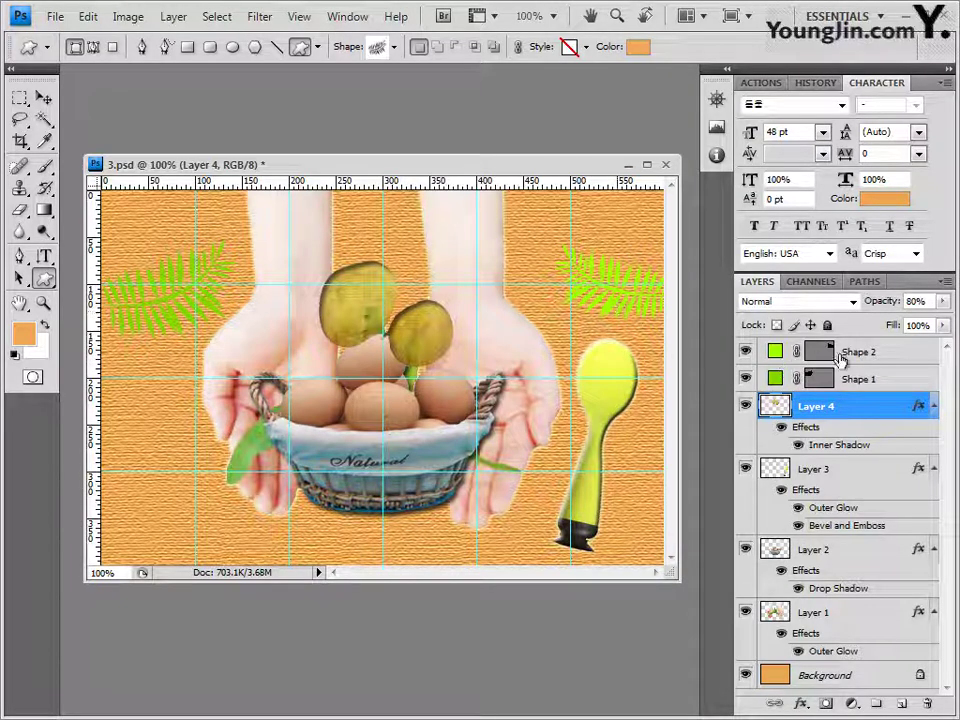
# Step: Set the fill color of the fern above the spoon to #87d500
pyautogui.doubleClick(775, 352)
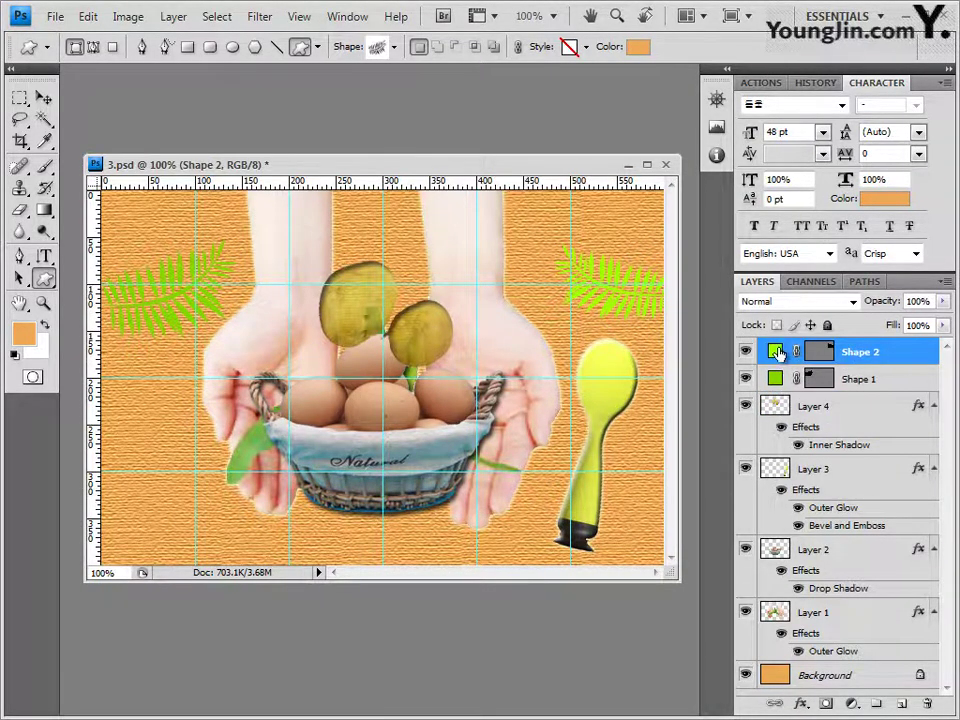
pyautogui.click(527, 517)
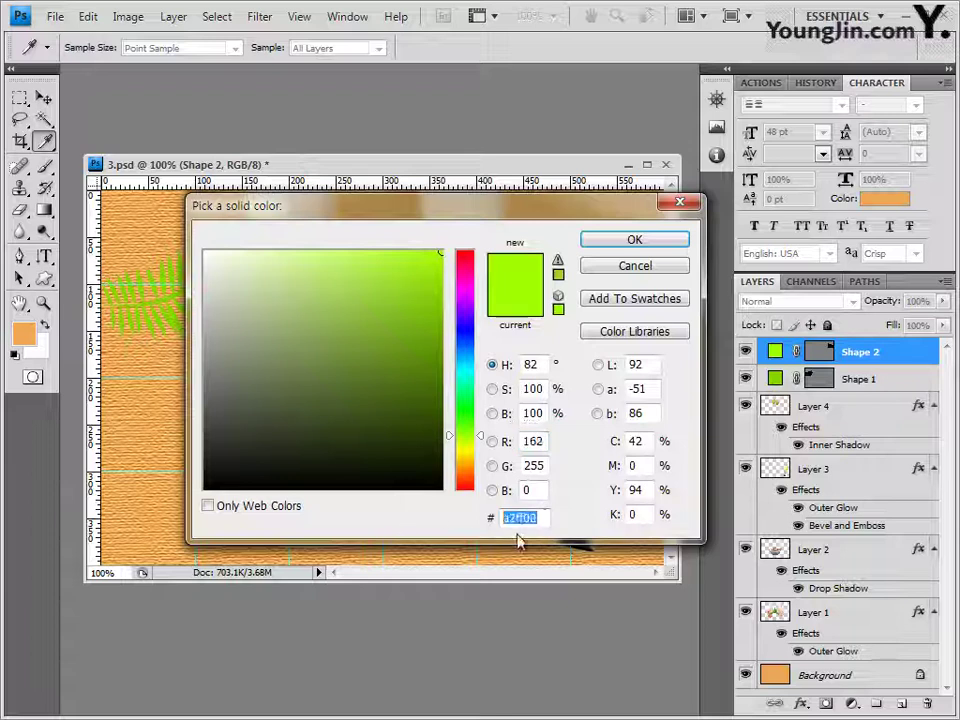
pyautogui.write('87d500')
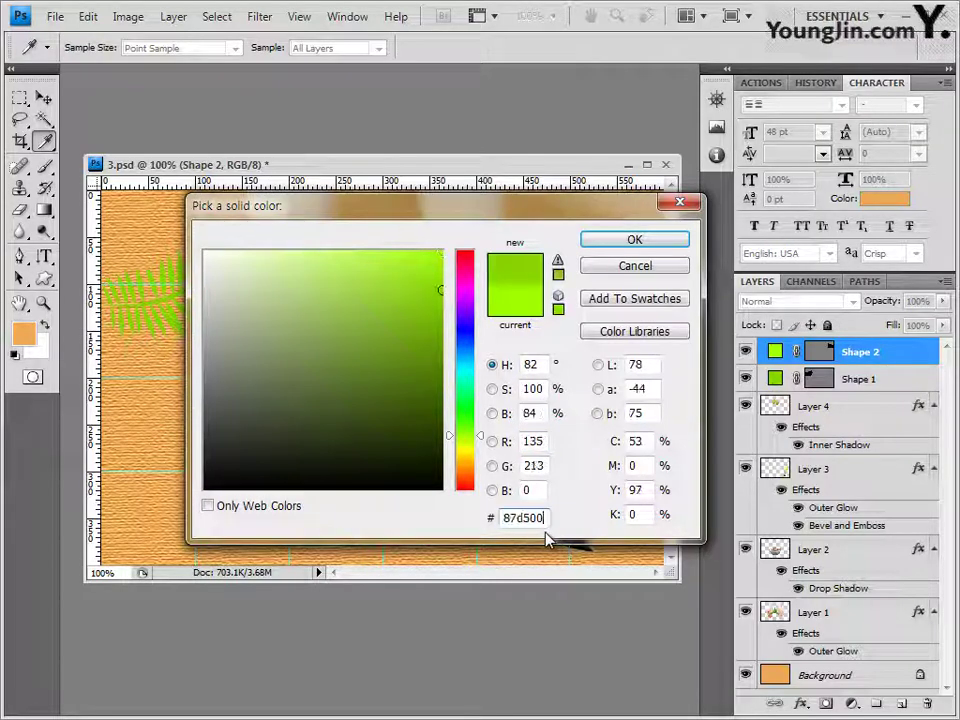
pyautogui.click(643, 239)
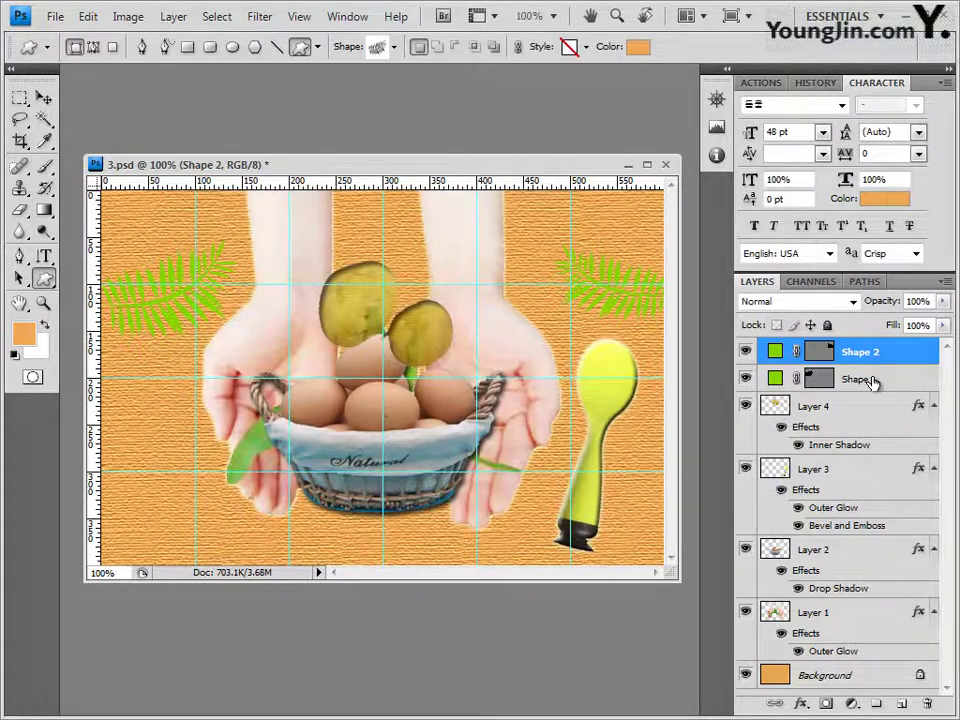
# Step: Set the fill color of the first fern, beside the left forearm, to #a2ff00
pyautogui.click(870, 379)
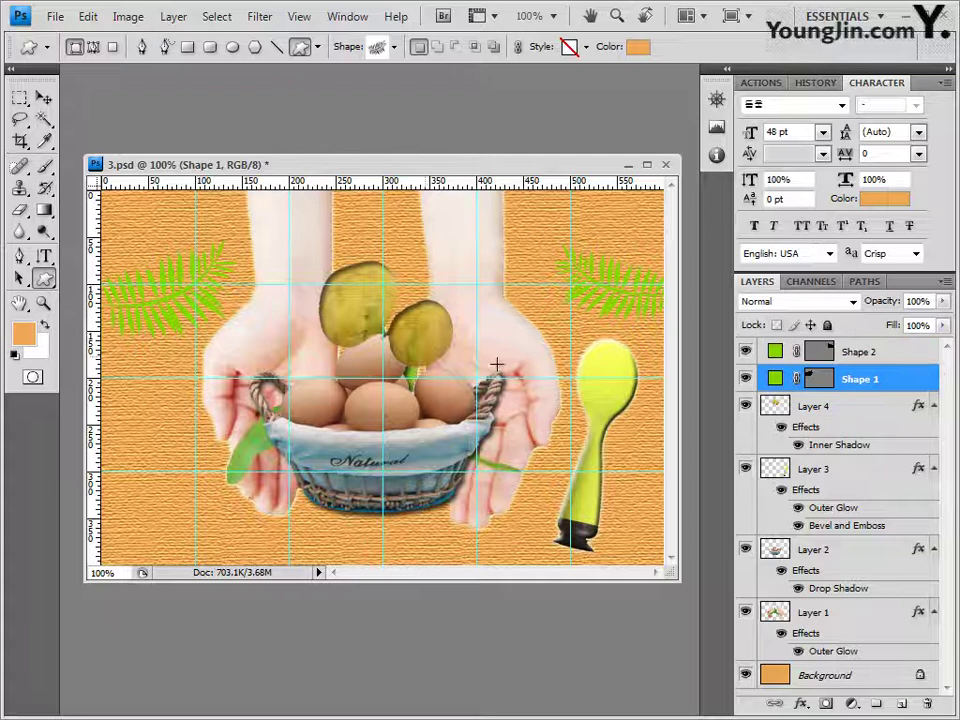
pyautogui.doubleClick(776, 378)
pyautogui.moveTo(539, 517); pyautogui.dragTo(165, 522)
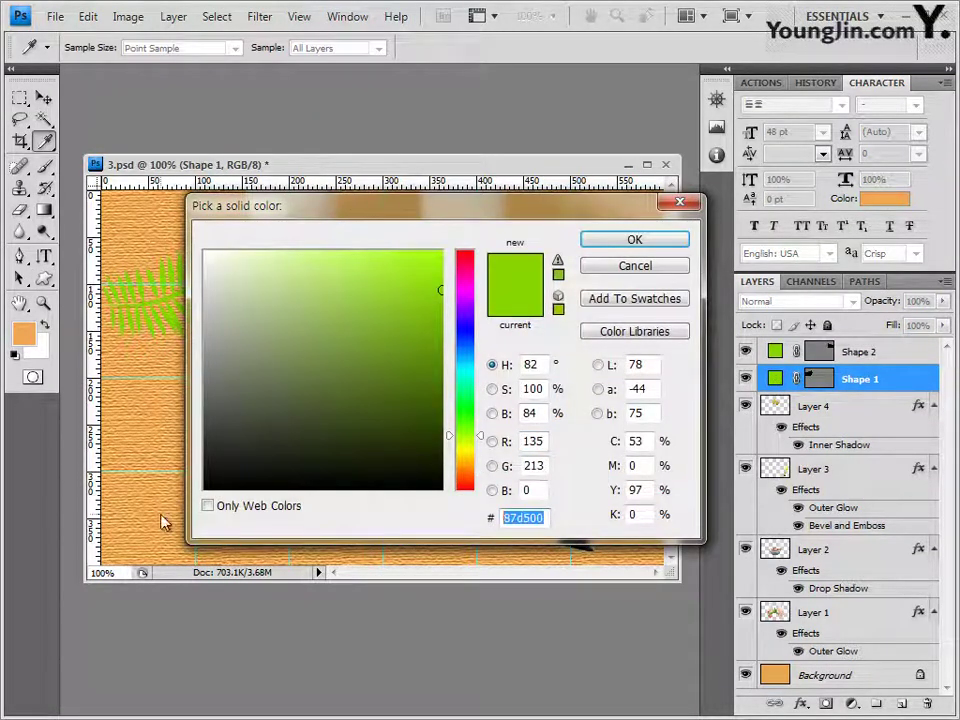
pyautogui.write('a2')
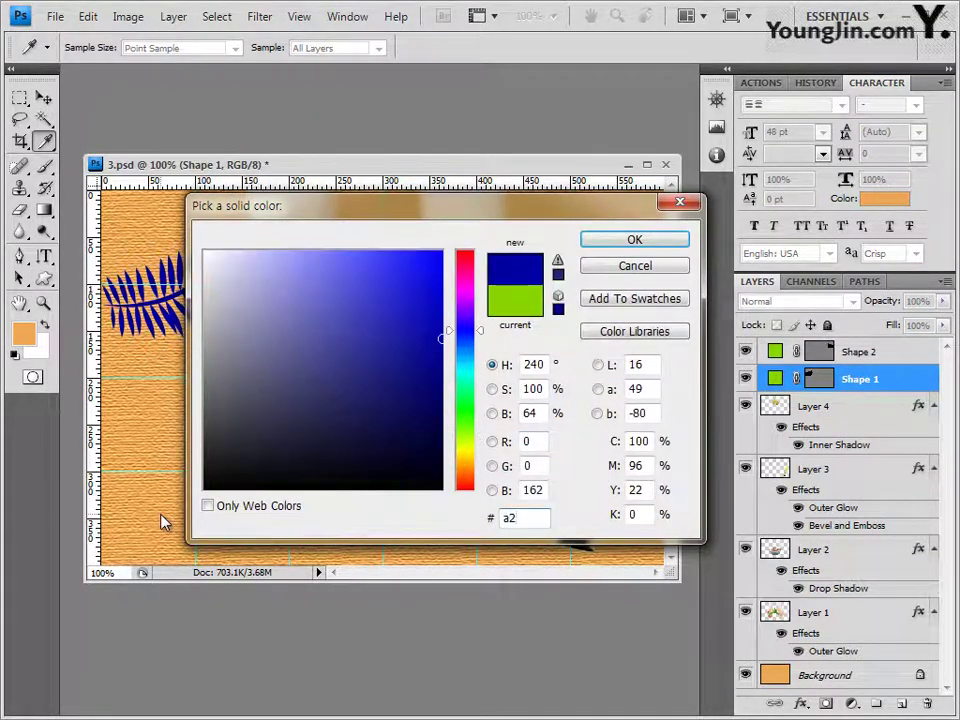
pyautogui.write('ff00')
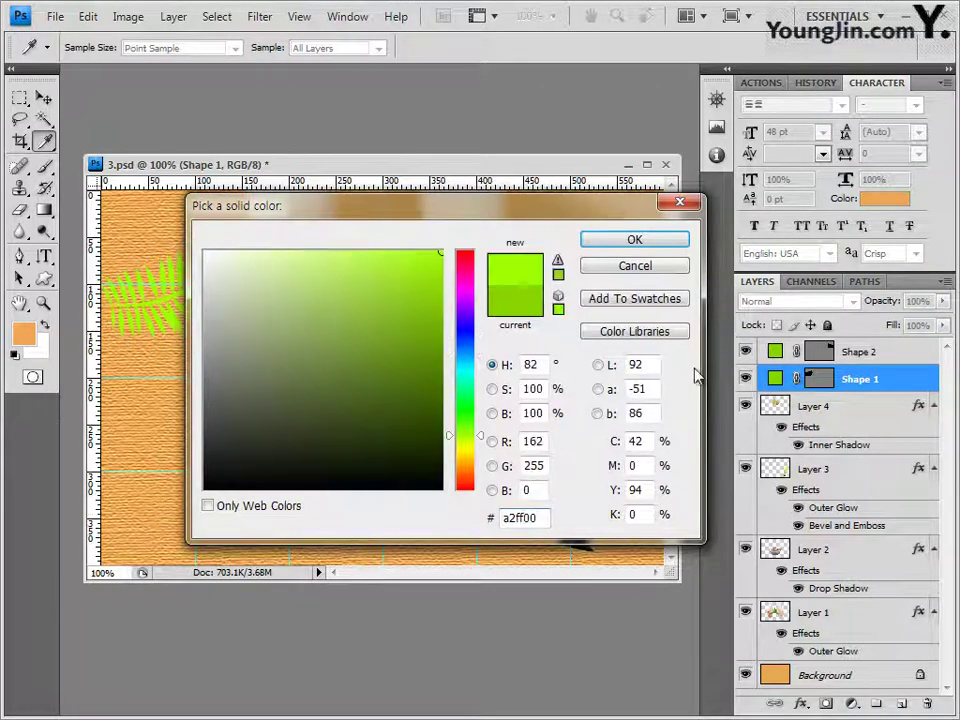
pyautogui.click(676, 249)
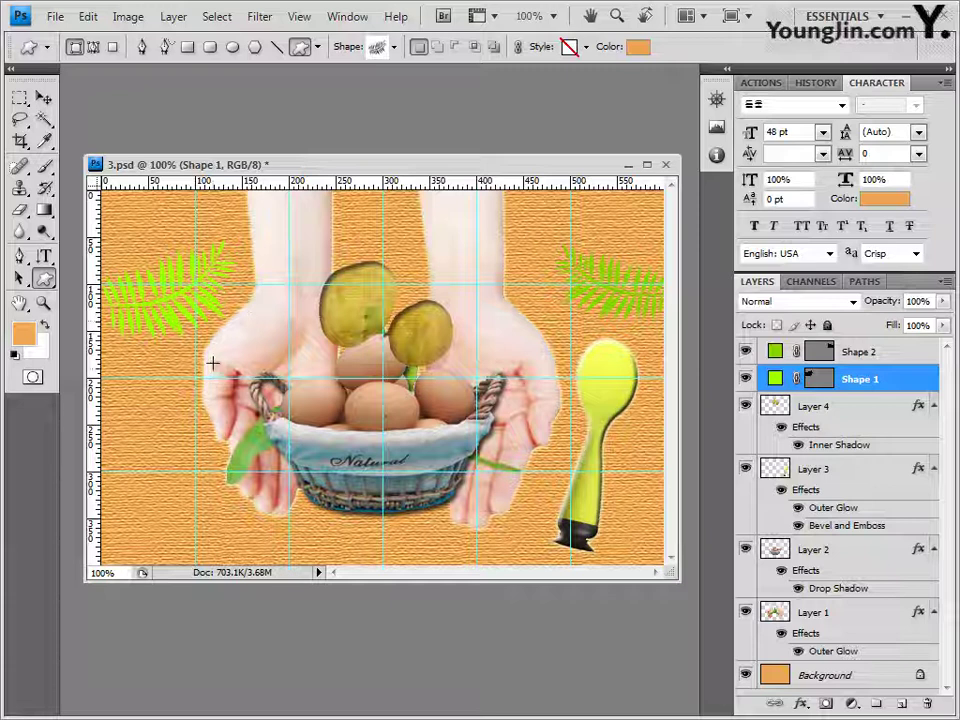
# Step: Replace the available custom shapes with the Ornaments set
pyautogui.click(396, 48)
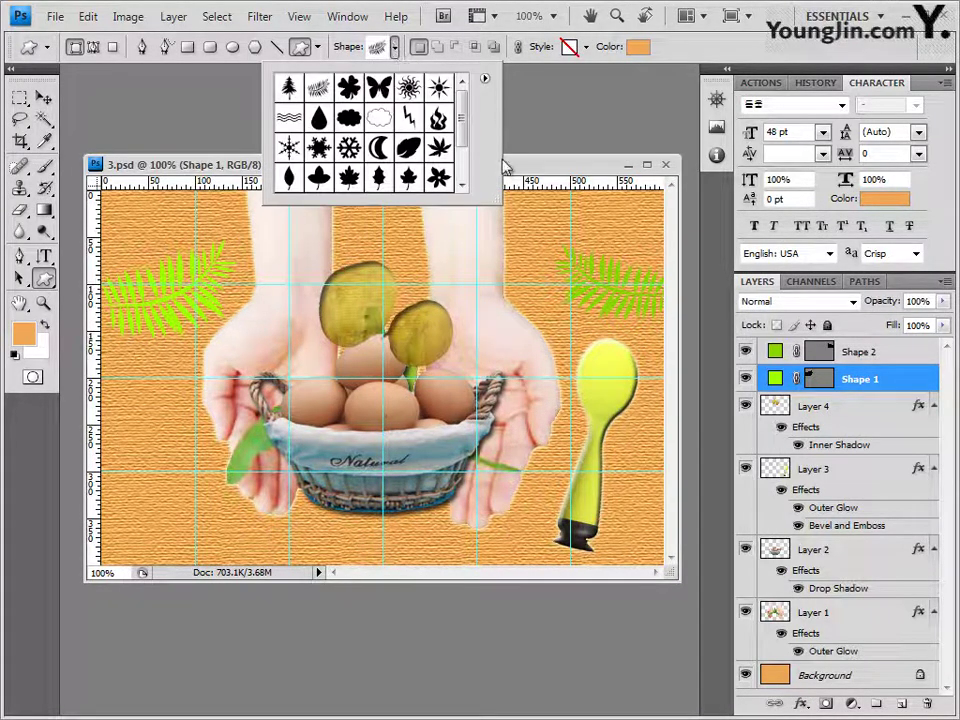
pyautogui.click(485, 79)
pyautogui.click(545, 487)
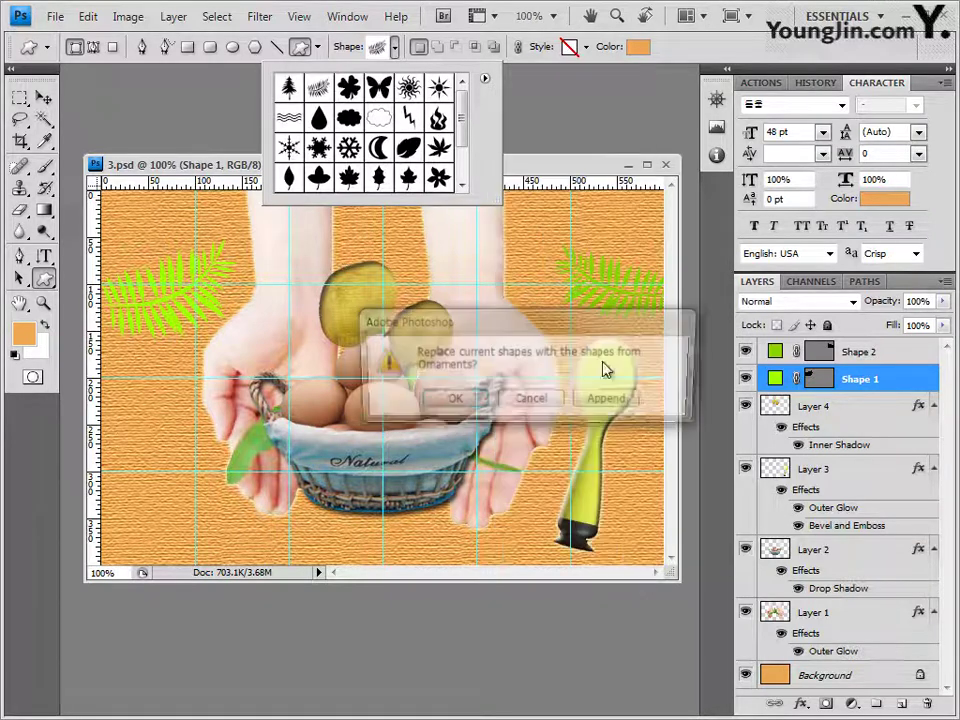
pyautogui.click(452, 401)
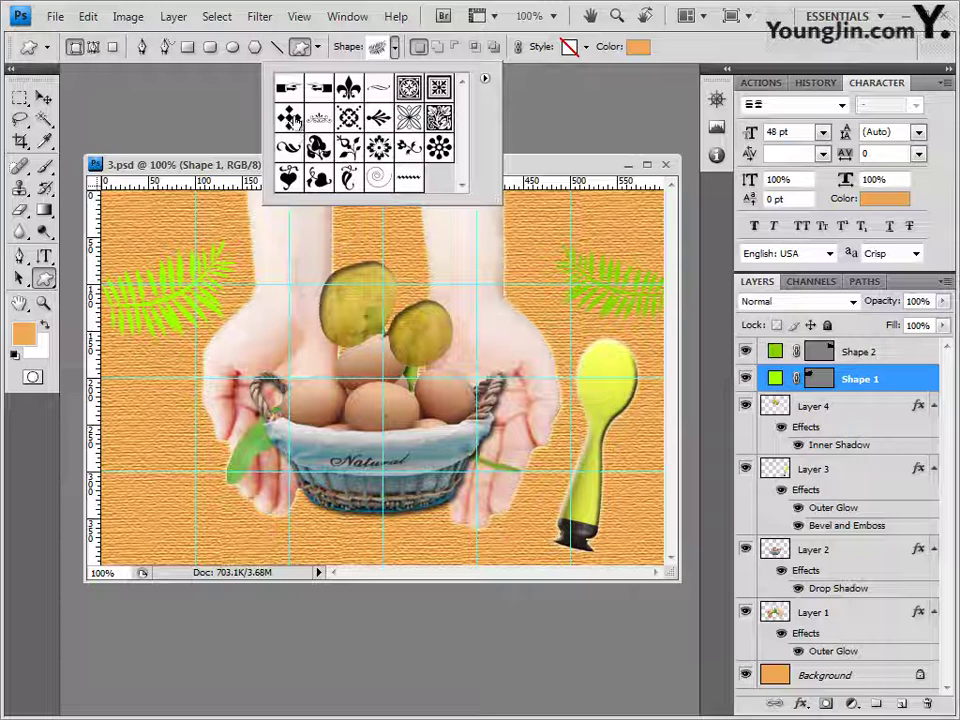
# Step: Draw the diamond-cluster ornament, about 50 px wide and 75 px high, in the canvas's lower-left area beside the left hand
pyautogui.click(289, 118)
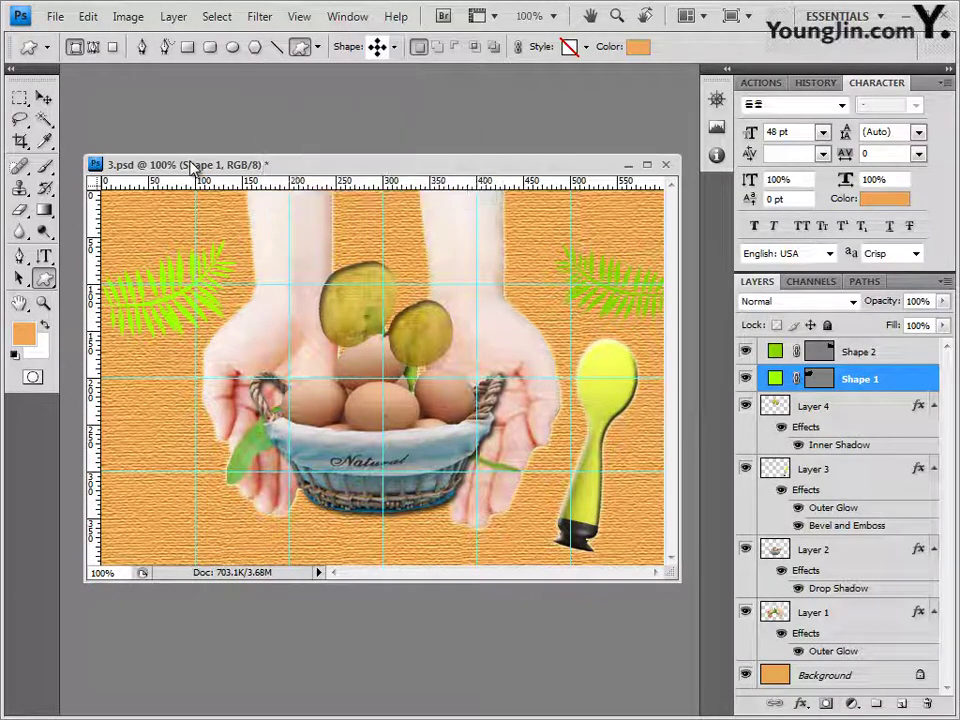
pyautogui.press('Return')
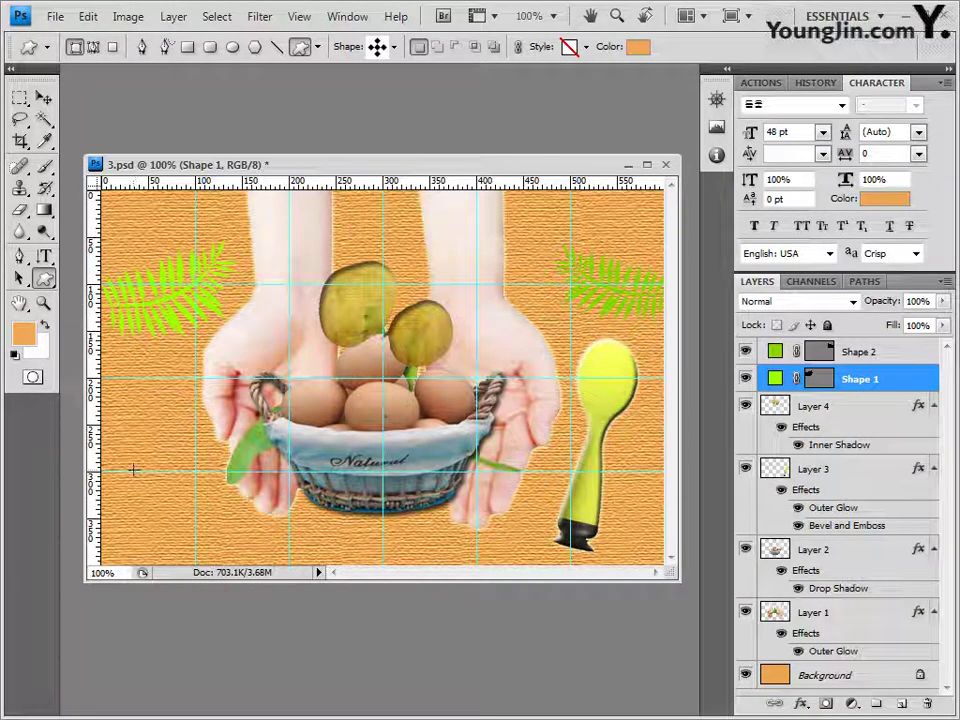
pyautogui.moveTo(134, 474); pyautogui.dragTo(182, 543)
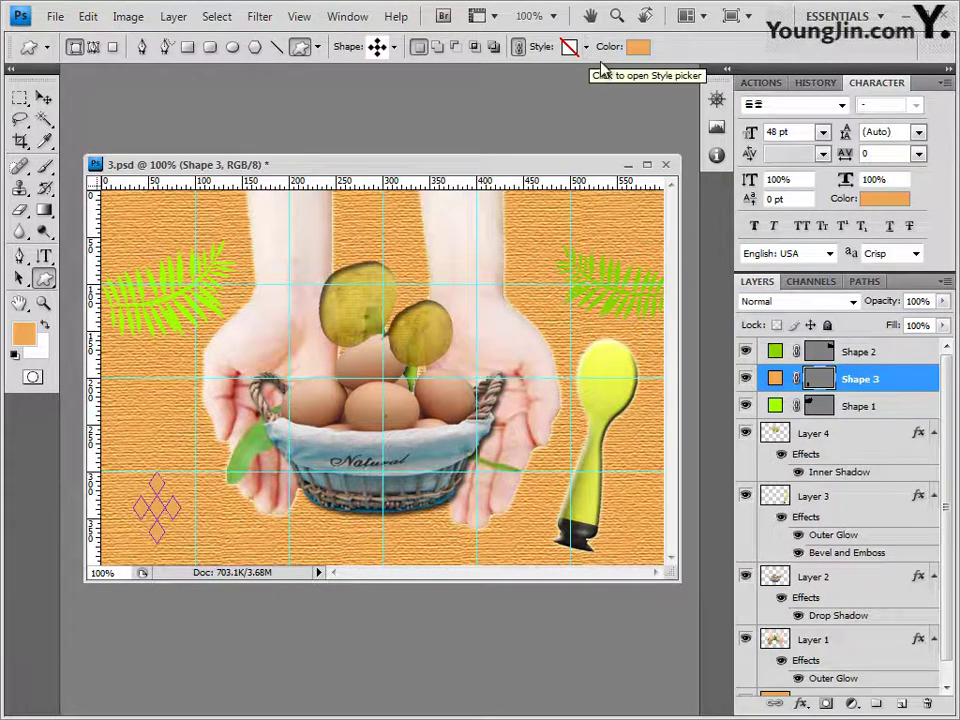
# Step: Set the diamond ornament's fill color to white, #ffffff
pyautogui.click(637, 47)
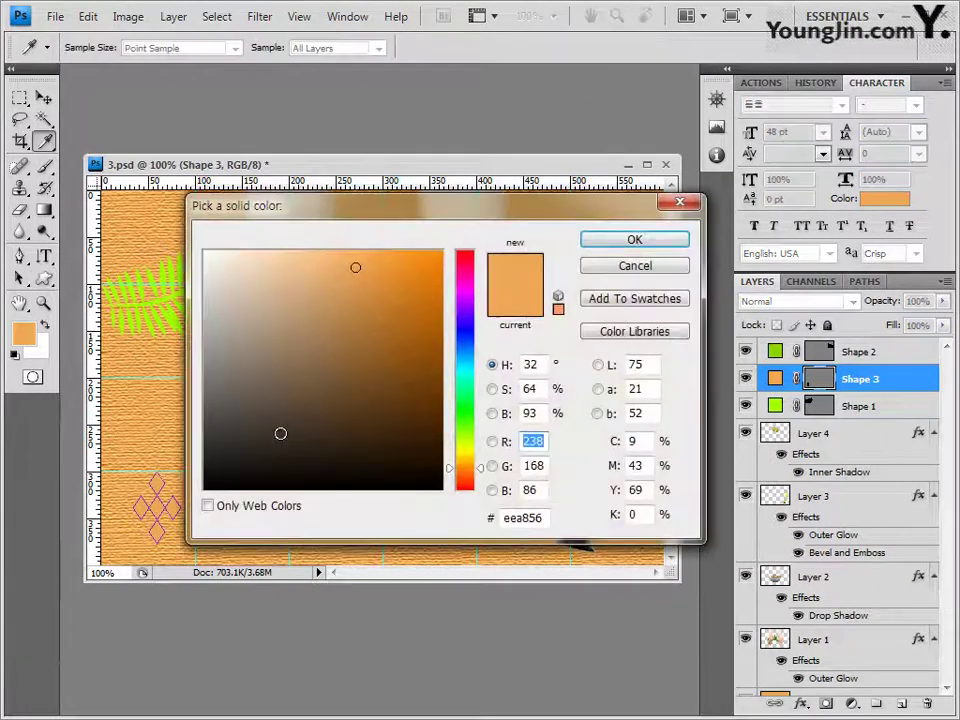
pyautogui.click(547, 519)
pyautogui.write('fffff')
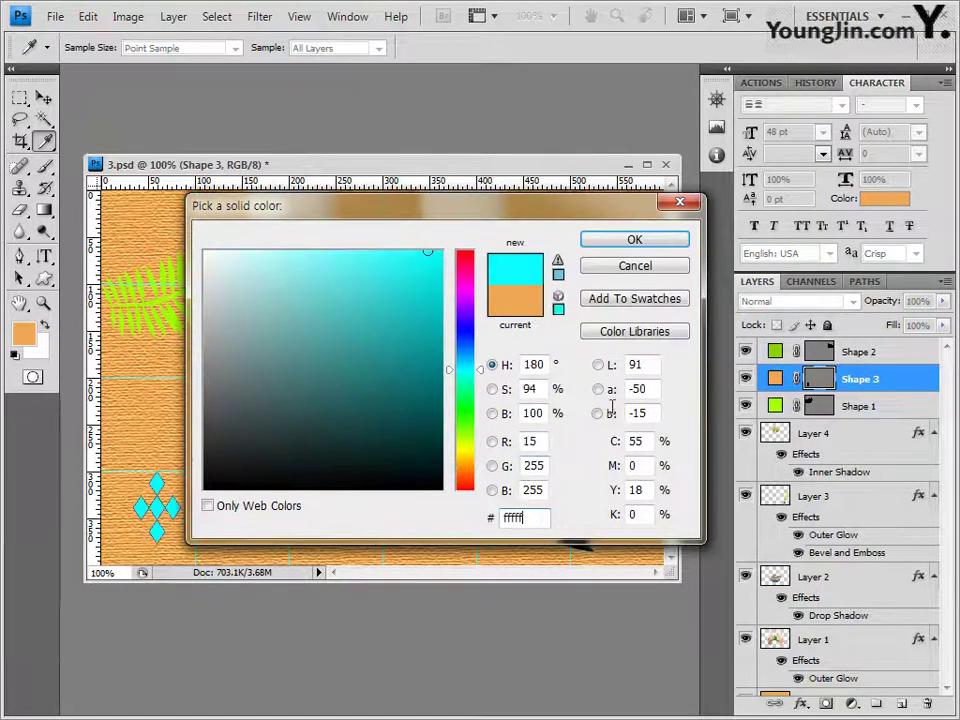
pyautogui.write('f')
pyautogui.click(636, 242)
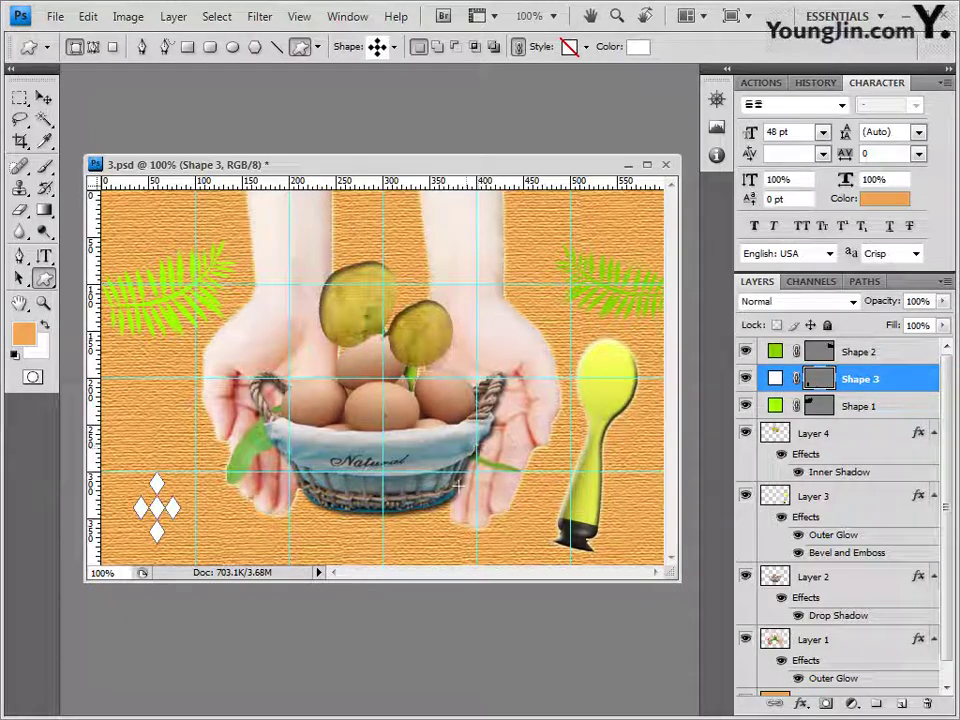
# Step: Add an Inner Shadow to the diamond ornament and set its layer opacity to 80%
pyautogui.click(800, 703)
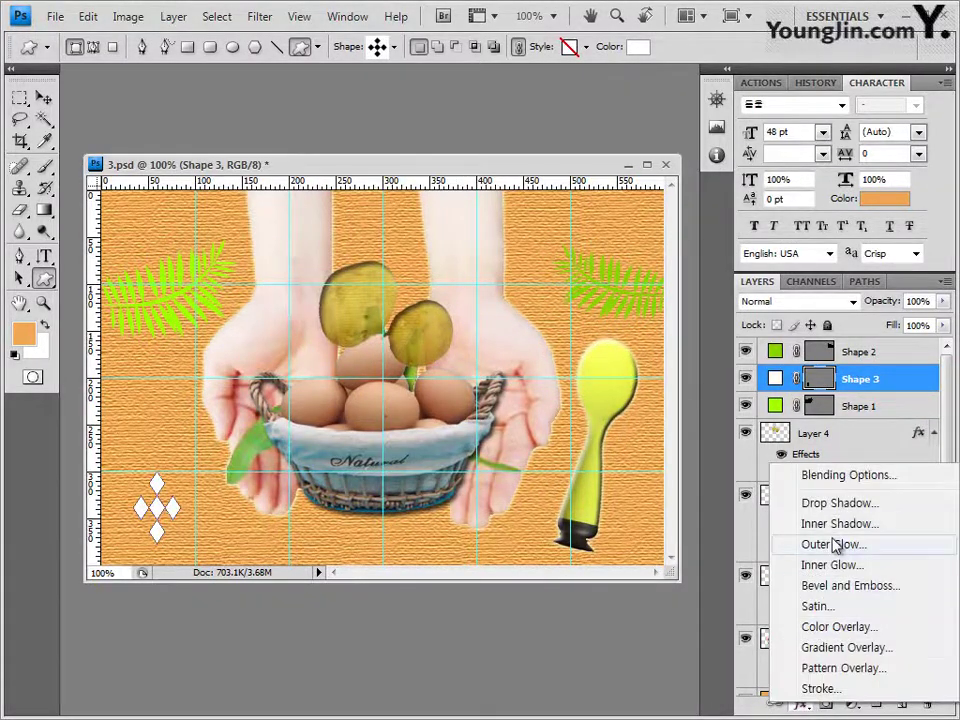
pyautogui.click(808, 521)
pyautogui.click(820, 281)
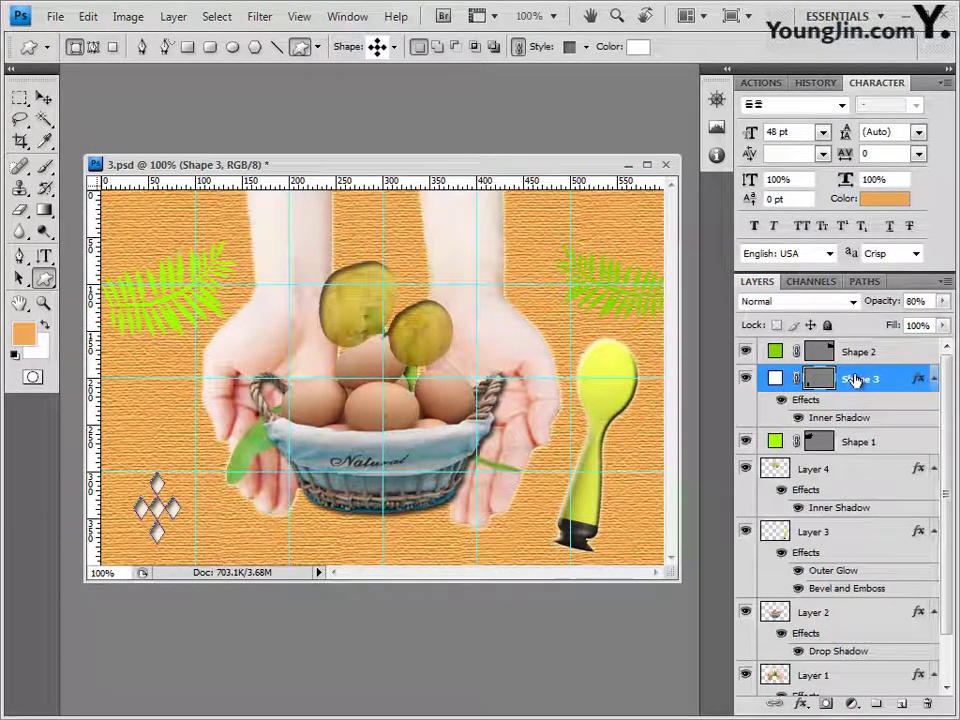
# Step: Bring the diamond ornament's layer to the top of the stack and place a duplicate up and left, at the canvas's edge
pyautogui.moveTo(918, 379); pyautogui.dragTo(850, 348)
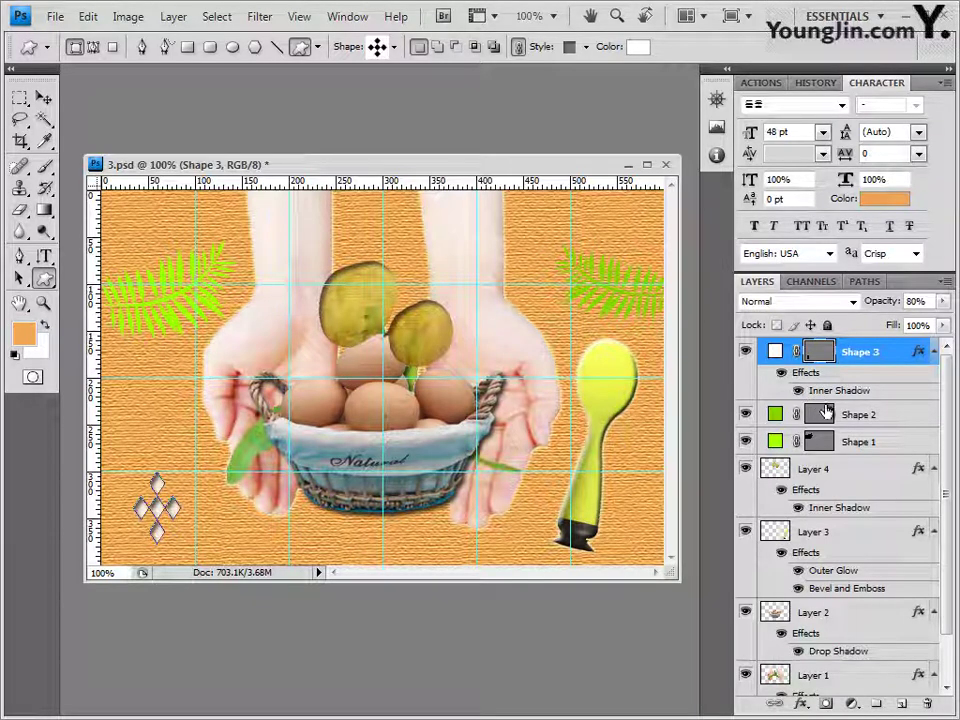
pyautogui.click(45, 99)
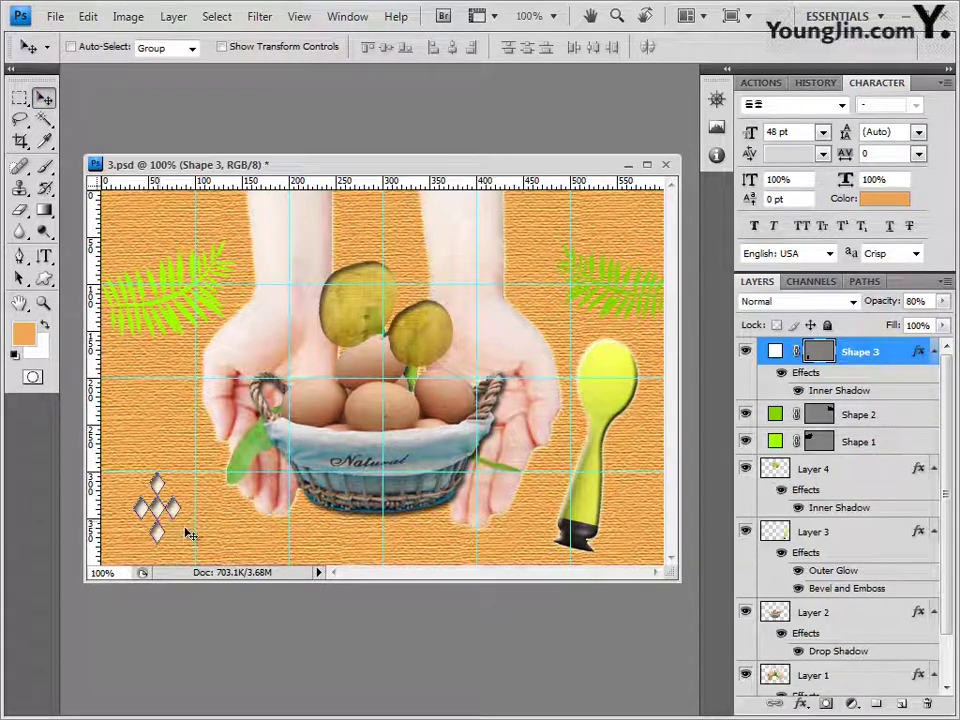
pyautogui.moveTo(165, 515); pyautogui.dragTo(126, 455)
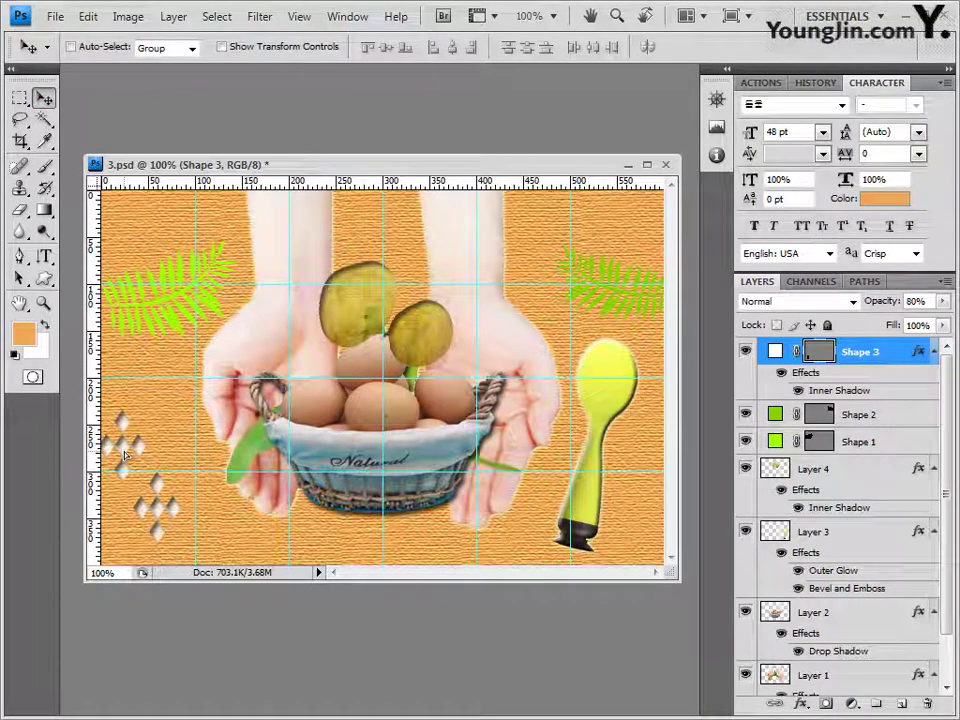
# Step: Scale the duplicate ornament proportionally to about 75% and shift the original ornament slightly left
pyautogui.hotkey('ctrl', 't')
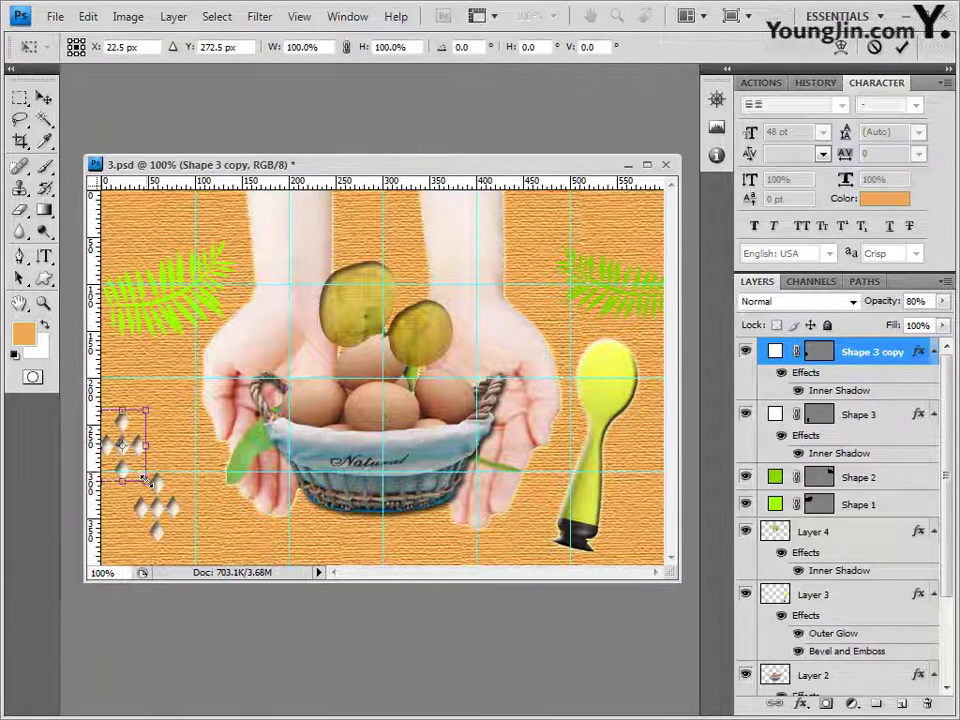
pyautogui.moveTo(146, 481); pyautogui.dragTo(134, 466)
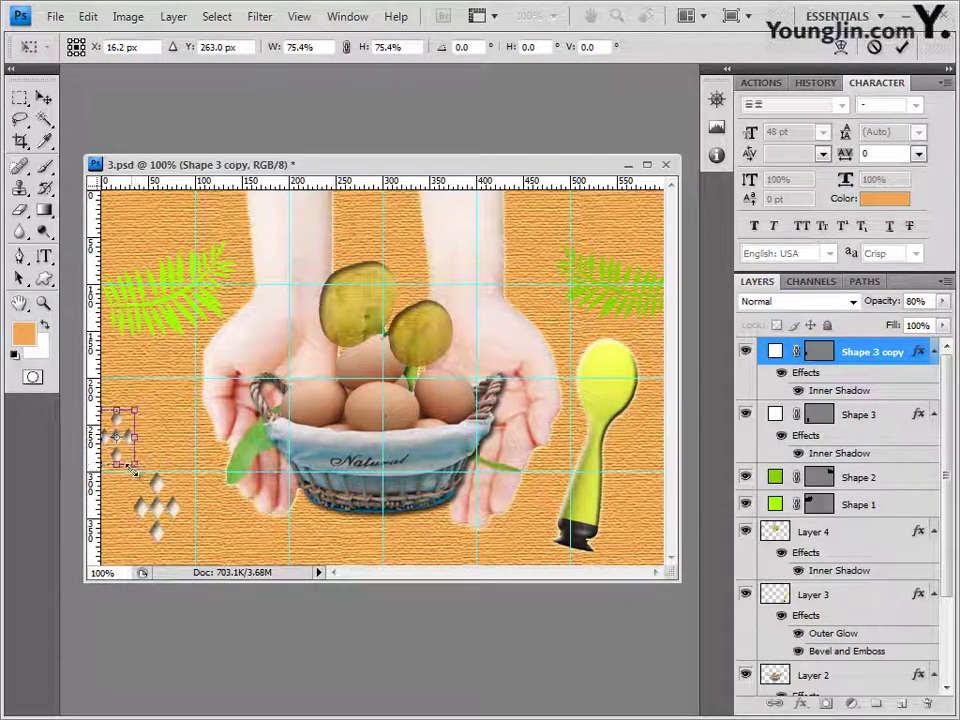
pyautogui.press('Return')
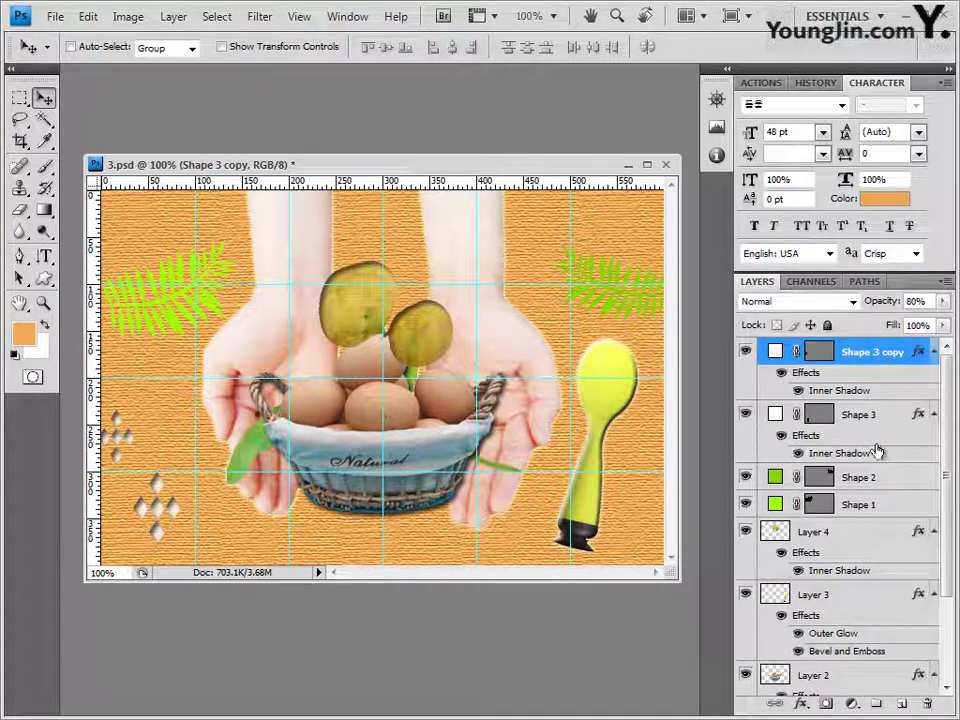
pyautogui.keyDown('ctrl'); pyautogui.click(148, 525); pyautogui.keyUp('ctrl')
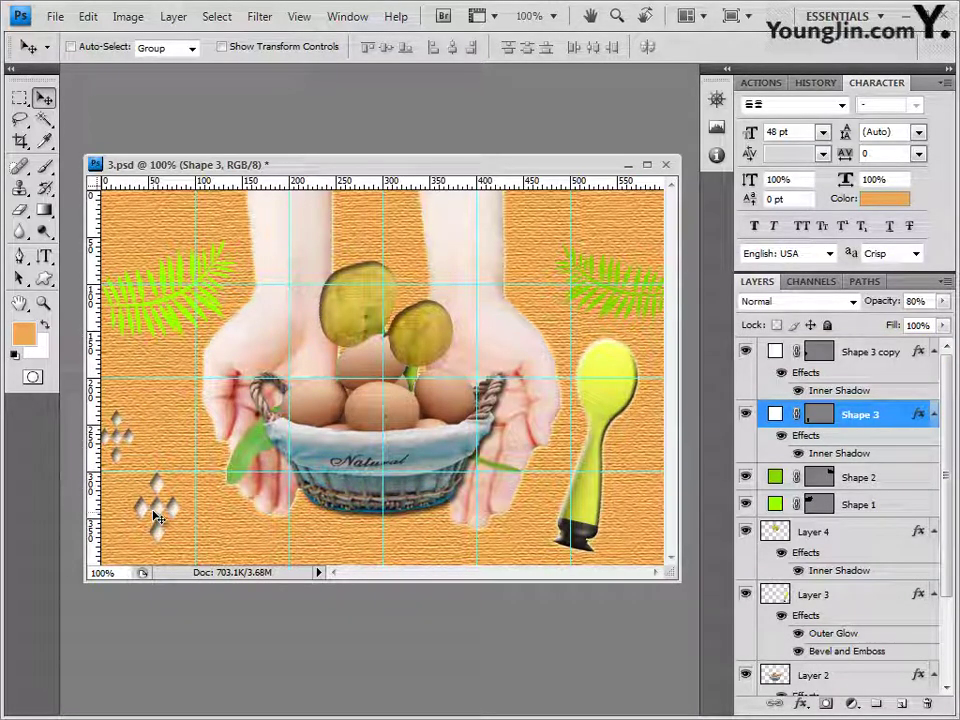
pyautogui.moveTo(148, 525); pyautogui.dragTo(143, 515)
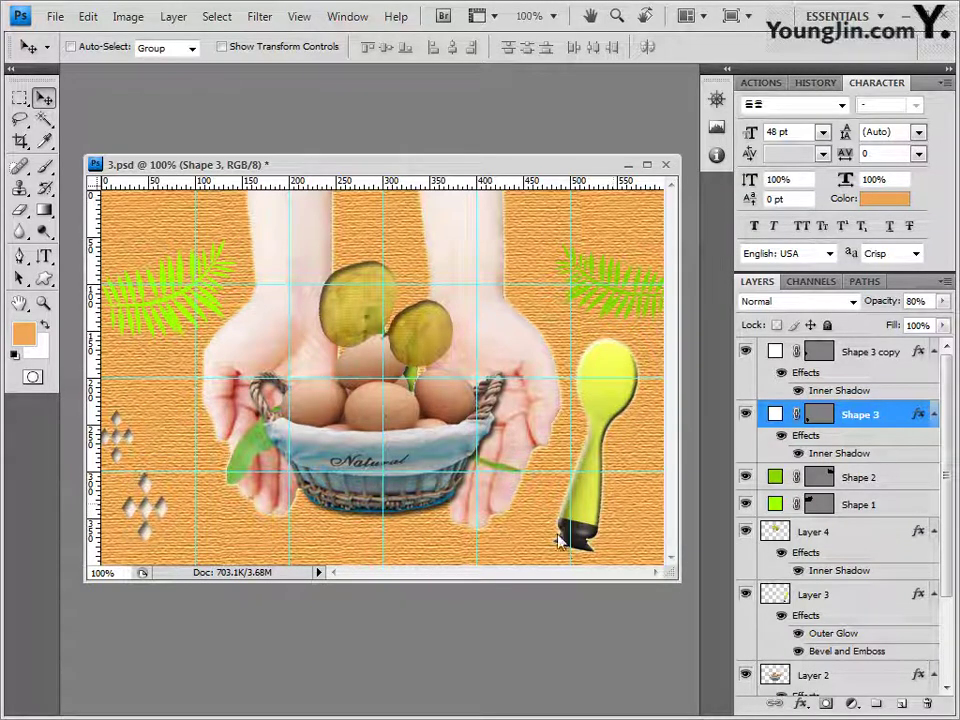
# Step: Start a horizontal text layer above the duplicate ornament's layer, at the left hand's fingers beside the basket
pyautogui.click(857, 356)
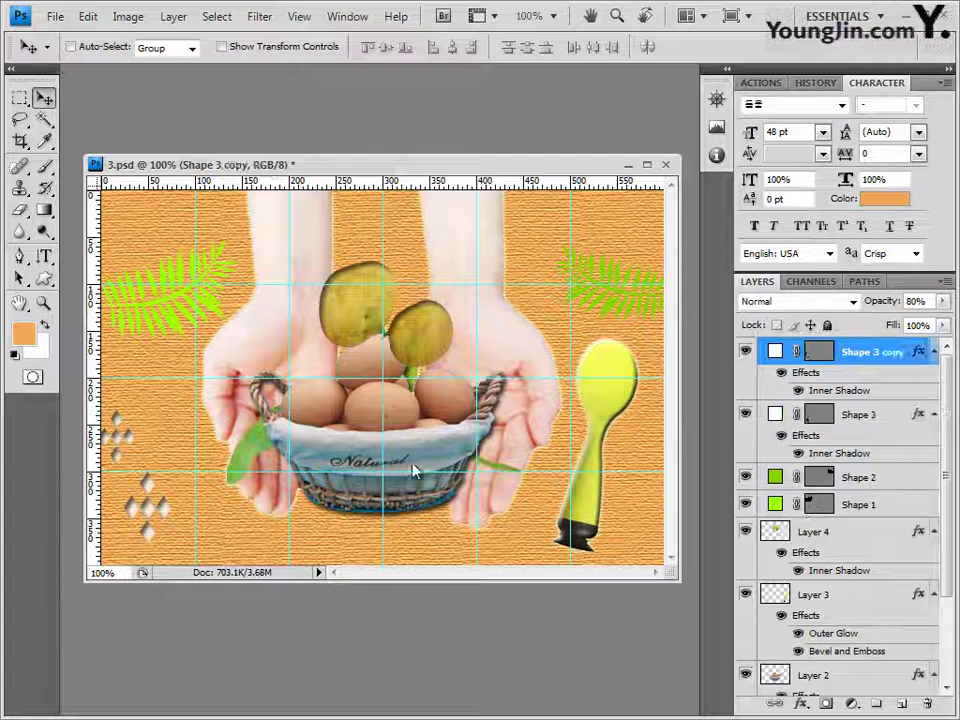
pyautogui.click(45, 258)
pyautogui.click(45, 258)
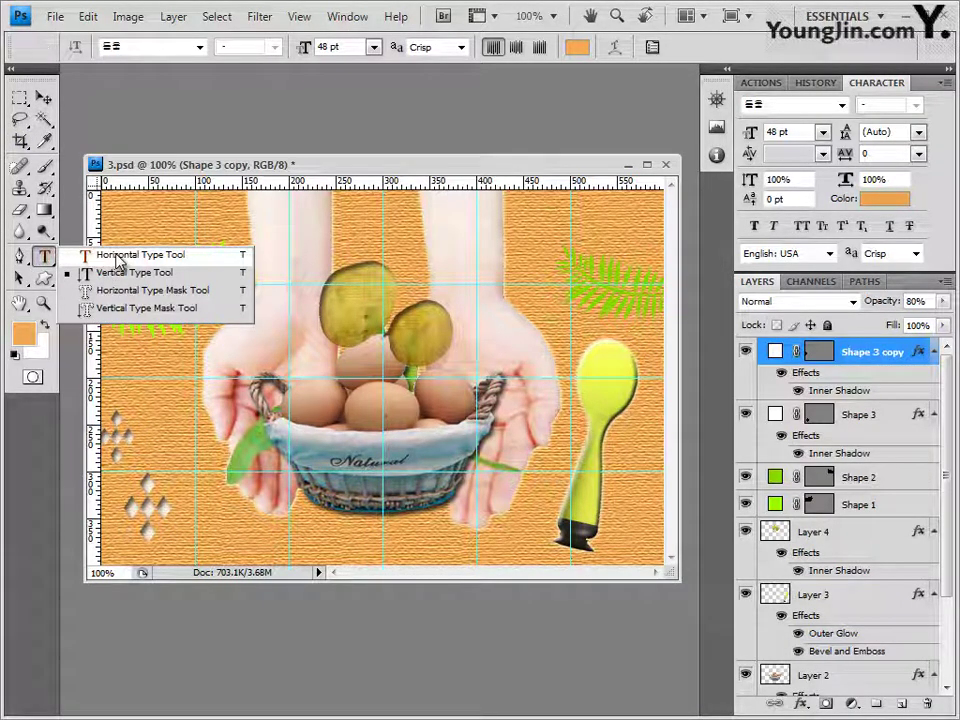
pyautogui.click(117, 260)
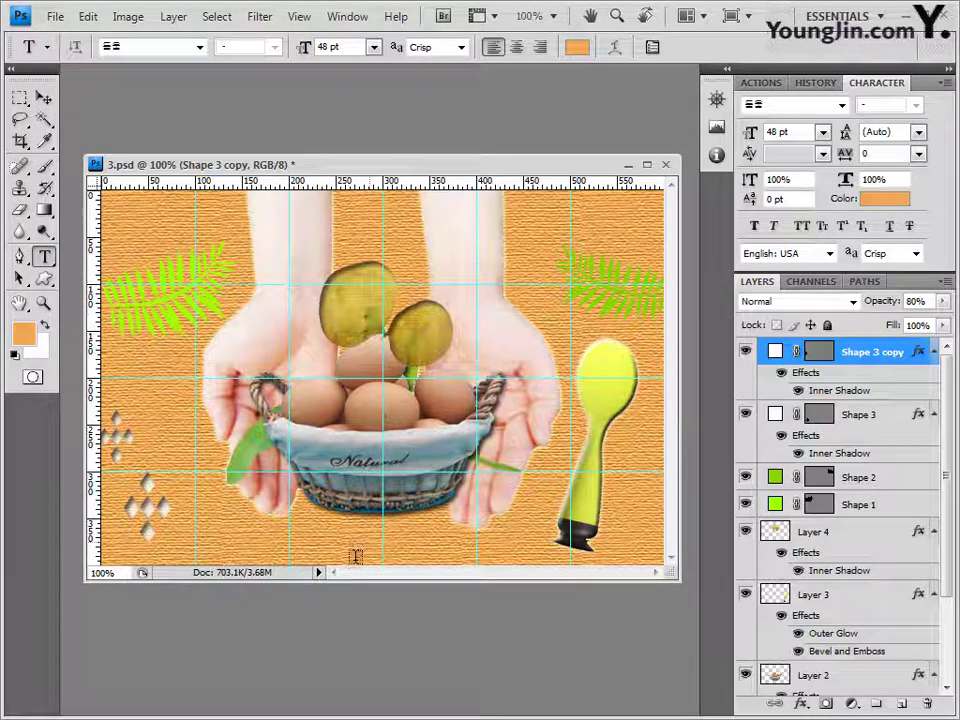
pyautogui.click(290, 515)
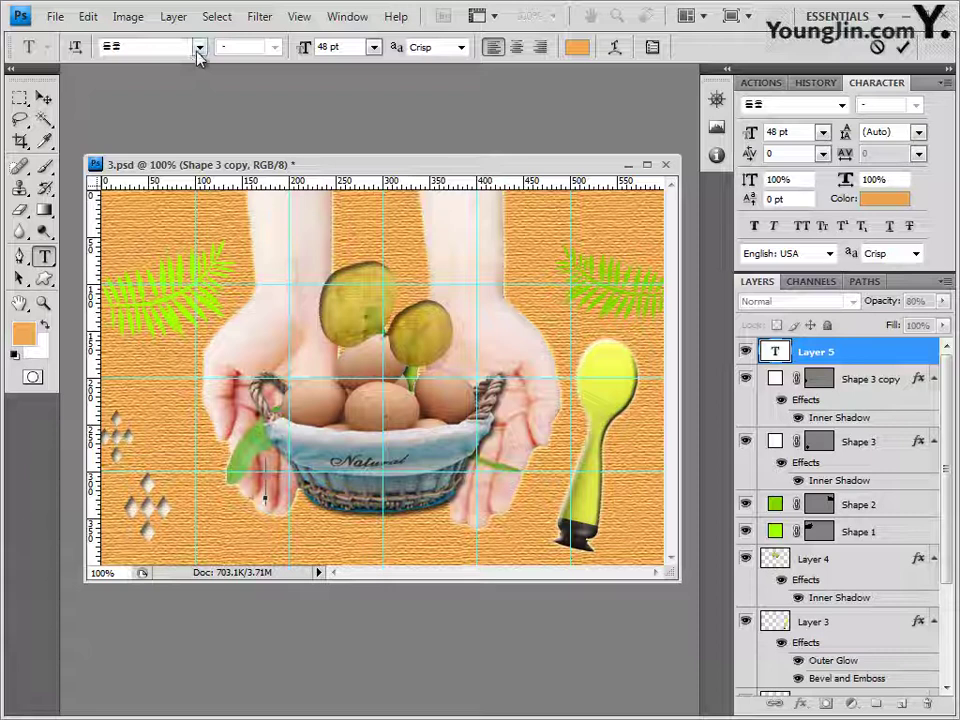
# Step: Set the new text layer to 24 pt in white (ffffff) and enter "자연으로부터 나오는 음식들" across the basket's base
pyautogui.click(340, 50)
pyautogui.write('24')
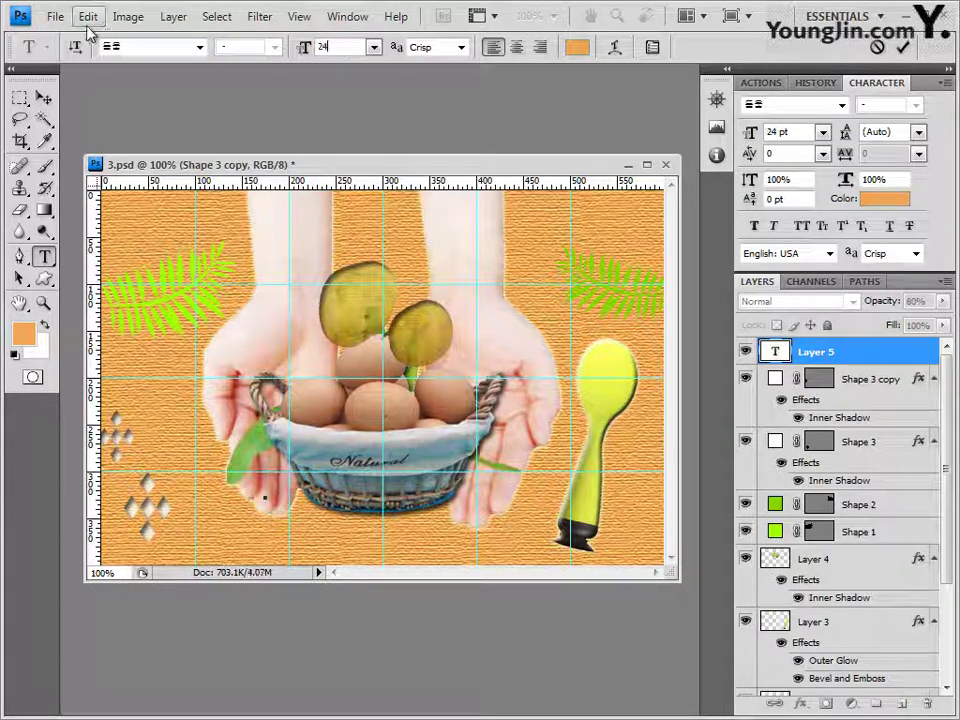
pyautogui.press('Return')
pyautogui.click(578, 47)
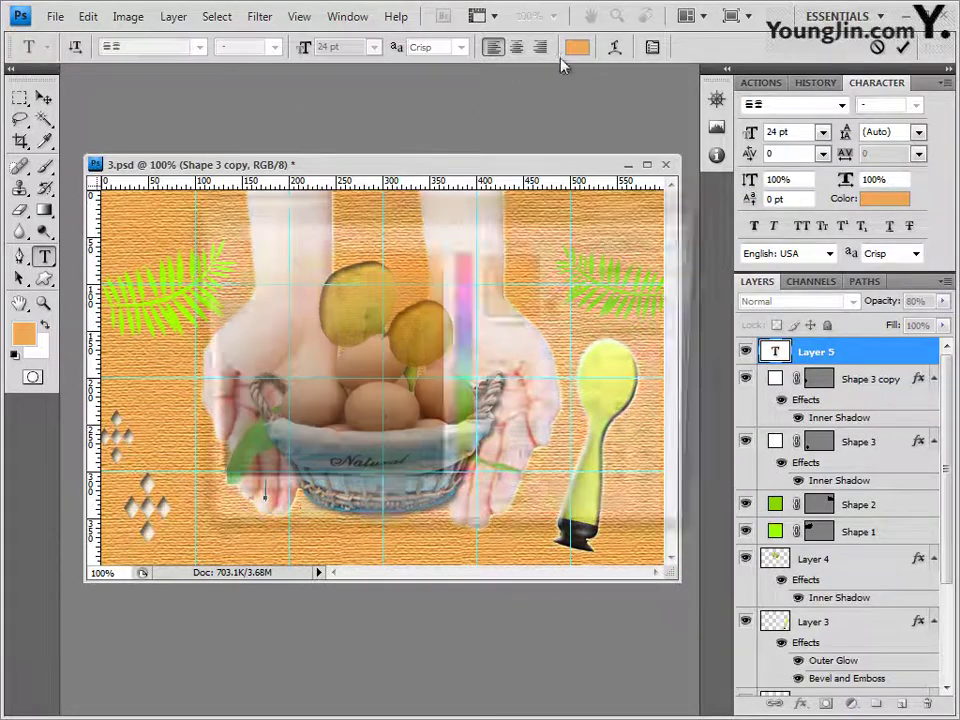
pyautogui.write('ffffff')
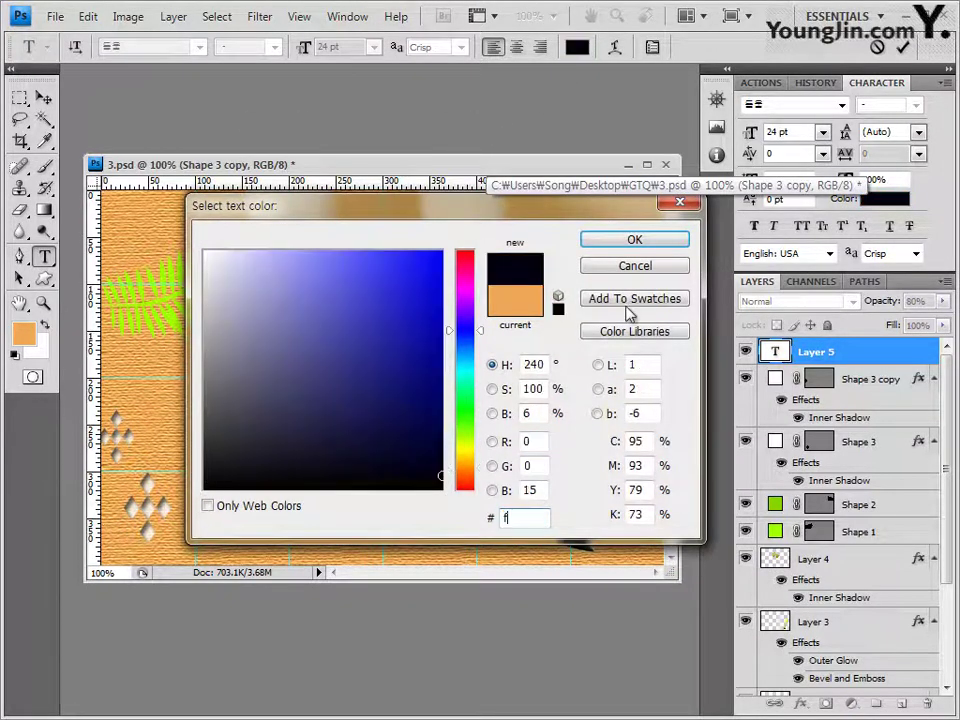
pyautogui.click(634, 240)
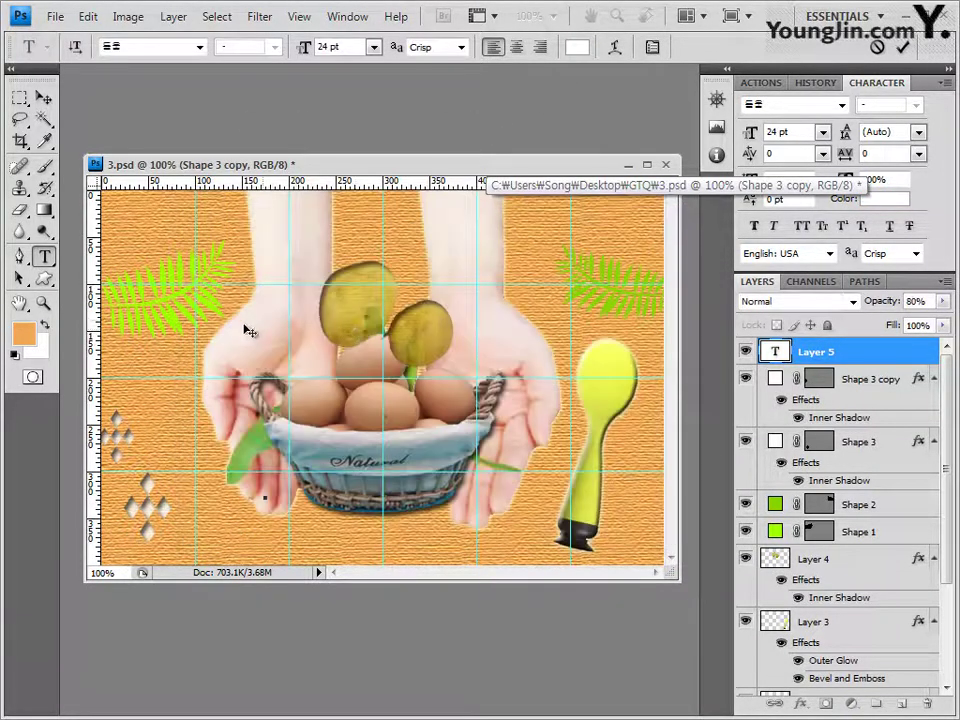
pyautogui.write('자연으로부터 나오는 음식들')
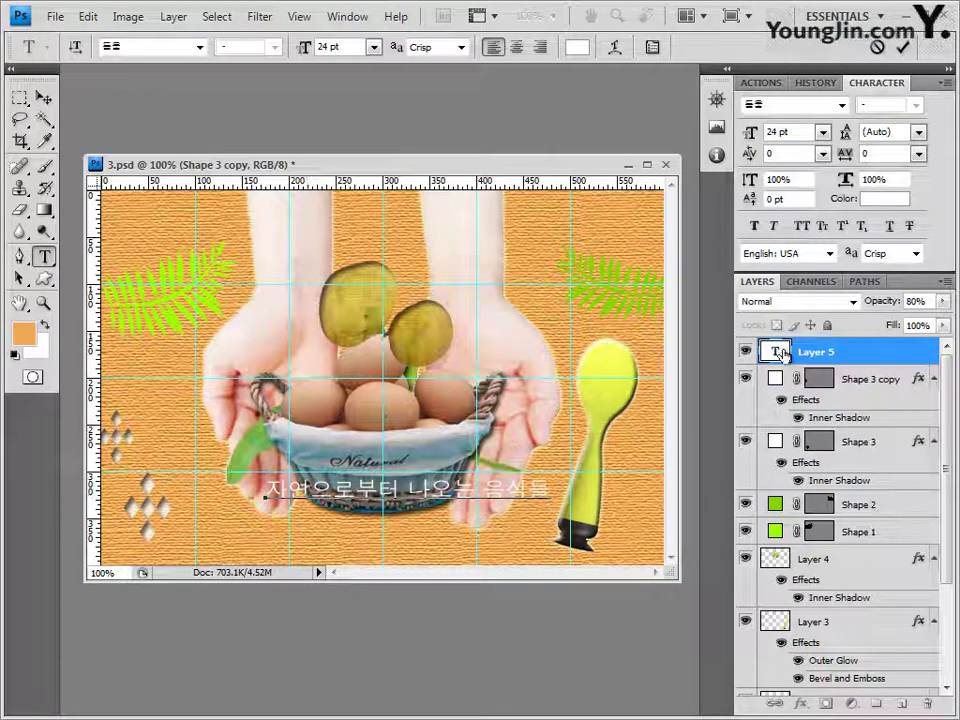
pyautogui.click(858, 358)
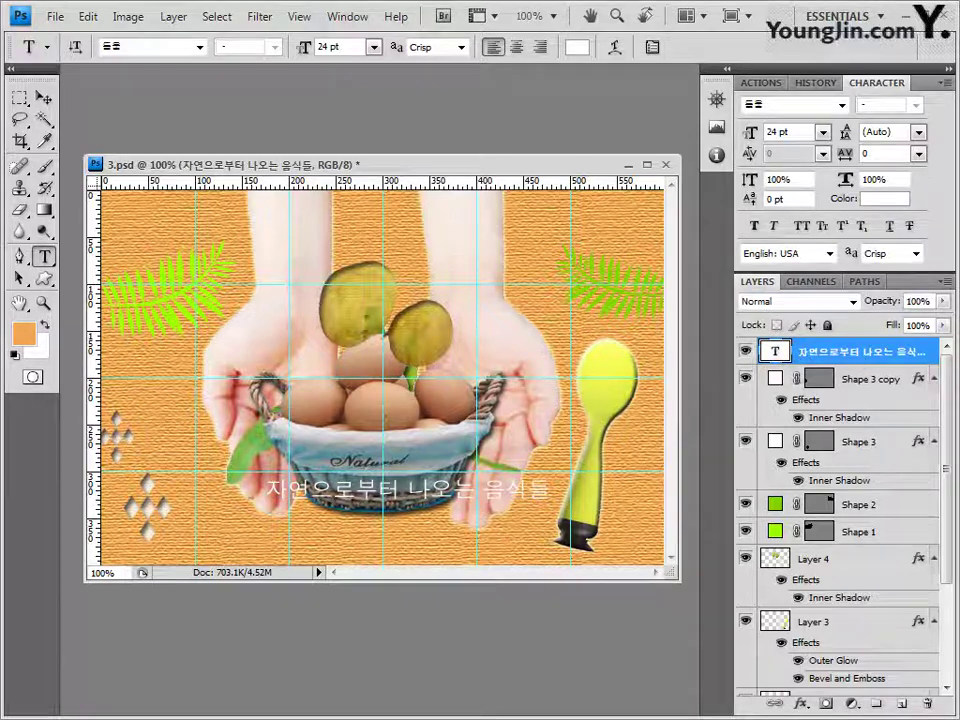
# Step: Add a 2 px black outside Stroke to the "자연으로부터 나오는 음식들" text layer
pyautogui.click(803, 706)
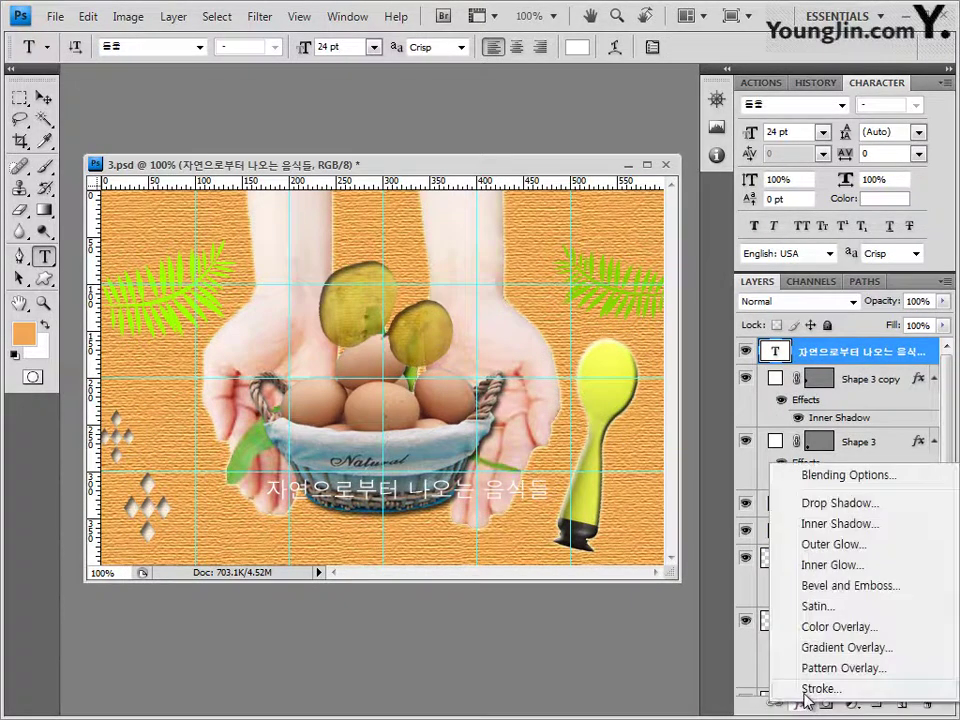
pyautogui.click(800, 688)
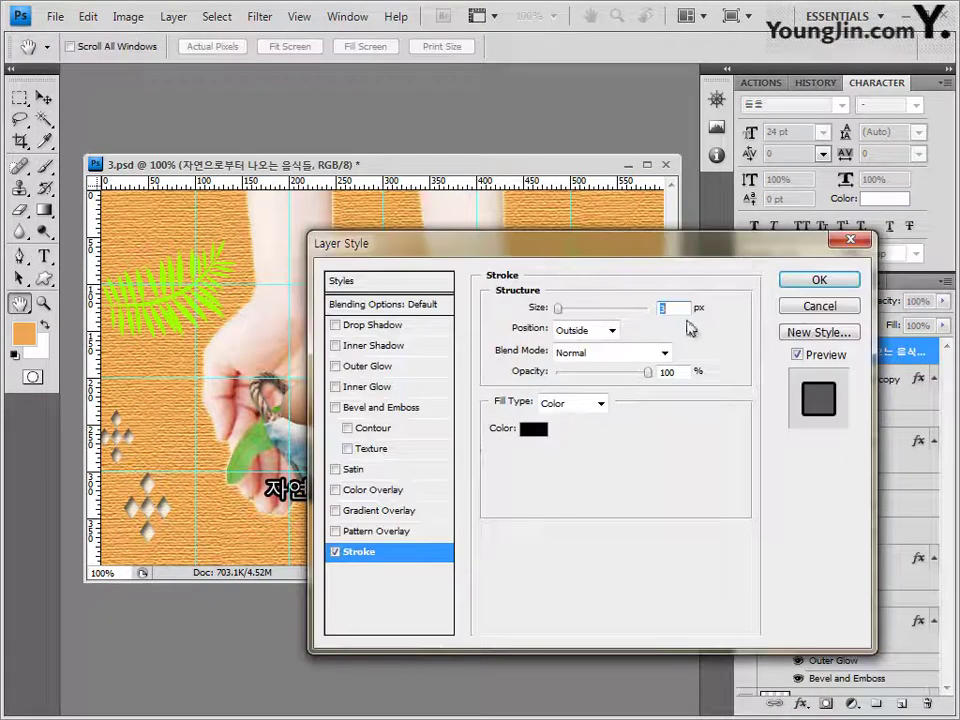
pyautogui.write('2')
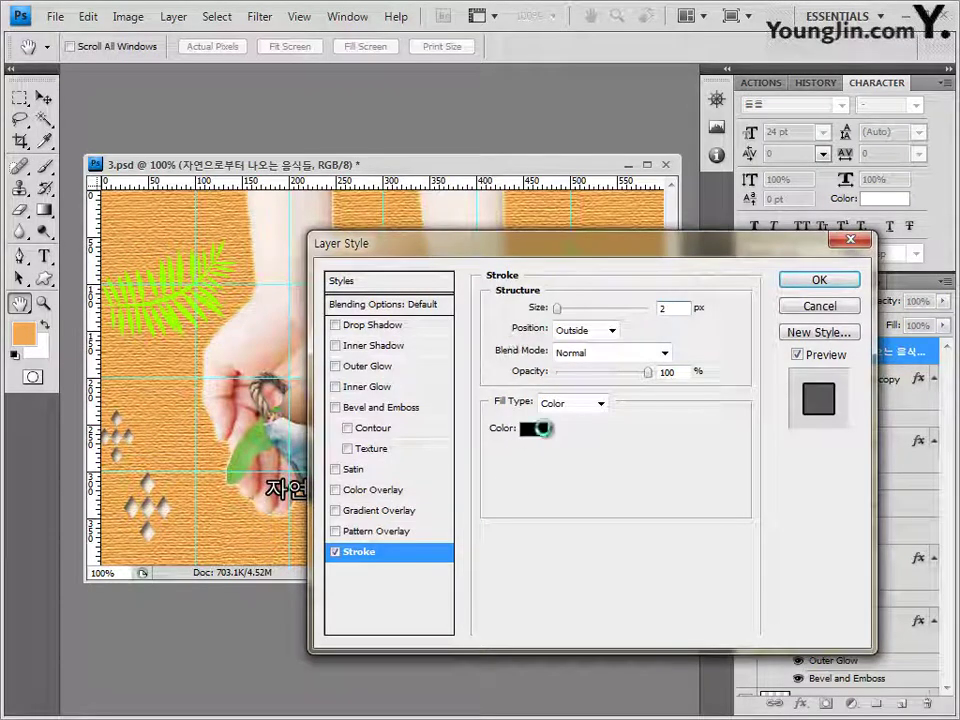
pyautogui.click(543, 431)
pyautogui.click(660, 244)
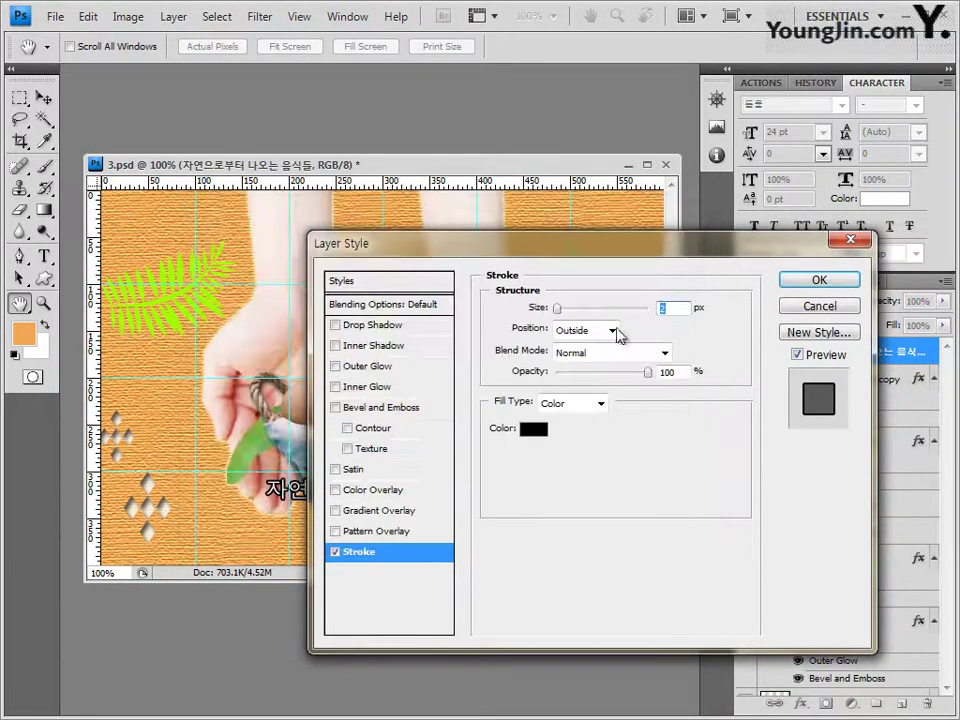
pyautogui.click(836, 280)
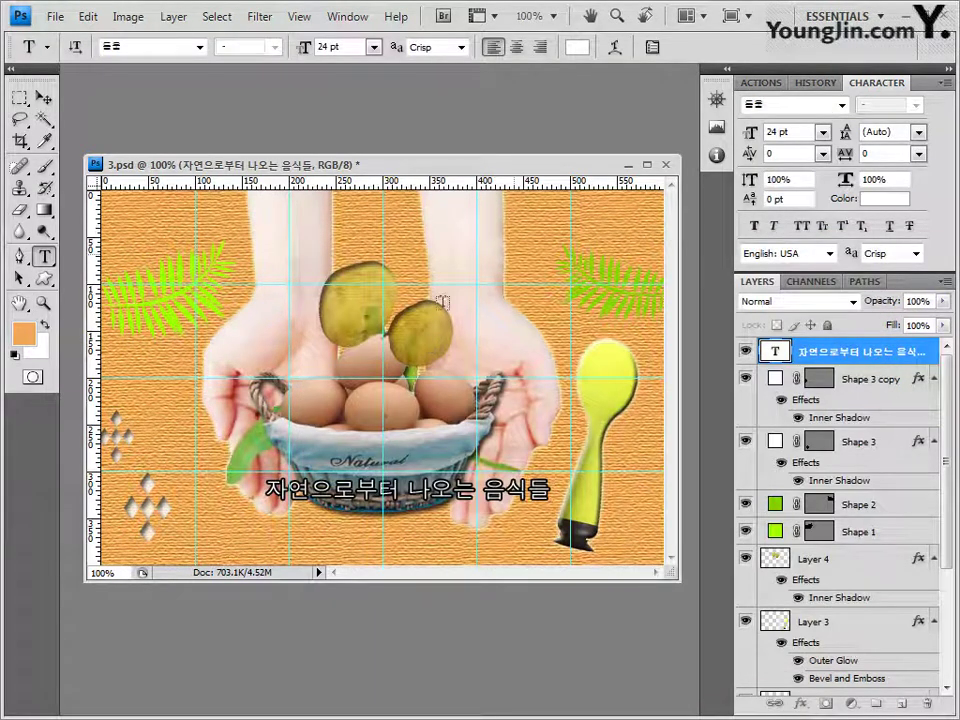
# Step: Warp the outlined text with a horizontal Arc at +39% bend and move it down and left over the basket
pyautogui.click(615, 49)
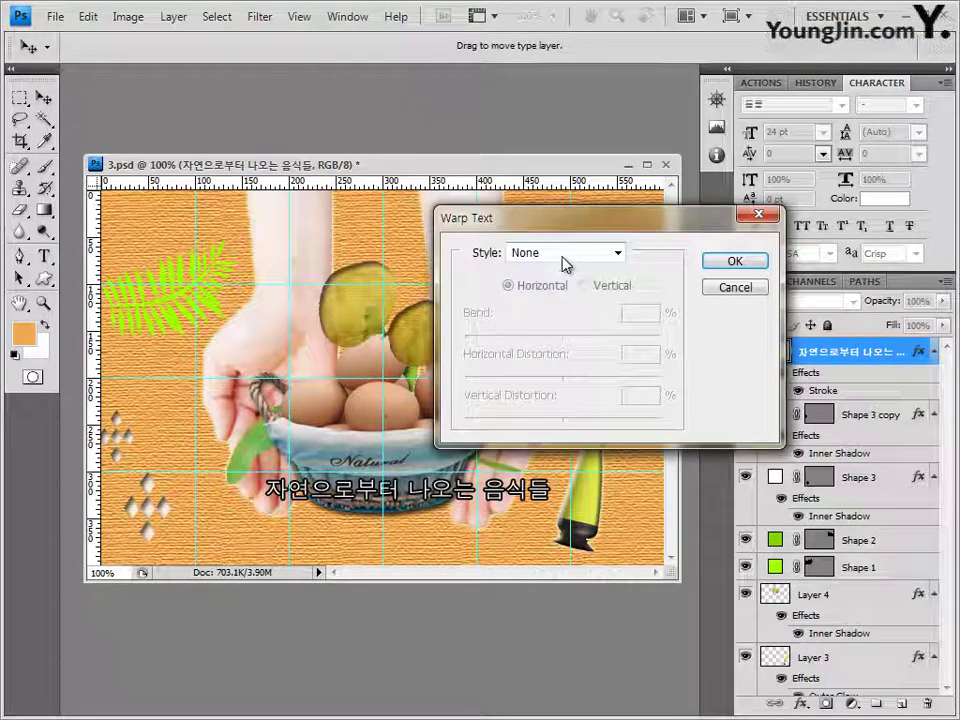
pyautogui.click(563, 263)
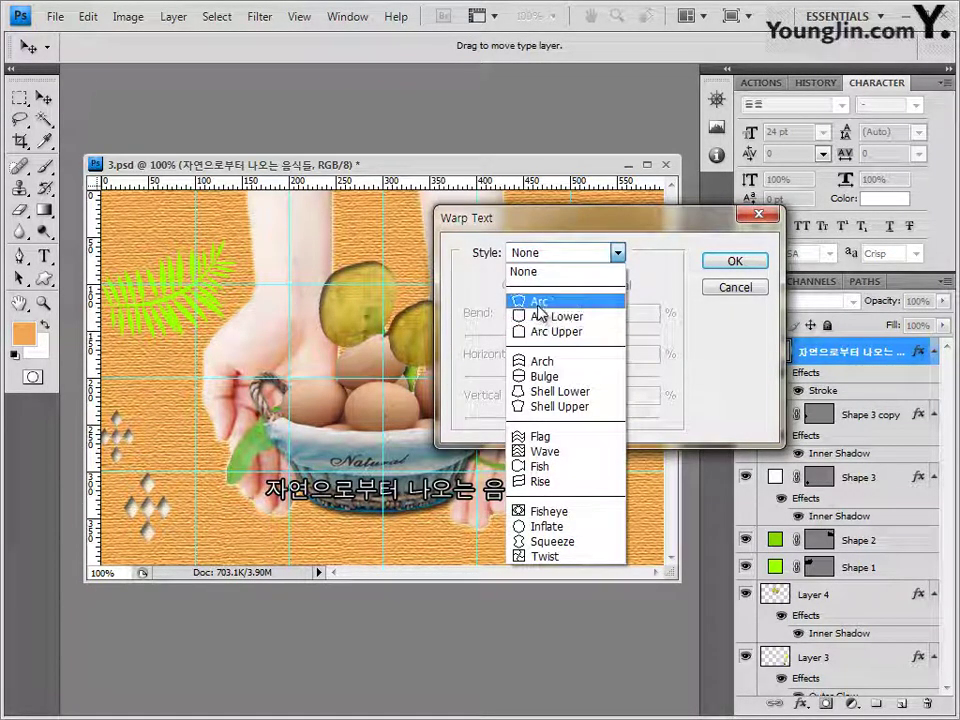
pyautogui.click(540, 312)
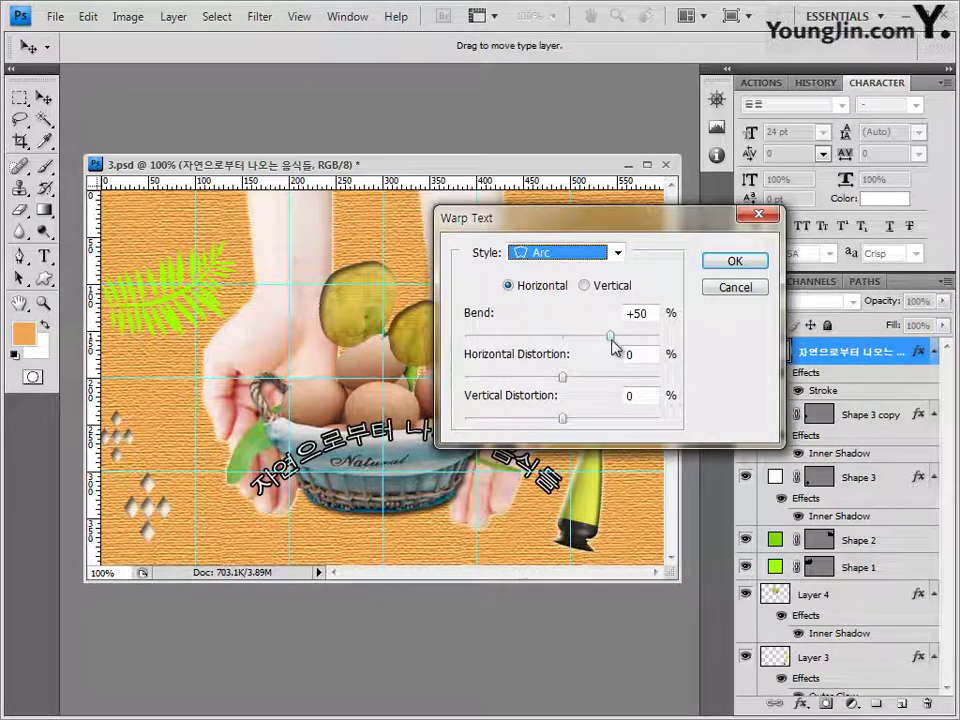
pyautogui.moveTo(610, 336); pyautogui.dragTo(601, 336)
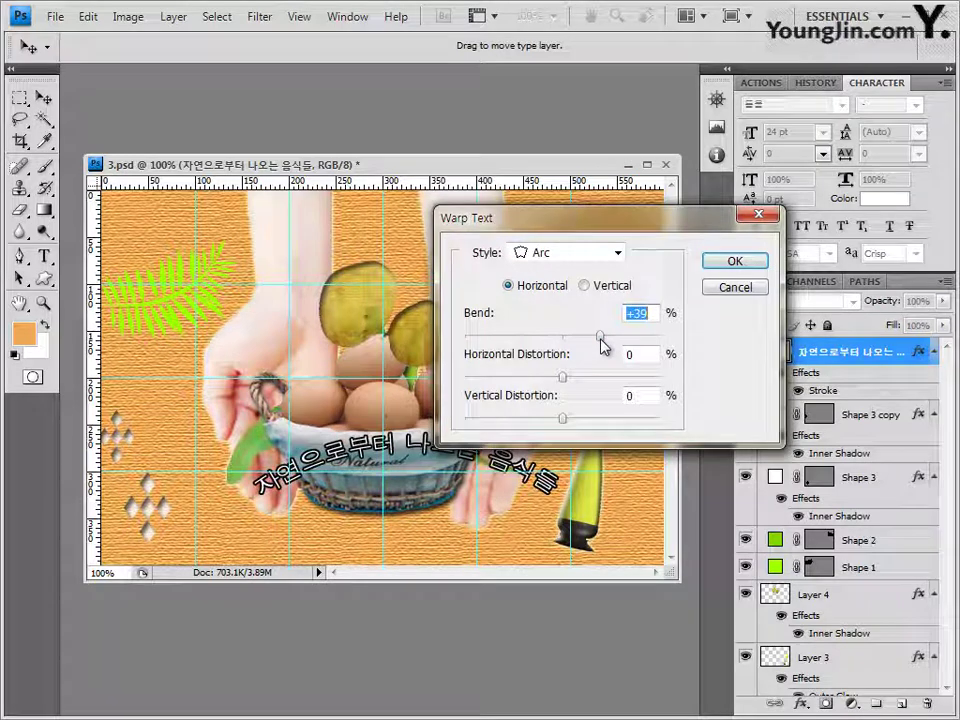
pyautogui.click(733, 263)
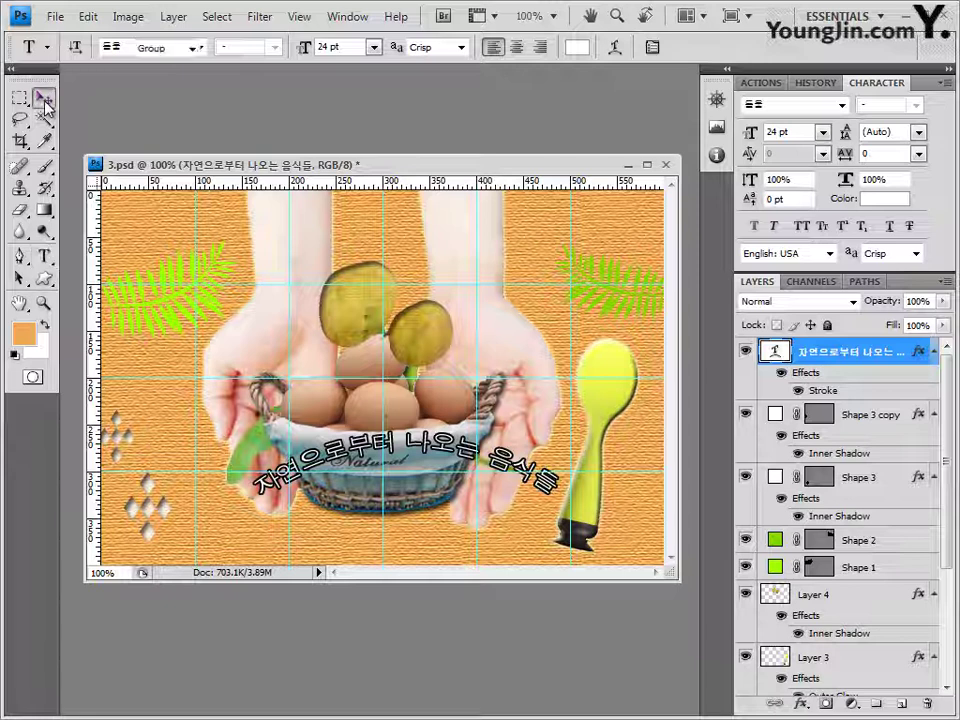
pyautogui.click(44, 100)
pyautogui.moveTo(370, 455); pyautogui.dragTo(315, 470)
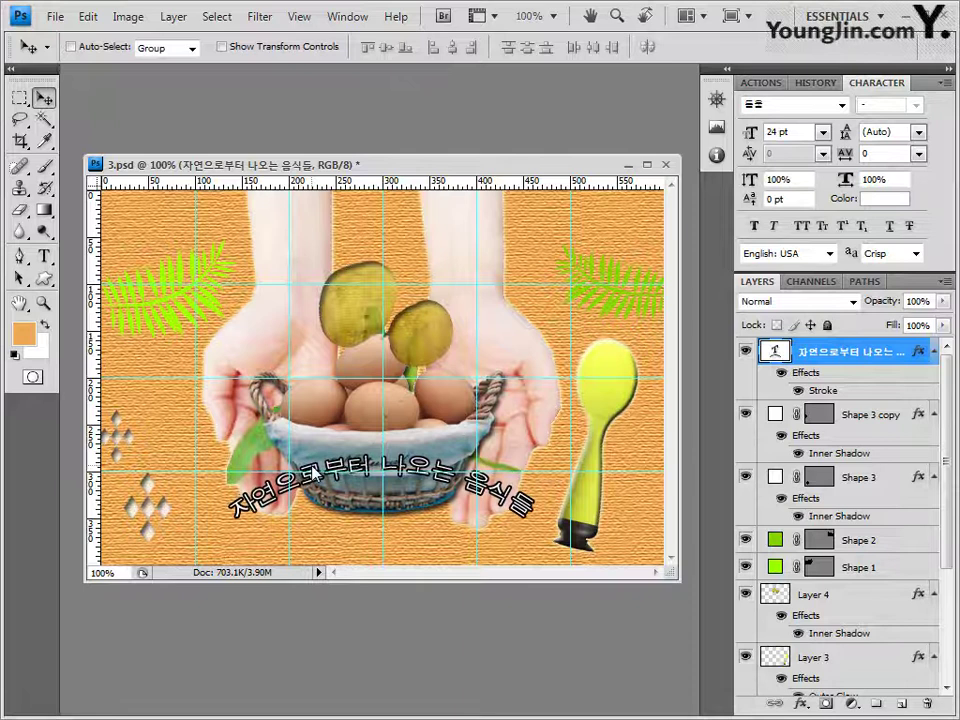
# Step: Add a horizontal text layer "자연의 선물" below the basket in the 바탕 font at 30 pt
pyautogui.press('t')
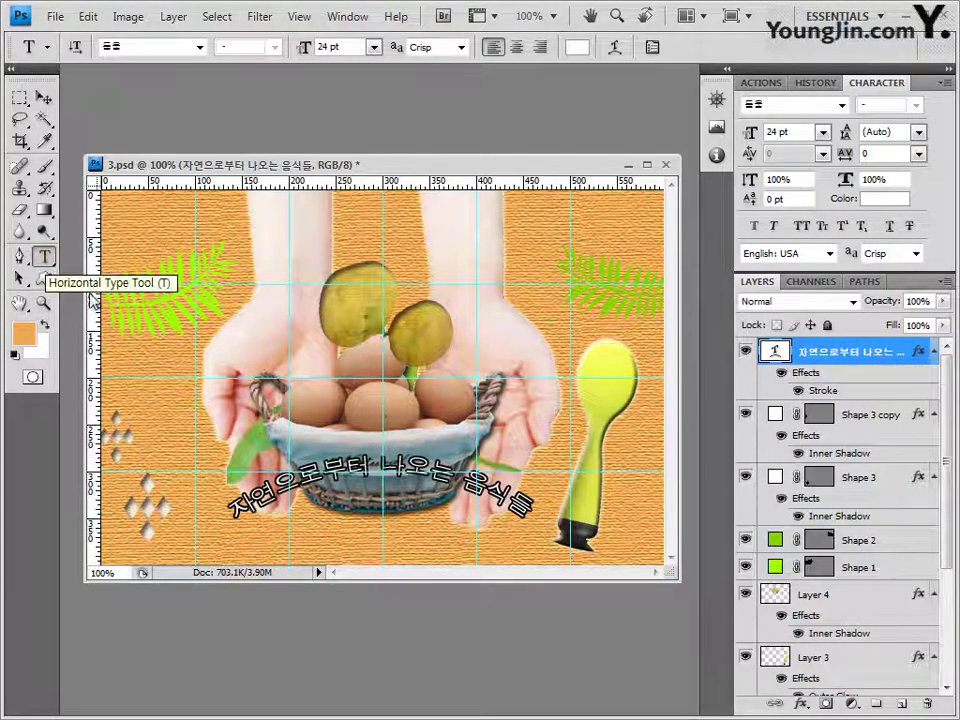
pyautogui.click(330, 546)
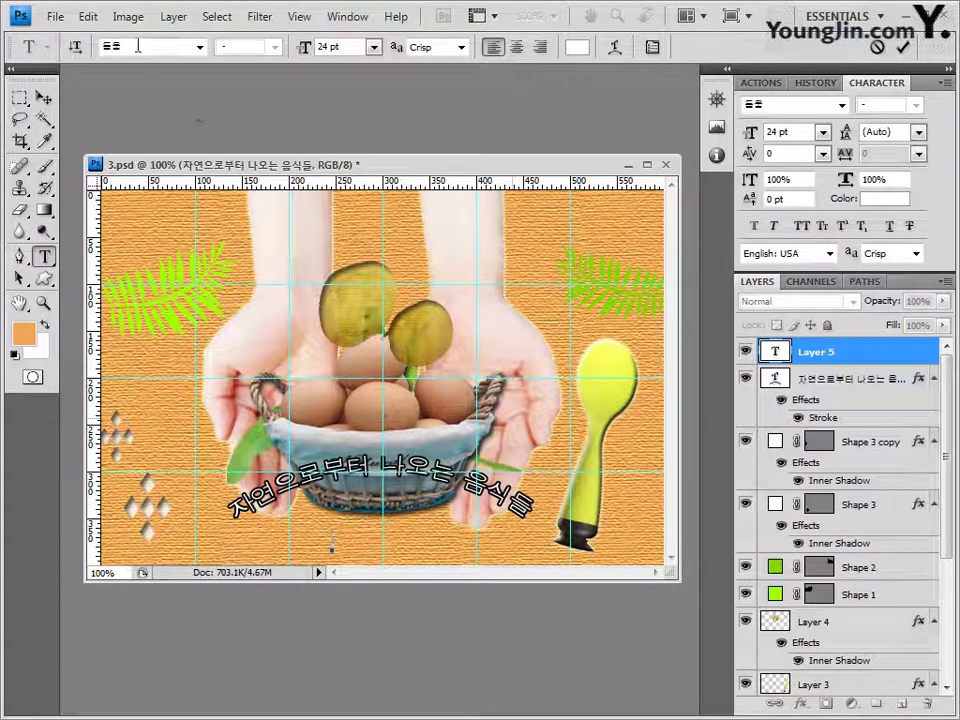
pyautogui.click(199, 47)
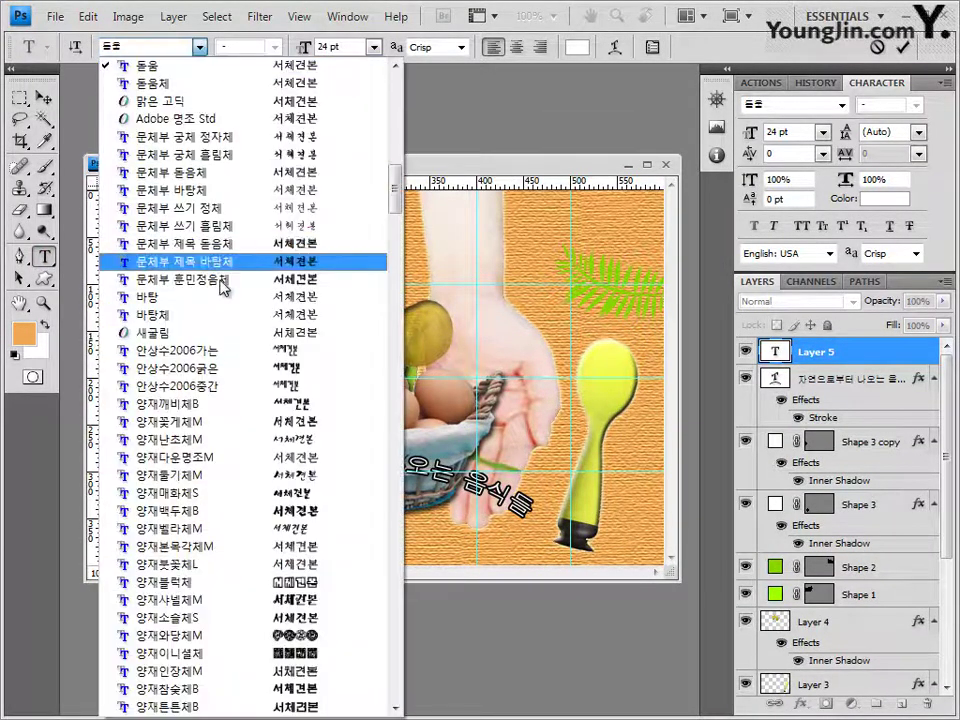
pyautogui.click(220, 293)
pyautogui.click(340, 47)
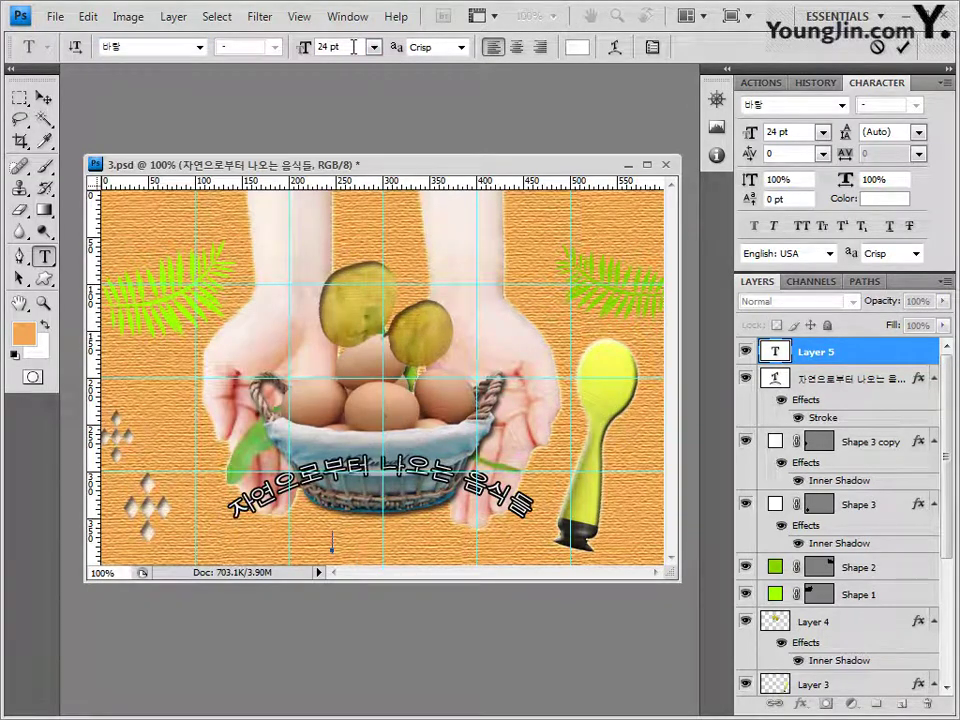
pyautogui.write('30')
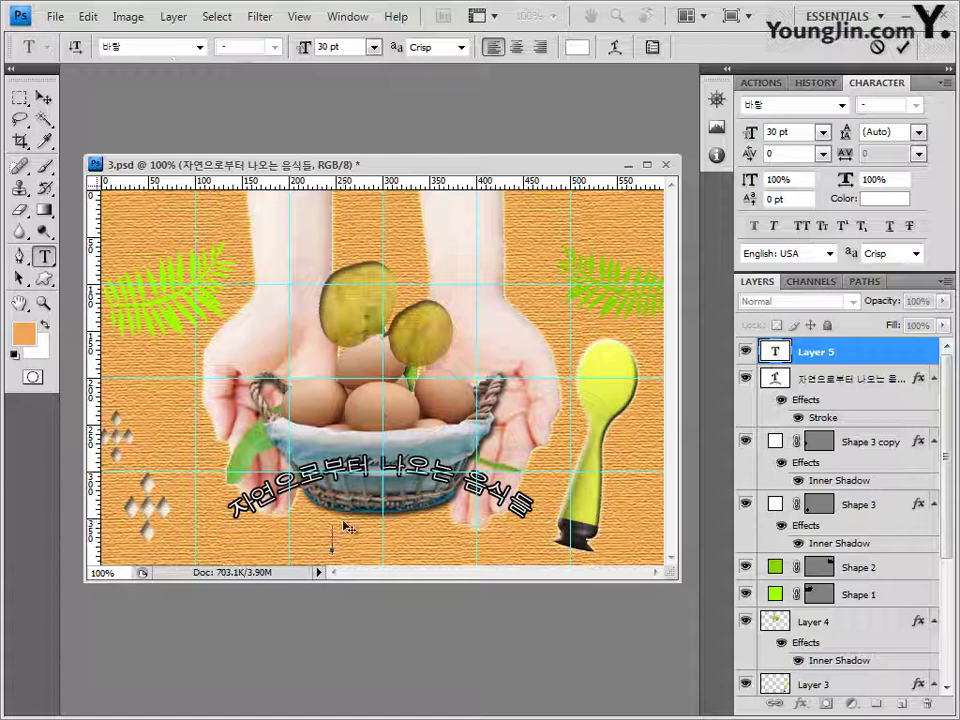
pyautogui.click(332, 540)
pyautogui.write('자연의 선물')
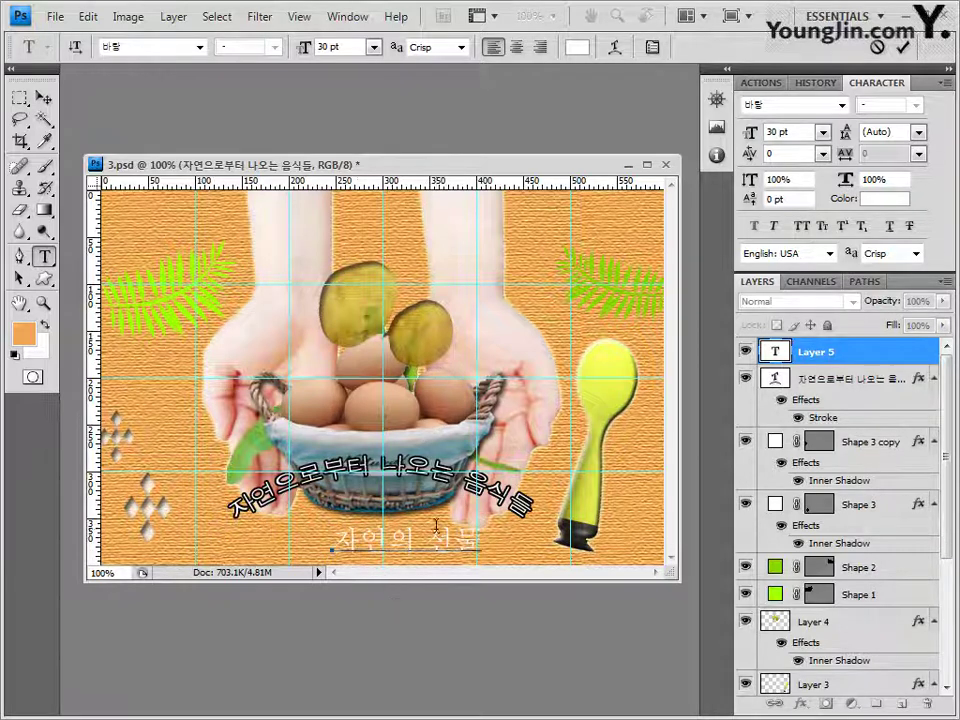
pyautogui.click(848, 355)
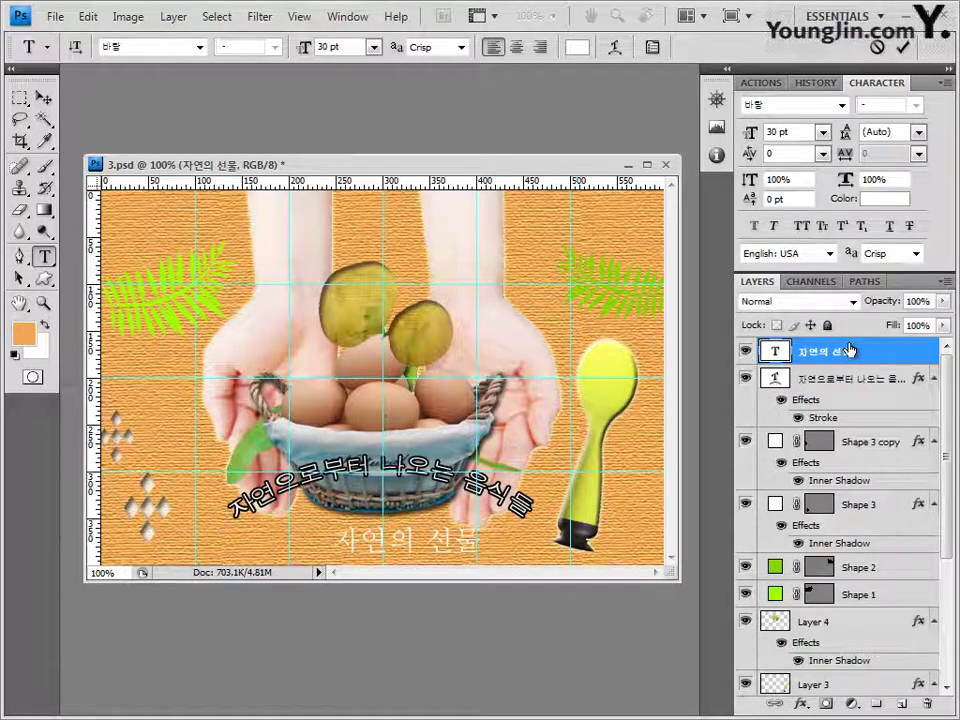
# Step: Add a linear Gradient Overlay running from ffff00 to ff3300 to the "자연의 선물" text layer
pyautogui.click(801, 706)
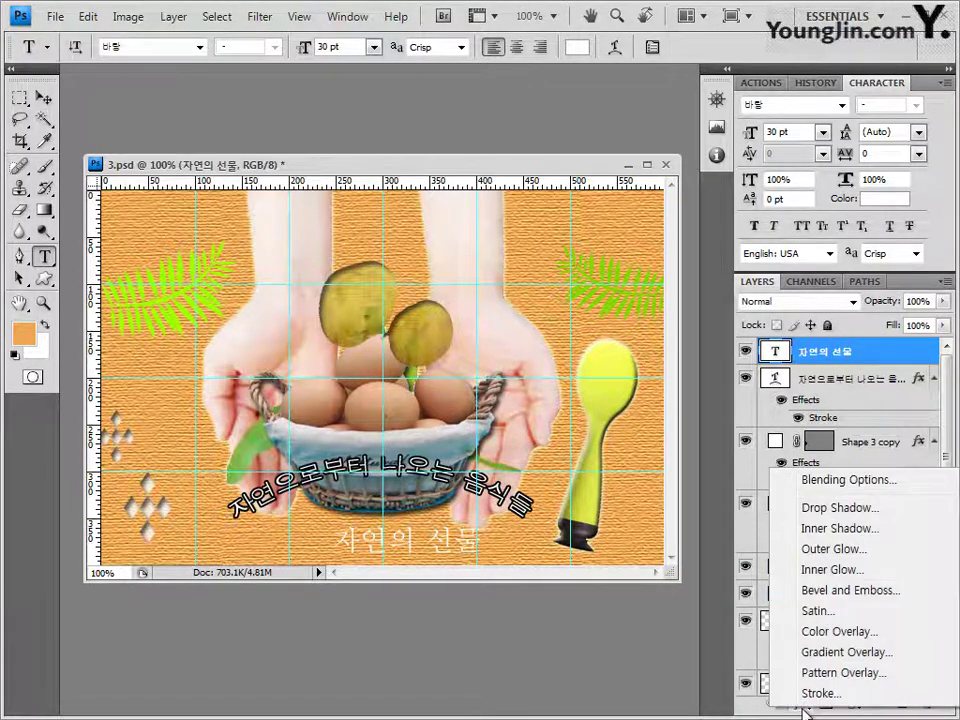
pyautogui.click(855, 654)
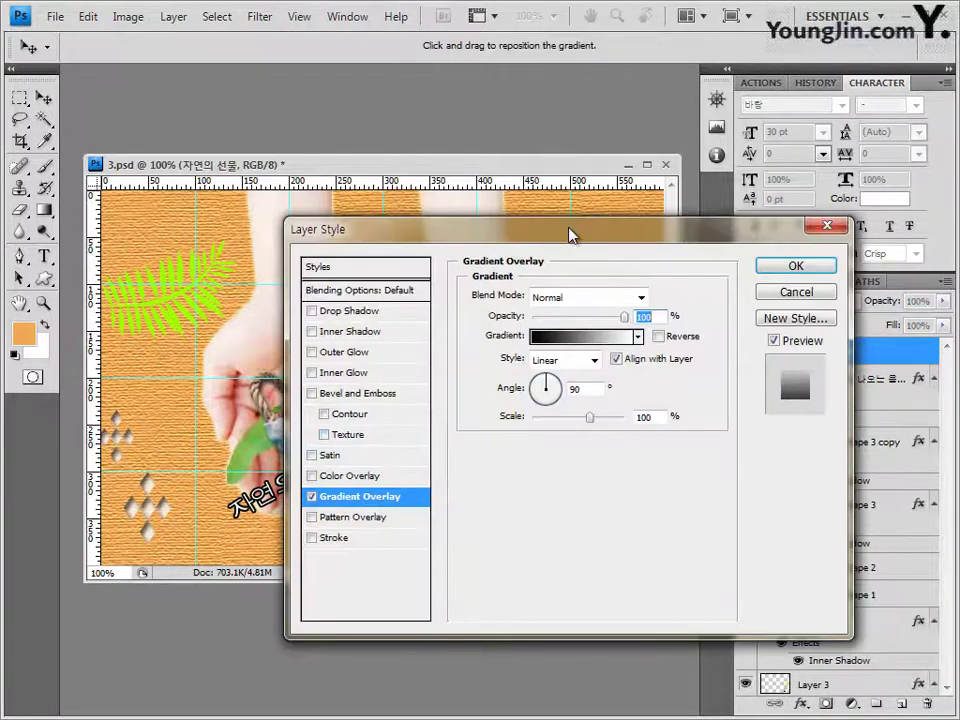
pyautogui.moveTo(570, 234); pyautogui.dragTo(543, 176)
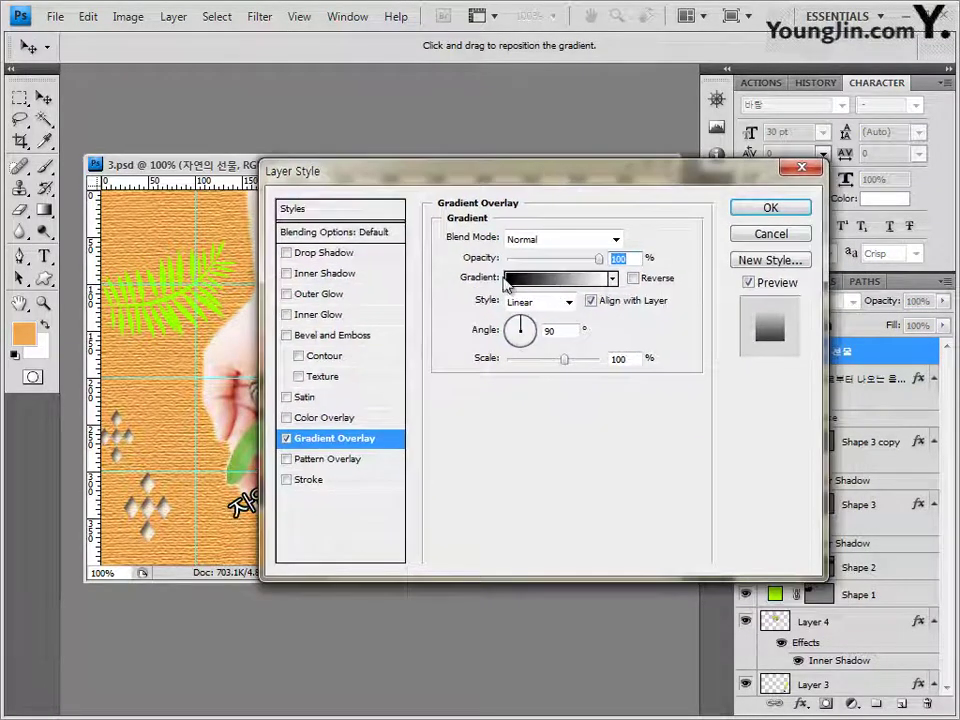
pyautogui.click(563, 287)
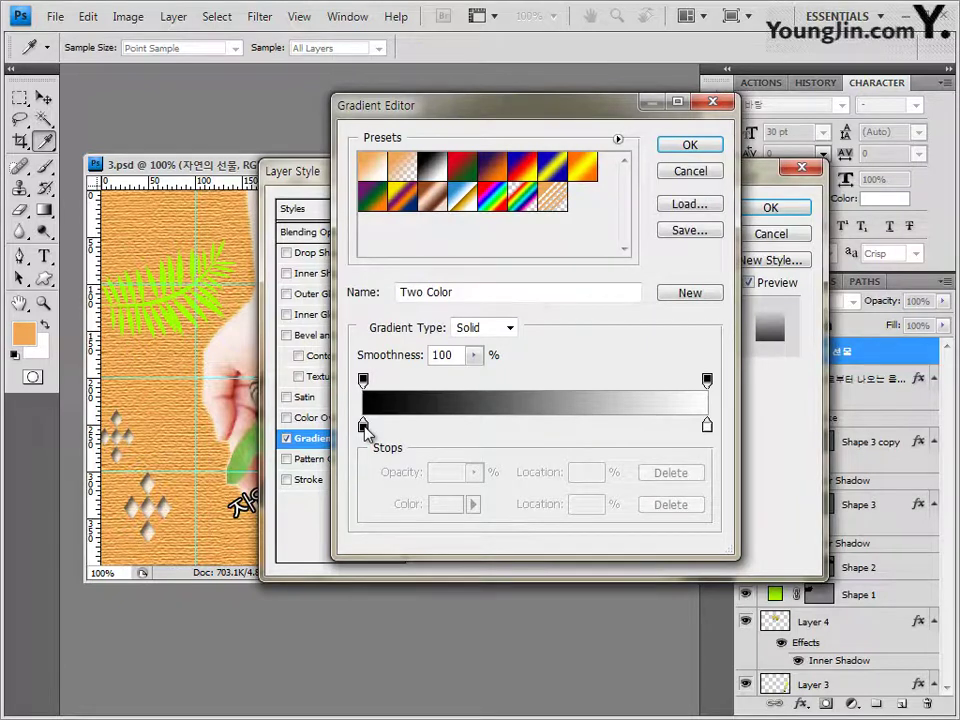
pyautogui.doubleClick(363, 427)
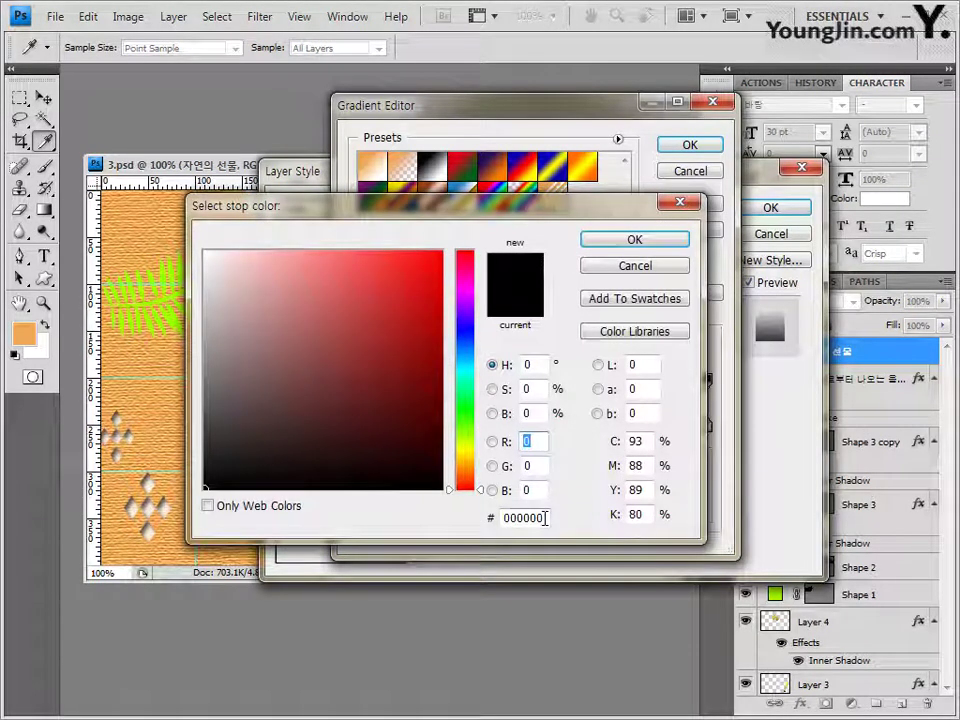
pyautogui.click(545, 518)
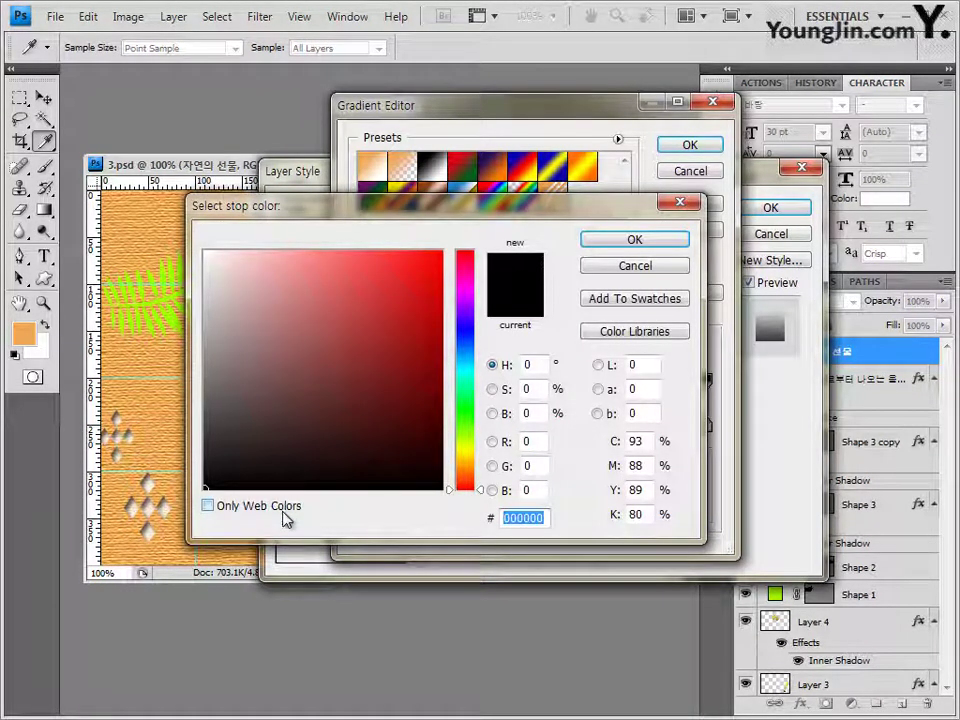
pyautogui.write('ffff00')
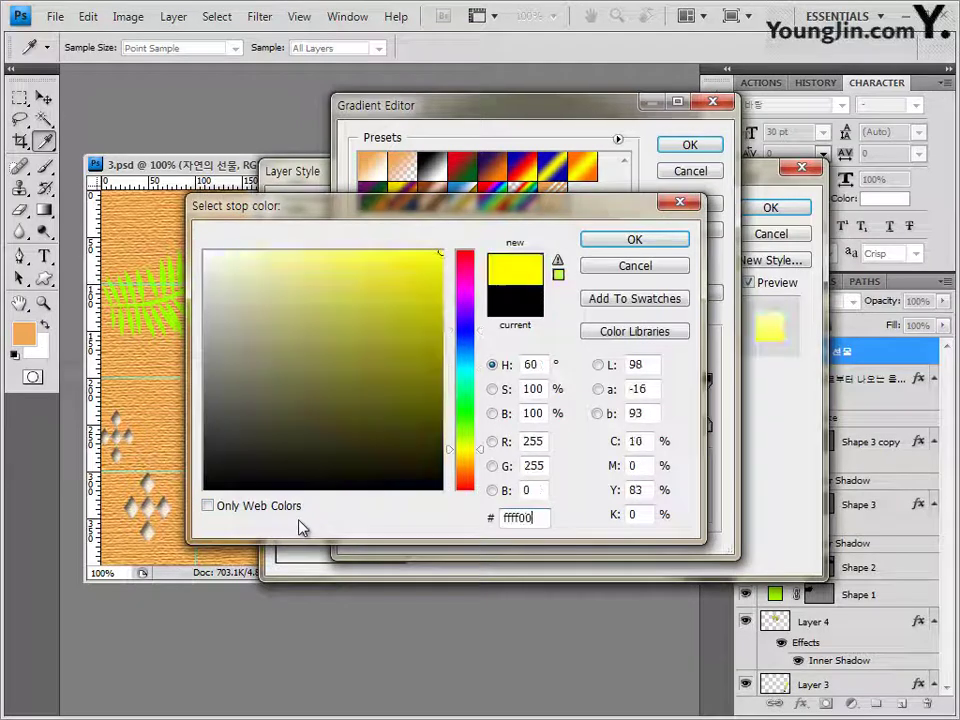
pyautogui.click(655, 242)
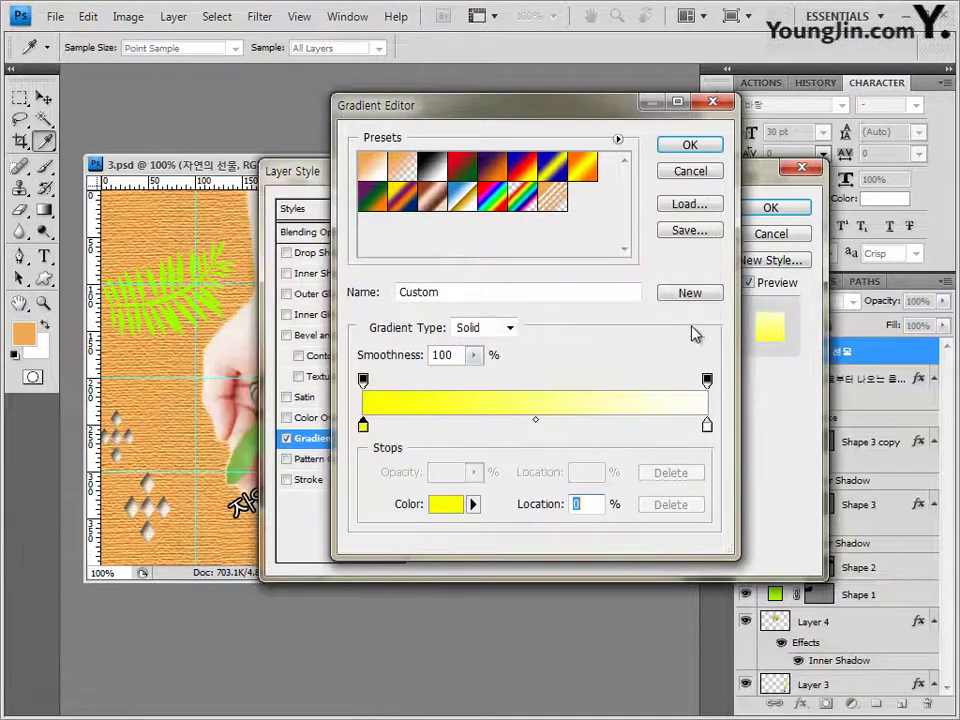
pyautogui.doubleClick(707, 430)
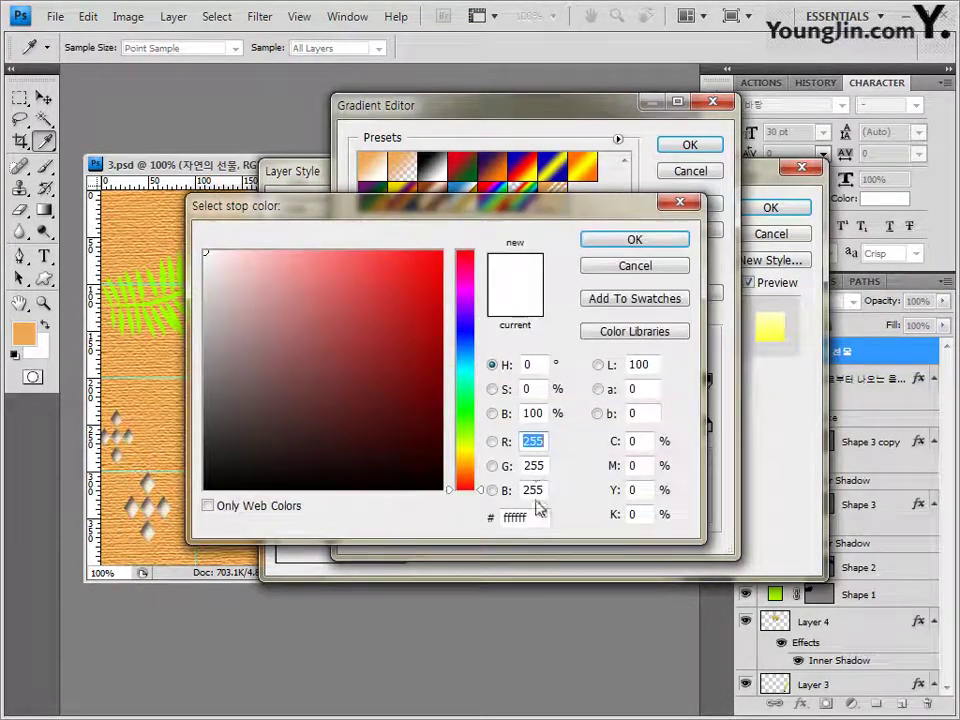
pyautogui.write('ff3300')
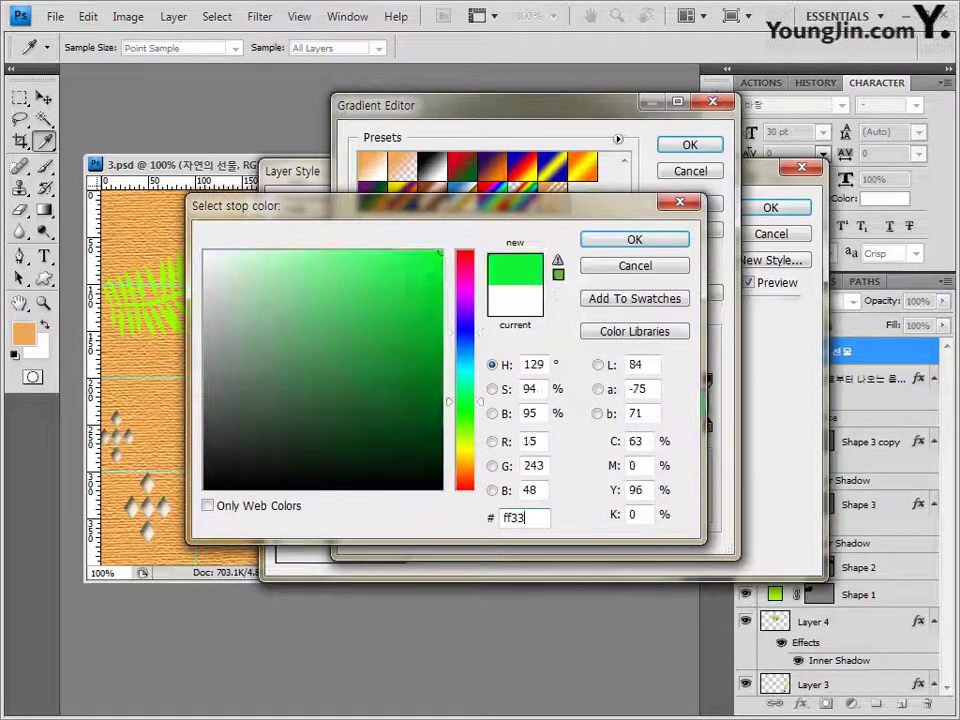
pyautogui.click(672, 243)
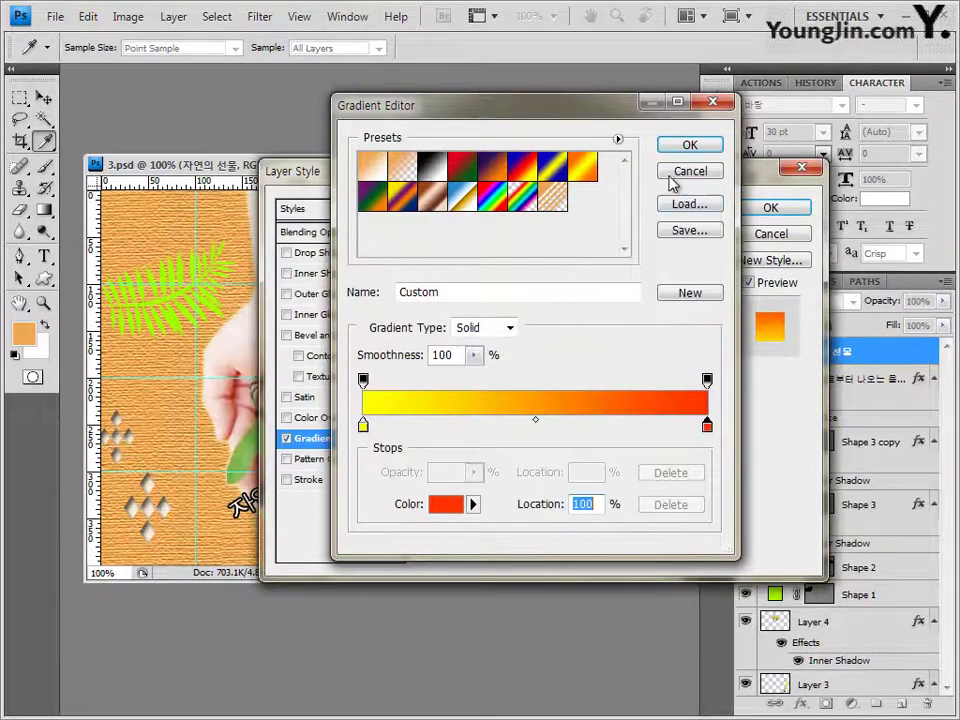
pyautogui.click(692, 147)
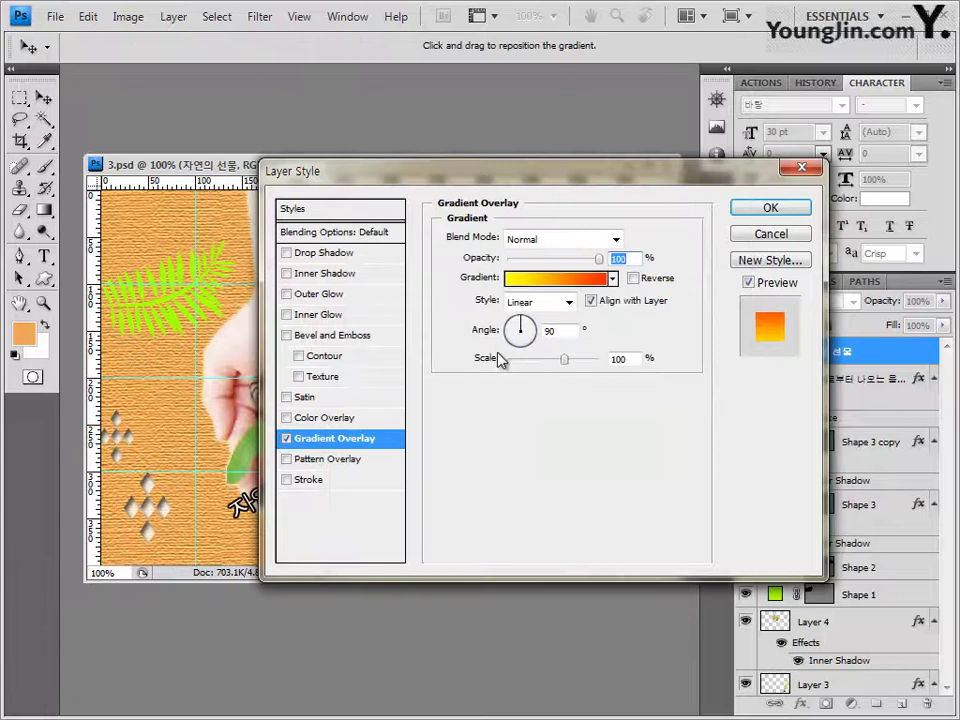
# Step: Add a 2 px black outside Stroke to the "자연의 선물" text and apply the layer style
pyautogui.click(310, 481)
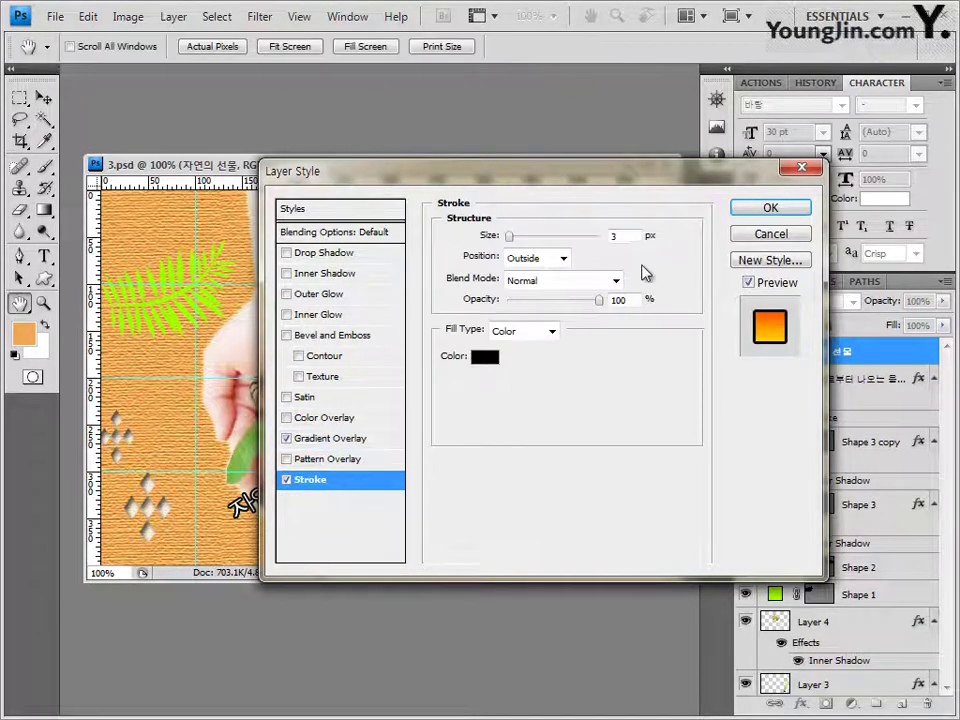
pyautogui.doubleClick(614, 236)
pyautogui.write('2')
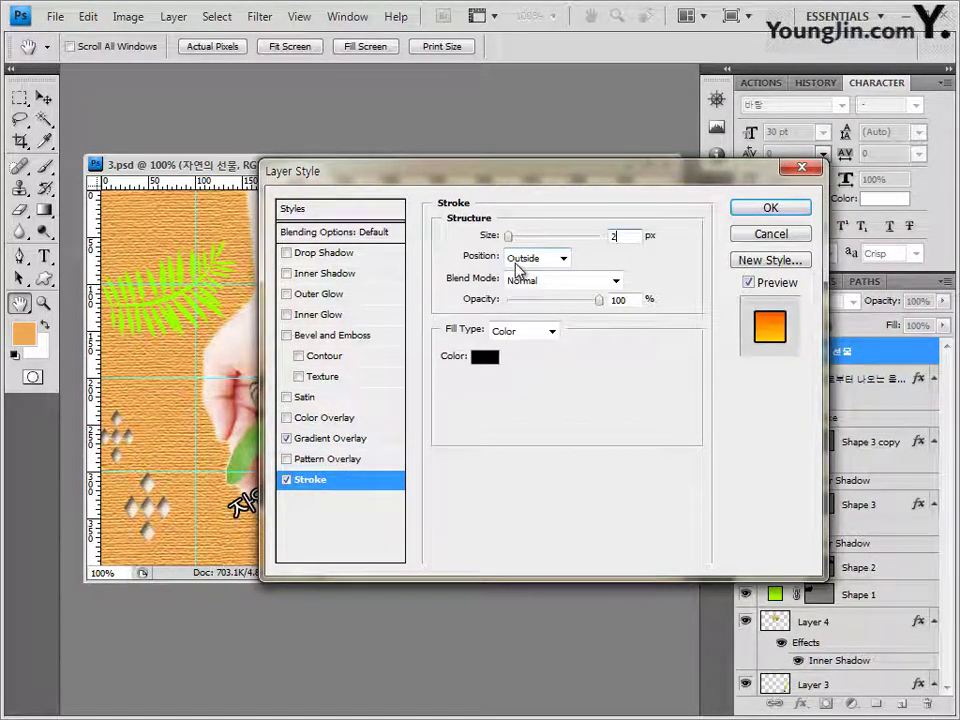
pyautogui.click(490, 359)
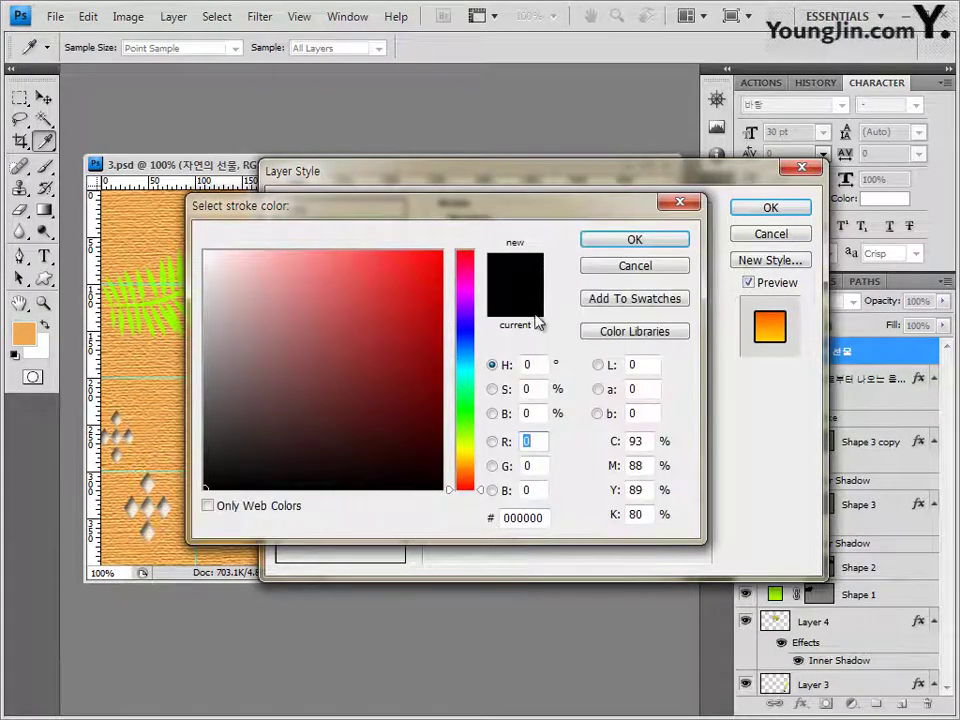
pyautogui.click(635, 240)
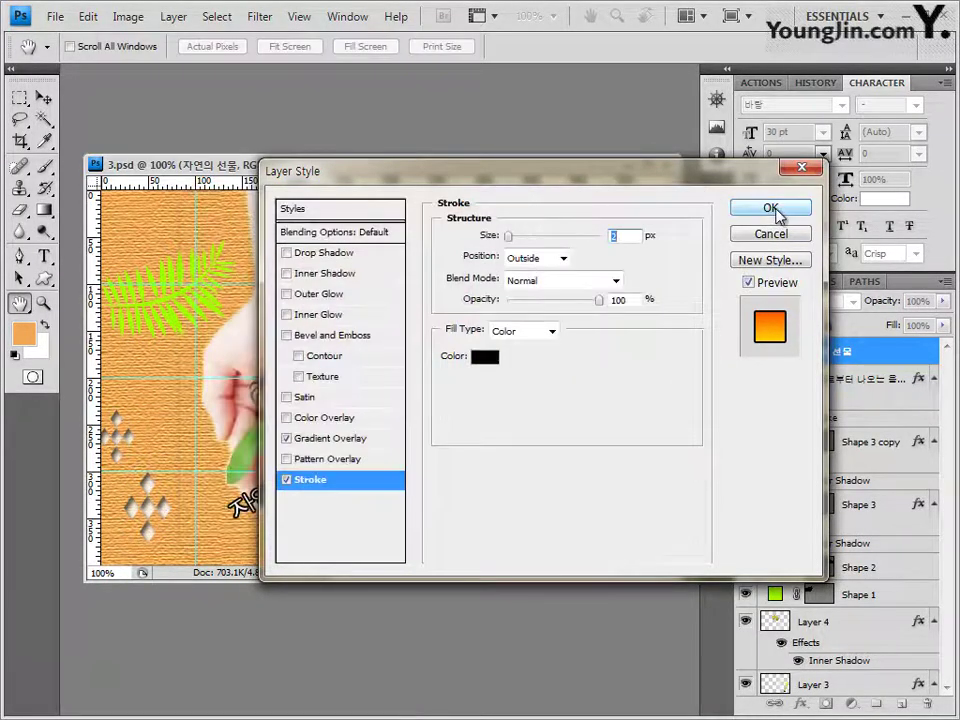
pyautogui.click(772, 209)
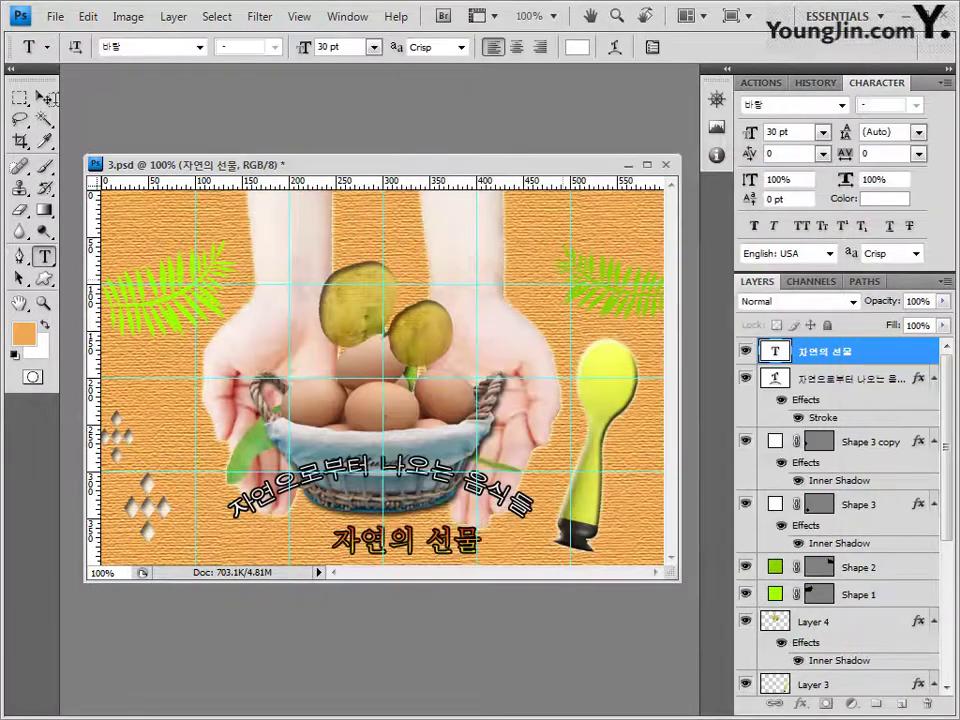
# Step: Move the "자연의 선물" text up and left so it sits centered just under the basket's base
pyautogui.press('v')
pyautogui.moveTo(411, 545); pyautogui.dragTo(384, 516)
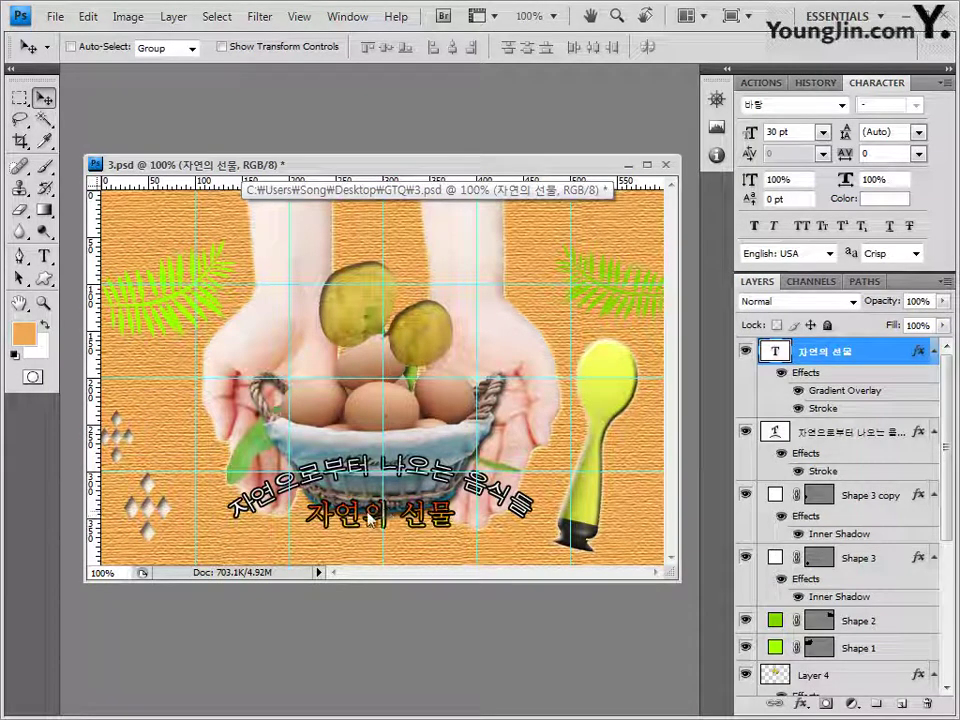
pyautogui.moveTo(368, 517); pyautogui.dragTo(370, 520)
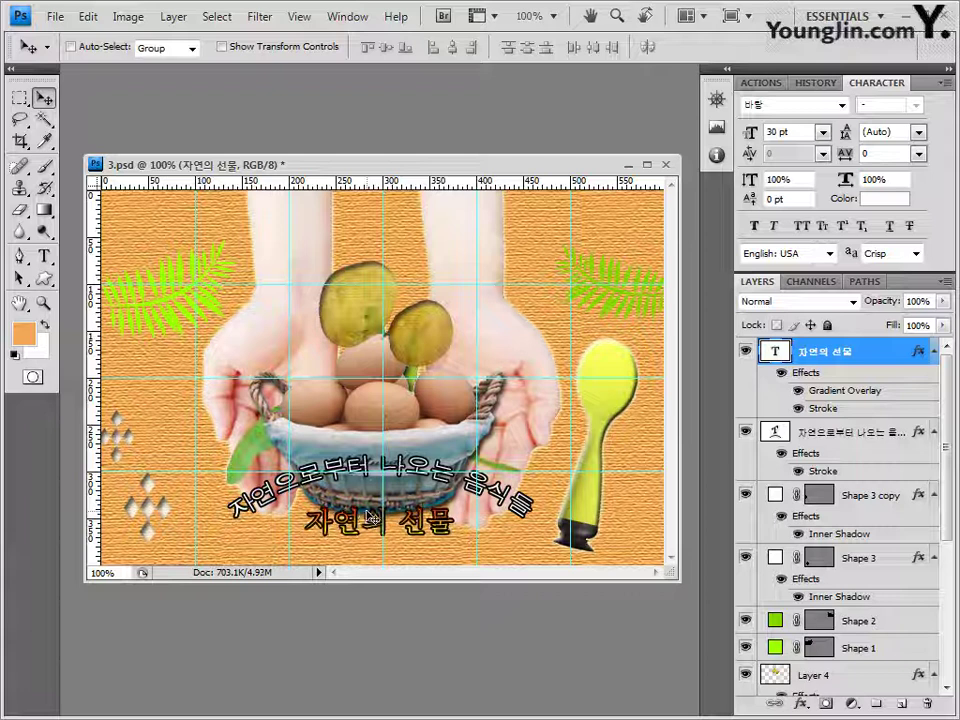
# Step: Save 3.psd and clear all guides from the document
pyautogui.click(50, 15)
pyautogui.click(92, 251)
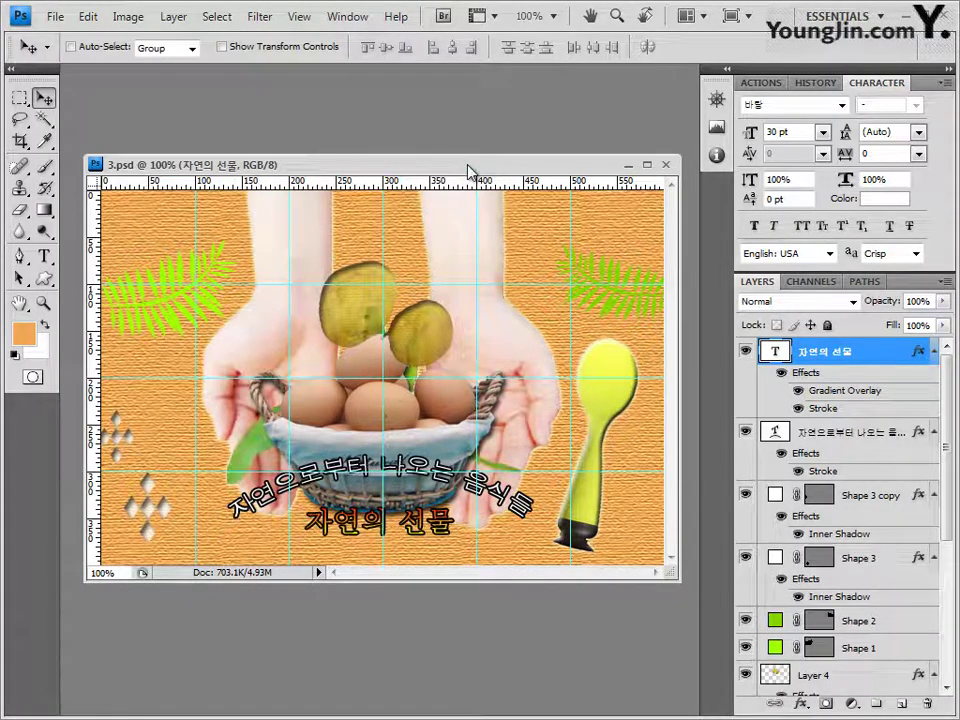
pyautogui.moveTo(466, 166); pyautogui.dragTo(456, 155)
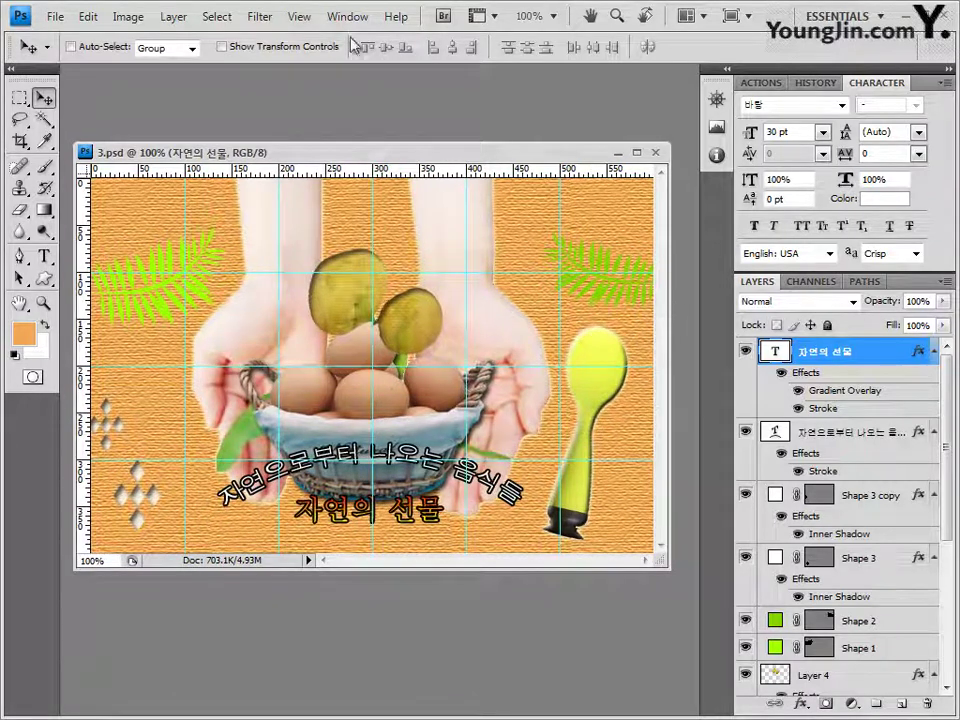
pyautogui.click(312, 18)
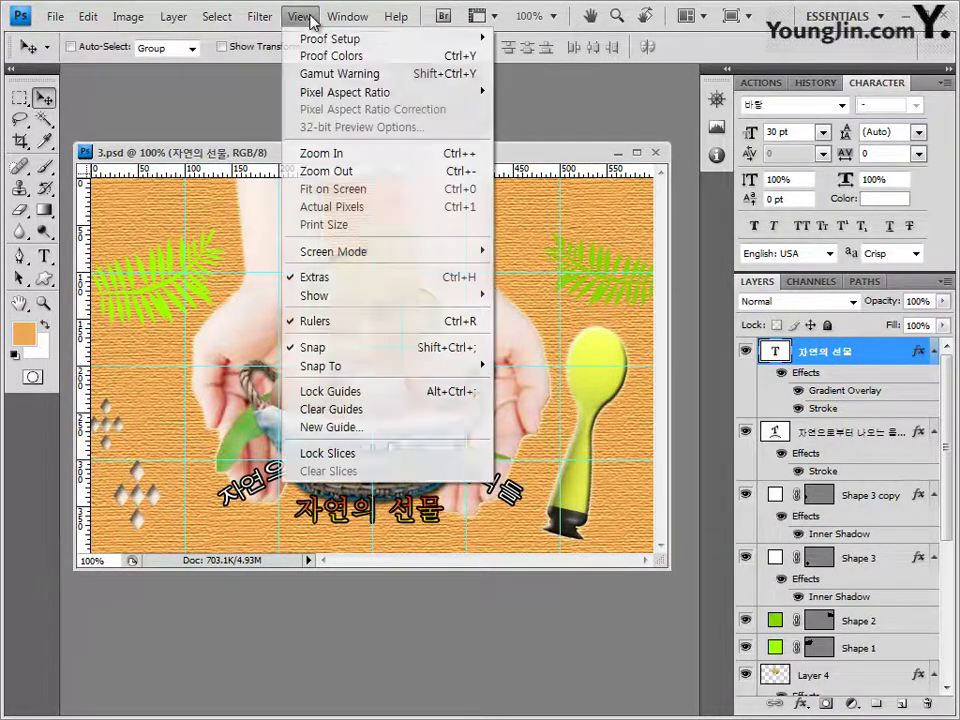
pyautogui.click(358, 420)
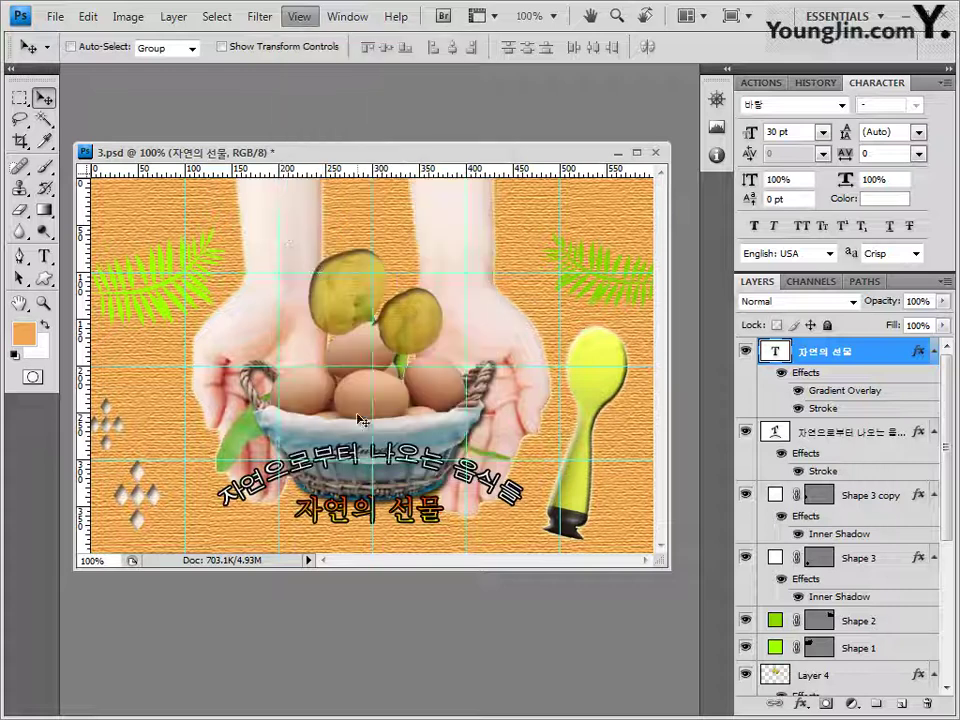
# Step: Save a JPEG copy at quality 8 in the GTQ folder, reusing the examinee number-and-name file name with a new final digit
pyautogui.click(55, 17)
pyautogui.click(83, 268)
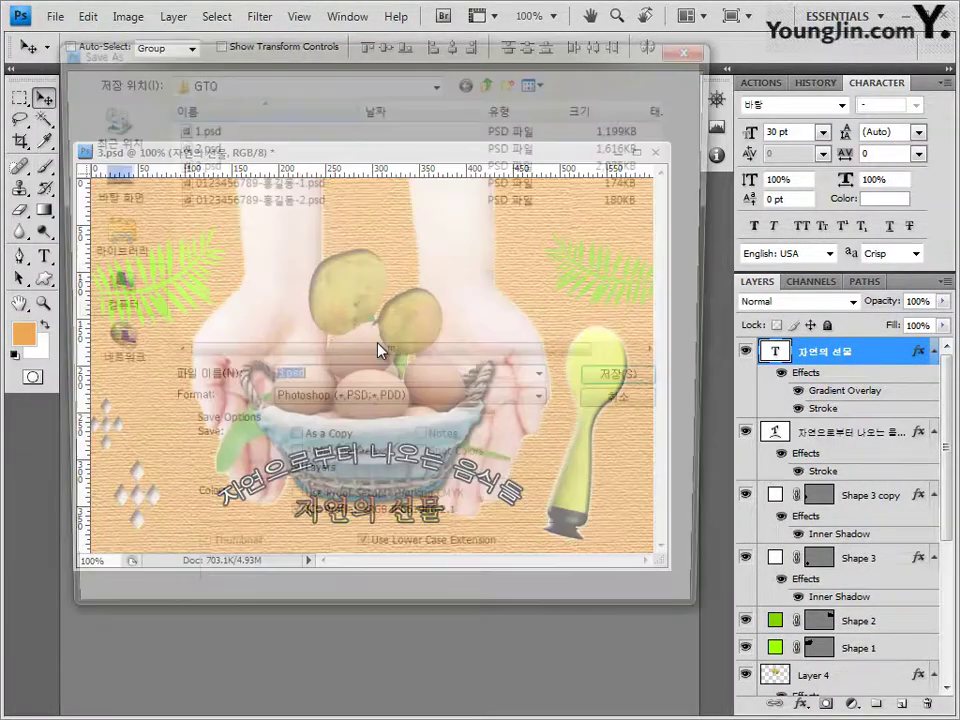
pyautogui.click(420, 406)
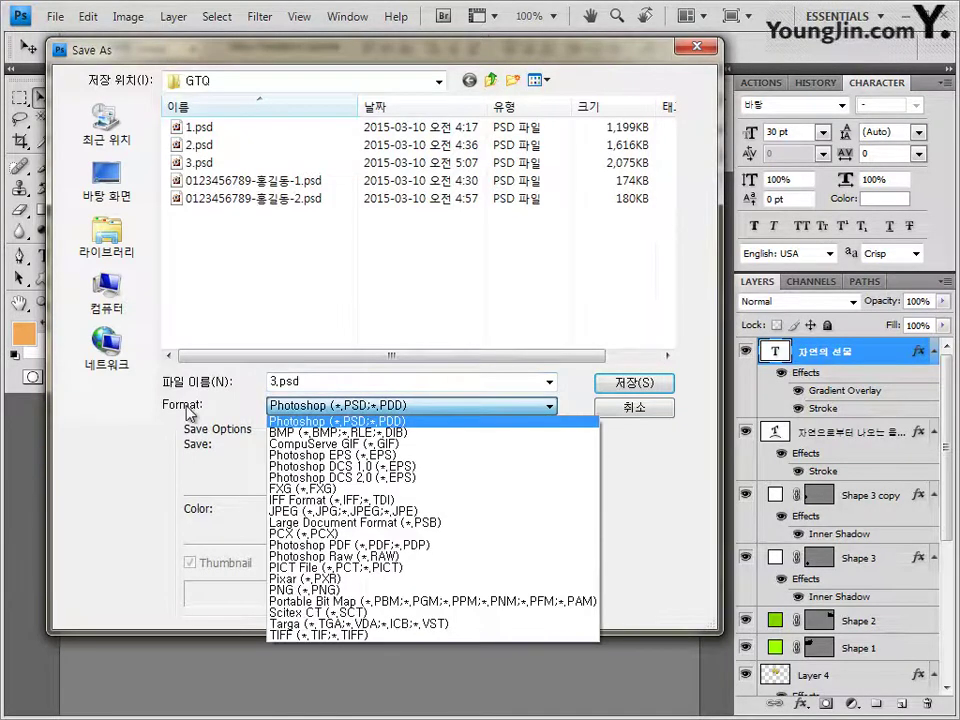
pyautogui.click(333, 512)
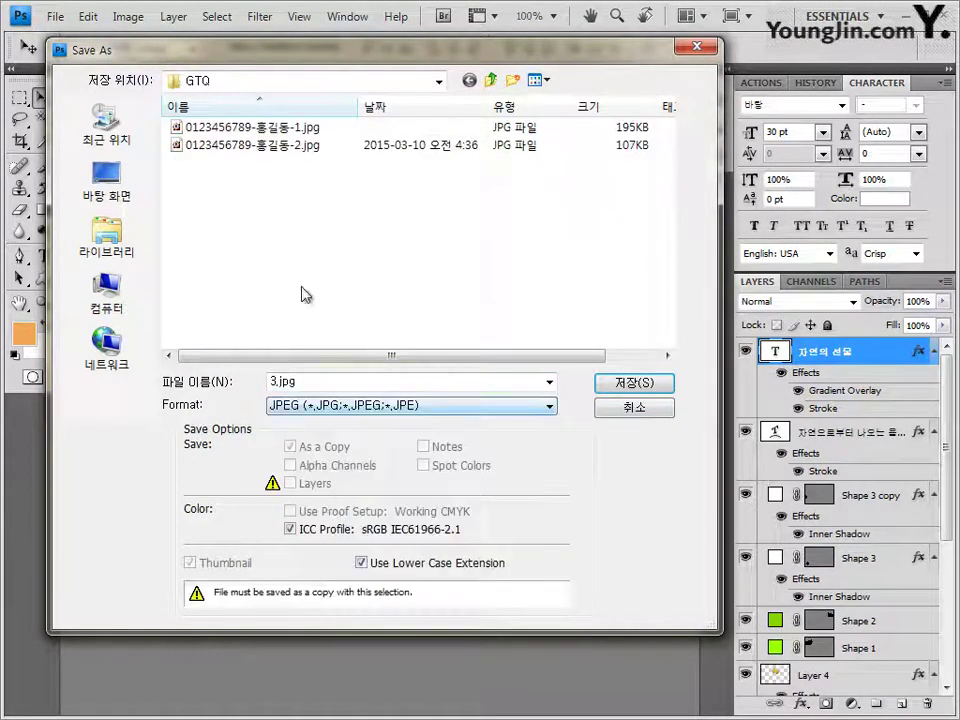
pyautogui.click(274, 145)
pyautogui.click(373, 384)
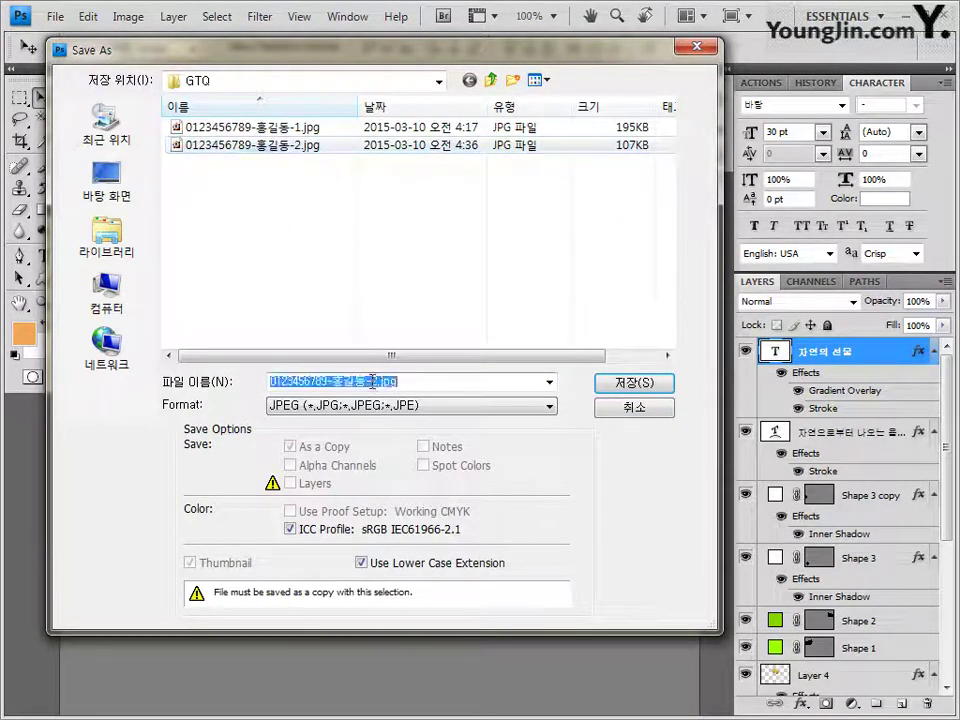
pyautogui.doubleClick(374, 381)
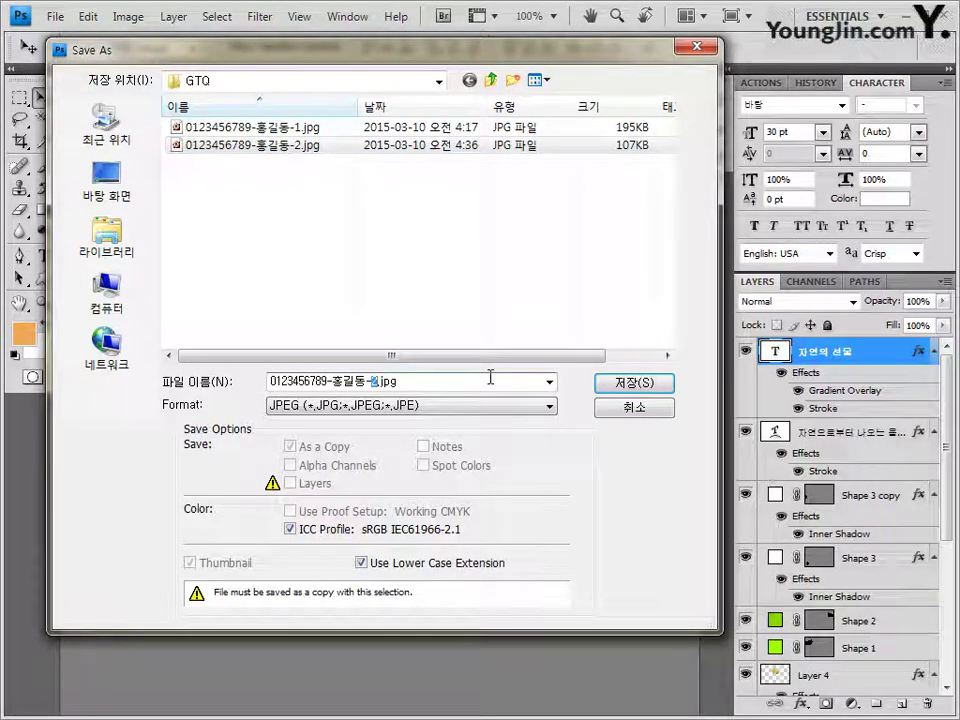
pyautogui.click(632, 386)
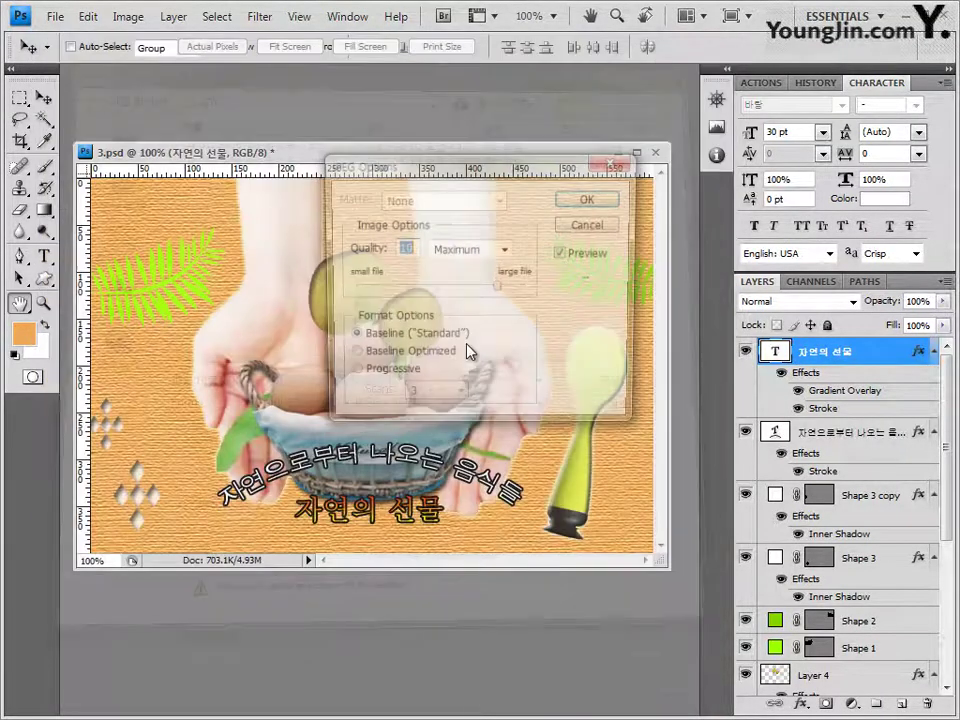
pyautogui.moveTo(497, 287); pyautogui.dragTo(468, 287)
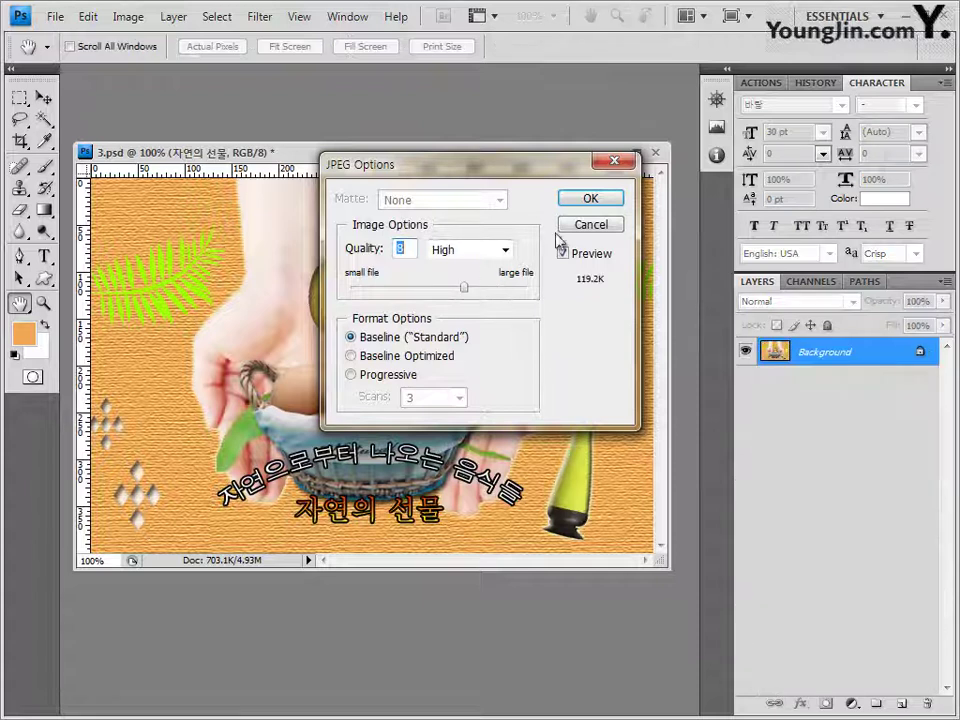
pyautogui.click(590, 198)
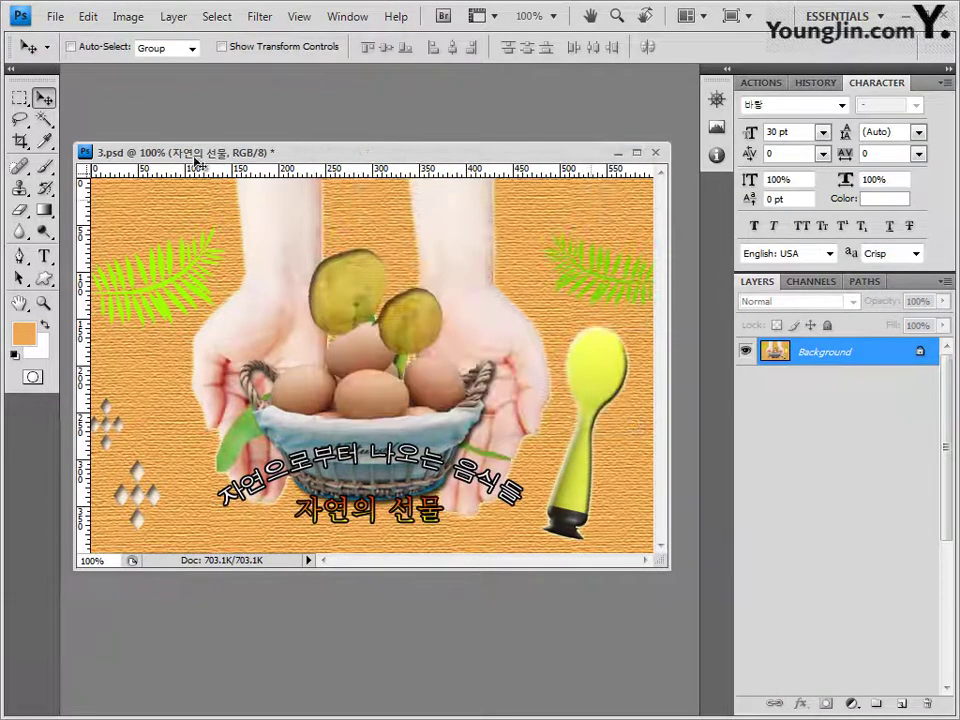
# Step: Resize the image to 60 pixels wide with proportions constrained
pyautogui.click(123, 18)
pyautogui.click(160, 152)
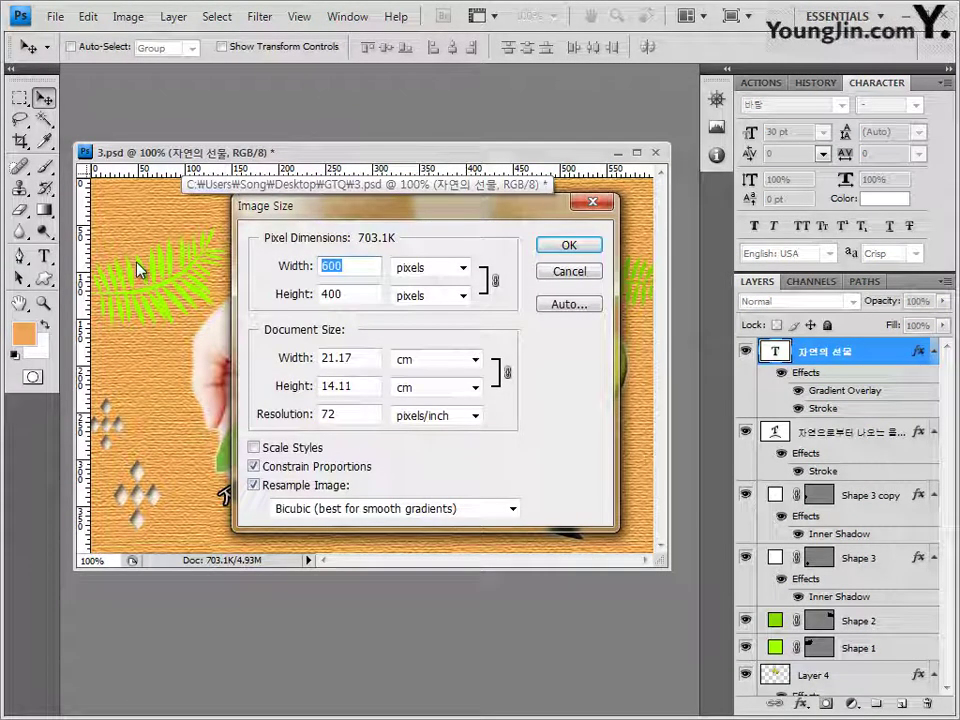
pyautogui.write('60')
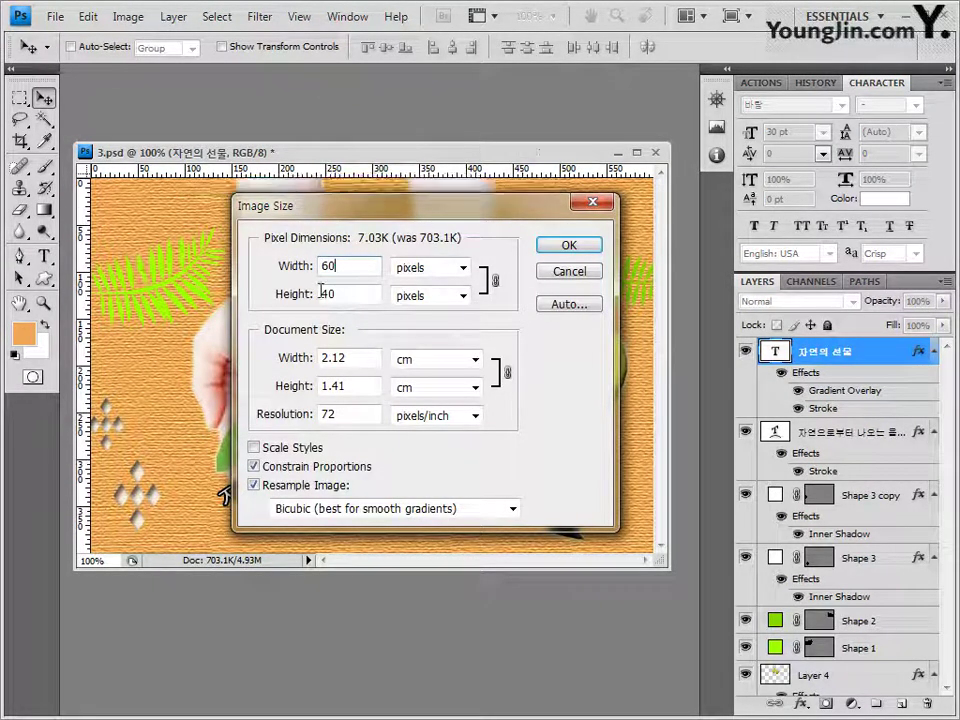
pyautogui.click(593, 248)
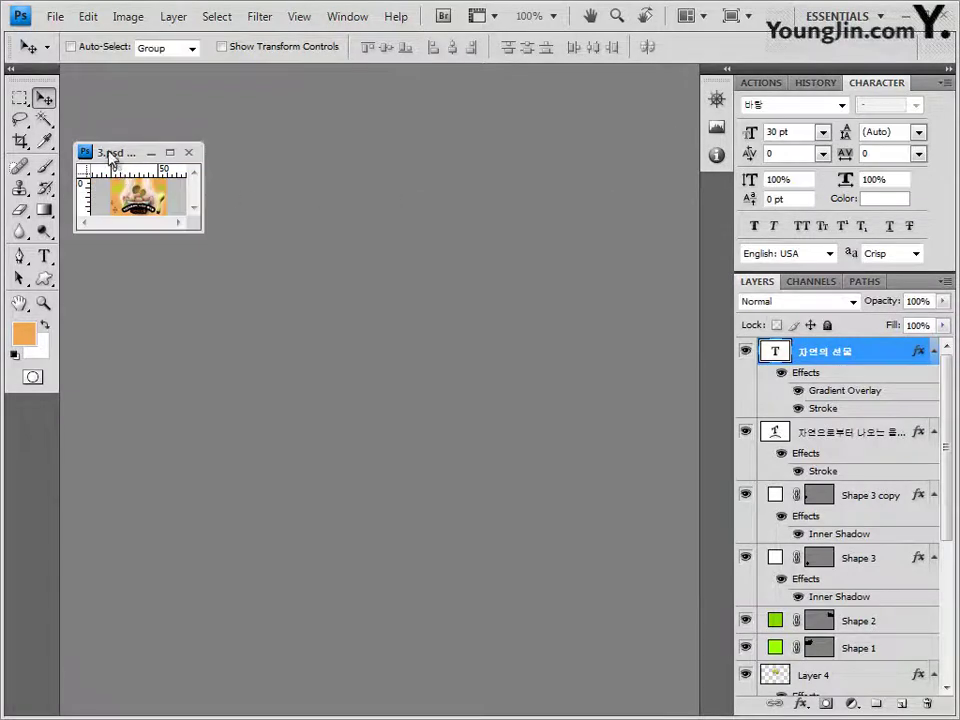
# Step: Save the reduced image as a PSD in the GTQ folder, reusing the examinee number-and-name file name with final digit 3, and close it
pyautogui.moveTo(112, 158); pyautogui.dragTo(195, 158)
pyautogui.click(55, 17)
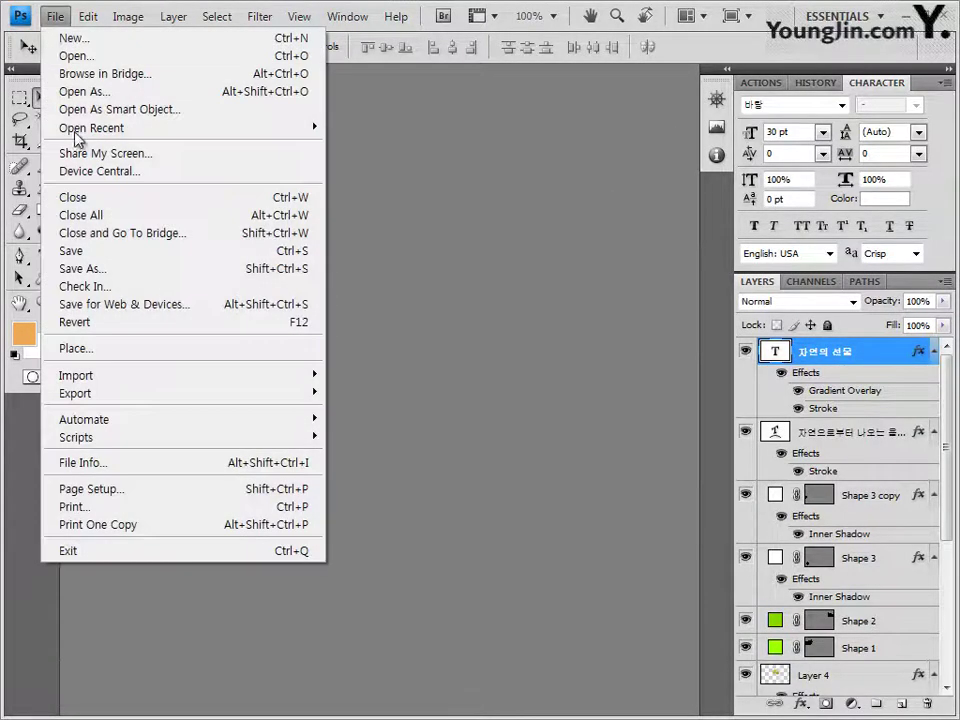
pyautogui.click(97, 270)
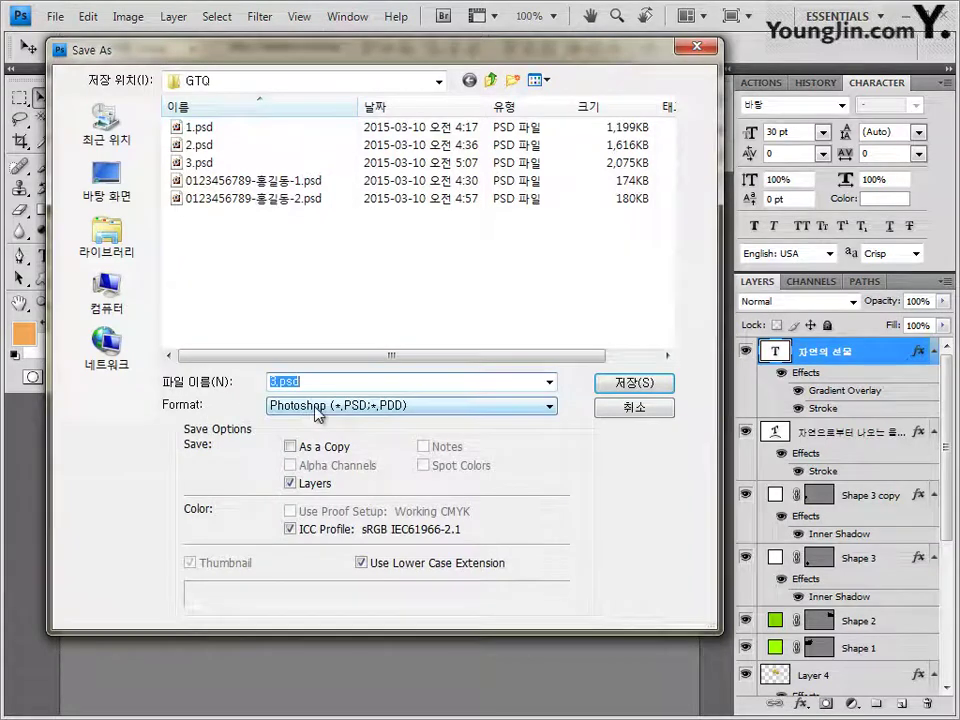
pyautogui.click(300, 198)
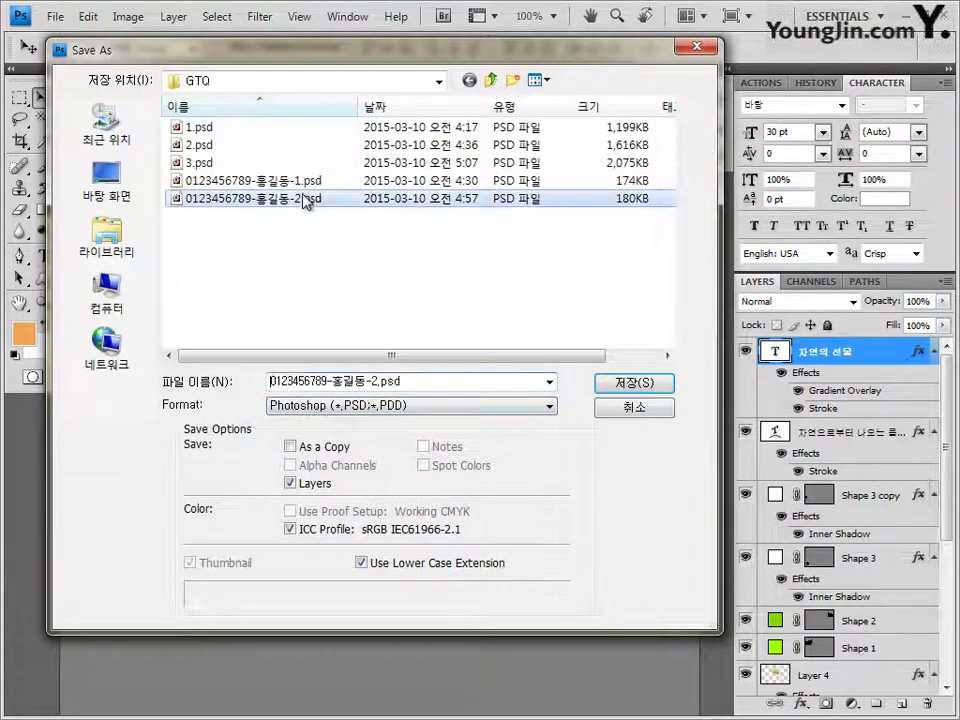
pyautogui.doubleClick(375, 380)
pyautogui.click(375, 380)
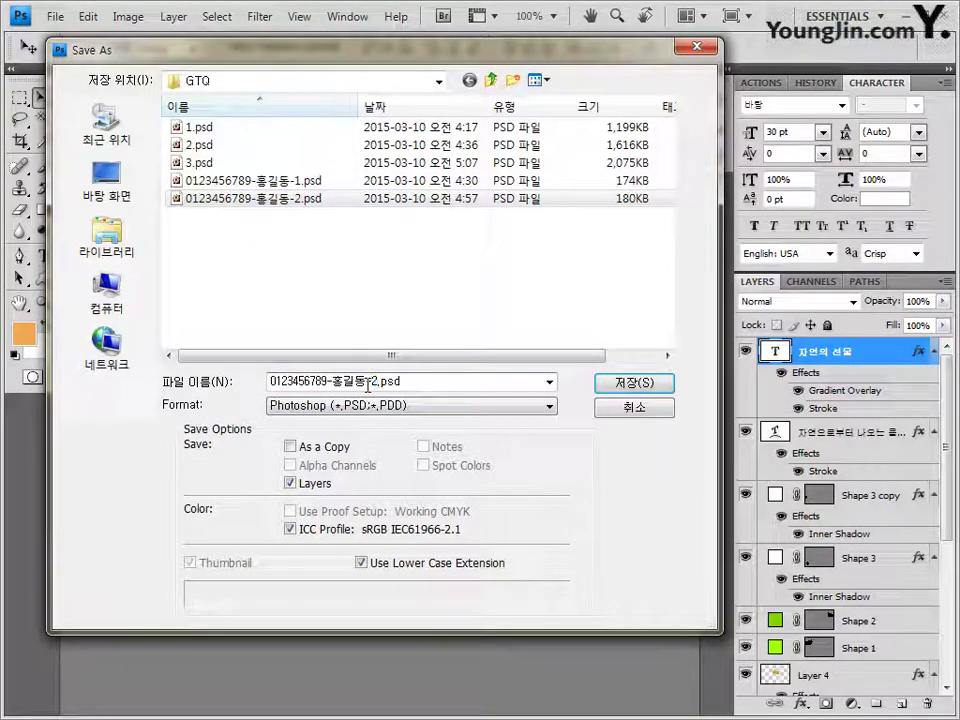
pyautogui.press('BackSpace')
pyautogui.write('1')
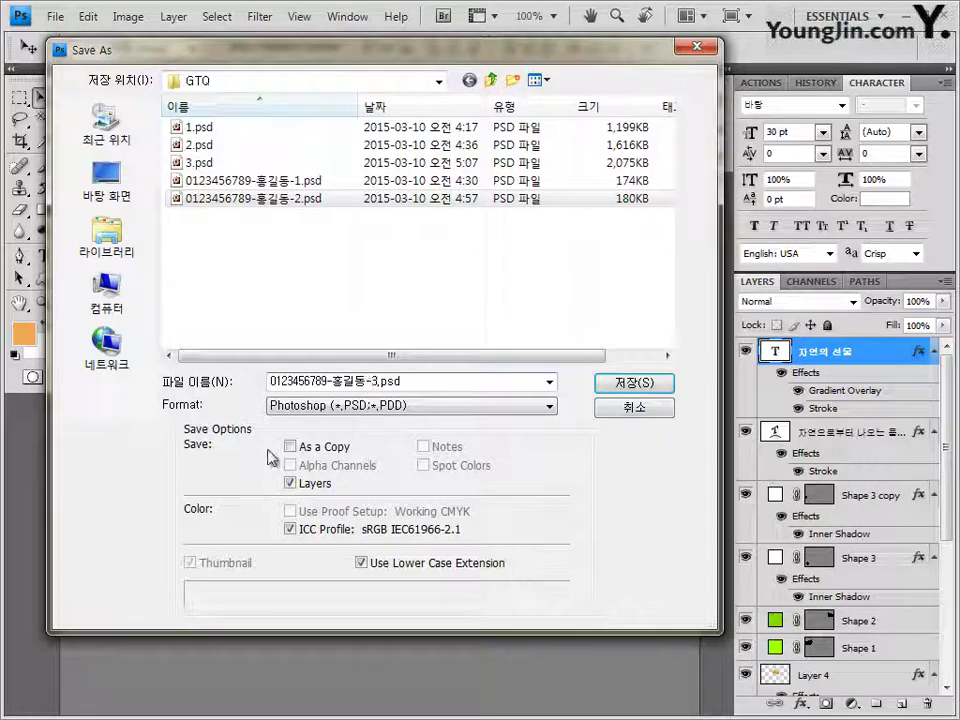
pyautogui.click(658, 385)
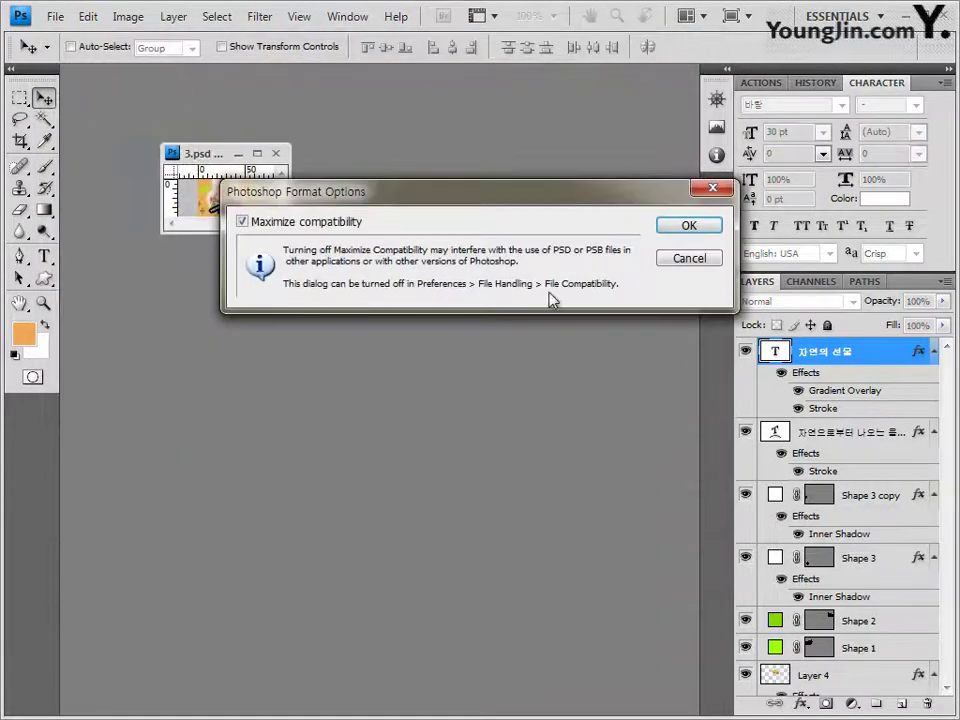
pyautogui.click(689, 226)
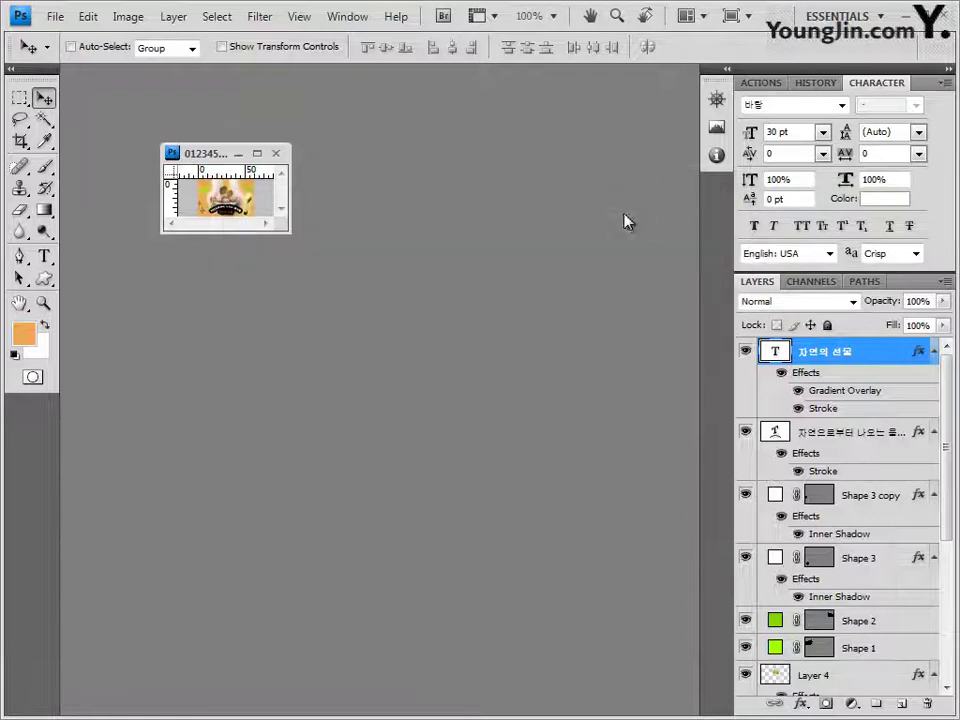
pyautogui.click(276, 153)
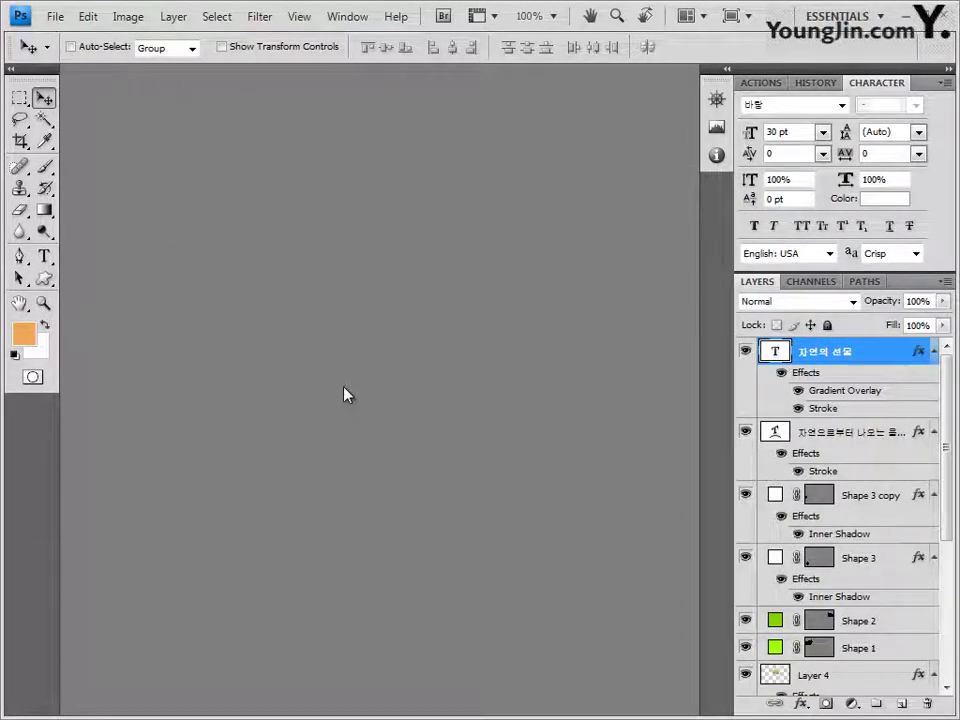
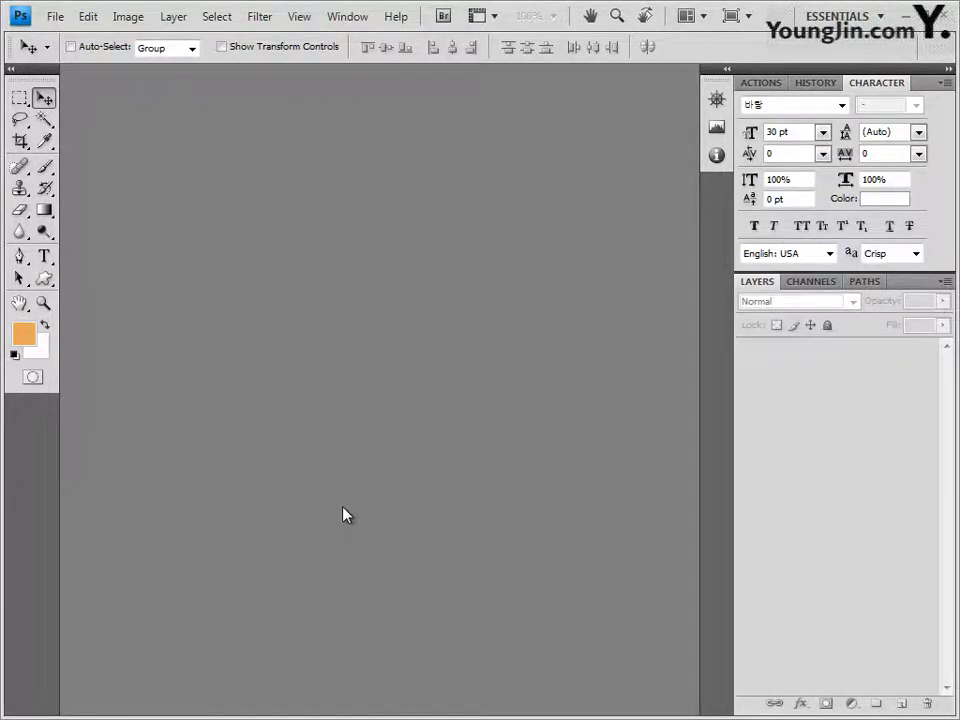
# Step: Create a 600 x 400 pixel RGB document at 72 pixels/inch with a white background and guides every 100 pixels
pyautogui.hotkey('ctrl', 'n')
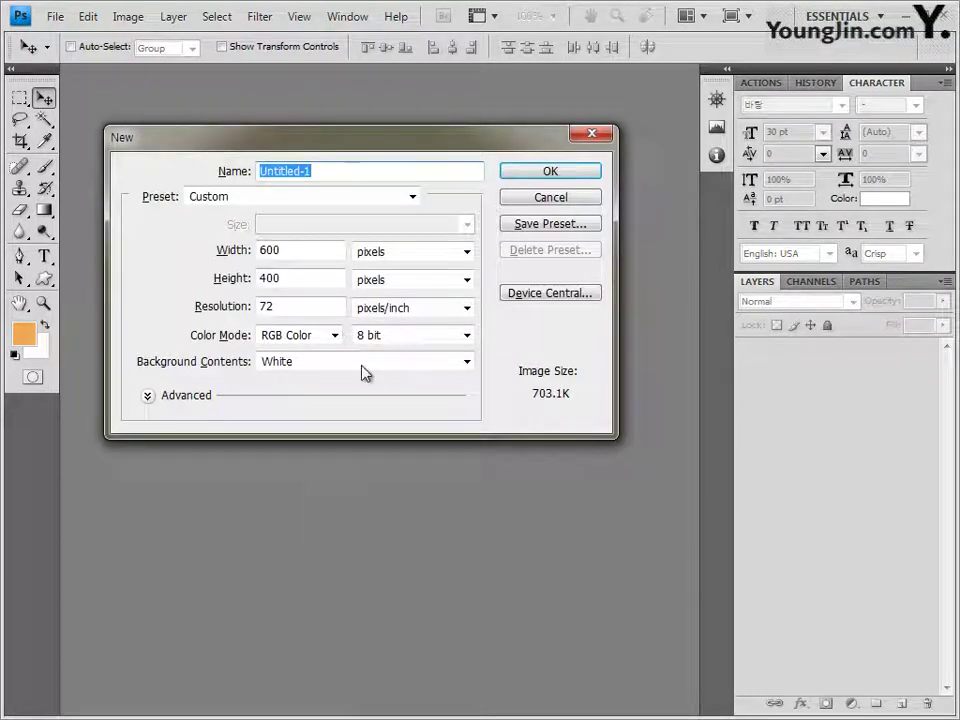
pyautogui.click(550, 174)
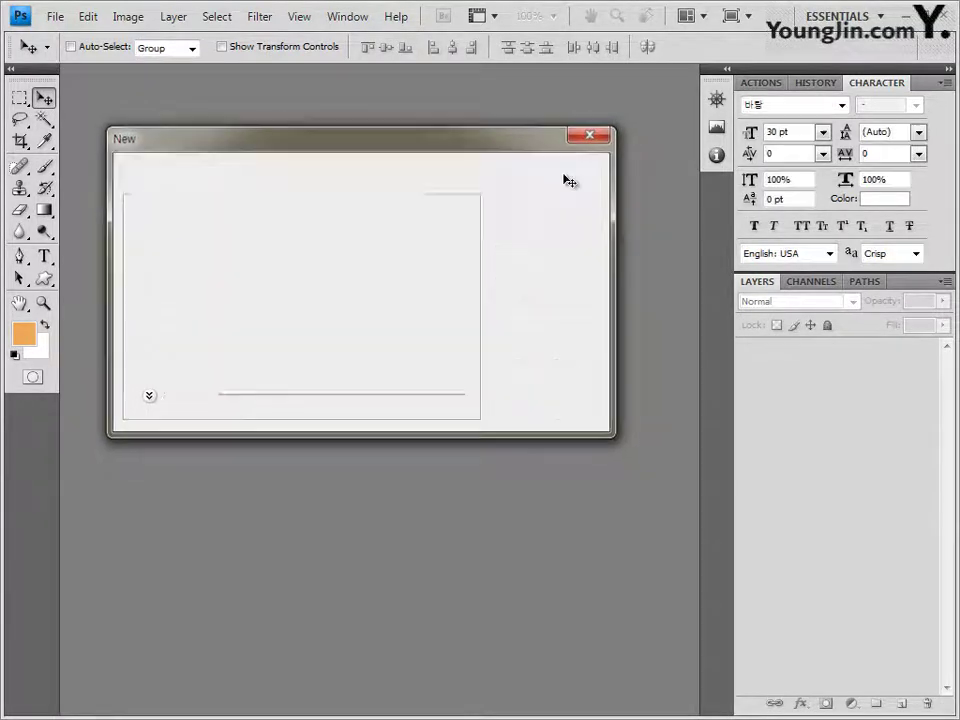
pyautogui.moveTo(140, 74); pyautogui.dragTo(92, 157)
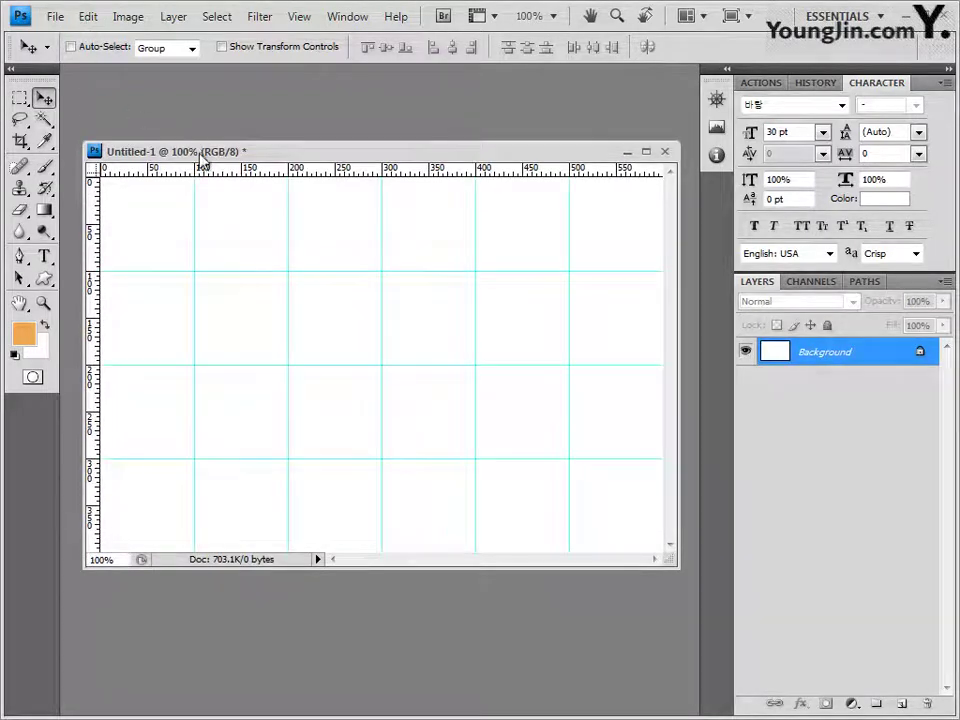
pyautogui.moveTo(199, 153); pyautogui.dragTo(219, 138)
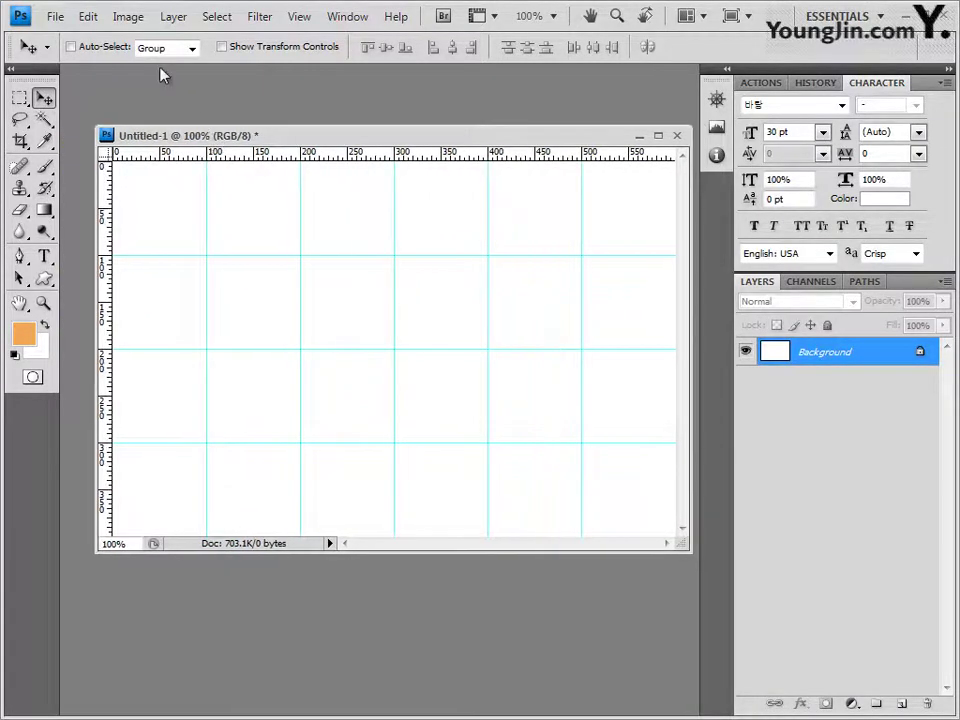
# Step: Save the new document as 4.psd in the GTQ folder
pyautogui.click(55, 16)
pyautogui.click(90, 263)
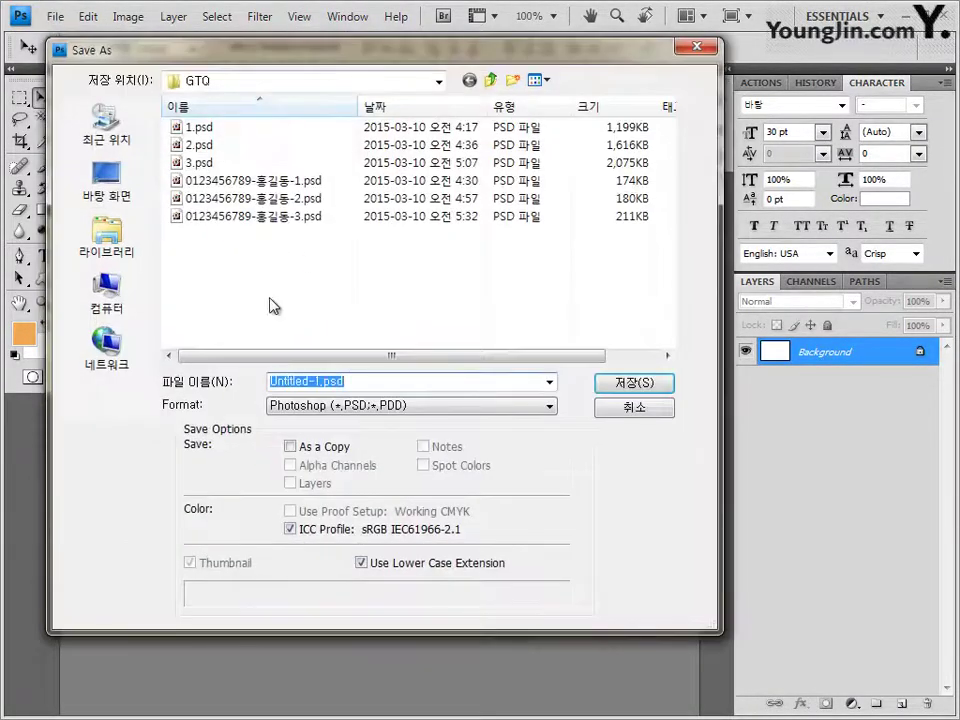
pyautogui.write('4')
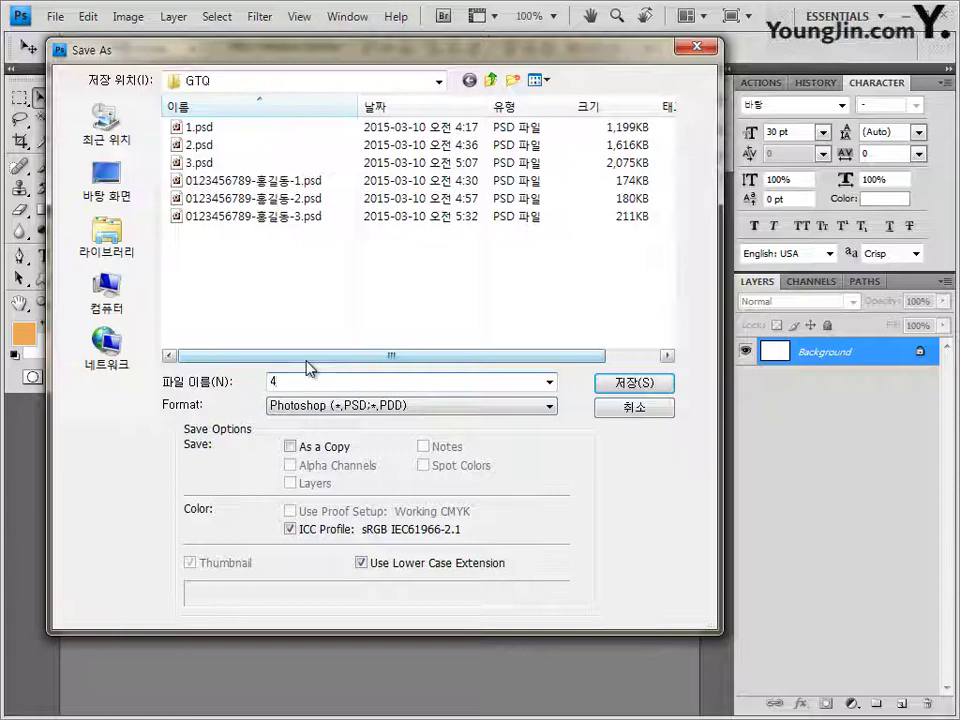
pyautogui.press('Escape')
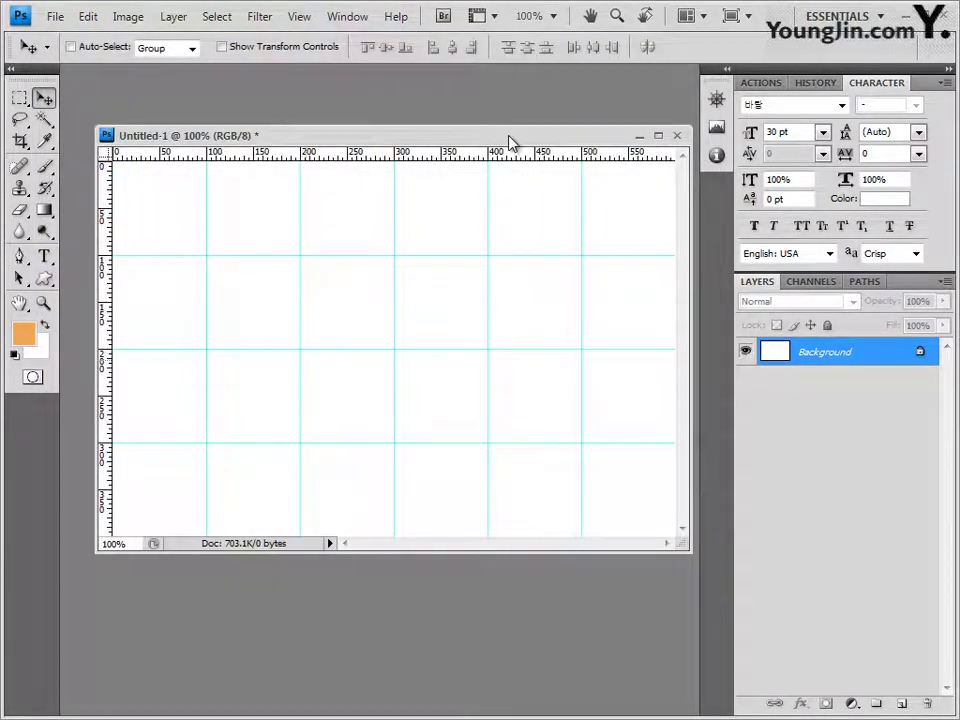
pyautogui.moveTo(508, 140); pyautogui.dragTo(499, 156)
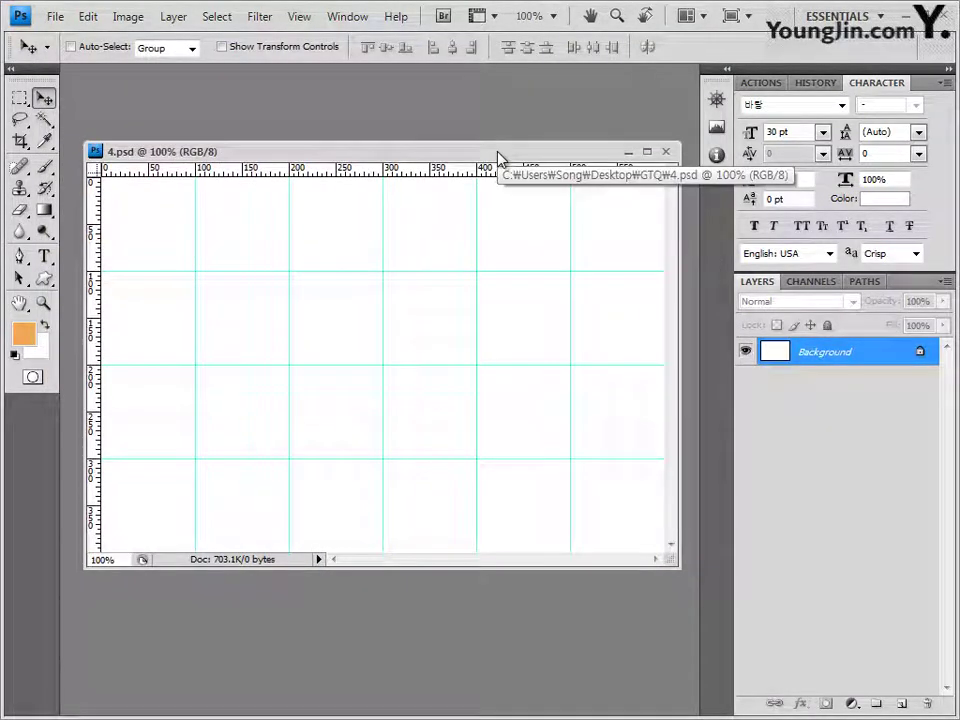
# Step: Copy the whole 2급-9.JPG photo from the 기출문제09 folder into 4.psd as a new layer and close the source photo
pyautogui.hotkey('alt', 'Tab')
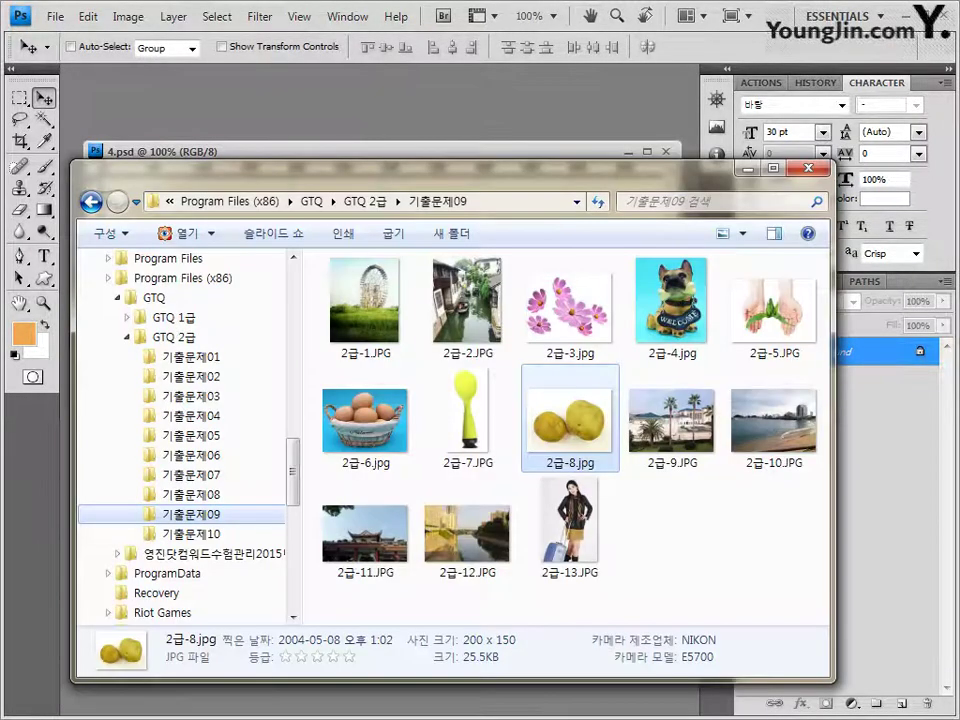
pyautogui.moveTo(670, 420); pyautogui.dragTo(285, 216)
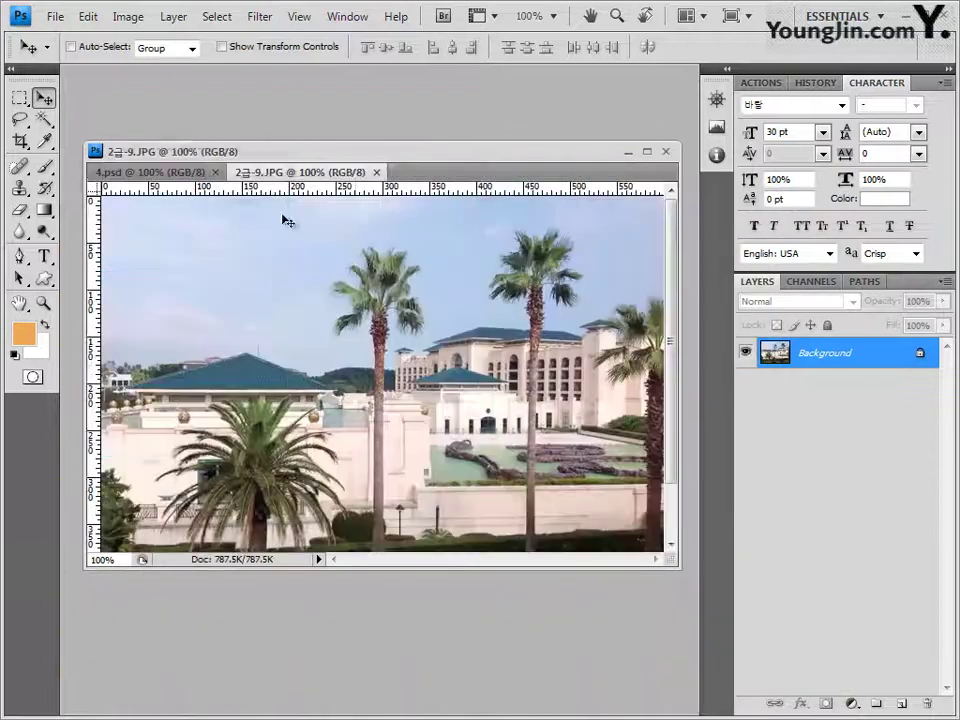
pyautogui.hotkey('ctrl', 'a')
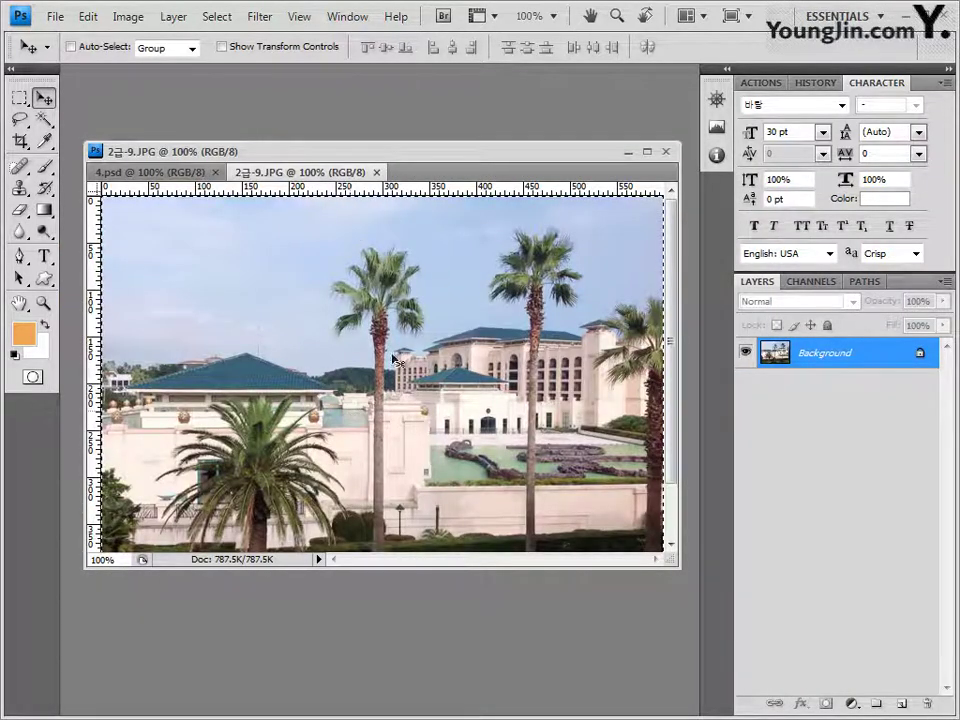
pyautogui.click(377, 172)
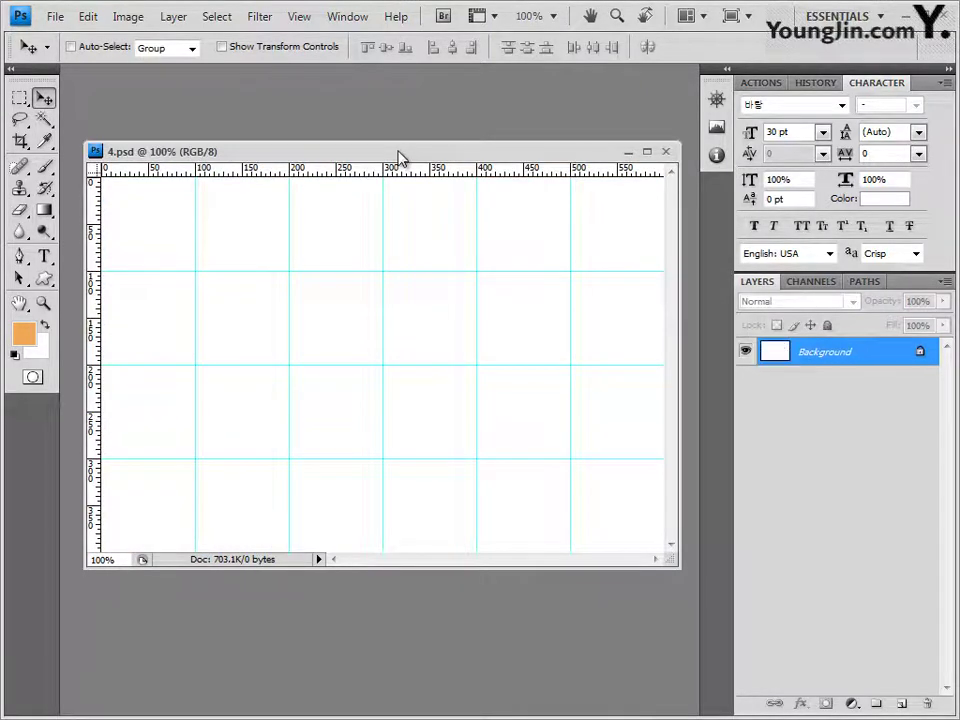
pyautogui.hotkey('ctrl', 'v')
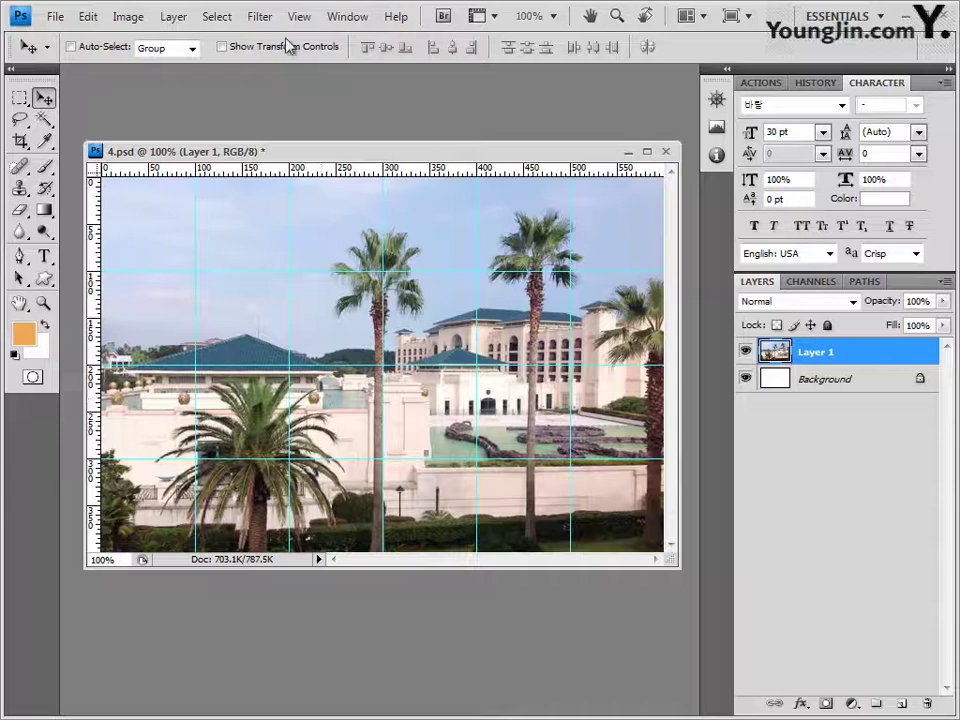
# Step: Apply the Artistic filter Rough Pastels to the palm-tree photo layer with stroke length 6, stroke detail 4, Canvas texture and relief 20
pyautogui.click(260, 16)
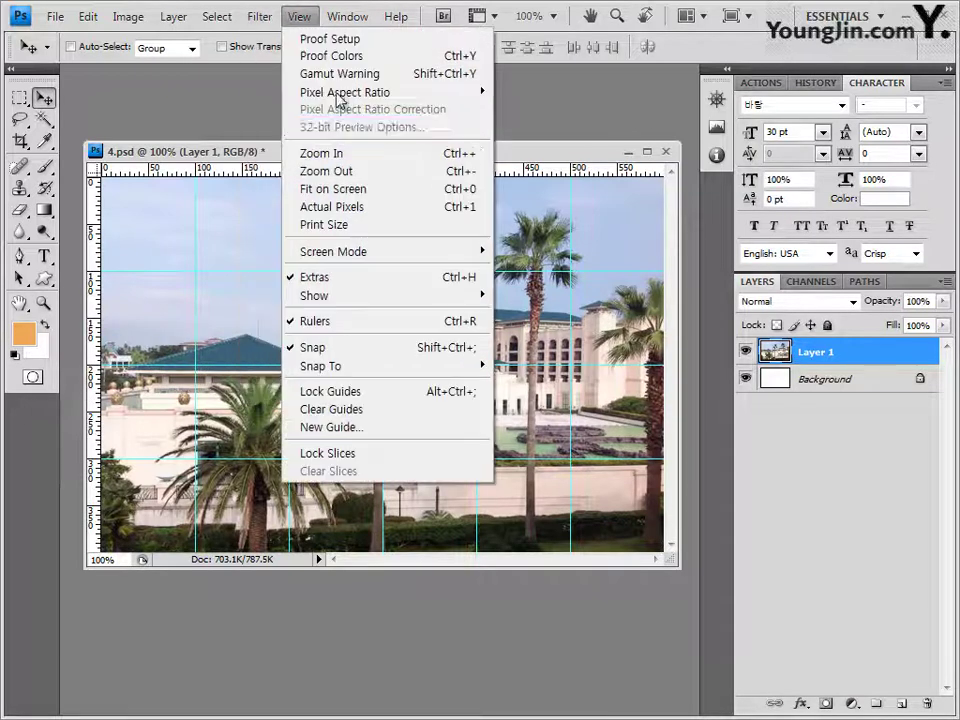
pyautogui.moveTo(278, 152)
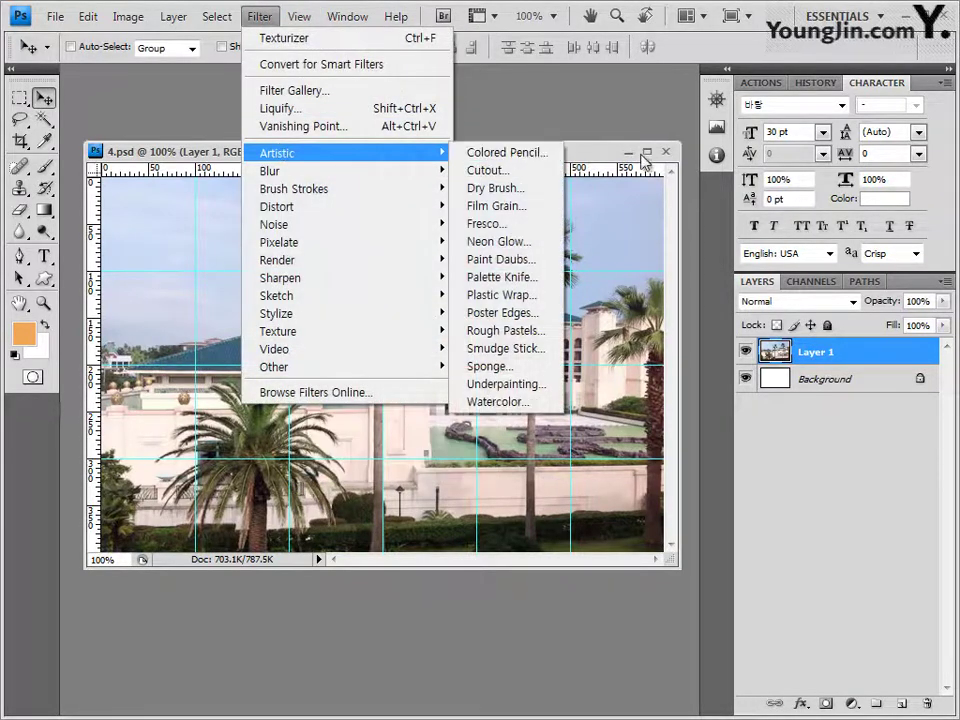
pyautogui.click(522, 331)
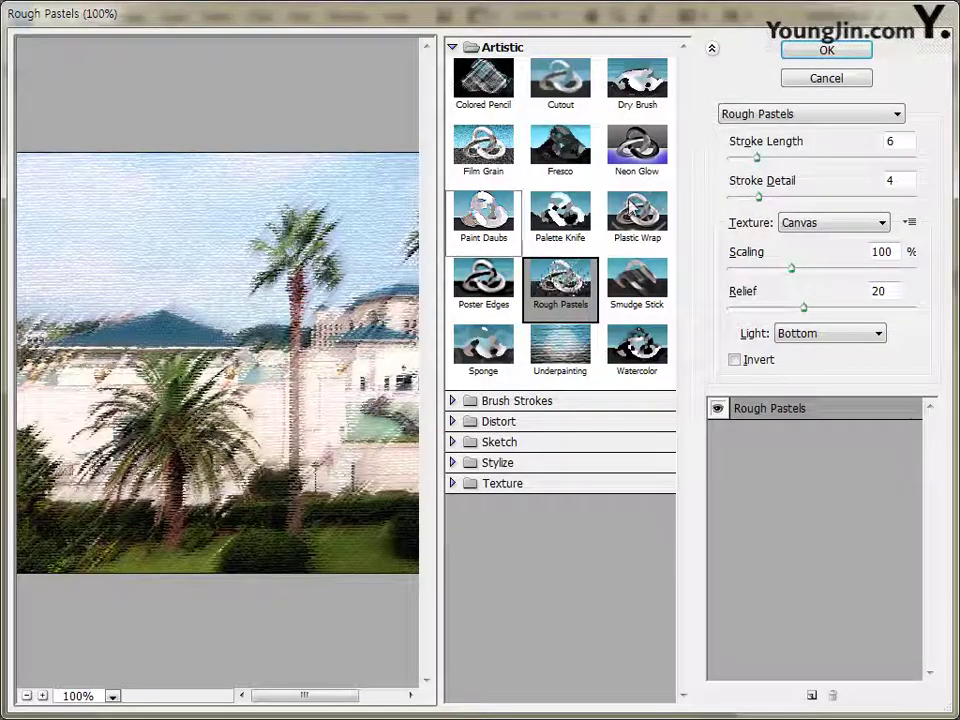
pyautogui.click(843, 58)
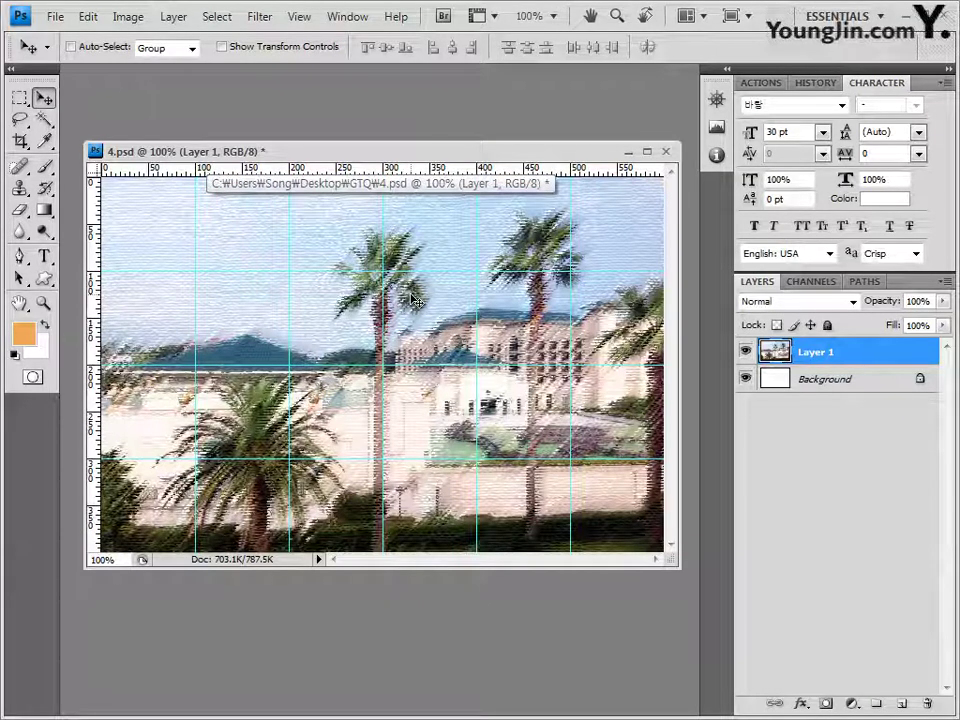
# Step: Move the palm-tree photo layer straight up until its lower edge meets the bottom of the canvas
pyautogui.moveTo(415, 298); pyautogui.dragTo(414, 279)
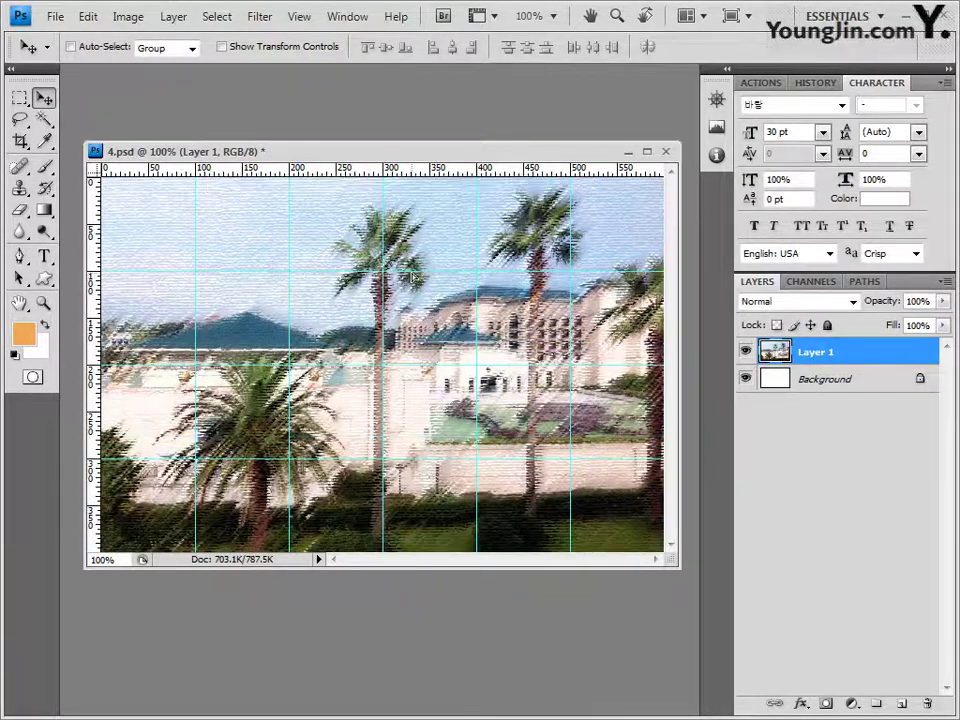
pyautogui.hotkey('shift', 'Up')
pyautogui.hotkey('shift', 'Up')
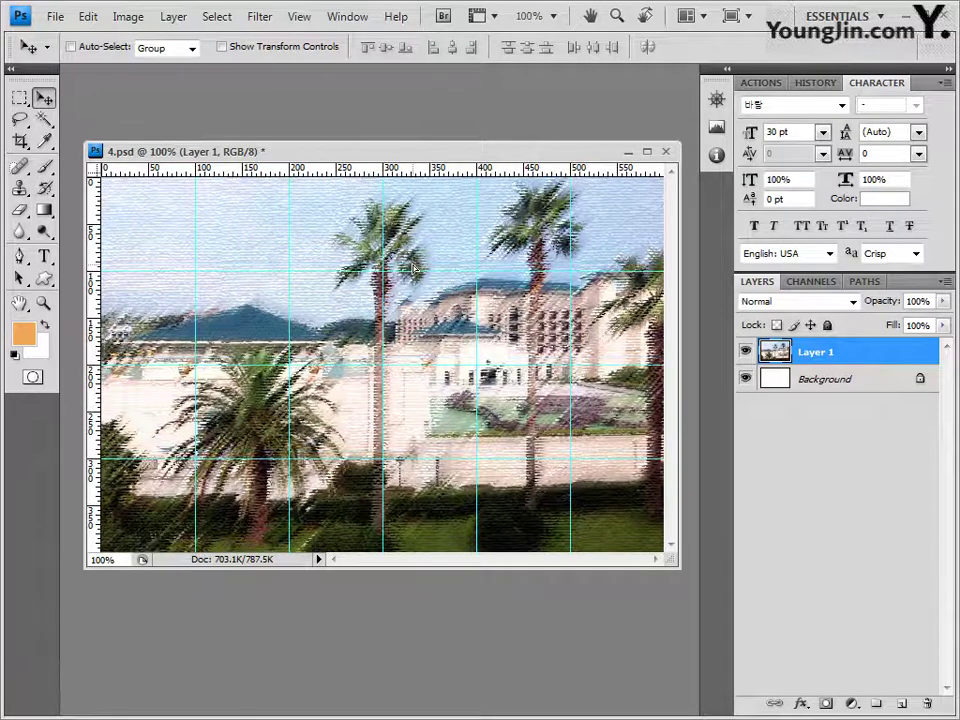
pyautogui.hotkey('shift', 'Up')
pyautogui.hotkey('shift', 'Up')
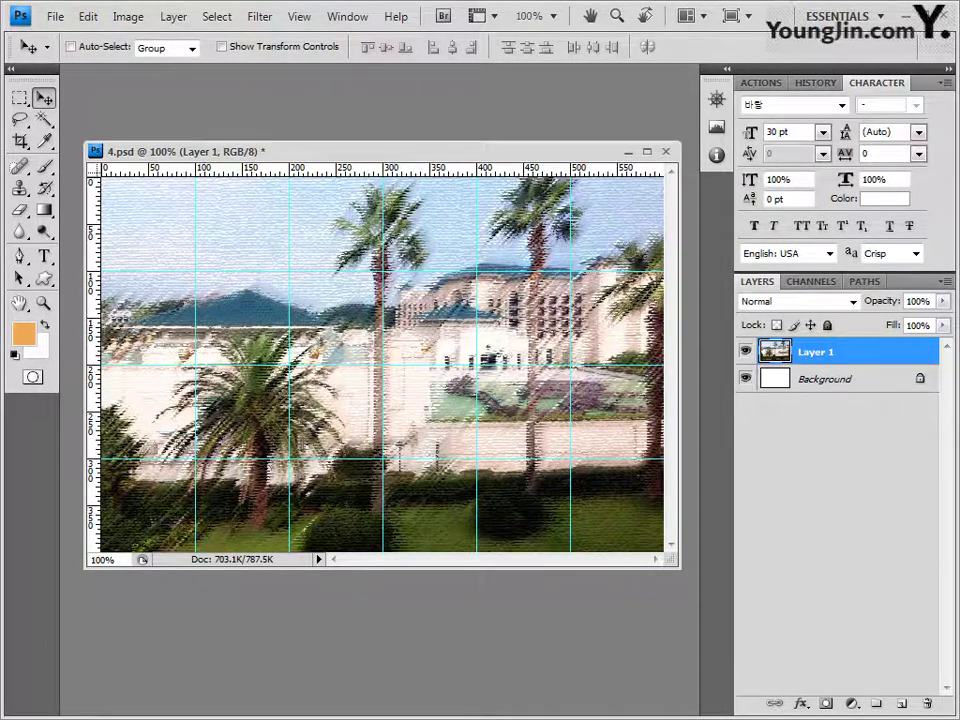
# Step: Copy the whole 2급-10.JPG photo into 4.psd as a new layer and move it down about 90 pixels
pyautogui.hotkey('alt', 'Tab')
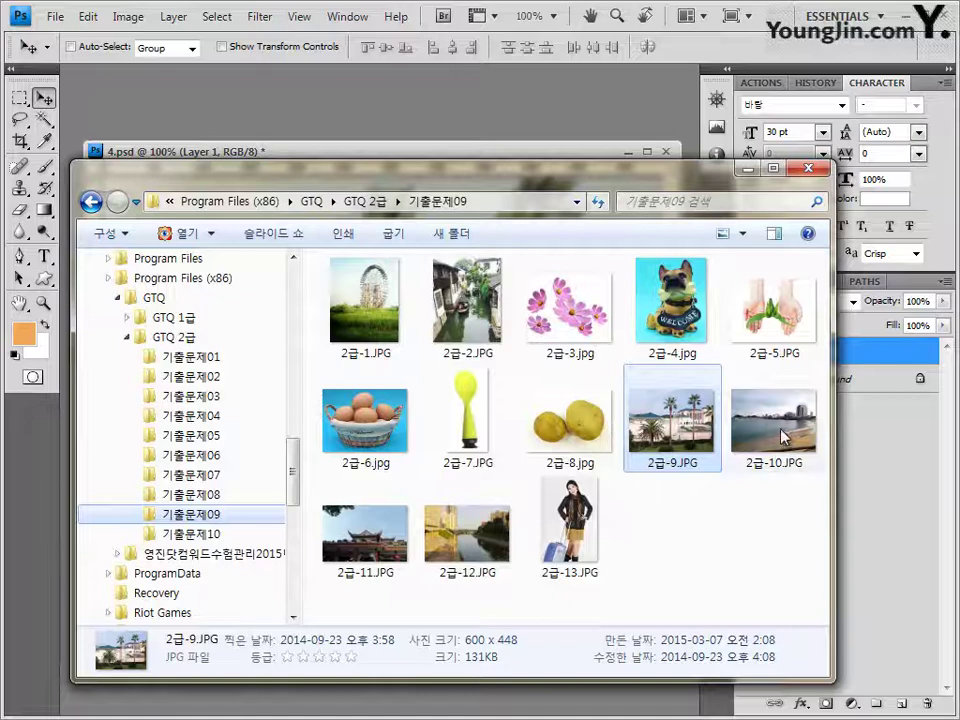
pyautogui.press('Right')
pyautogui.press('Return')
pyautogui.moveTo(110, 71); pyautogui.dragTo(374, 261)
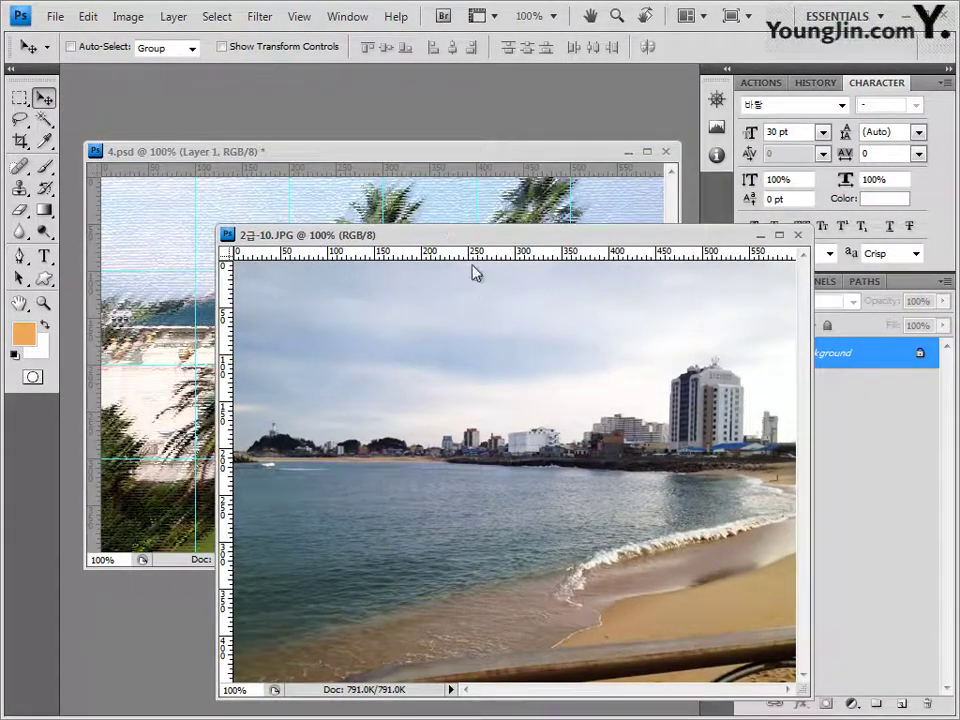
pyautogui.hotkey('ctrl', 'a')
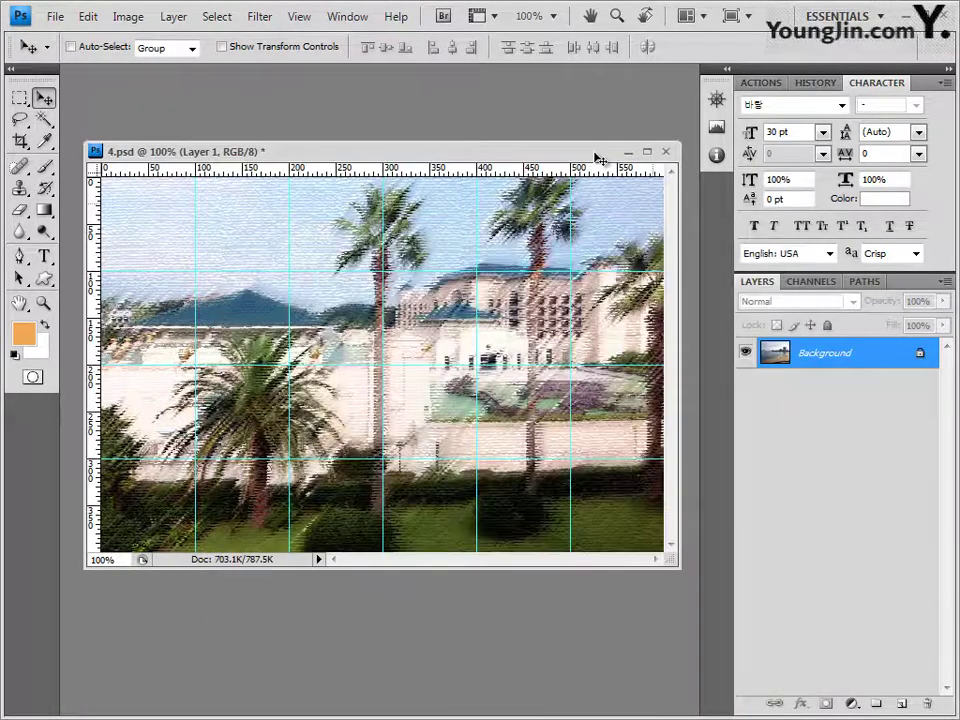
pyautogui.hotkey('ctrl', 'v')
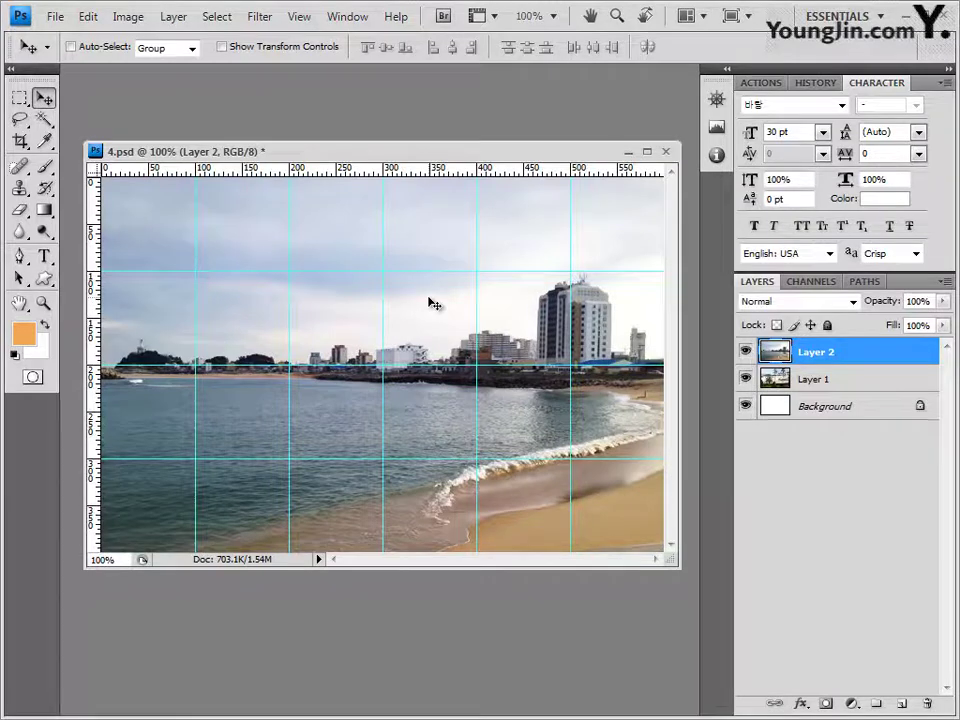
pyautogui.moveTo(431, 302); pyautogui.dragTo(433, 387)
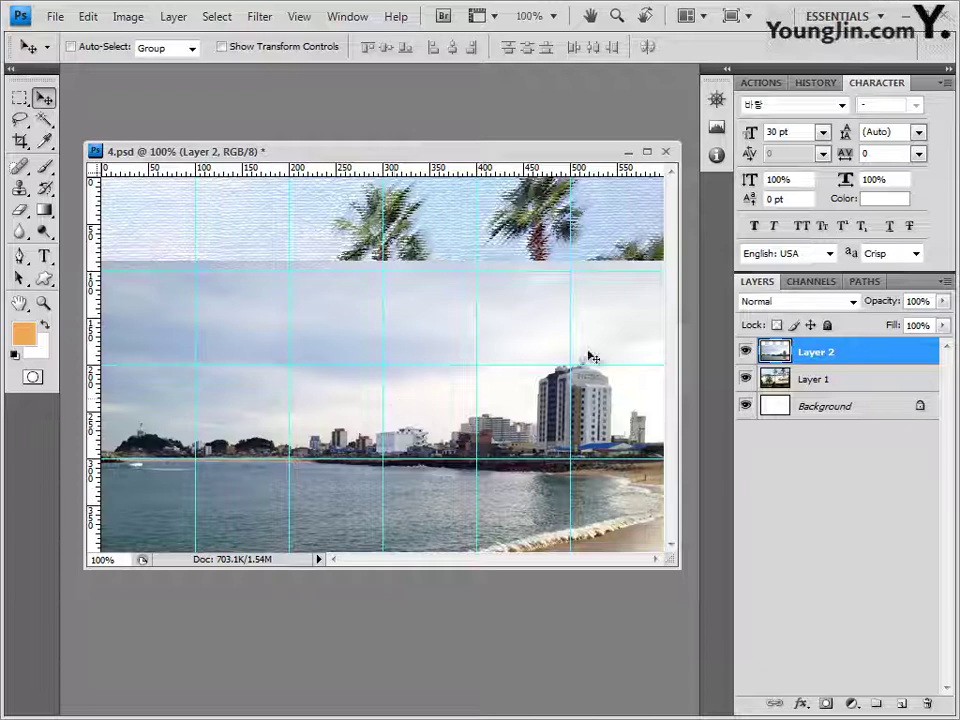
# Step: Apply the Rough Pastels filter to the seaside city photo layer with stroke length 6, stroke detail 4, Canvas texture and relief 20
pyautogui.click(260, 17)
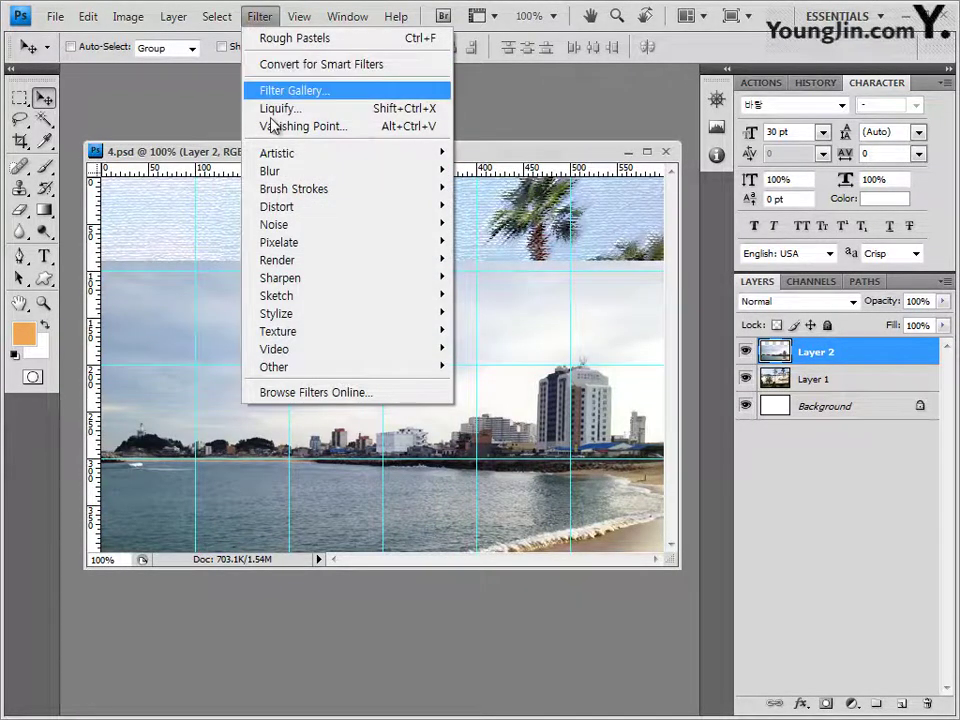
pyautogui.moveTo(400, 158)
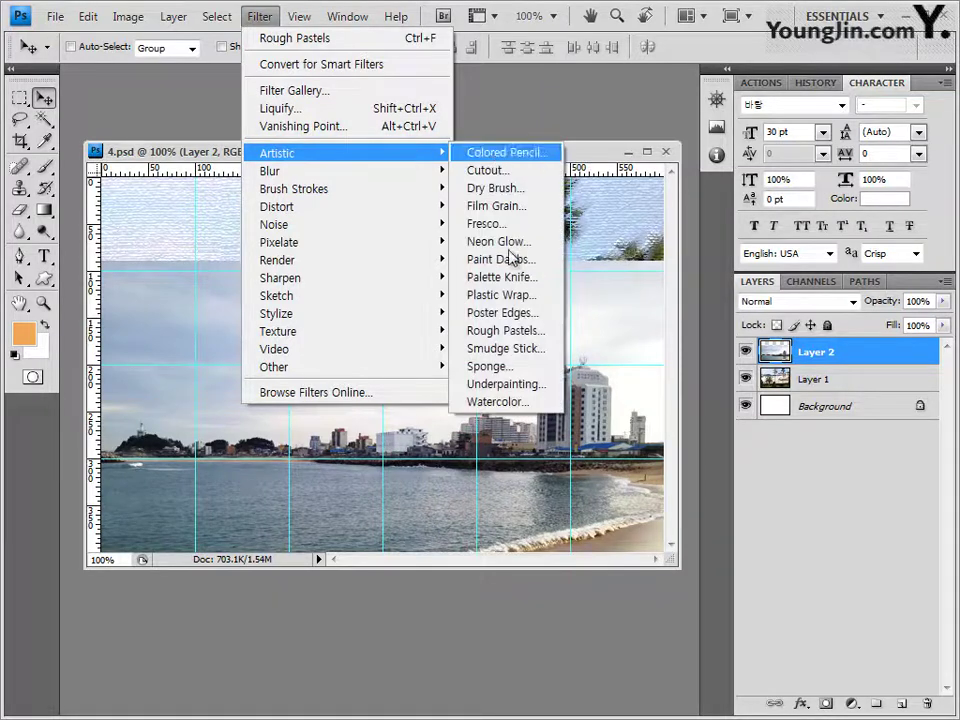
pyautogui.click(515, 334)
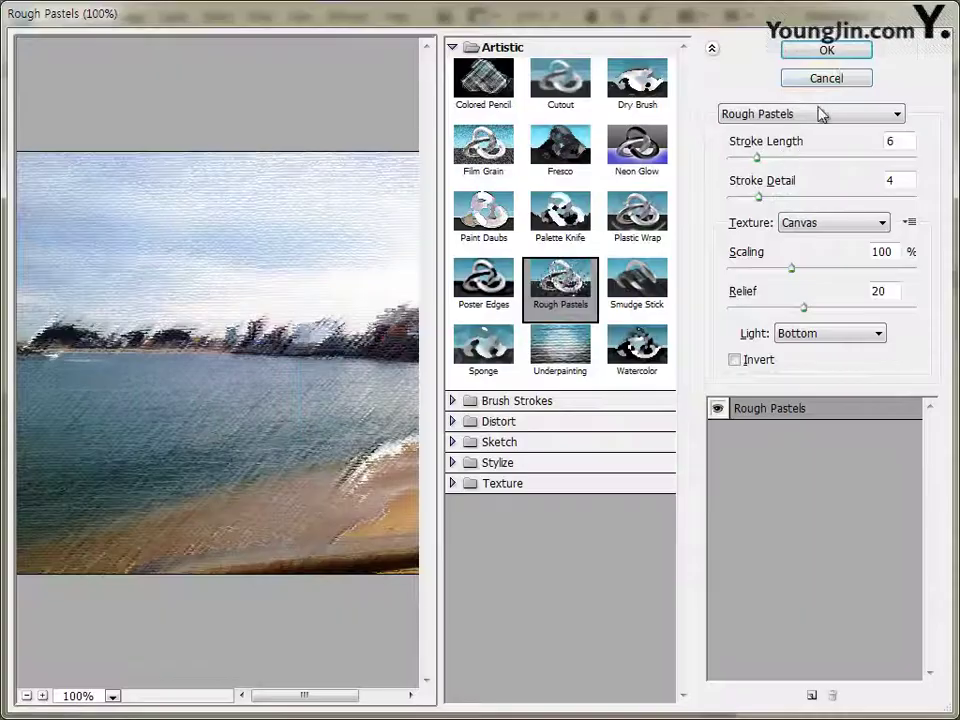
pyautogui.click(840, 54)
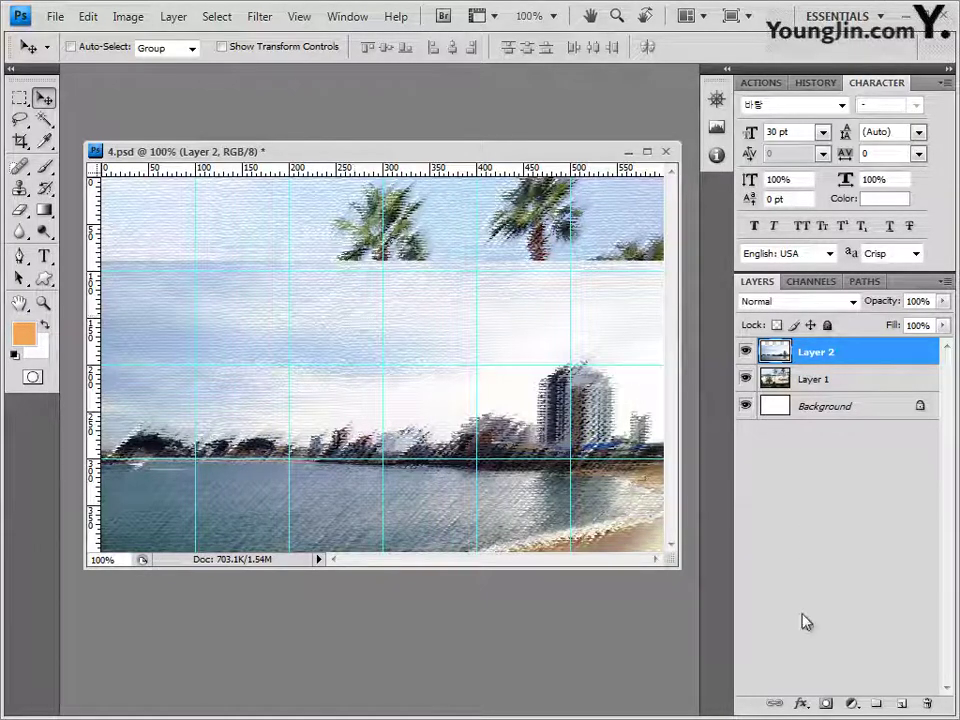
# Step: Add a layer mask to the seaside photo layer and fade out its upper part with a downward black-to-white linear gradient
pyautogui.click(824, 704)
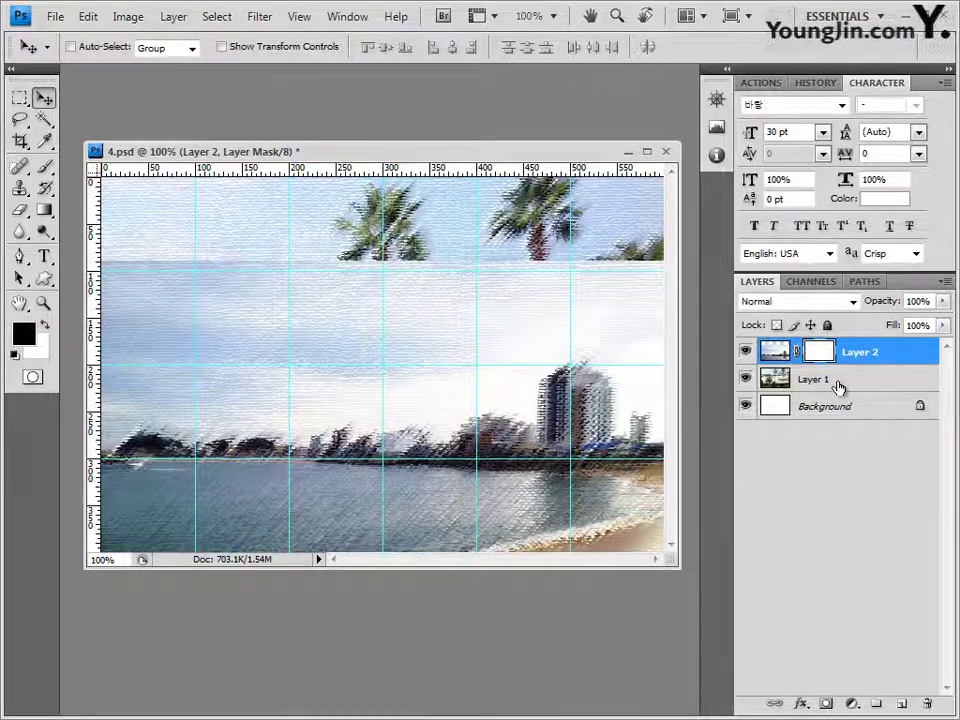
pyautogui.click(48, 213)
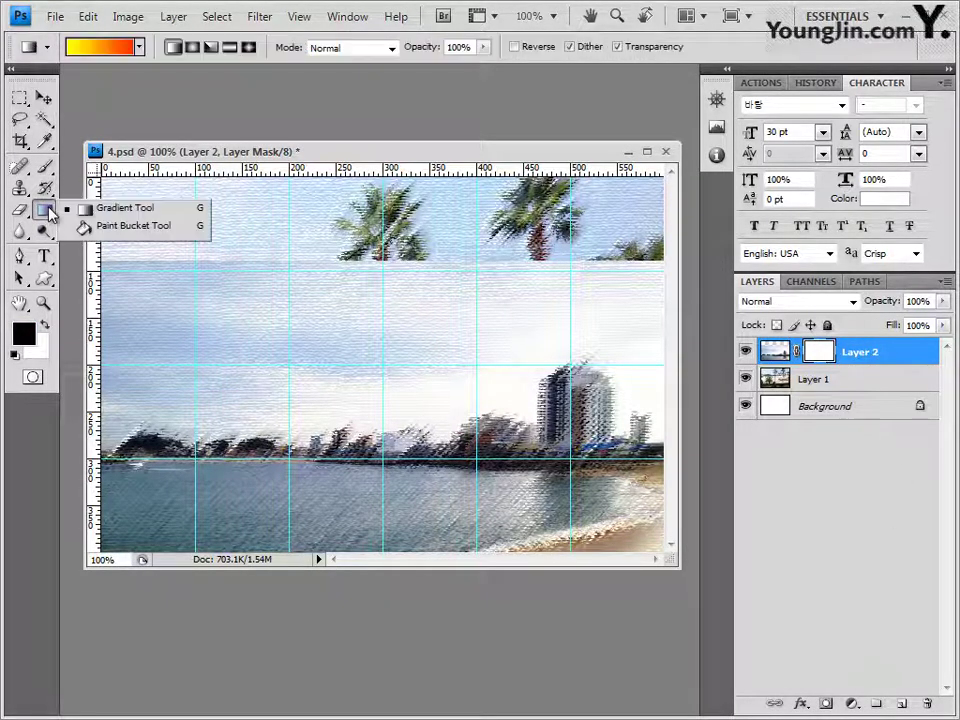
pyautogui.click(118, 207)
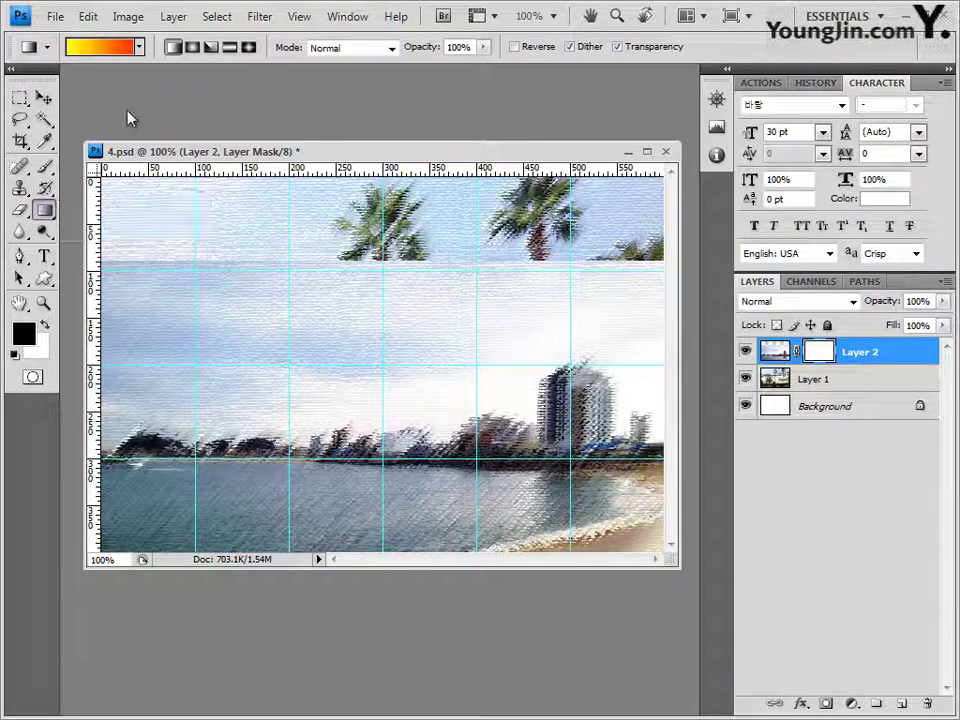
pyautogui.click(140, 48)
pyautogui.click(101, 78)
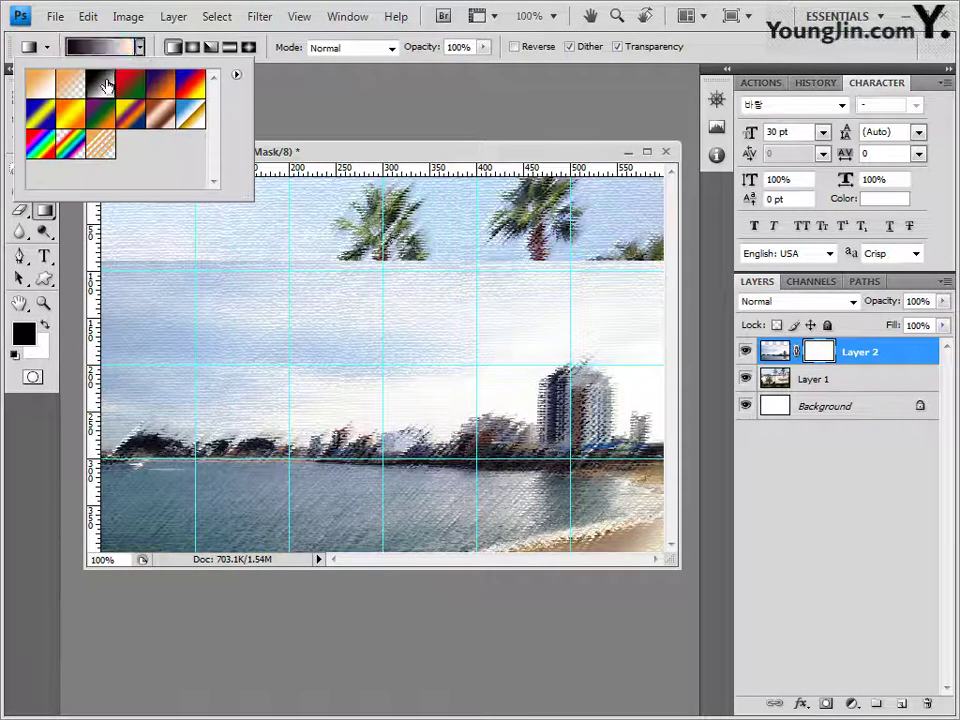
pyautogui.click(260, 110)
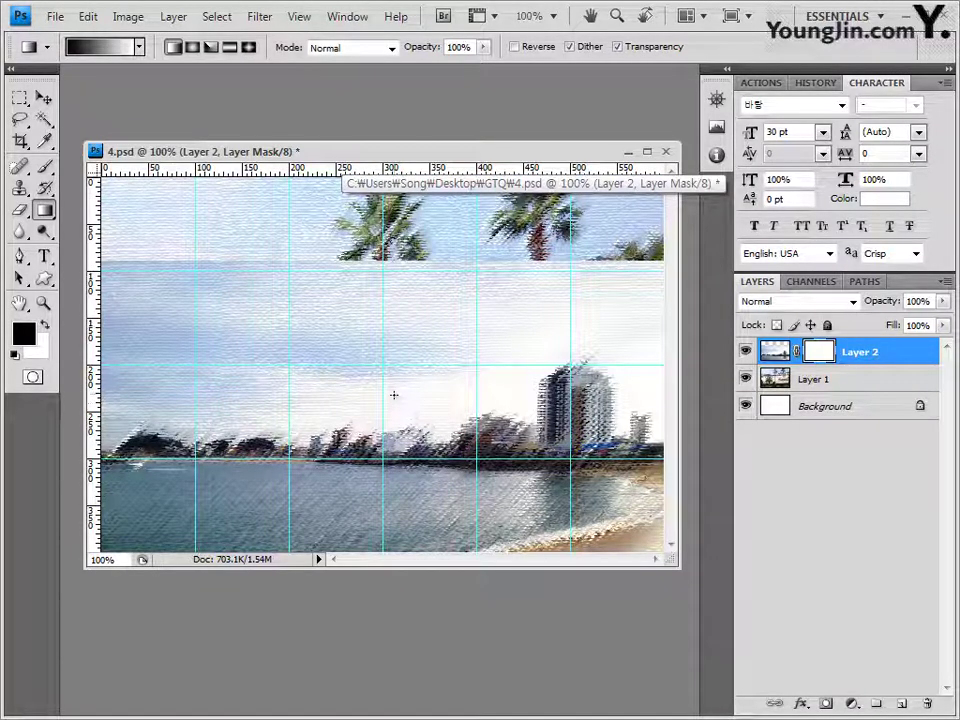
pyautogui.moveTo(383, 352); pyautogui.dragTo(400, 435)
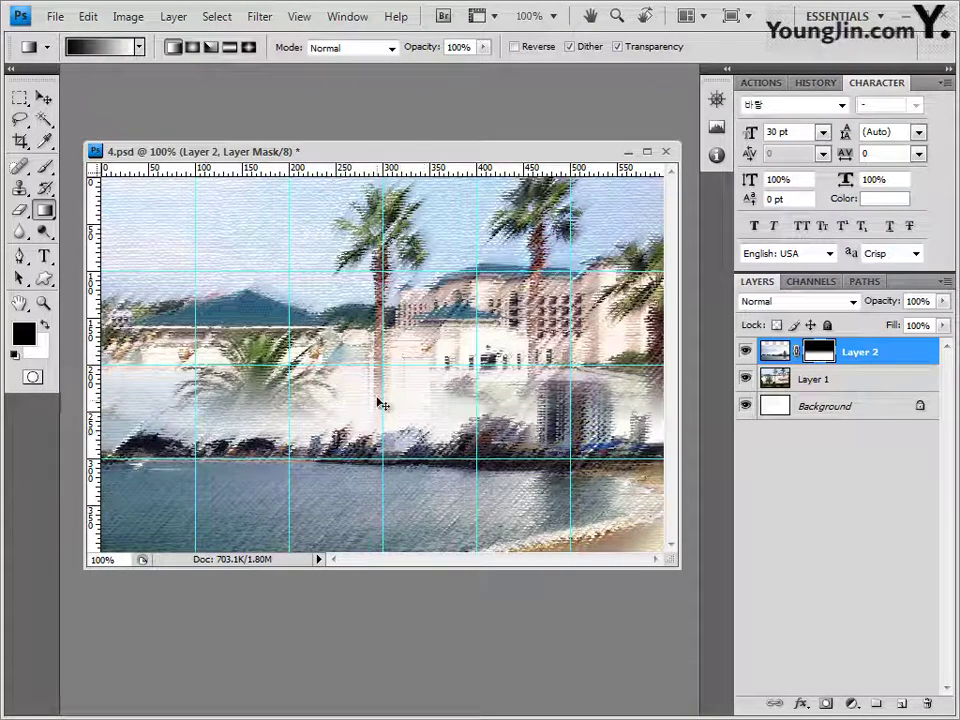
# Step: Redraw the mask gradient lower down until the palm-tree scene blends into the seaside photo just above the waterline
pyautogui.moveTo(382, 410); pyautogui.dragTo(358, 472)
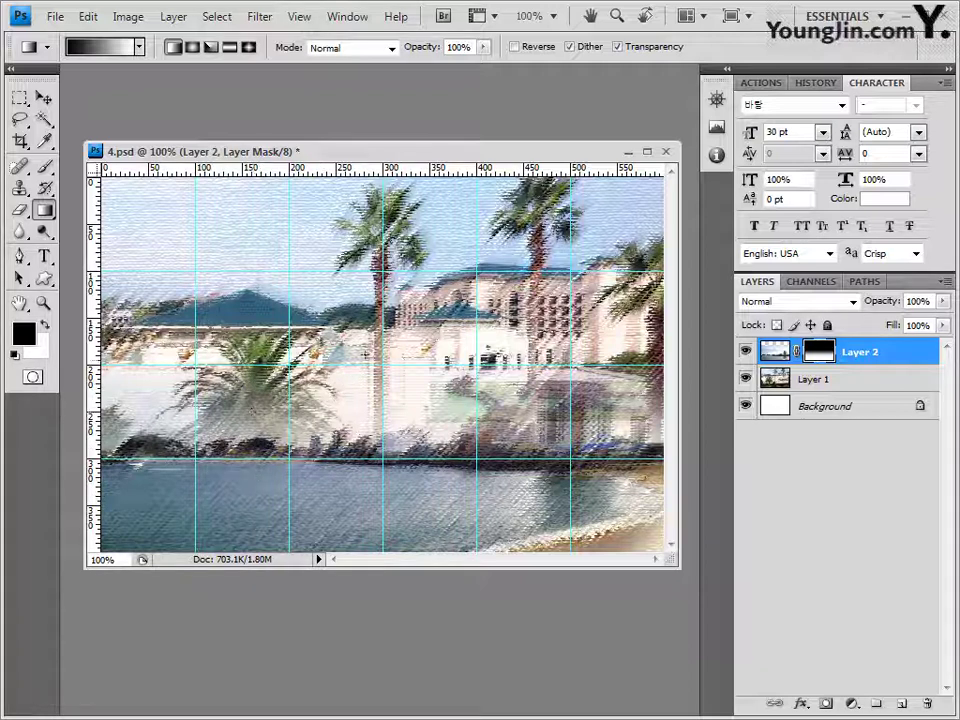
pyautogui.moveTo(232, 248); pyautogui.dragTo(232, 354)
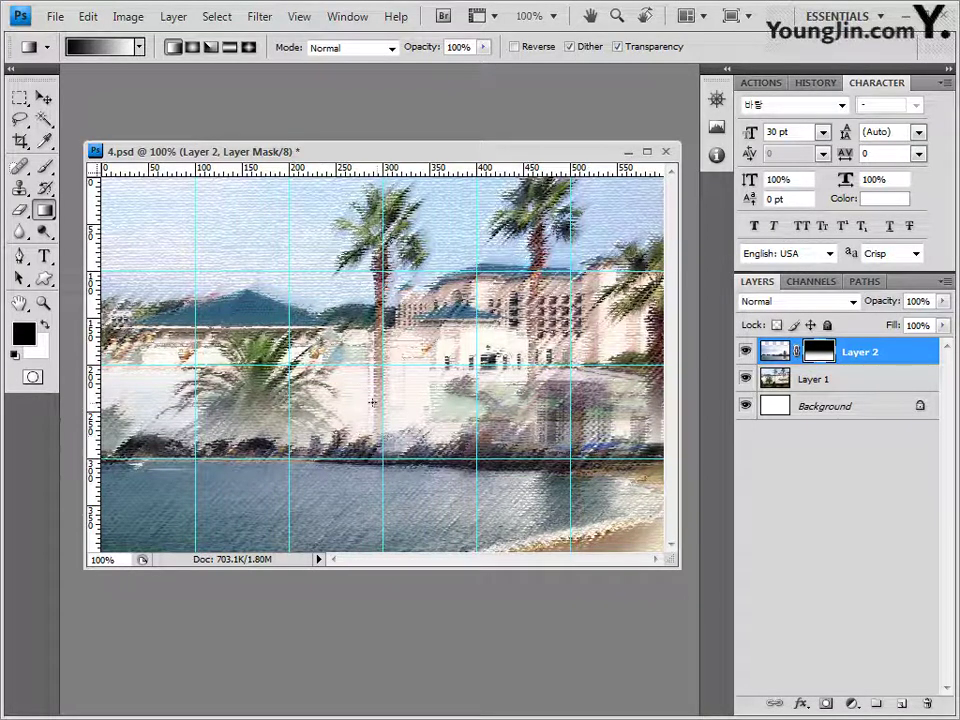
pyautogui.moveTo(381, 428); pyautogui.dragTo(372, 513)
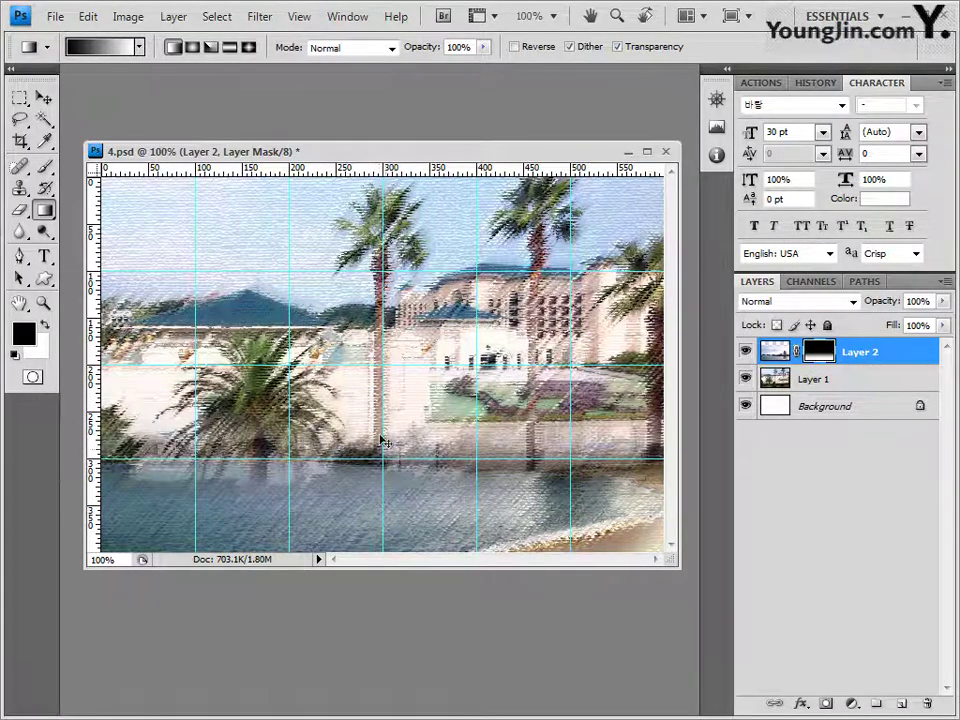
pyautogui.moveTo(302, 356); pyautogui.dragTo(286, 276)
pyautogui.moveTo(288, 363); pyautogui.dragTo(389, 482)
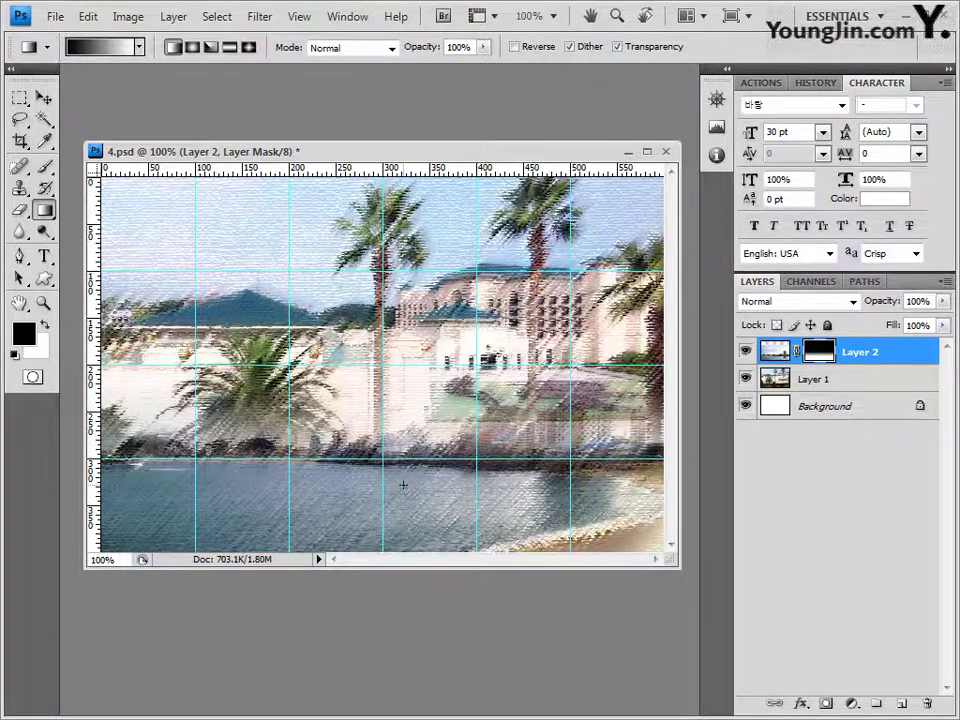
pyautogui.hotkey('alt', 'Tab')
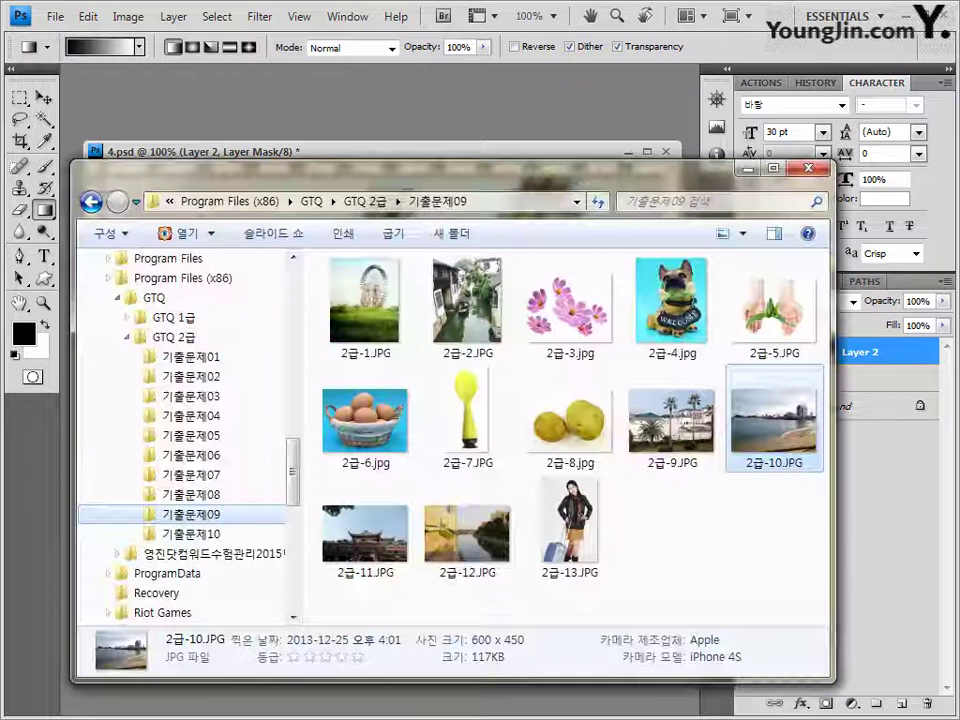
pyautogui.click(371, 551)
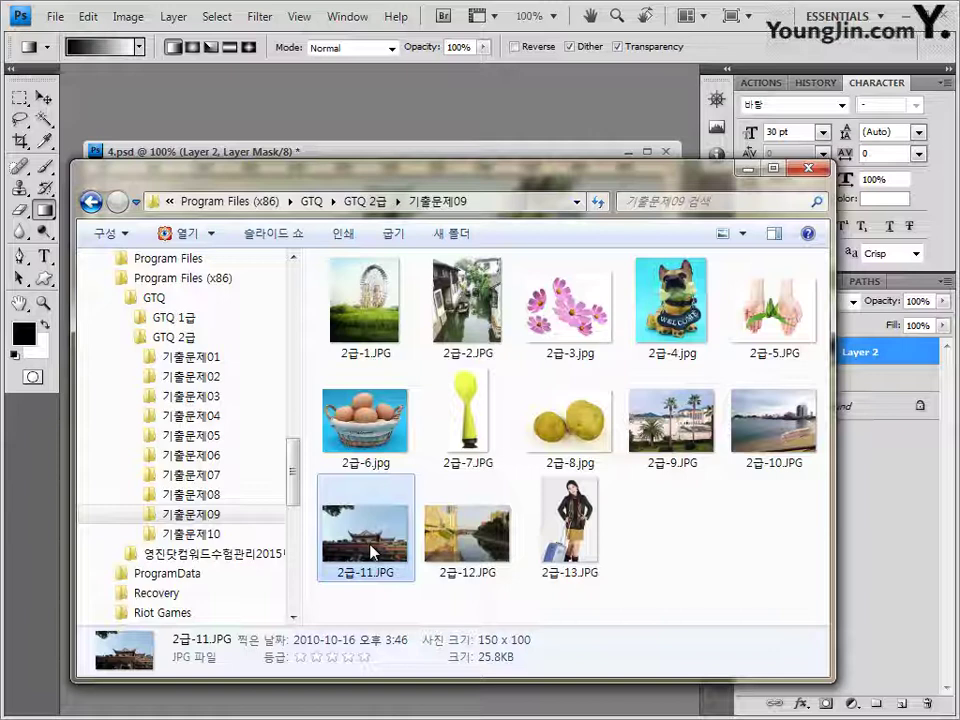
pyautogui.click(397, 129)
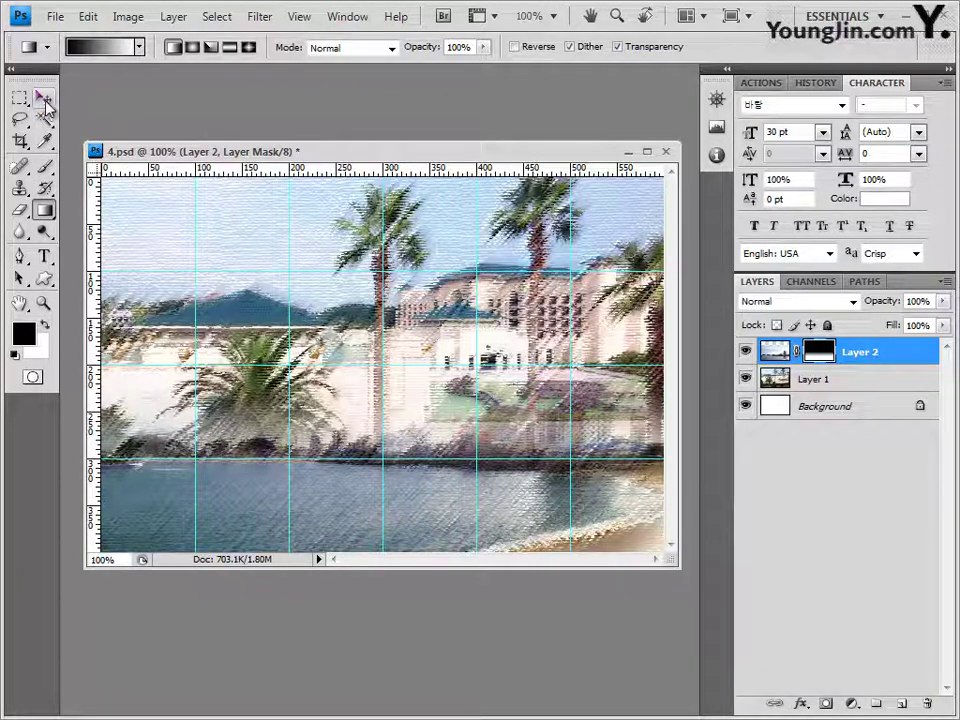
# Step: Load the Shapes set of custom shapes and draw a Flower 2 shape about 150 x 185 px in the canvas's upper-left sky area
pyautogui.click(44, 278)
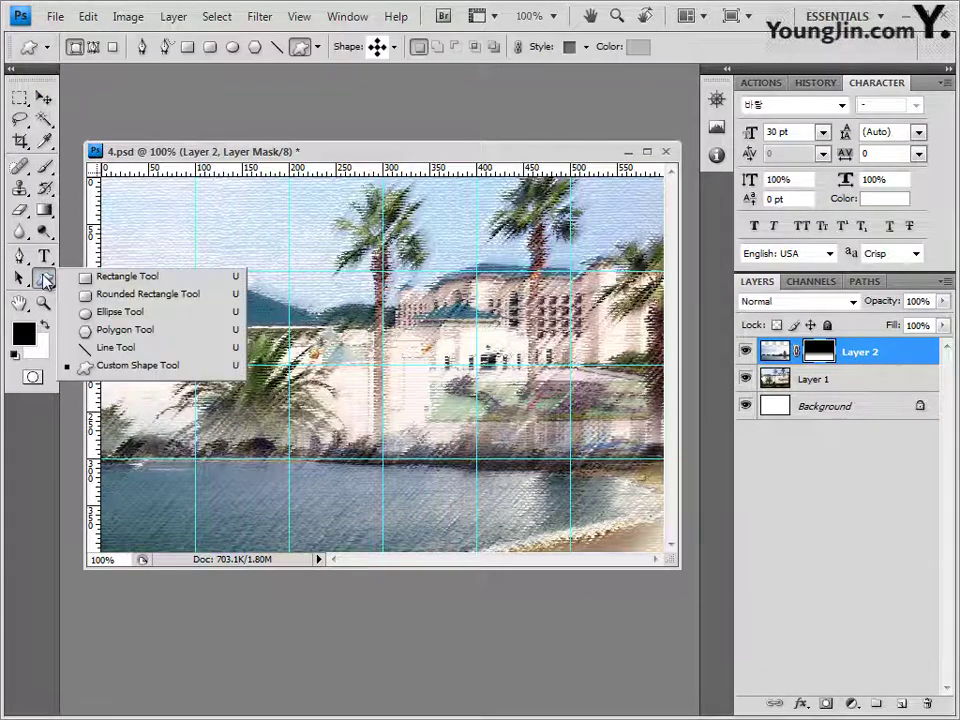
pyautogui.click(42, 277)
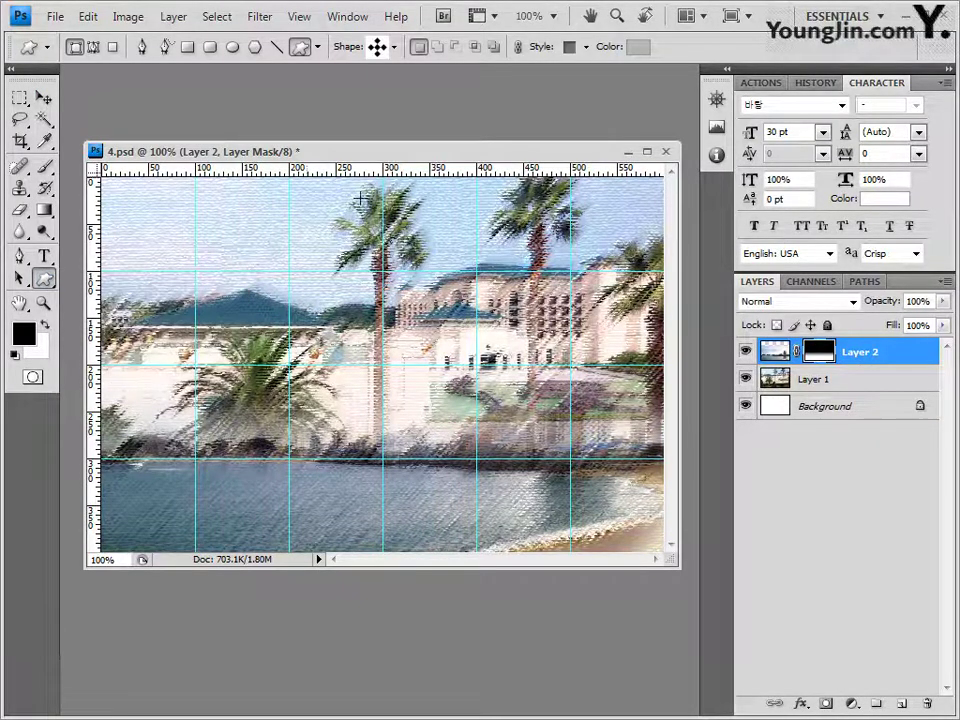
pyautogui.click(396, 48)
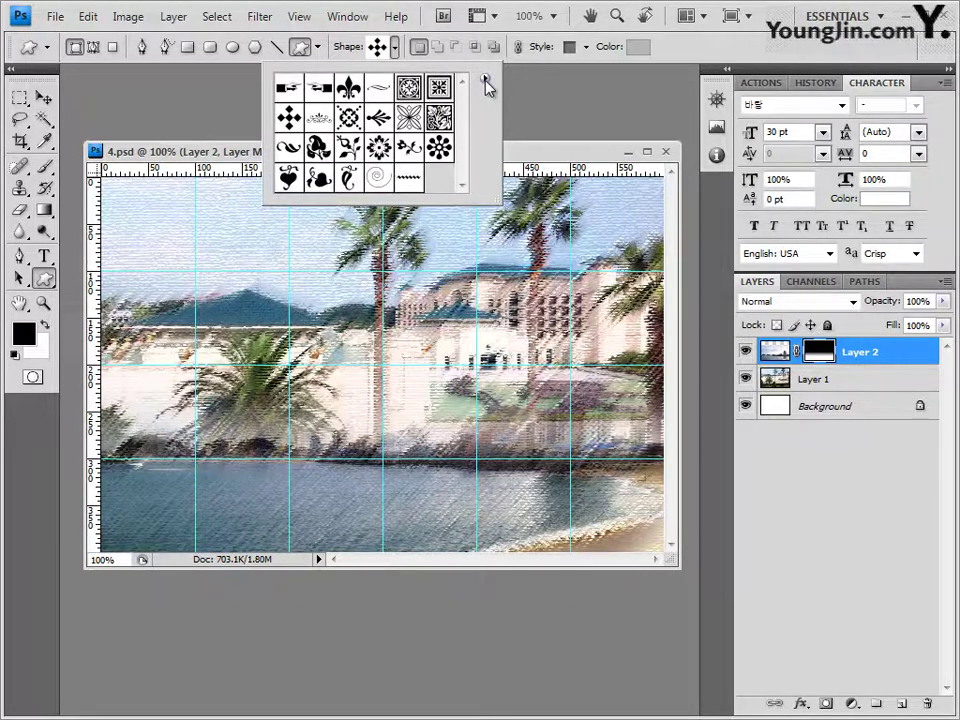
pyautogui.click(485, 80)
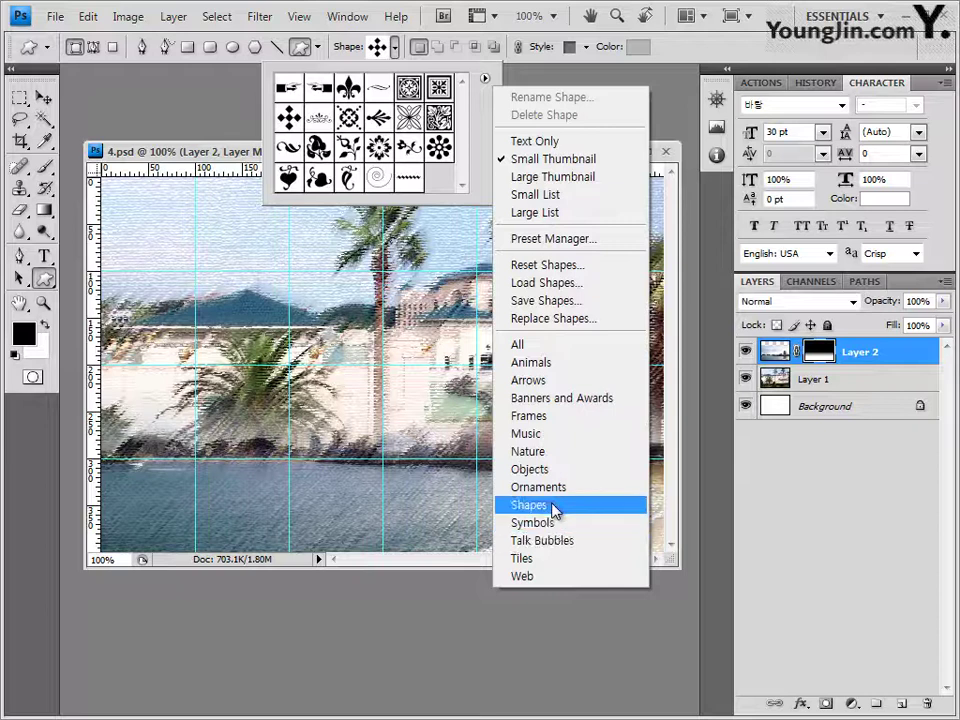
pyautogui.click(553, 505)
pyautogui.click(451, 400)
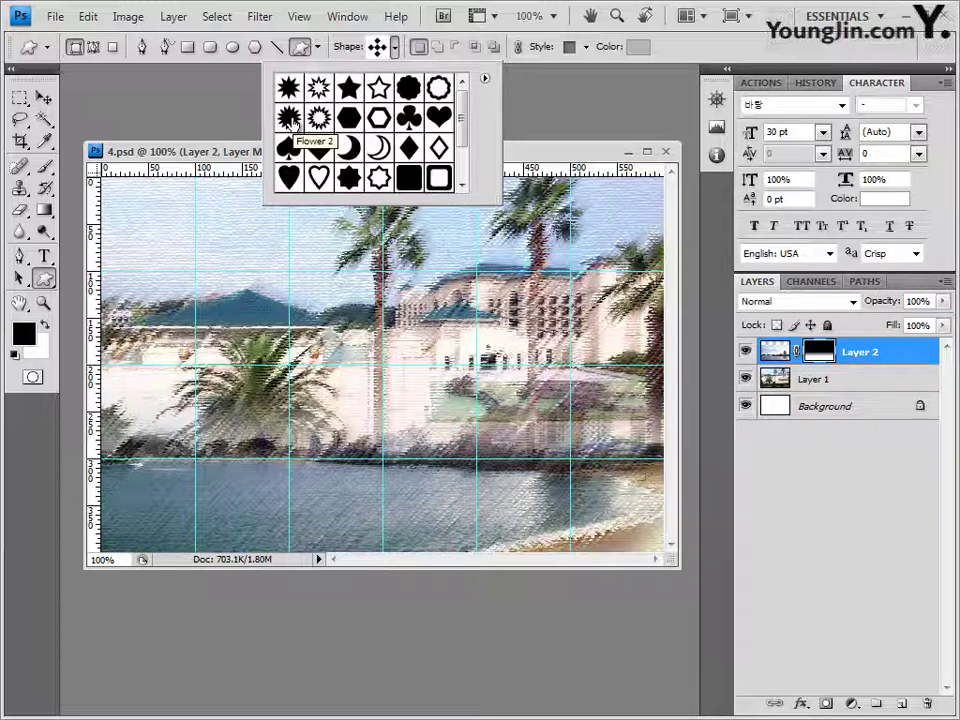
pyautogui.click(291, 123)
pyautogui.press('Return')
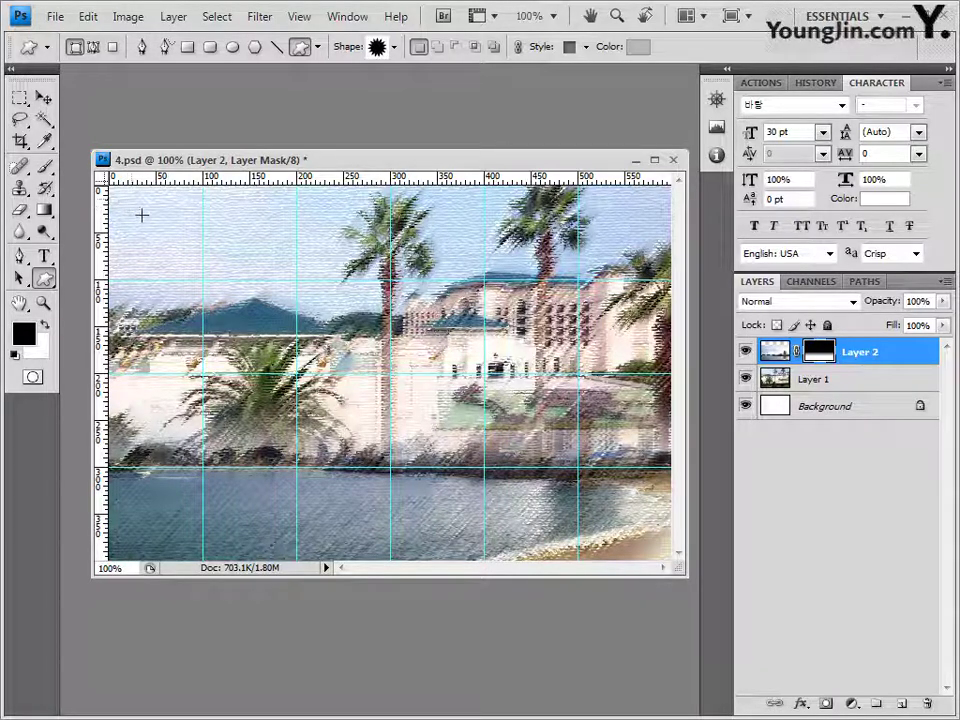
pyautogui.moveTo(128, 205); pyautogui.dragTo(261, 321)
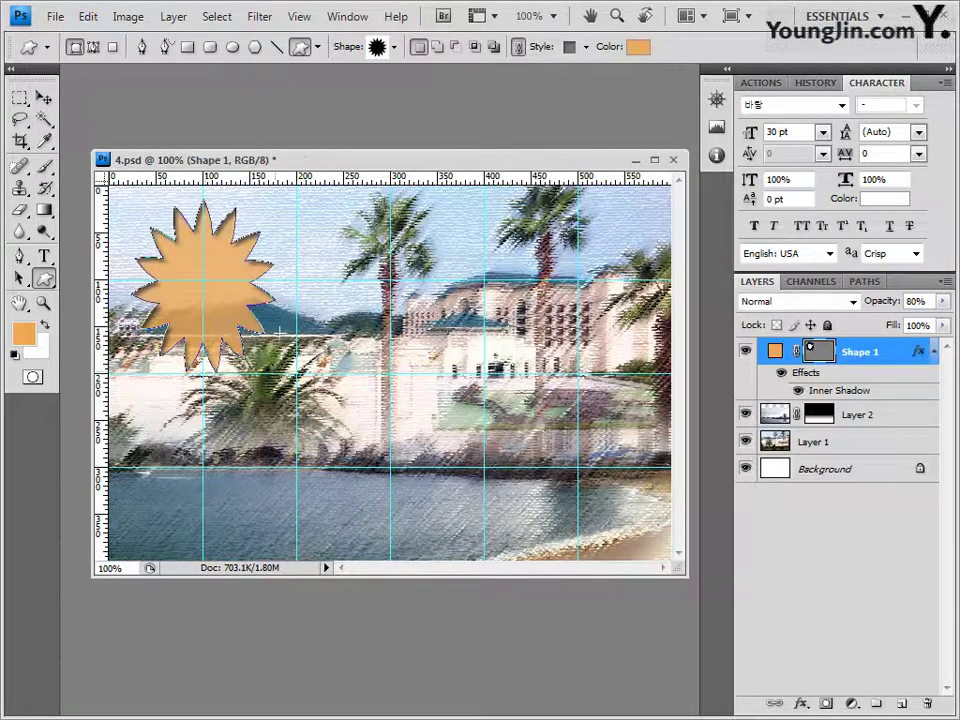
# Step: Move the flower shape slightly towards the canvas's upper-left corner and scale it proportionally to 88.9%
pyautogui.click(43, 98)
pyautogui.moveTo(221, 276); pyautogui.dragTo(208, 269)
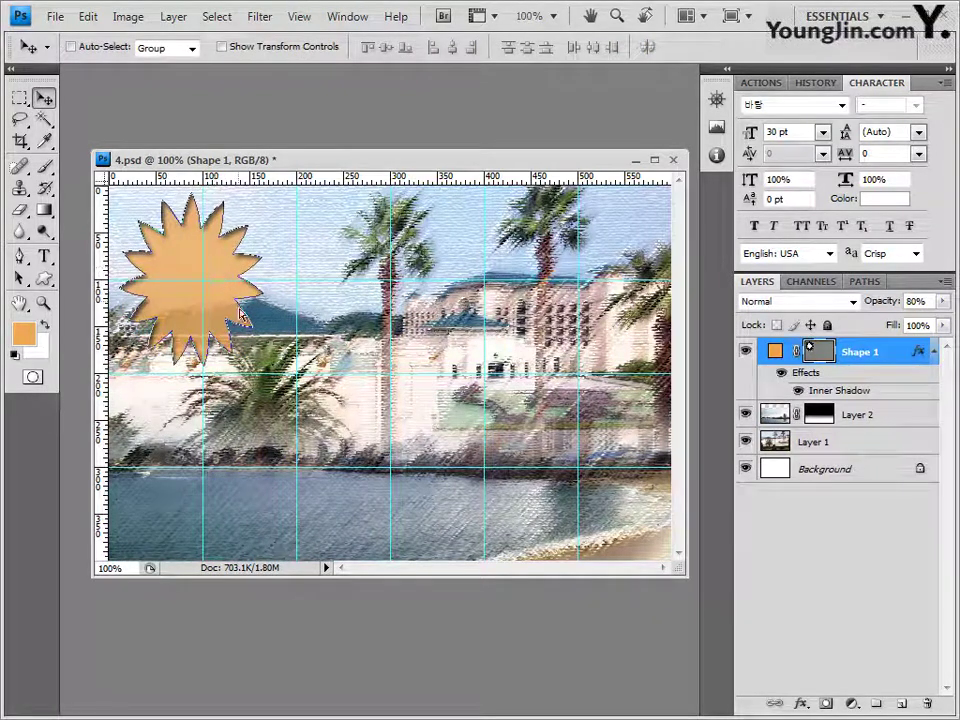
pyautogui.hotkey('ctrl', 't')
pyautogui.moveTo(266, 373); pyautogui.dragTo(246, 352)
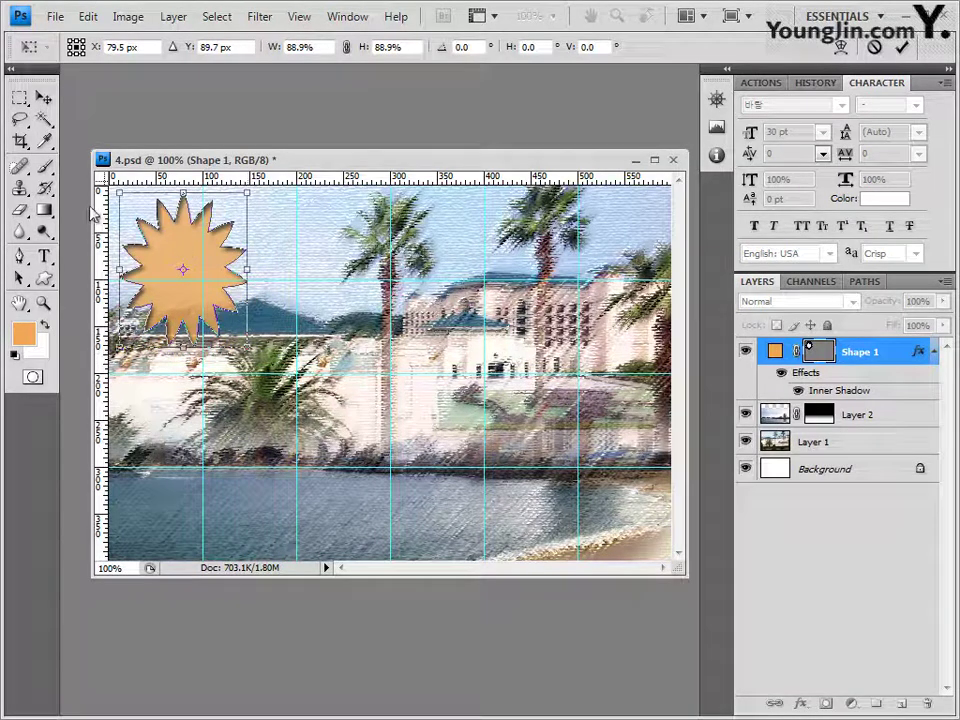
pyautogui.press('Return')
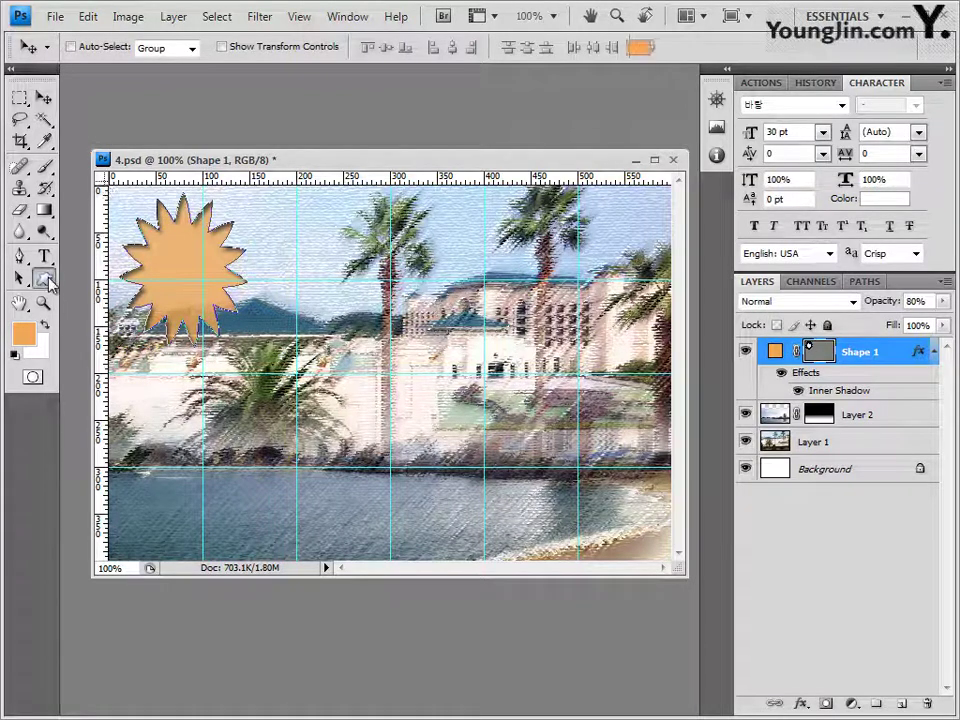
# Step: Remove the inner shadow from the flower shape by assigning it Default Style (None)
pyautogui.click(44, 279)
pyautogui.click(46, 281)
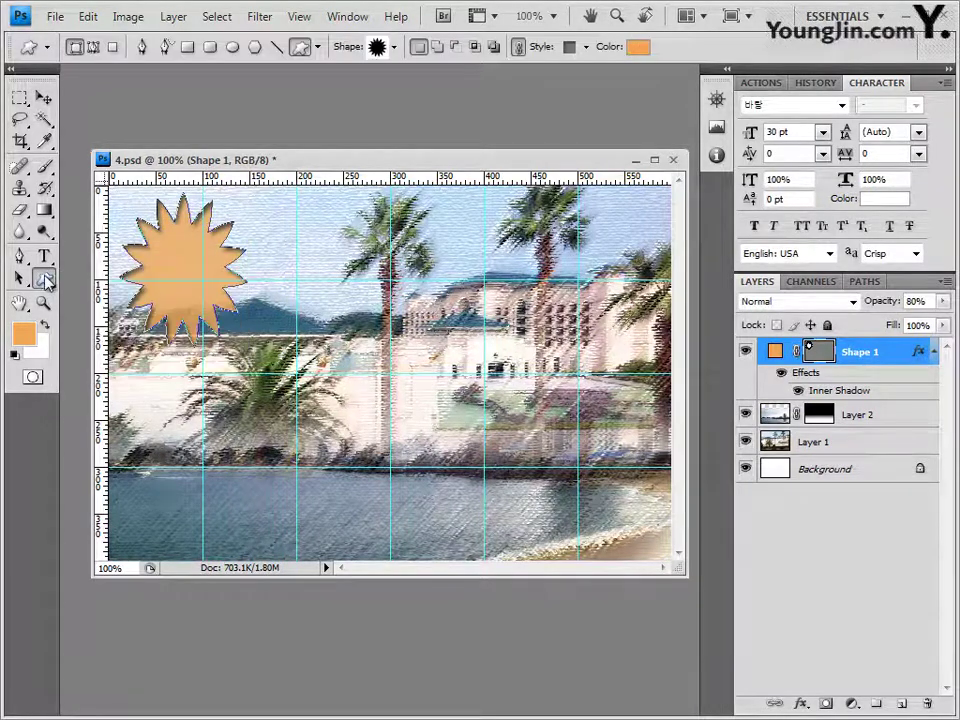
pyautogui.click(586, 47)
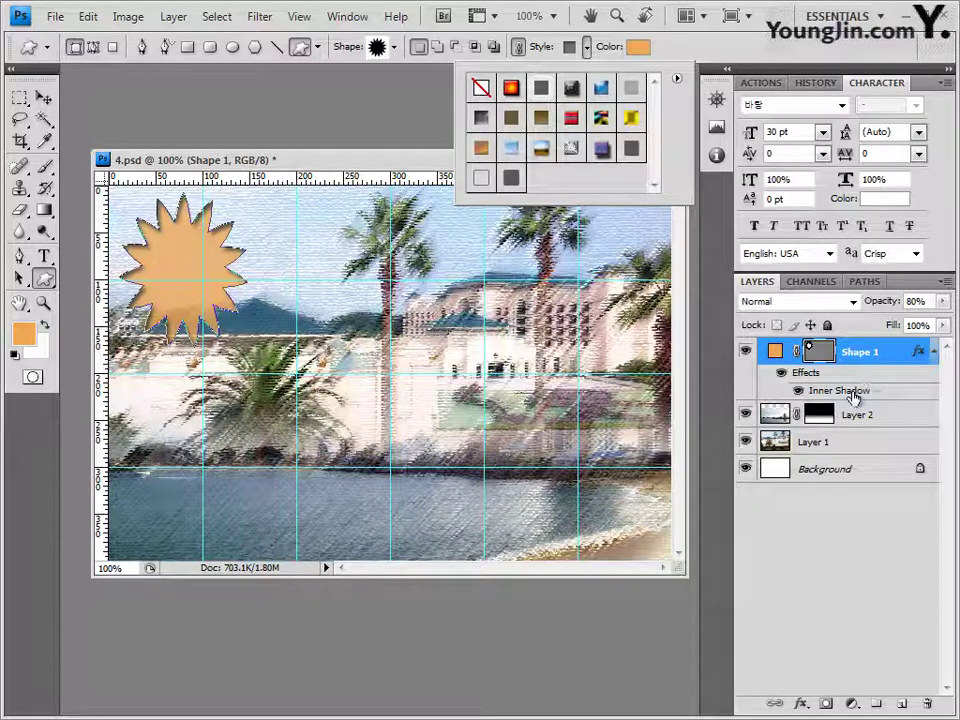
pyautogui.moveTo(852, 392); pyautogui.dragTo(481, 90)
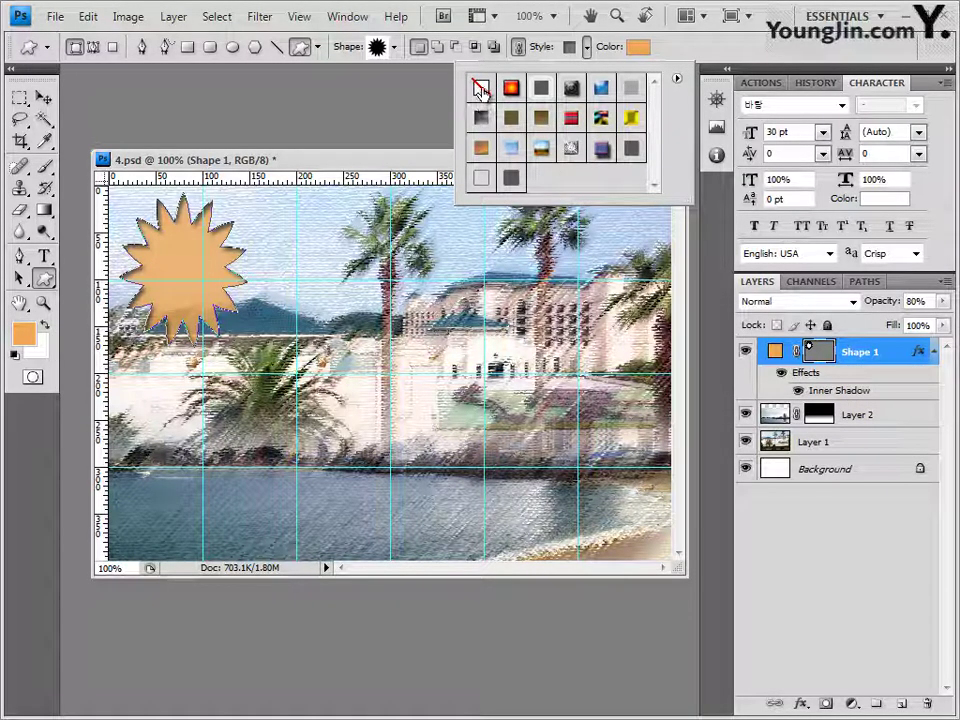
pyautogui.click(481, 90)
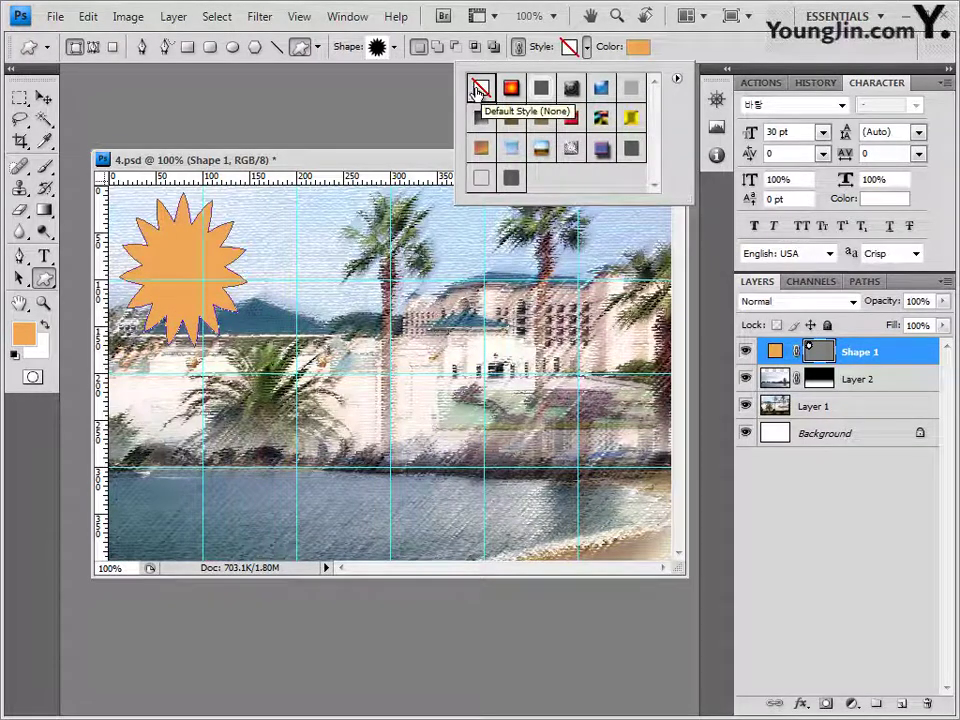
# Step: Add a Gradient Overlay to the flower shape and set the gradient's starting colour stop to ff0000
pyautogui.click(801, 706)
pyautogui.click(808, 646)
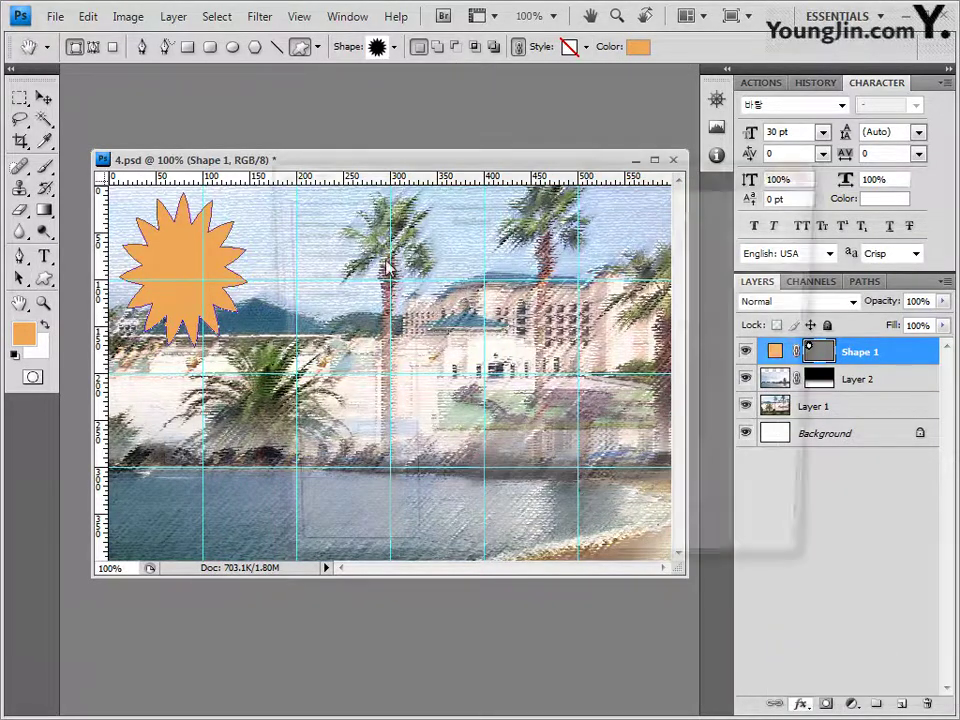
pyautogui.click(570, 281)
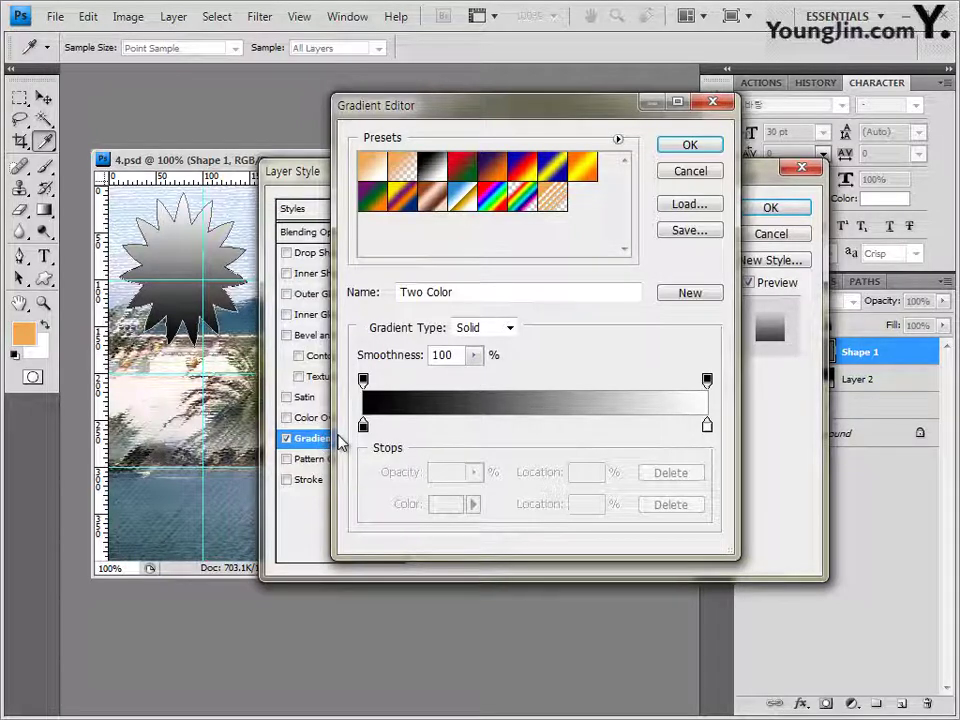
pyautogui.click(363, 427)
pyautogui.click(446, 504)
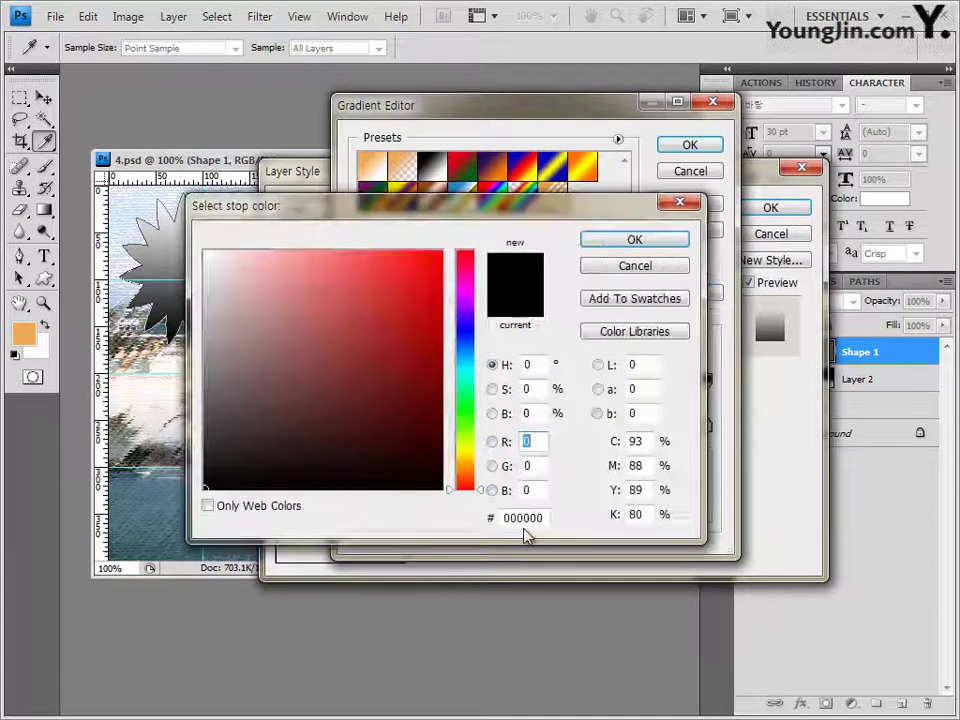
pyautogui.click(540, 517)
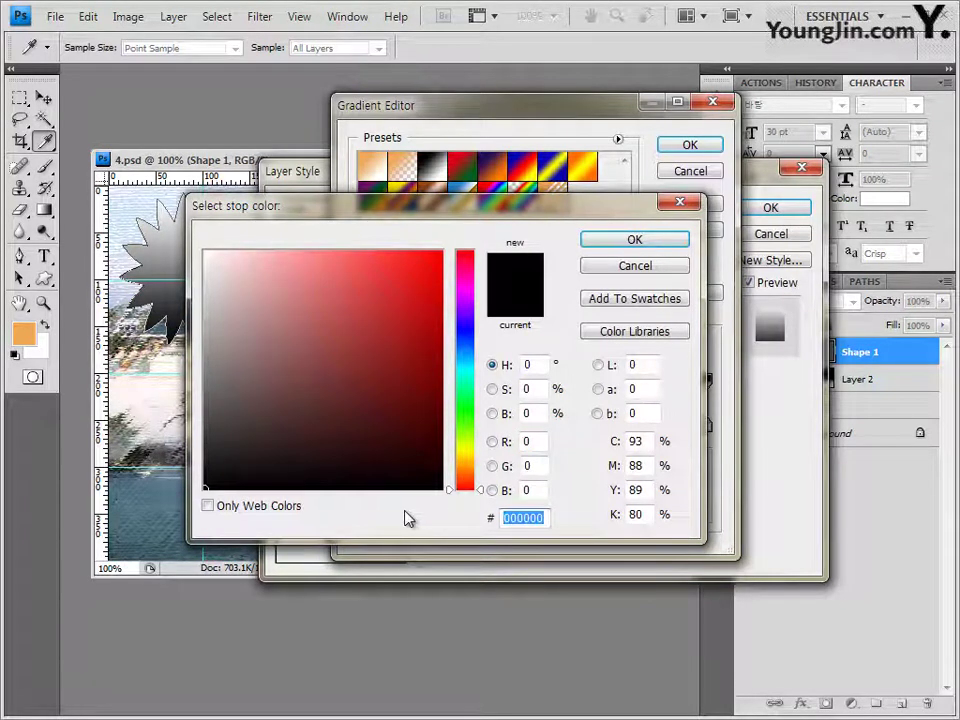
pyautogui.write('ff0000')
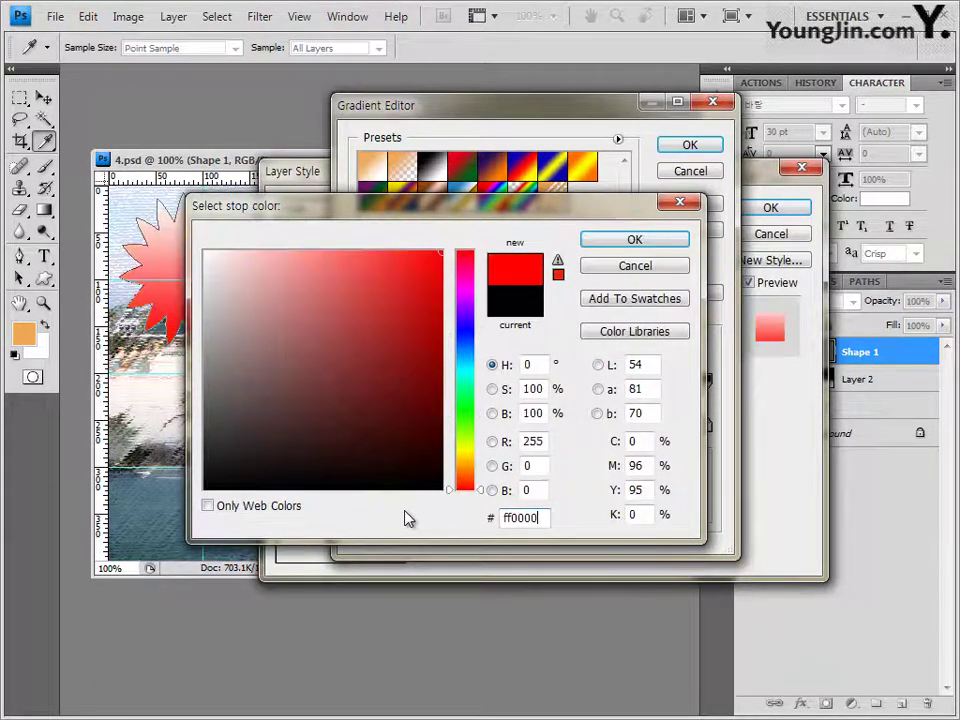
pyautogui.press('Return')
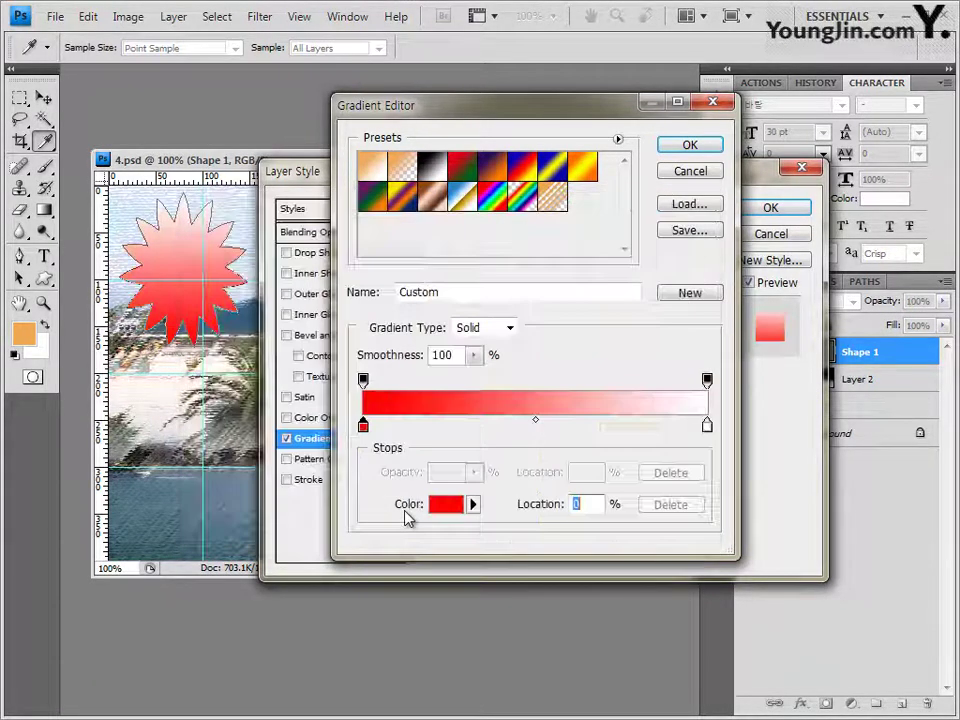
# Step: Set the overlay gradient's ending colour stop to ffff00 and accept the edited gradient
pyautogui.doubleClick(707, 427)
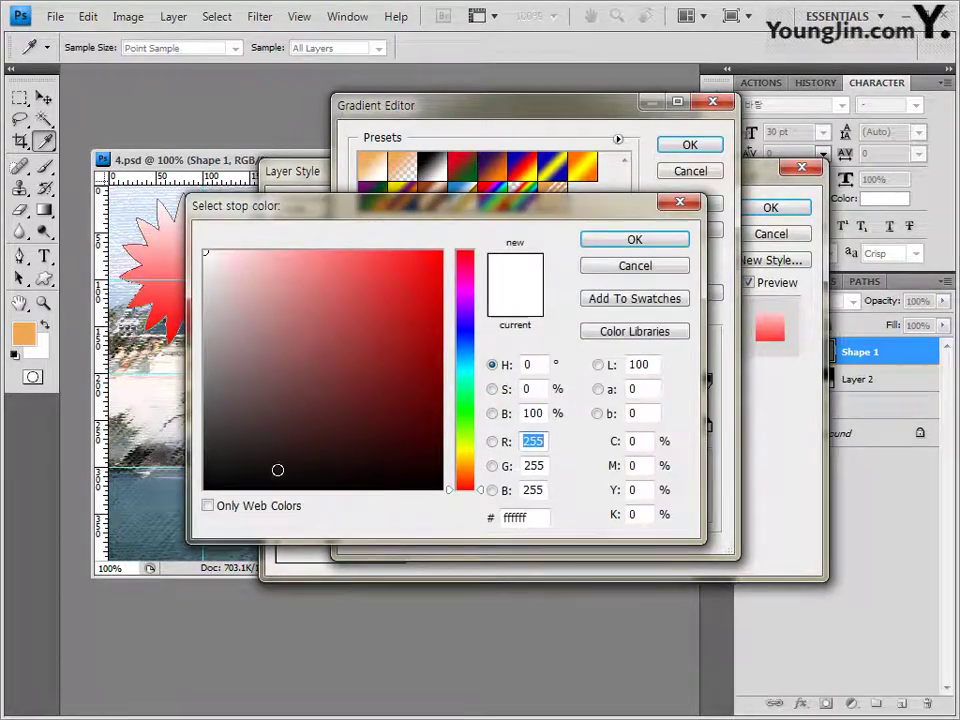
pyautogui.doubleClick(505, 521)
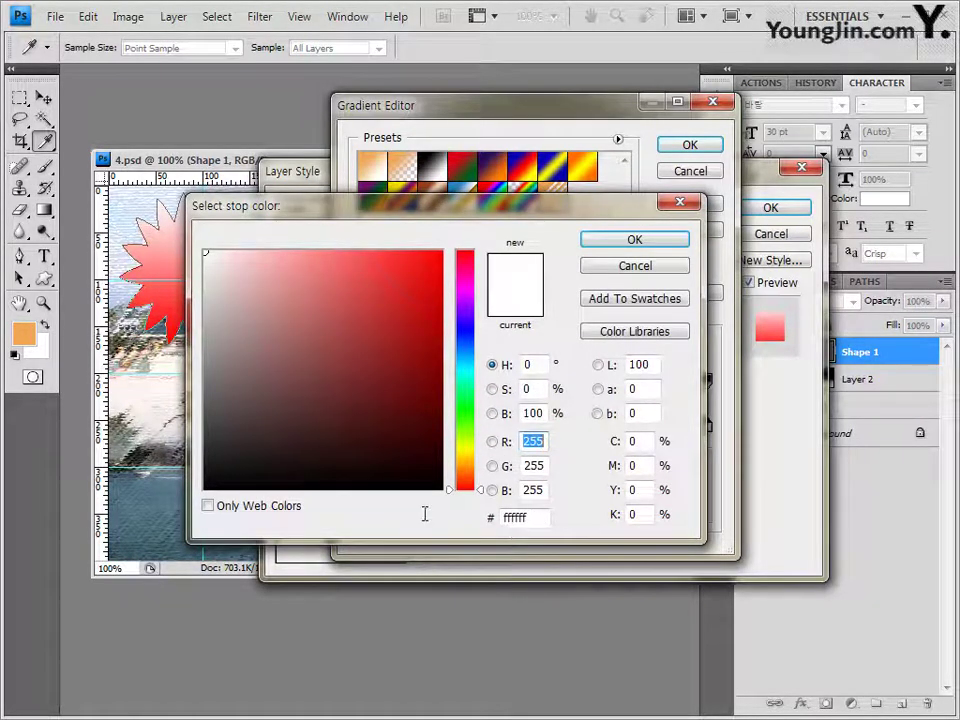
pyautogui.write('ffff')
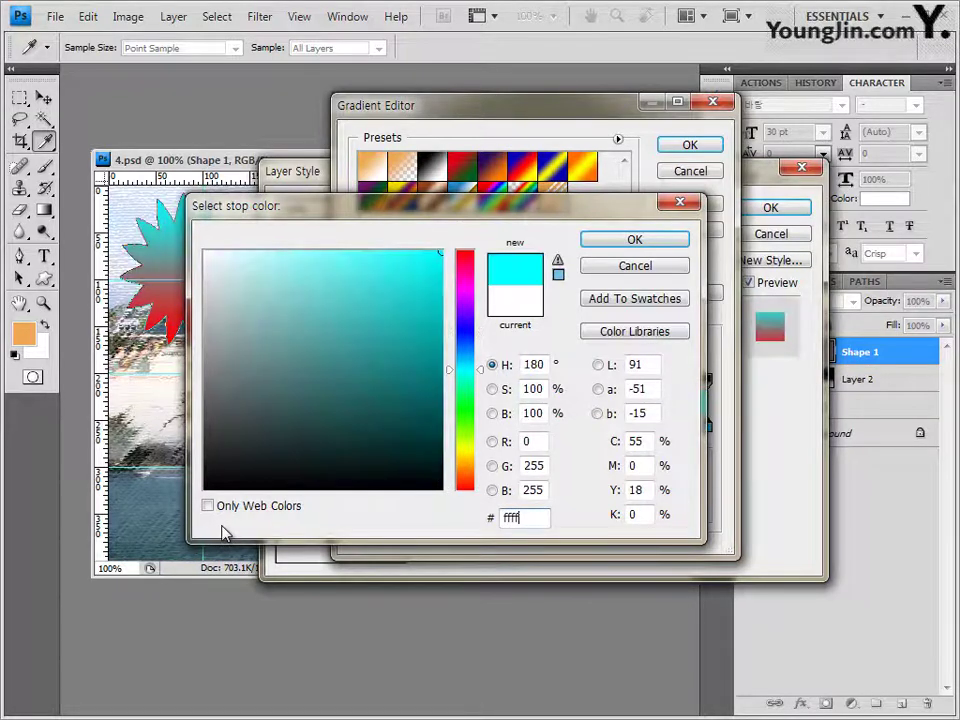
pyautogui.write('00')
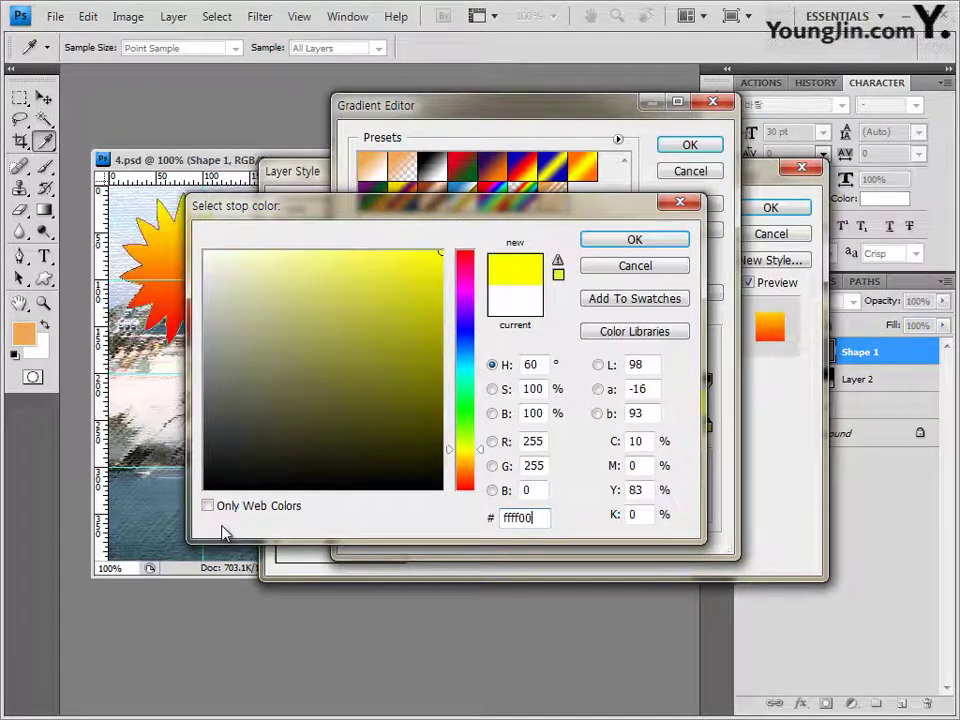
pyautogui.click(653, 247)
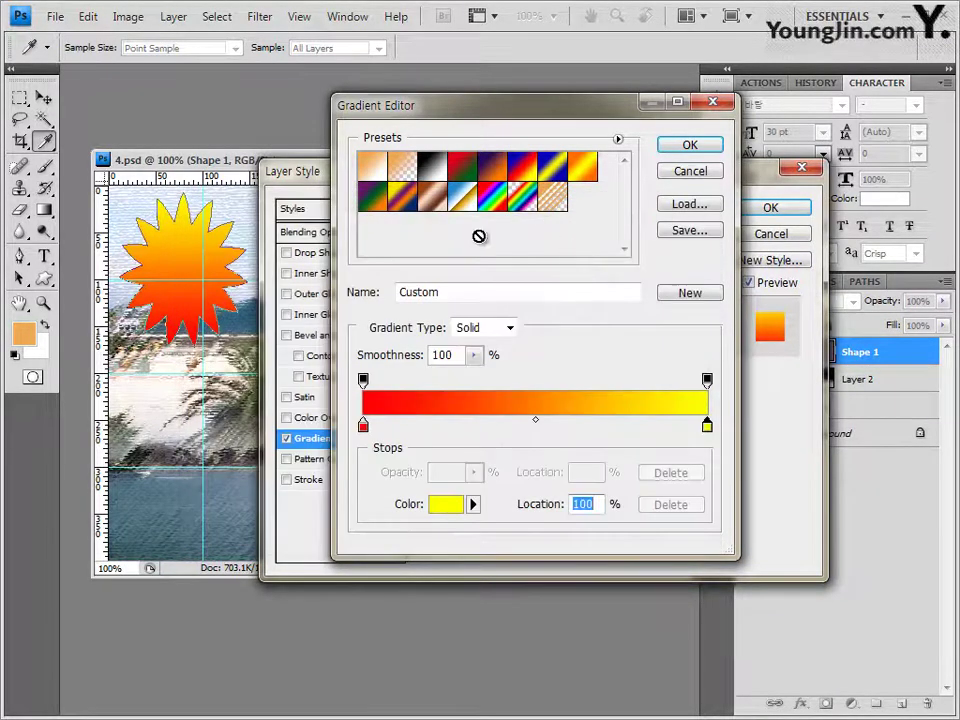
pyautogui.click(712, 148)
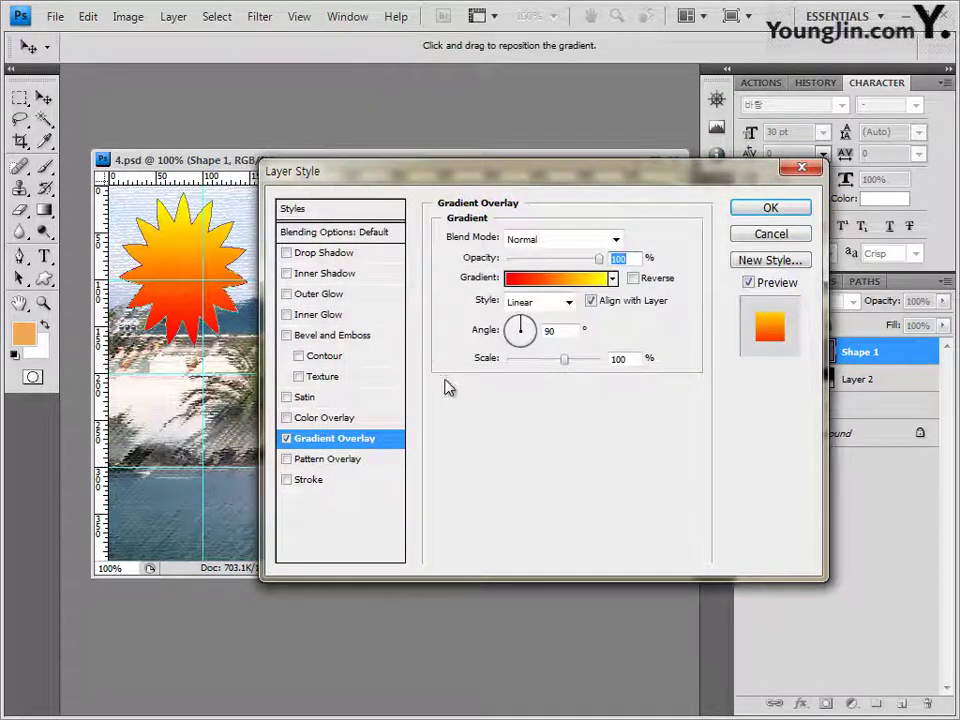
# Step: Change the flower's gradient overlay style to Radial, nudge the gradient slightly within the shape, and apply the effect
pyautogui.click(543, 303)
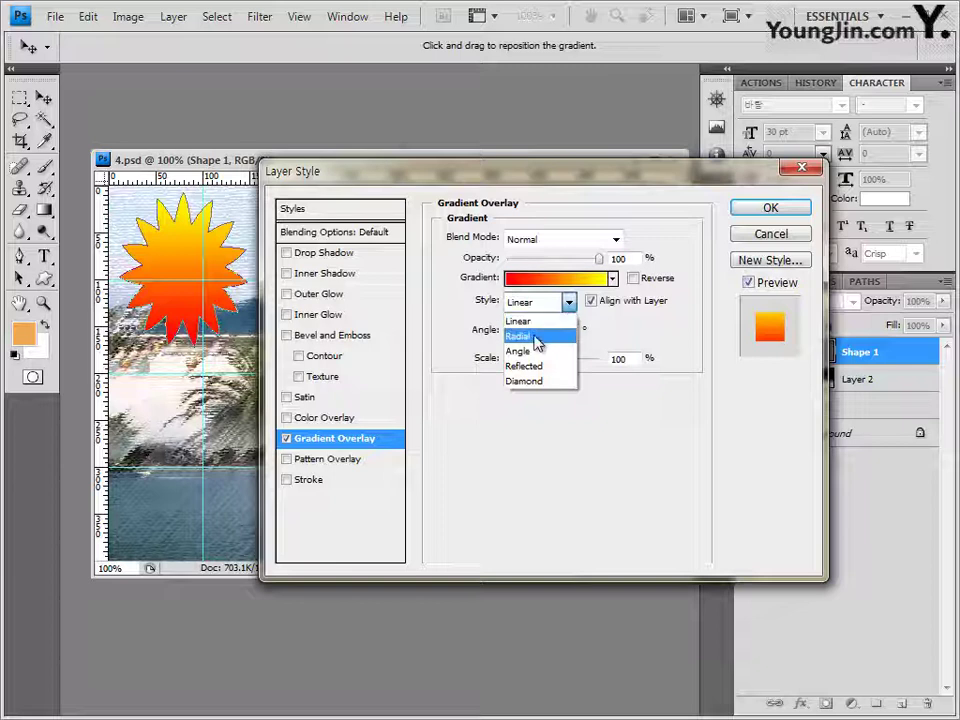
pyautogui.click(538, 343)
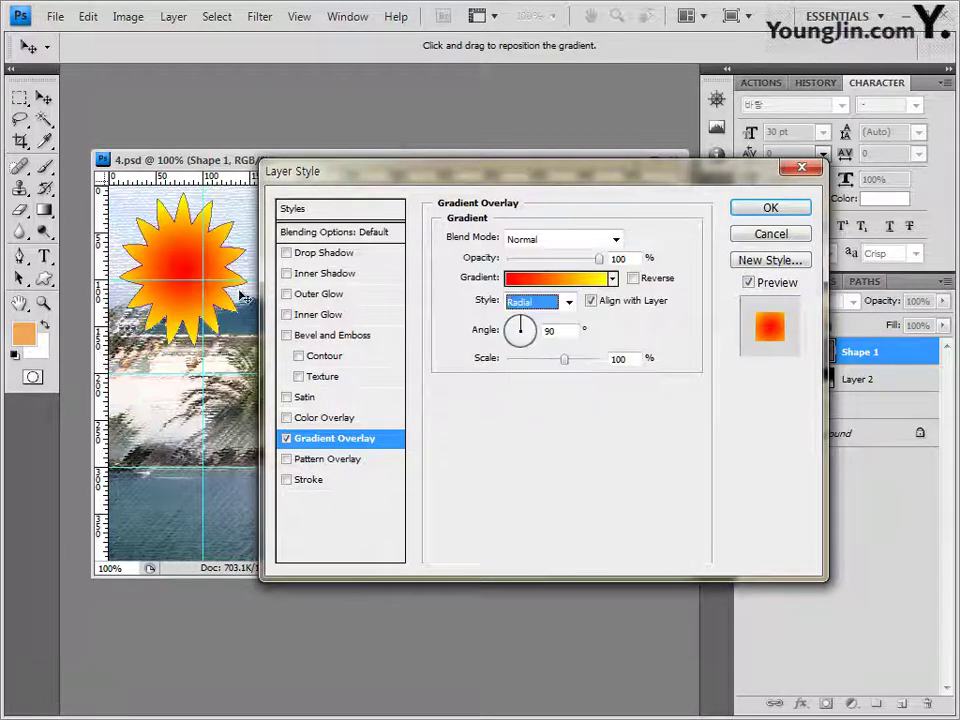
pyautogui.moveTo(135, 248)
pyautogui.mouseDown()
pyautogui.moveTo(193, 213)
pyautogui.moveTo(118, 252)
pyautogui.moveTo(147, 248)
pyautogui.mouseUp()
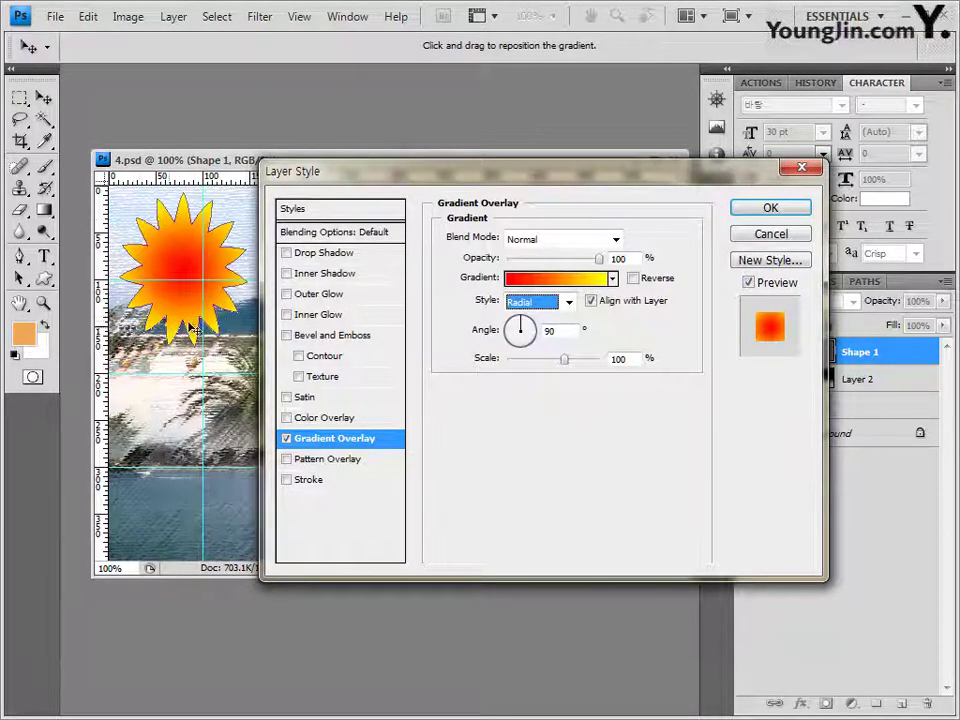
pyautogui.click(771, 210)
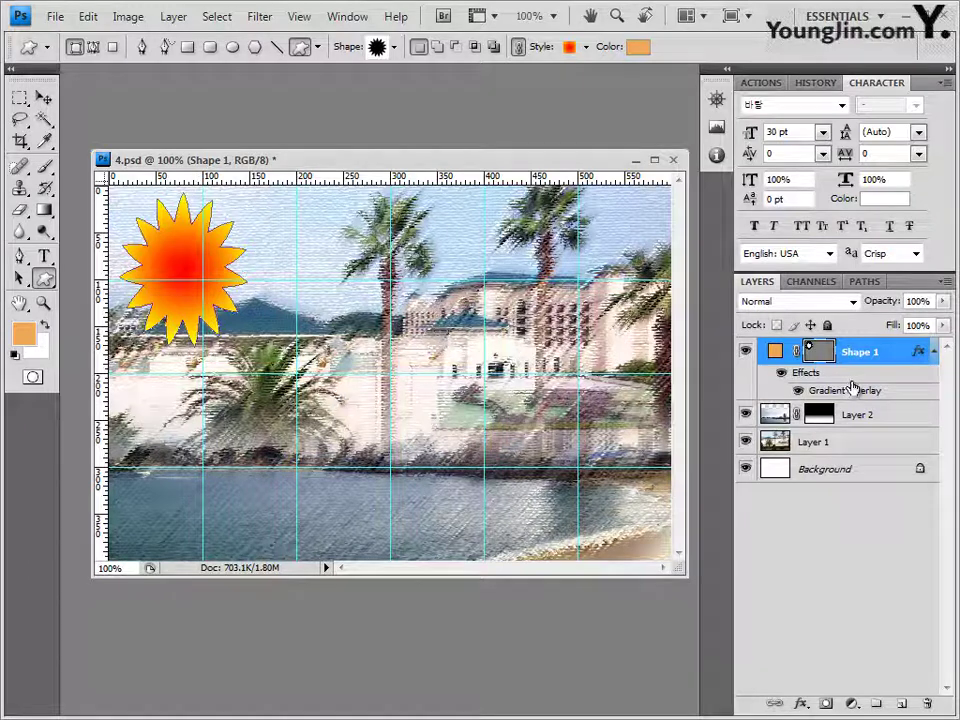
# Step: Add a drop shadow with the default settings to the flower shape
pyautogui.click(806, 702)
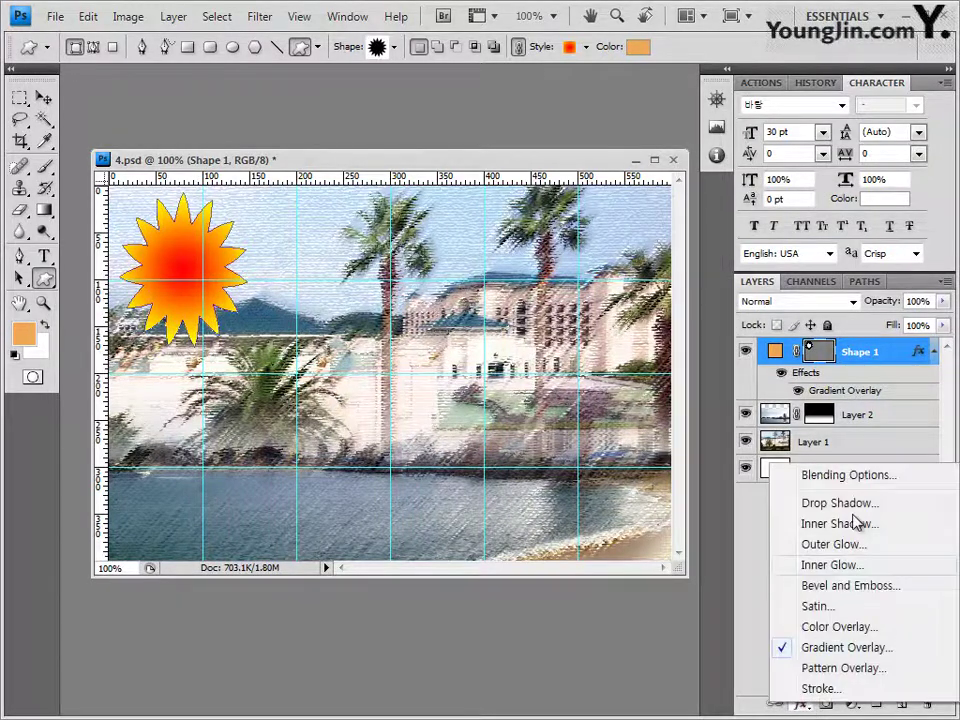
pyautogui.click(840, 503)
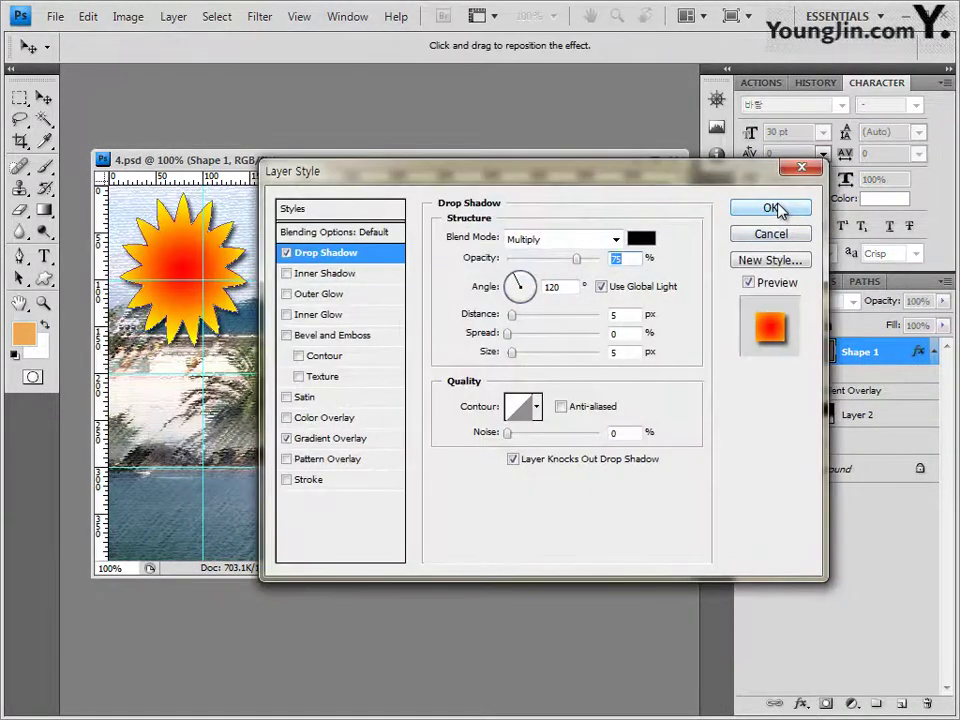
pyautogui.click(778, 208)
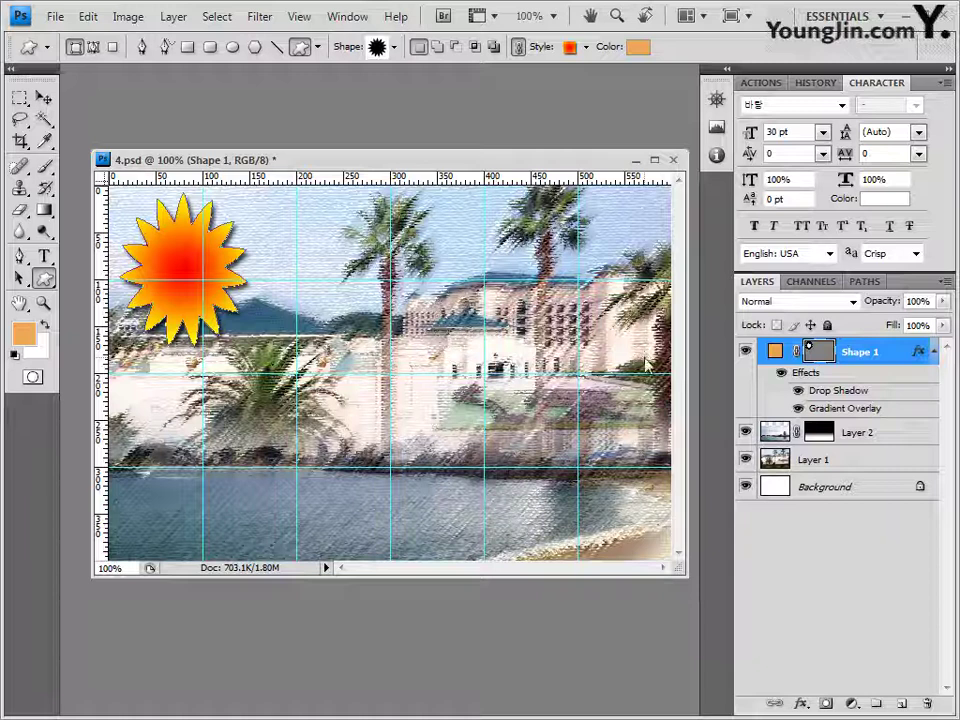
# Step: Replace the current custom shapes with the Objects set
pyautogui.click(394, 47)
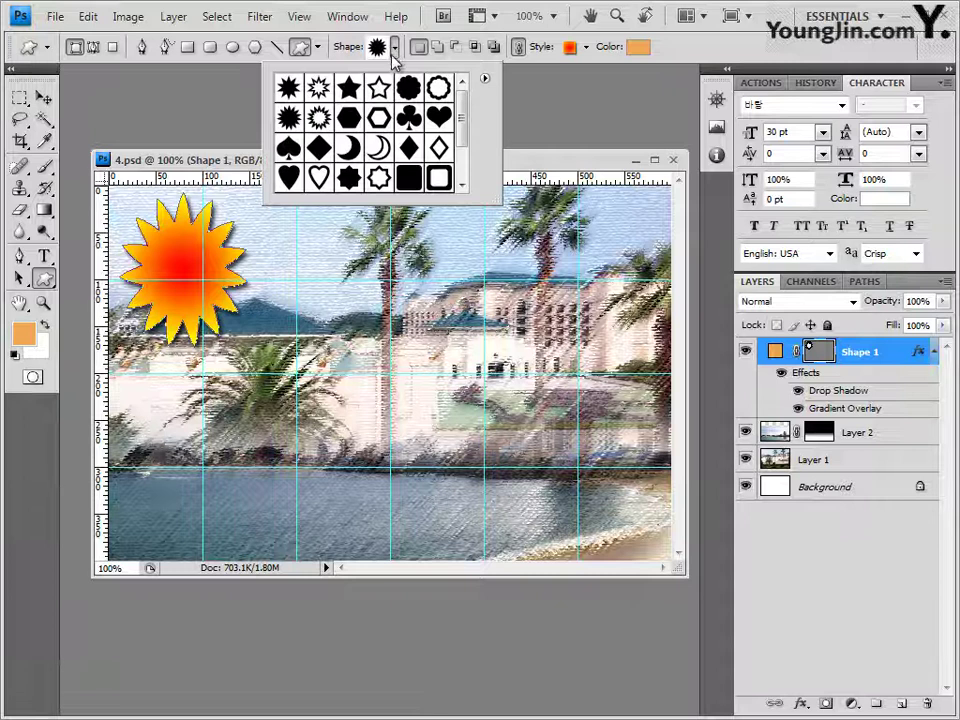
pyautogui.click(484, 78)
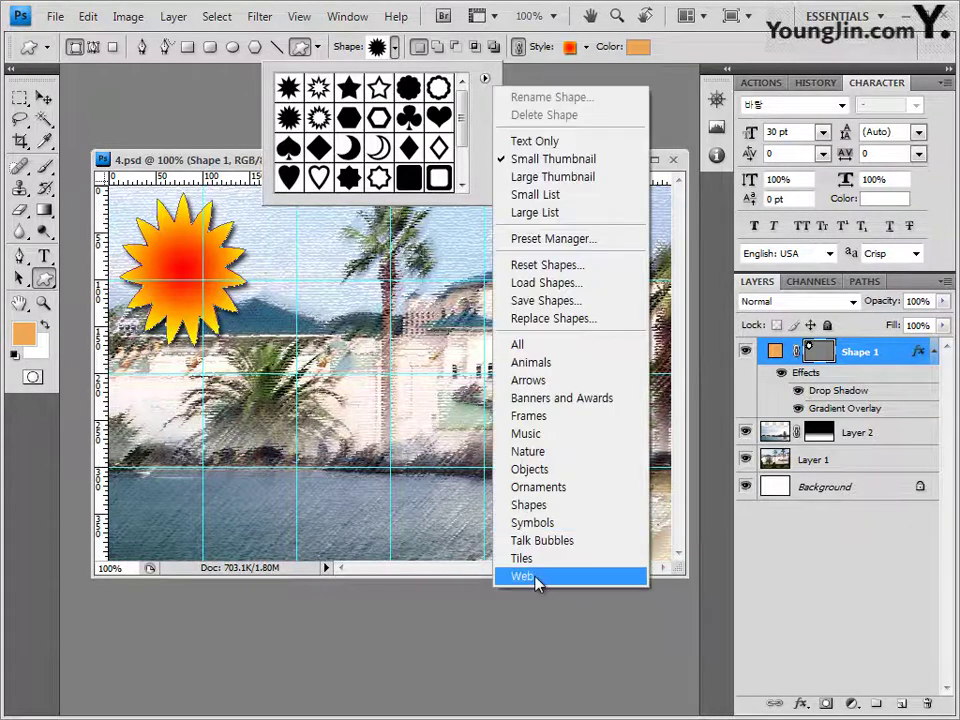
pyautogui.click(563, 477)
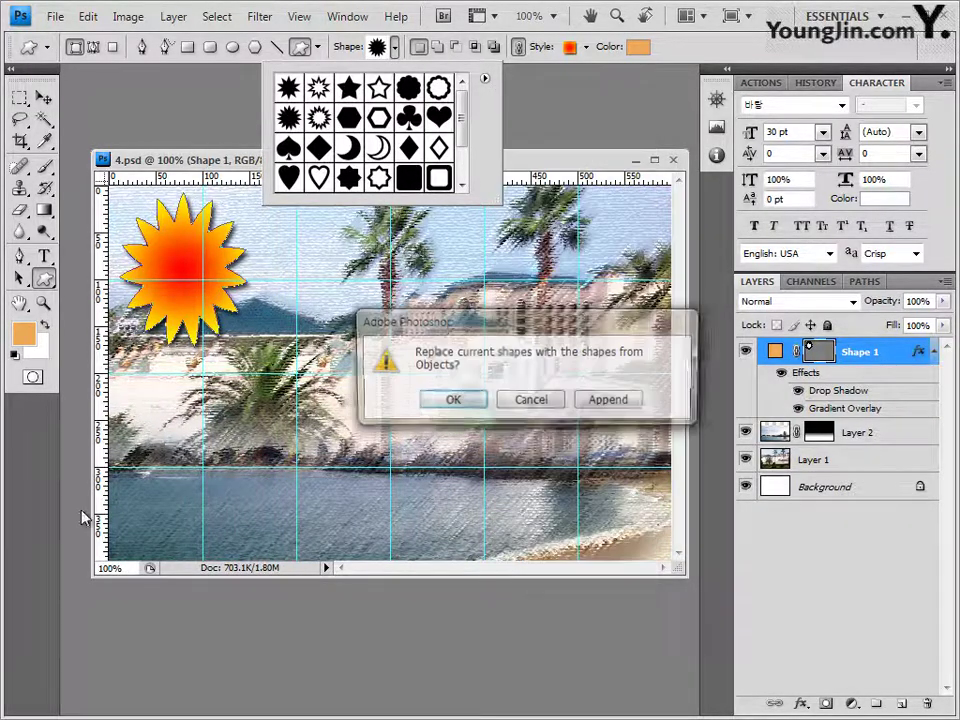
pyautogui.click(451, 400)
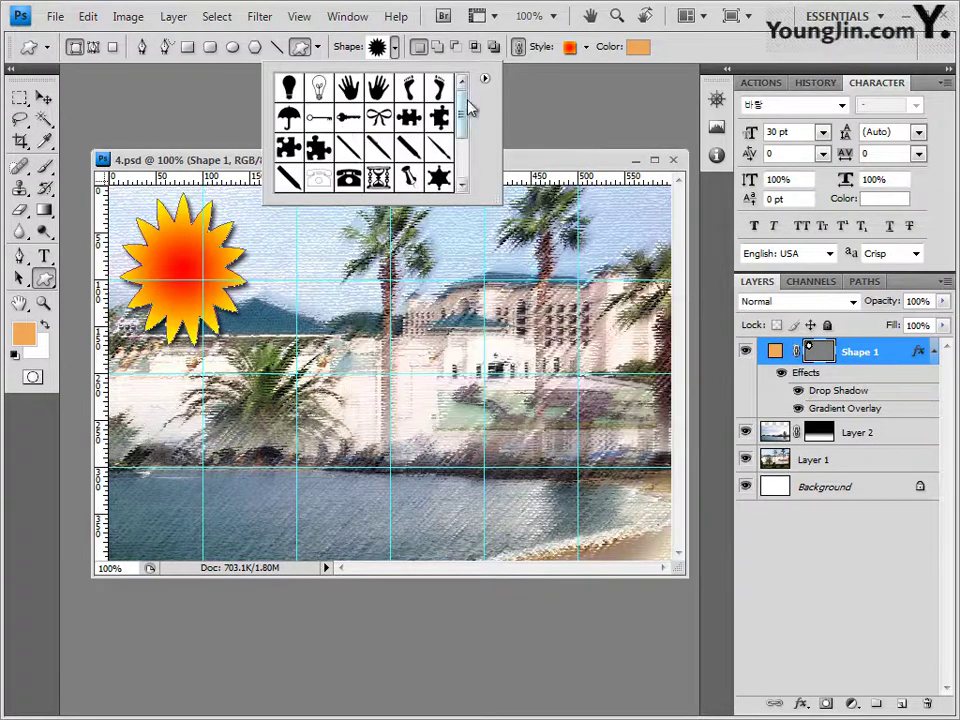
# Step: Draw a solid postage-stamp shape about 128 x 85 px just above the waterline, left of centre, and assign it Default Style (None)
pyautogui.moveTo(463, 100); pyautogui.dragTo(468, 152)
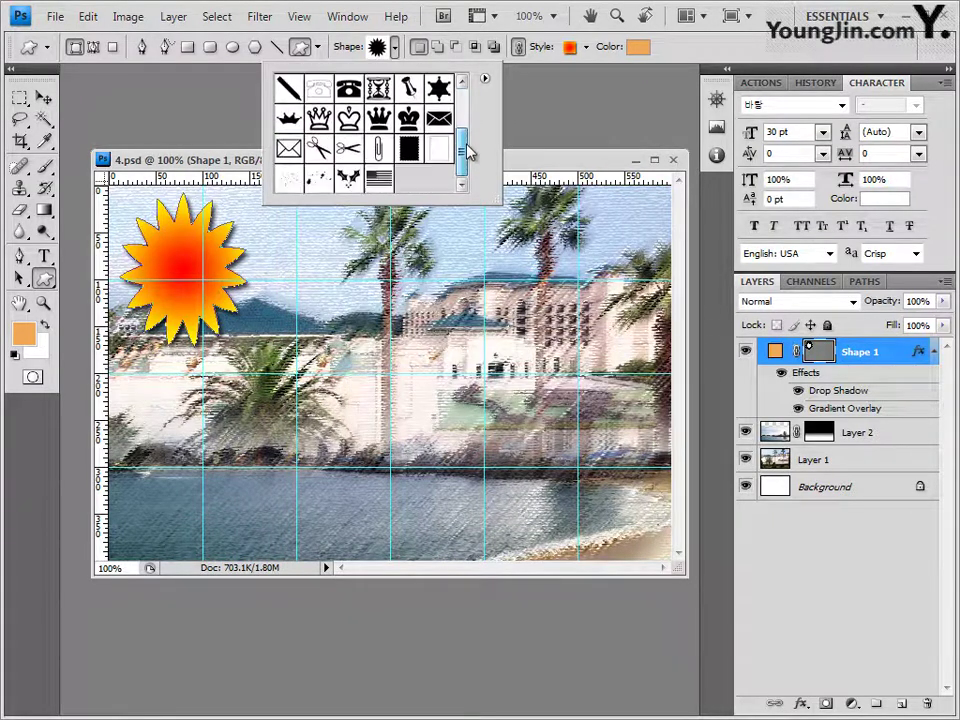
pyautogui.click(411, 152)
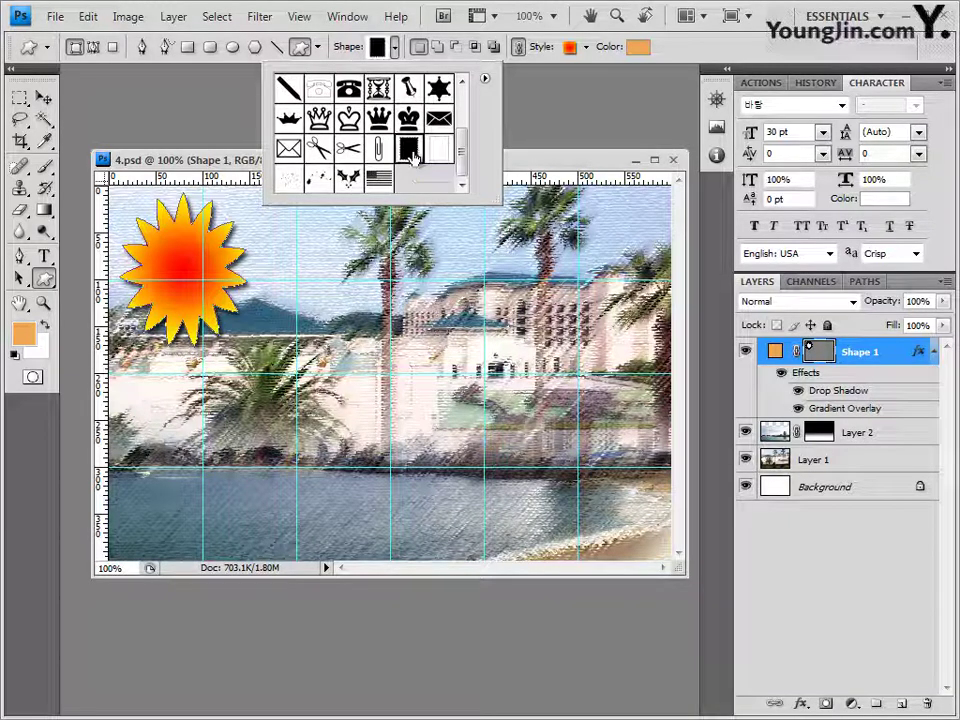
pyautogui.click(537, 167)
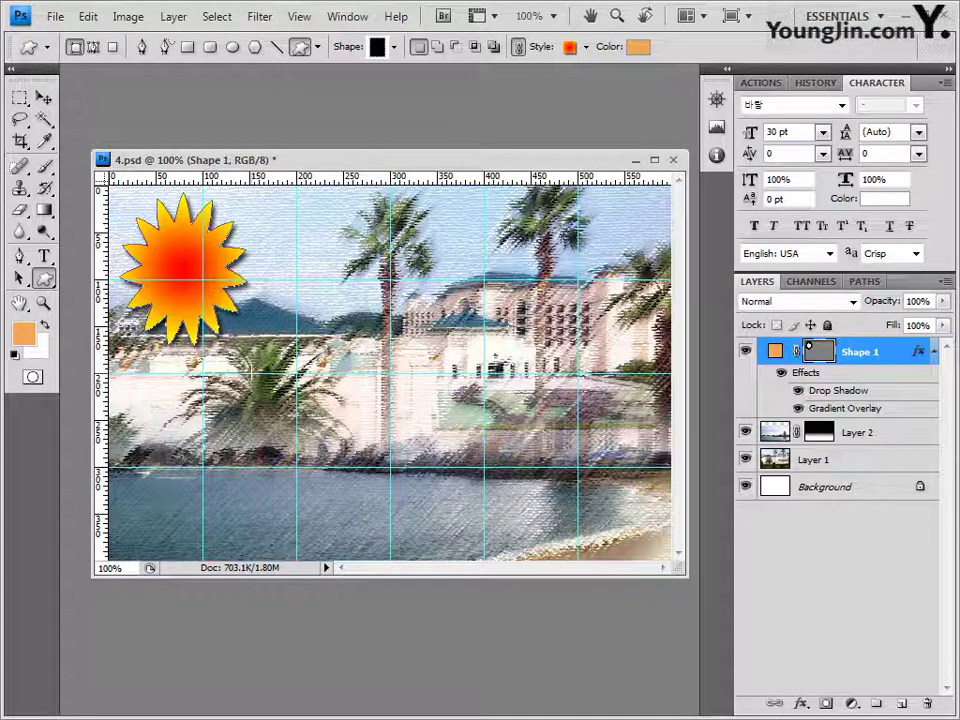
pyautogui.moveTo(250, 378); pyautogui.dragTo(362, 466)
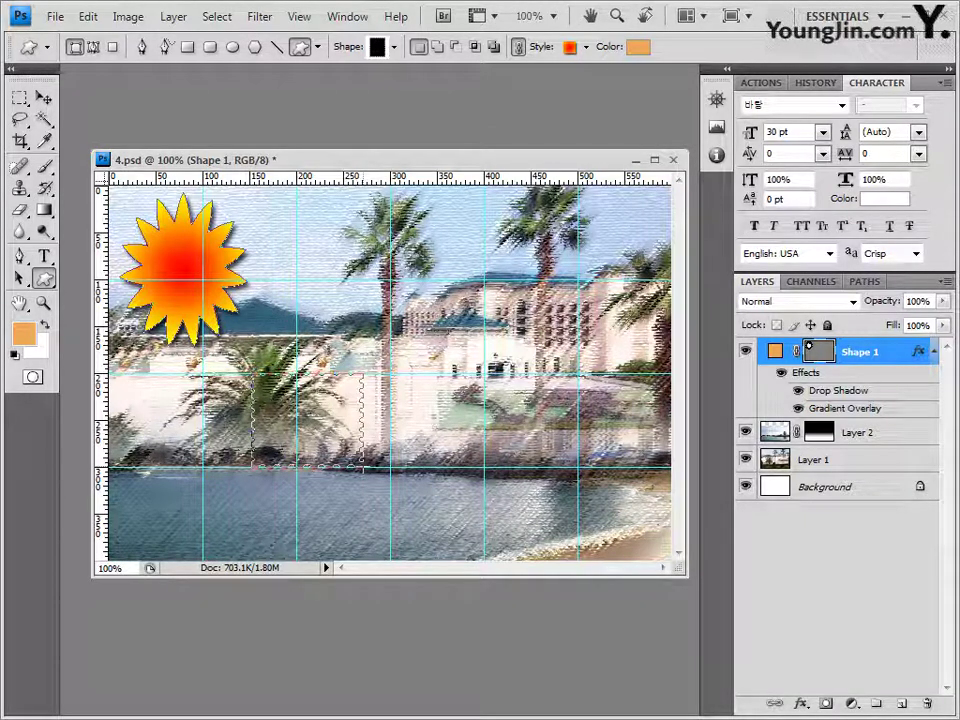
pyautogui.moveTo(362, 465); pyautogui.dragTo(362, 456)
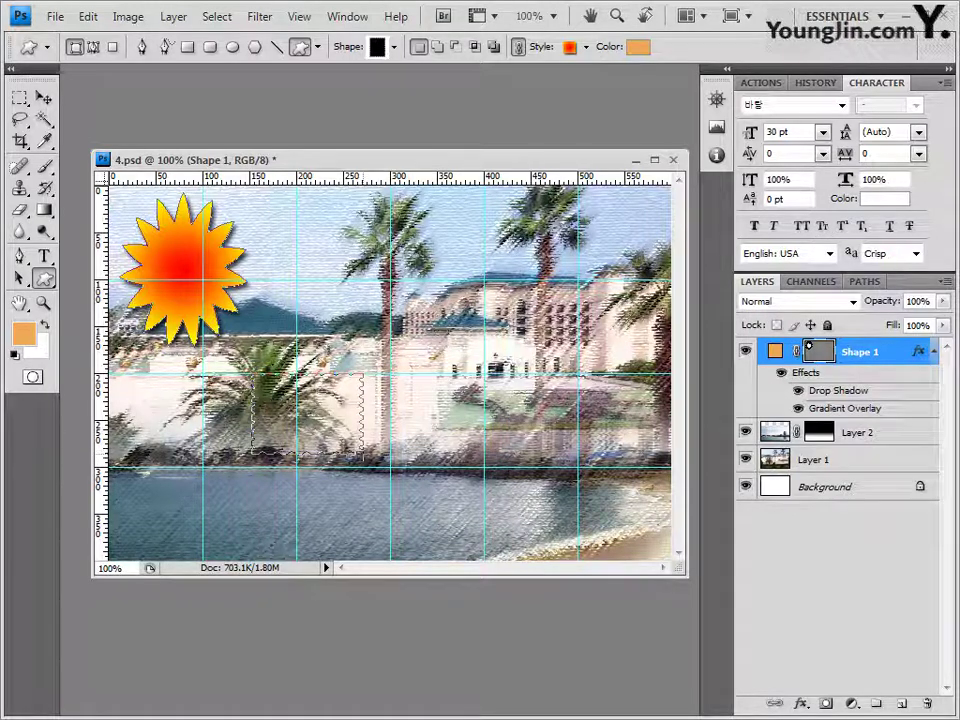
pyautogui.moveTo(362, 456); pyautogui.dragTo(372, 455)
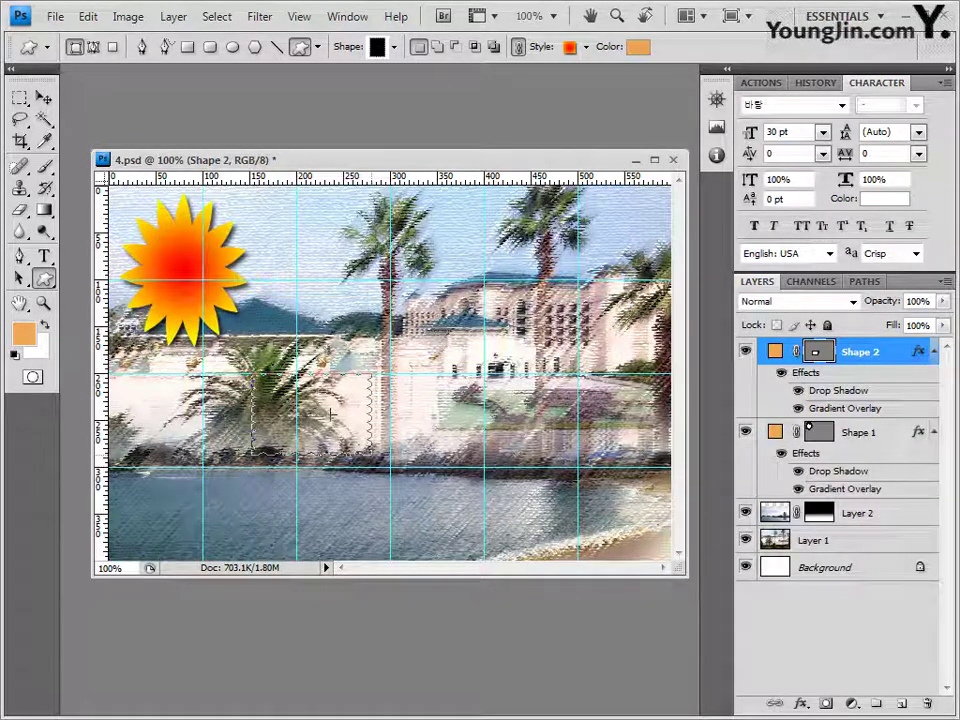
pyautogui.click(586, 48)
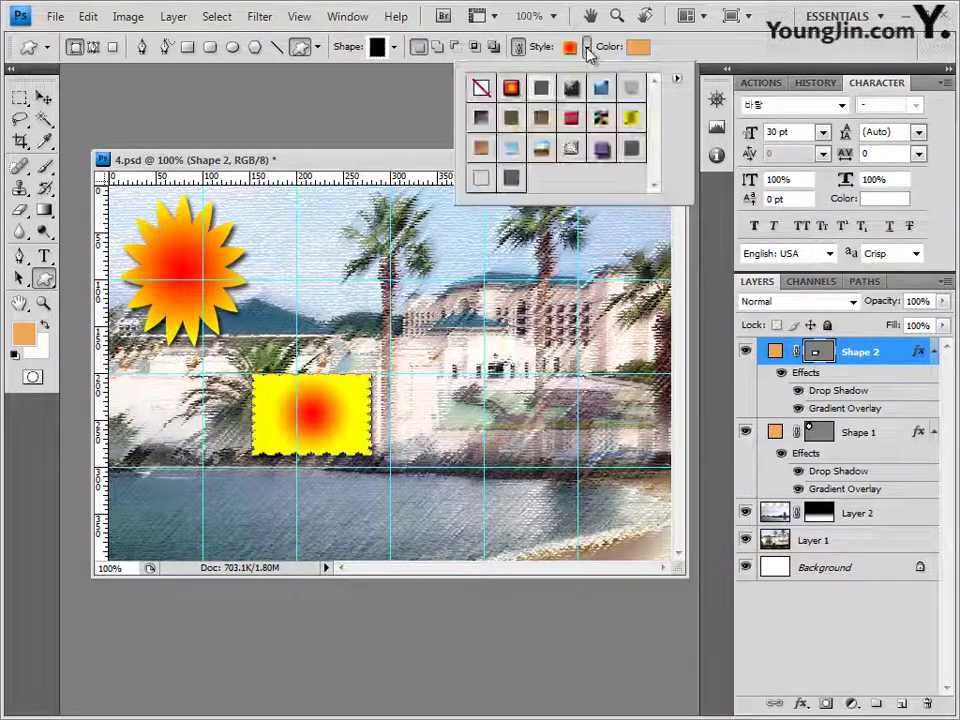
pyautogui.click(482, 87)
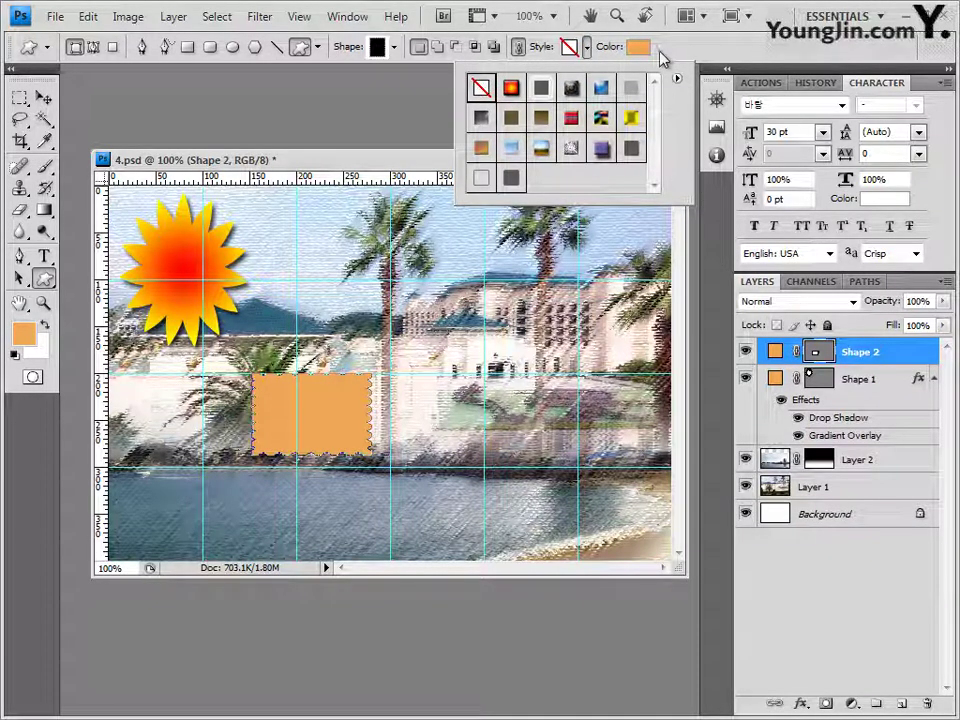
# Step: Give the postage-stamp shape a 2 px outside stroke in ffff00 and a drop shadow with the default settings
pyautogui.click(800, 703)
pyautogui.click(812, 689)
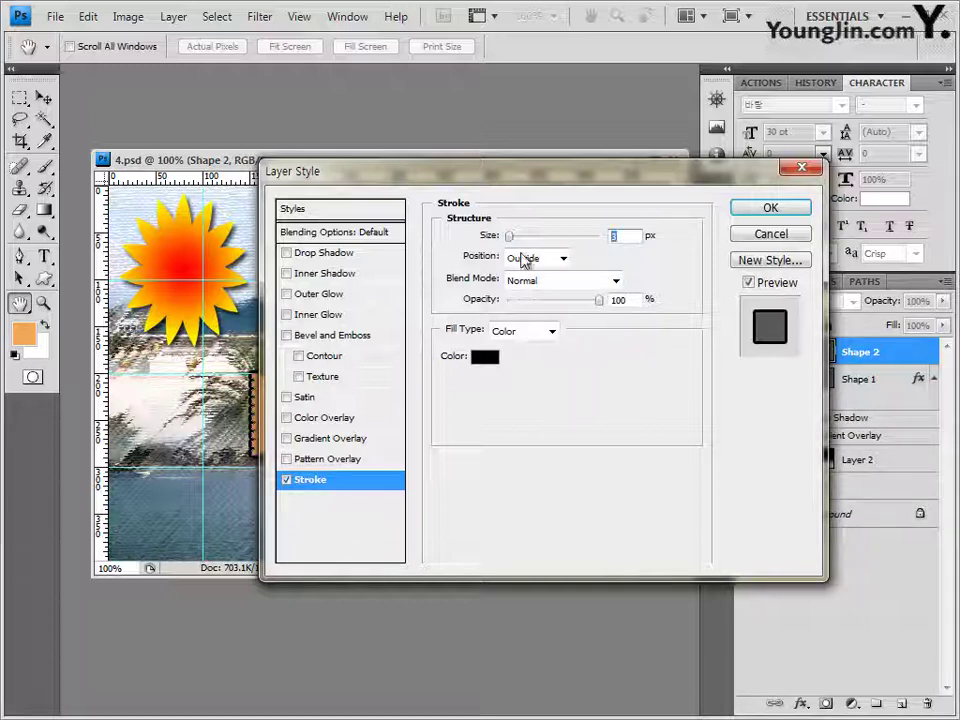
pyautogui.write('2')
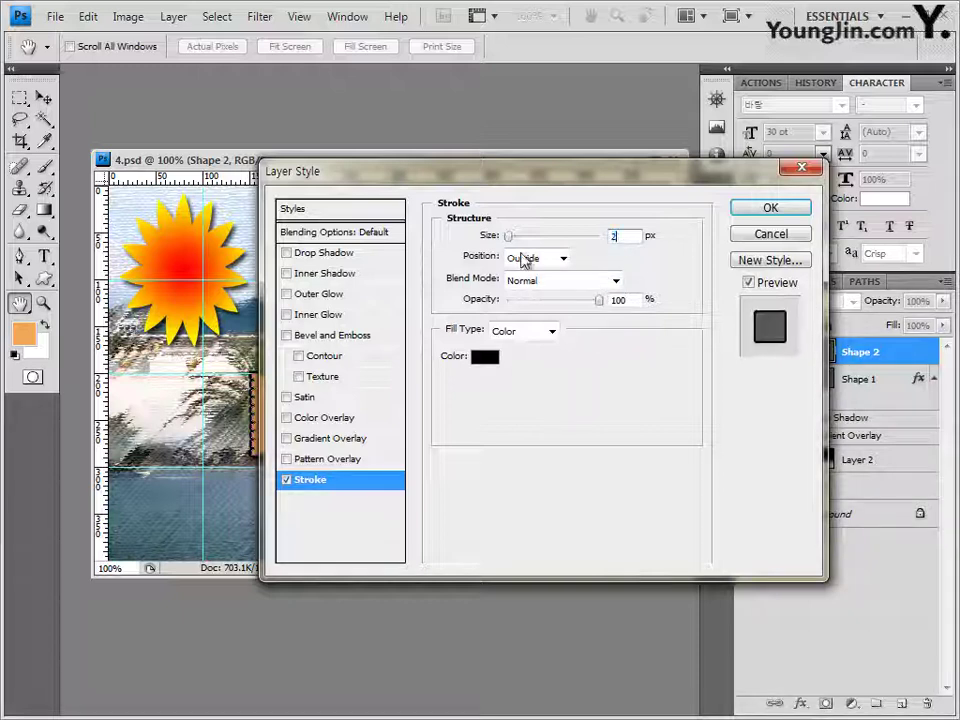
pyautogui.click(485, 357)
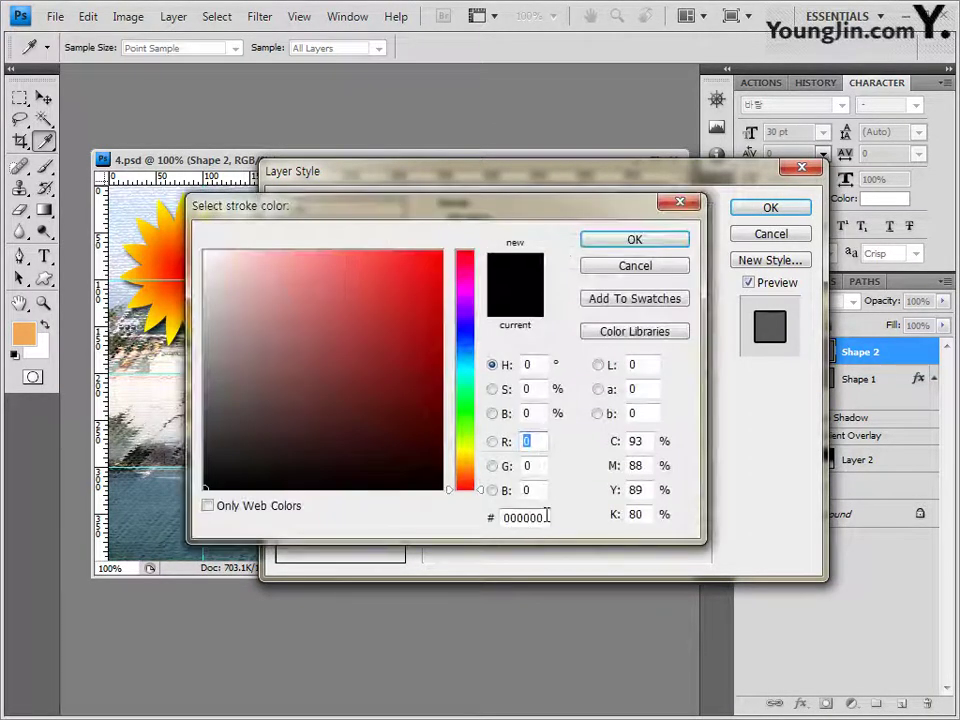
pyautogui.click(547, 516)
pyautogui.write('ffff00')
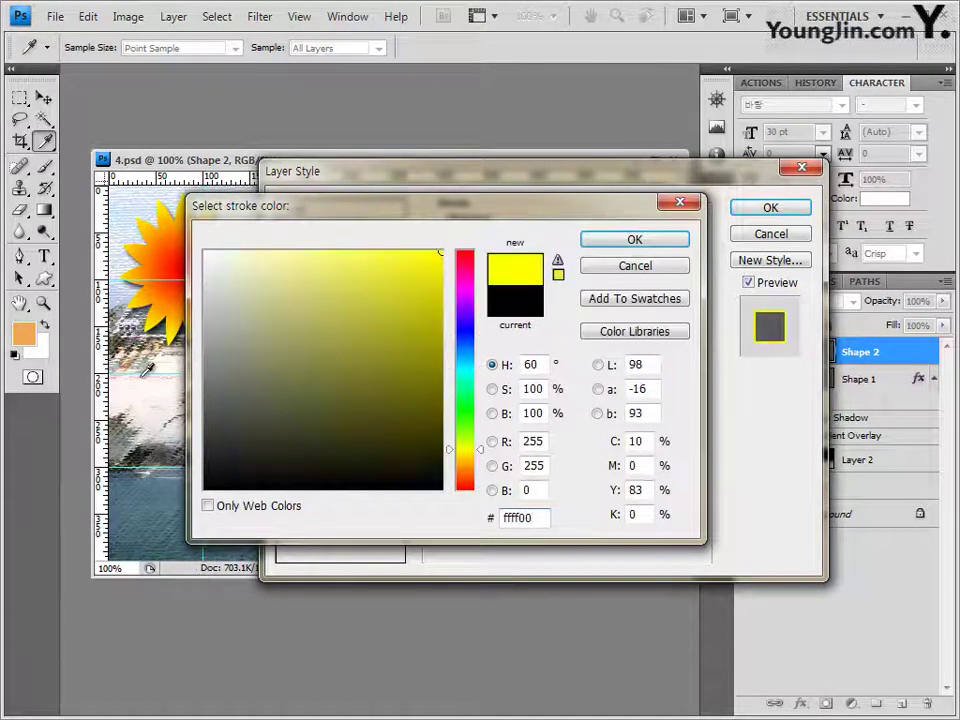
pyautogui.click(640, 240)
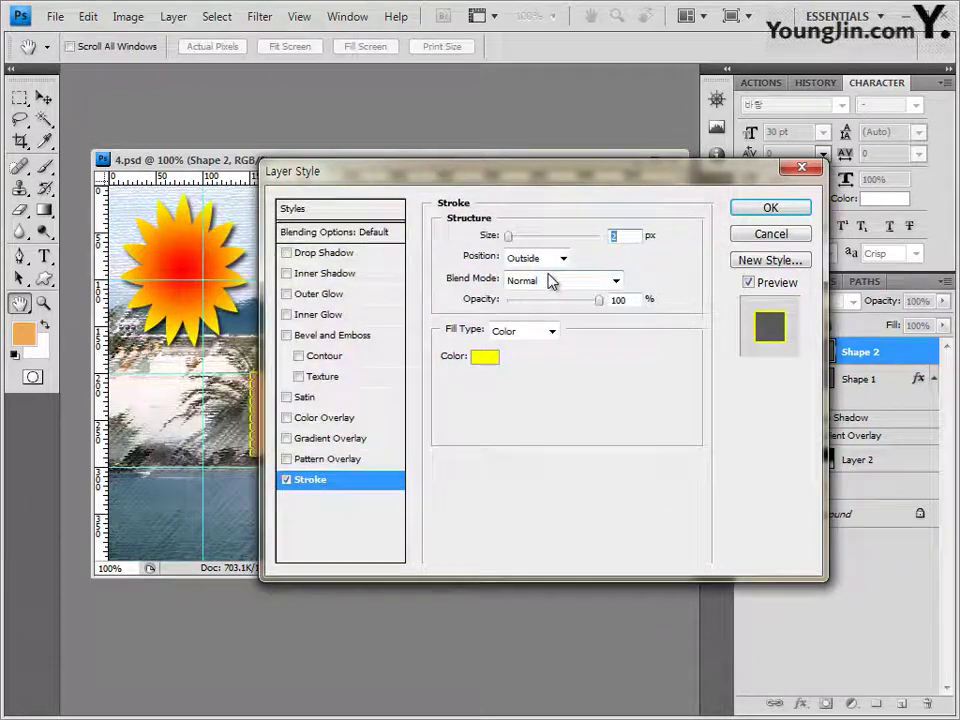
pyautogui.click(332, 253)
pyautogui.click(776, 212)
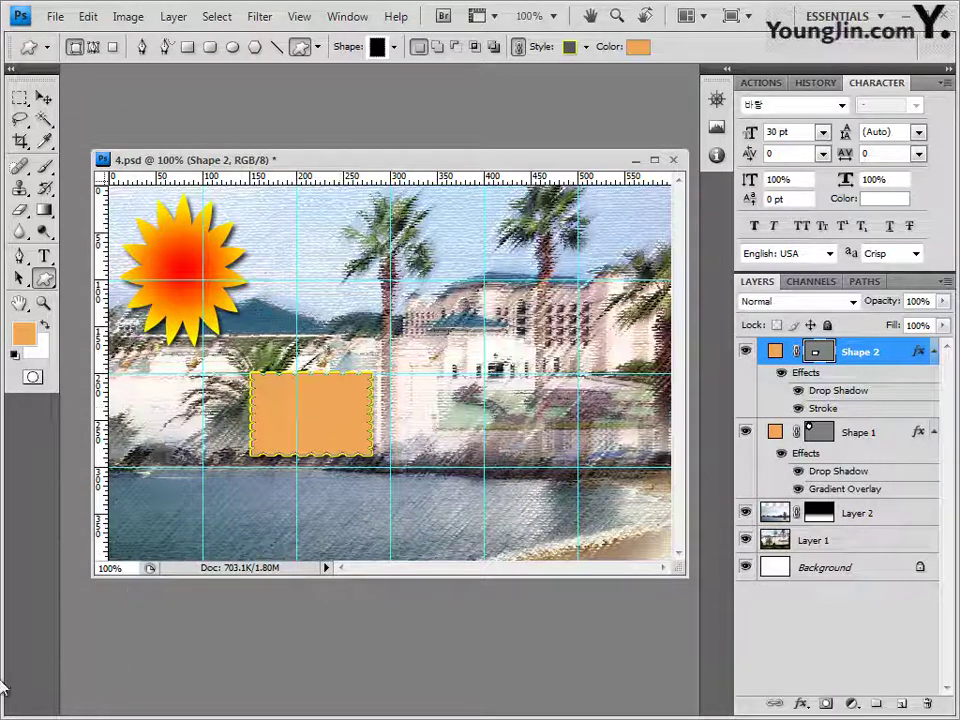
# Step: Open 2급-11.JPG from the 기출문제09 folder, copy the whole photo into 4.psd as a new layer, and close the source
pyautogui.hotkey('alt', 'Tab')
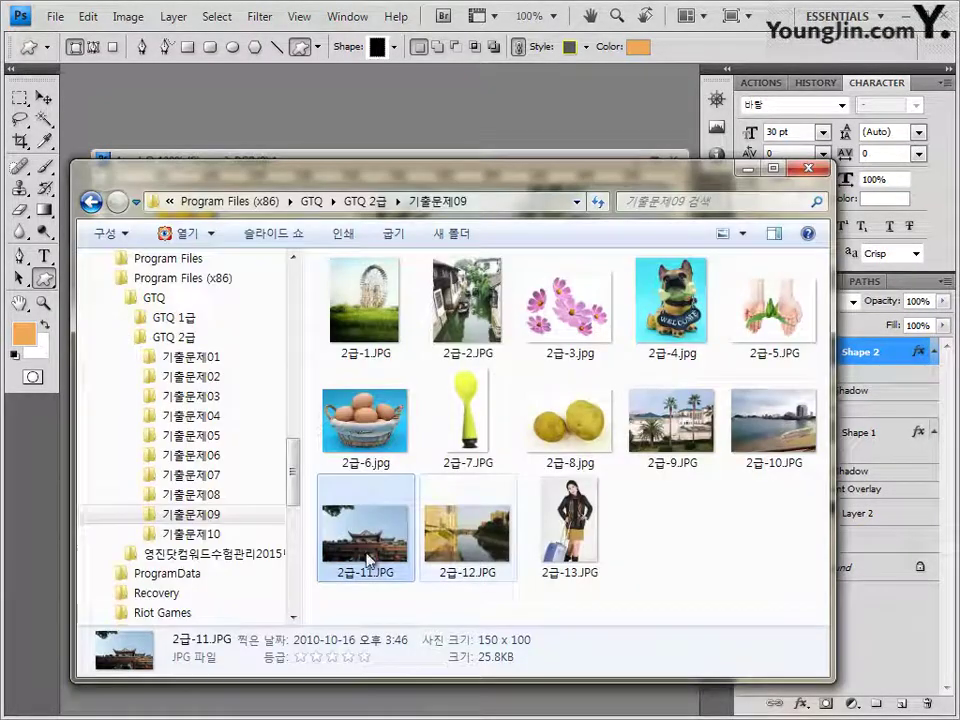
pyautogui.moveTo(322, 563); pyautogui.dragTo(262, 122)
pyautogui.moveTo(118, 72); pyautogui.dragTo(287, 259)
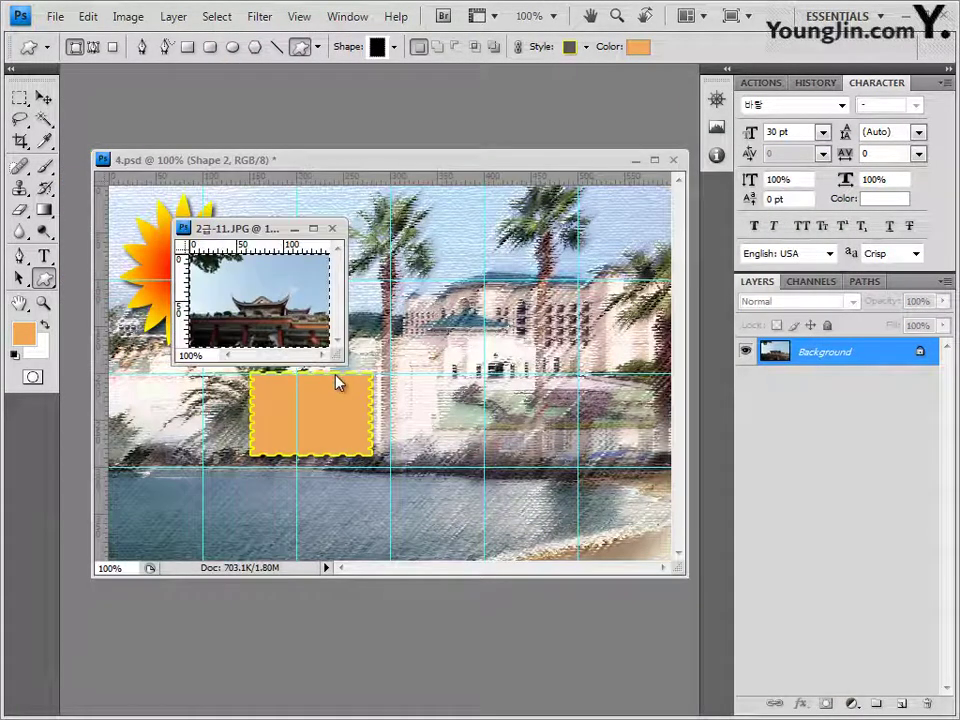
pyautogui.click(335, 230)
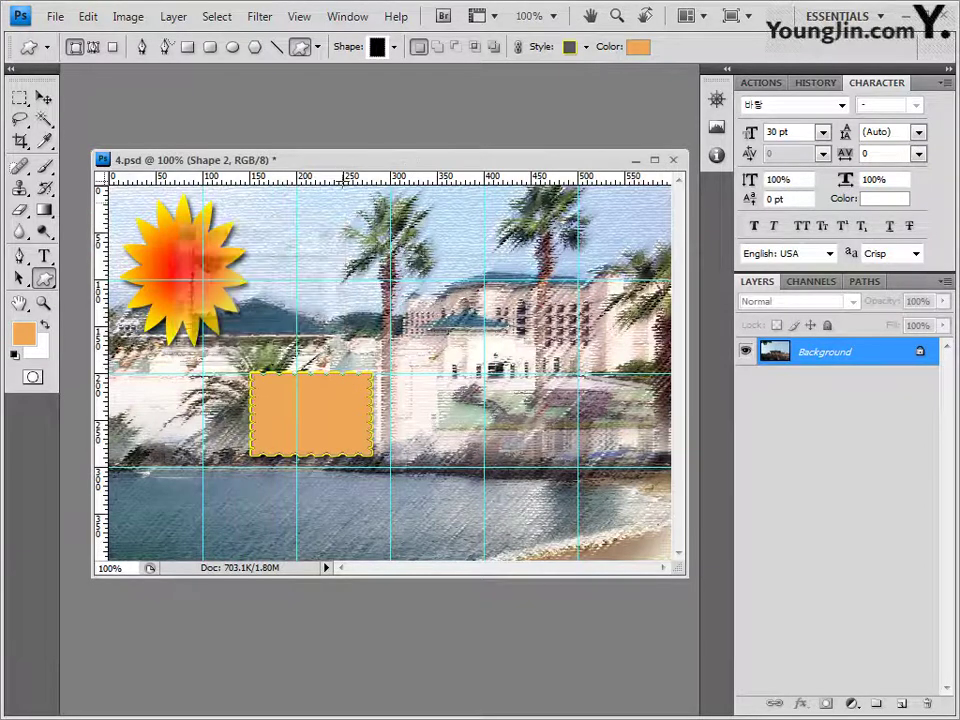
pyautogui.hotkey('ctrl', 'v')
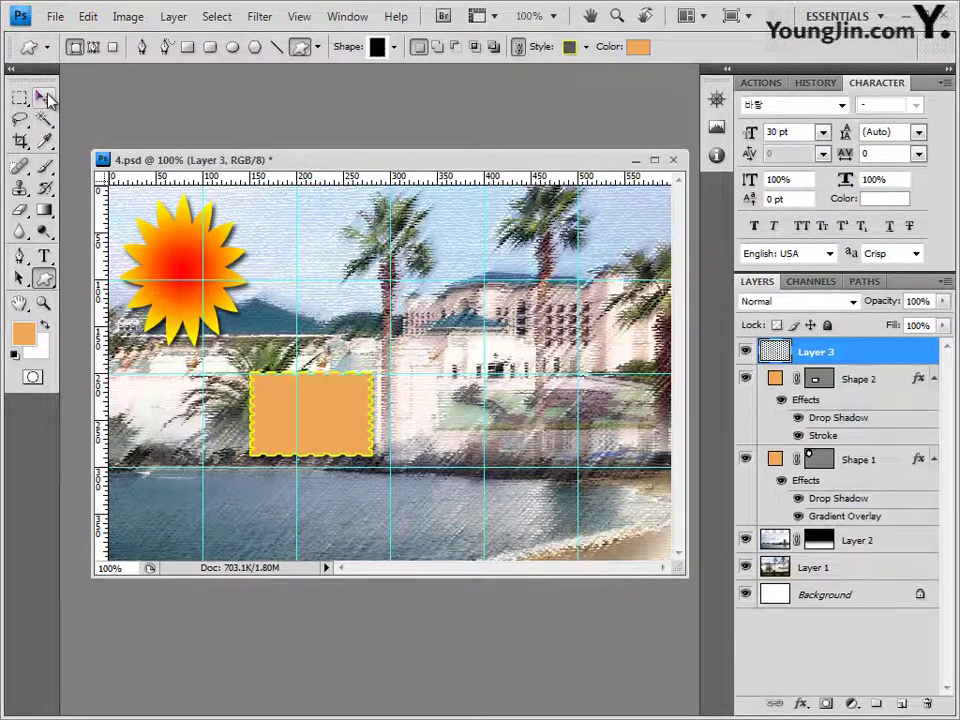
# Step: Move the temple photo over the postage-stamp shape and clip it to that shape
pyautogui.click(43, 97)
pyautogui.moveTo(446, 407); pyautogui.dragTo(367, 444)
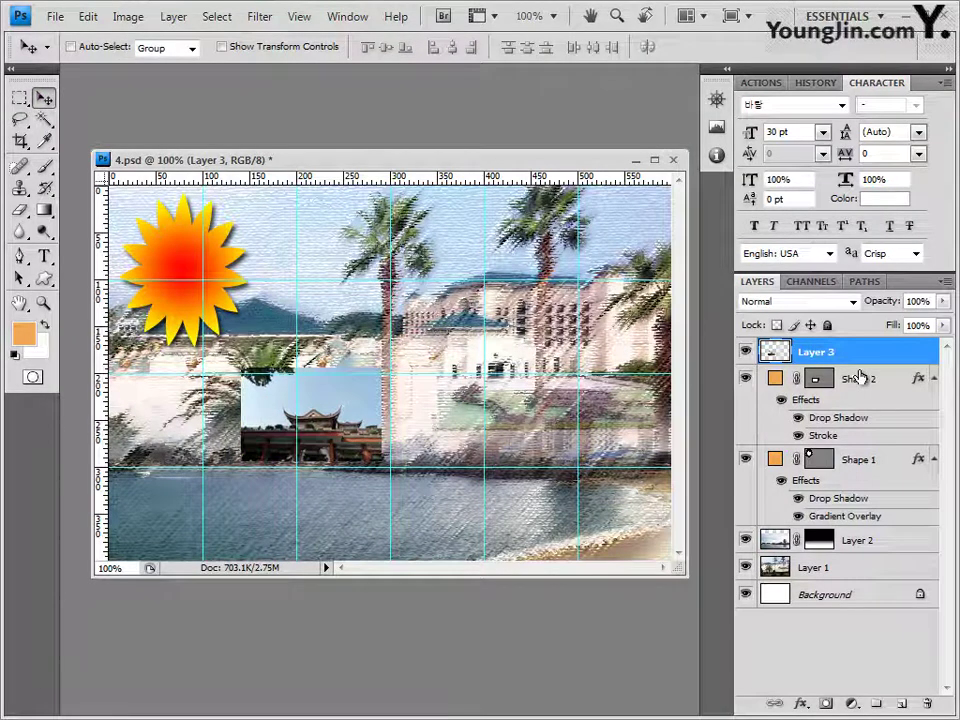
pyautogui.moveTo(853, 360); pyautogui.dragTo(860, 364)
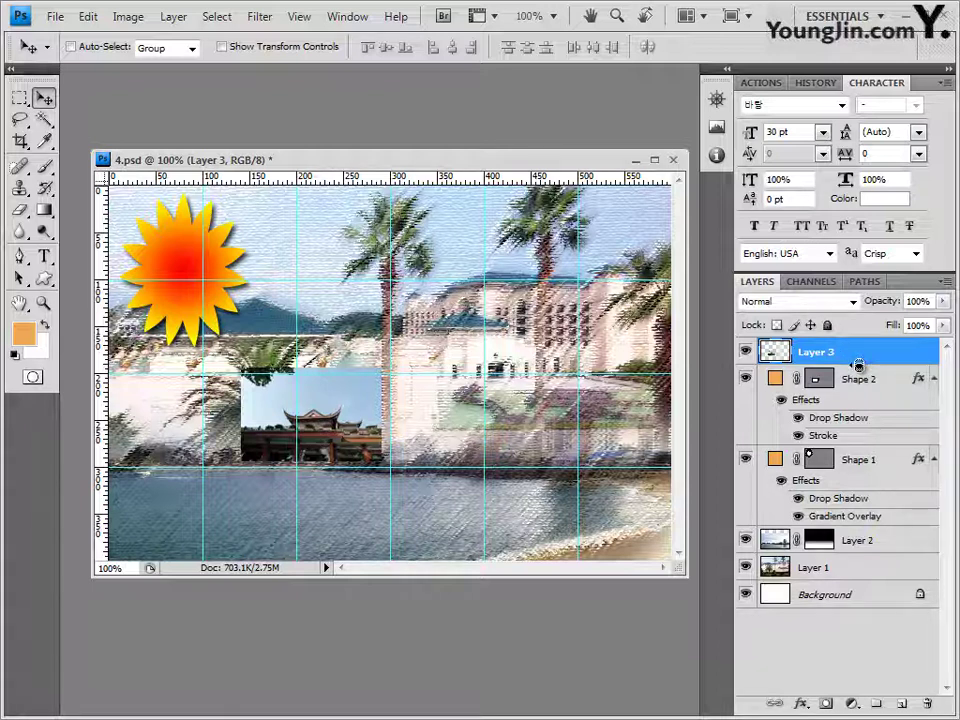
pyautogui.keyDown('alt'); pyautogui.click(857, 364); pyautogui.keyUp('alt')
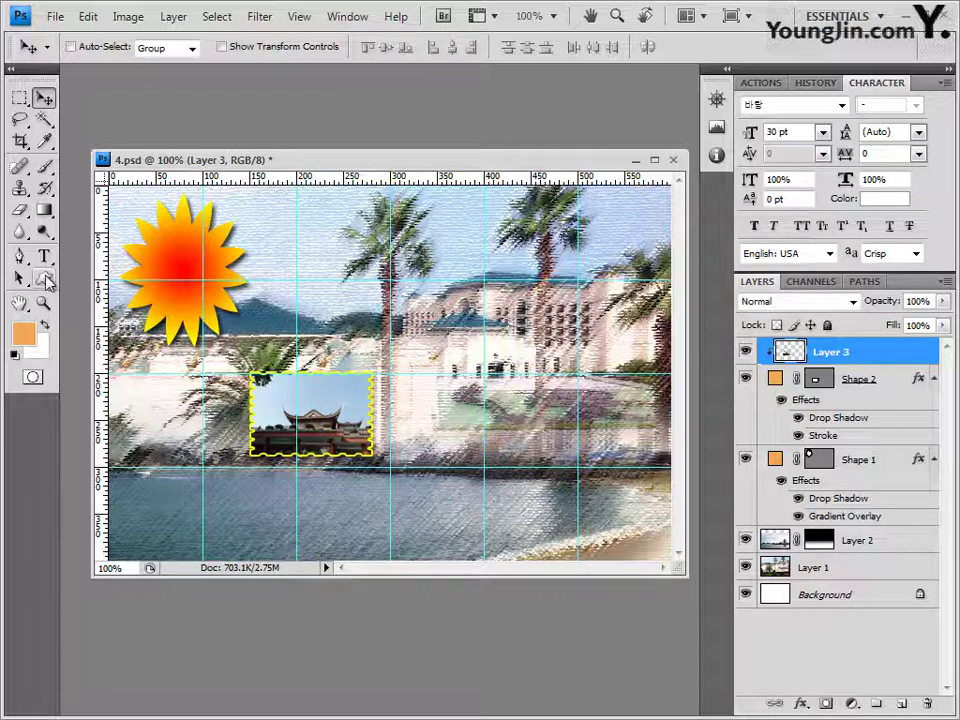
# Step: Duplicate the stamp shape to the lower right of the original and move the copy above the temple photo layer
pyautogui.click(861, 384)
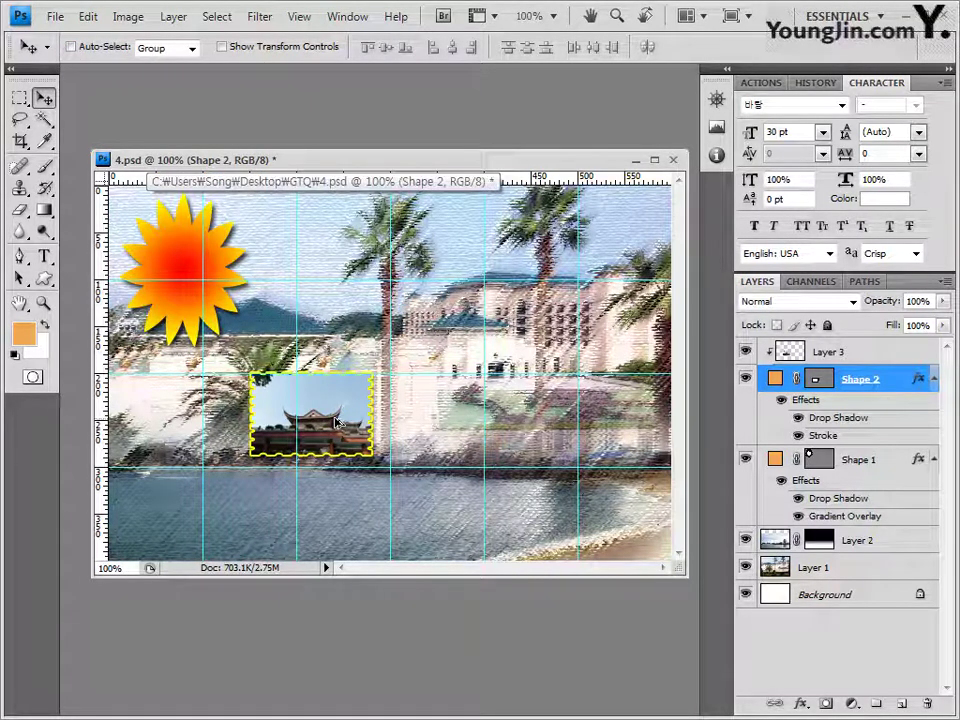
pyautogui.moveTo(337, 422)
pyautogui.mouseDown()
pyautogui.moveTo(446, 449)
pyautogui.moveTo(473, 443)
pyautogui.moveTo(460, 446)
pyautogui.mouseUp()
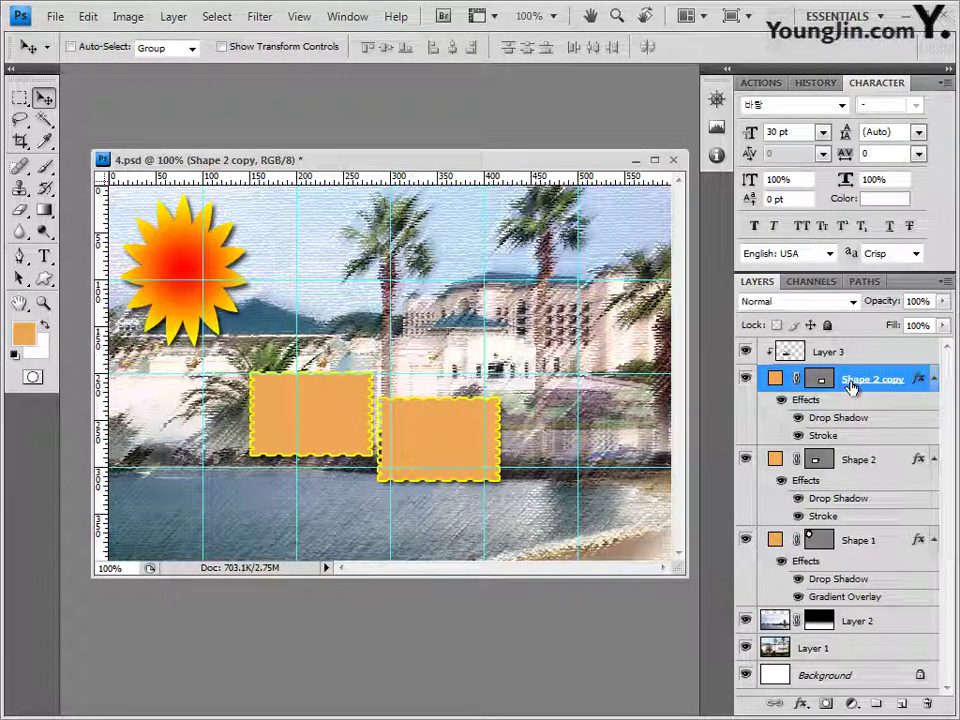
pyautogui.moveTo(852, 387); pyautogui.dragTo(854, 349)
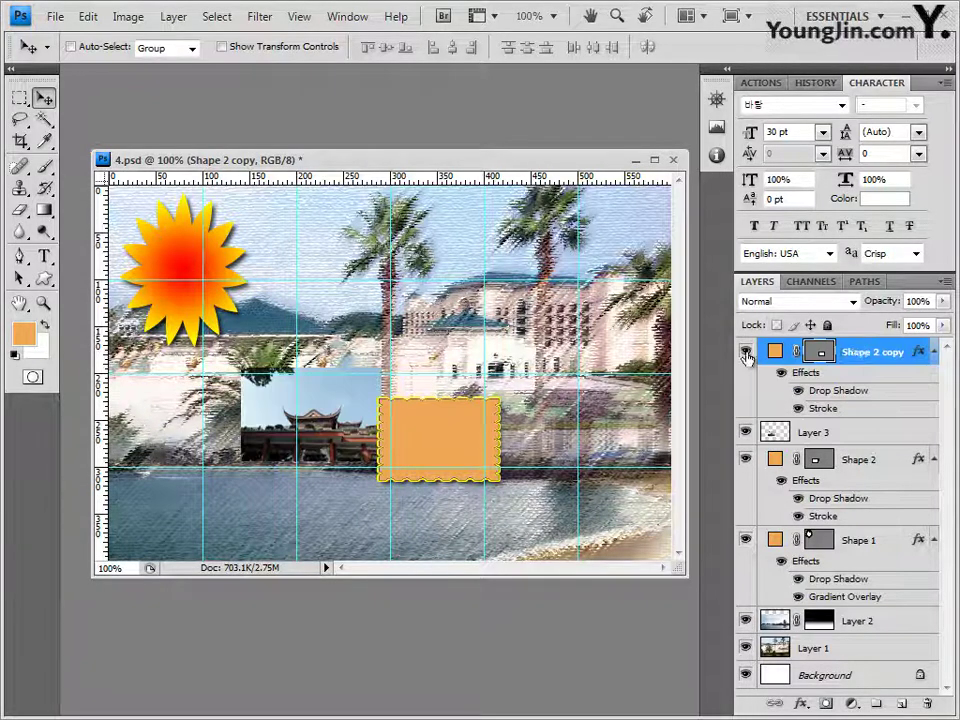
# Step: Clip the temple photo to the original stamp again and nudge both layers together slightly to the left
pyautogui.click(848, 435)
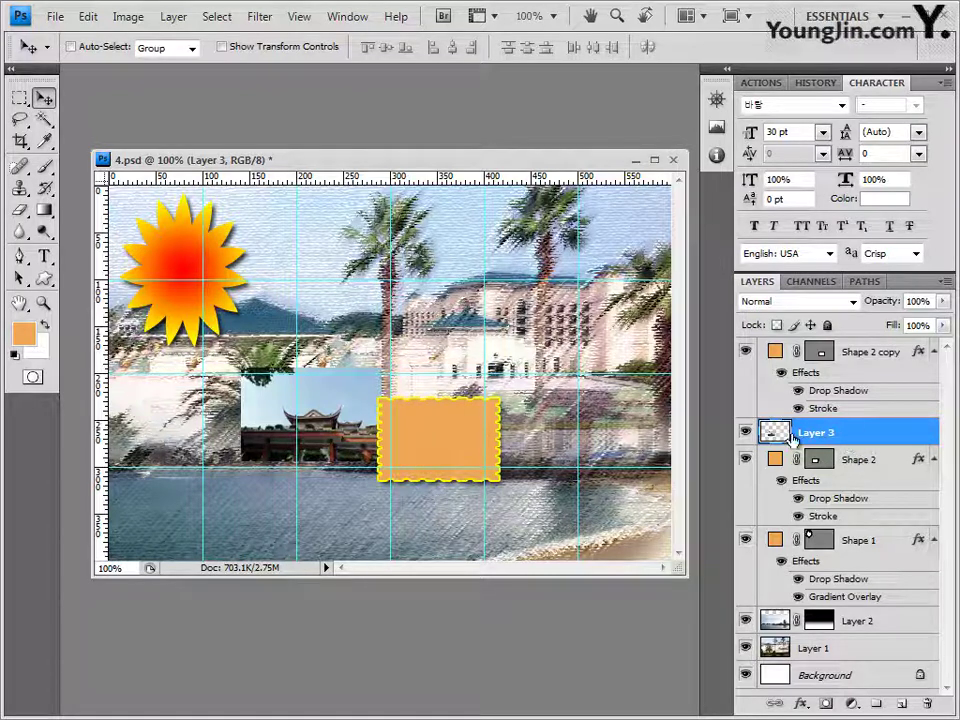
pyautogui.keyDown('alt'); pyautogui.click(855, 444); pyautogui.keyUp('alt')
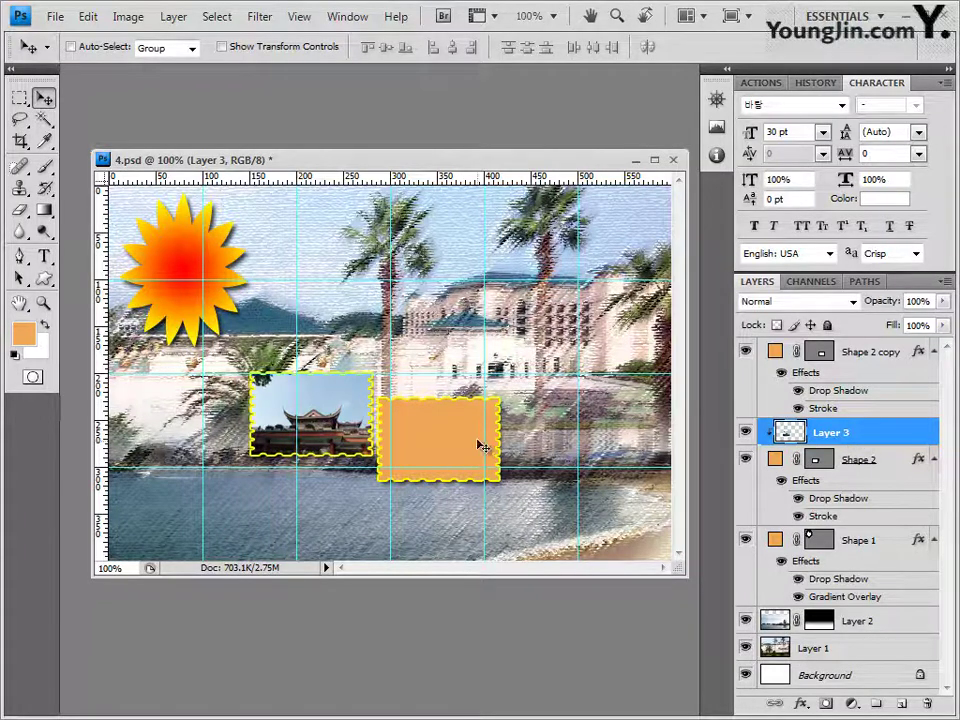
pyautogui.keyDown('shift'); pyautogui.click(866, 465); pyautogui.keyUp('shift')
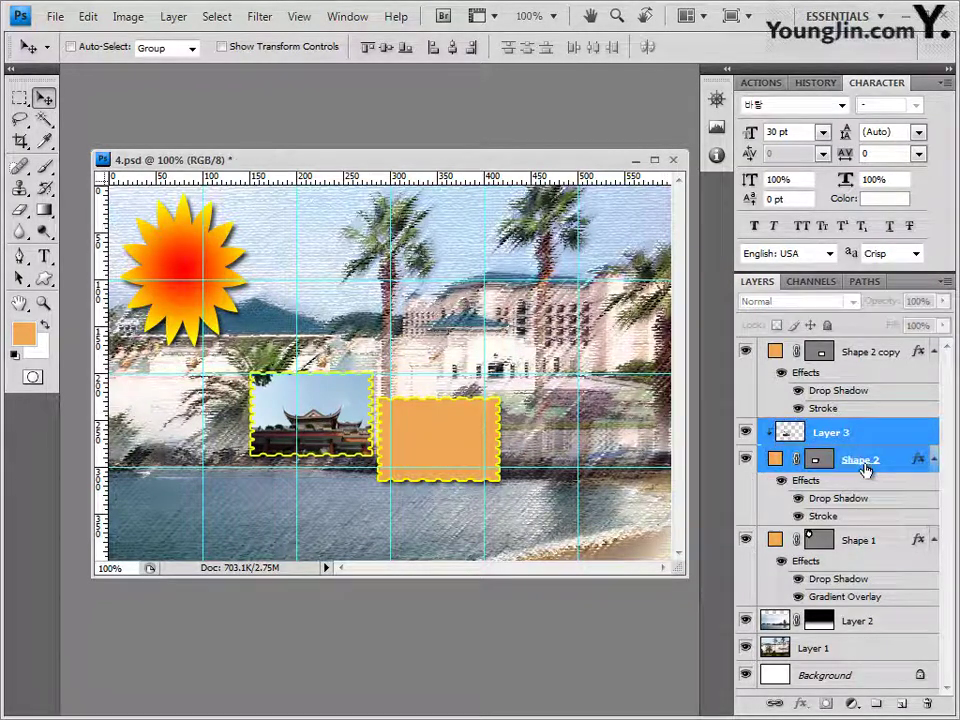
pyautogui.click(851, 430)
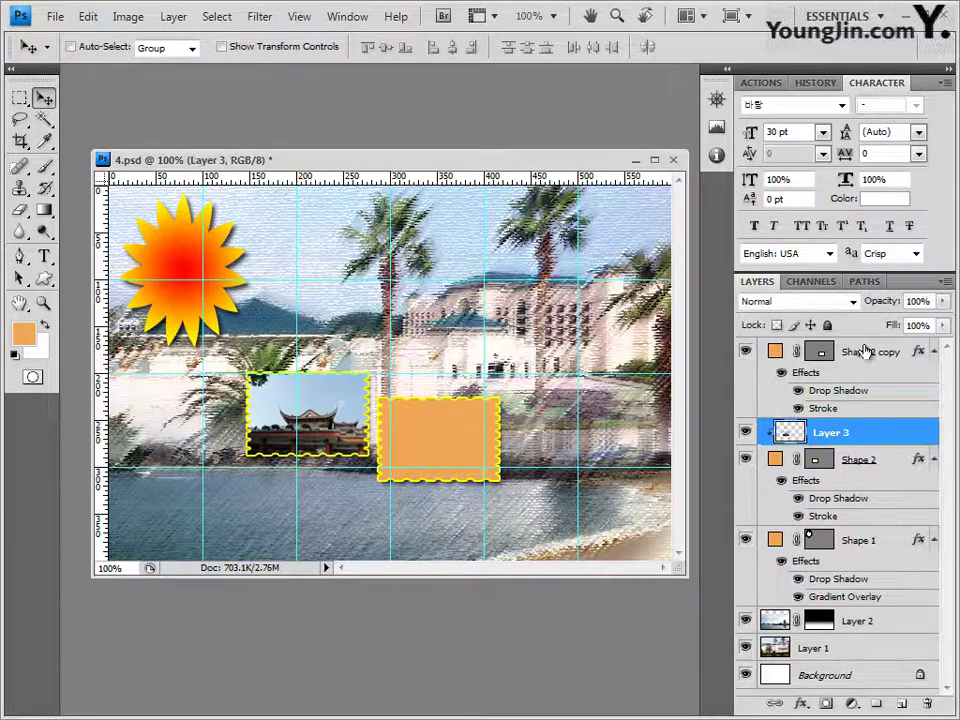
# Step: Change the stroke color of the duplicated stamp shape to 99ff99
pyautogui.click(860, 357)
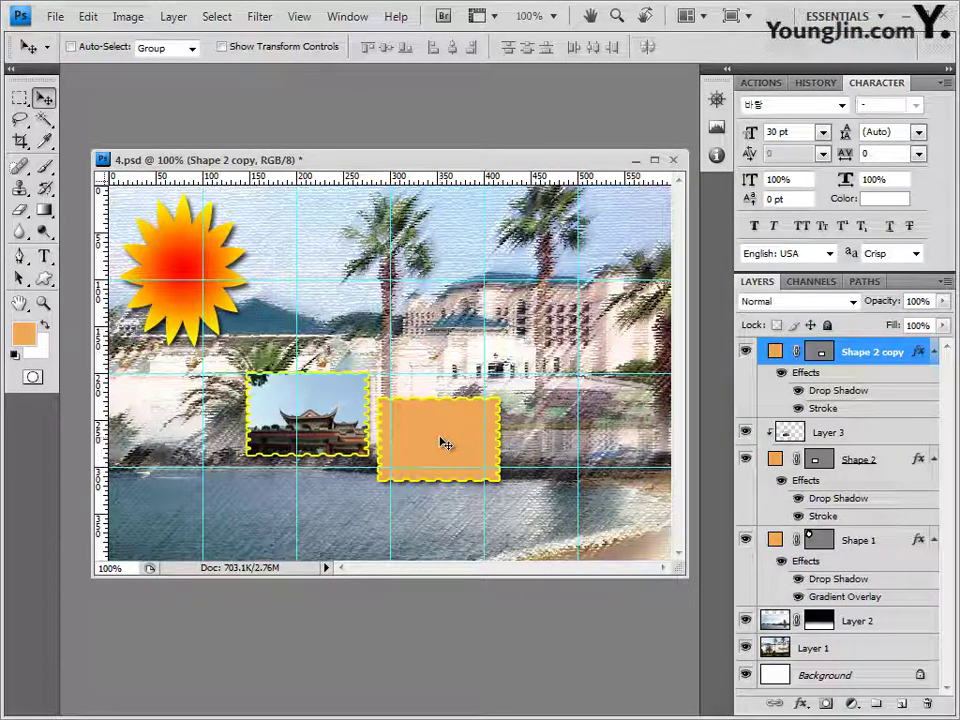
pyautogui.doubleClick(822, 409)
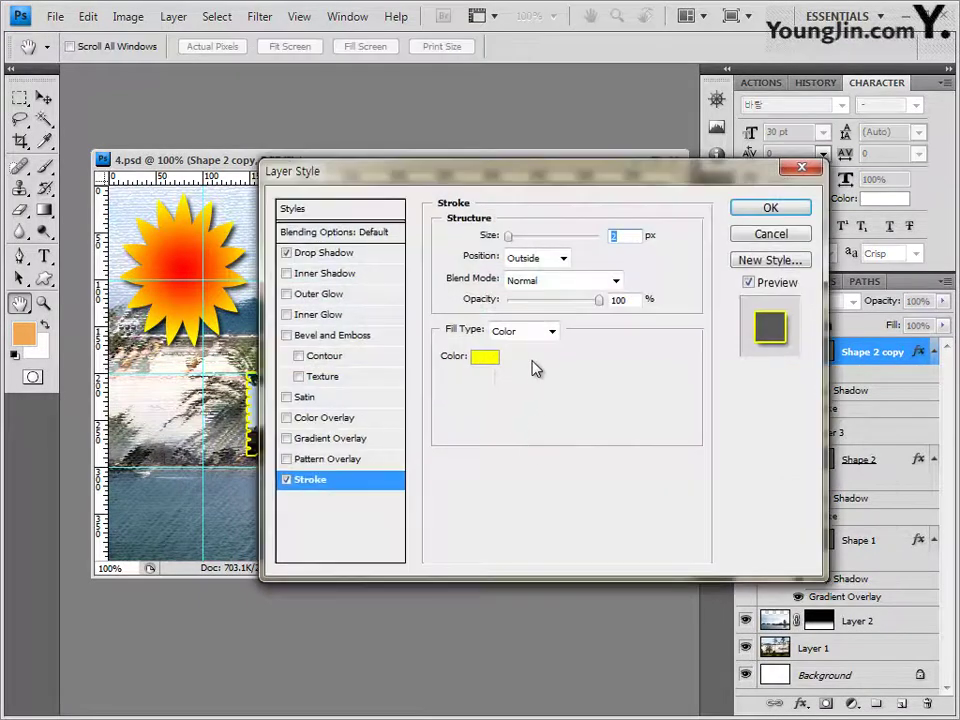
pyautogui.click(484, 360)
pyautogui.doubleClick(538, 518)
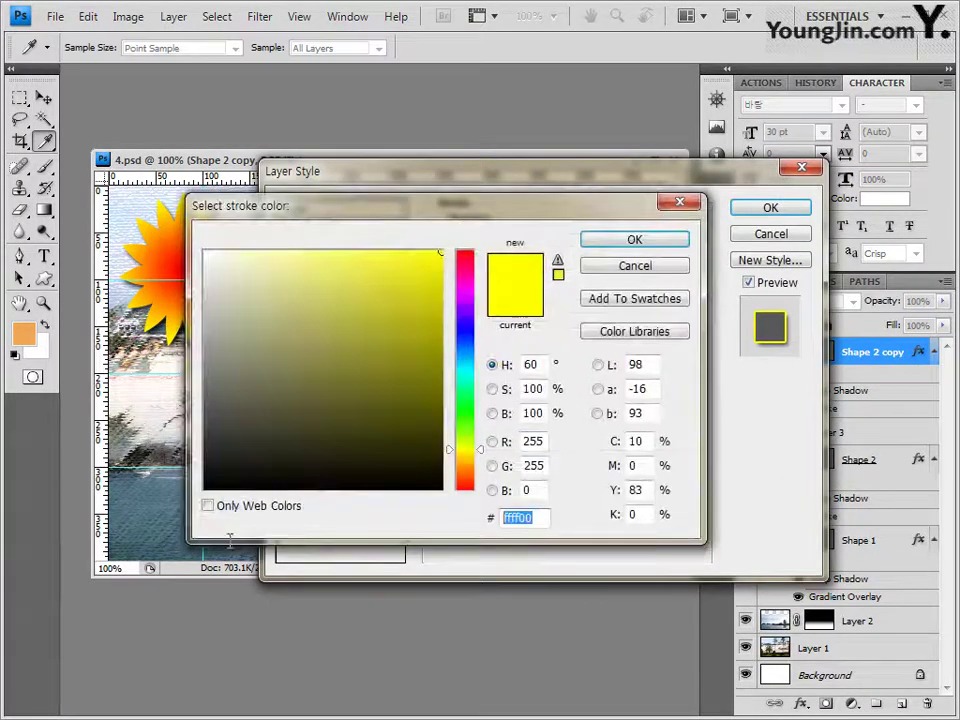
pyautogui.write('99')
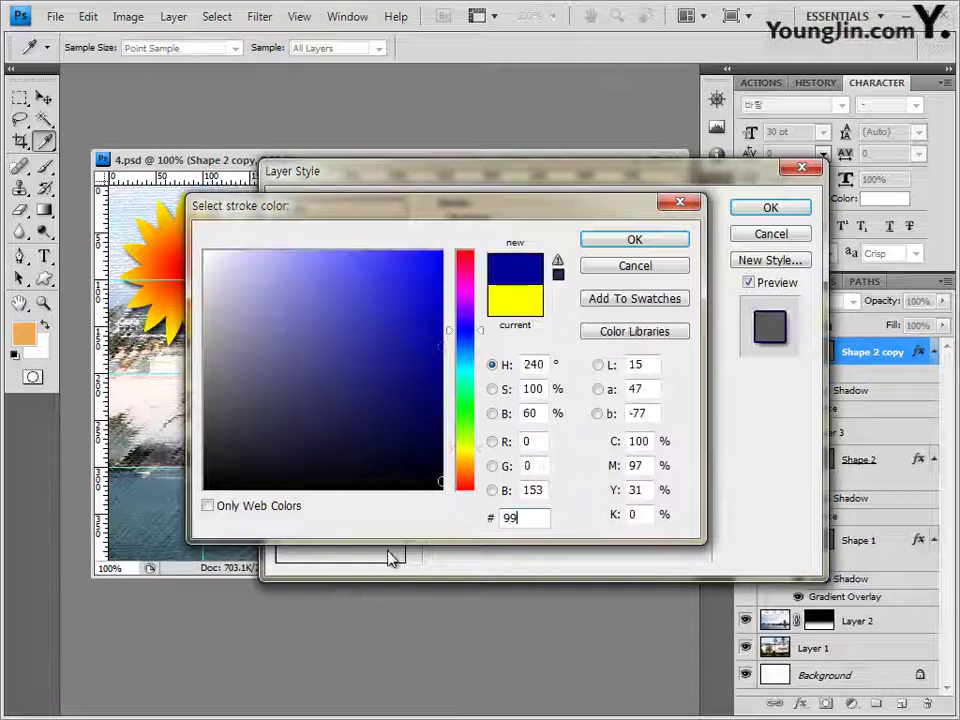
pyautogui.write('ff99')
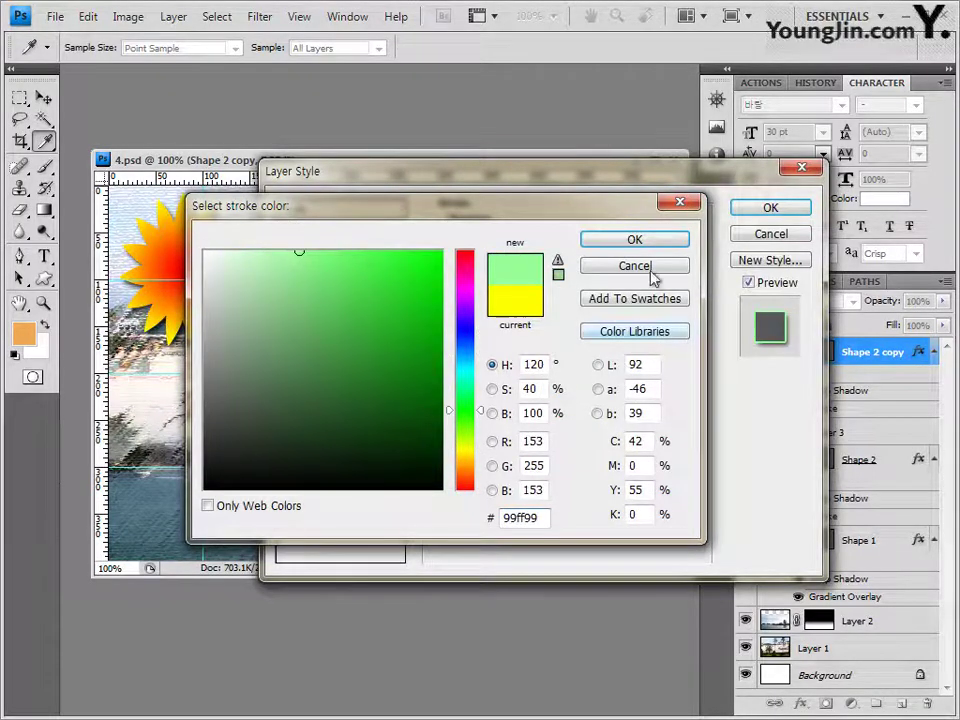
pyautogui.click(648, 242)
pyautogui.click(776, 210)
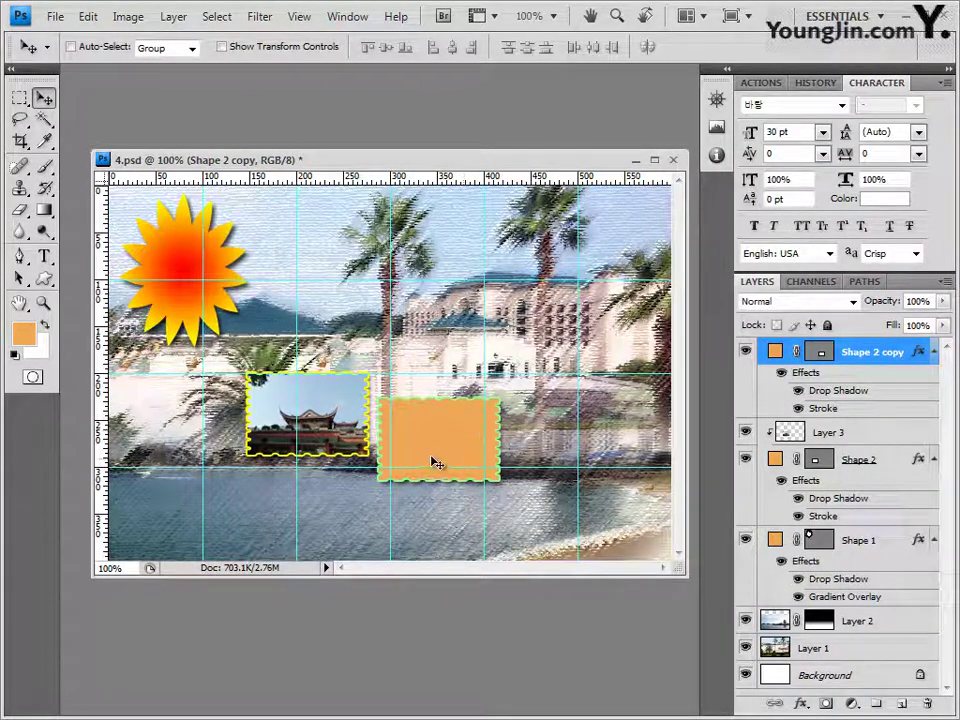
# Step: Open 2급-12.JPG from the 기출문제09 folder, copy the whole photo into 4.psd above the duplicated stamp, and close the source
pyautogui.hotkey('alt', 'Tab')
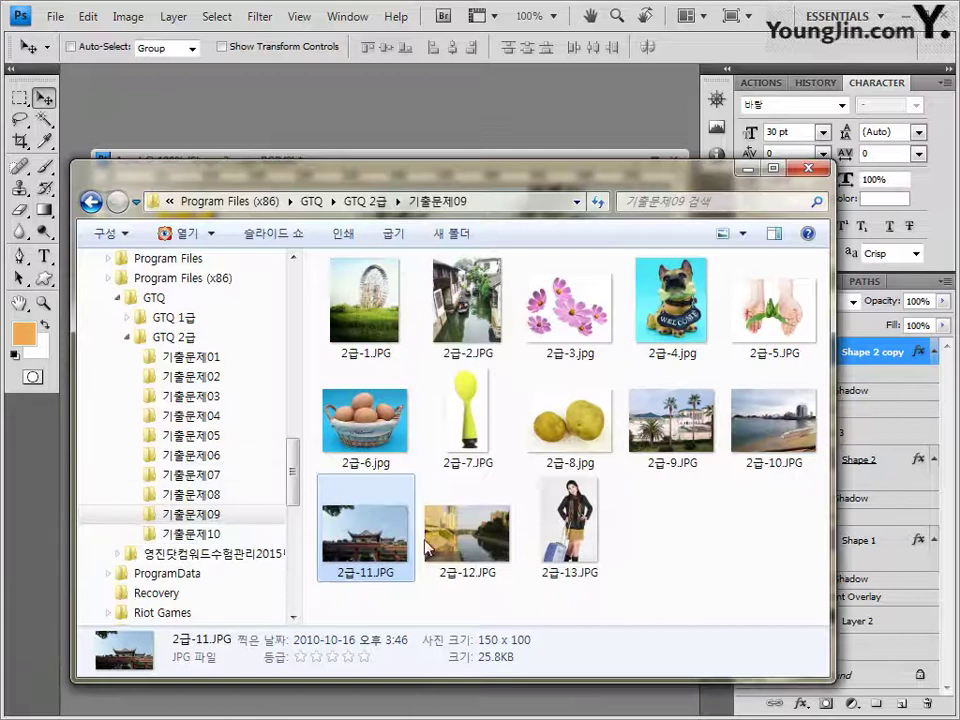
pyautogui.moveTo(490, 541); pyautogui.dragTo(377, 128)
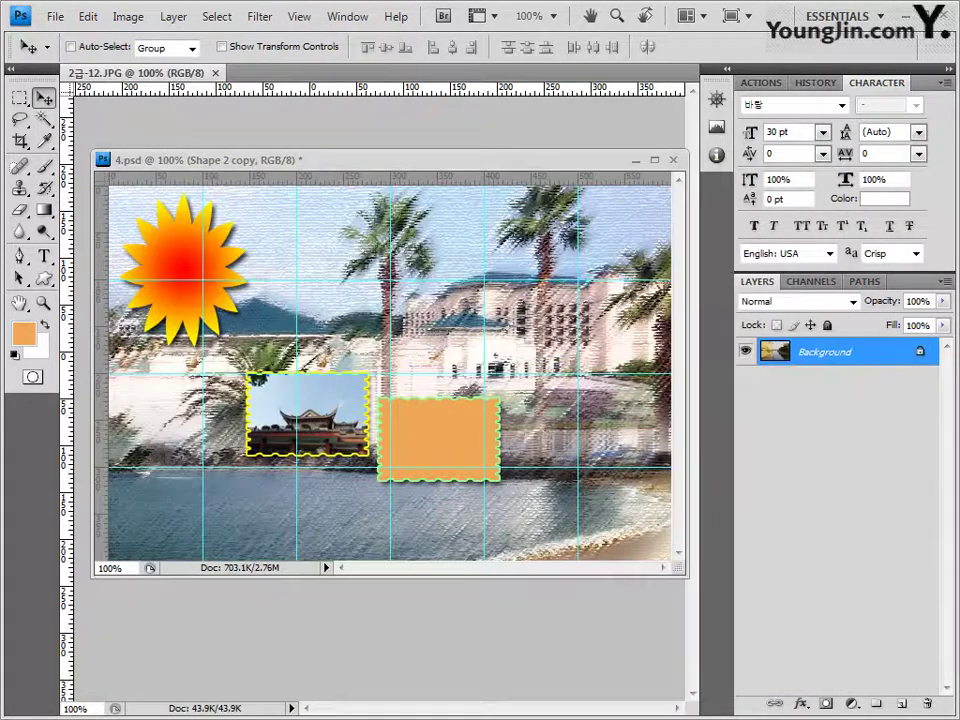
pyautogui.moveTo(137, 83); pyautogui.dragTo(232, 310)
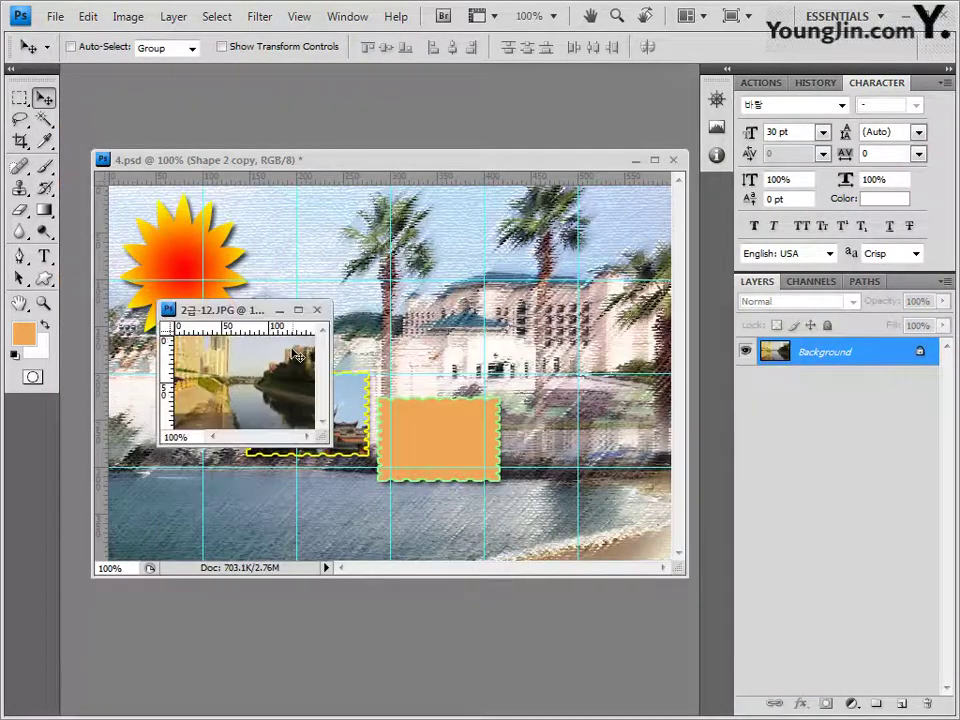
pyautogui.hotkey('ctrl', 'a')
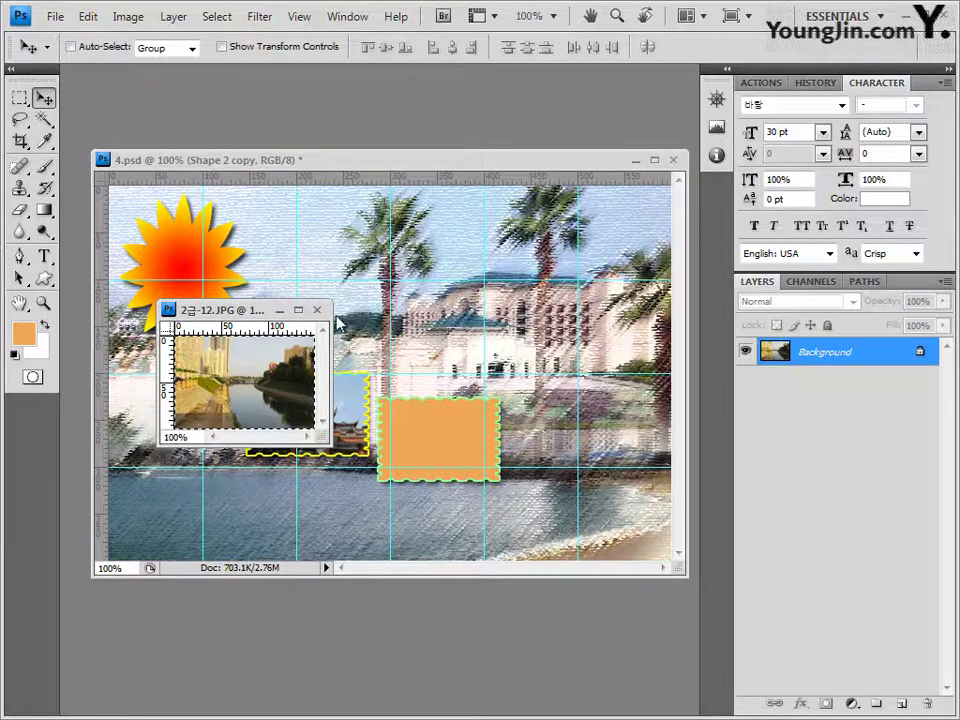
pyautogui.click(316, 310)
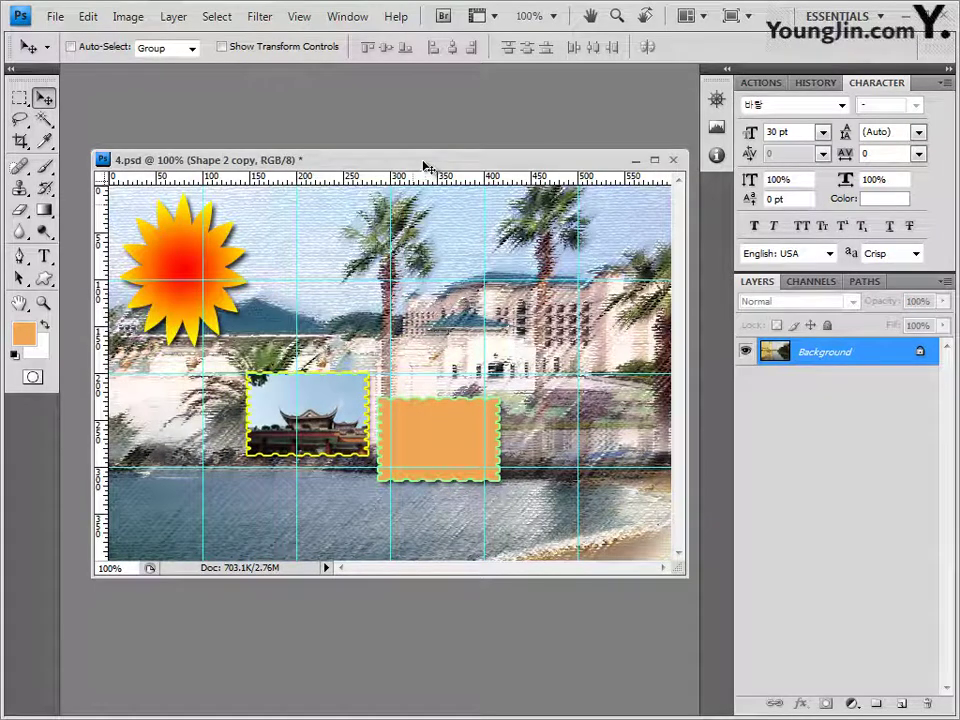
pyautogui.hotkey('ctrl', 'v')
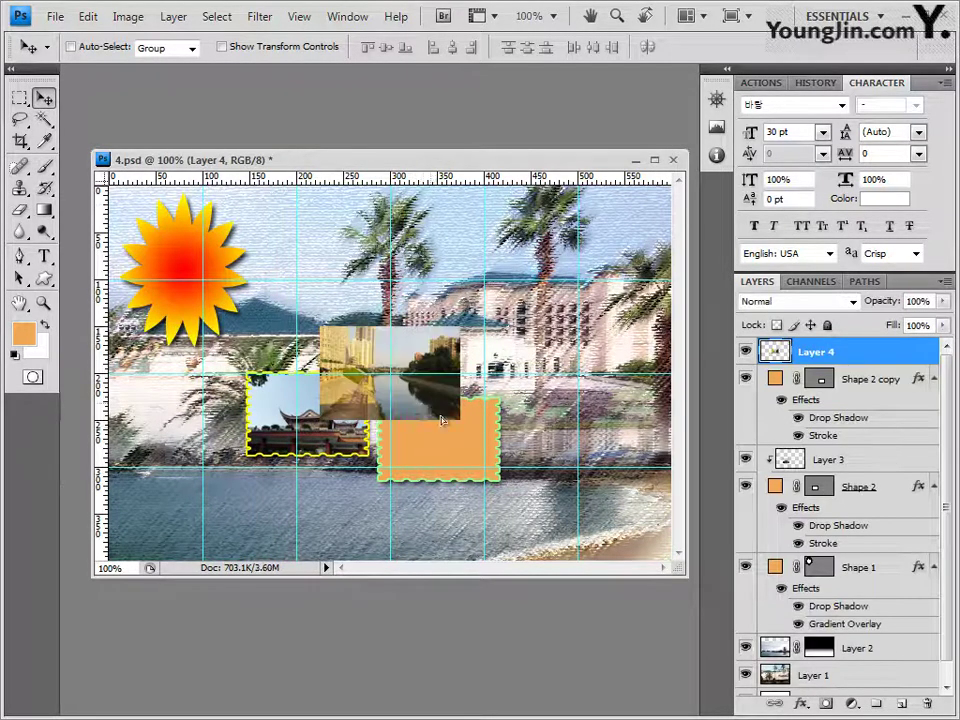
# Step: Move the river photo over the duplicated stamp shape and clip it to that shape
pyautogui.moveTo(428, 418); pyautogui.dragTo(473, 469)
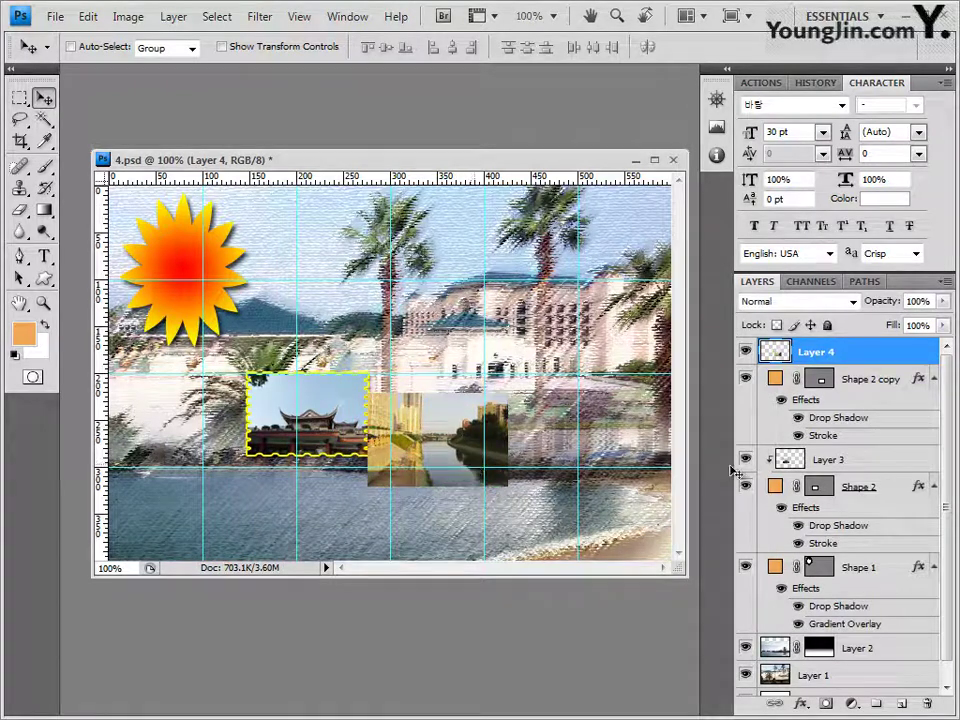
pyautogui.keyDown('alt'); pyautogui.click(859, 364); pyautogui.keyUp('alt')
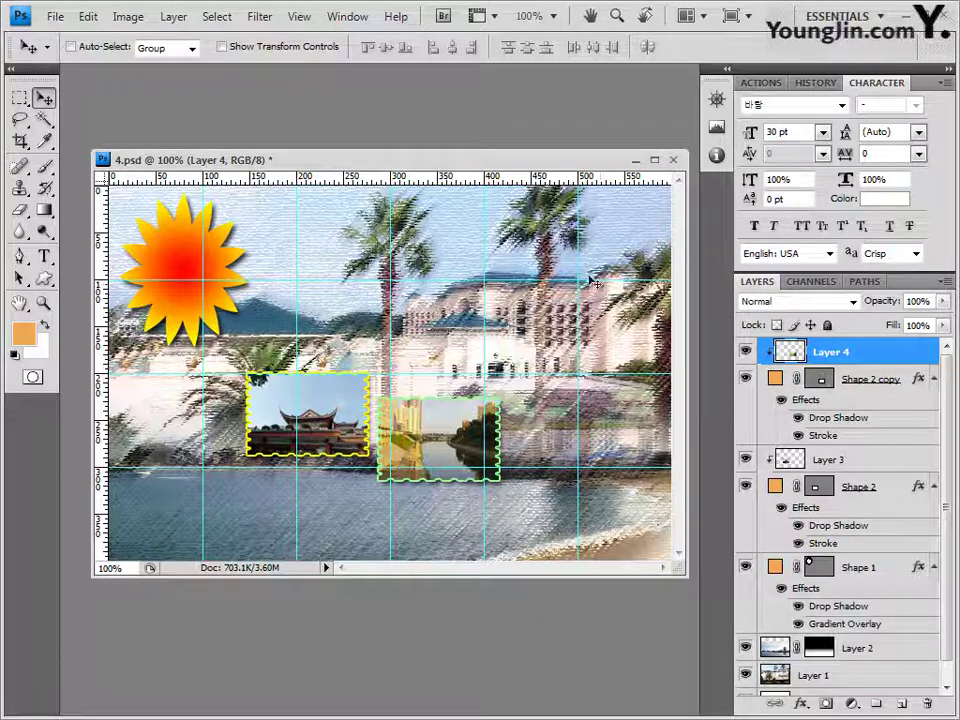
# Step: Replace the available custom shapes with the Symbols set for the Custom Shape tool
pyautogui.click(44, 279)
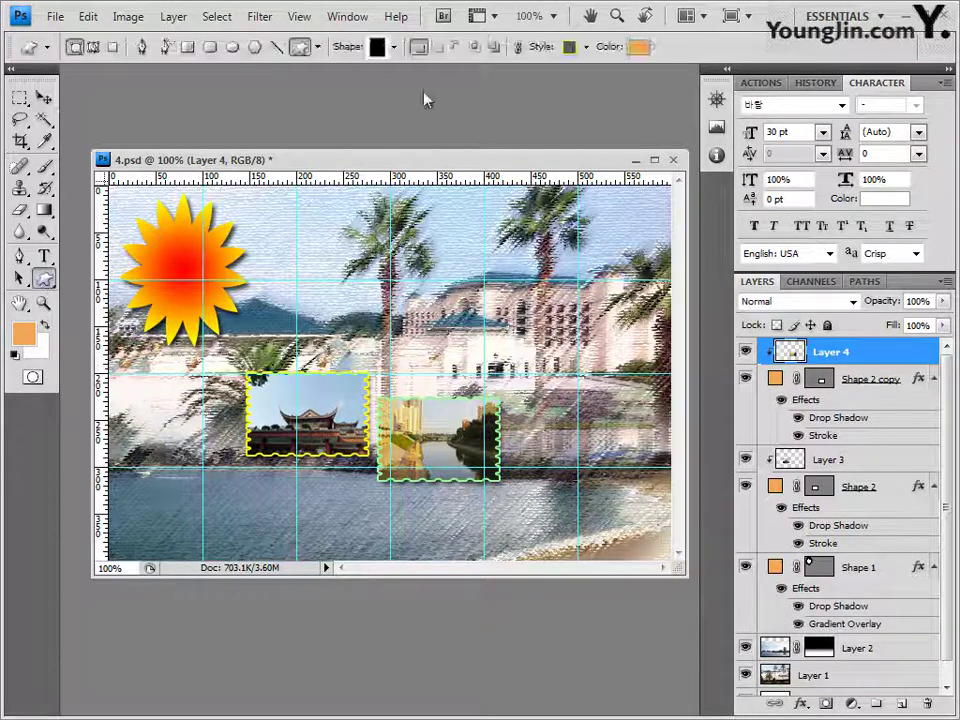
pyautogui.click(396, 47)
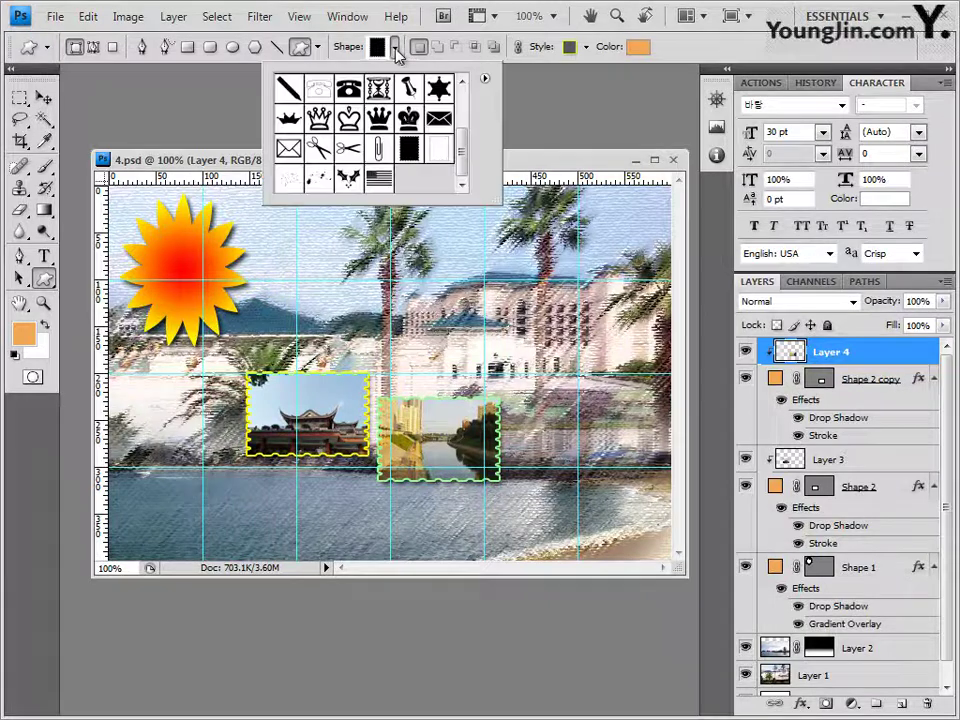
pyautogui.moveTo(462, 148); pyautogui.dragTo(474, 100)
pyautogui.click(485, 79)
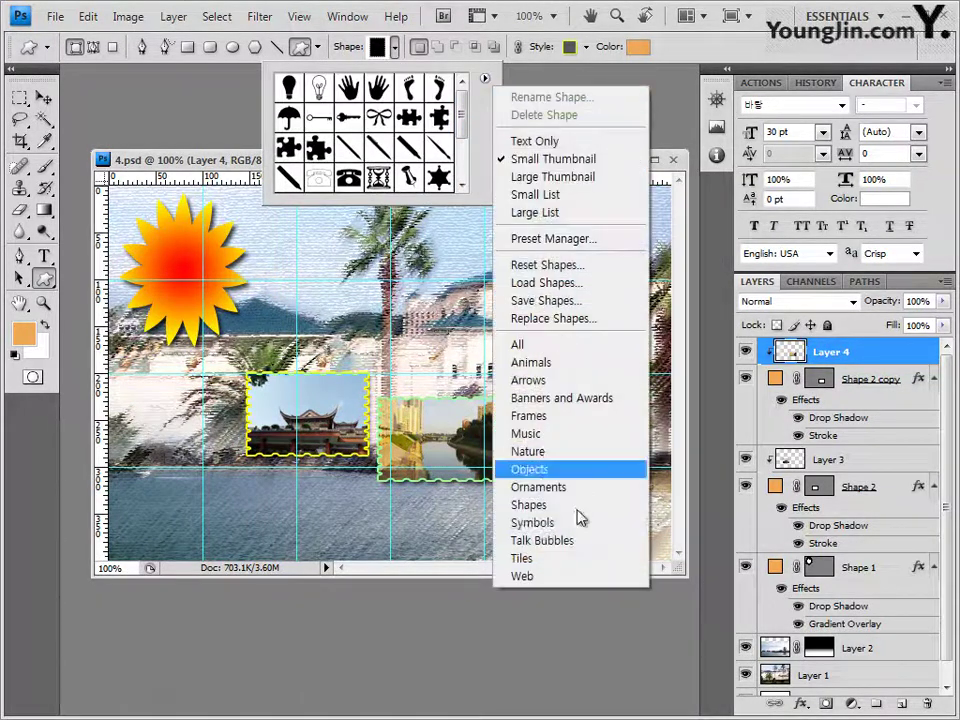
pyautogui.click(571, 527)
pyautogui.click(444, 403)
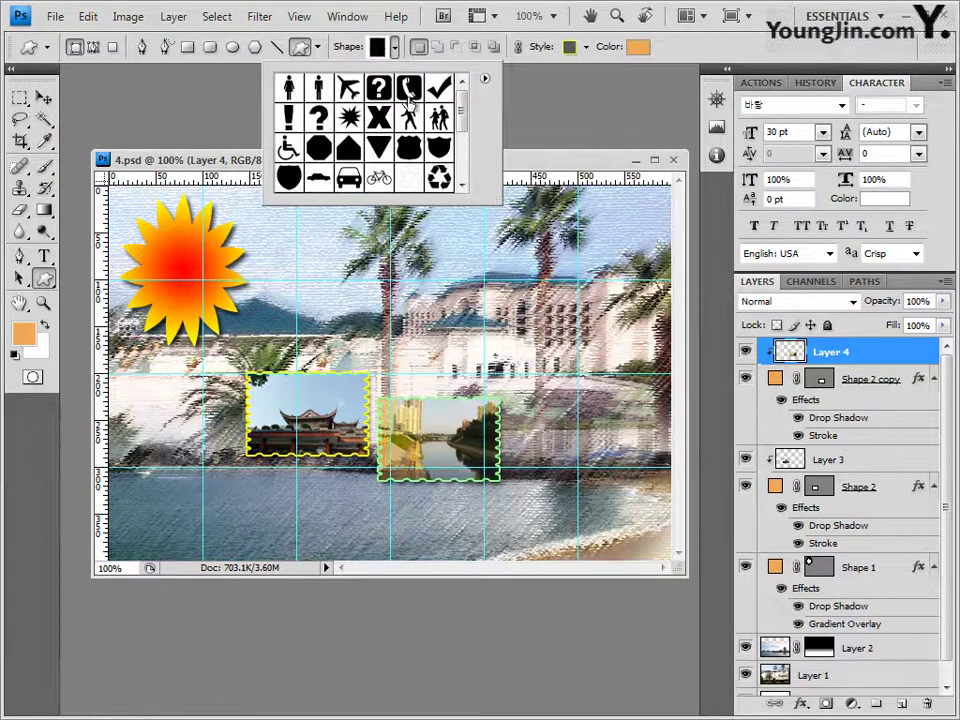
# Step: Draw the airplane custom shape, about 70 px wide, in the sky beside the palm tree in the image's upper-right area
pyautogui.click(351, 88)
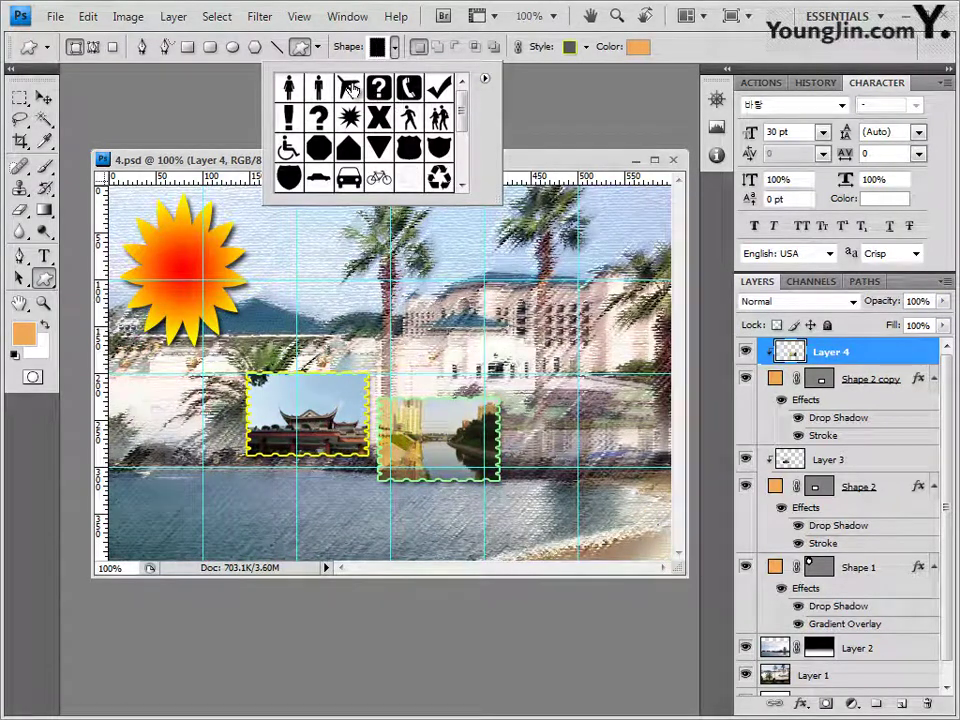
pyautogui.click(560, 163)
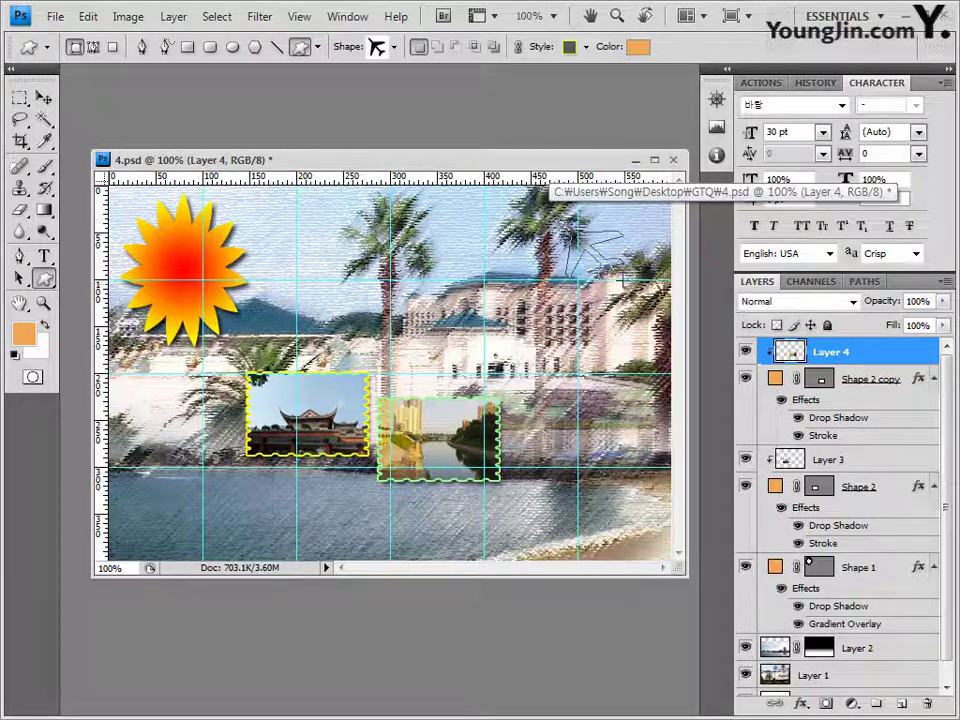
pyautogui.moveTo(565, 231); pyautogui.dragTo(622, 272)
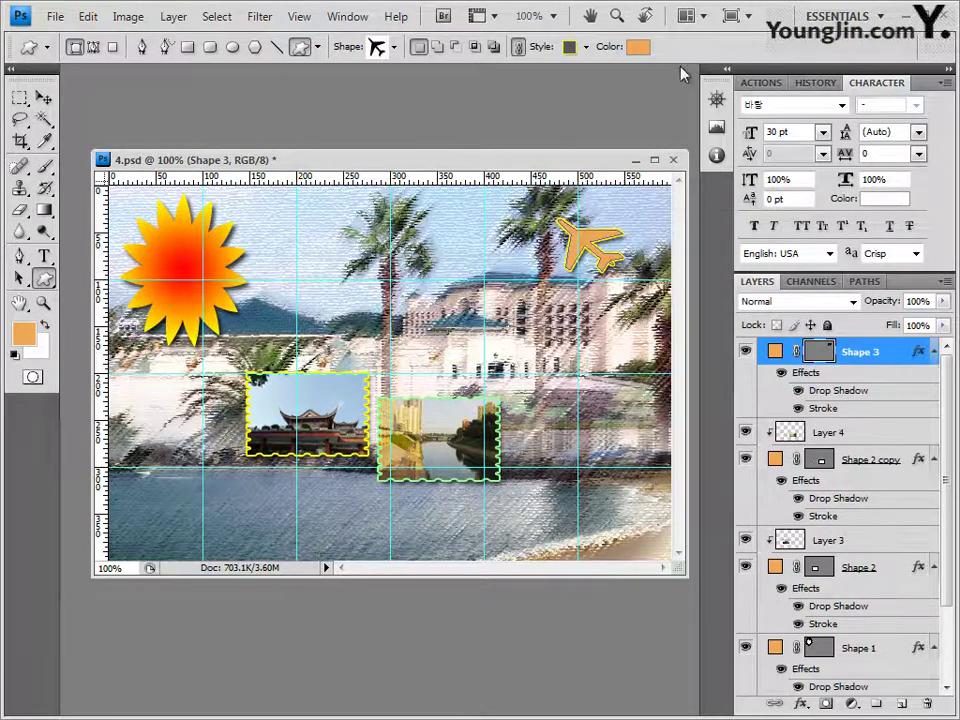
# Step: Remove the inherited layer style from the airplane shape and set its fill color to ccffcc
pyautogui.click(586, 46)
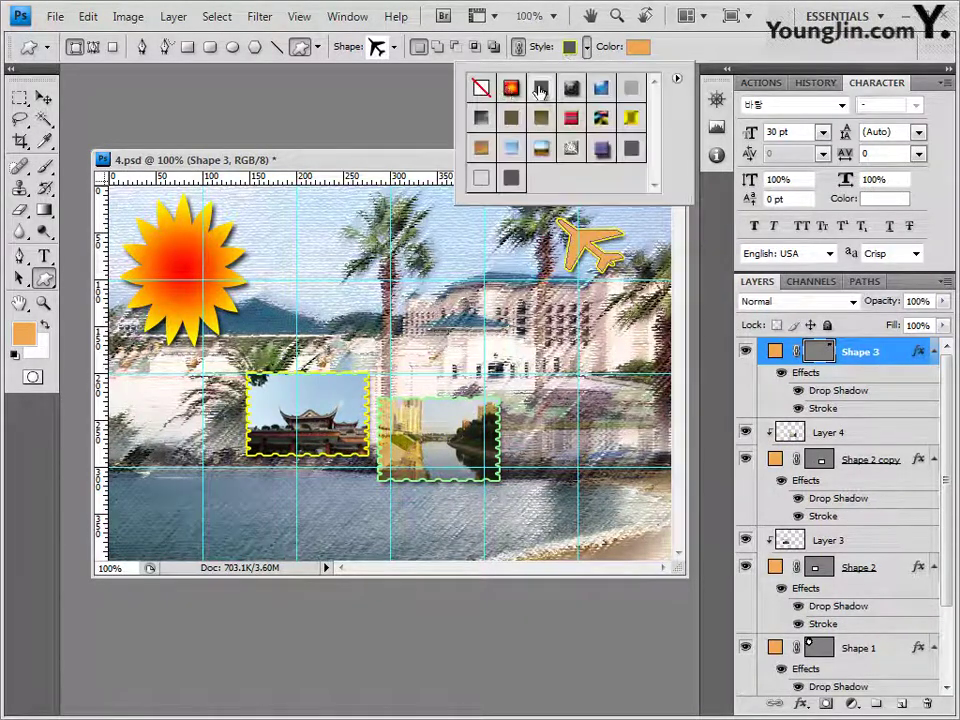
pyautogui.click(479, 88)
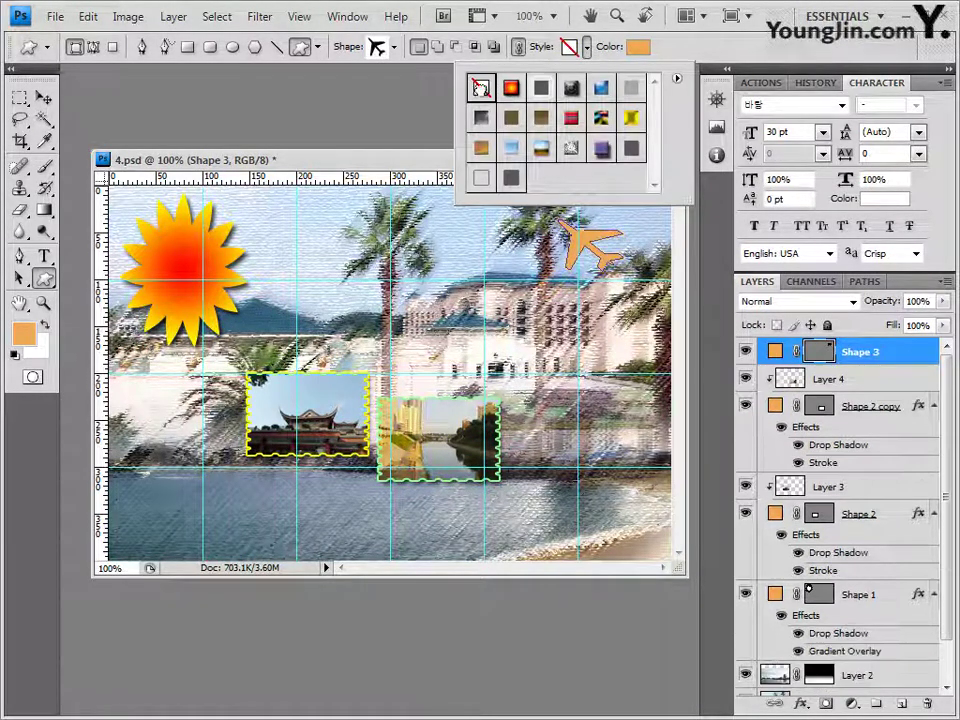
pyautogui.click(638, 48)
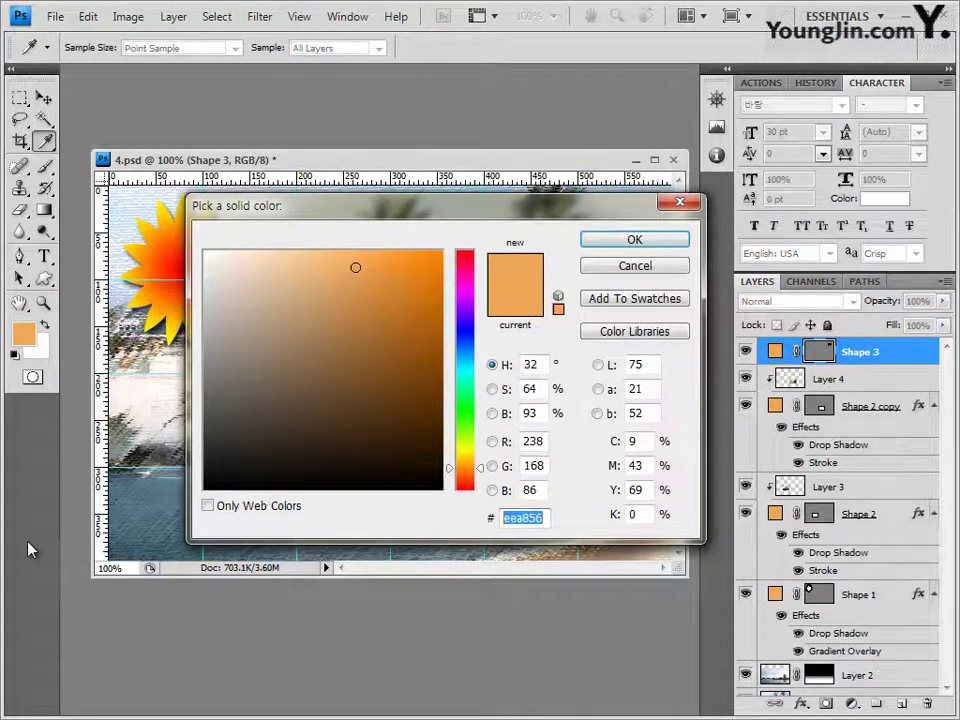
pyautogui.write('ccffcc')
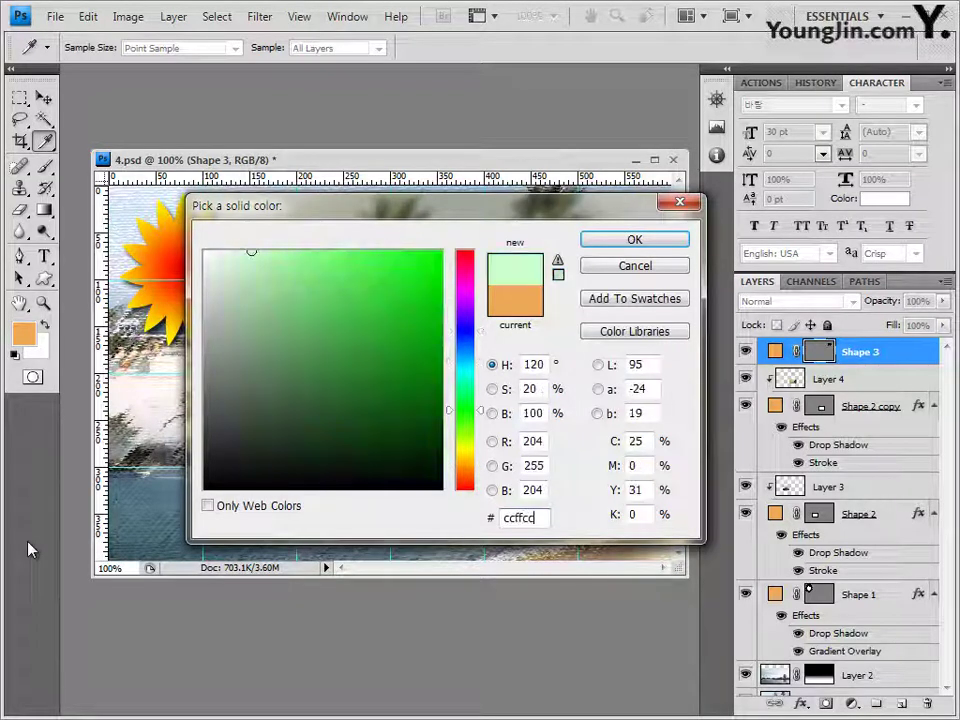
pyautogui.click(660, 244)
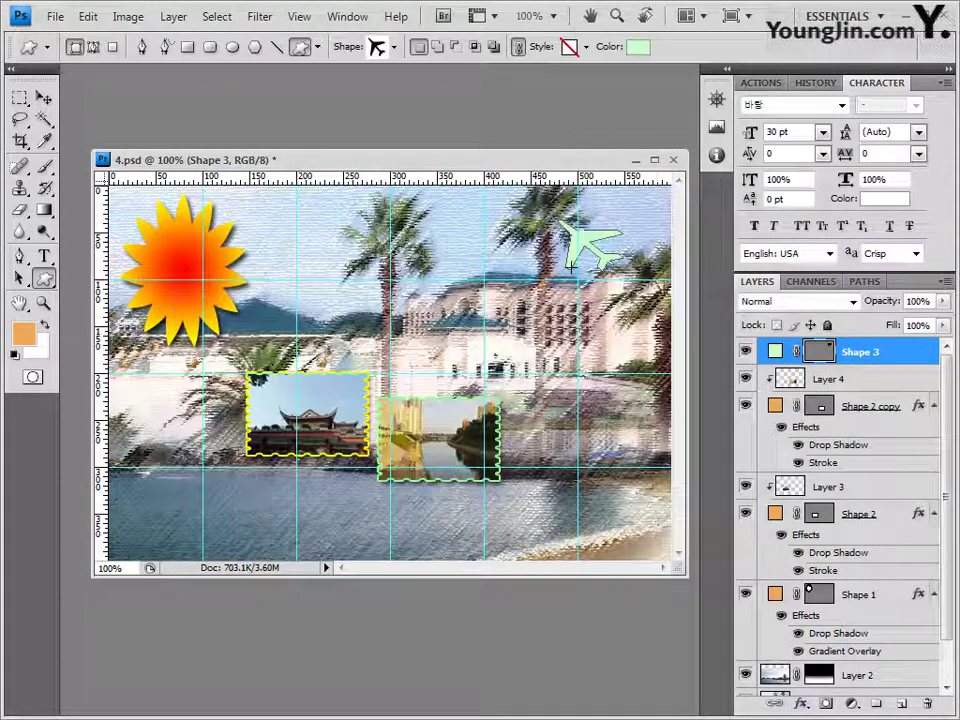
# Step: Give the airplane shape a 2 px outside stroke in 003300 and an Inner Shadow with the default settings
pyautogui.click(802, 703)
pyautogui.click(822, 688)
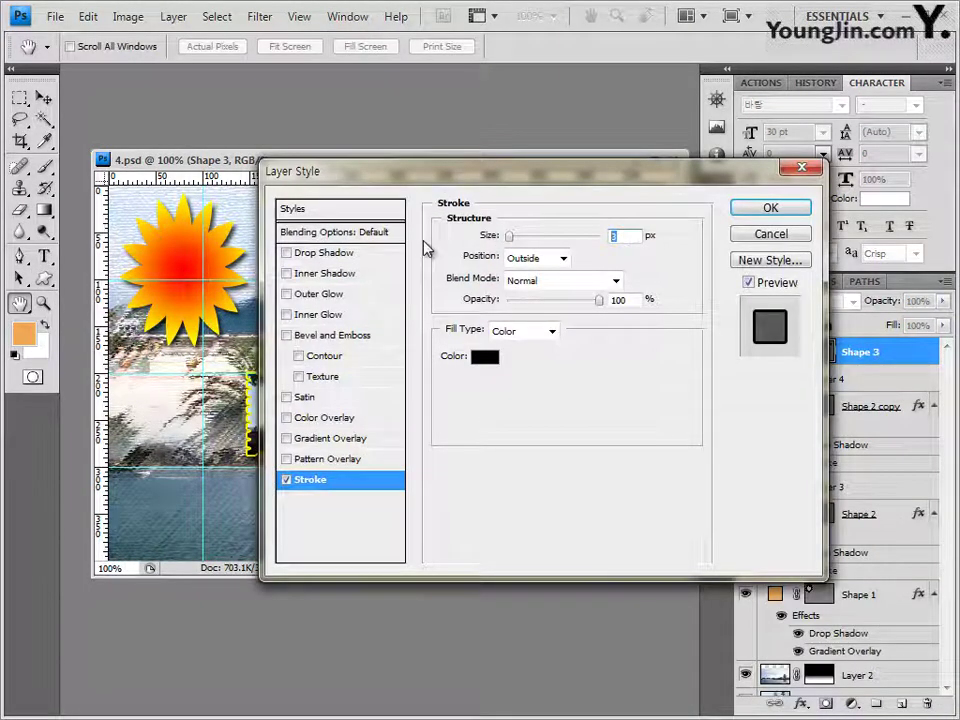
pyautogui.write('2')
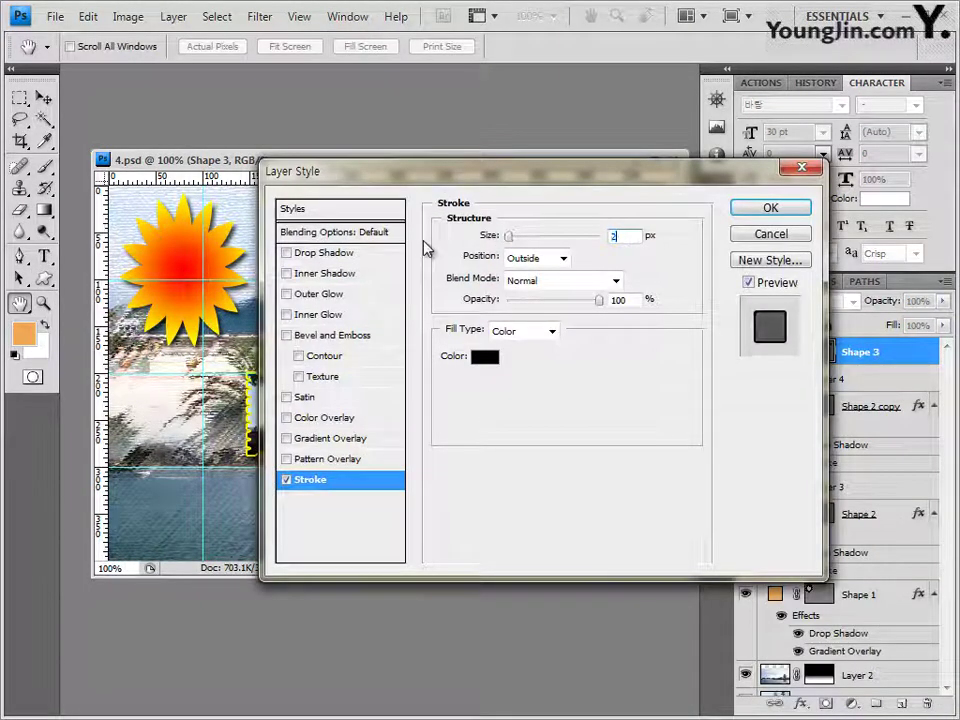
pyautogui.click(490, 356)
pyautogui.click(544, 517)
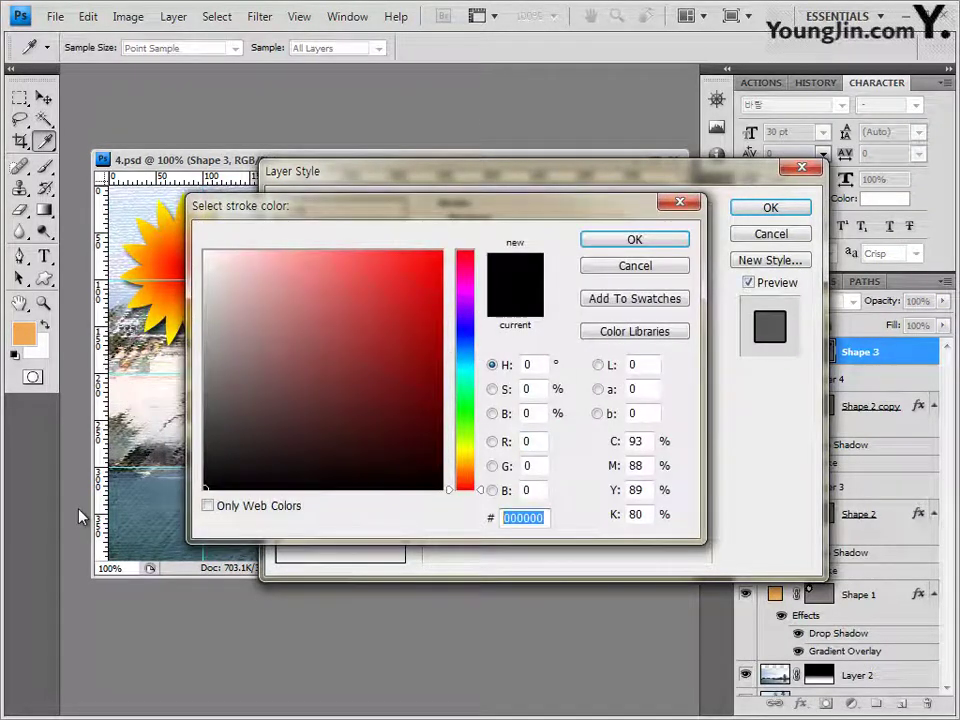
pyautogui.write('003300')
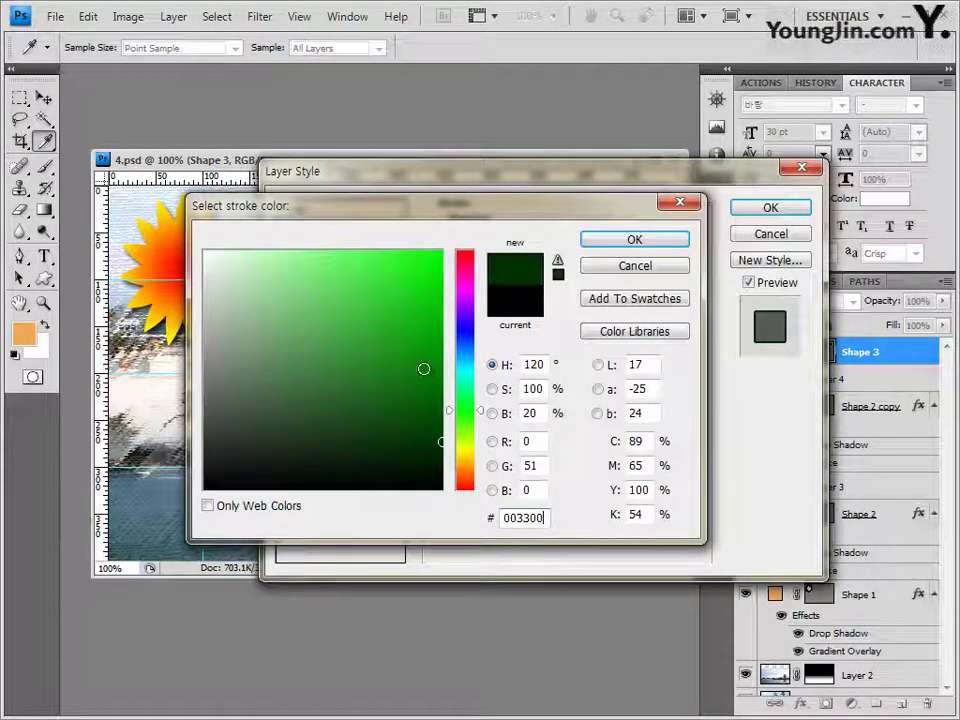
pyautogui.click(662, 243)
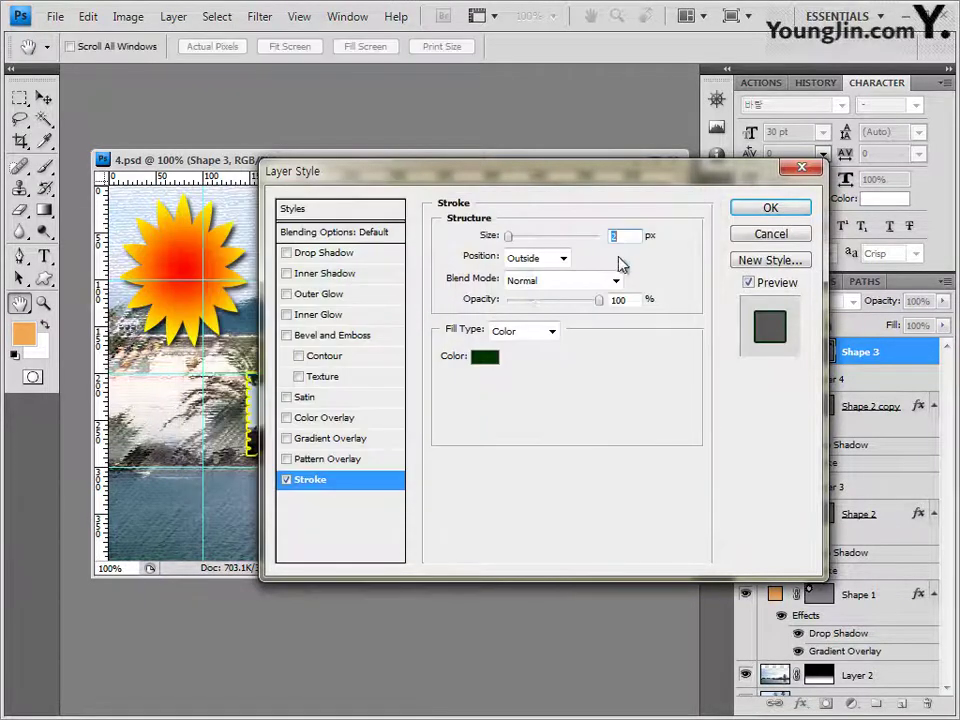
pyautogui.click(322, 275)
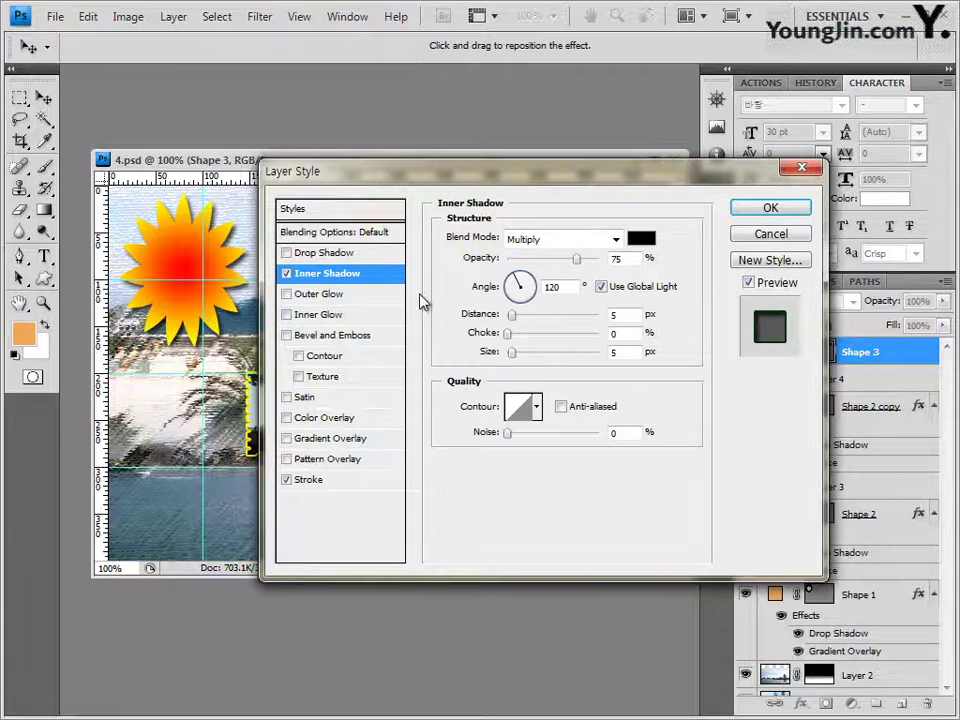
pyautogui.click(775, 208)
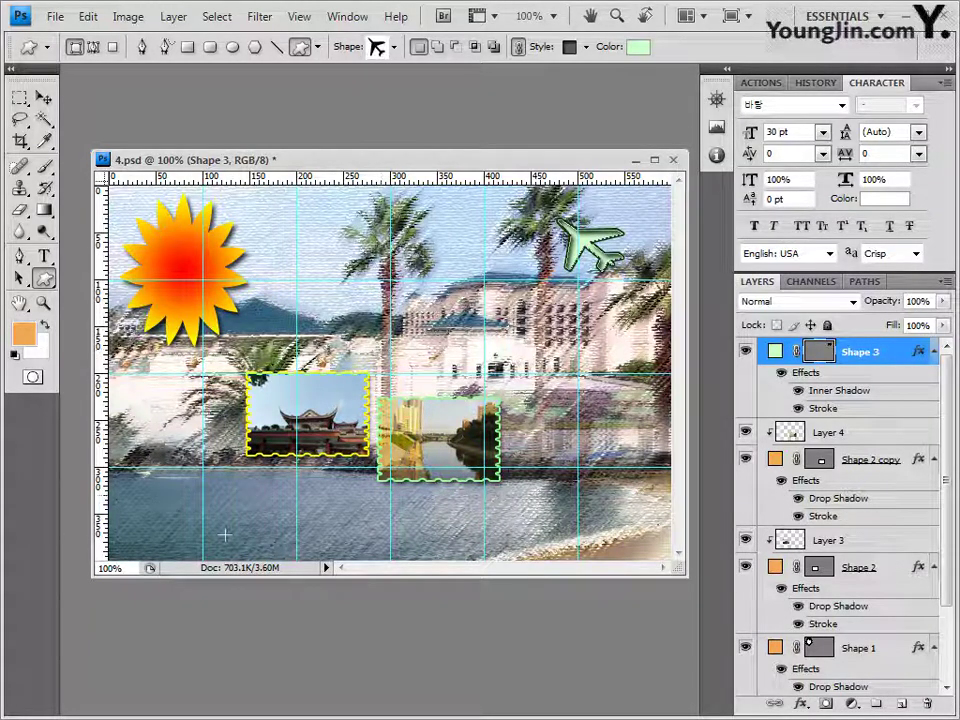
# Step: Draw a rounded rectangle bar with a 40 px radius, about 550 px wide, across the image's lower edge, without any layer style
pyautogui.click(46, 281)
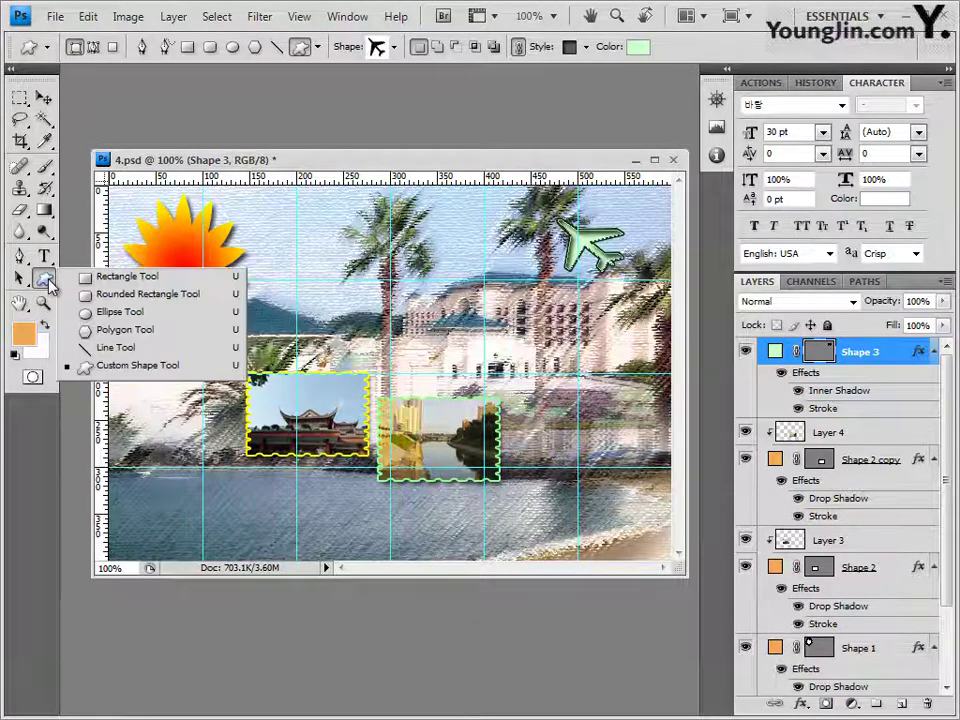
pyautogui.click(113, 296)
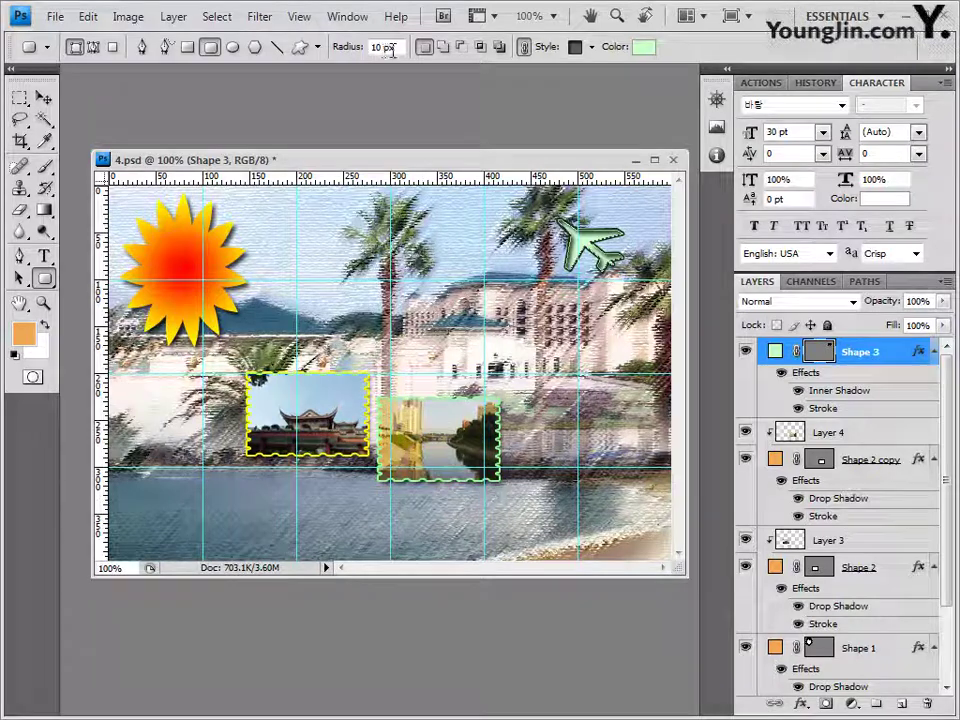
pyautogui.click(352, 52)
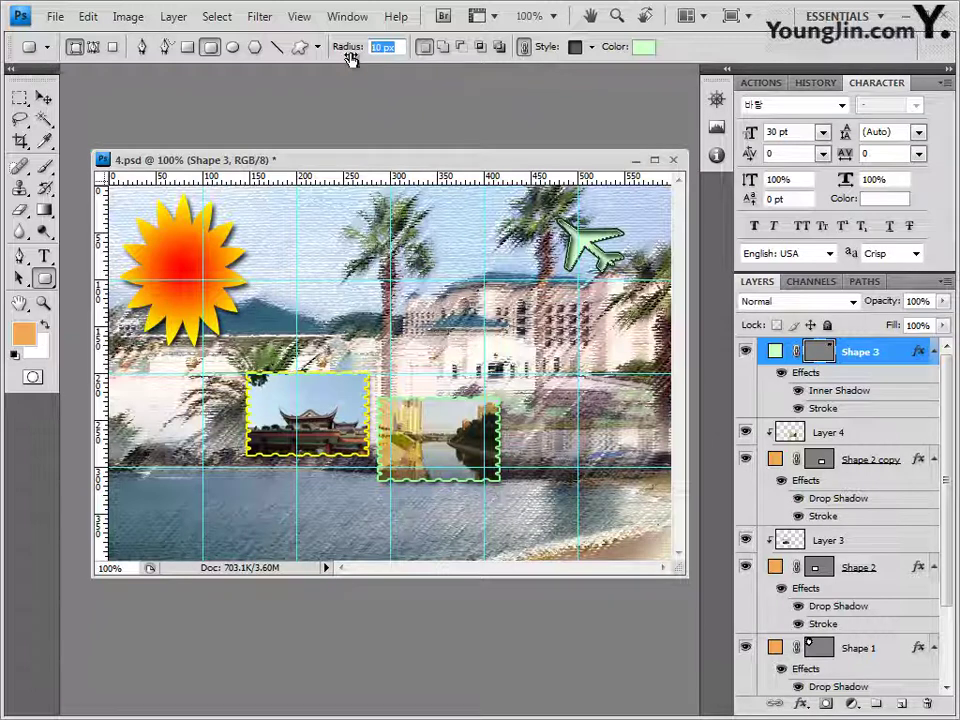
pyautogui.write('0')
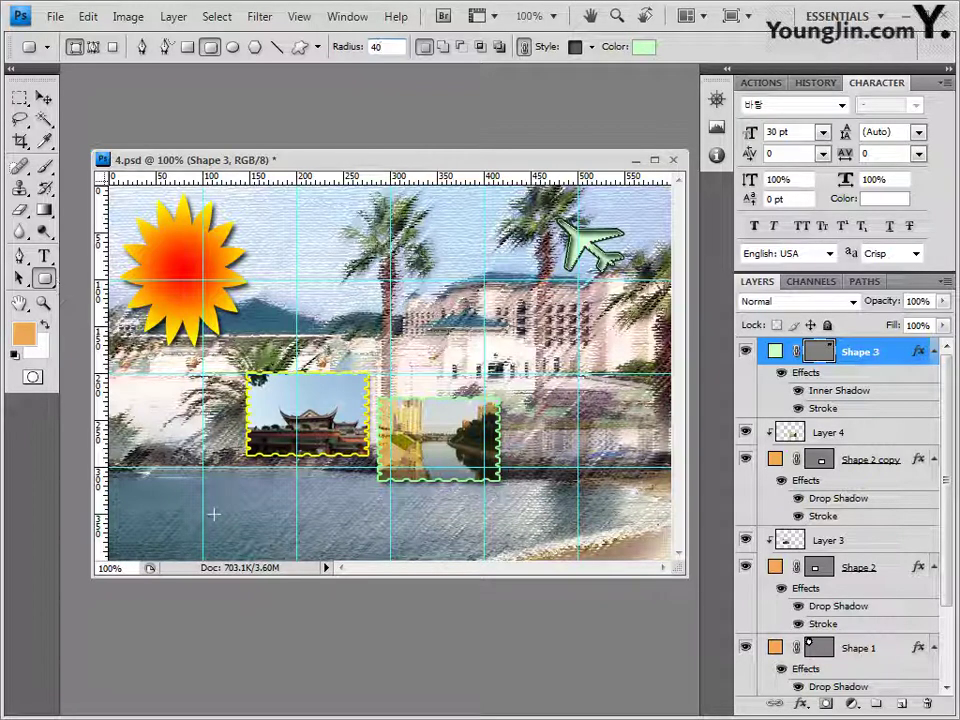
pyautogui.moveTo(134, 510); pyautogui.dragTo(648, 546)
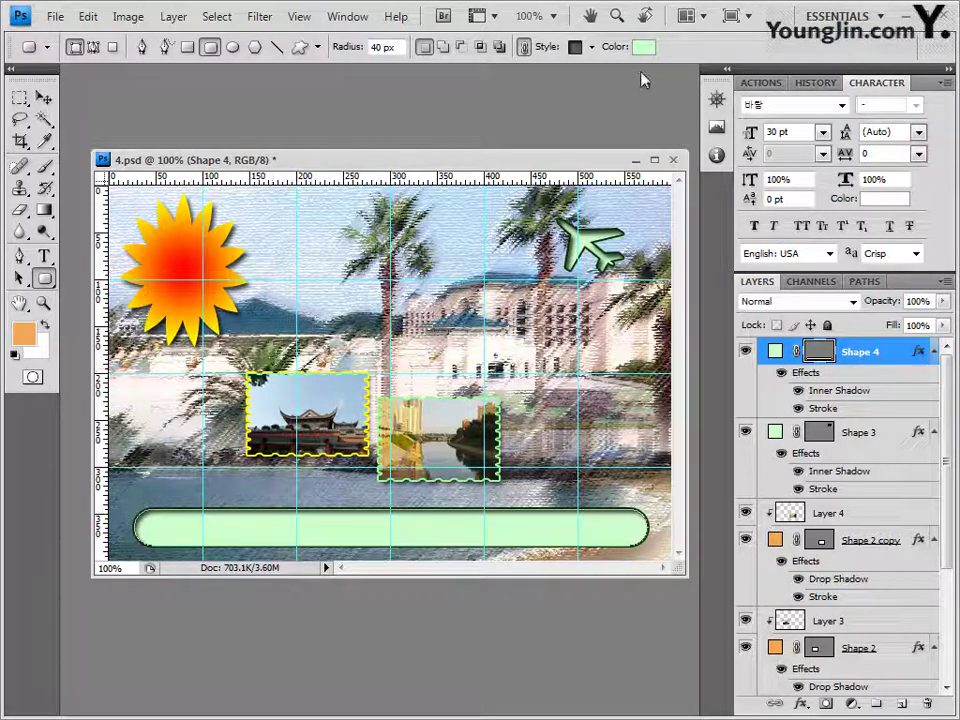
pyautogui.click(592, 47)
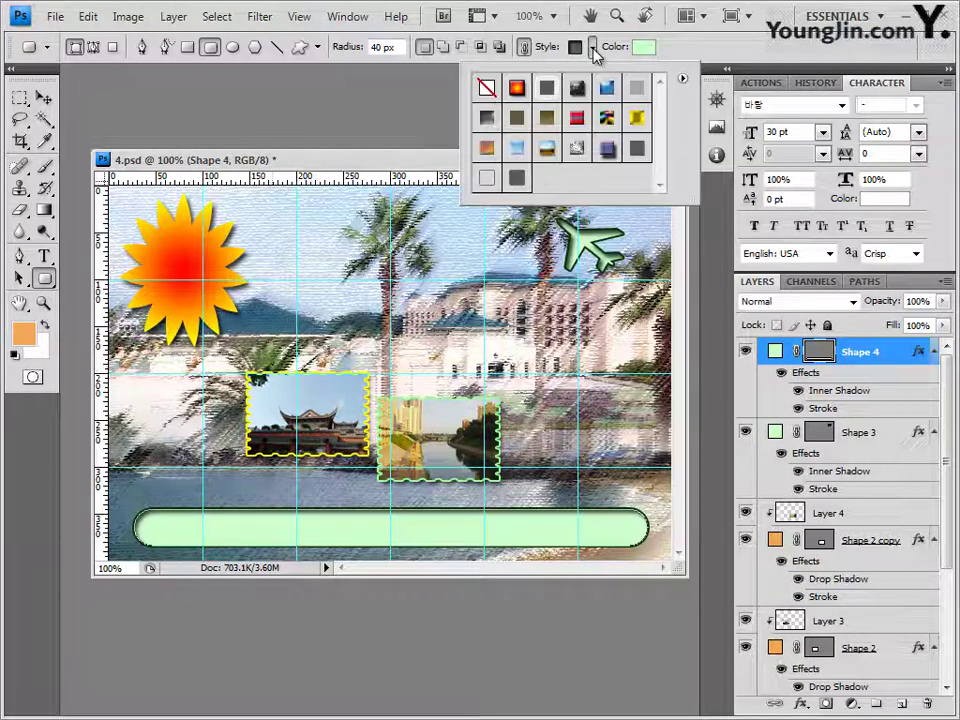
pyautogui.click(486, 87)
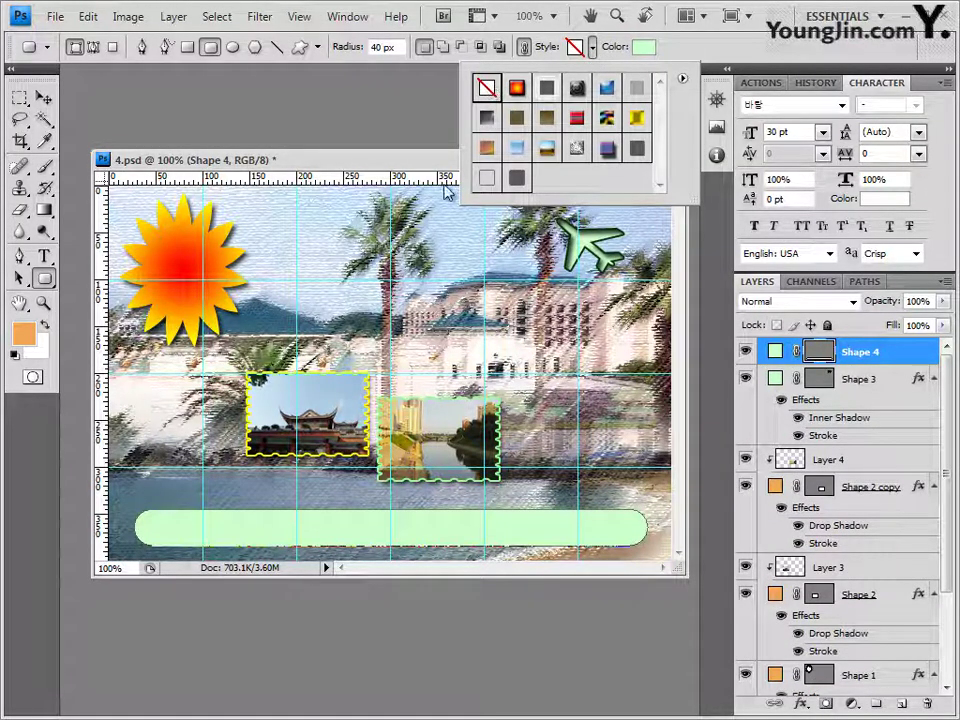
# Step: Set the rounded bar's fill color to 000000 and its layer opacity to 50%
pyautogui.click(643, 47)
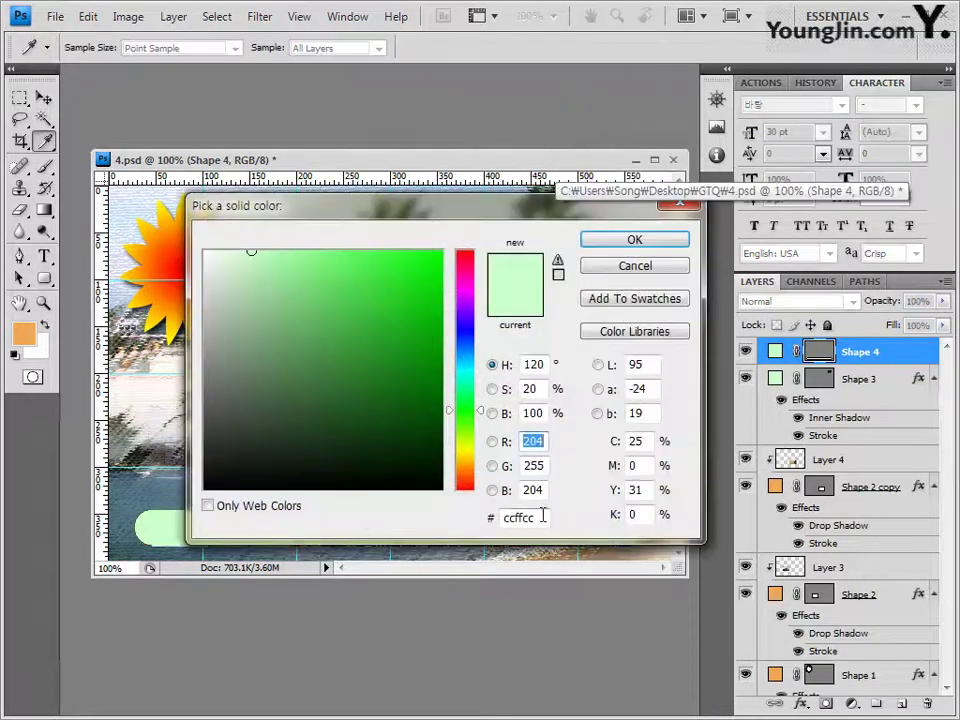
pyautogui.click(535, 517)
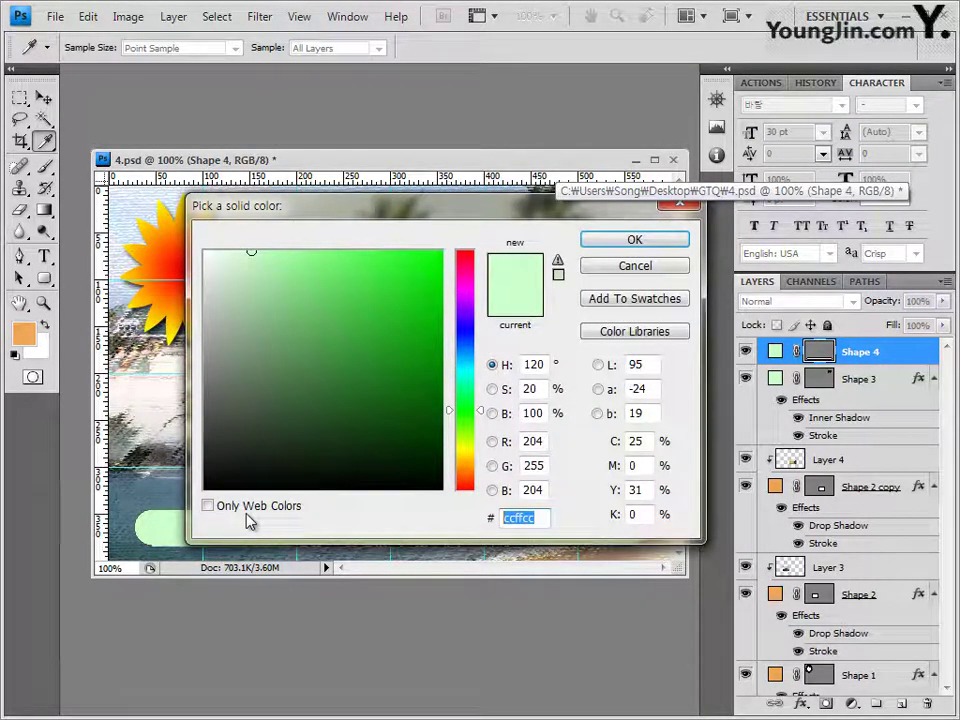
pyautogui.write('000000')
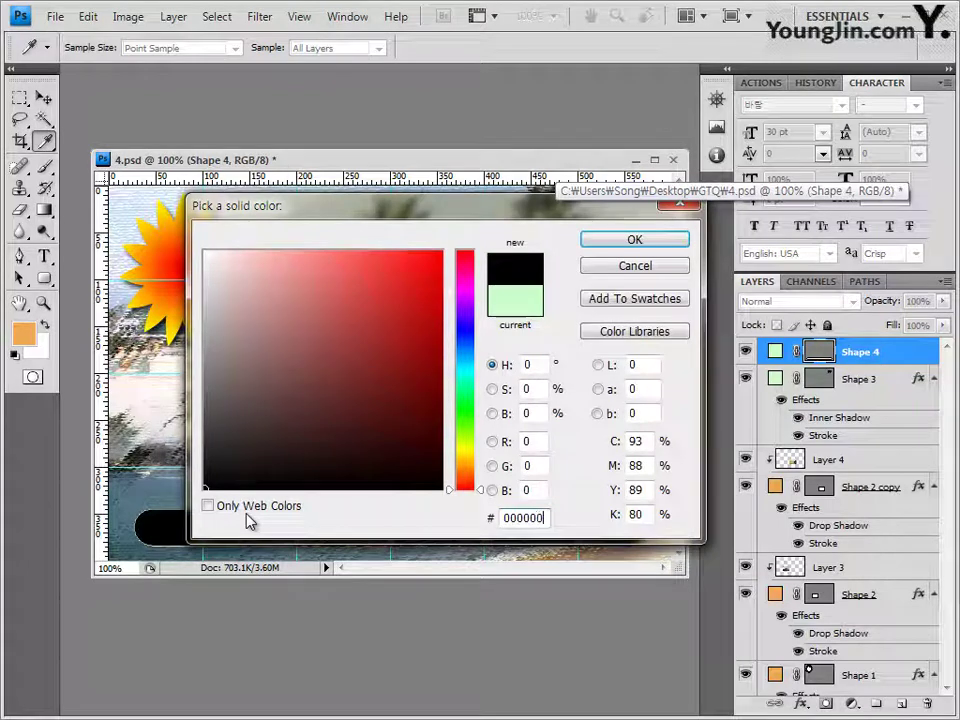
pyautogui.click(636, 240)
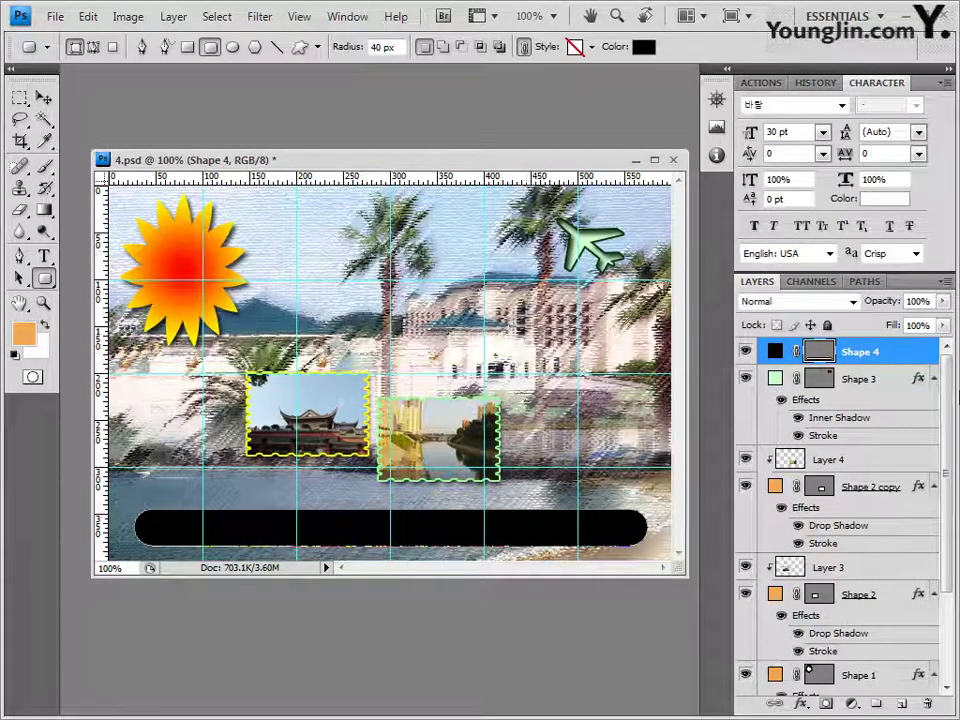
pyautogui.click(920, 301)
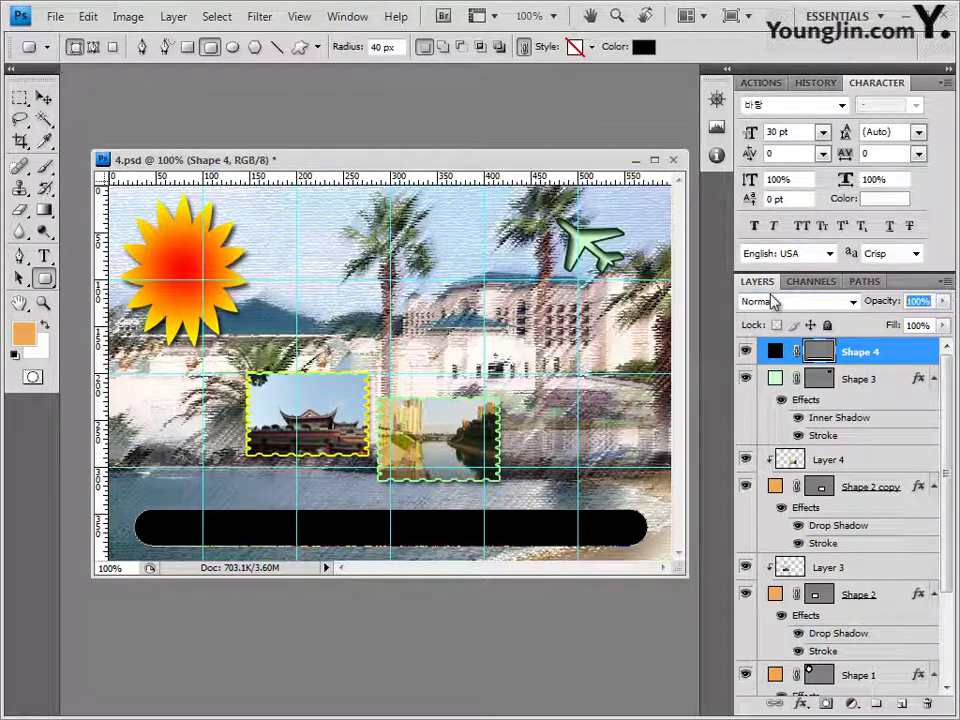
pyautogui.write('50')
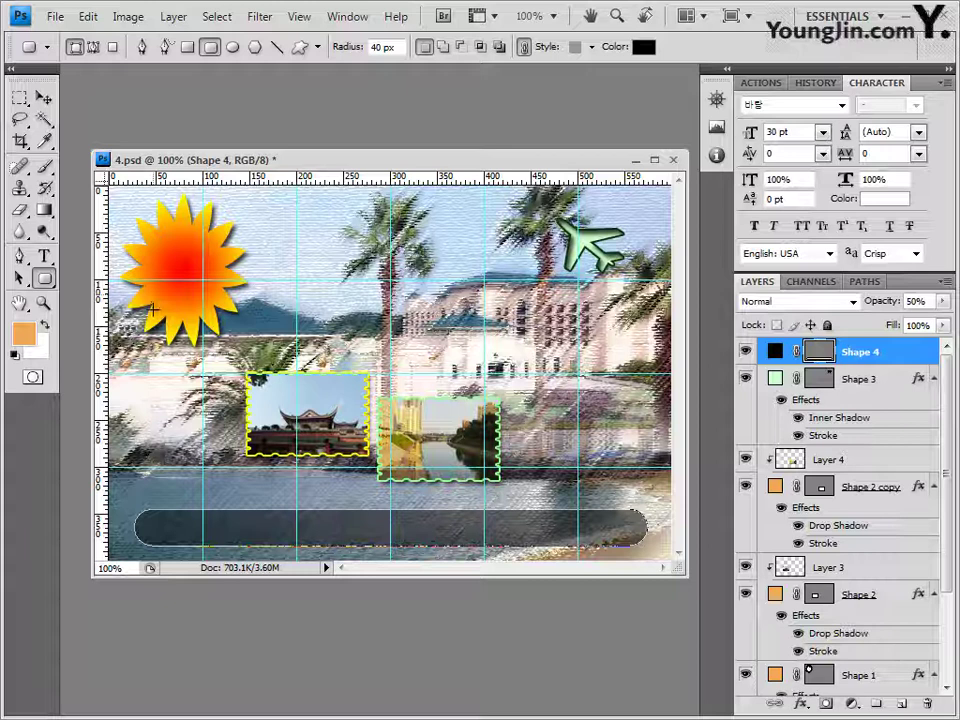
# Step: Open 2급-13.JPG from the 기출문제09 folder and float it in its own window over 4.psd
pyautogui.hotkey('alt', 'Tab')
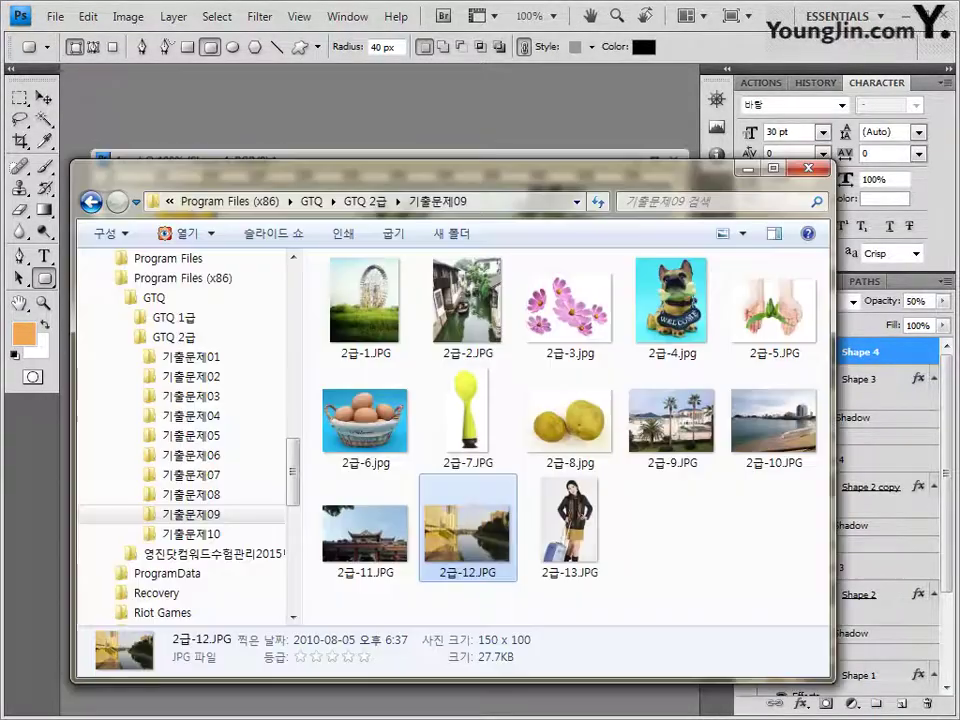
pyautogui.moveTo(585, 527); pyautogui.dragTo(261, 90)
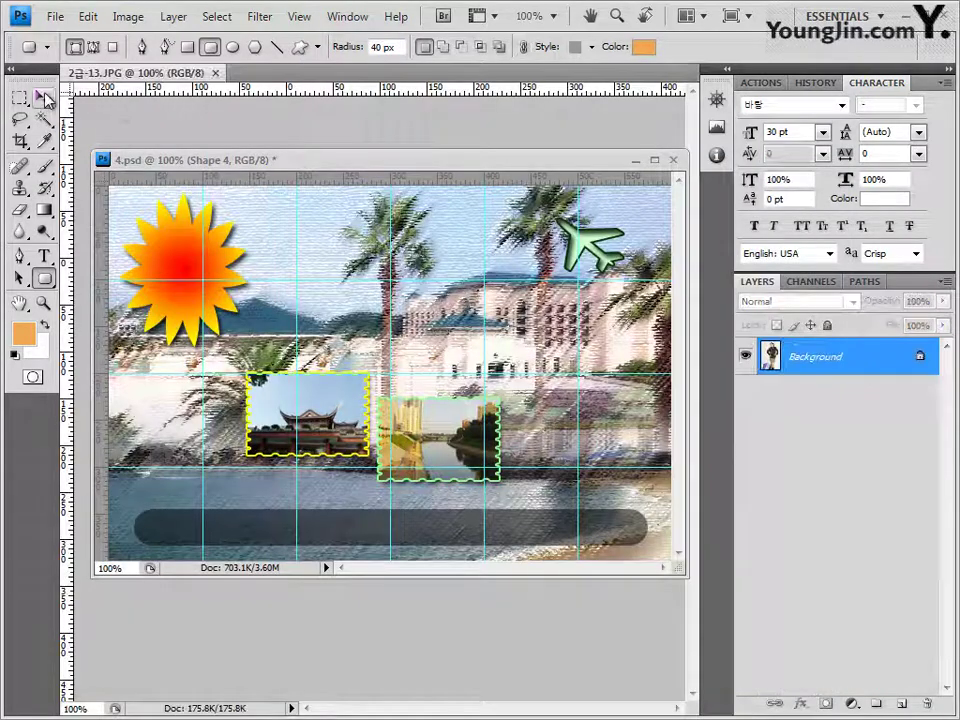
pyautogui.click(44, 97)
pyautogui.moveTo(140, 73); pyautogui.dragTo(327, 273)
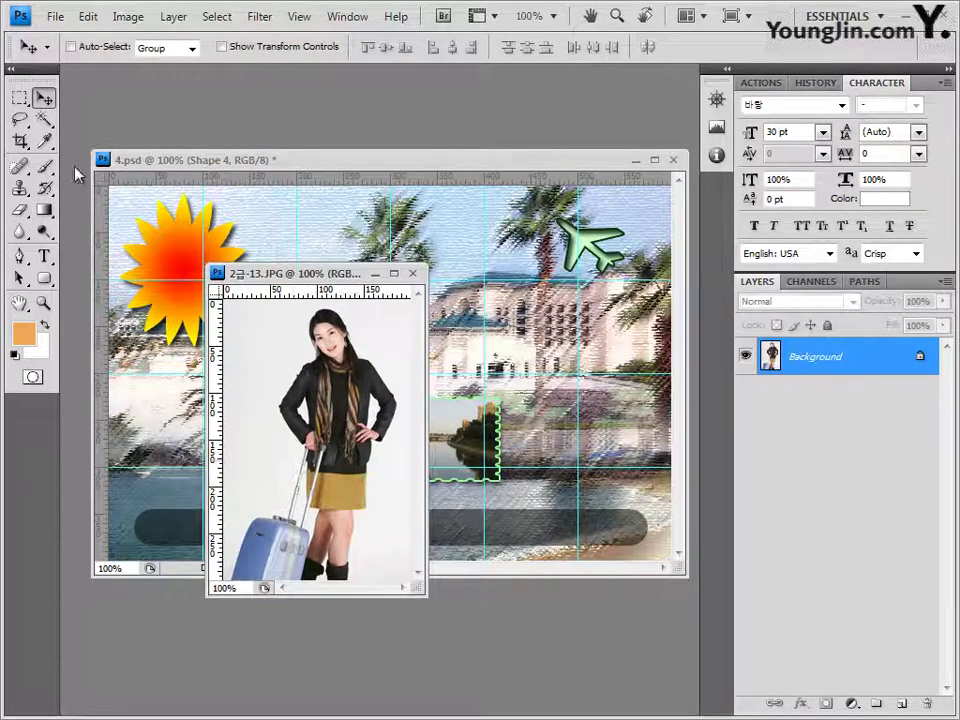
# Step: Select the white background around the woman with the Magic Wand, adding the gaps around the suitcase handle at a tolerance of 5
pyautogui.click(44, 119)
pyautogui.click(129, 139)
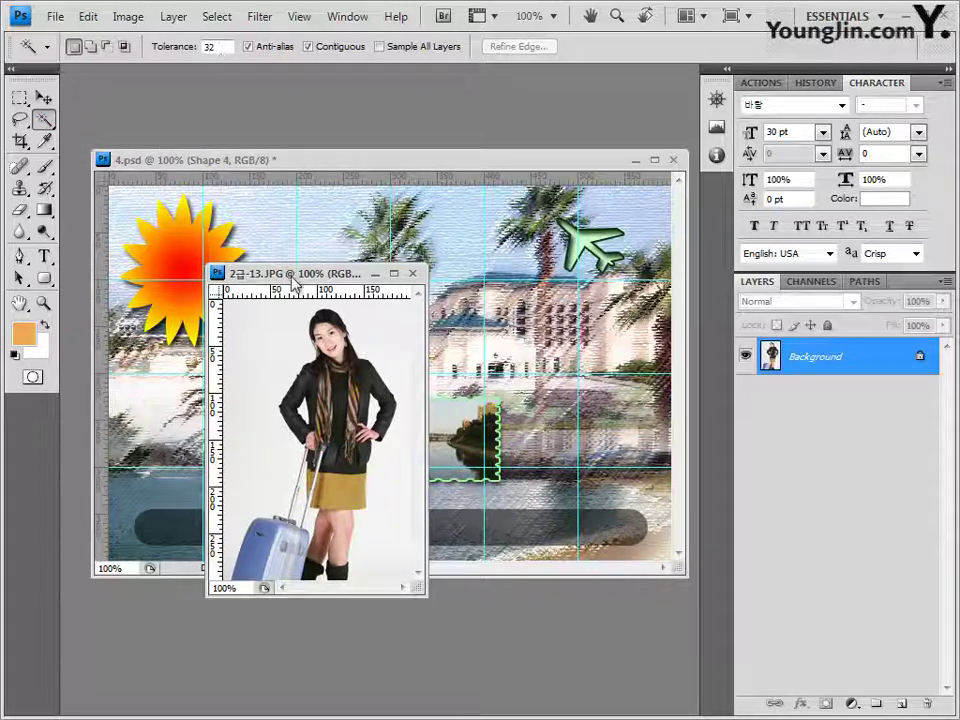
pyautogui.click(285, 343)
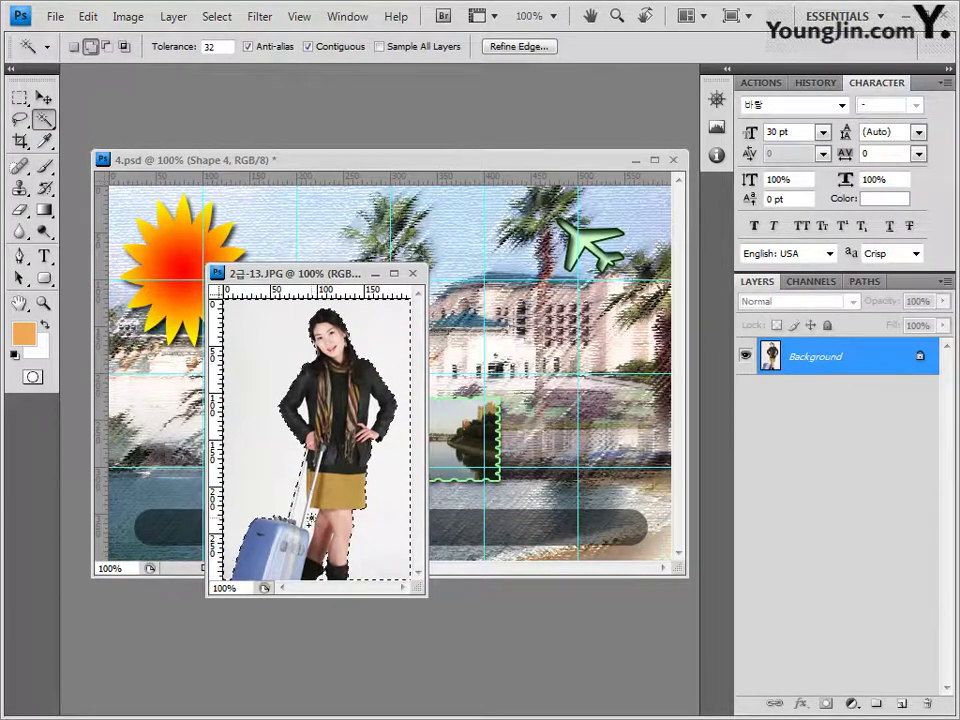
pyautogui.keyDown('shift'); pyautogui.click(312, 520); pyautogui.keyUp('shift')
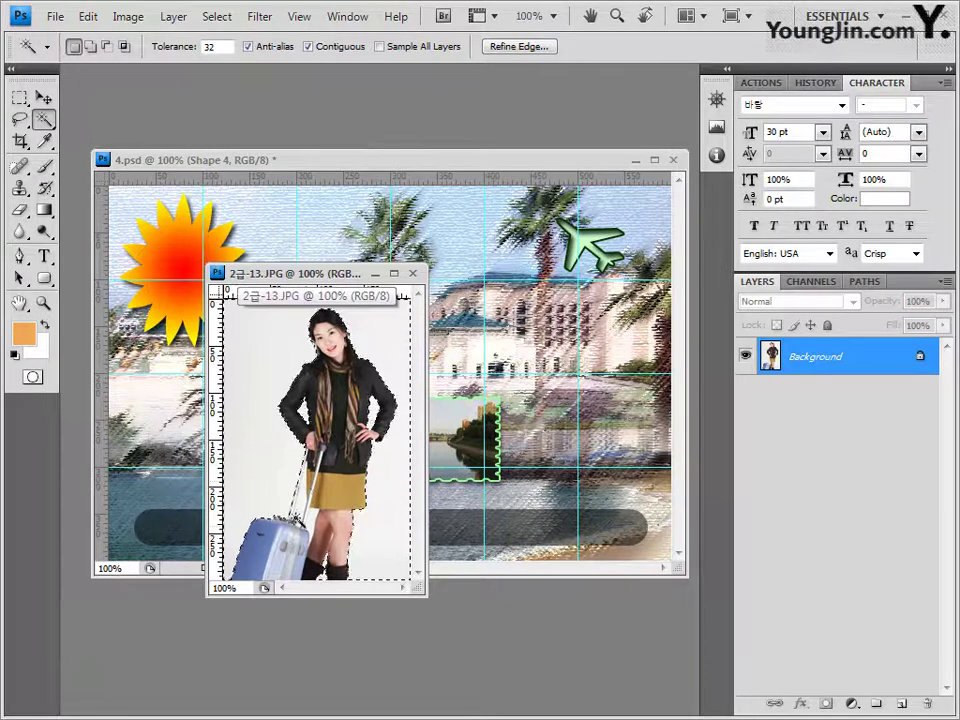
pyautogui.click(165, 46)
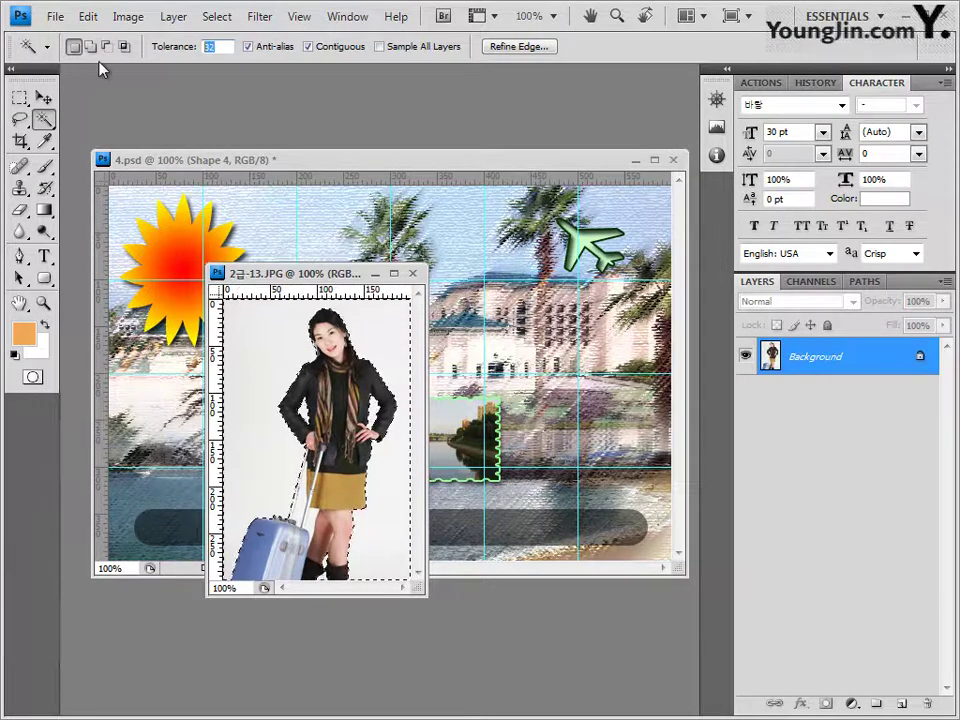
pyautogui.write('5')
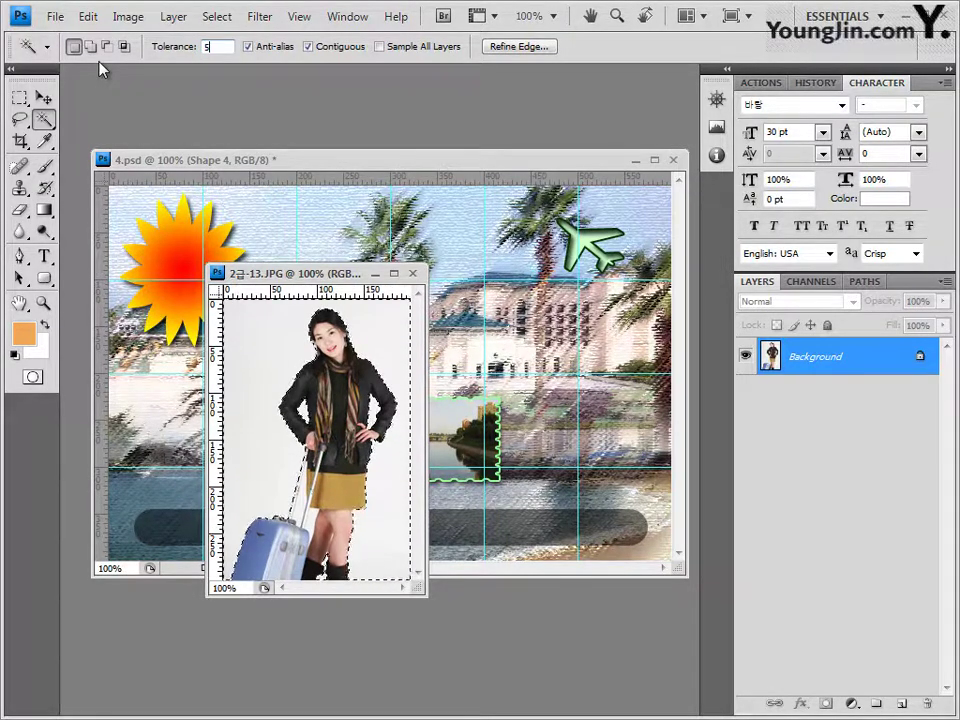
pyautogui.keyDown('shift'); pyautogui.click(301, 511); pyautogui.keyUp('shift')
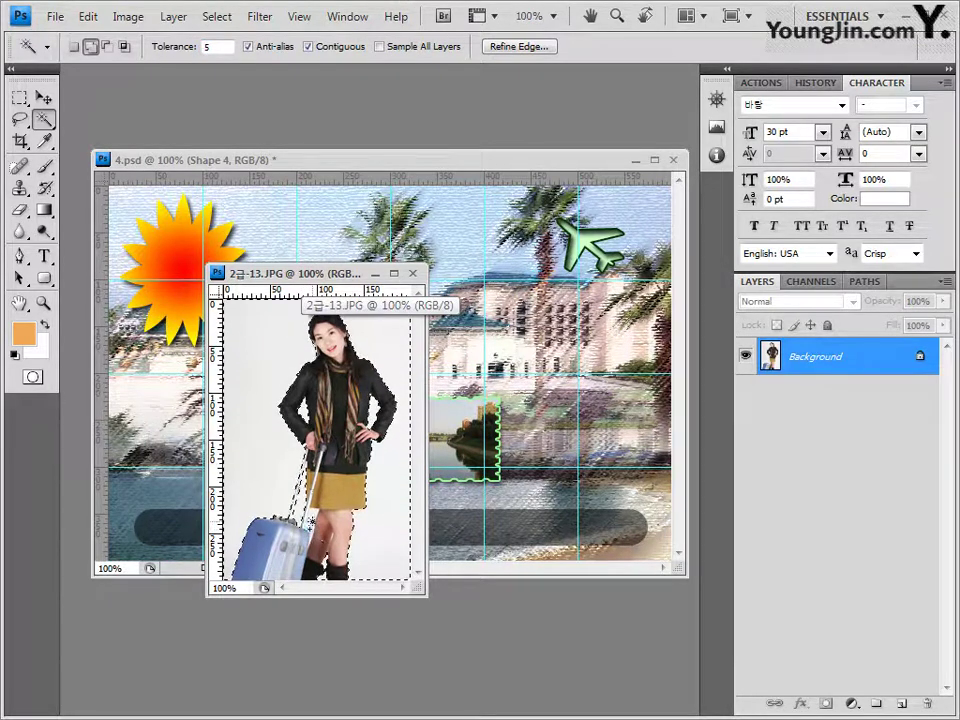
pyautogui.press('shift')
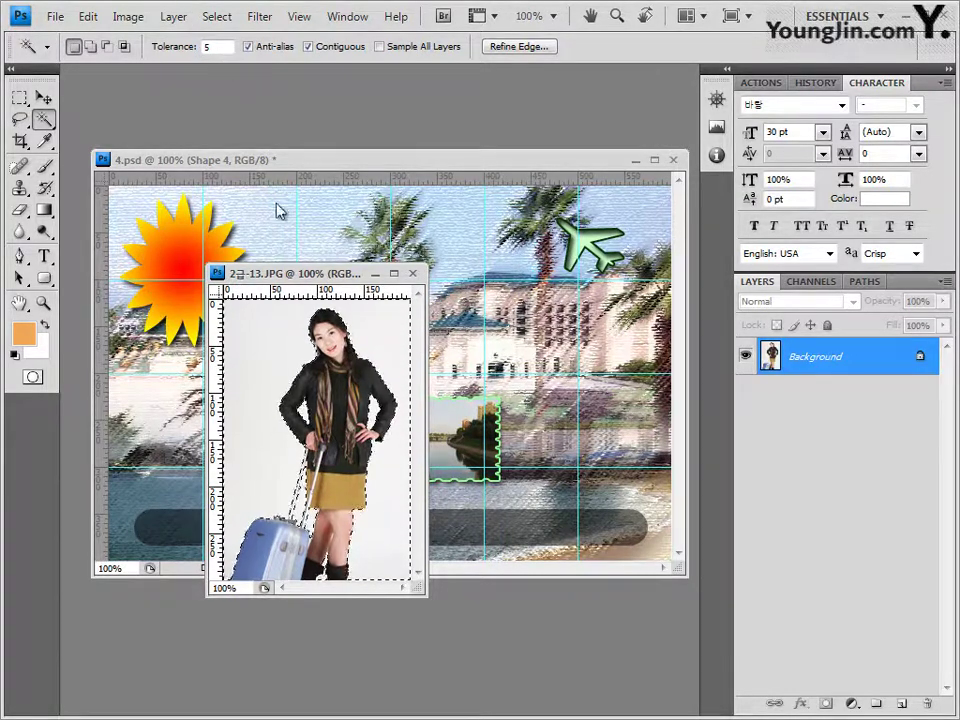
# Step: Invert the selection, copy the woman with her suitcase, close 2급-13.JPG and paste her into 4.psd
pyautogui.click(229, 18)
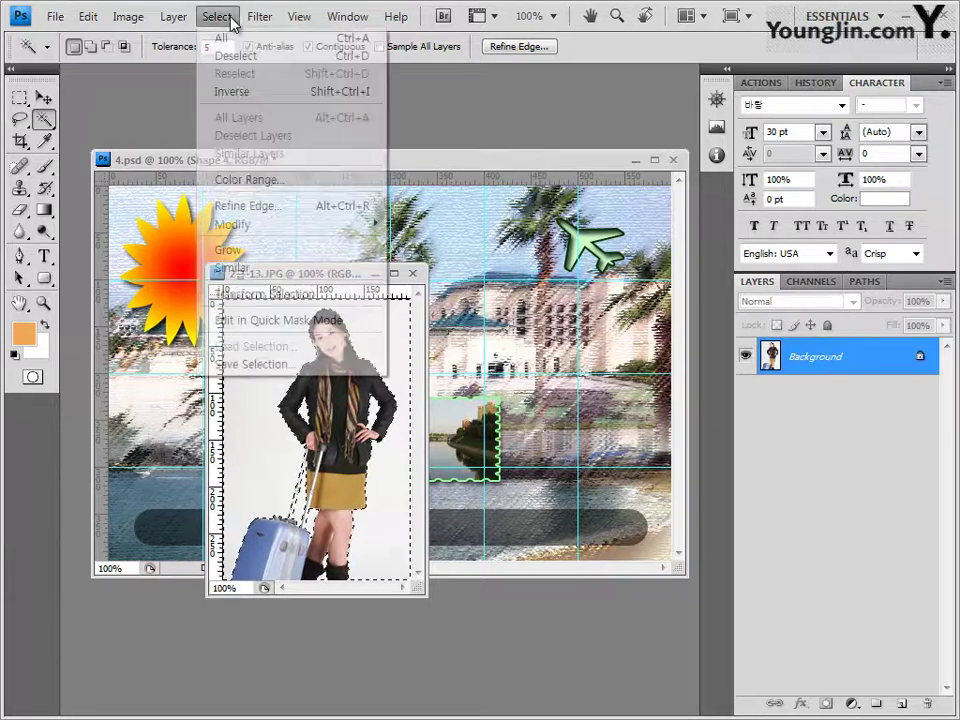
pyautogui.click(212, 92)
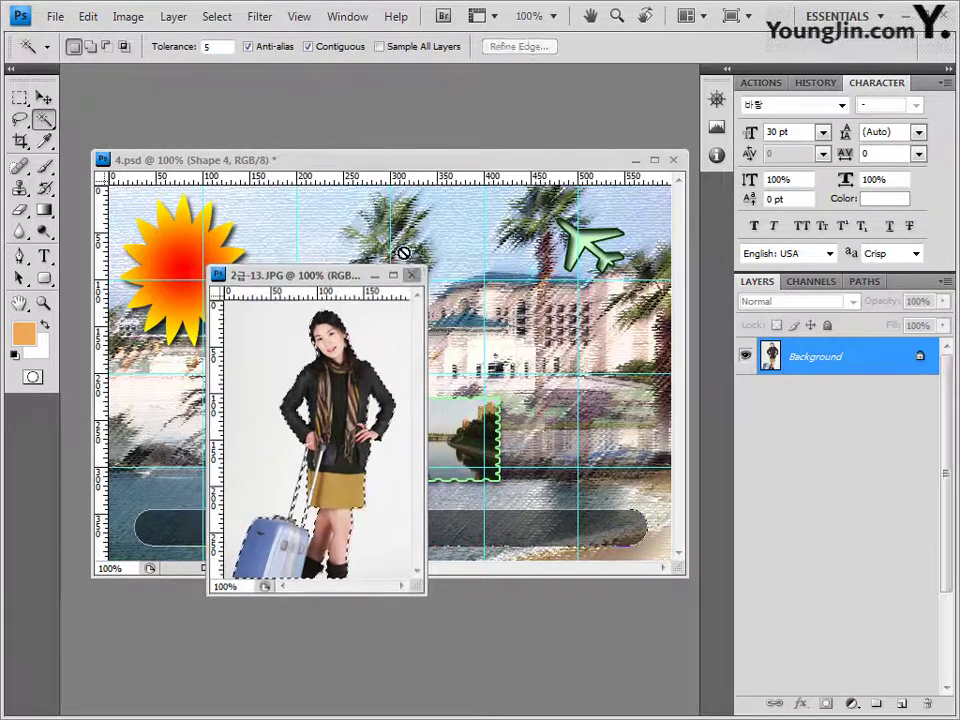
pyautogui.click(414, 274)
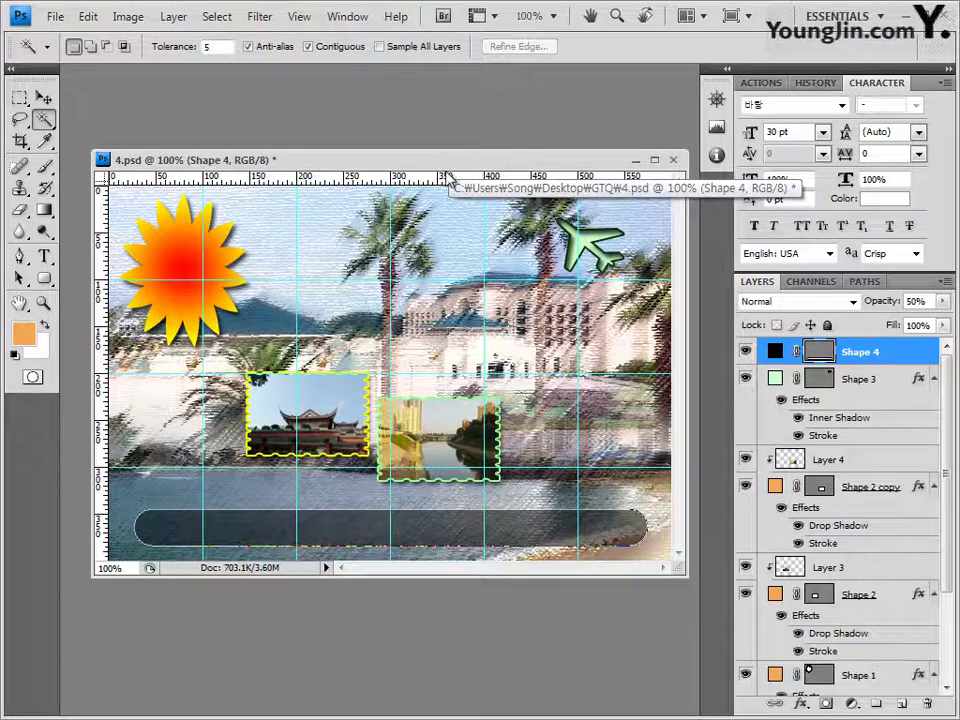
pyautogui.hotkey('ctrl', 'v')
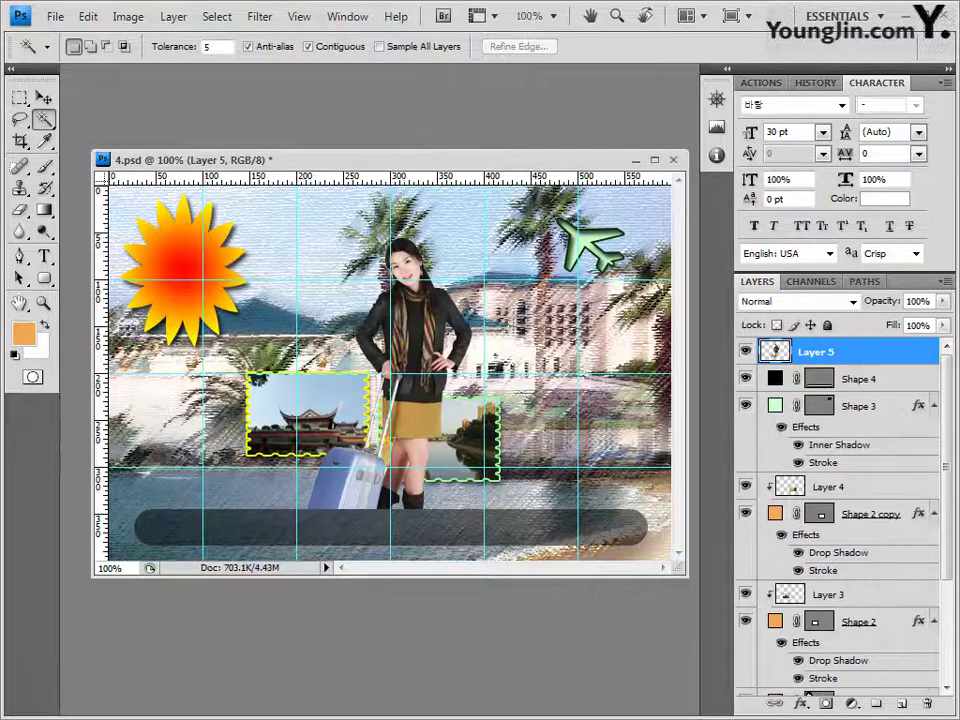
# Step: Move the pasted woman below the airplane and scale her proportionally to about 79.7%
pyautogui.click(43, 97)
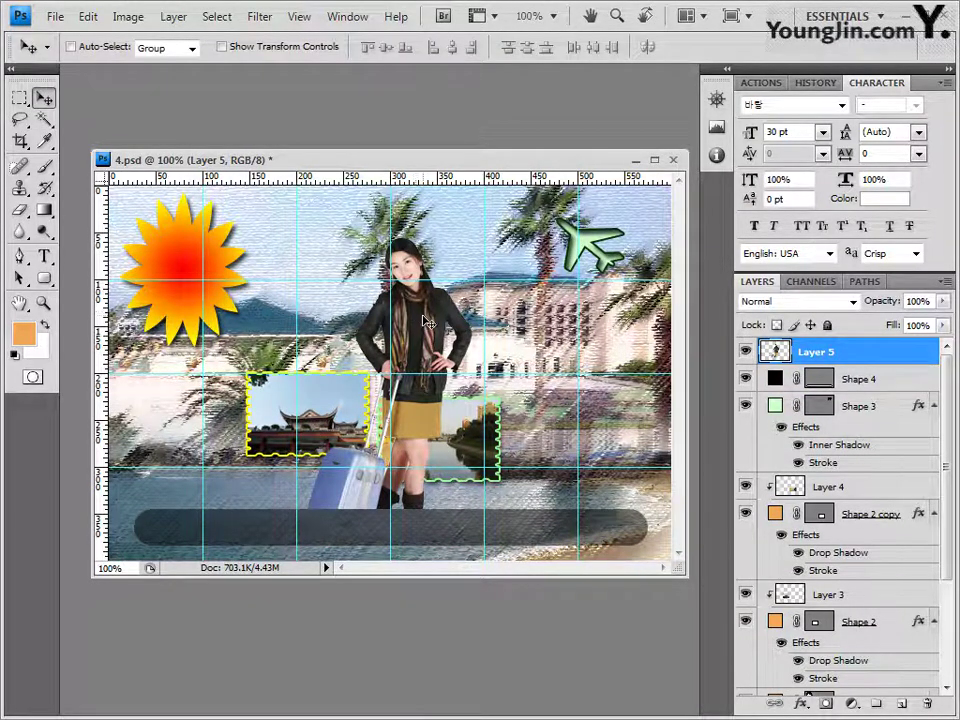
pyautogui.moveTo(427, 321); pyautogui.dragTo(612, 338)
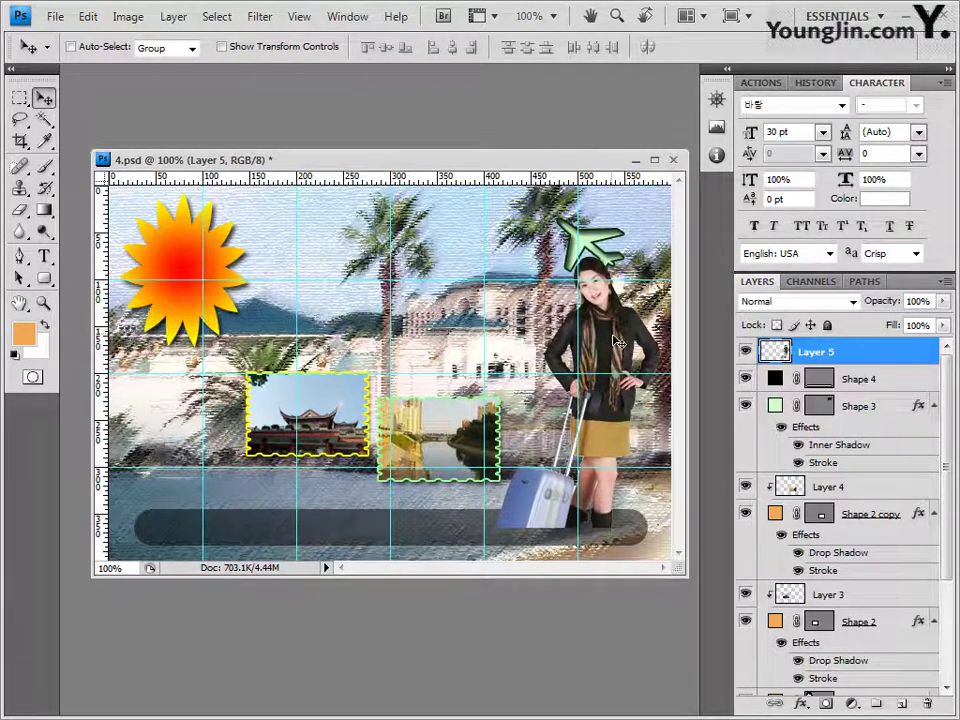
pyautogui.hotkey('ctrl', 't')
pyautogui.moveTo(495, 255); pyautogui.dragTo(519, 285)
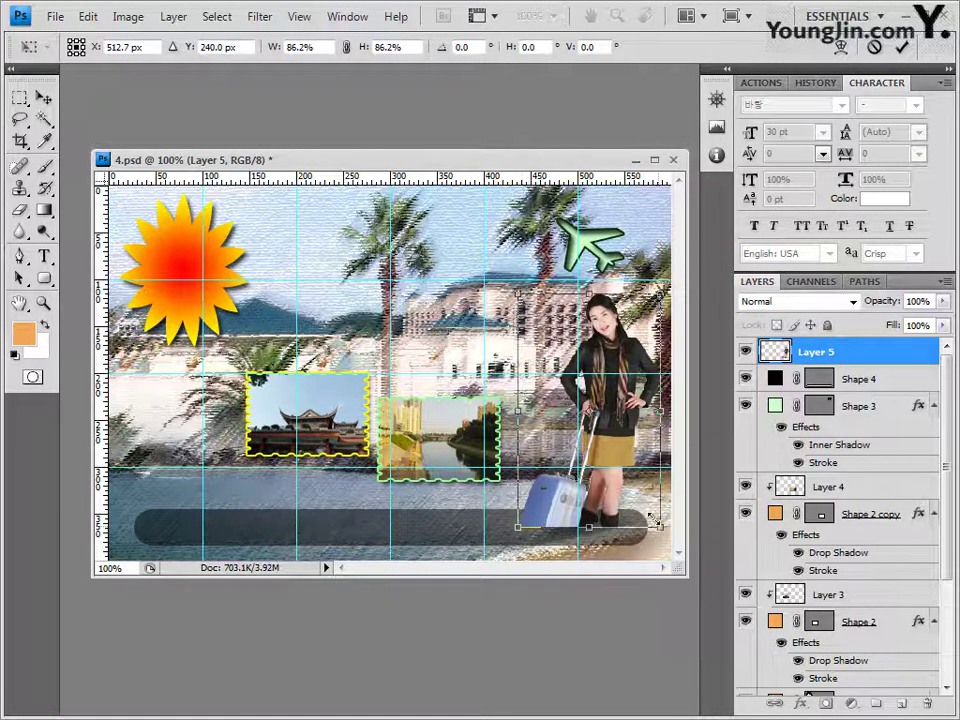
pyautogui.moveTo(652, 520); pyautogui.dragTo(642, 510)
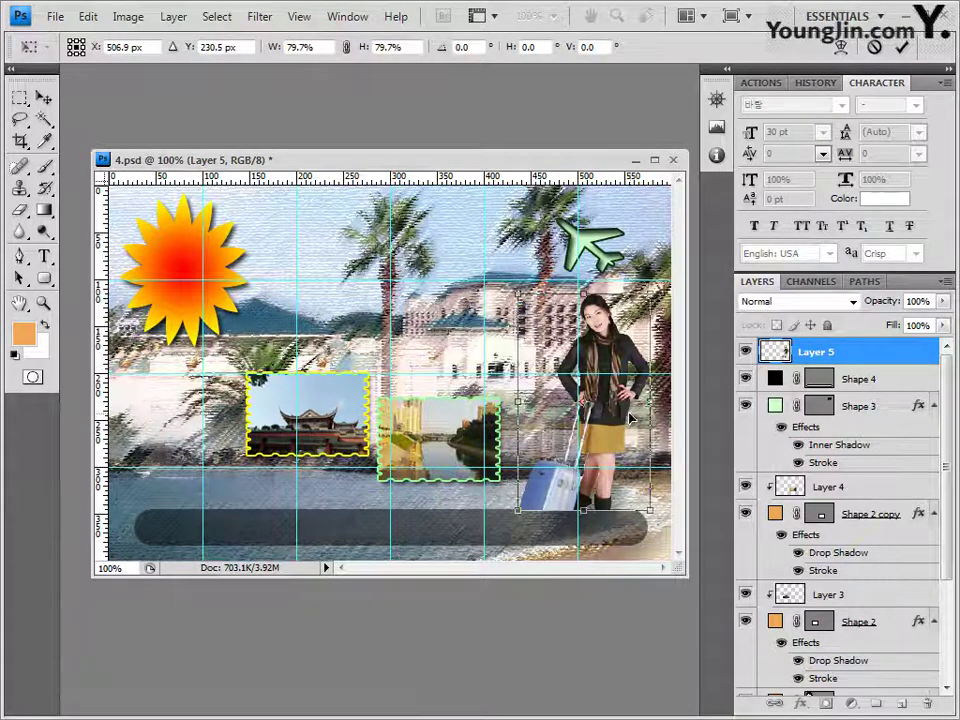
# Step: Shift the woman left to about X 493.5 px so she stands on the bar's upper edge, and commit the transform
pyautogui.moveTo(631, 418); pyautogui.dragTo(621, 418)
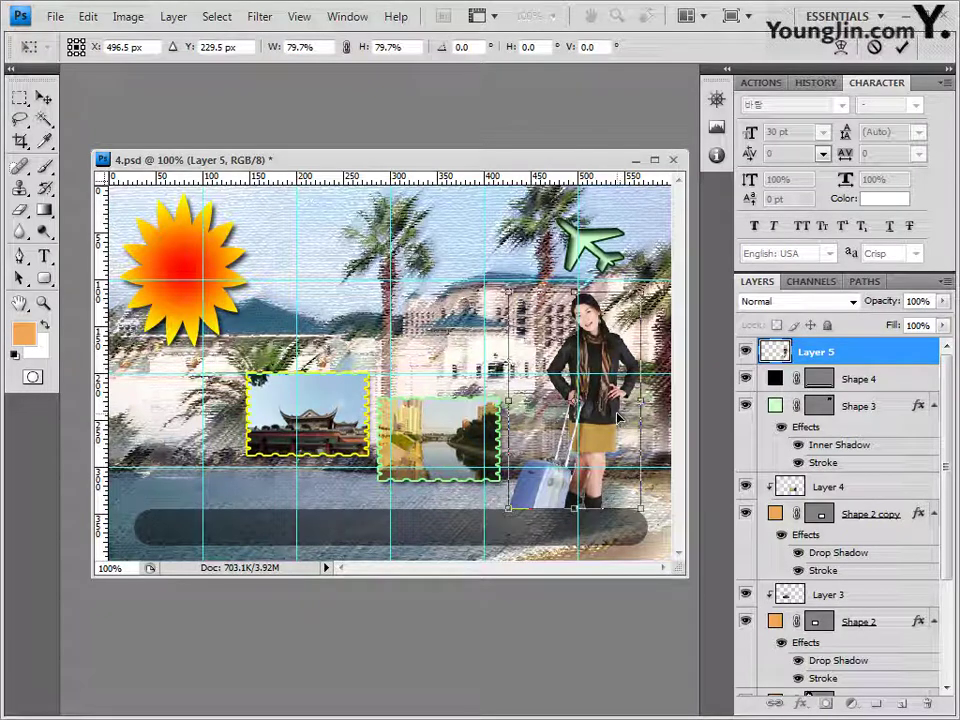
pyautogui.press('Left')
pyautogui.press('Left')
pyautogui.press('Left')
pyautogui.press('Left')
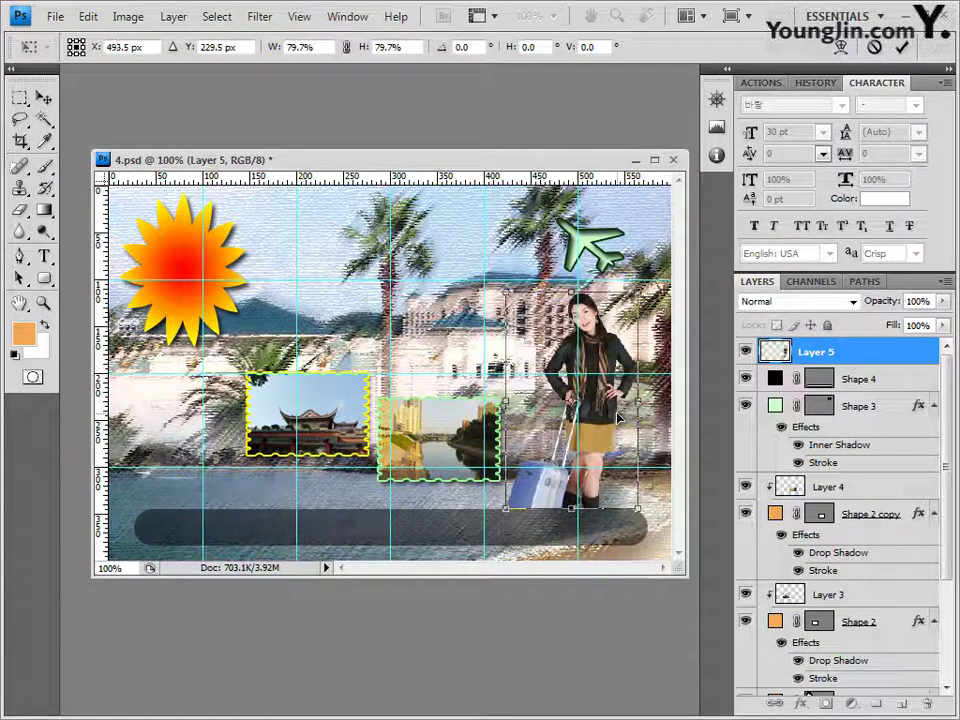
pyautogui.press('Right')
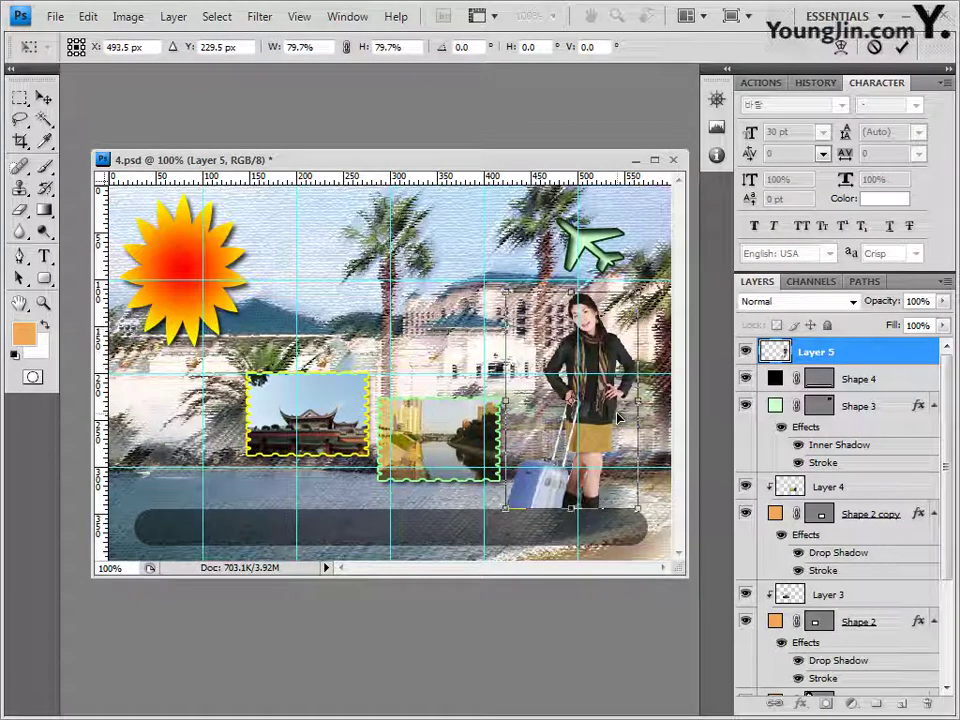
pyautogui.press('Return')
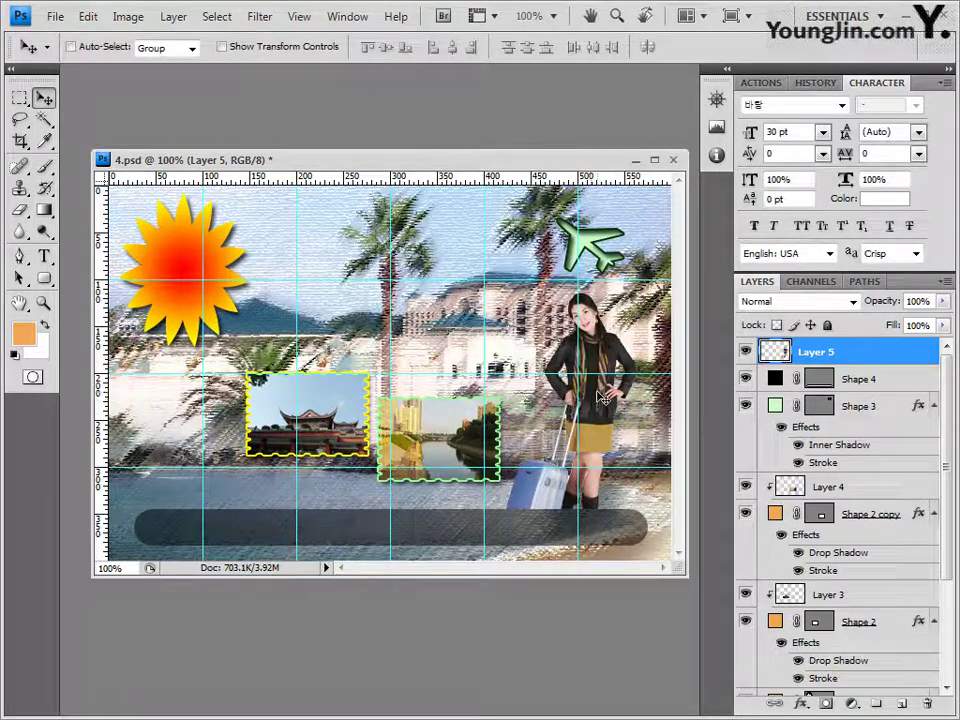
# Step: Add a Drop Shadow layer style to the woman's layer
pyautogui.click(799, 705)
pyautogui.click(805, 506)
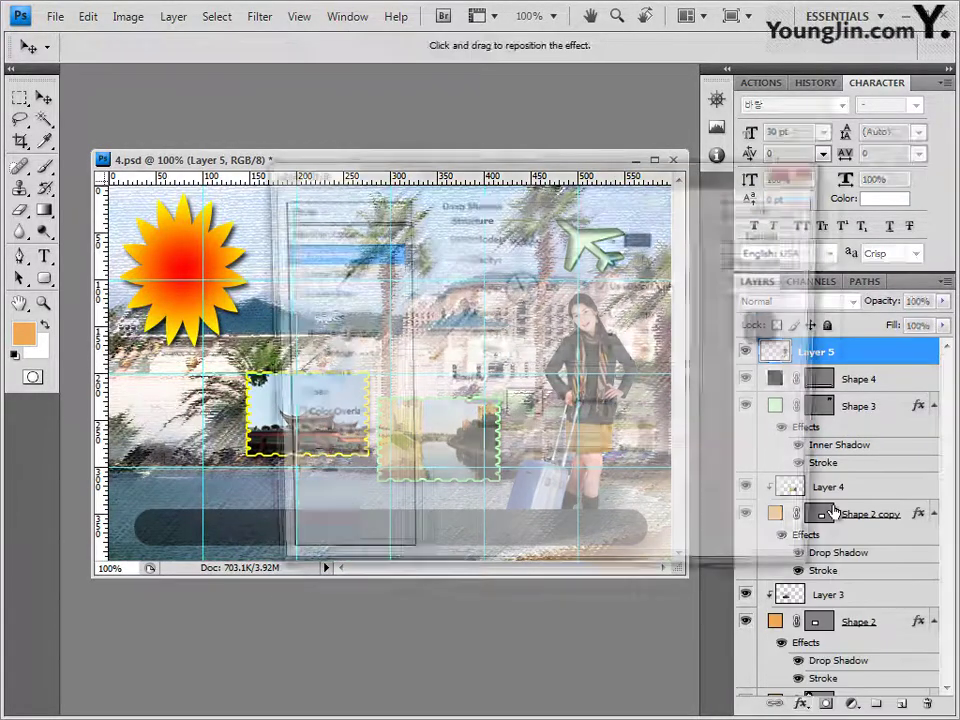
pyautogui.press('Return')
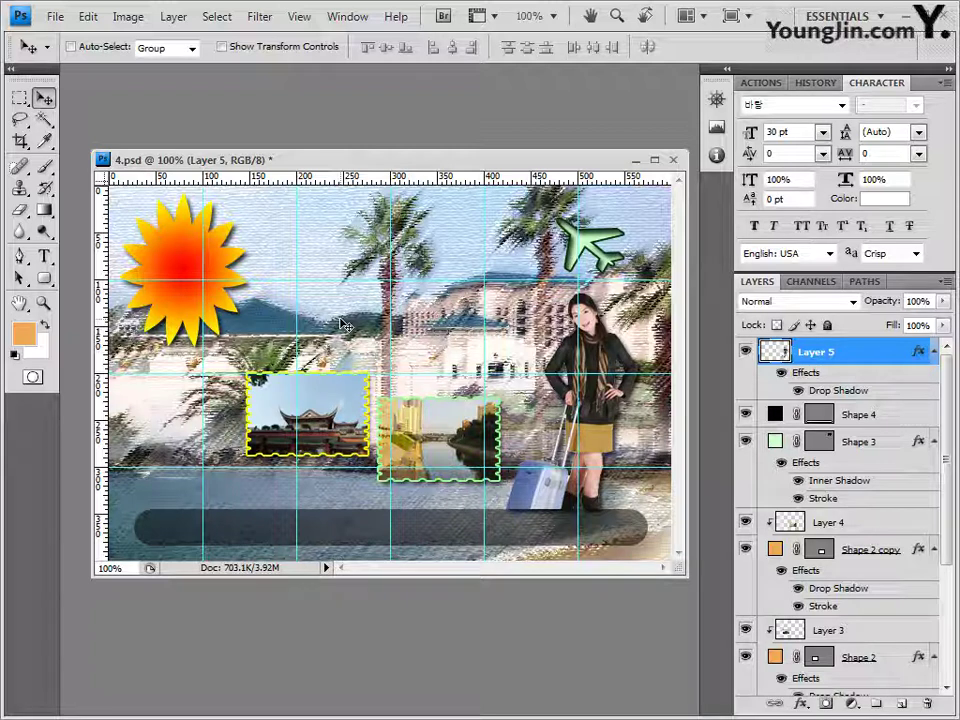
# Step: Add the horizontal text 세계여행大축제 beside the sun shape in the 돋움 font at 55 pt
pyautogui.click(44, 256)
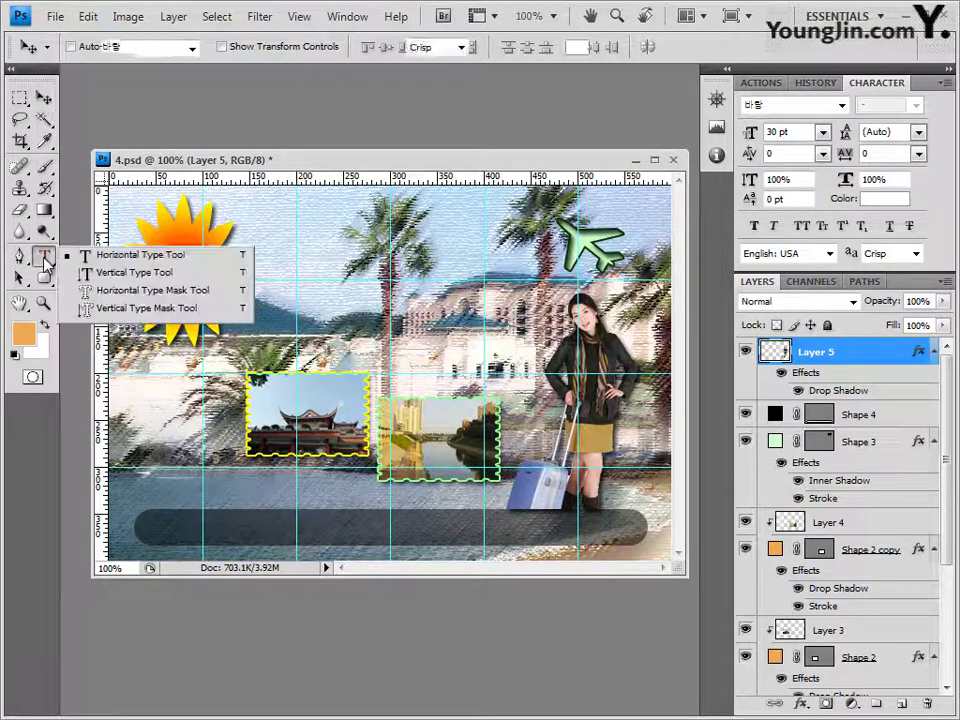
pyautogui.click(116, 258)
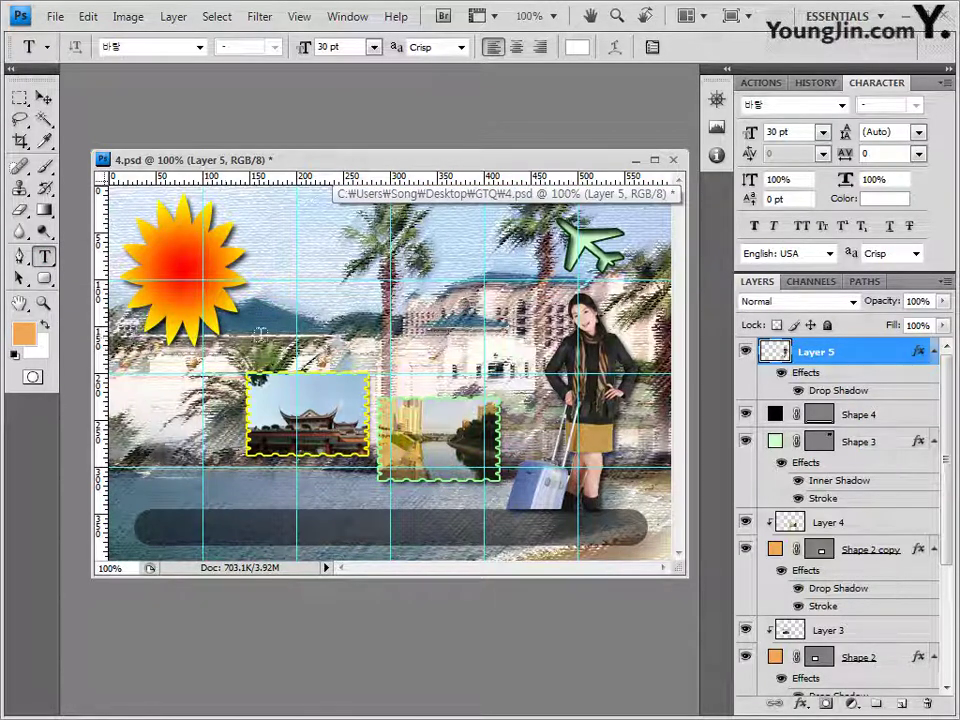
pyautogui.click(240, 335)
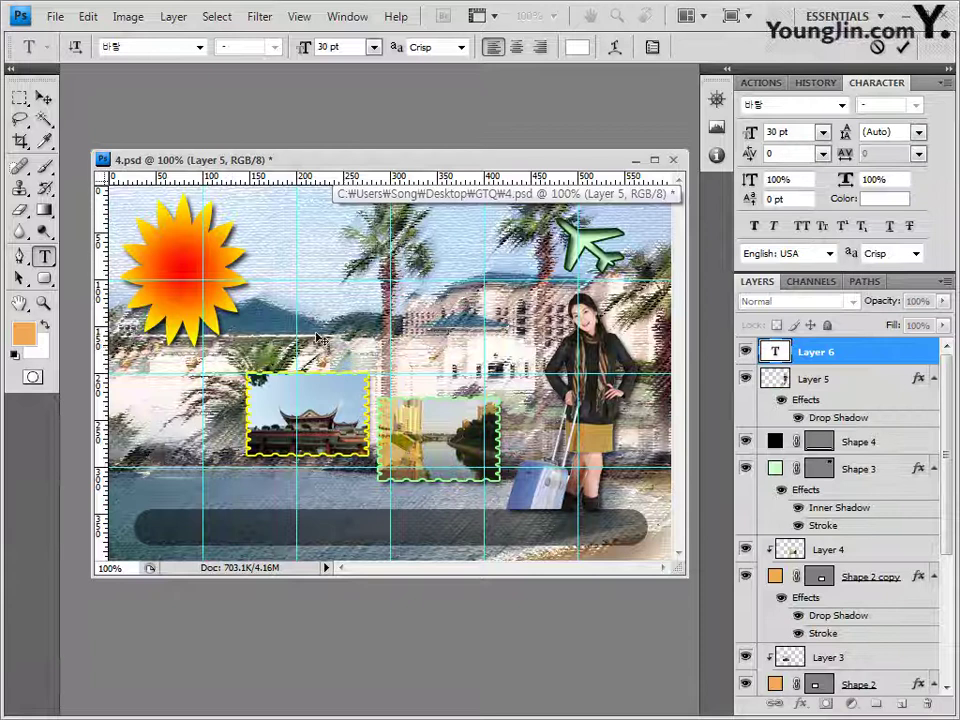
pyautogui.click(199, 48)
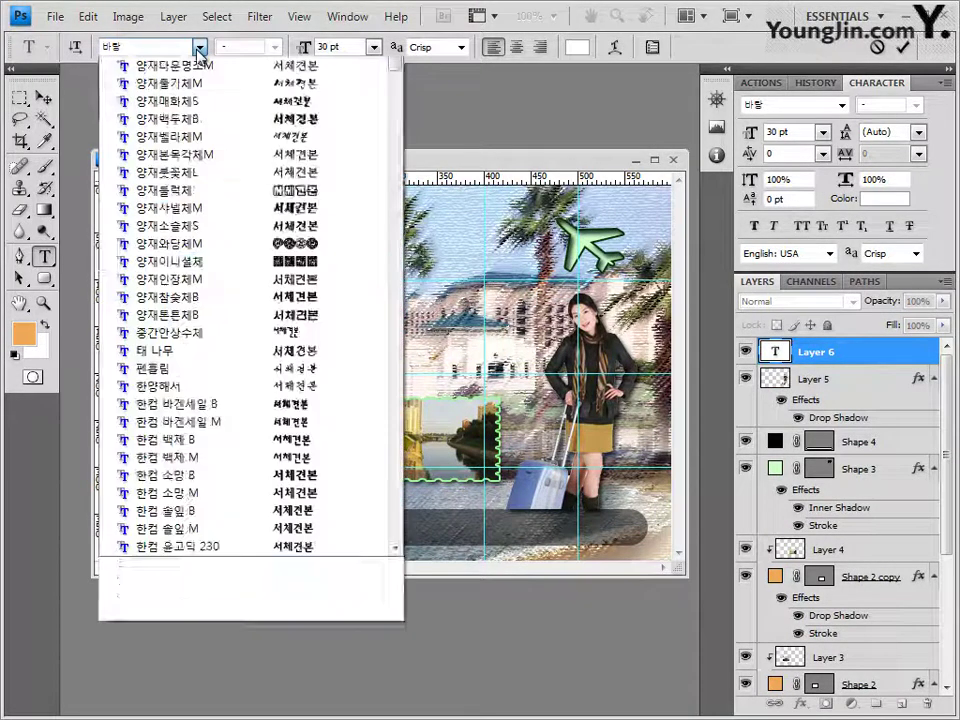
pyautogui.scroll(3, 395, 210)
pyautogui.scroll(6, 395, 210)
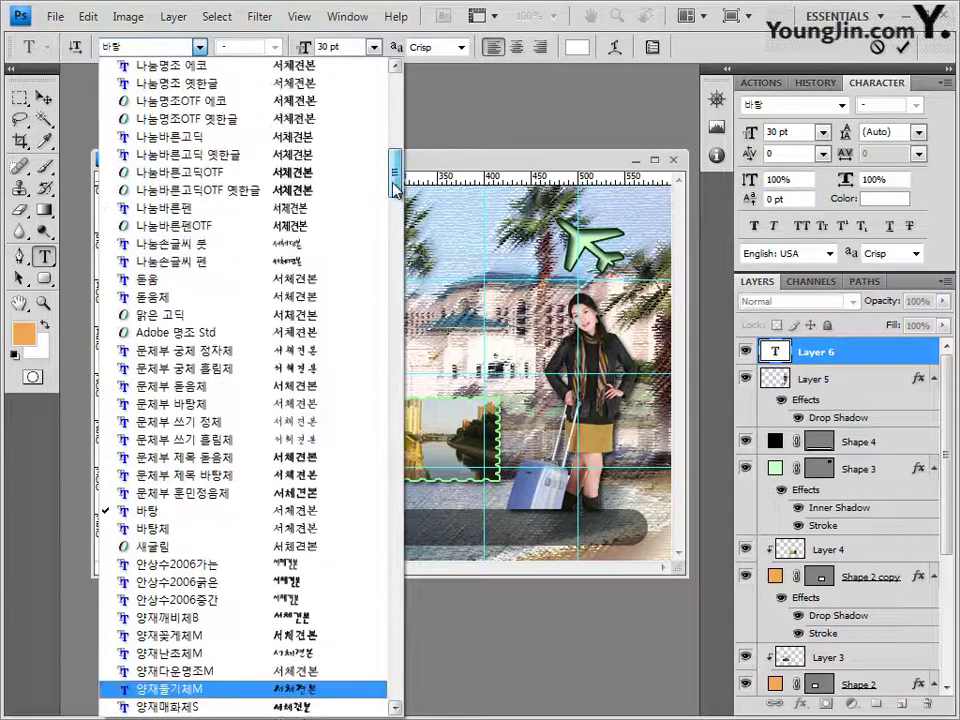
pyautogui.click(180, 313)
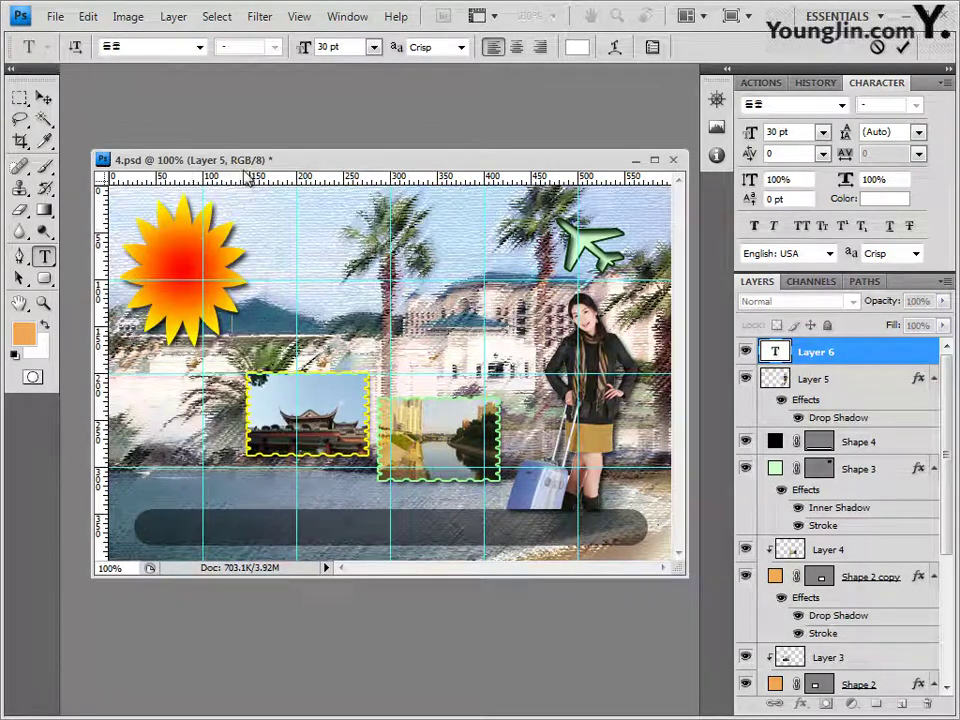
pyautogui.click(335, 47)
pyautogui.write('55')
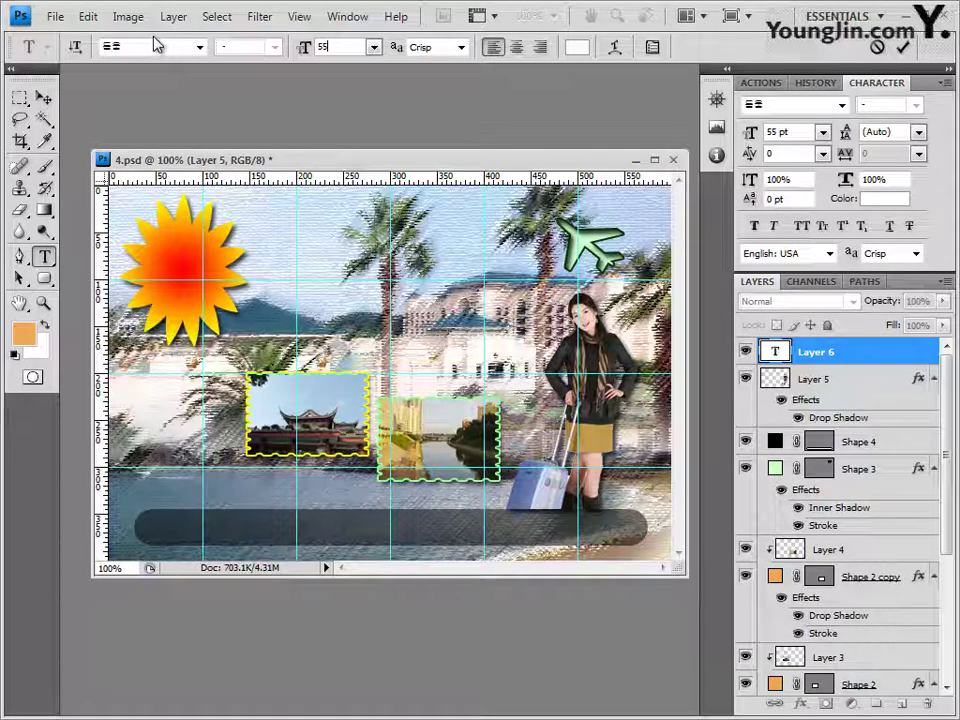
pyautogui.press('Return')
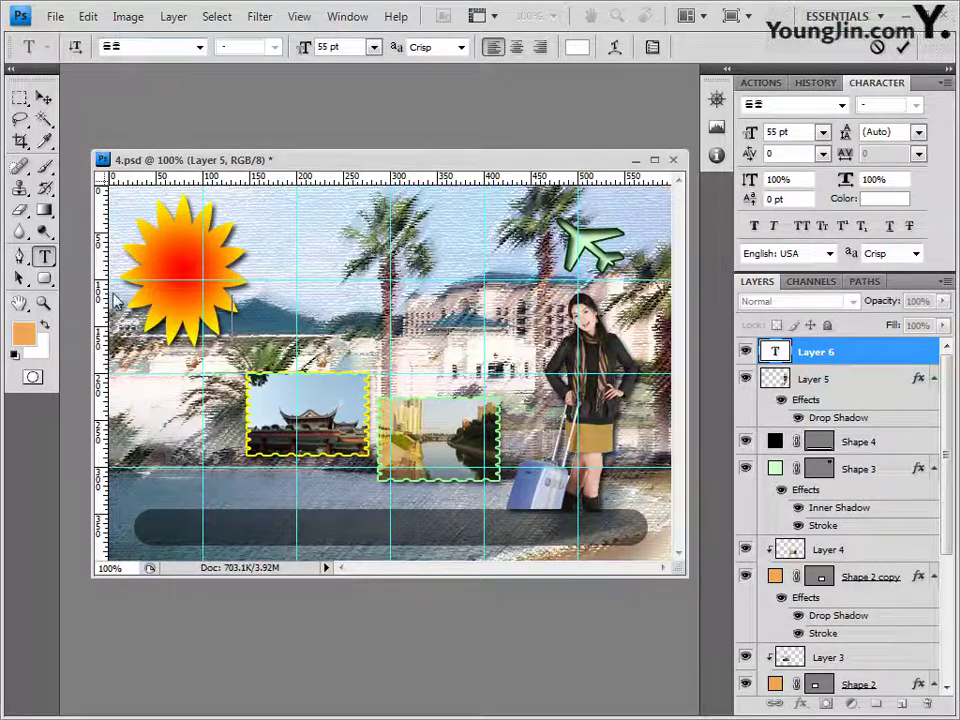
pyautogui.write('세계여행 축제')
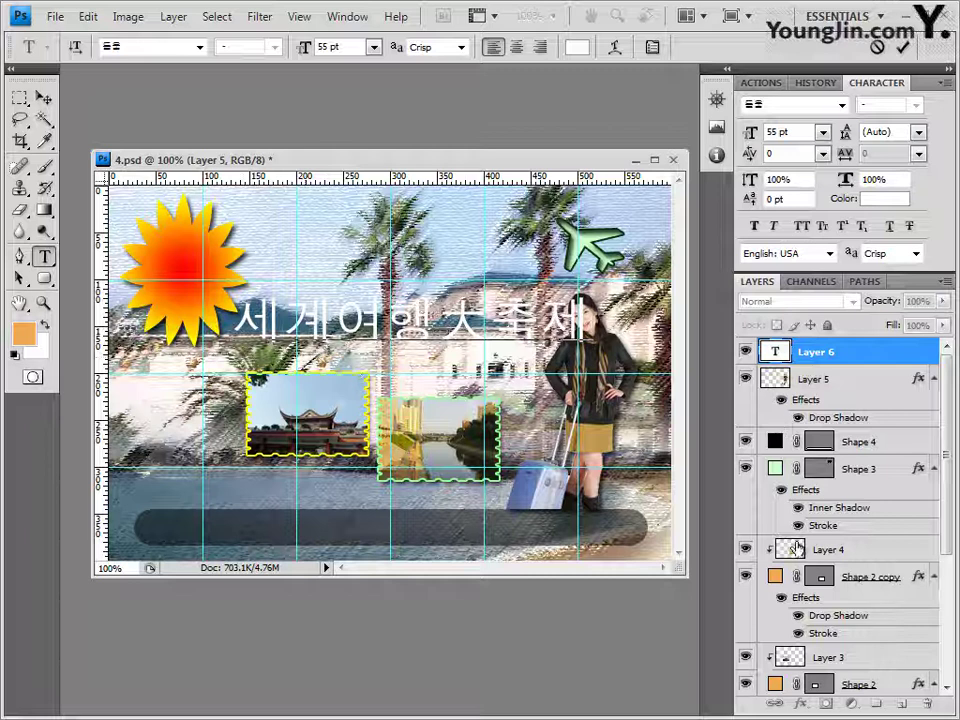
pyautogui.click(845, 357)
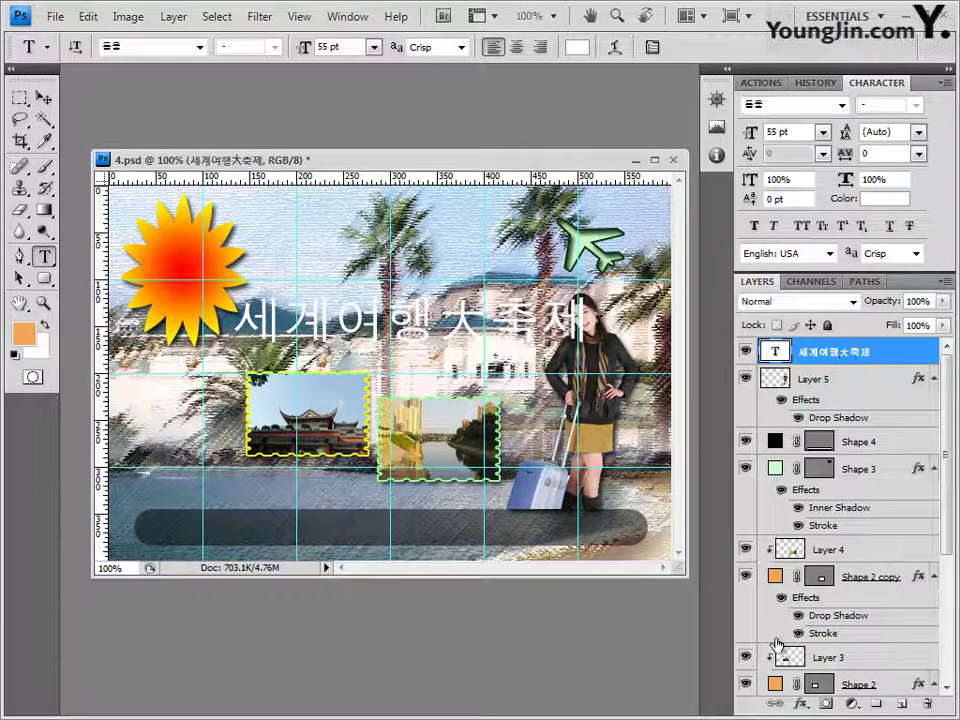
# Step: Add a Gradient Overlay style to the 세계여행大축제 text layer and set the gradient's starting stop colour to ffff00
pyautogui.click(806, 704)
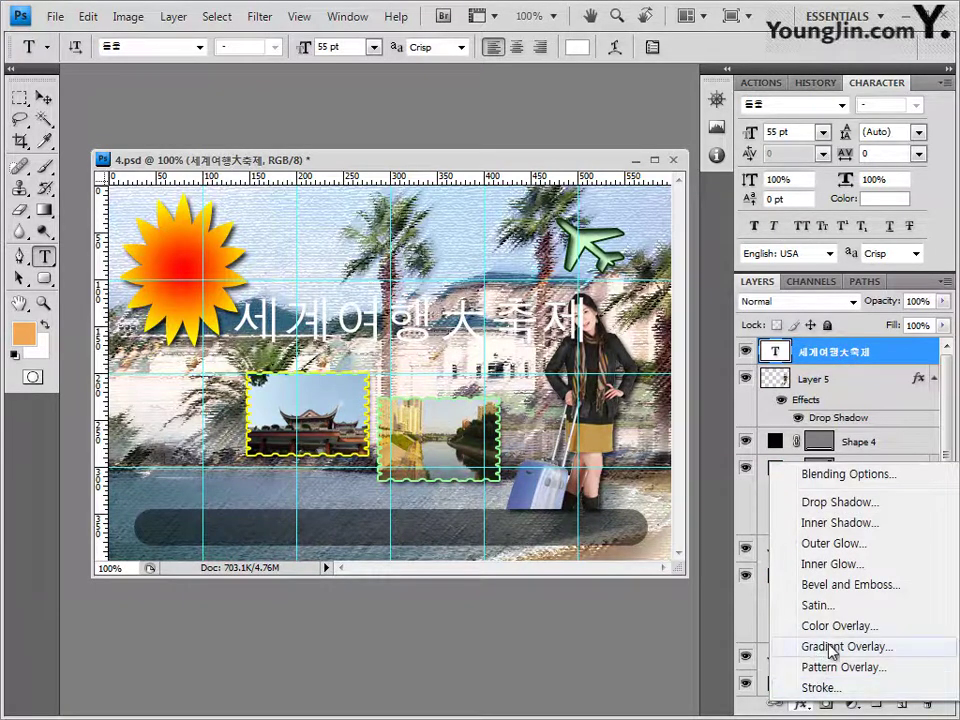
pyautogui.click(829, 647)
pyautogui.moveTo(557, 176); pyautogui.dragTo(515, 195)
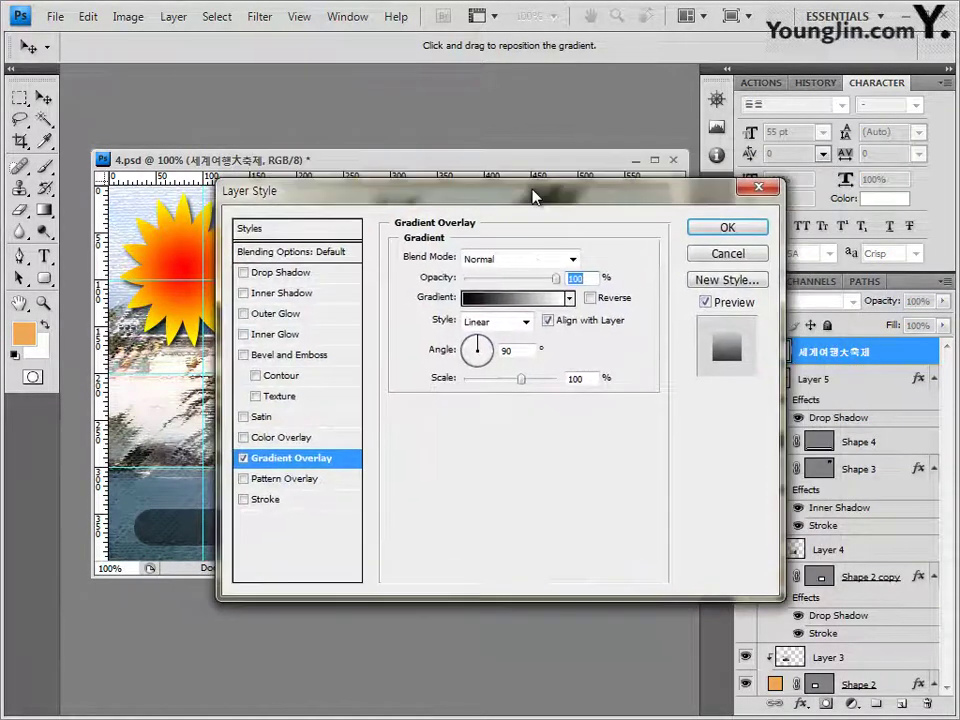
pyautogui.click(518, 298)
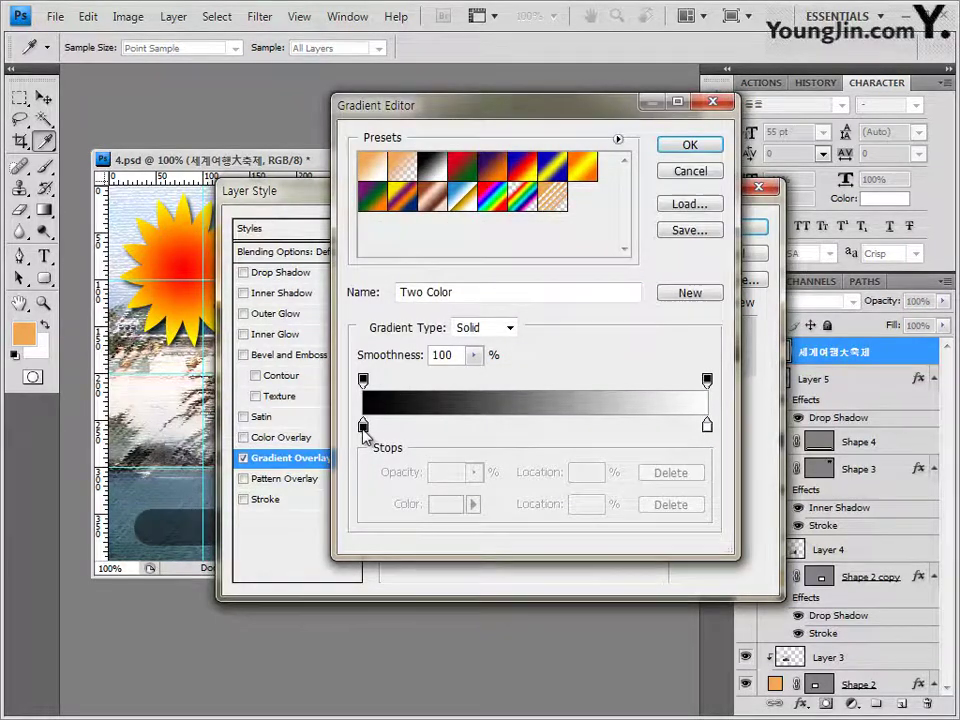
pyautogui.doubleClick(363, 427)
pyautogui.click(545, 518)
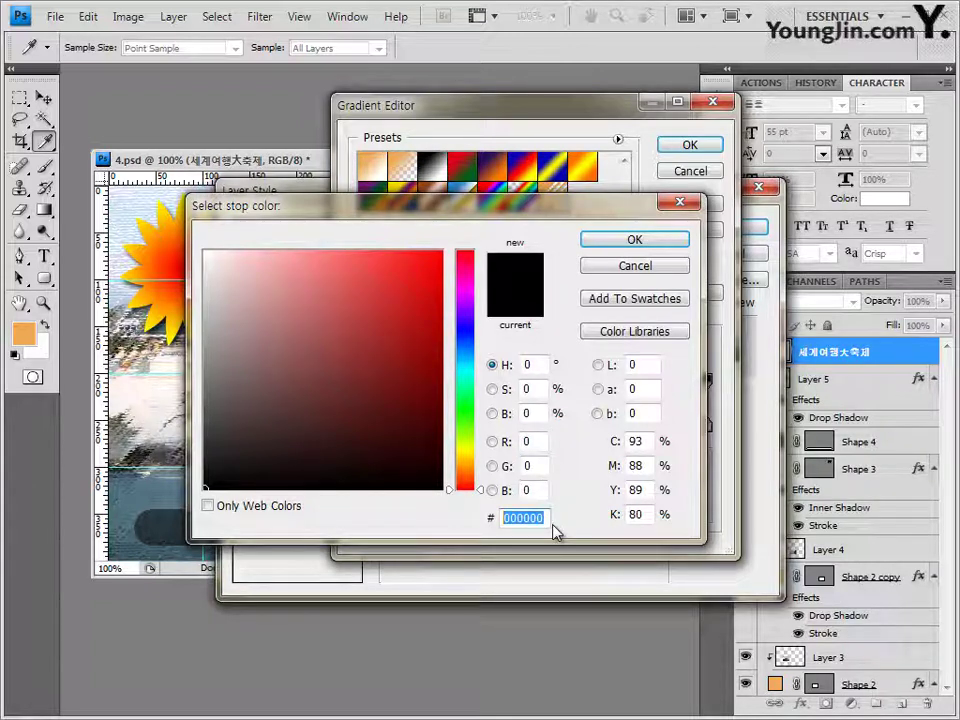
pyautogui.write('ffff00')
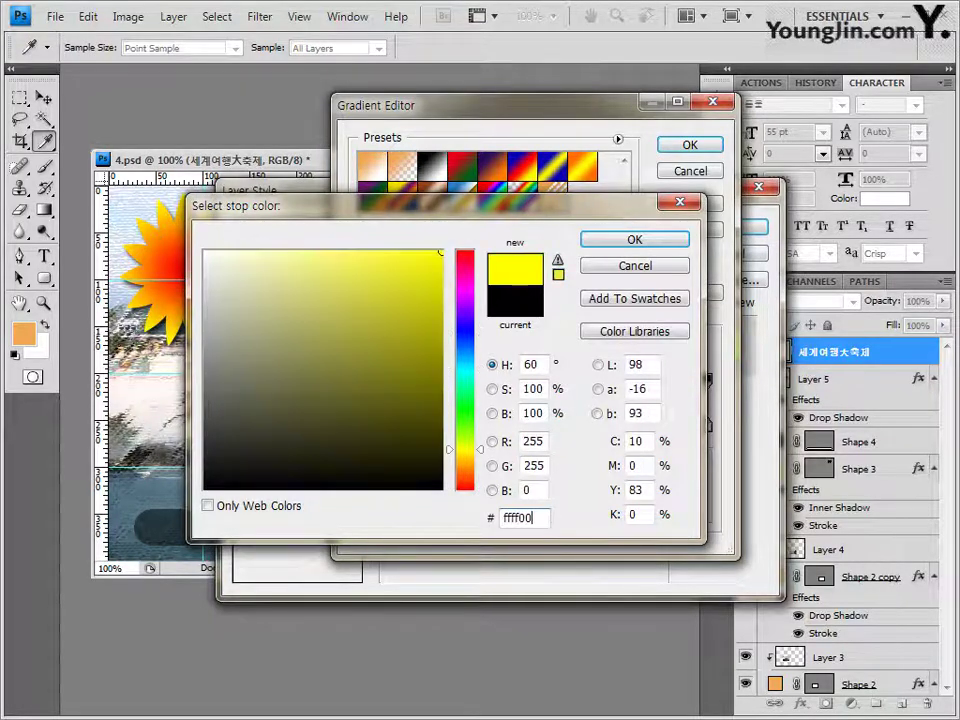
pyautogui.click(634, 240)
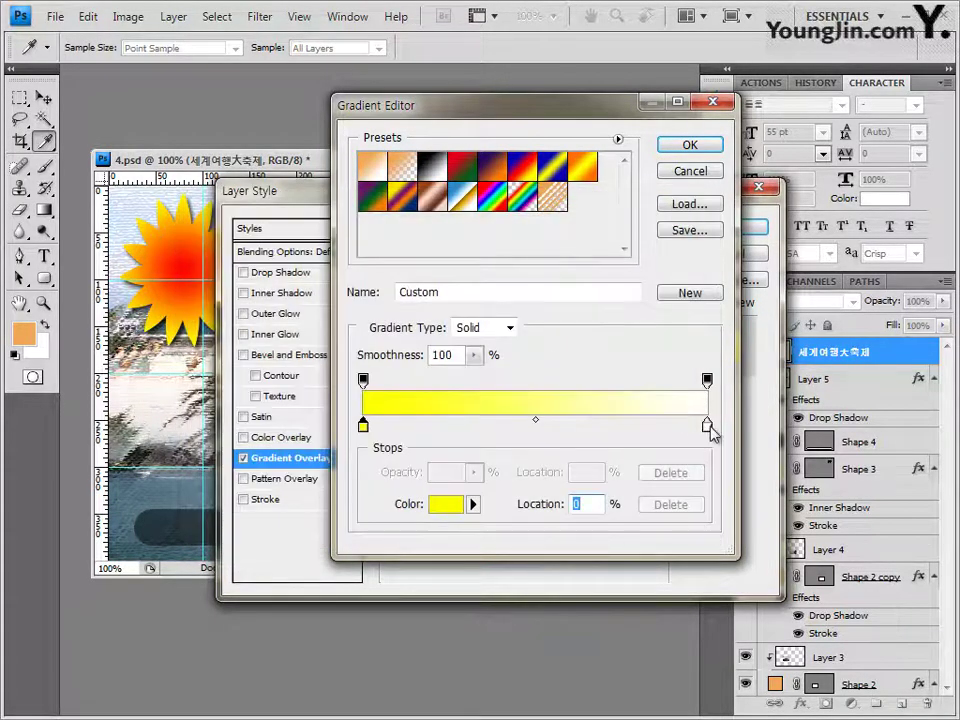
# Step: Set the gradient's end stop colour to 33cc00 and accept the edited gradient
pyautogui.doubleClick(707, 426)
pyautogui.click(540, 519)
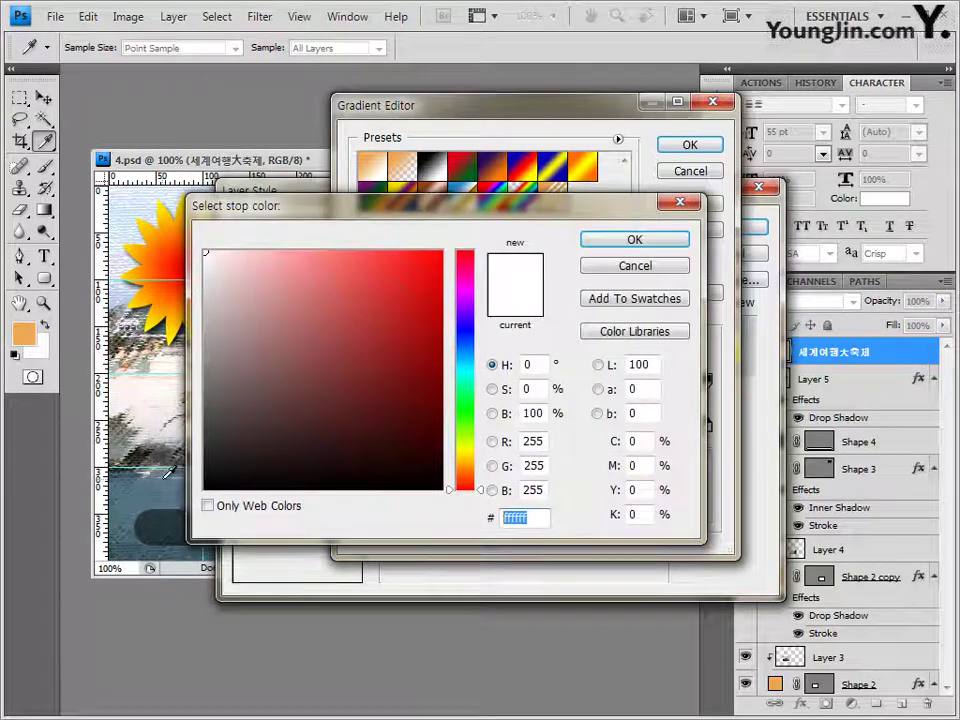
pyautogui.write('33cc00')
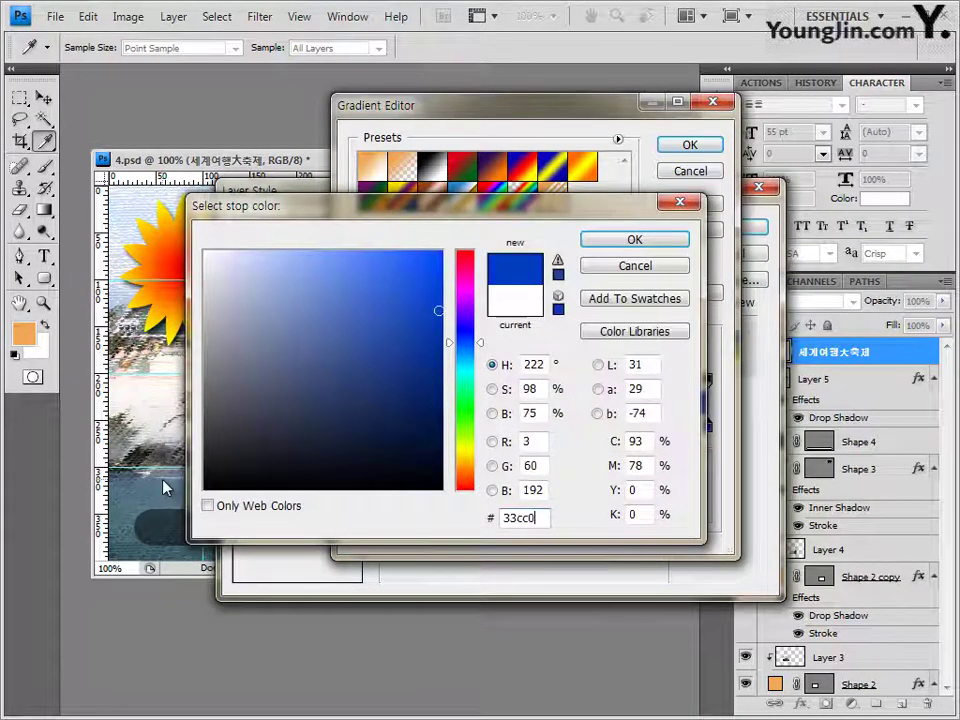
pyautogui.click(662, 246)
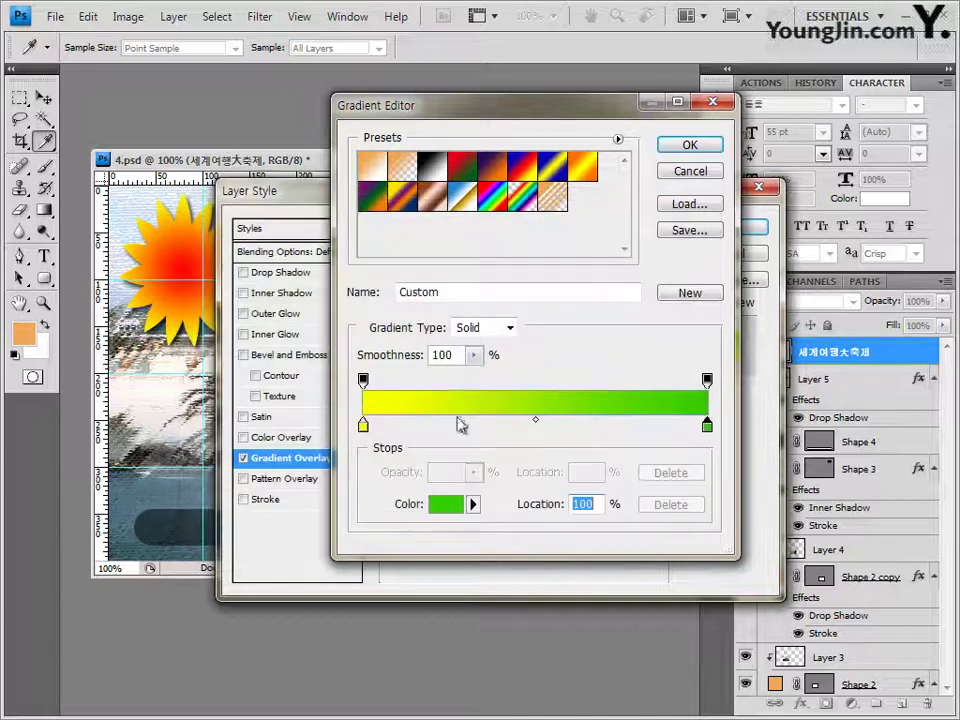
pyautogui.click(691, 145)
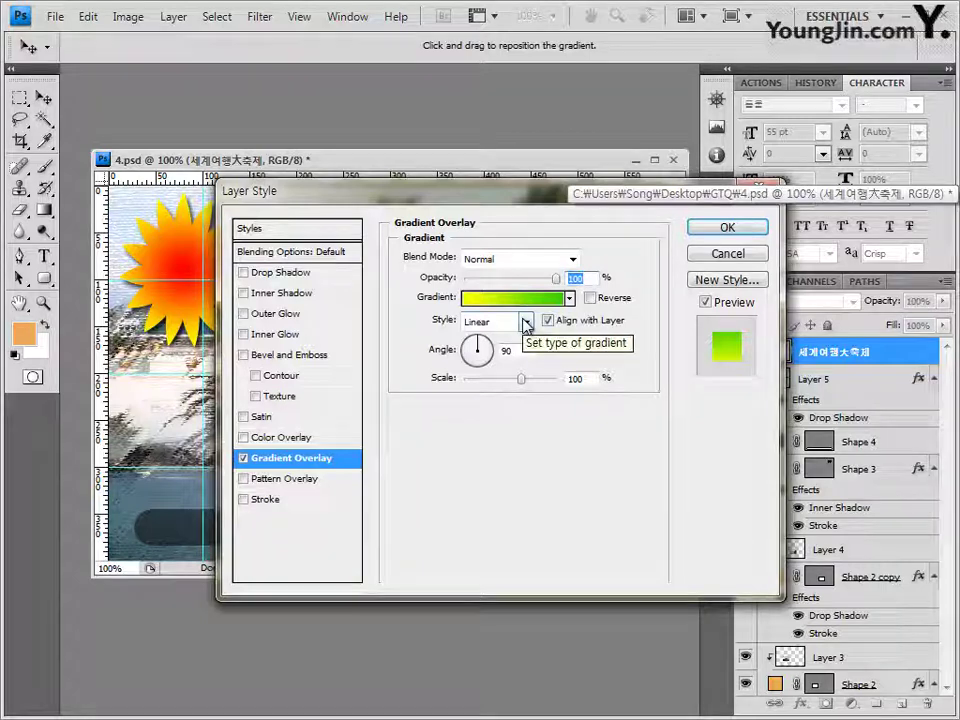
# Step: Add a 2 px outside stroke in black 000000 and a Drop Shadow to the title text, and apply the layer styles
pyautogui.click(266, 500)
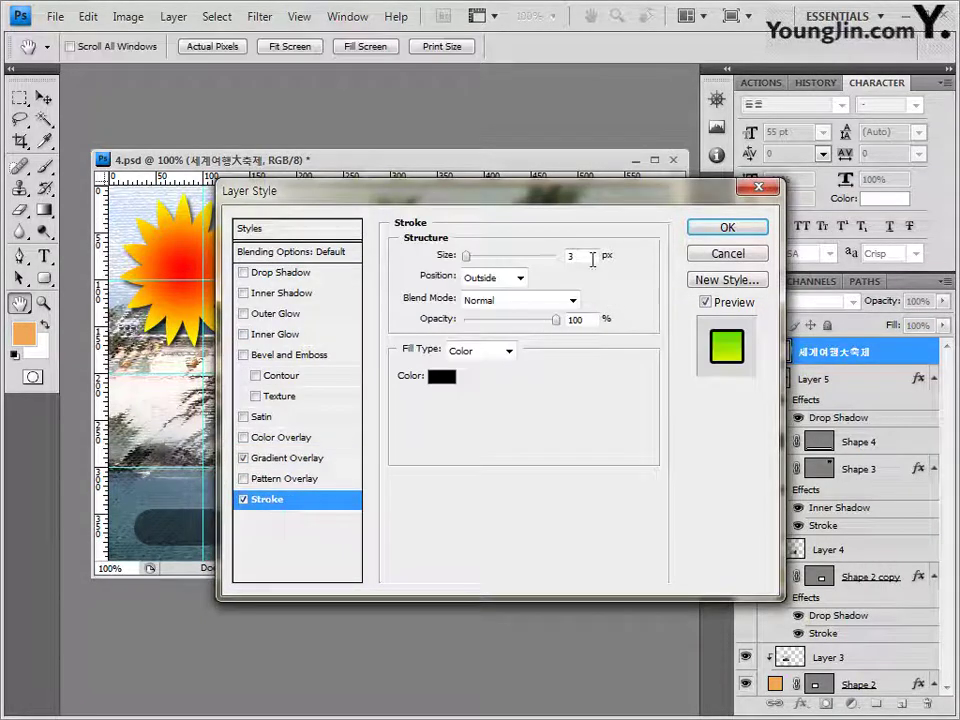
pyautogui.write('2')
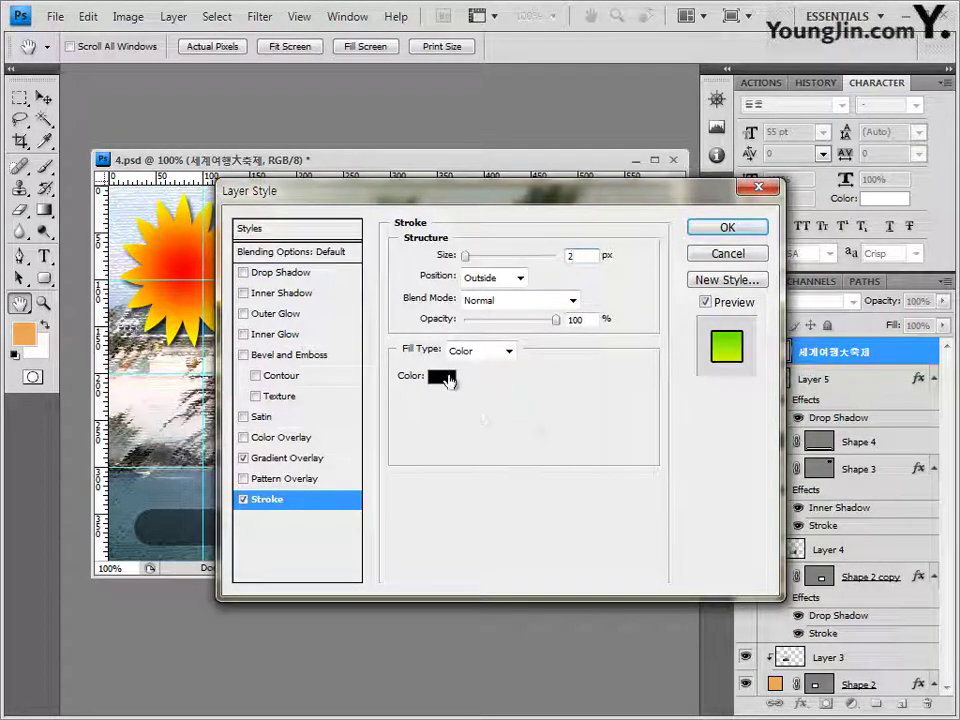
pyautogui.click(441, 378)
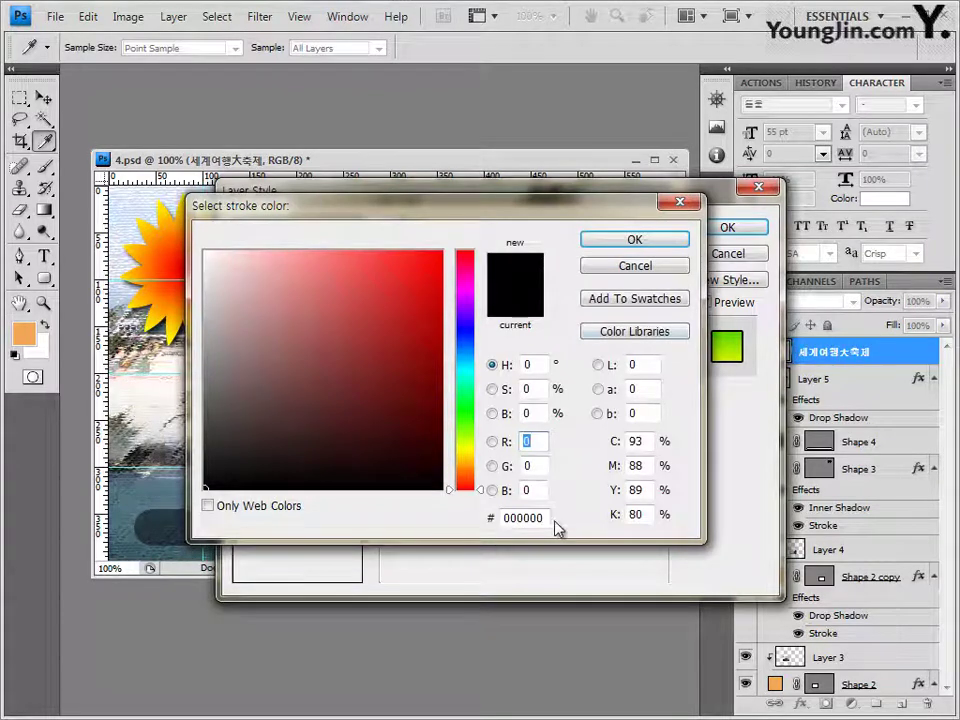
pyautogui.click(661, 244)
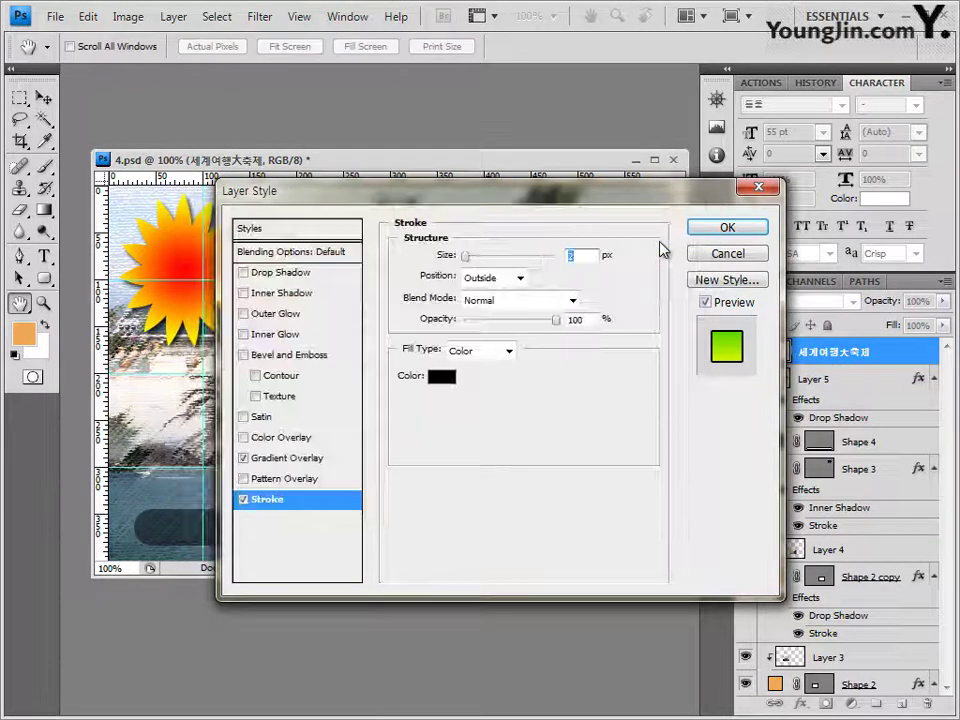
pyautogui.click(300, 274)
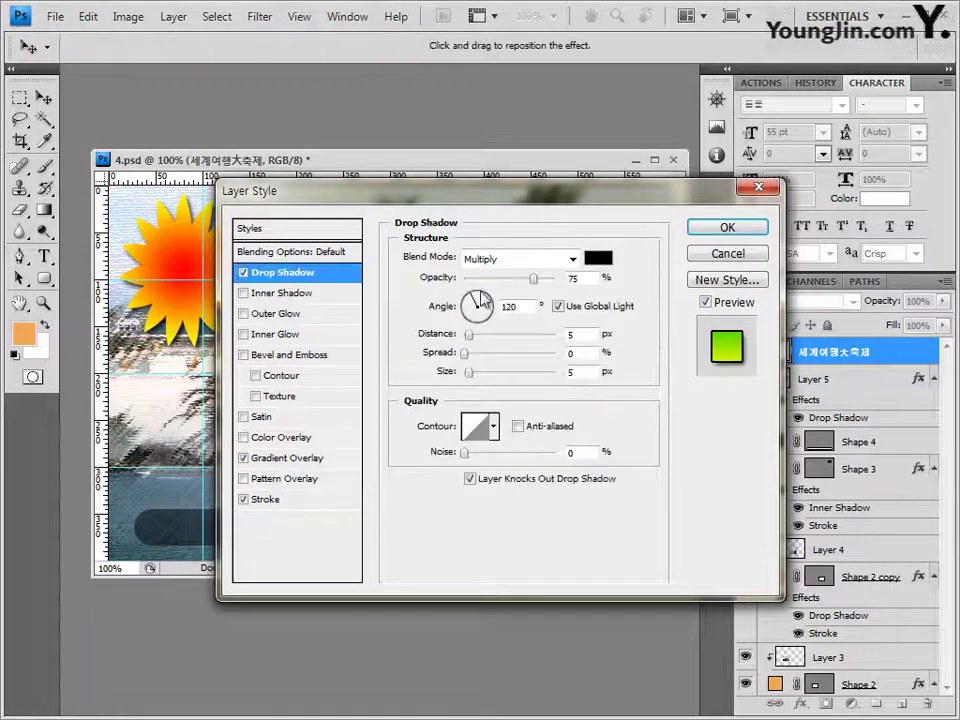
pyautogui.click(727, 228)
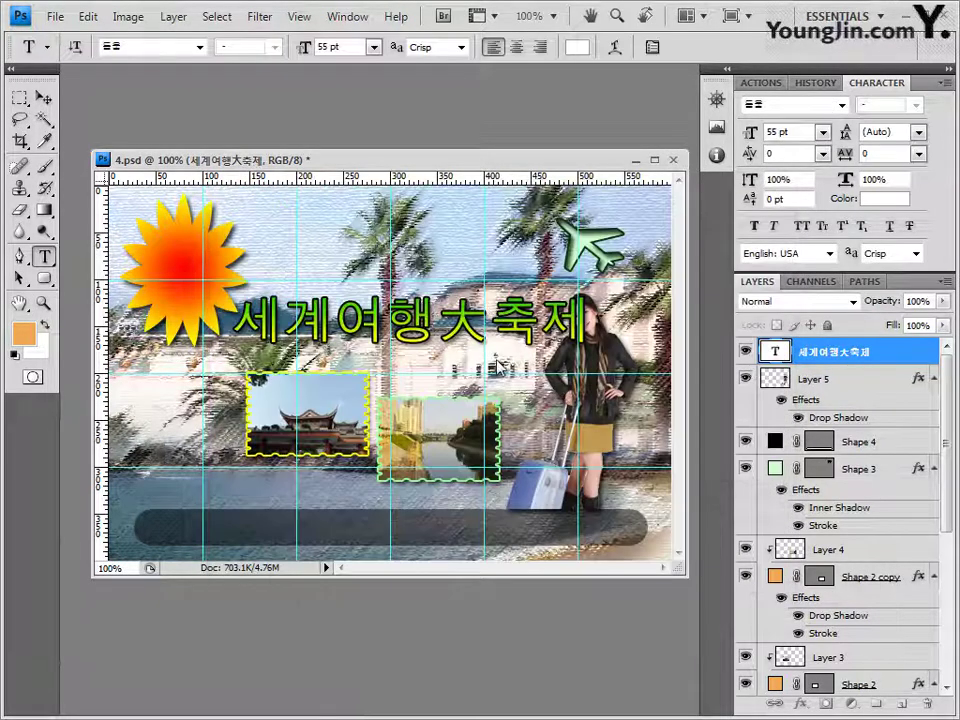
# Step: Move the title text down and left so it sits just above the stamp photos and left of the woman
pyautogui.click(45, 98)
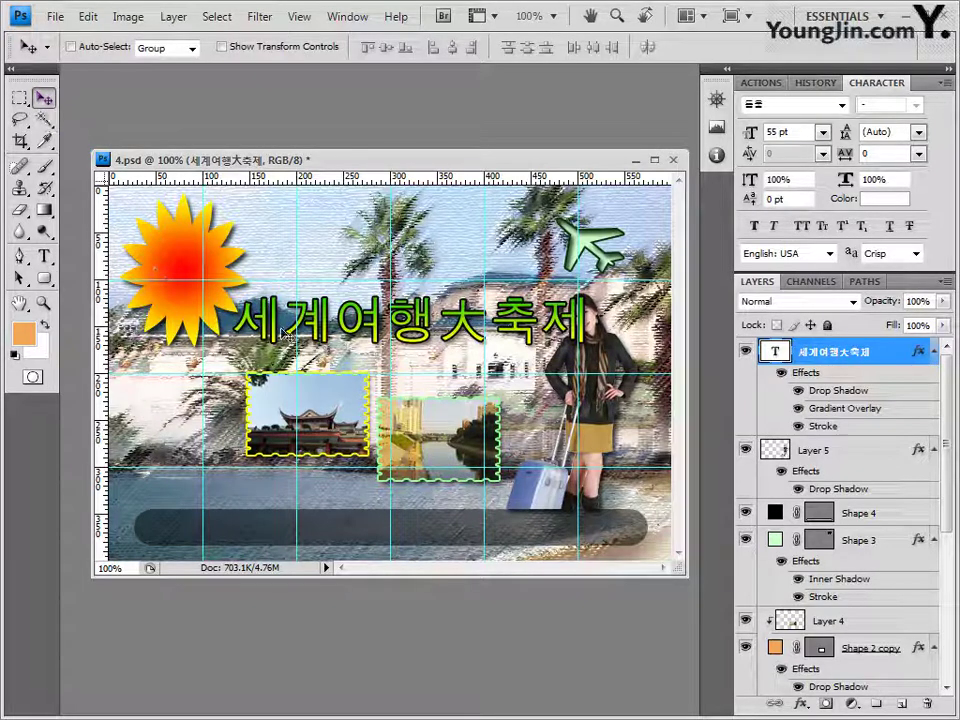
pyautogui.moveTo(368, 326); pyautogui.dragTo(324, 344)
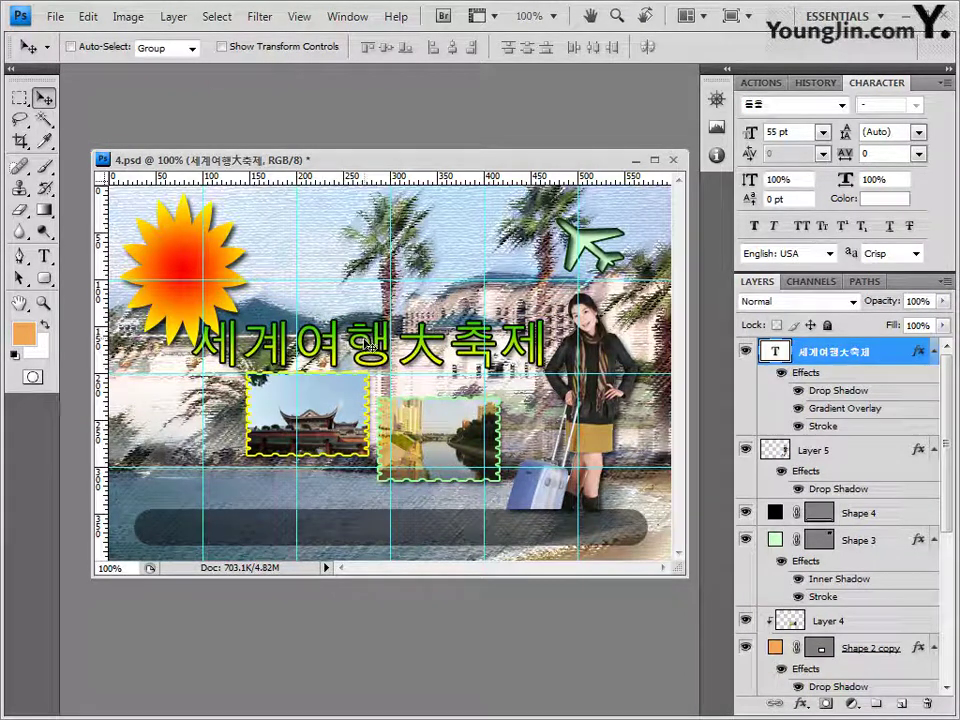
pyautogui.moveTo(372, 350); pyautogui.dragTo(340, 354)
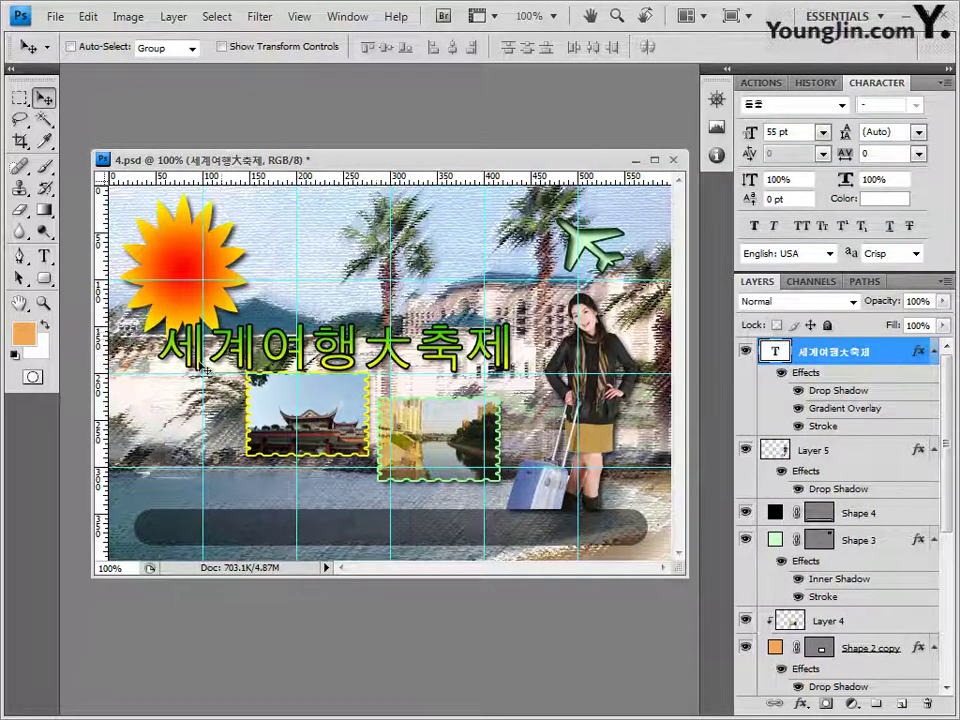
# Step: Nudge the sun shape about 8 px left and scale it to 98.6% width and 85.2% height, above the title text
pyautogui.keyDown('ctrl'); pyautogui.click(185, 242); pyautogui.keyUp('ctrl')
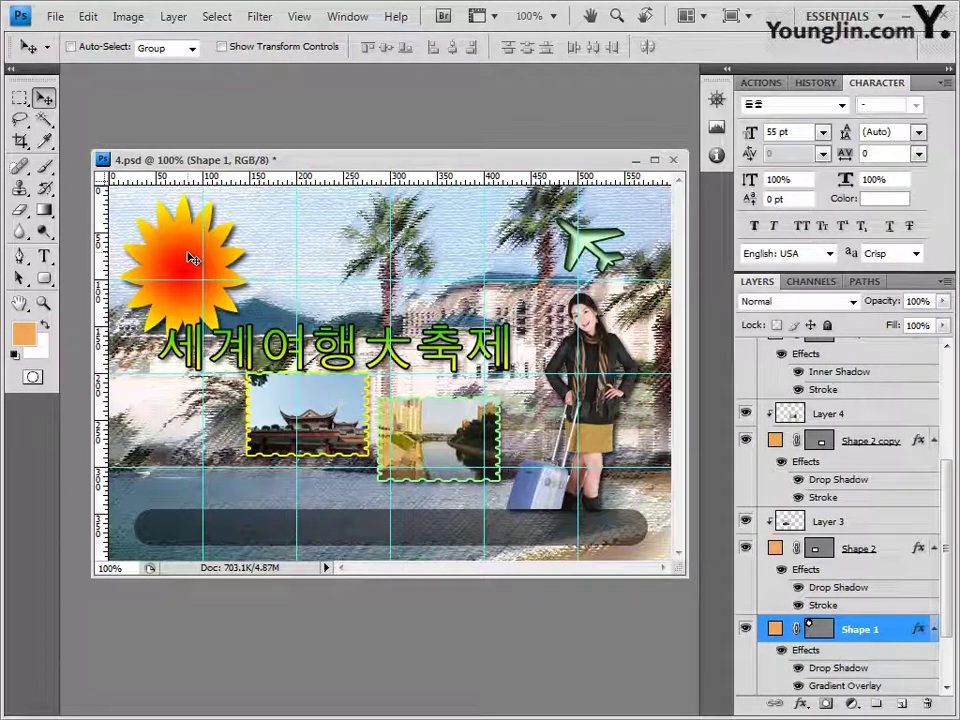
pyautogui.hotkey('shift', 'Left')
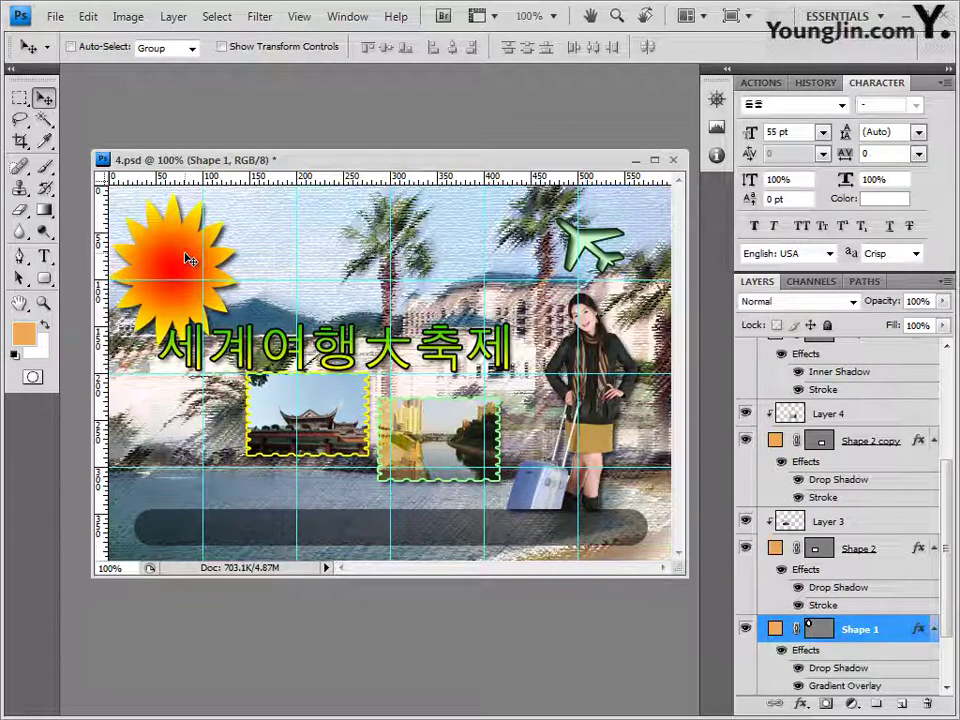
pyautogui.press('Right')
pyautogui.press('Right')
pyautogui.hotkey('ctrl', 't')
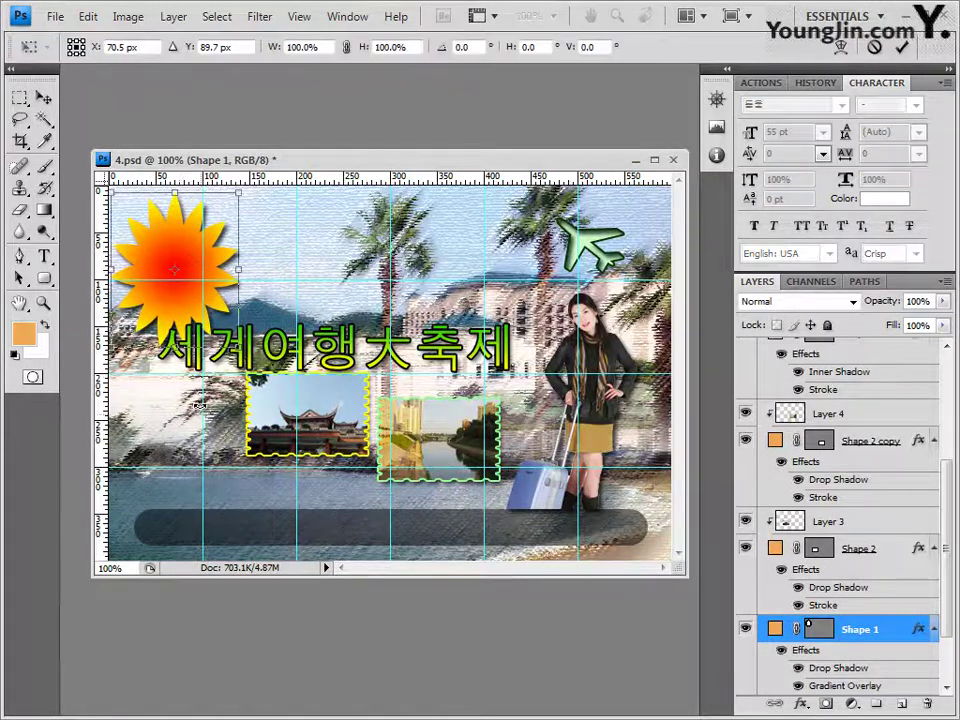
pyautogui.moveTo(238, 346); pyautogui.dragTo(234, 326)
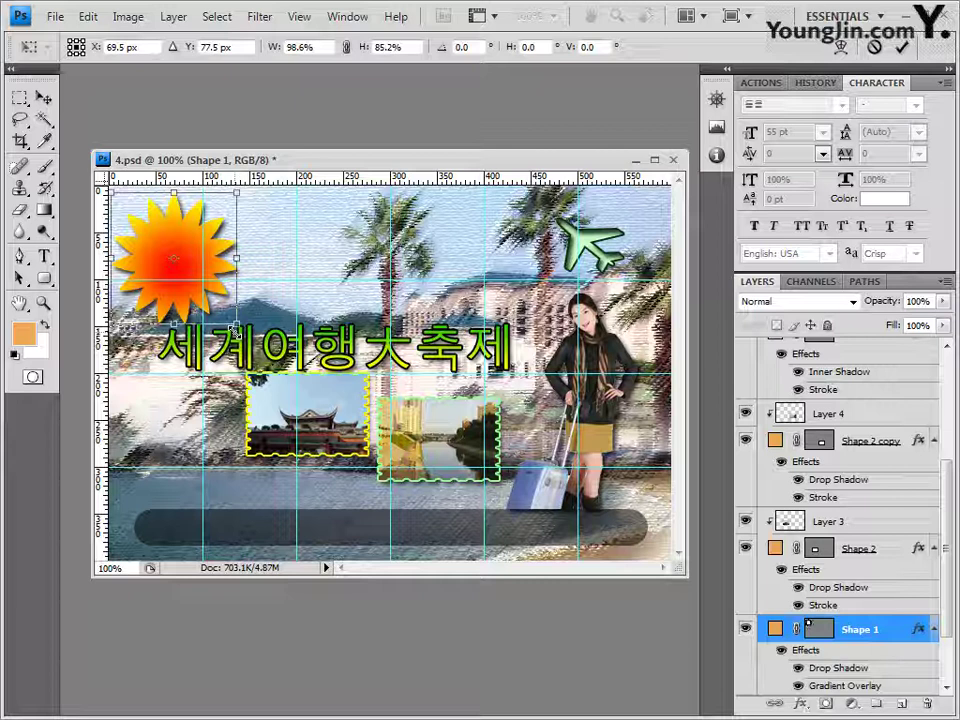
pyautogui.press('Return')
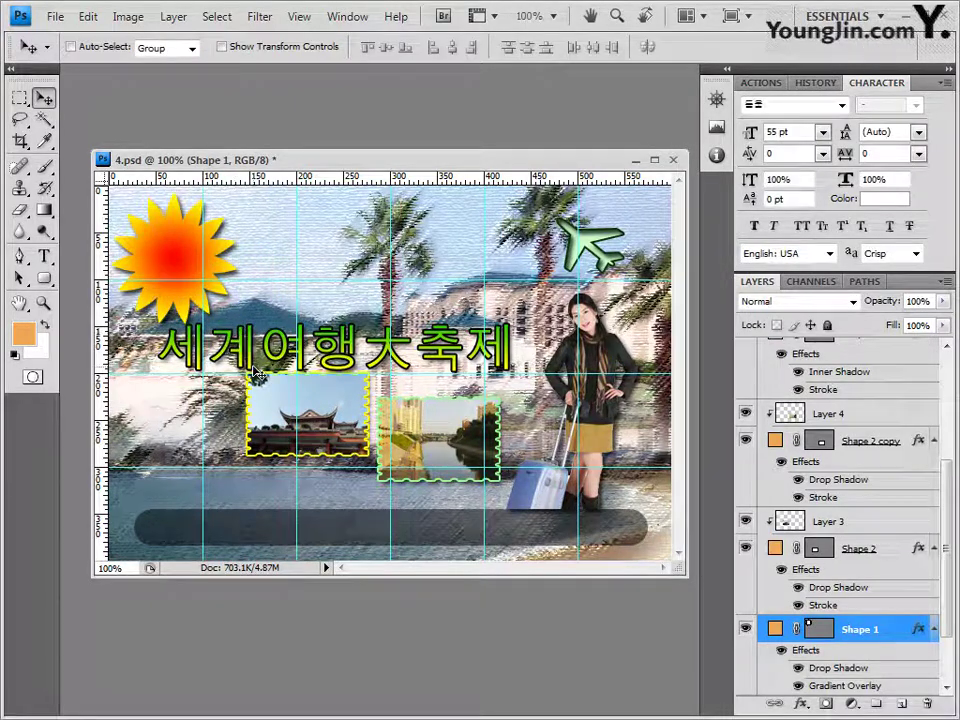
# Step: Start a new text layer above the title layer, inside the sun shape, with size 15 pt and text colour 000000
pyautogui.moveTo(945, 516); pyautogui.dragTo(950, 372)
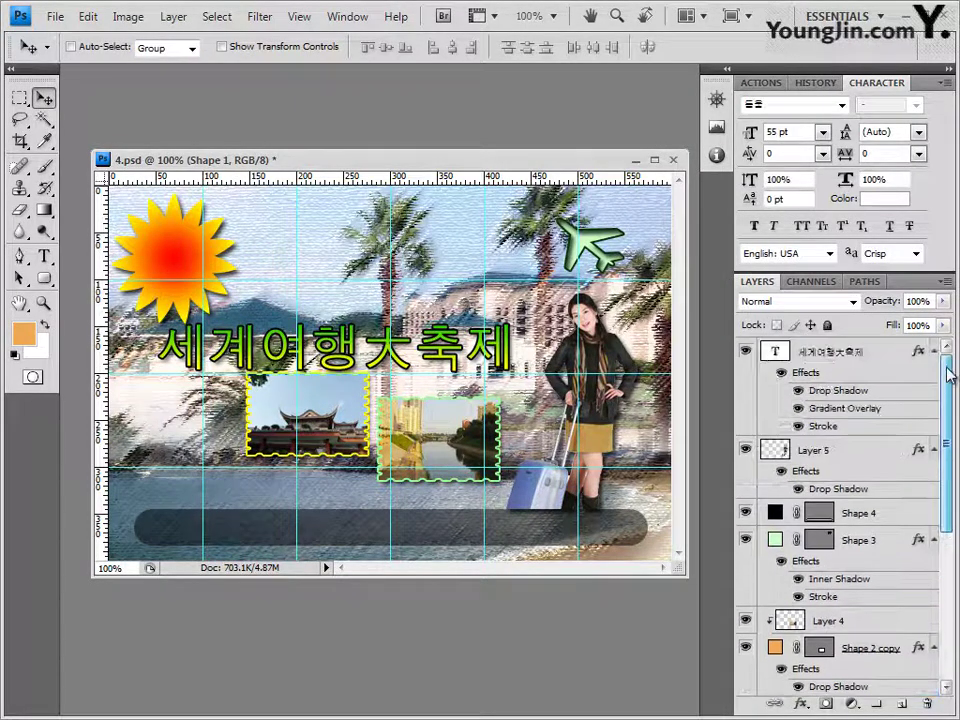
pyautogui.click(871, 352)
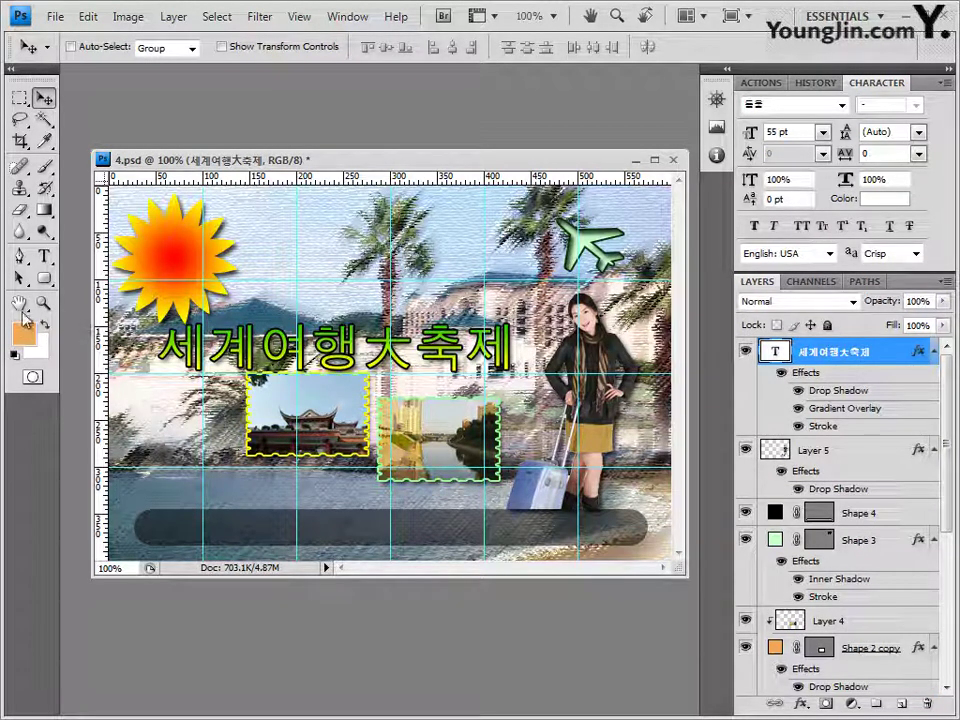
pyautogui.click(44, 256)
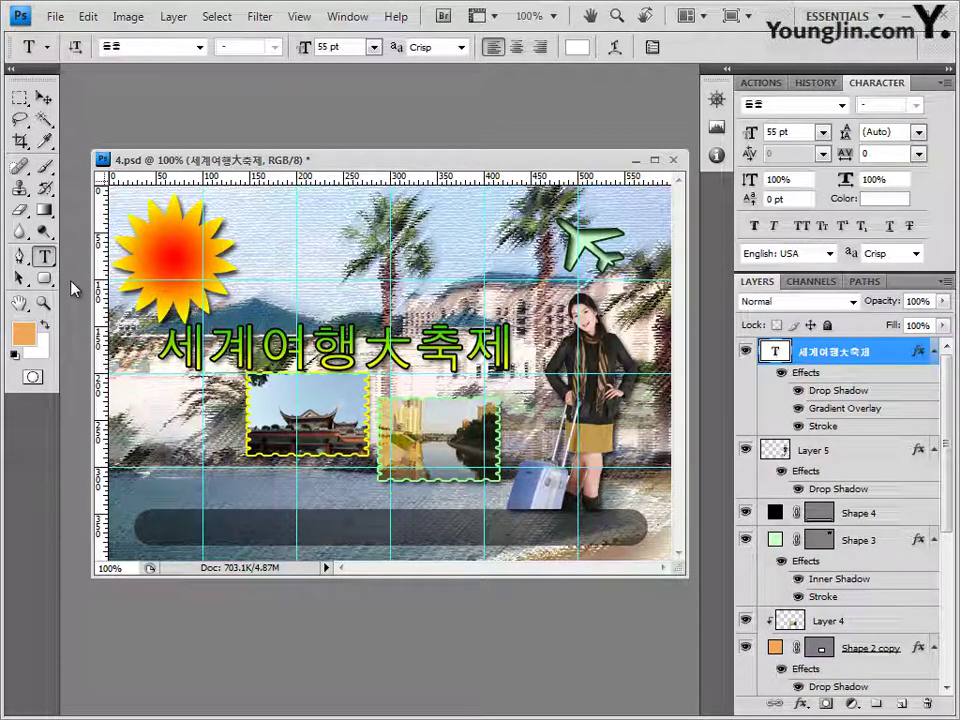
pyautogui.click(152, 238)
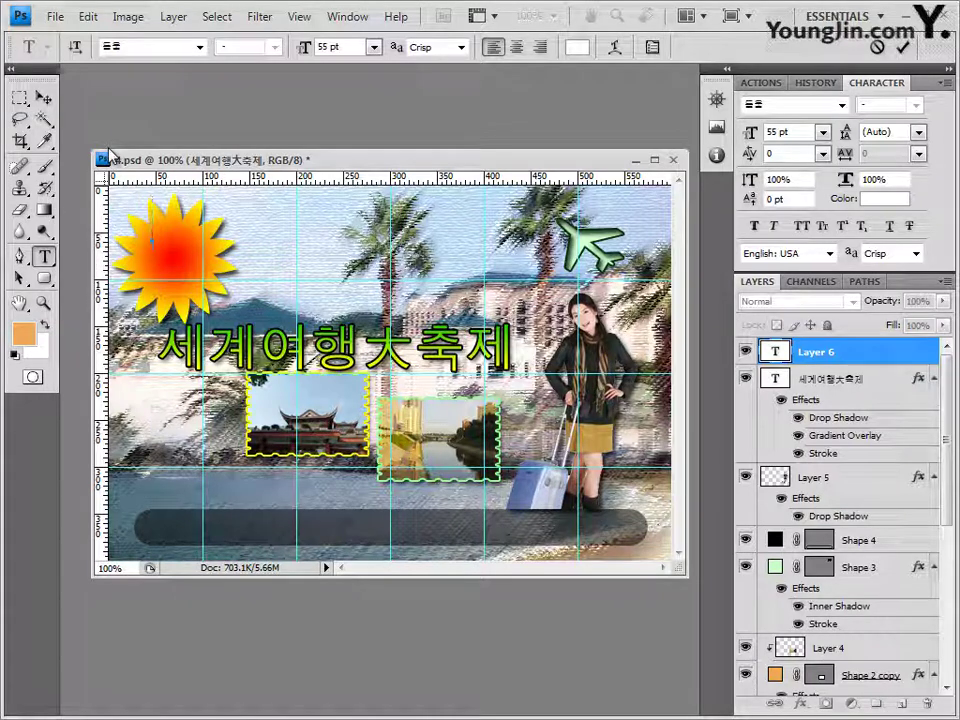
pyautogui.click(341, 47)
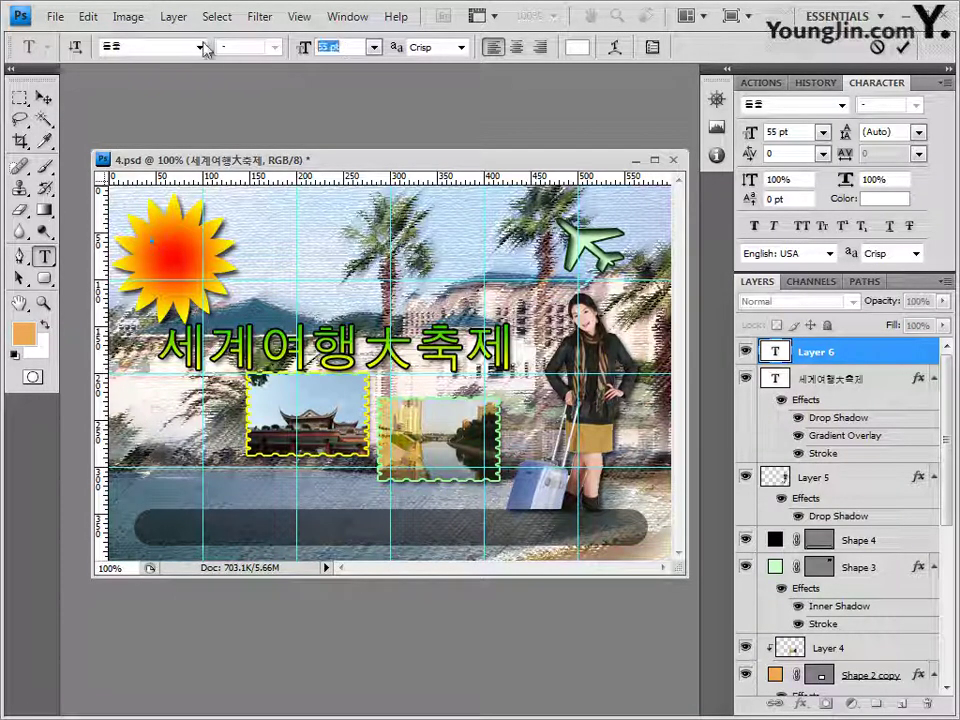
pyautogui.write('15')
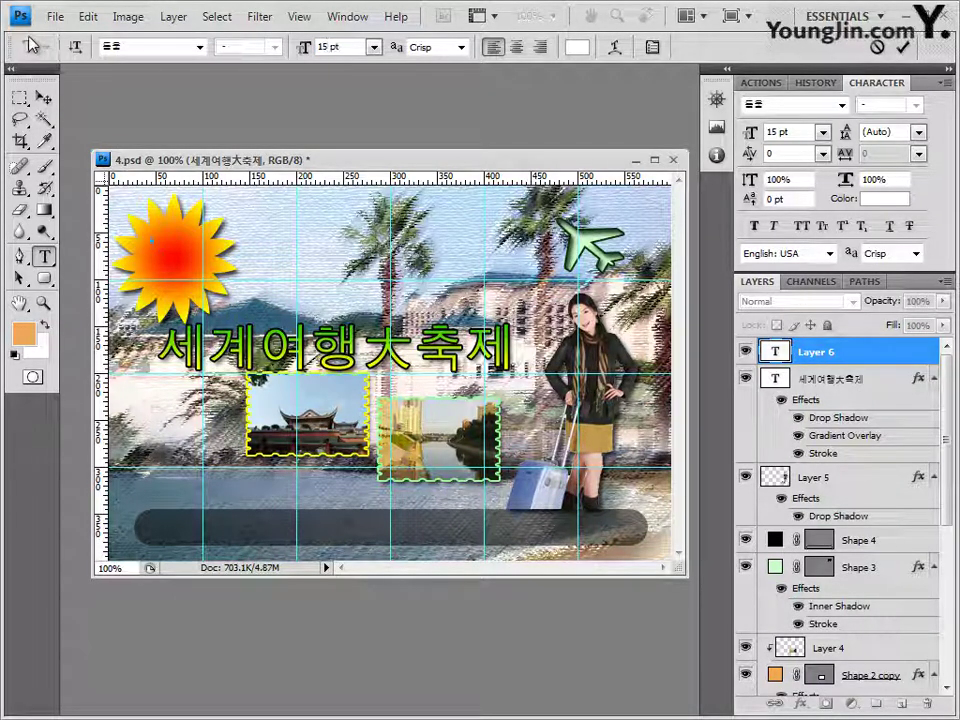
pyautogui.click(576, 47)
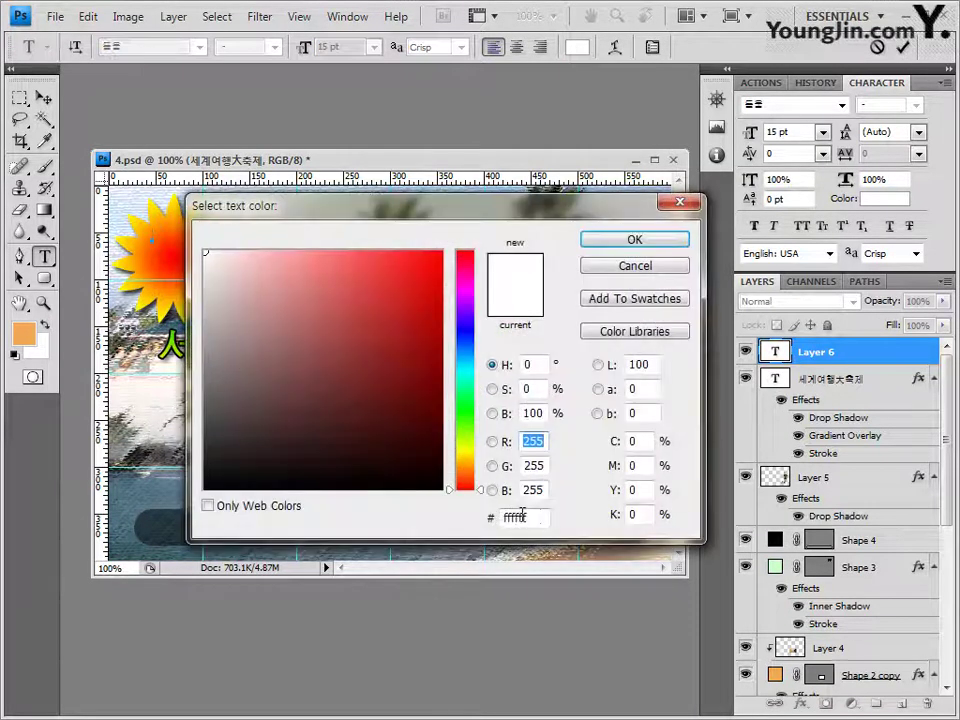
pyautogui.click(521, 514)
pyautogui.write('0')
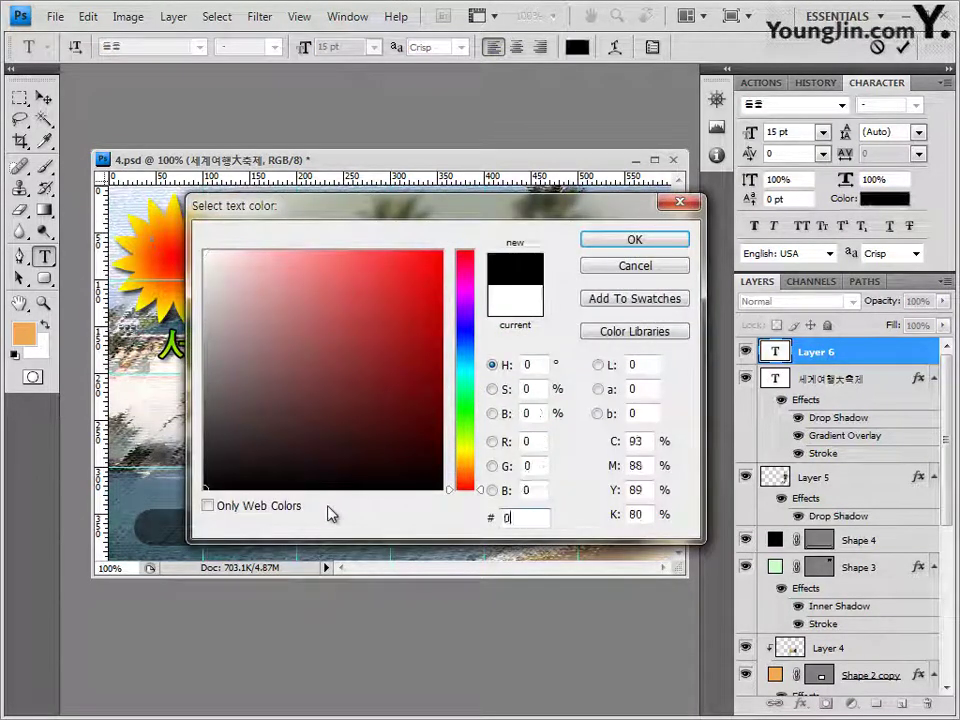
pyautogui.write('00000')
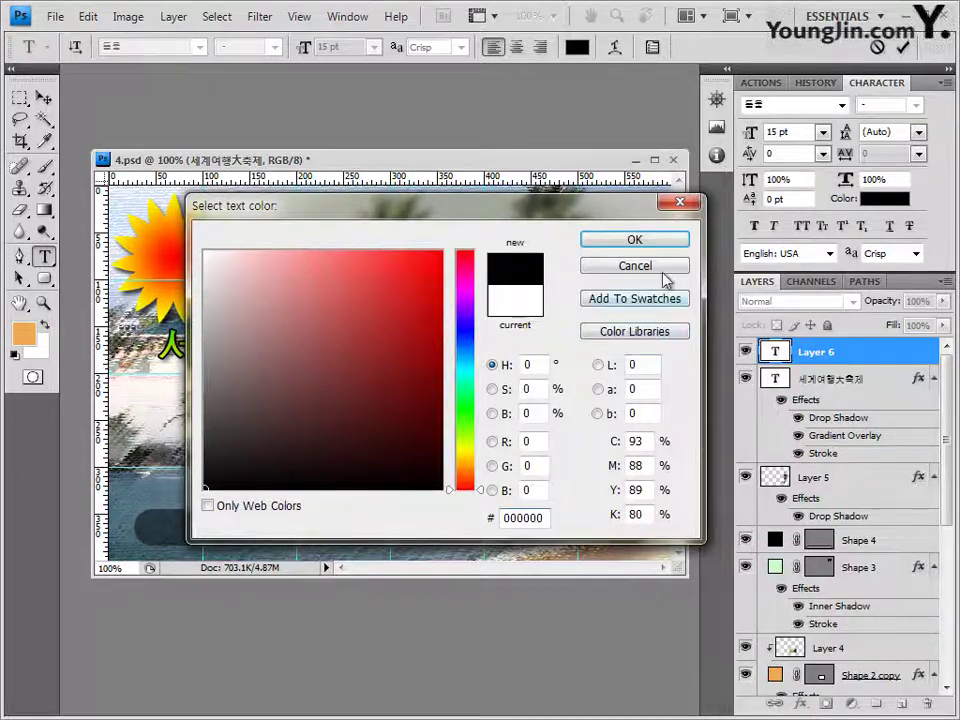
pyautogui.click(634, 239)
# Step: Enter the four-line text "친구, 가족과 함께 즐거운 여행을 떠나보세요", centre-align it and move it to the middle of the sun shape
pyautogui.write('친구, 가족과 함께 즐거운 여행을 떠나보세요')
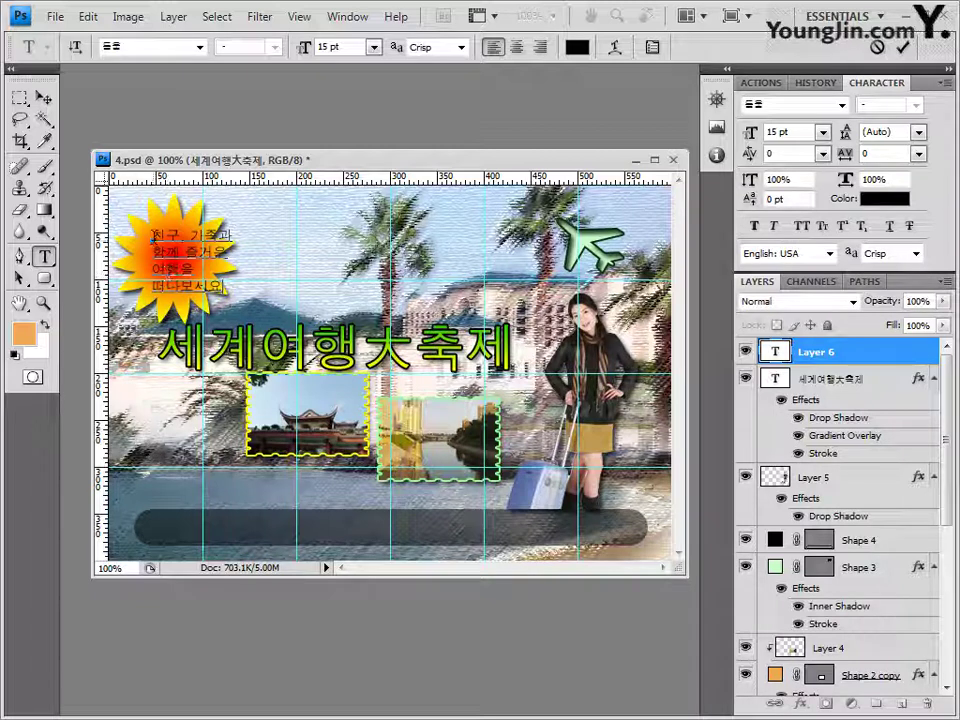
pyautogui.hotkey('ctrl', 'a')
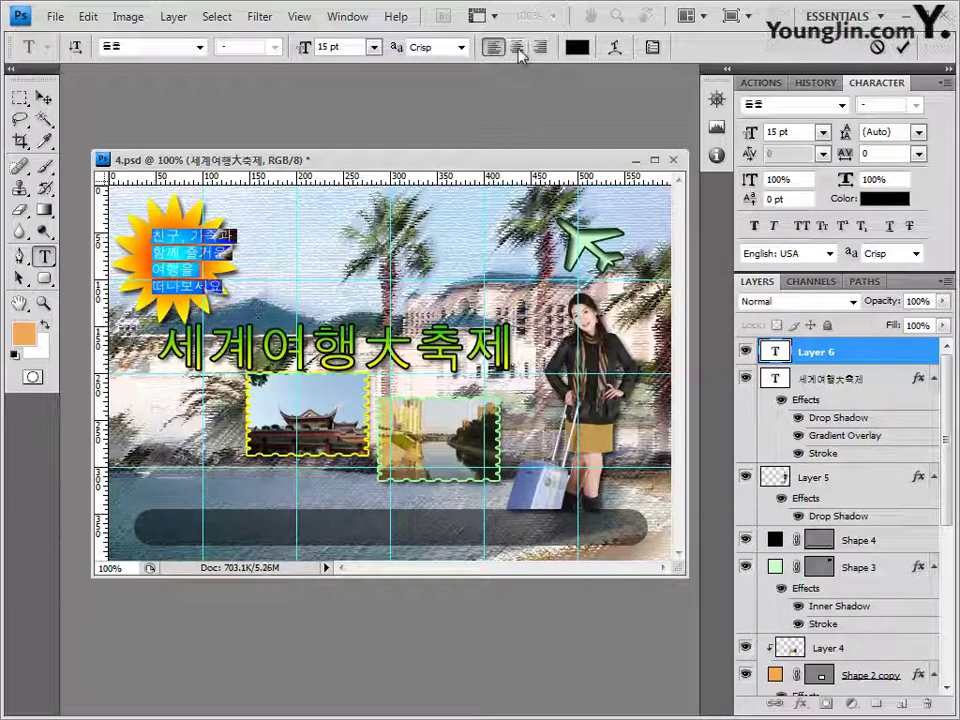
pyautogui.click(518, 48)
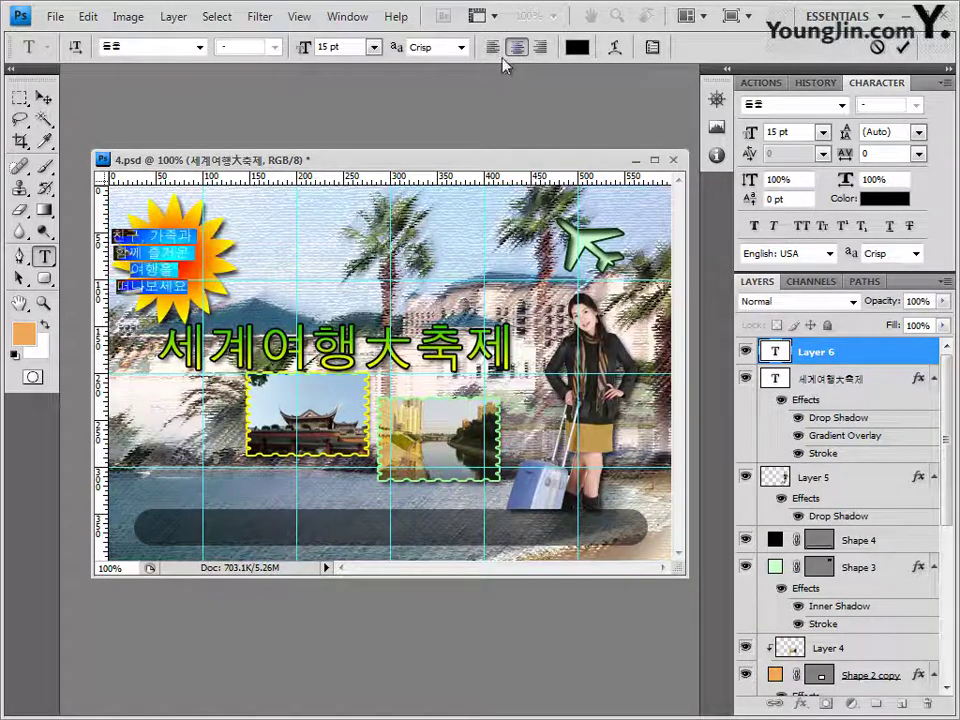
pyautogui.click(46, 98)
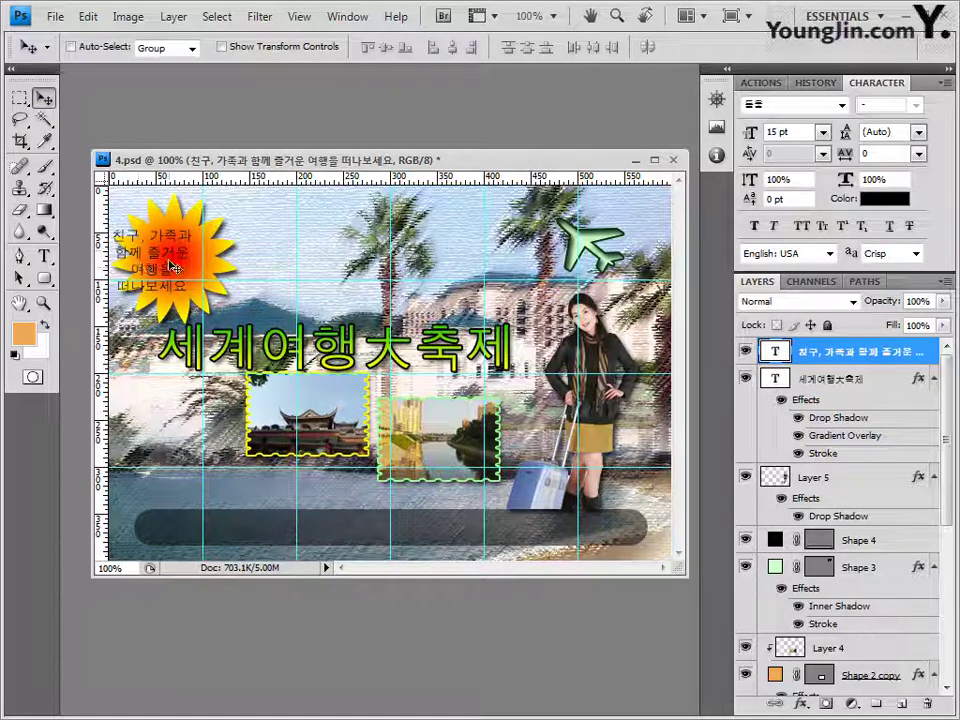
pyautogui.moveTo(185, 263); pyautogui.dragTo(190, 263)
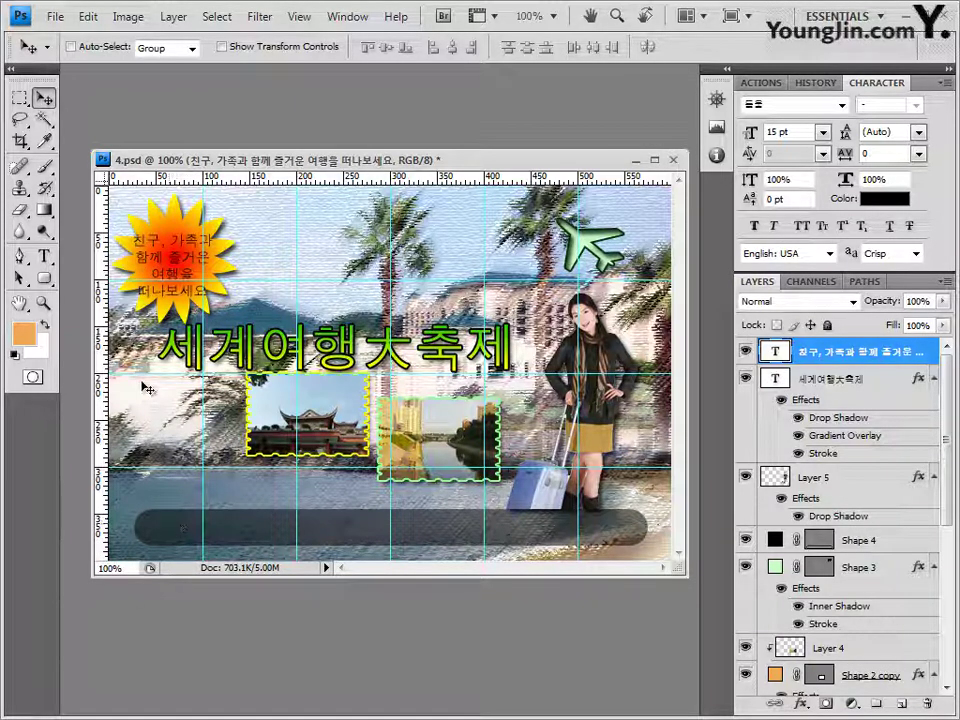
# Step: Start a new text layer in the dark rounded bar with size 14 pt and text colour ffff00
pyautogui.click(45, 257)
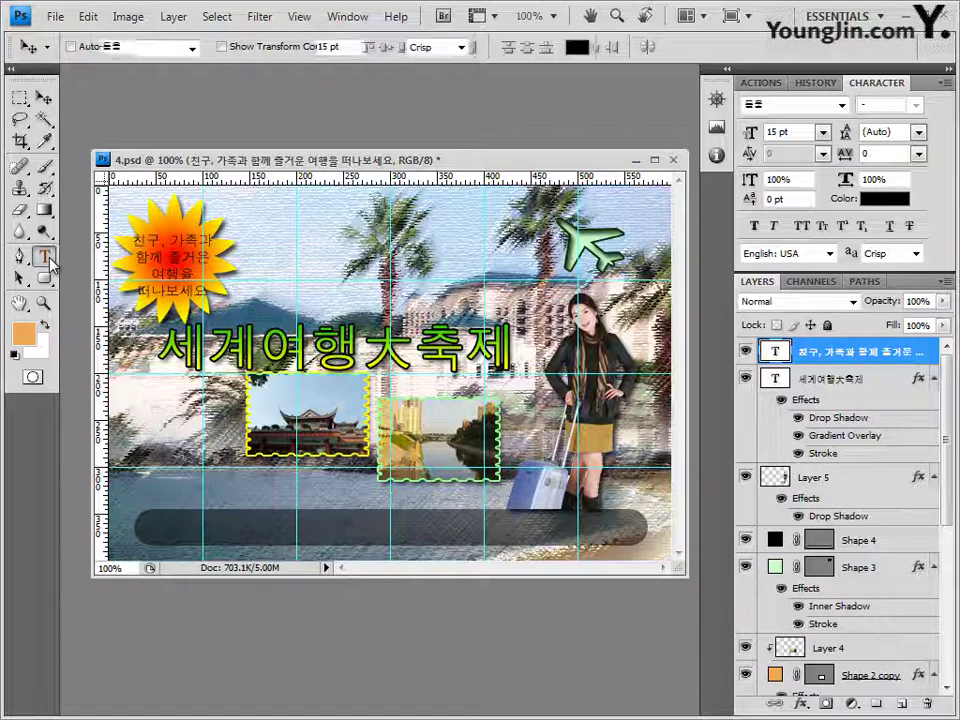
pyautogui.click(157, 529)
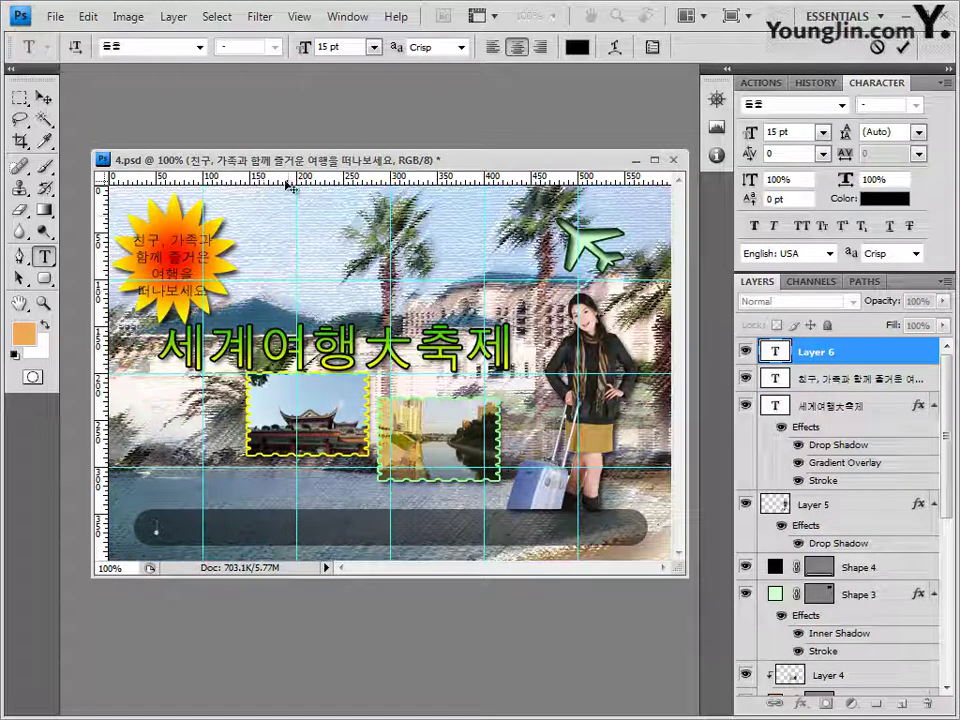
pyautogui.click(340, 47)
pyautogui.write('14')
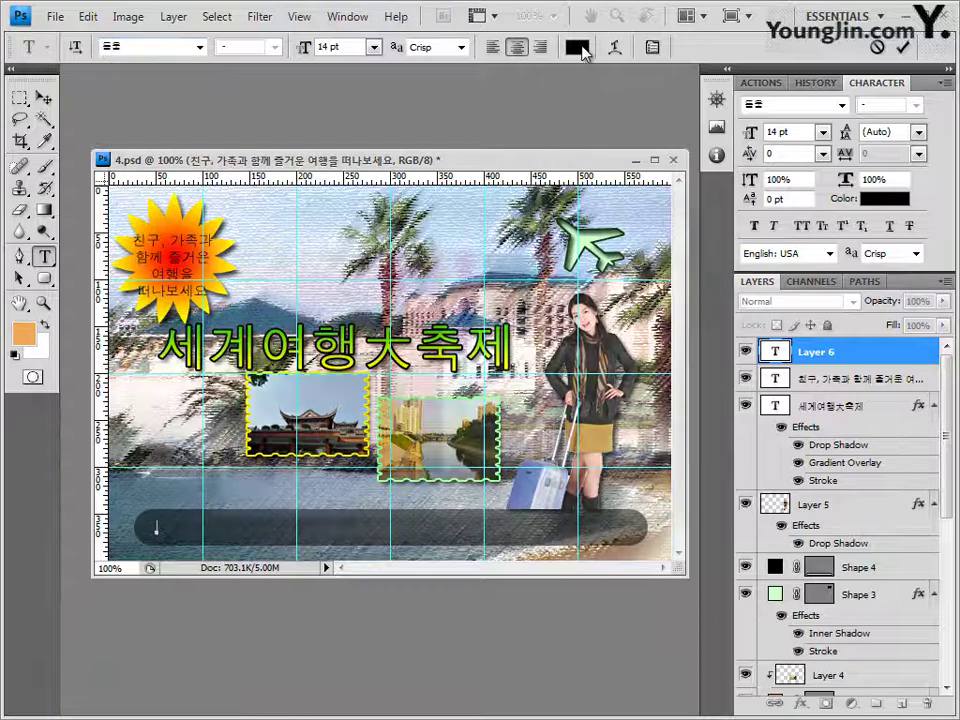
pyautogui.click(577, 47)
pyautogui.click(538, 518)
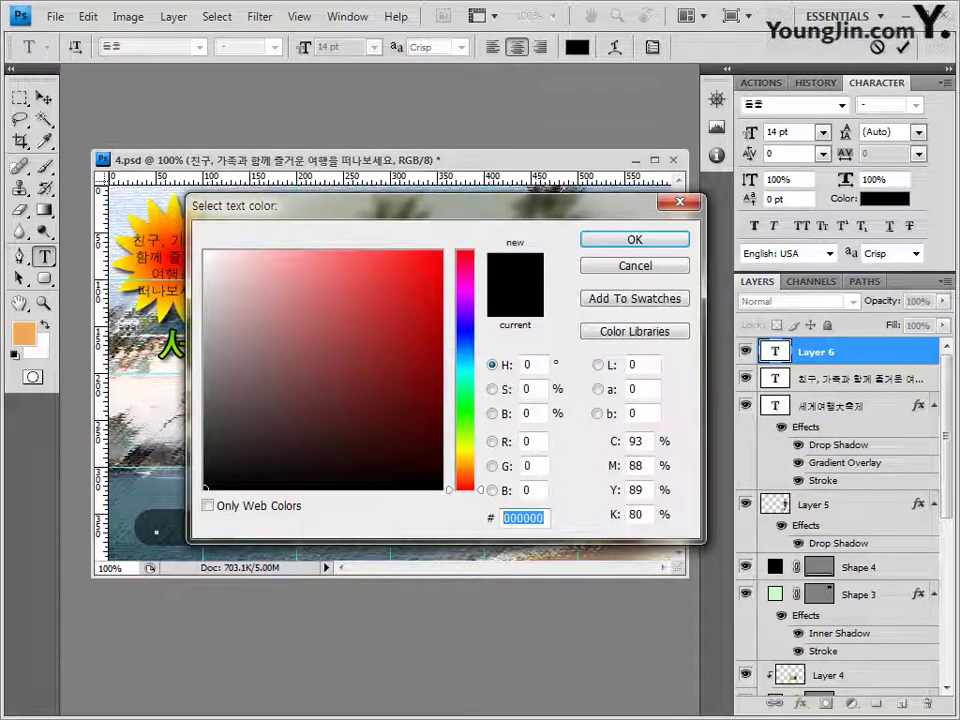
pyautogui.write('ffff00')
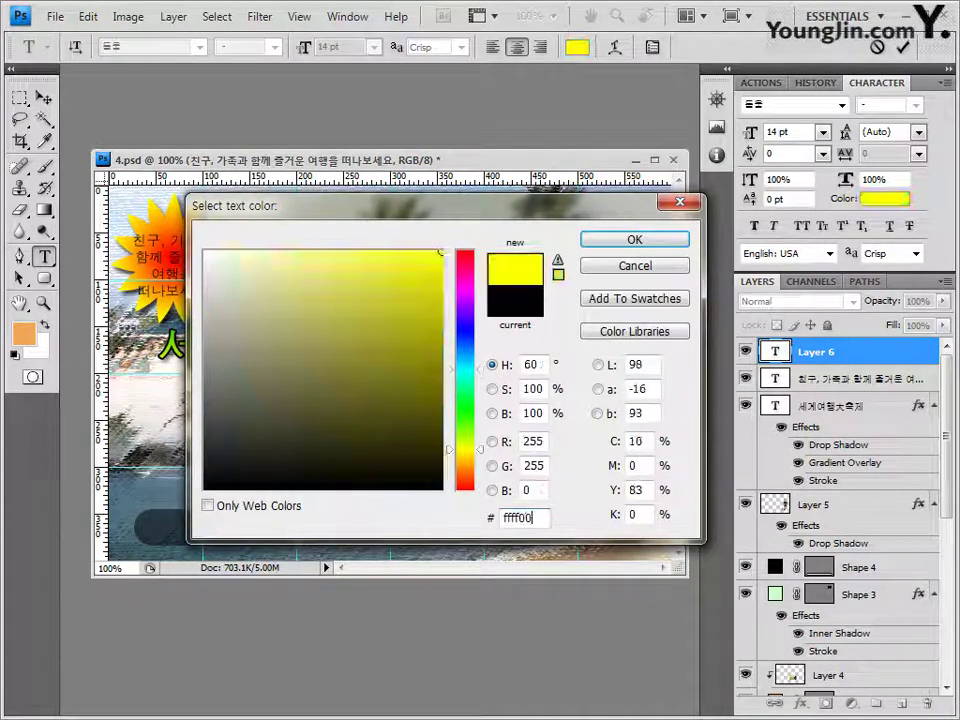
pyautogui.click(652, 241)
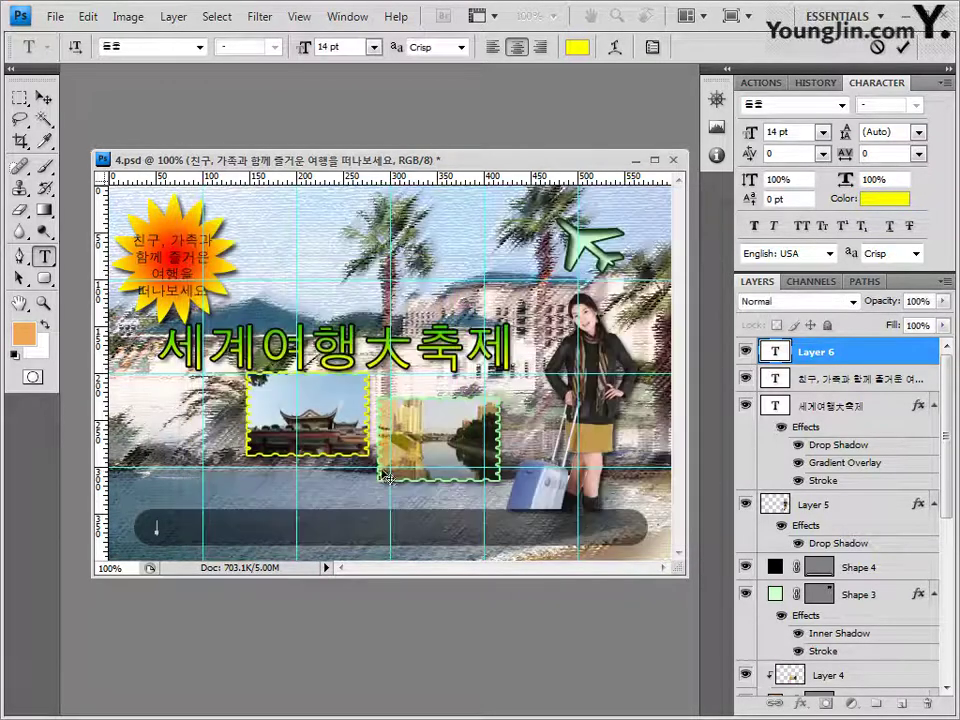
# Step: Paste "* 일시 : 2015년 5월 2일 ~ 5월 30일 * 장소 : 야외전시관 여행관부스", left-align it and centre it inside the dark bar
pyautogui.hotkey('ctrl', 'v')
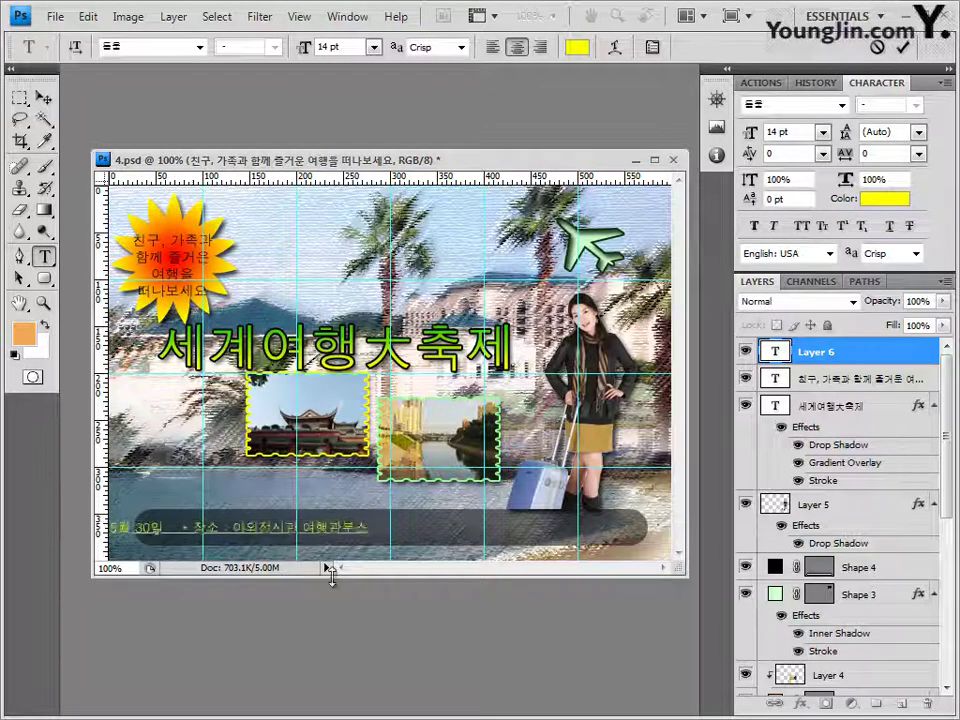
pyautogui.click(493, 47)
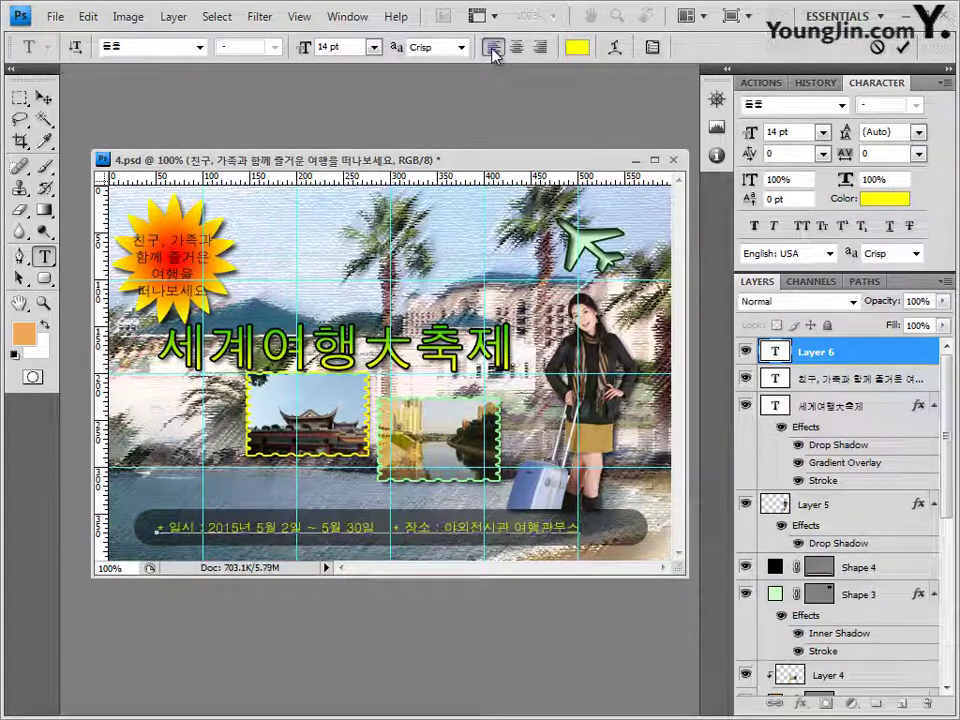
pyautogui.click(44, 98)
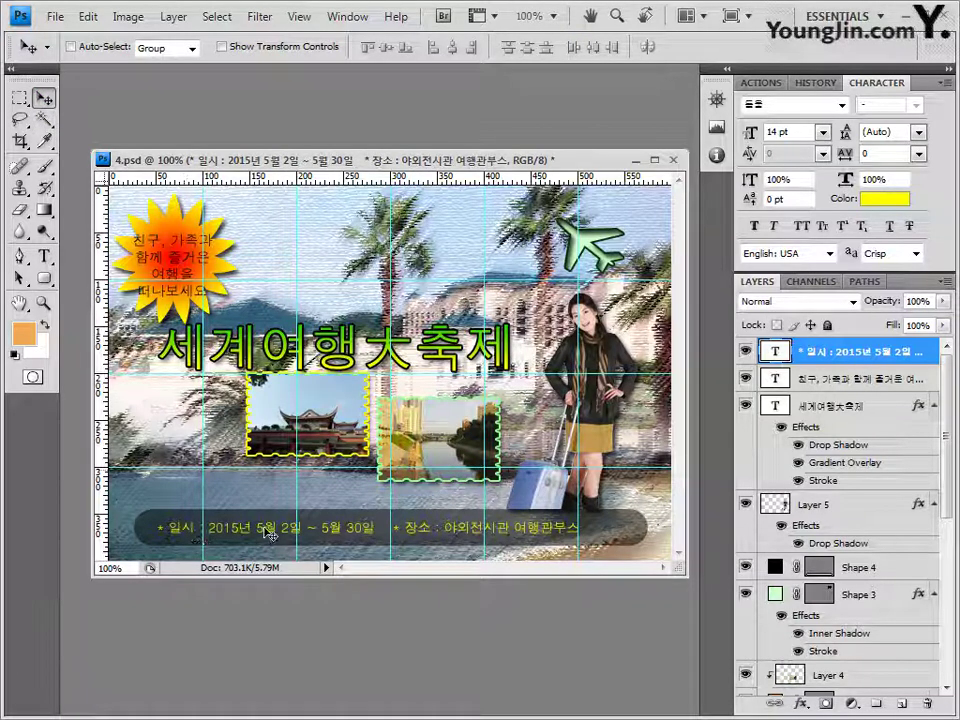
pyautogui.moveTo(271, 534)
pyautogui.mouseDown()
pyautogui.moveTo(255, 534)
pyautogui.moveTo(287, 535)
pyautogui.mouseUp()
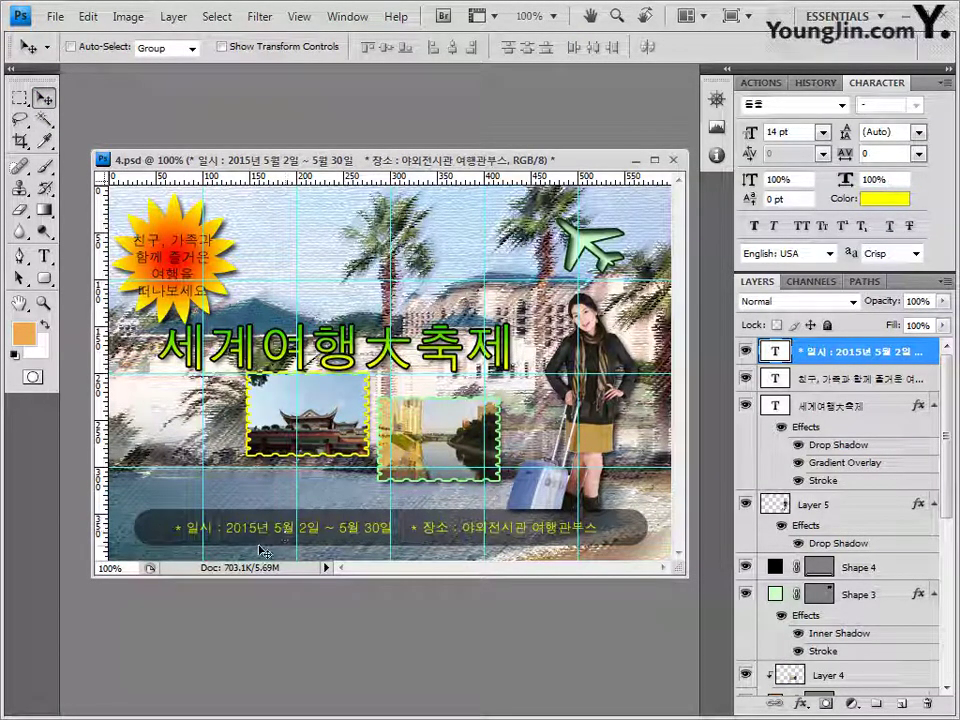
pyautogui.moveTo(262, 551); pyautogui.dragTo(265, 552)
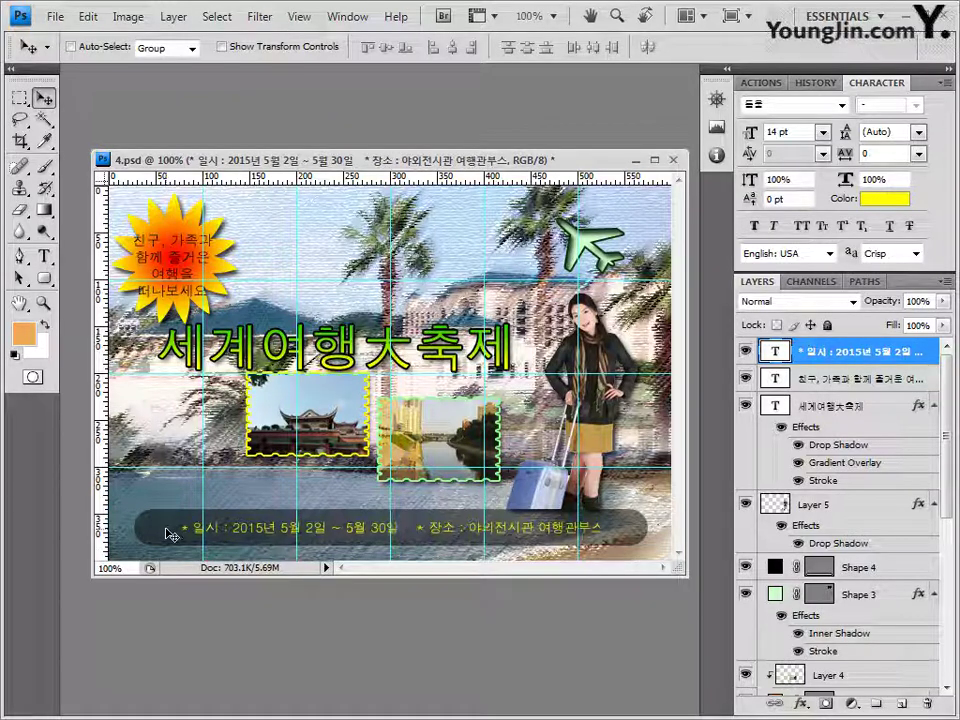
# Step: Save 4.psd with Maximize Compatibility on, and clear all guides from the image
pyautogui.click(55, 16)
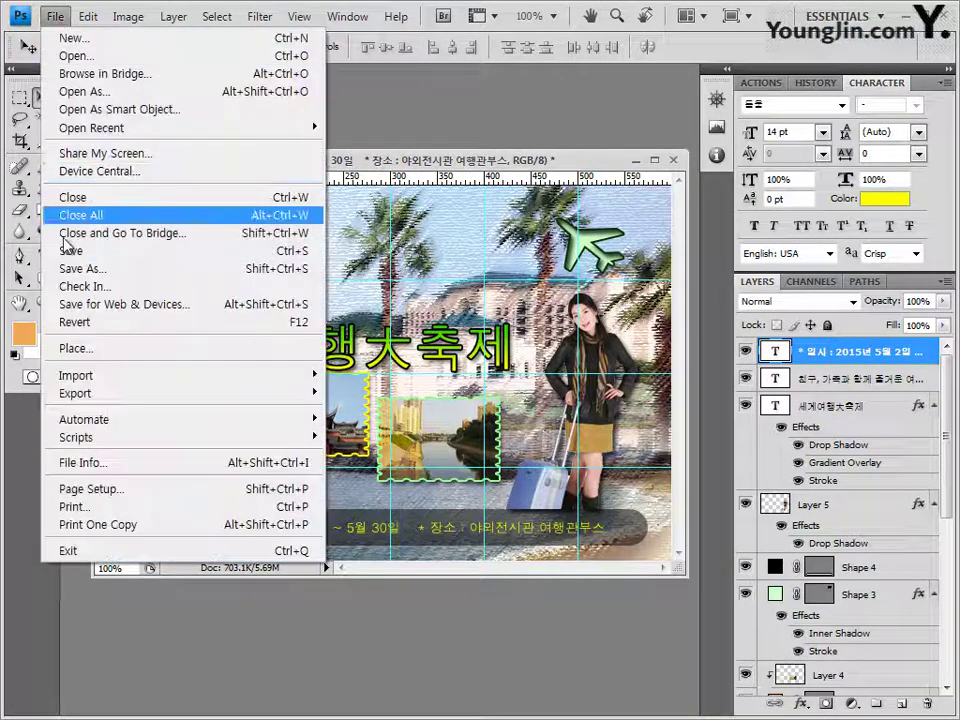
pyautogui.click(90, 249)
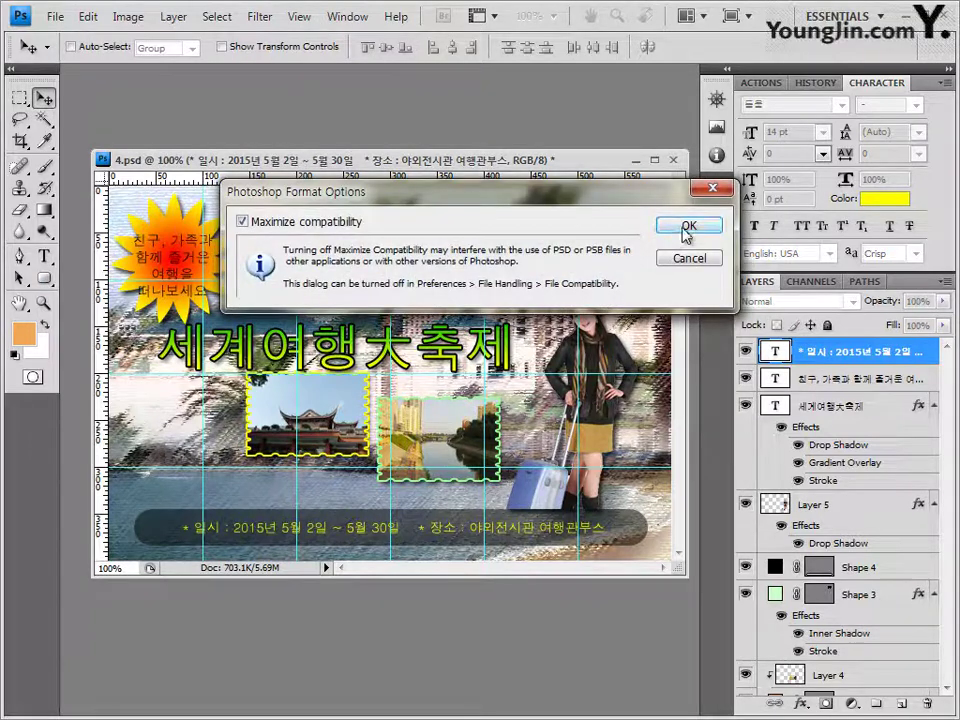
pyautogui.click(687, 228)
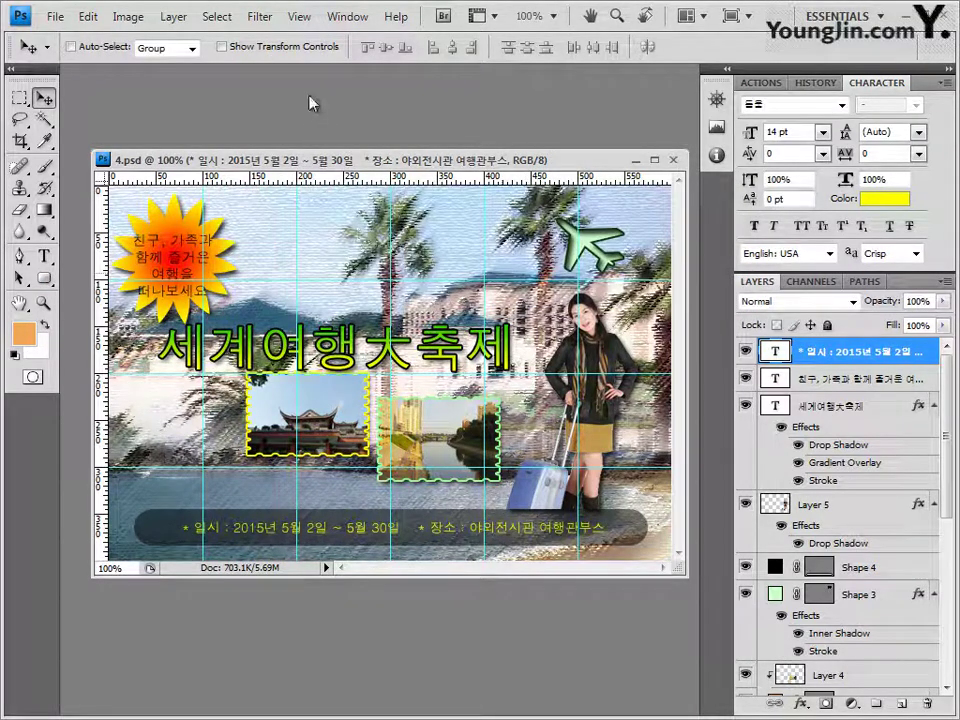
pyautogui.click(315, 23)
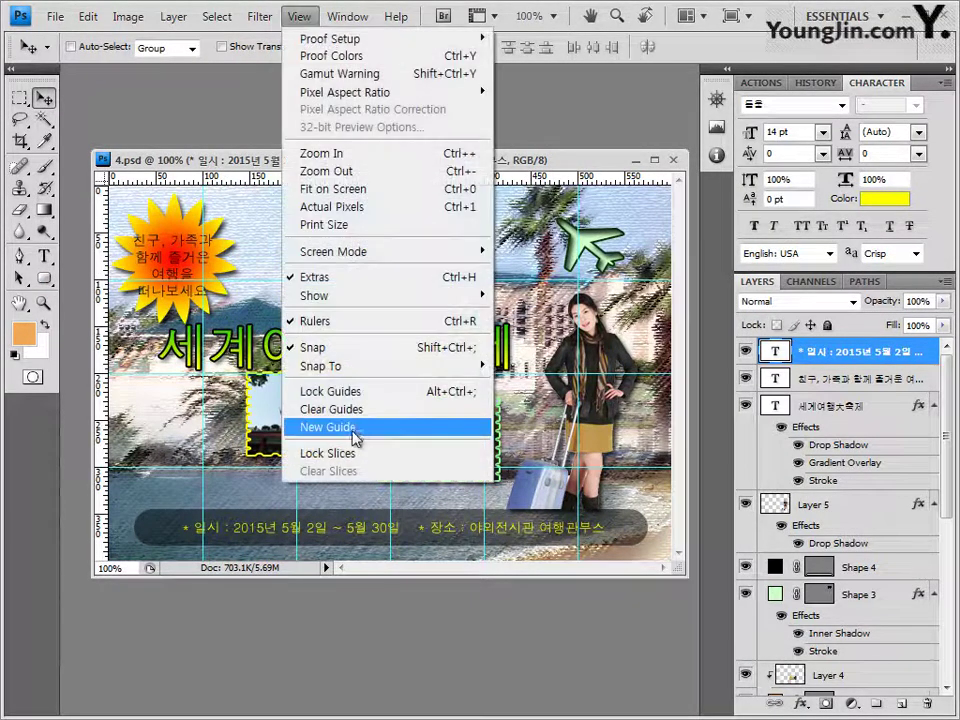
pyautogui.click(358, 416)
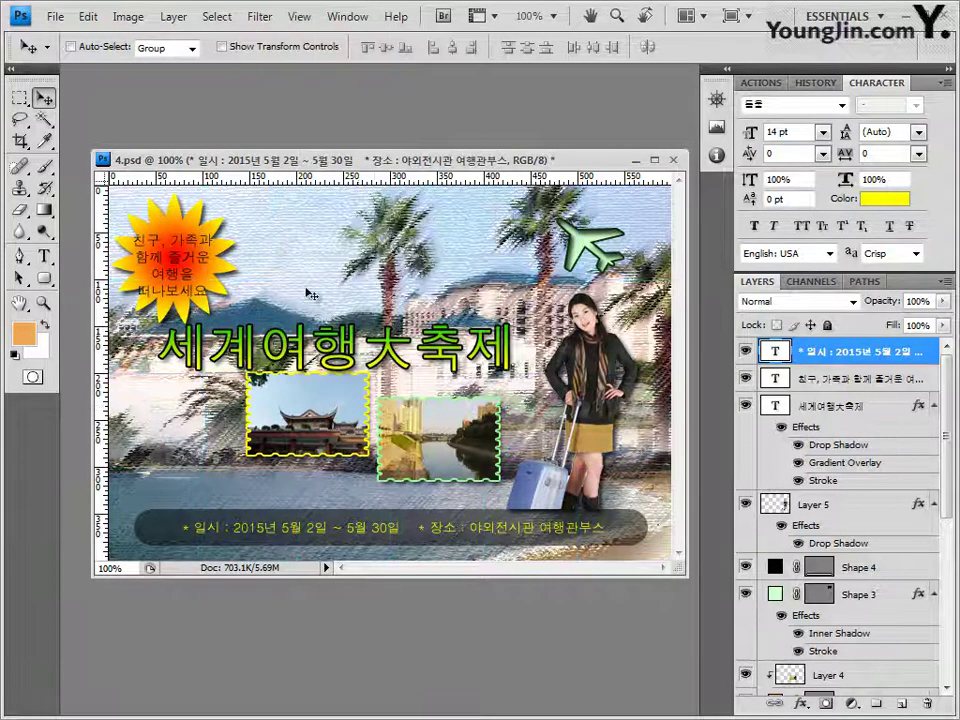
# Step: Save a JPEG copy in the GTQ folder, reusing the examinee number and name file name with ending -4, at quality 8
pyautogui.click(57, 17)
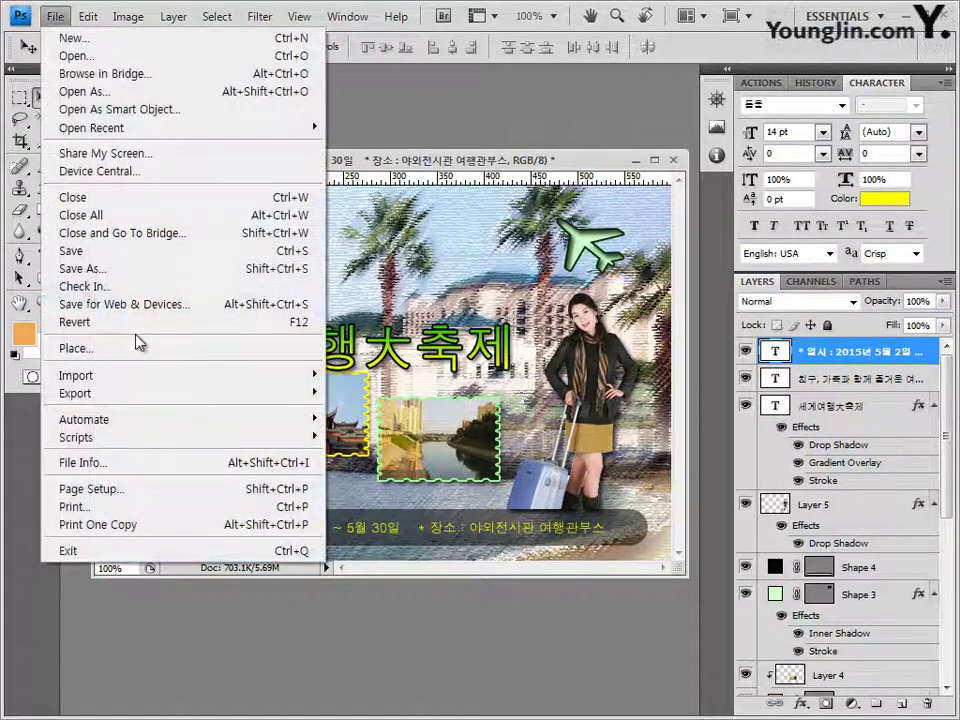
pyautogui.click(122, 268)
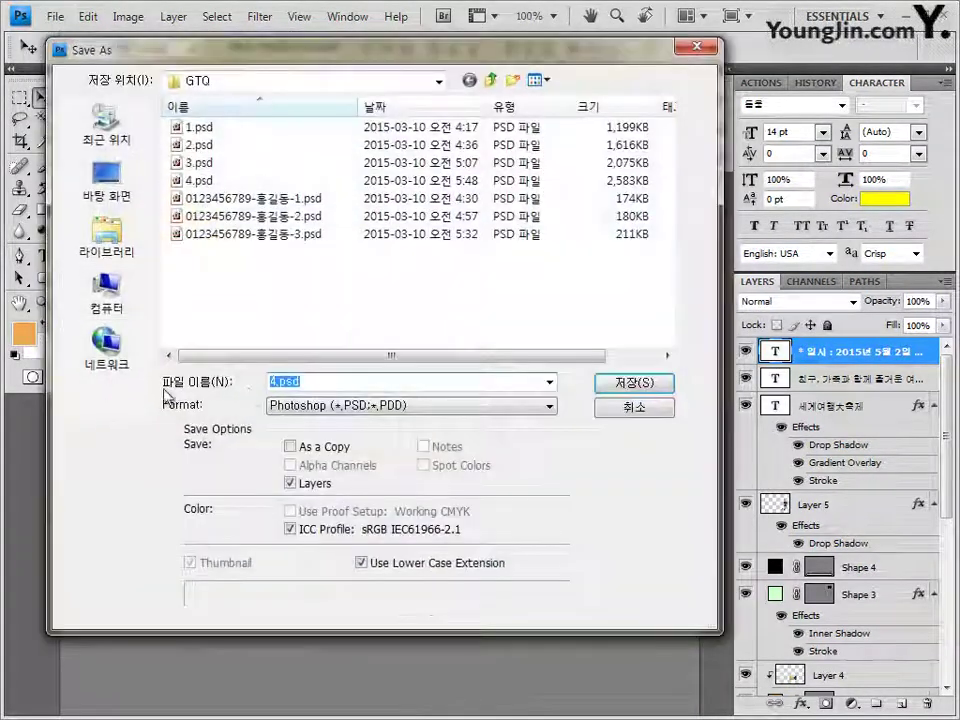
pyautogui.click(272, 405)
pyautogui.click(320, 511)
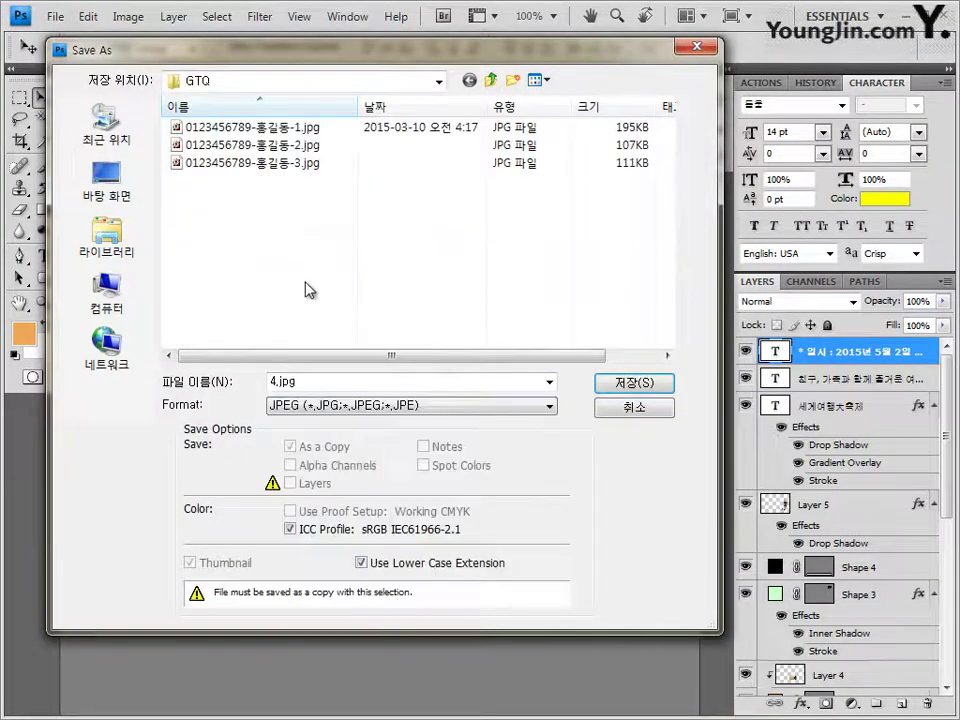
pyautogui.click(300, 162)
pyautogui.click(377, 381)
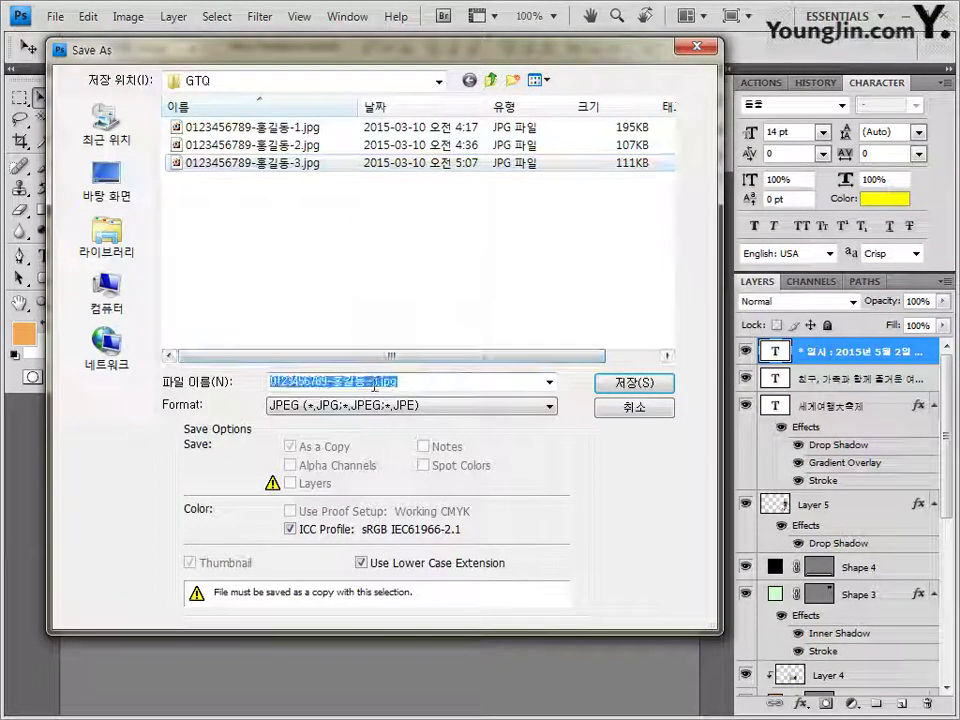
pyautogui.click(383, 381)
pyautogui.hotkey('shift', 'Left')
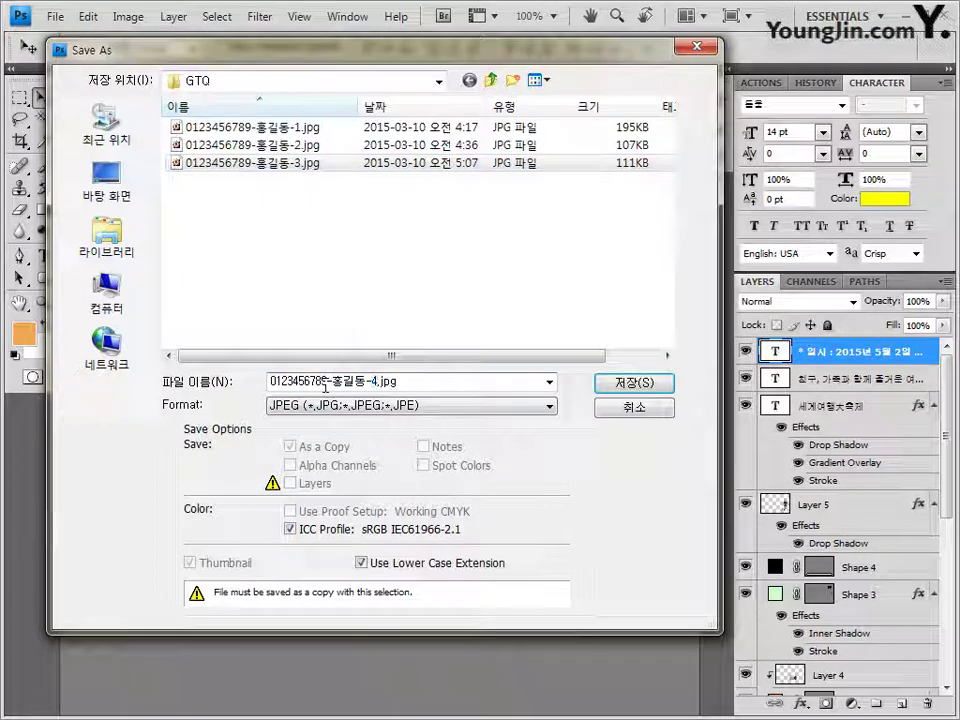
pyautogui.write('4')
pyautogui.press('Return')
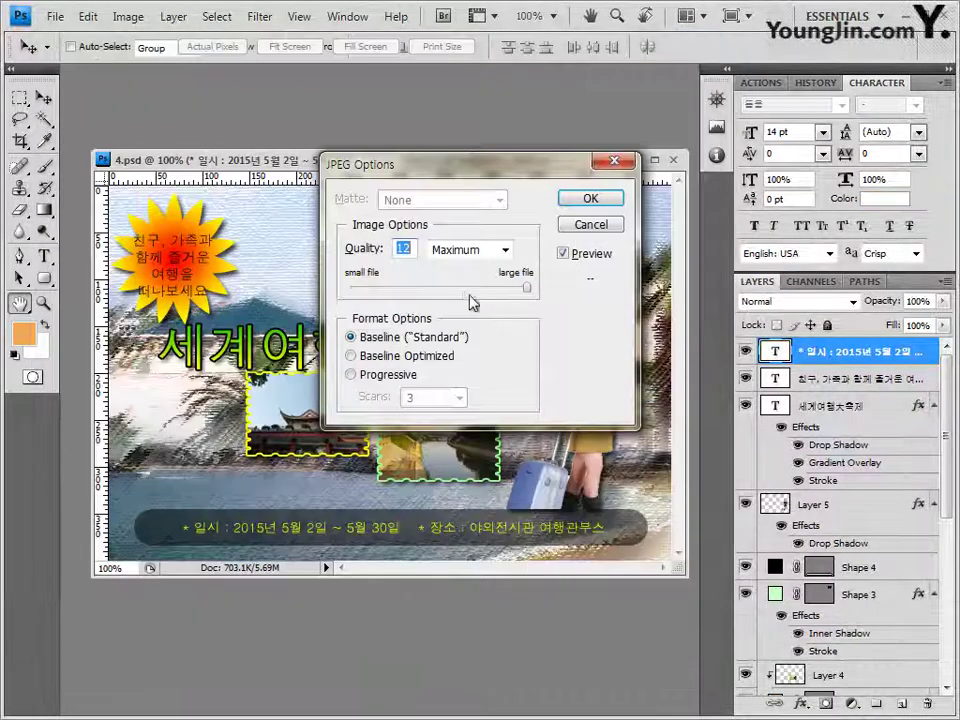
pyautogui.moveTo(462, 288); pyautogui.dragTo(469, 291)
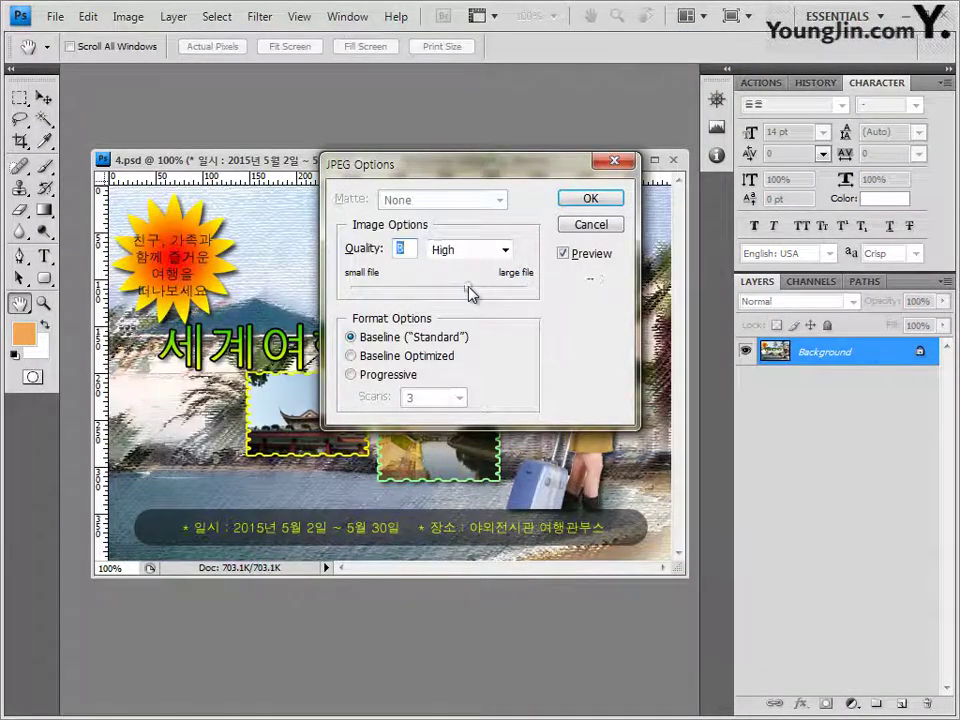
pyautogui.click(592, 205)
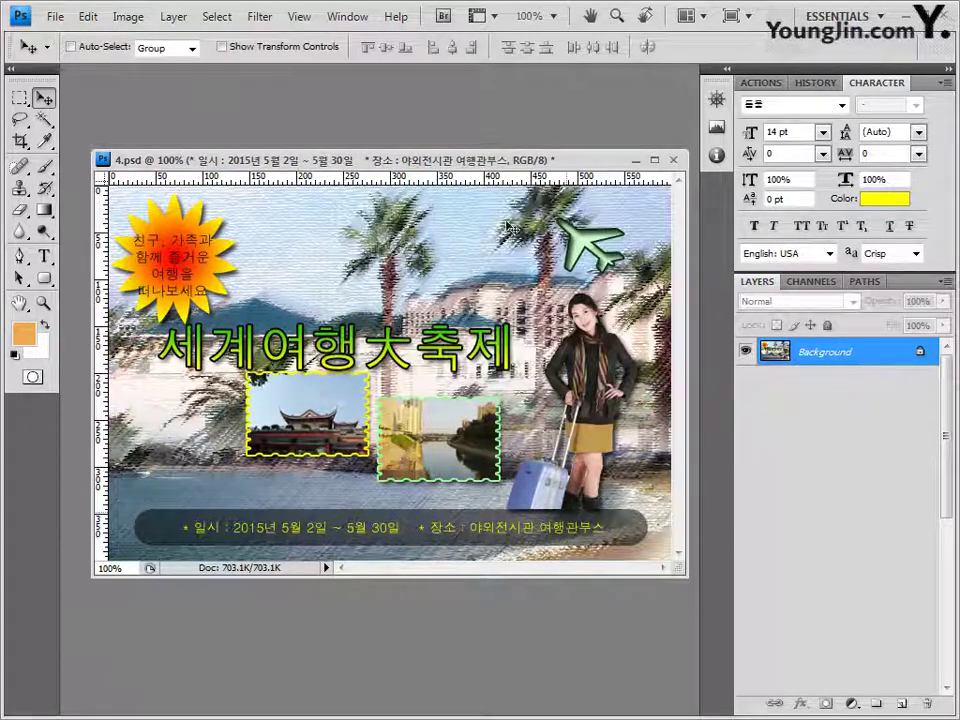
# Step: Resize the image to 60 pixels wide with constrained proportions
pyautogui.click(128, 17)
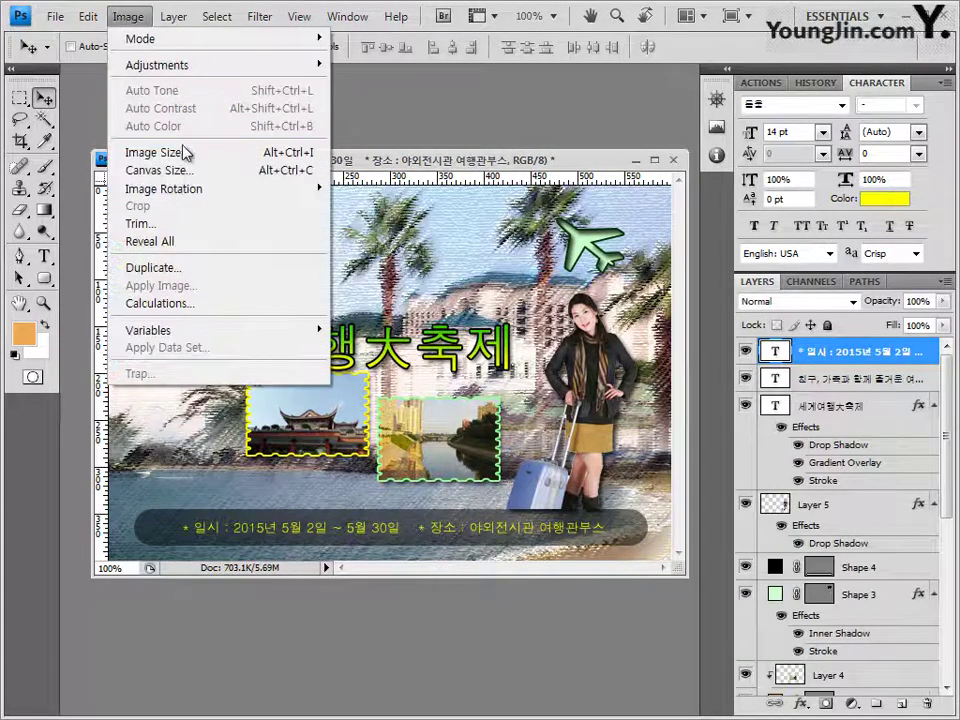
pyautogui.click(185, 153)
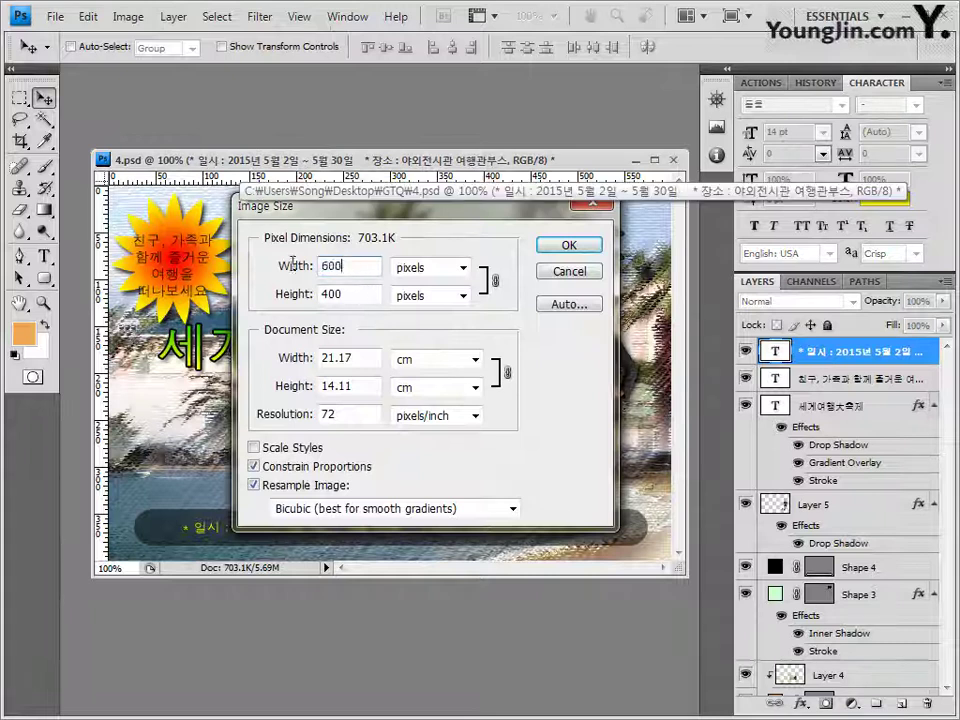
pyautogui.write('60')
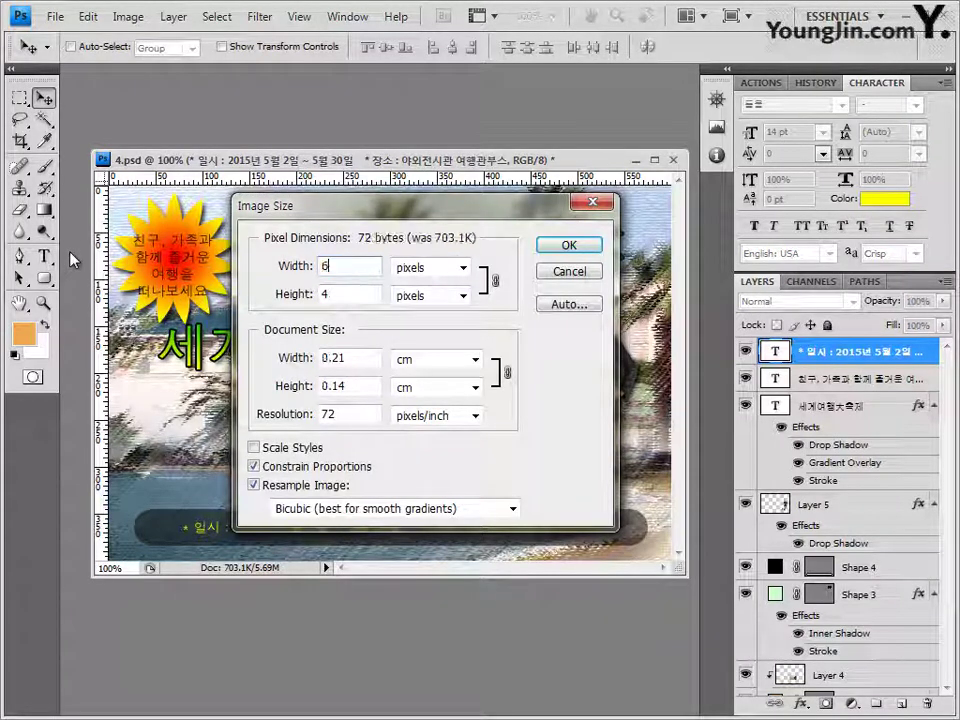
pyautogui.click(587, 252)
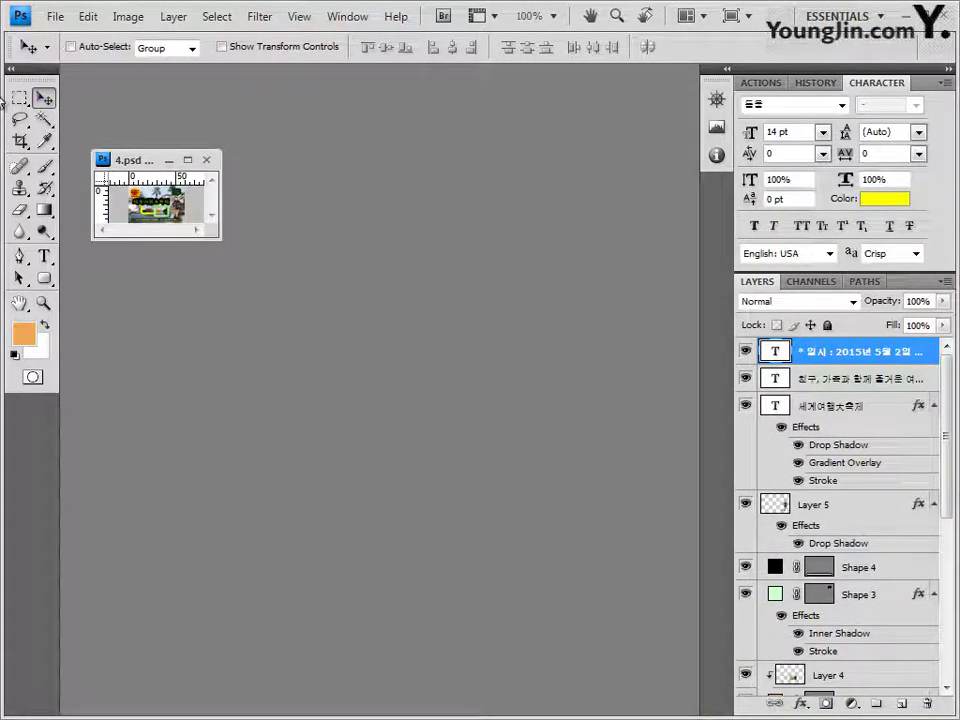
# Step: Save the reduced image as a PSD in the GTQ folder, reusing the examinee number and name file name with ending -4, and close it
pyautogui.click(54, 16)
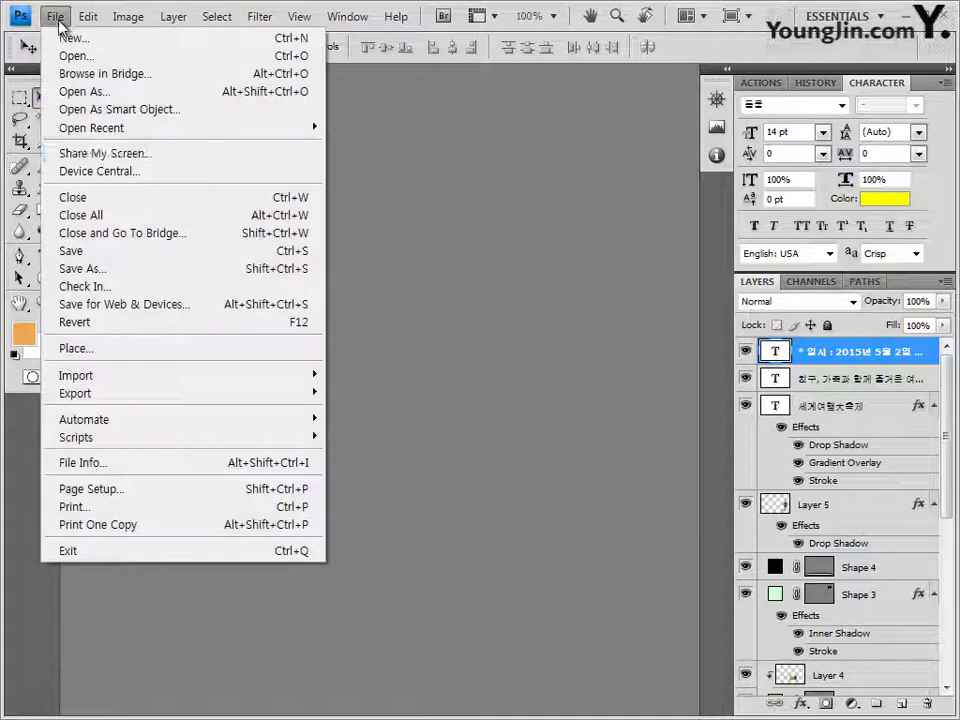
pyautogui.click(103, 272)
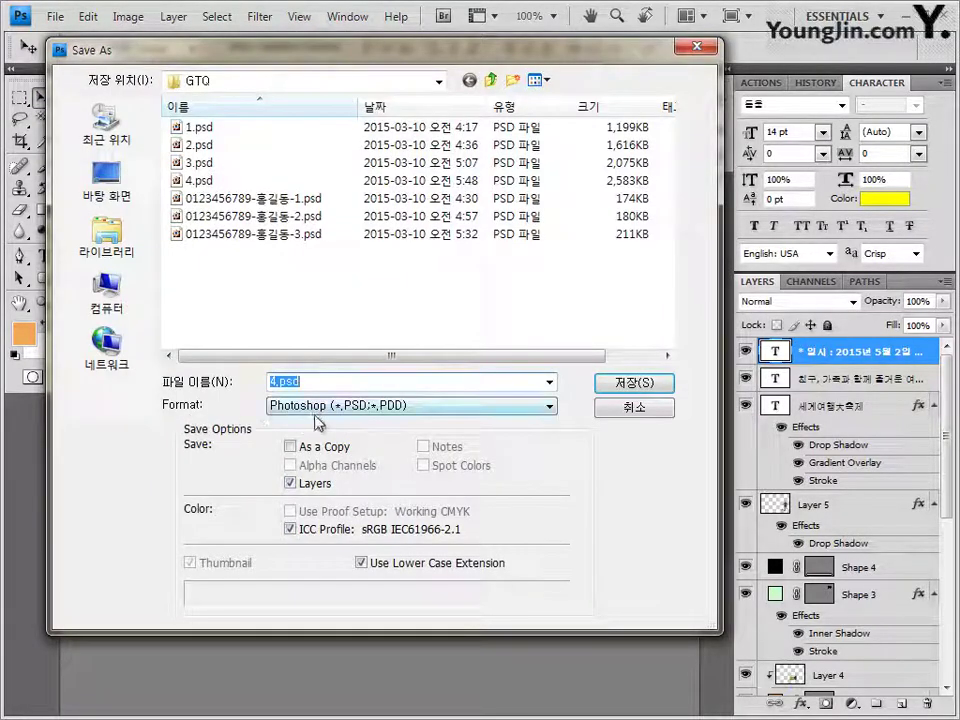
pyautogui.click(312, 236)
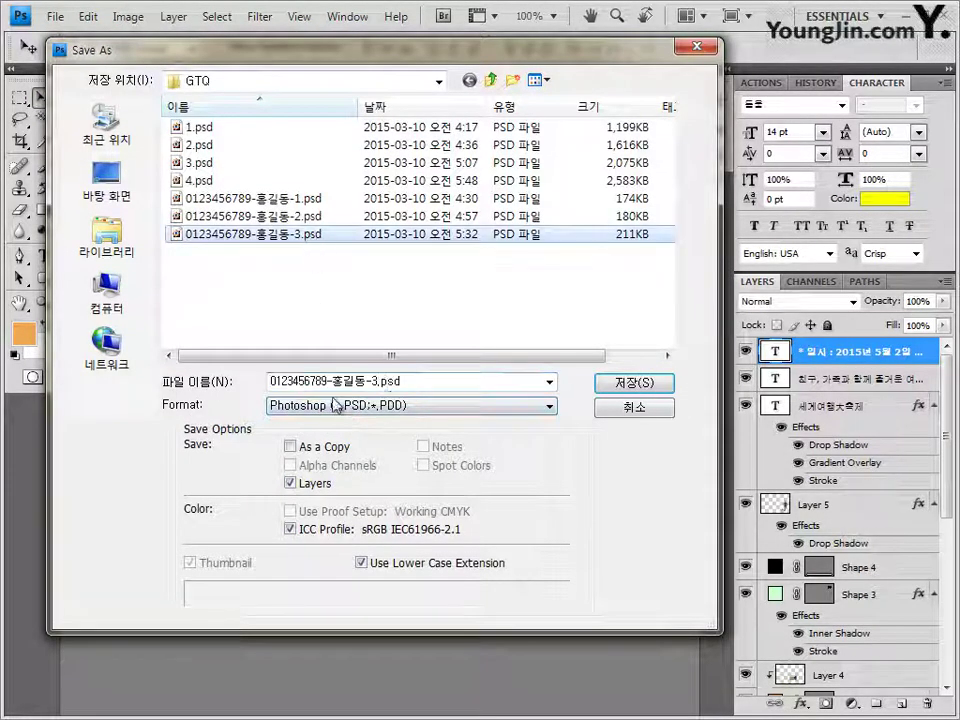
pyautogui.click(373, 381)
pyautogui.click(373, 381)
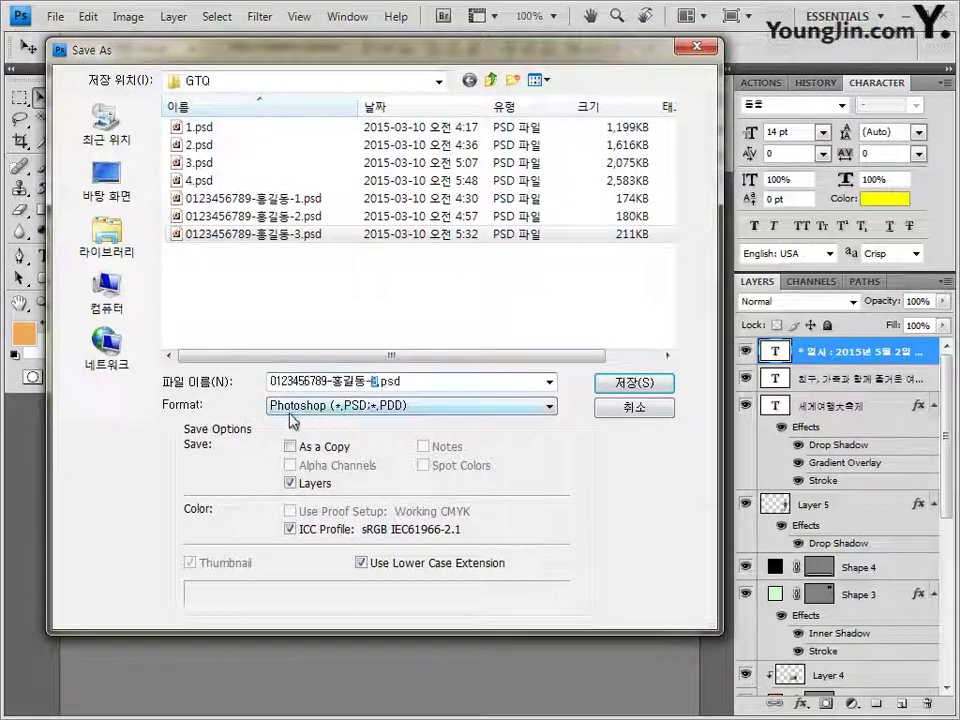
pyautogui.write('4')
pyautogui.click(650, 386)
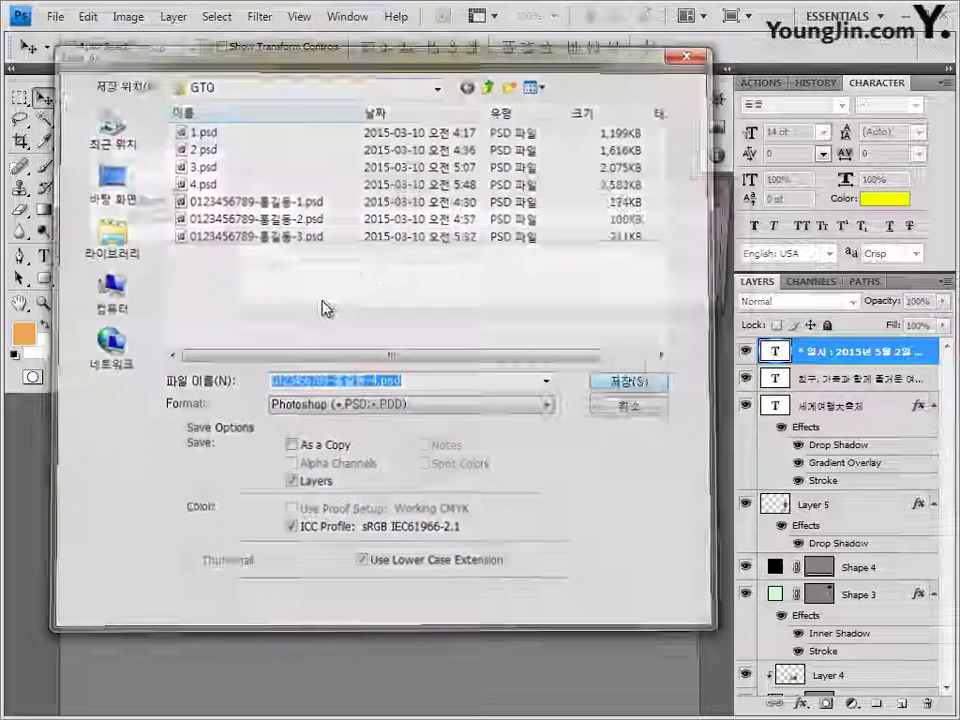
pyautogui.press('Return')
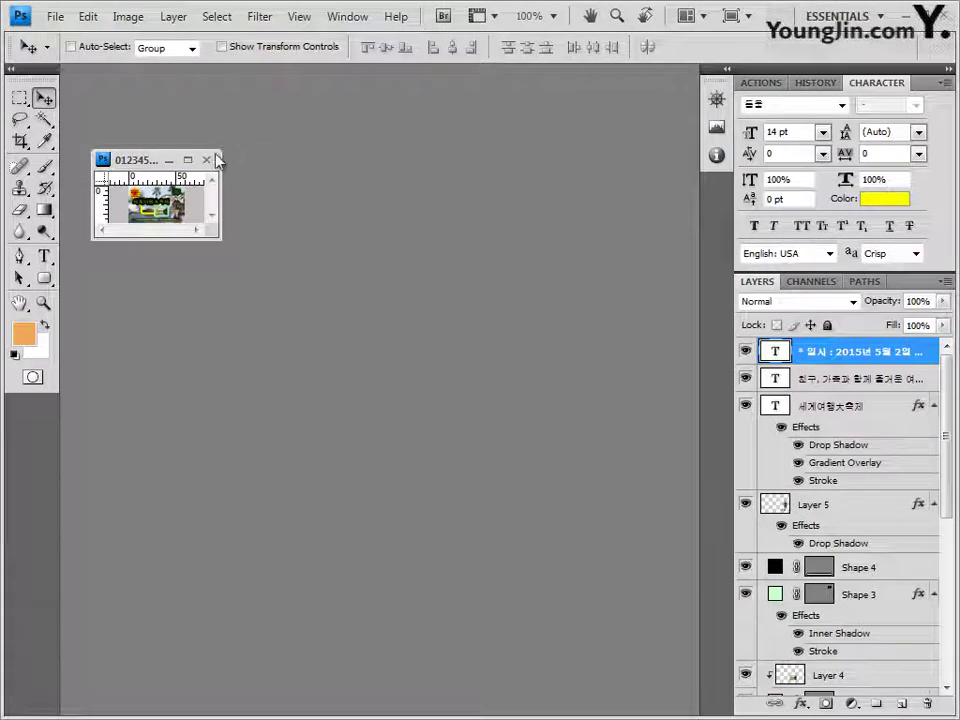
pyautogui.click(207, 160)
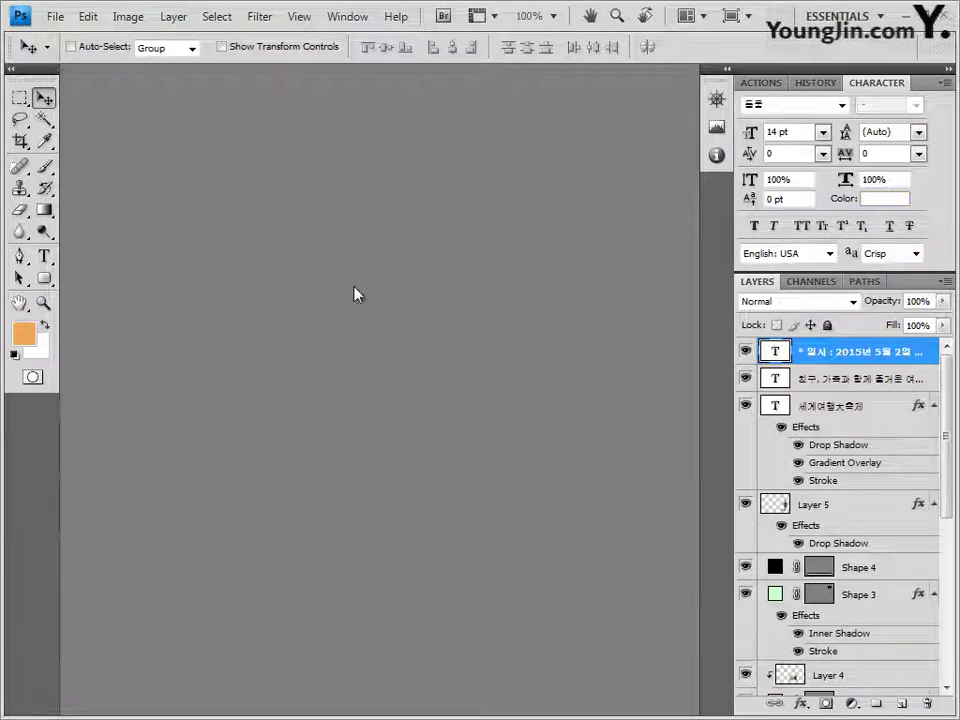
# Step: Check the GTQ folder for the JPEG and PSD submission files numbered -1 to -4 without opening any of them
pyautogui.doubleClick(307, 357)
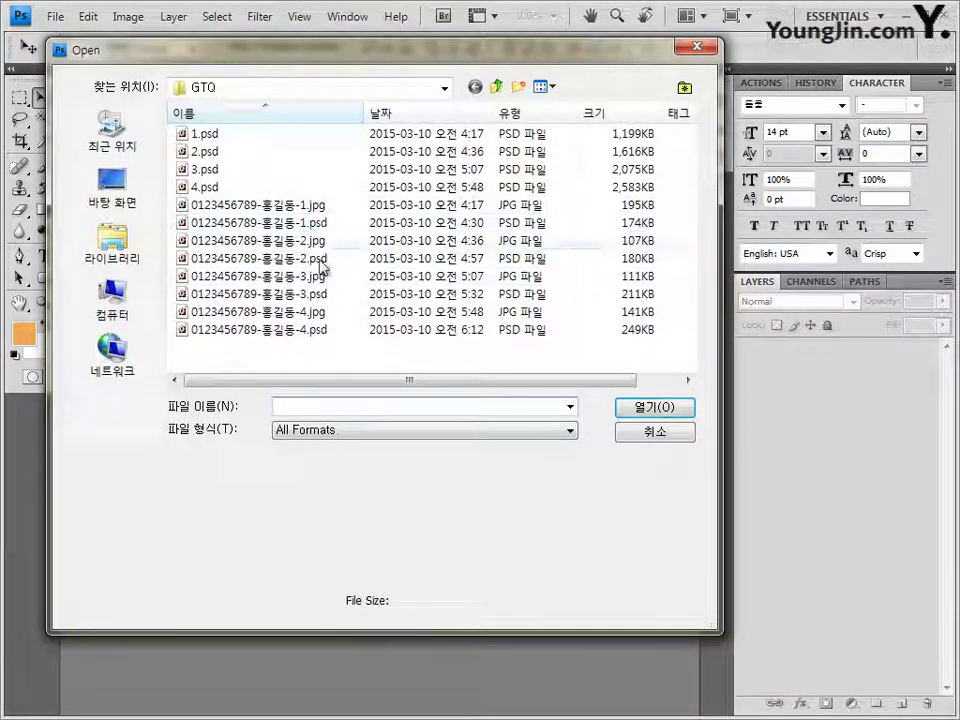
pyautogui.moveTo(325, 355); pyautogui.dragTo(240, 212)
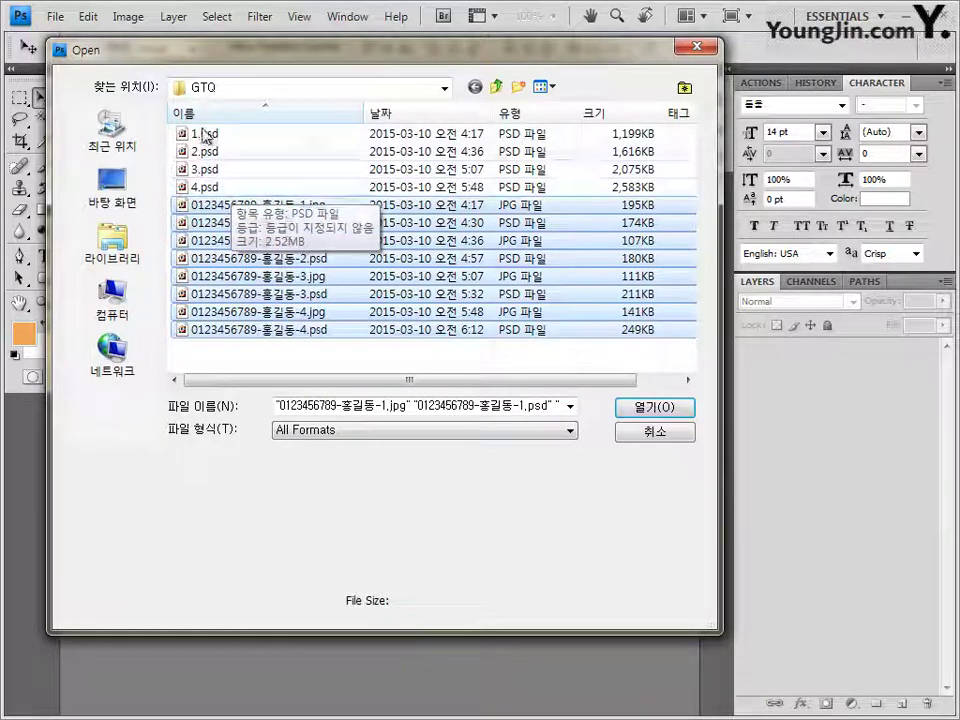
pyautogui.click(655, 434)
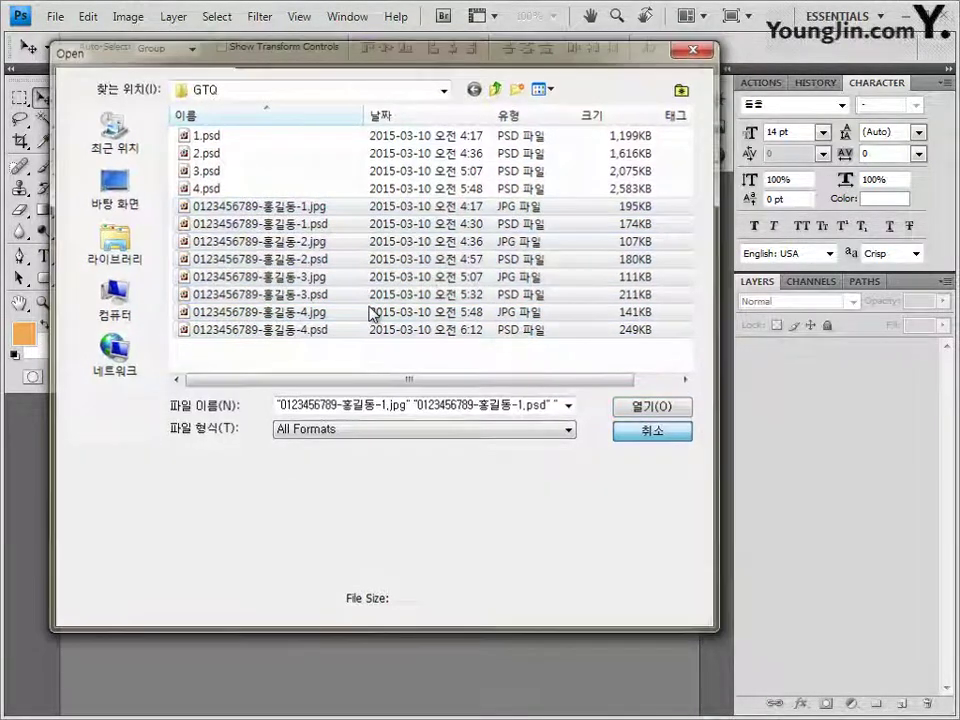